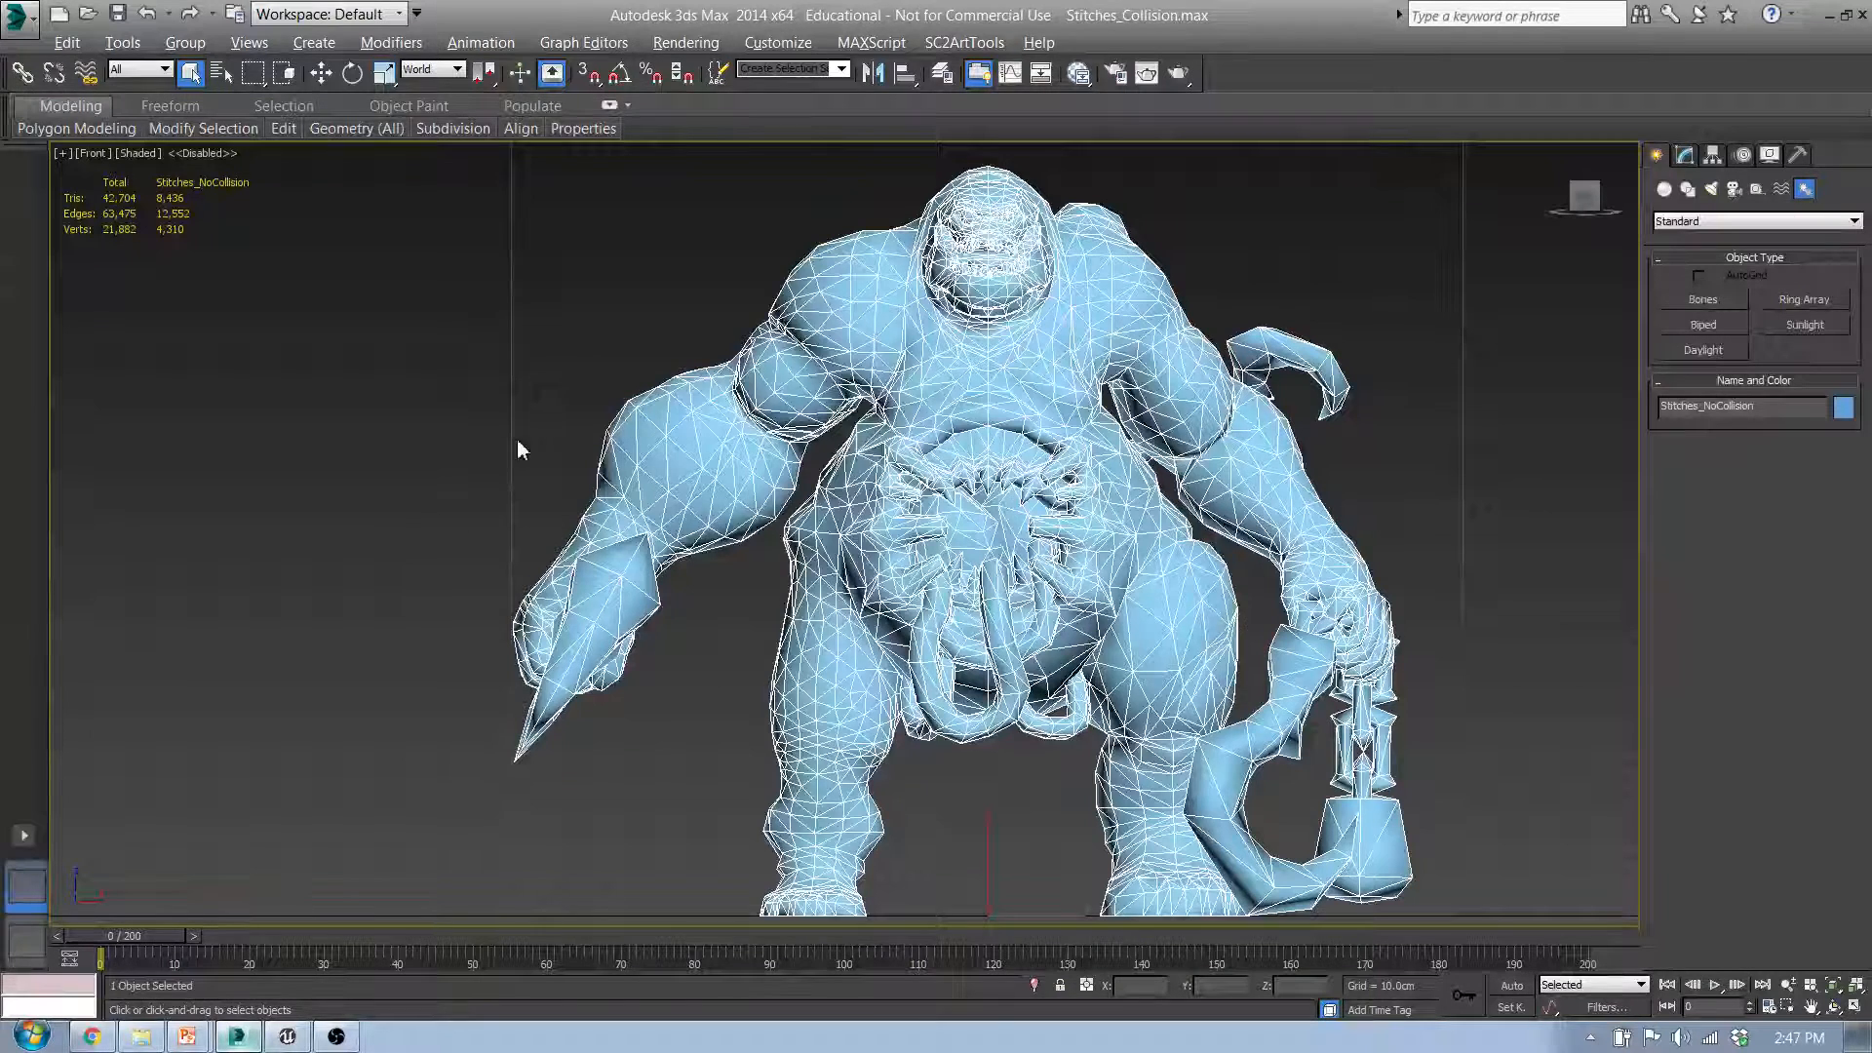
# Step: Deselect the character mesh and switch to the project open in Unreal Editor
pyautogui.click(523, 446)
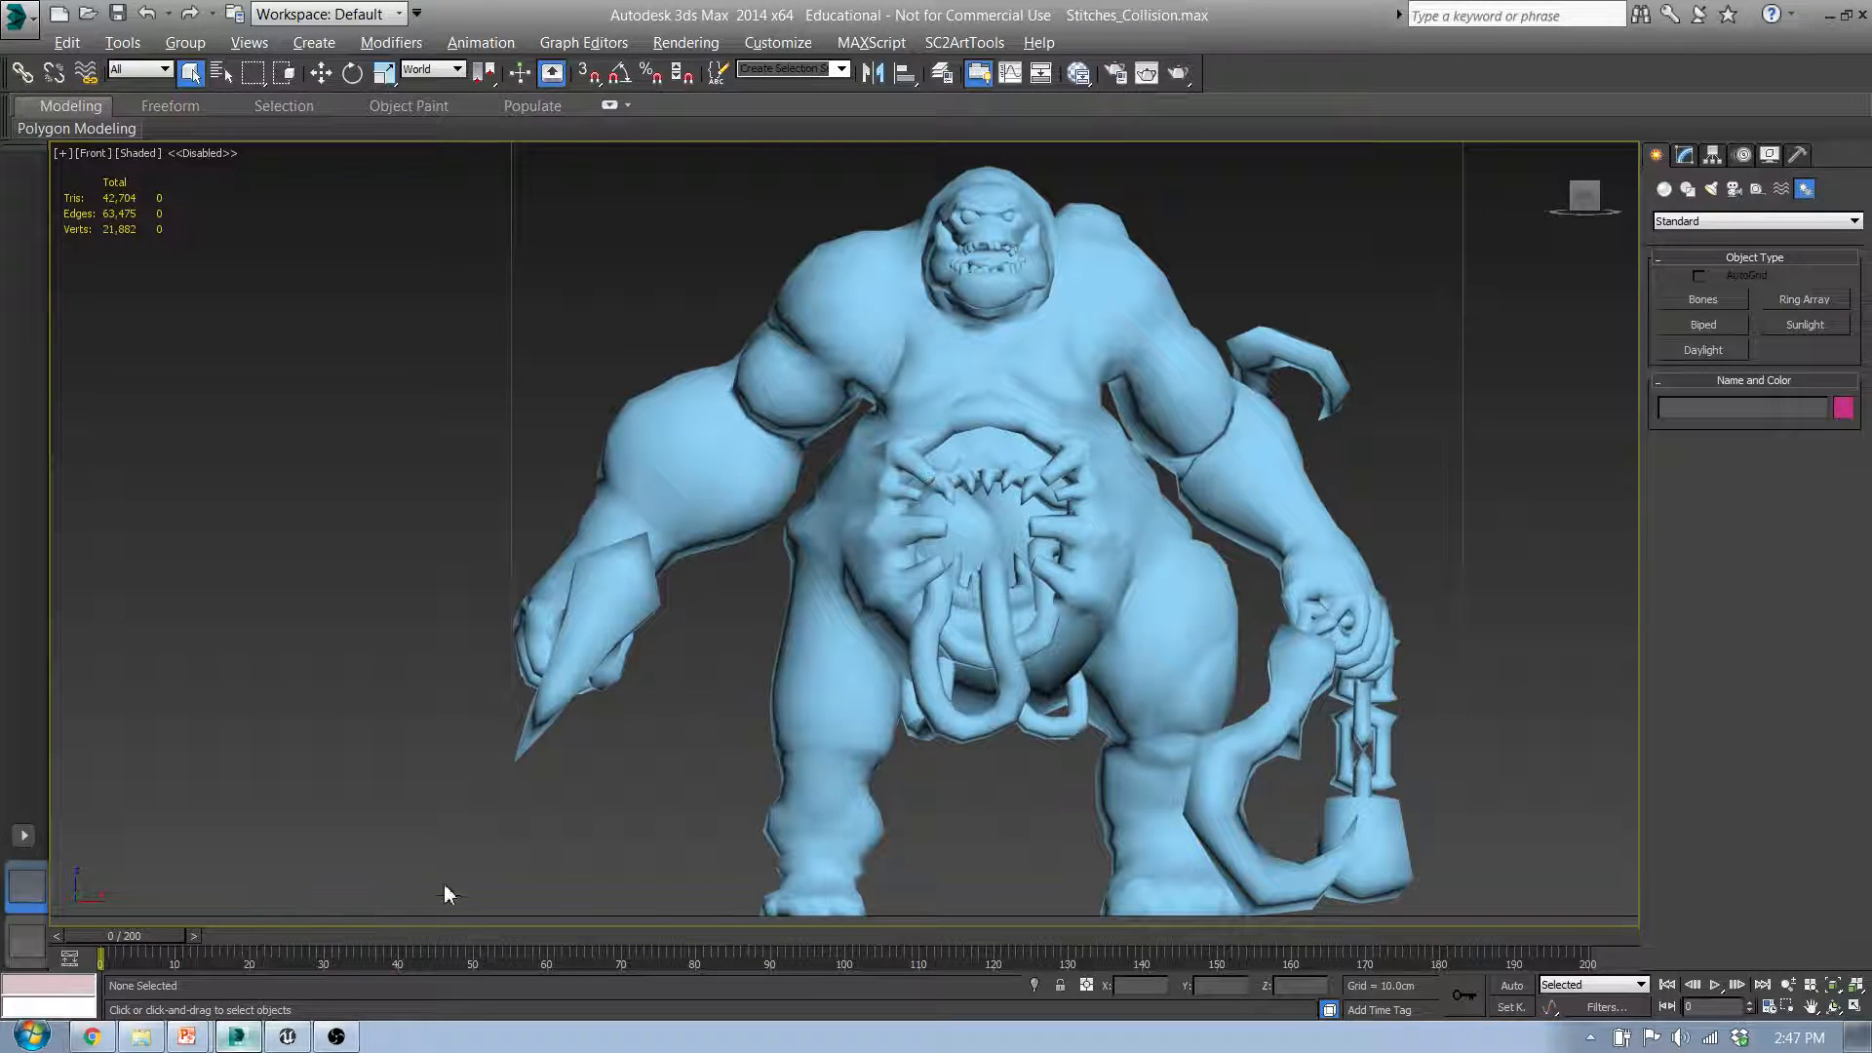
pyautogui.click(244, 1045)
pyautogui.click(246, 1043)
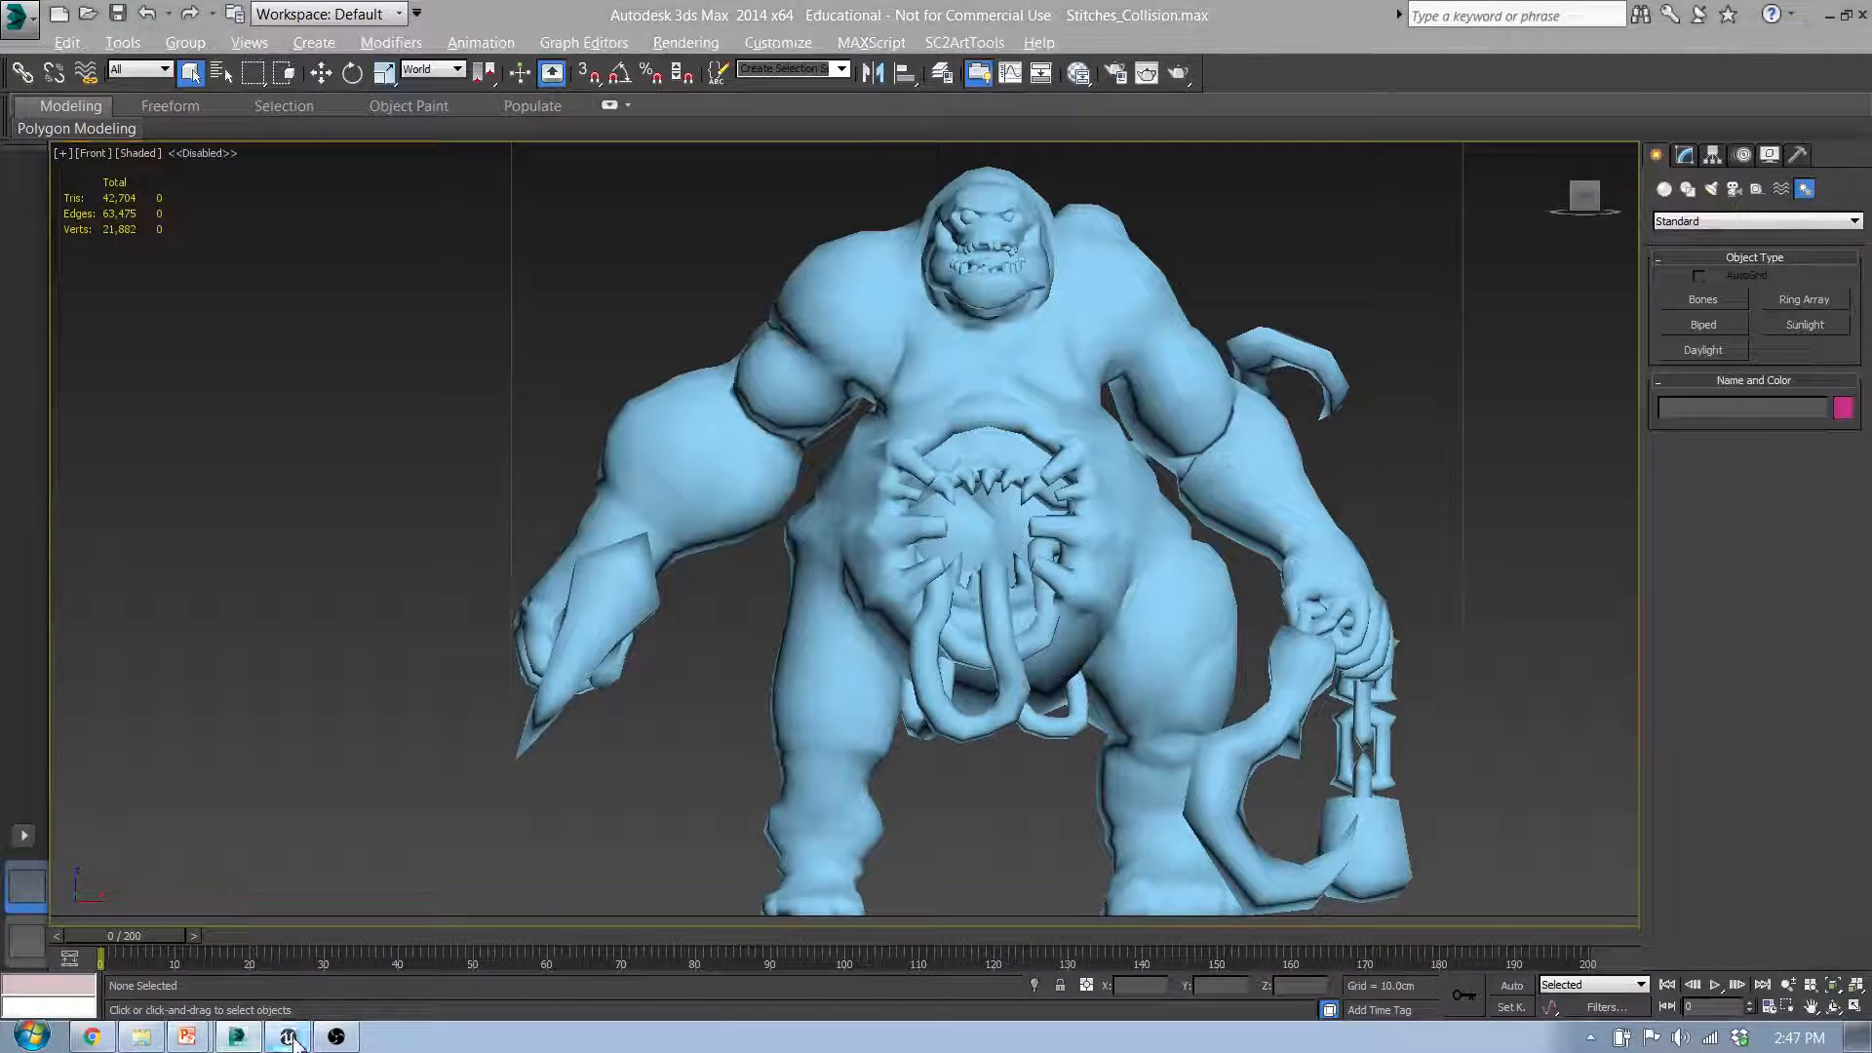
pyautogui.click(290, 1038)
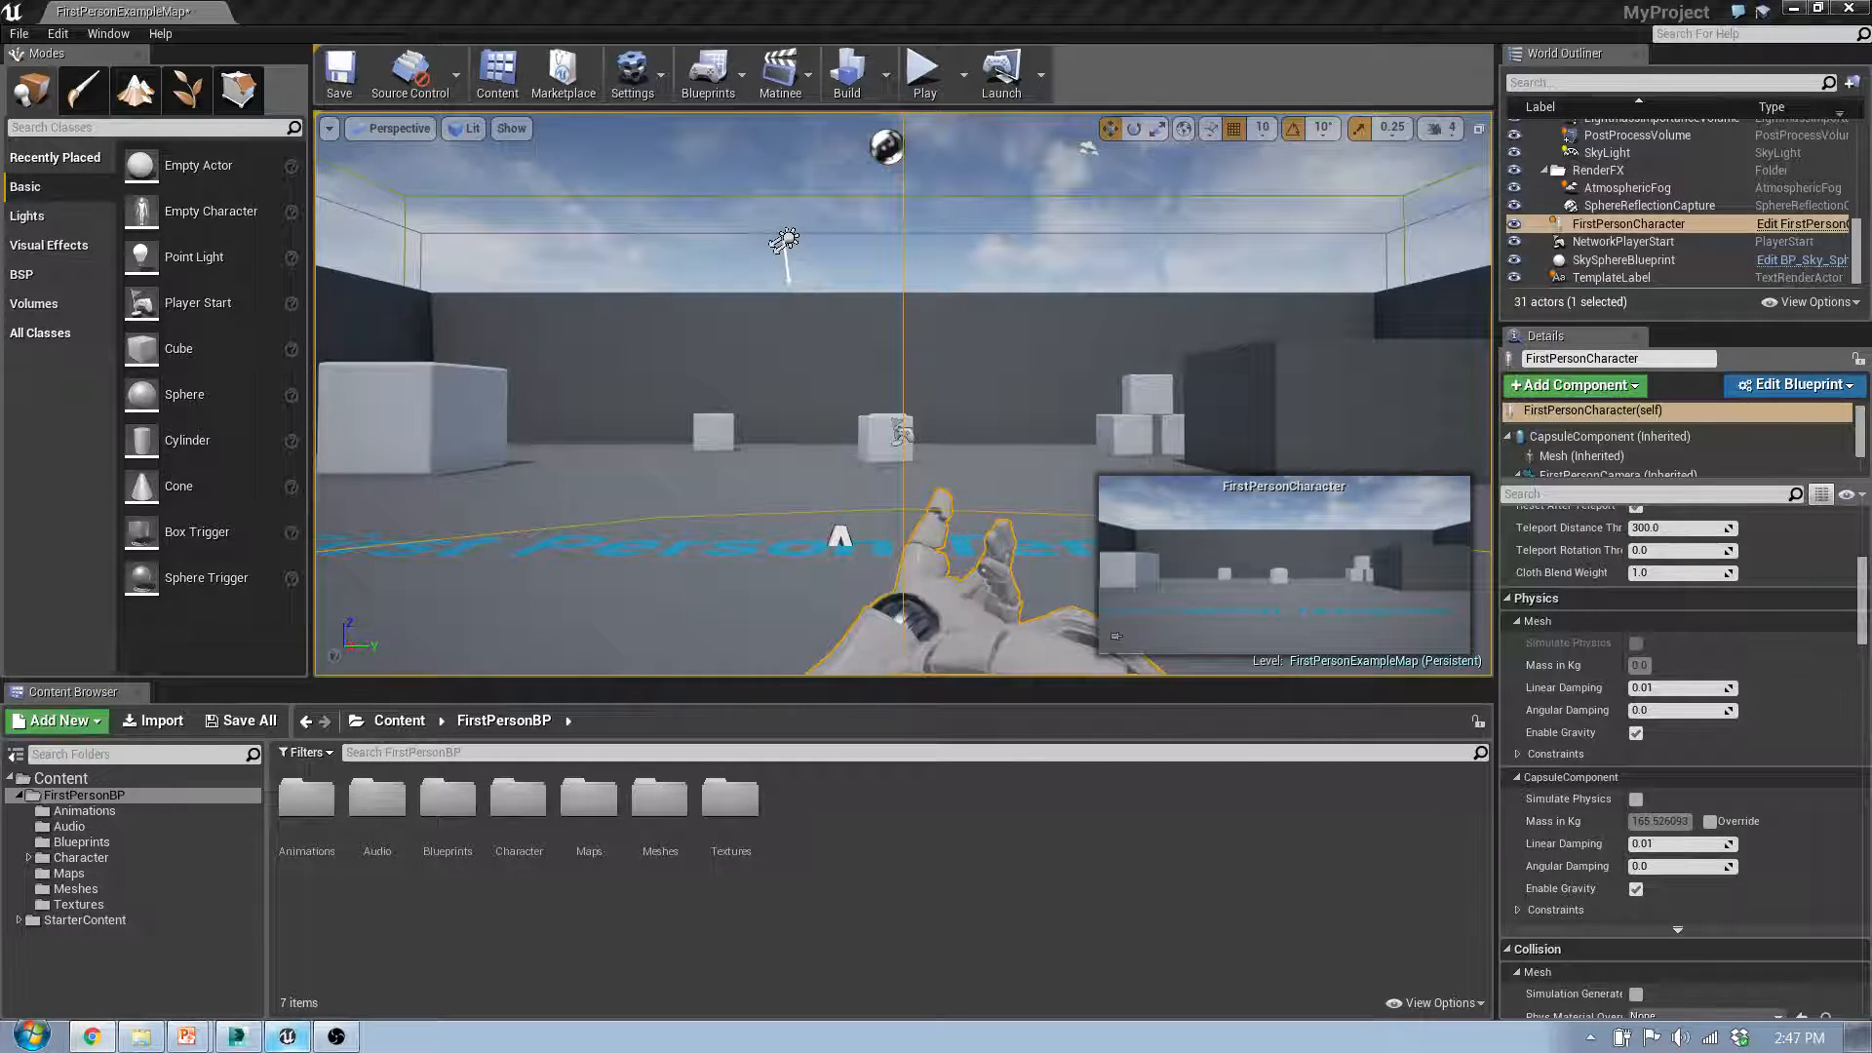
# Step: Read the FBX Static Mesh Pipeline documentation in the browser, covering the import notes, General Setup, Pivot Point and Triangulation sections
pyautogui.moveTo(0, 331); pyautogui.dragTo(511, 2)
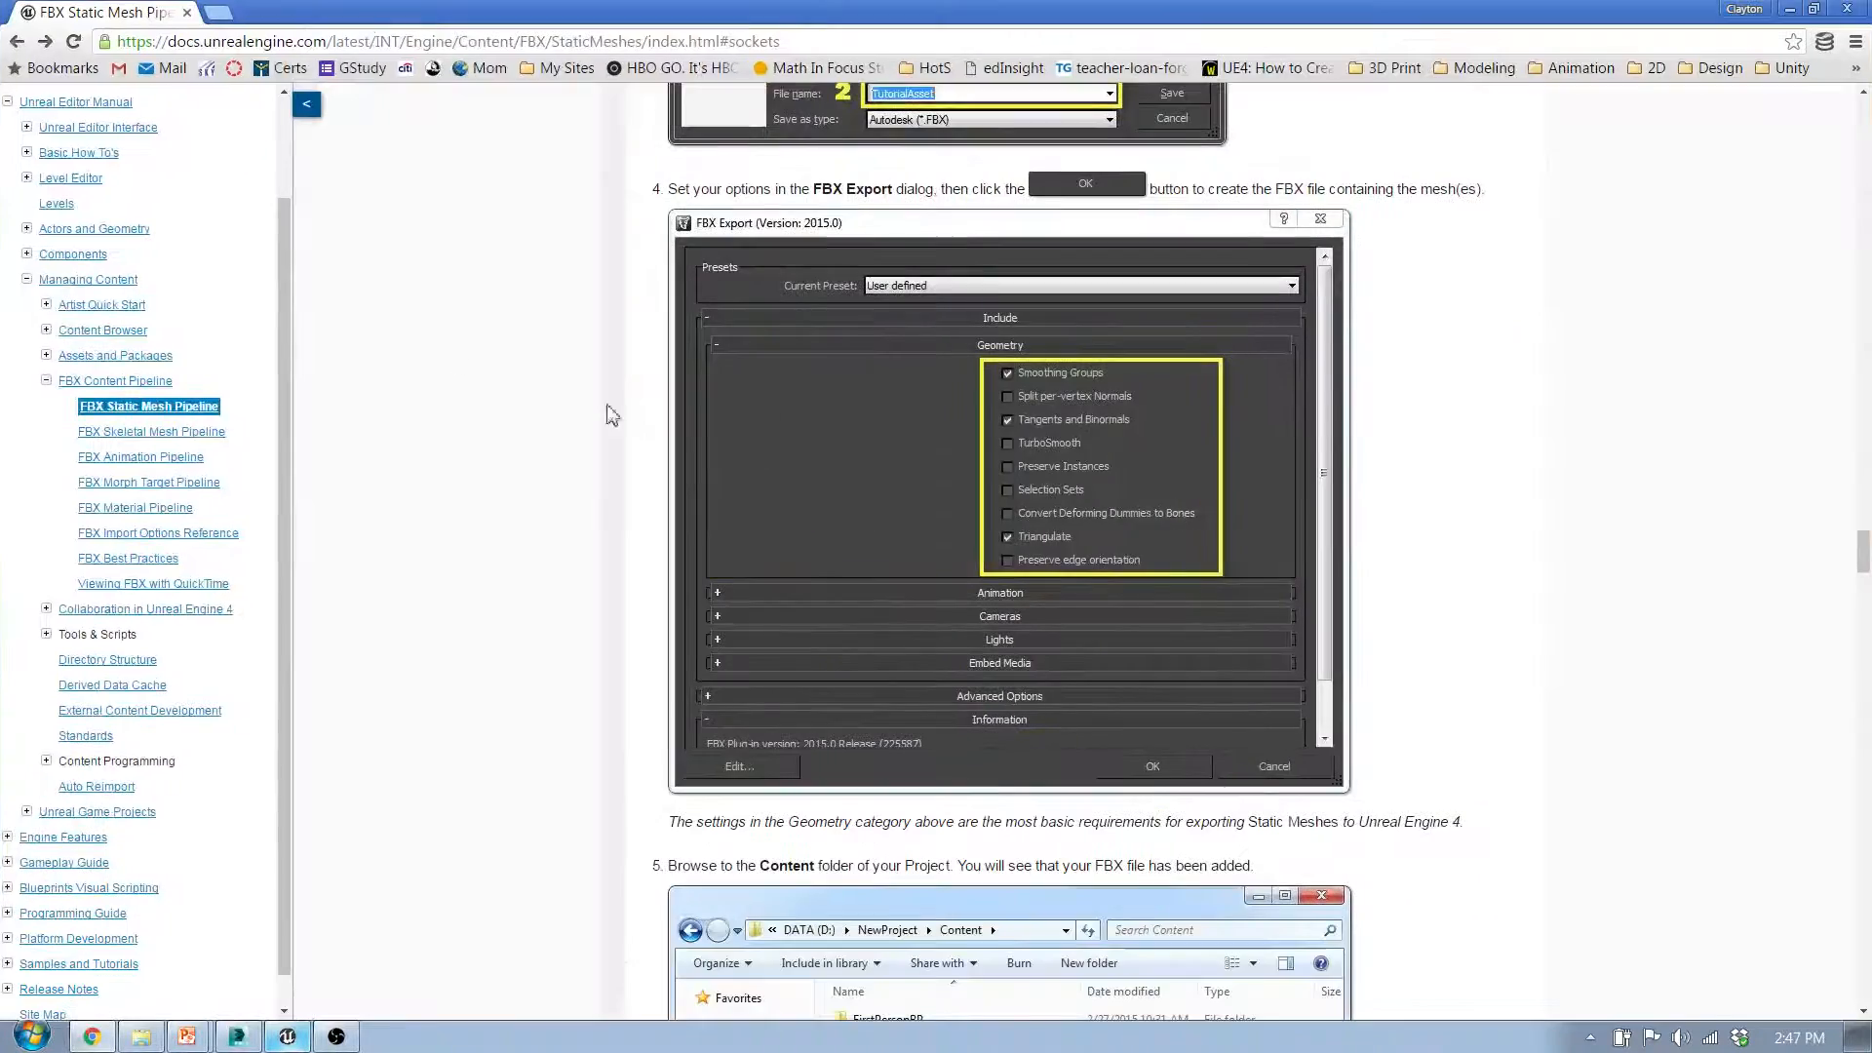
pyautogui.moveTo(1863, 549); pyautogui.dragTo(1860, 107)
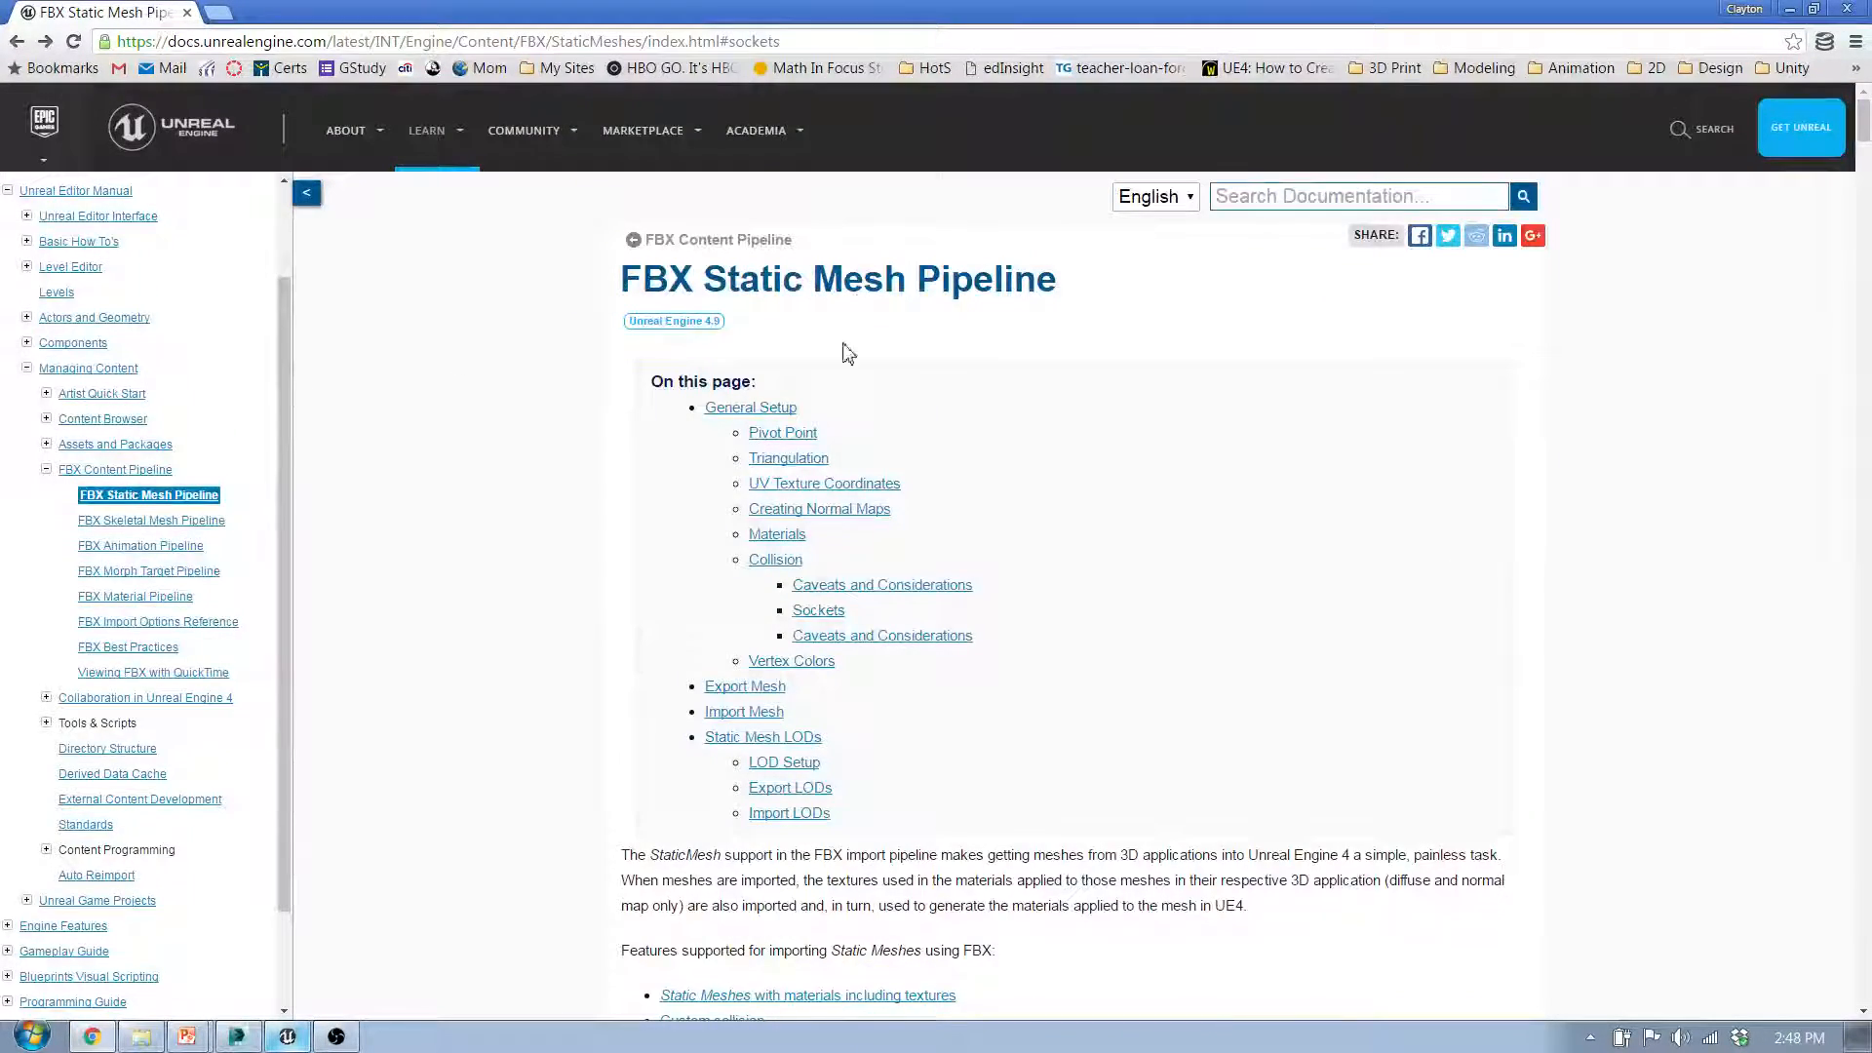
pyautogui.scroll(-15, 1030, 635)
pyautogui.scroll(6, 1028, 636)
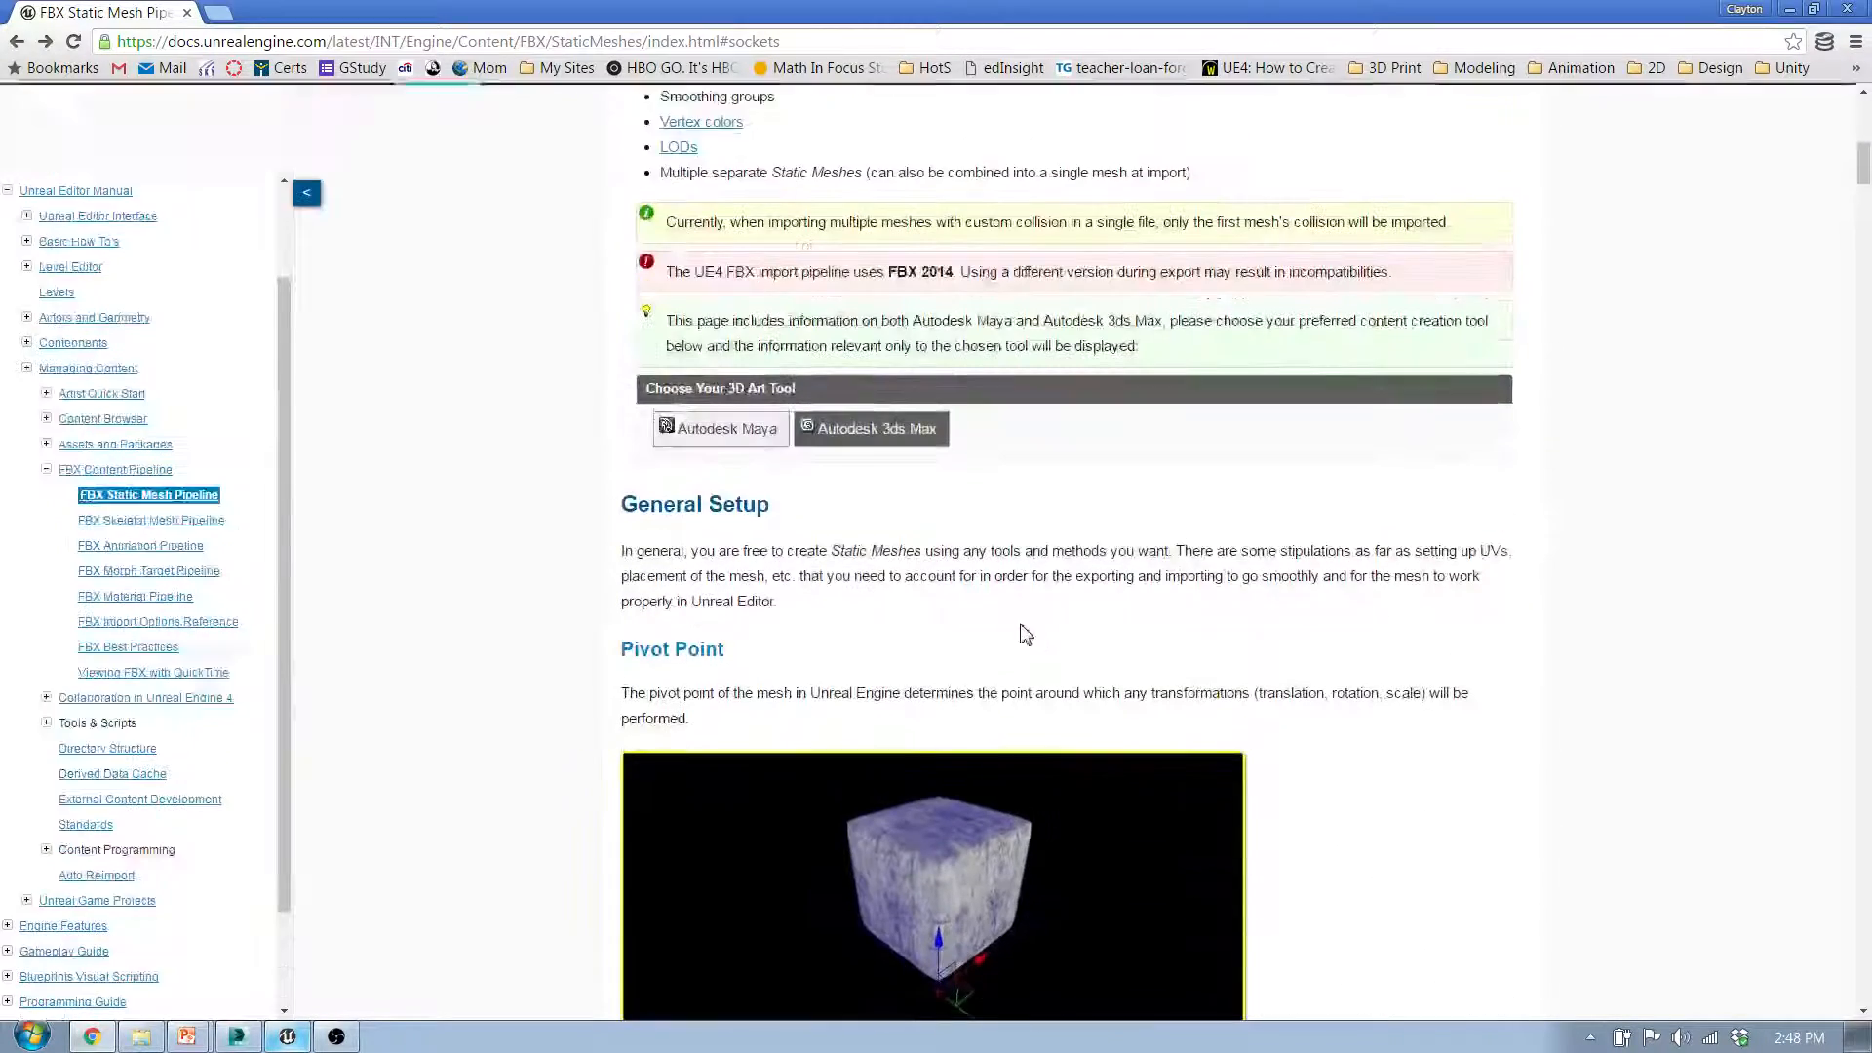
pyautogui.scroll(-7, 1034, 624)
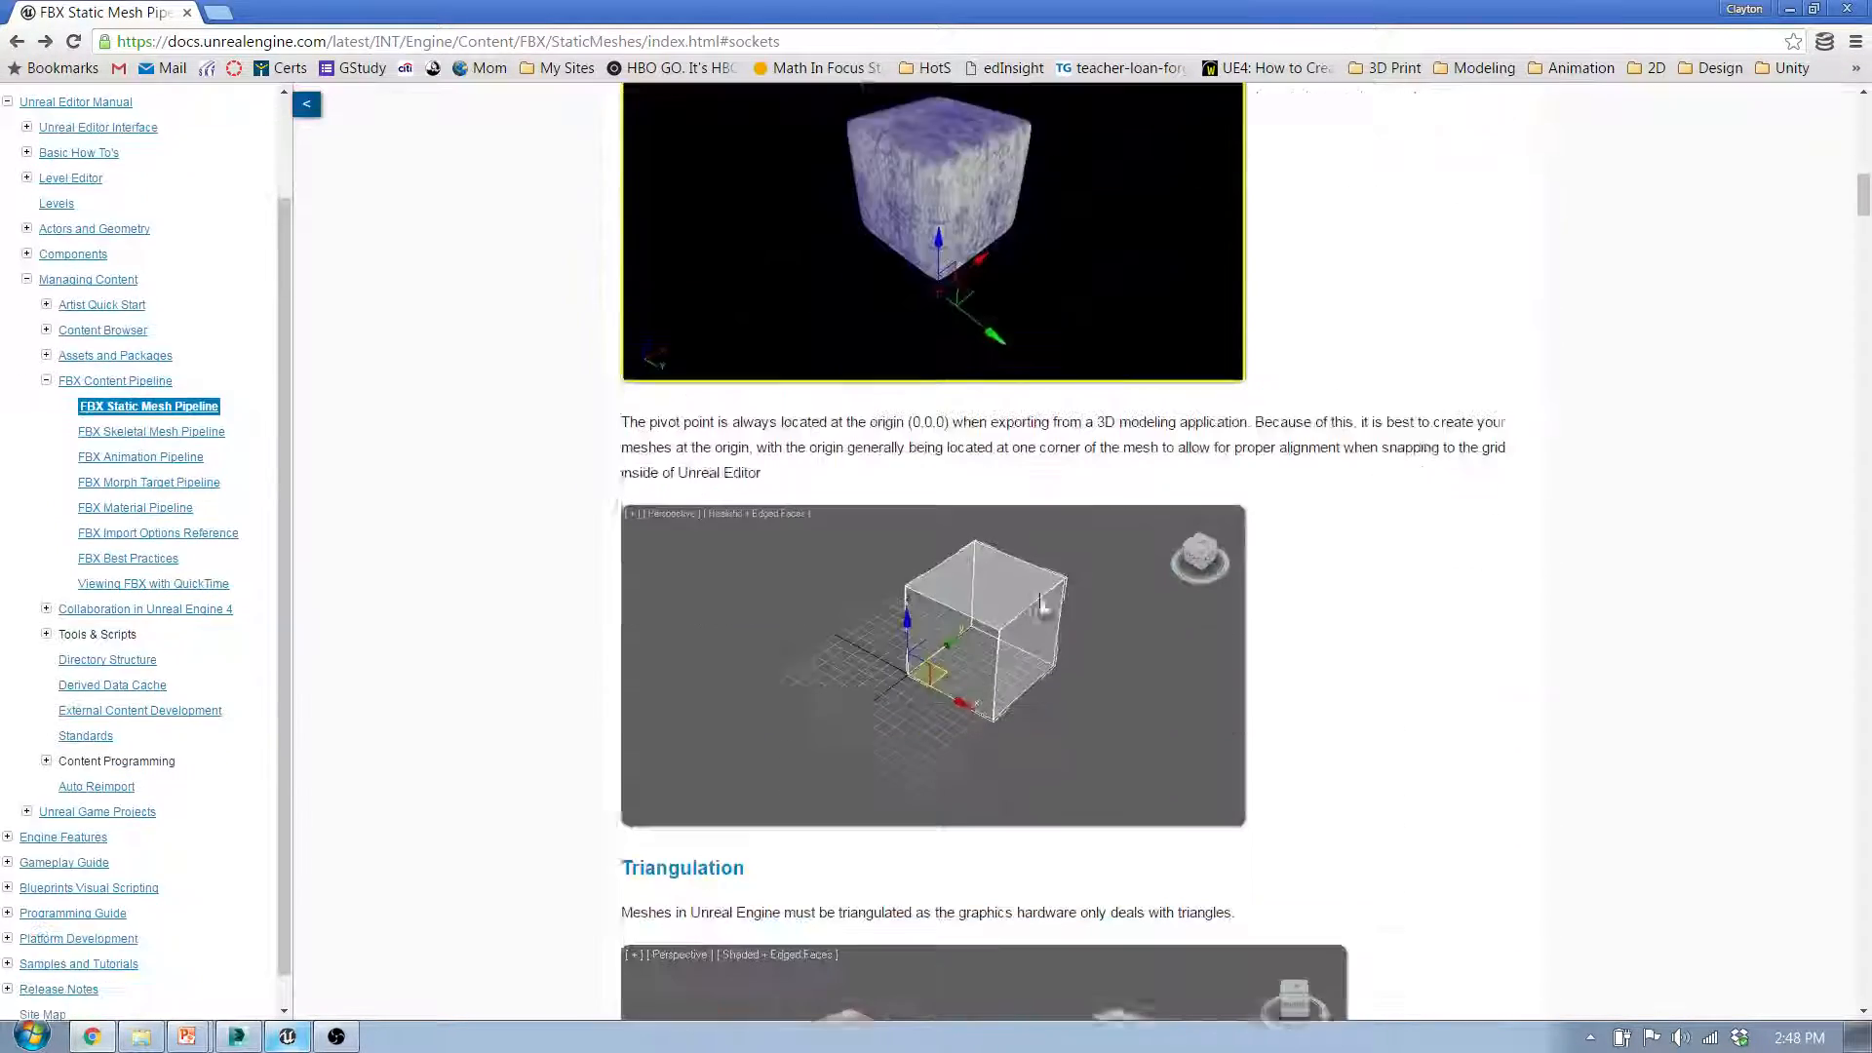
pyautogui.scroll(-2, 1063, 585)
pyautogui.scroll(-4, 1062, 570)
pyautogui.scroll(6, 1073, 570)
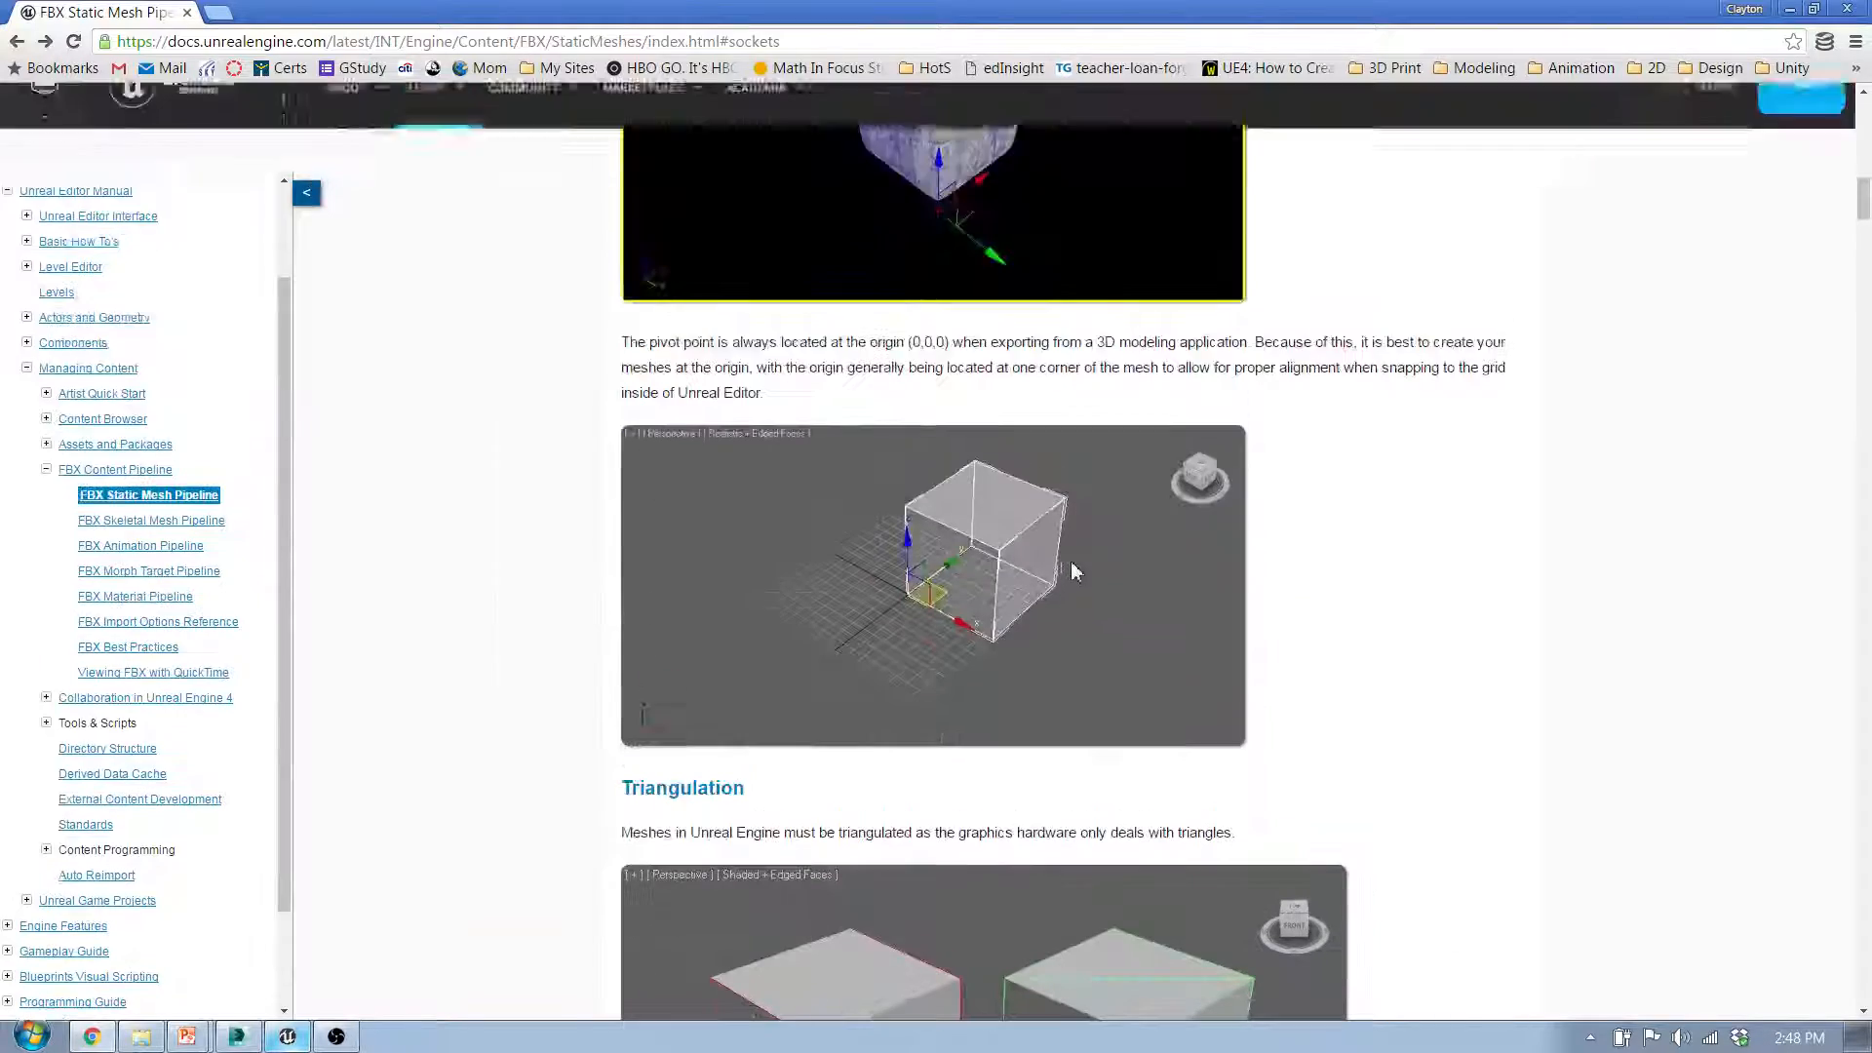
pyautogui.scroll(15, 1092, 546)
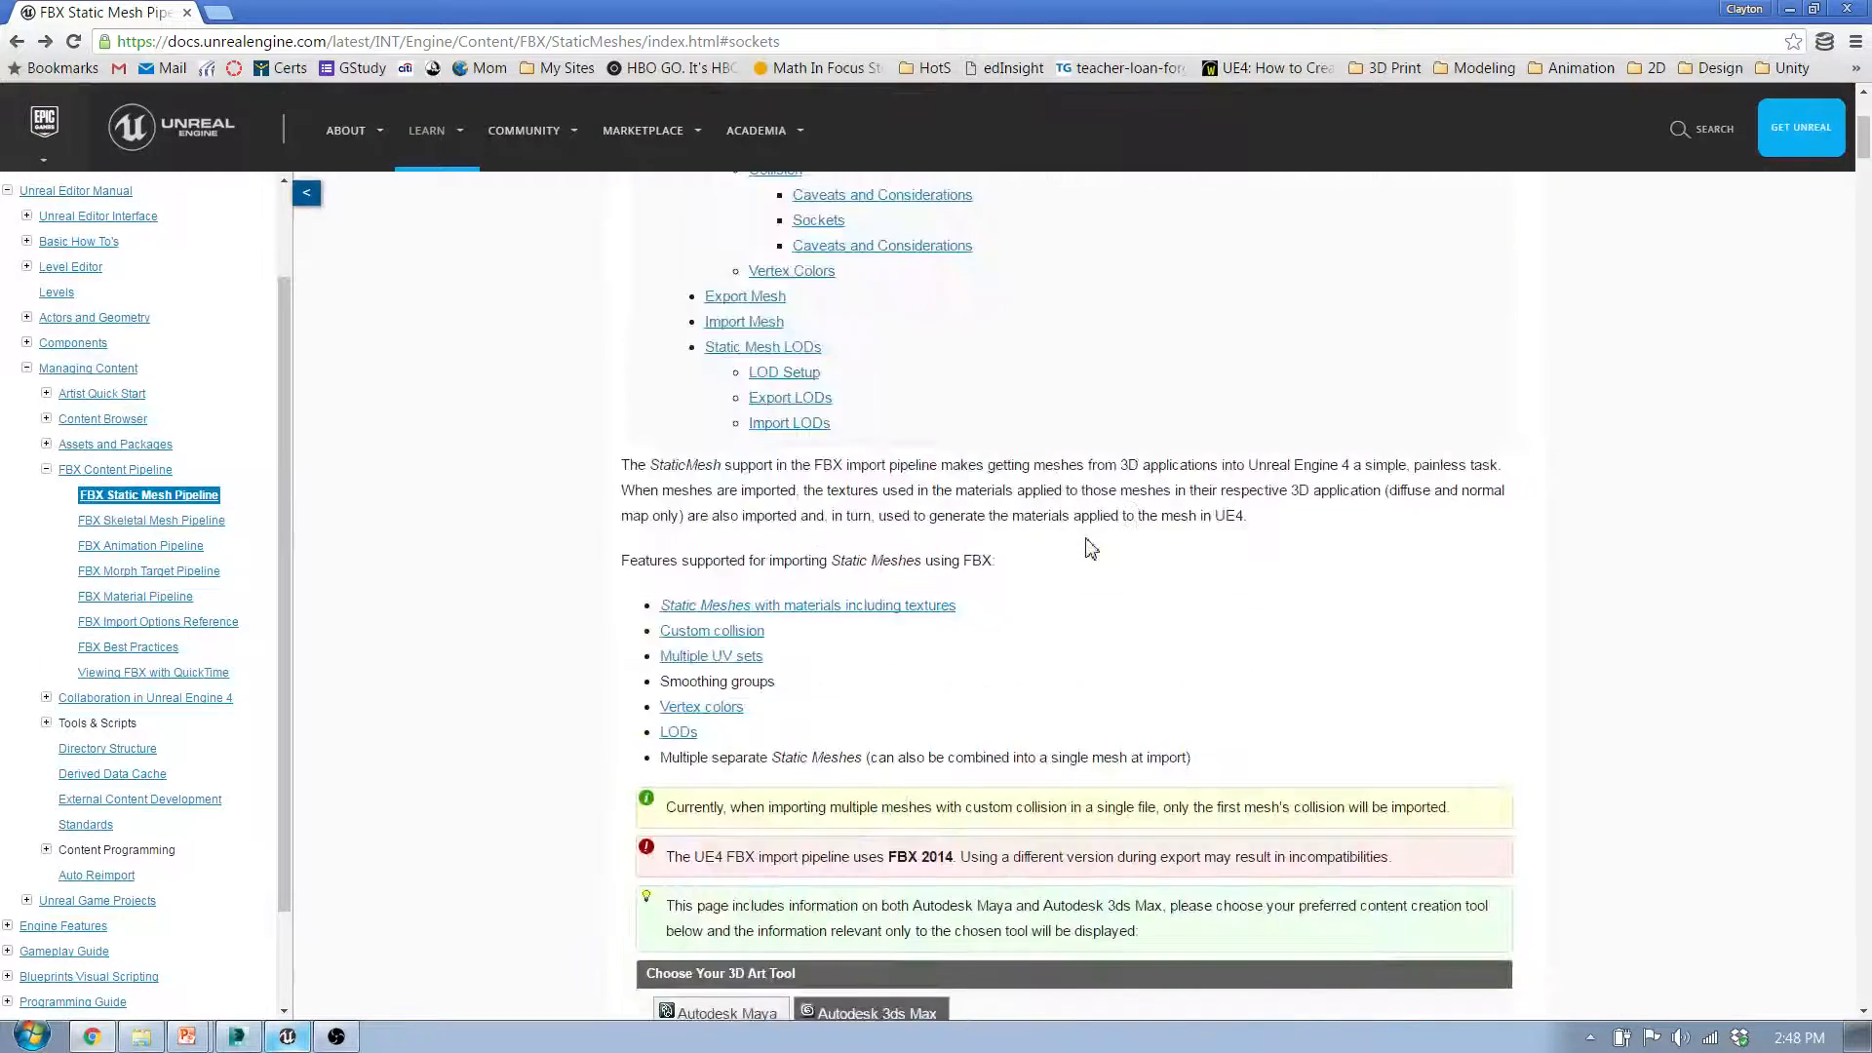
pyautogui.scroll(-5, 1091, 547)
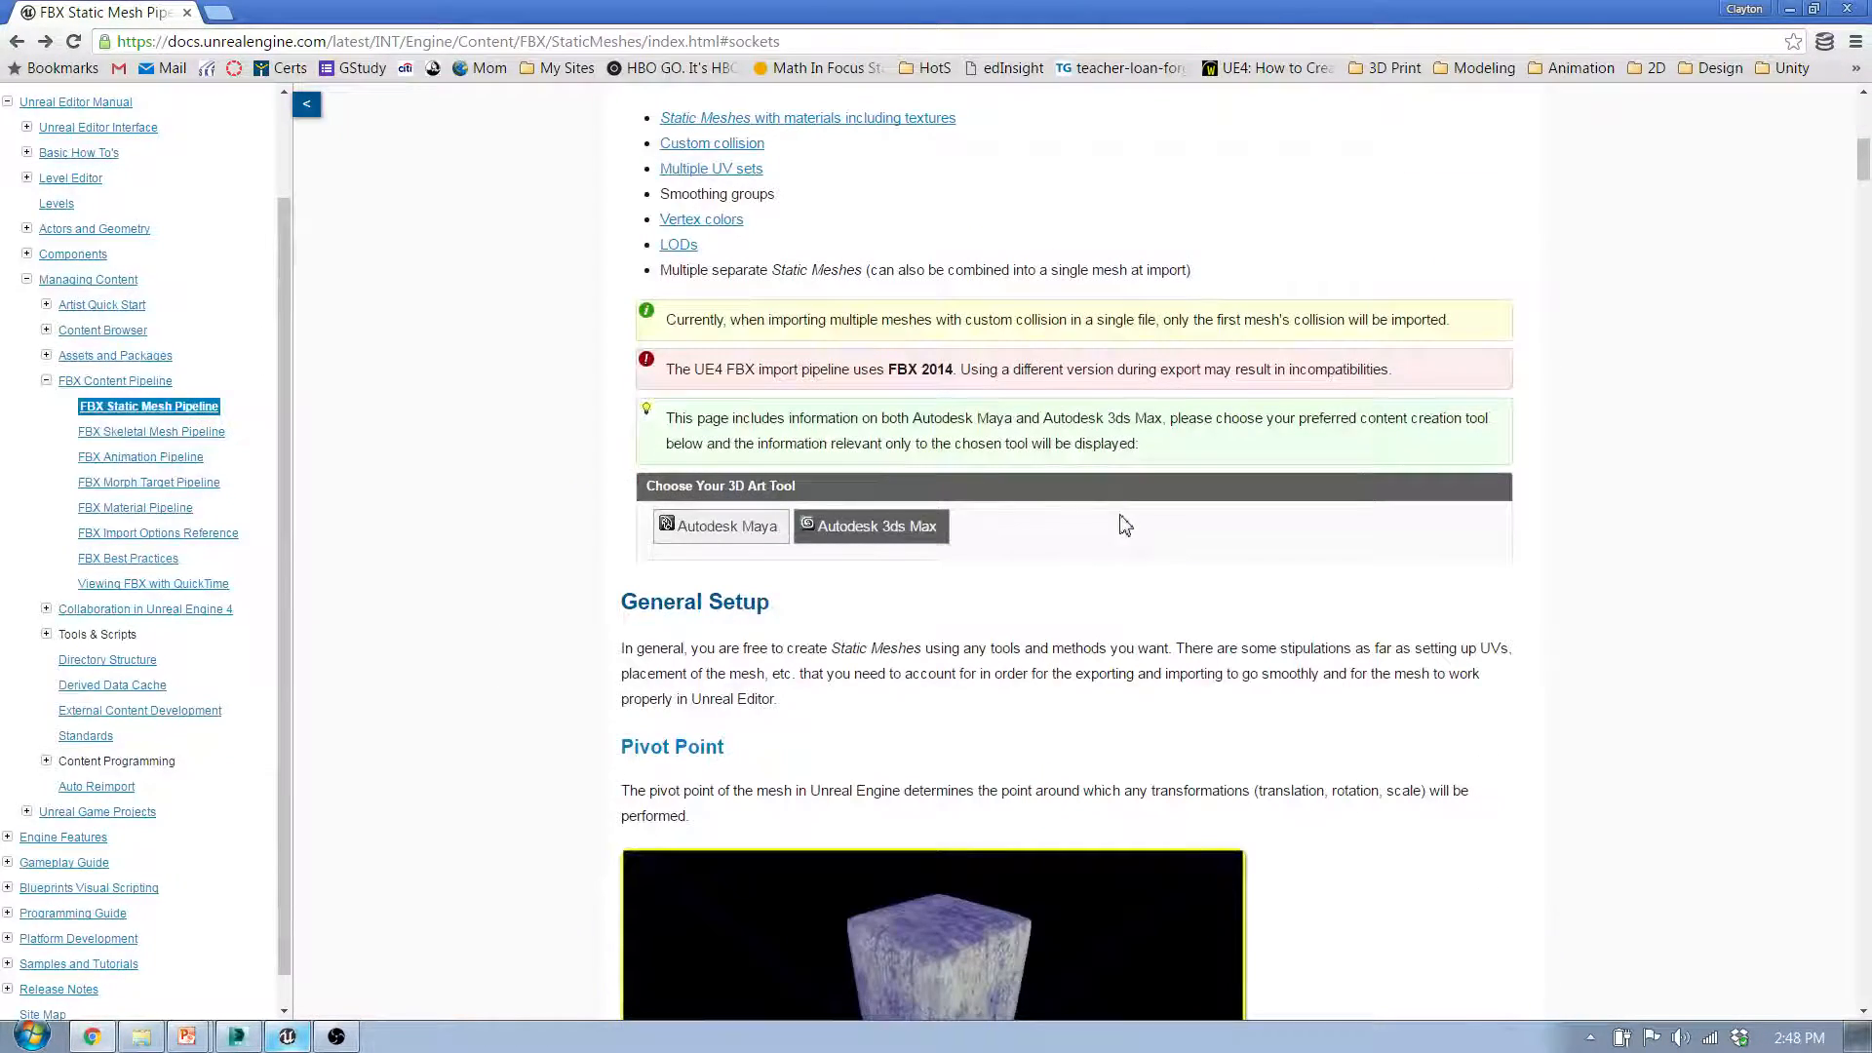
pyautogui.scroll(8, 1115, 518)
pyautogui.scroll(-13, 1129, 518)
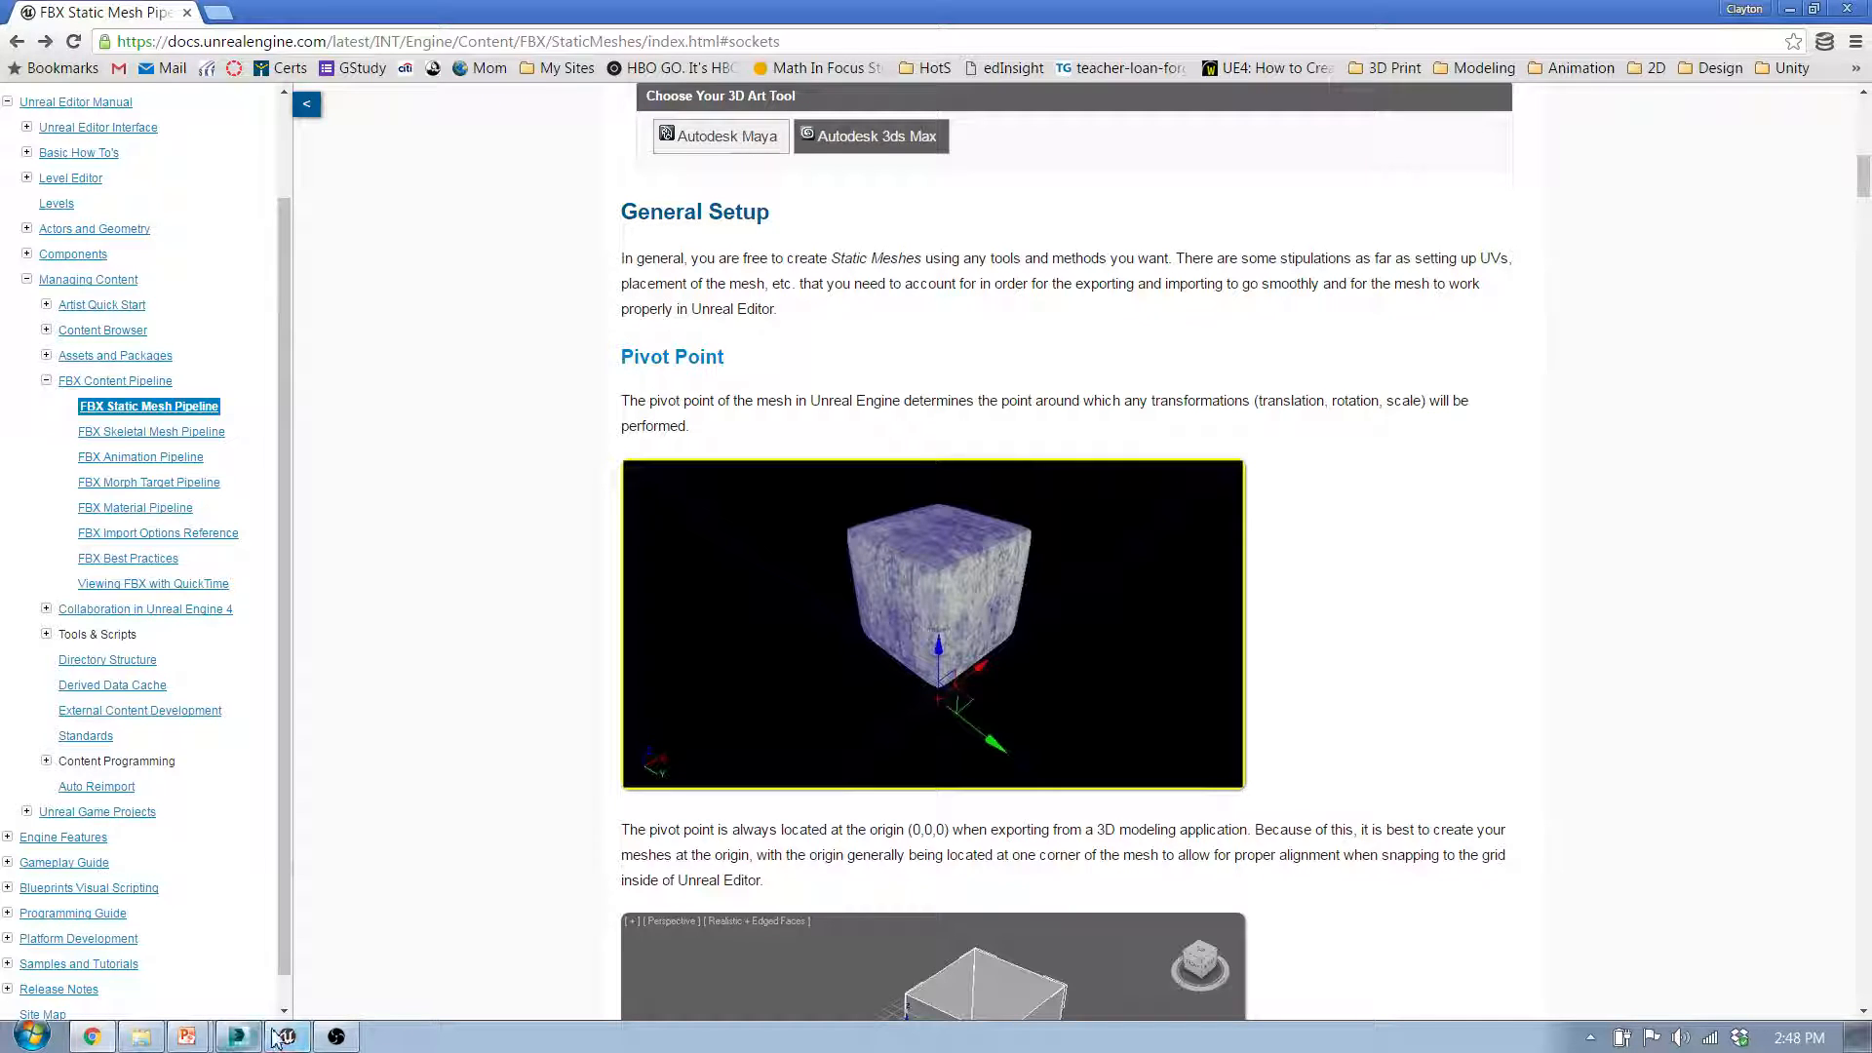
# Step: Switch back to 3ds Max and select the Stitches_NoCollision character mesh
pyautogui.click(336, 1038)
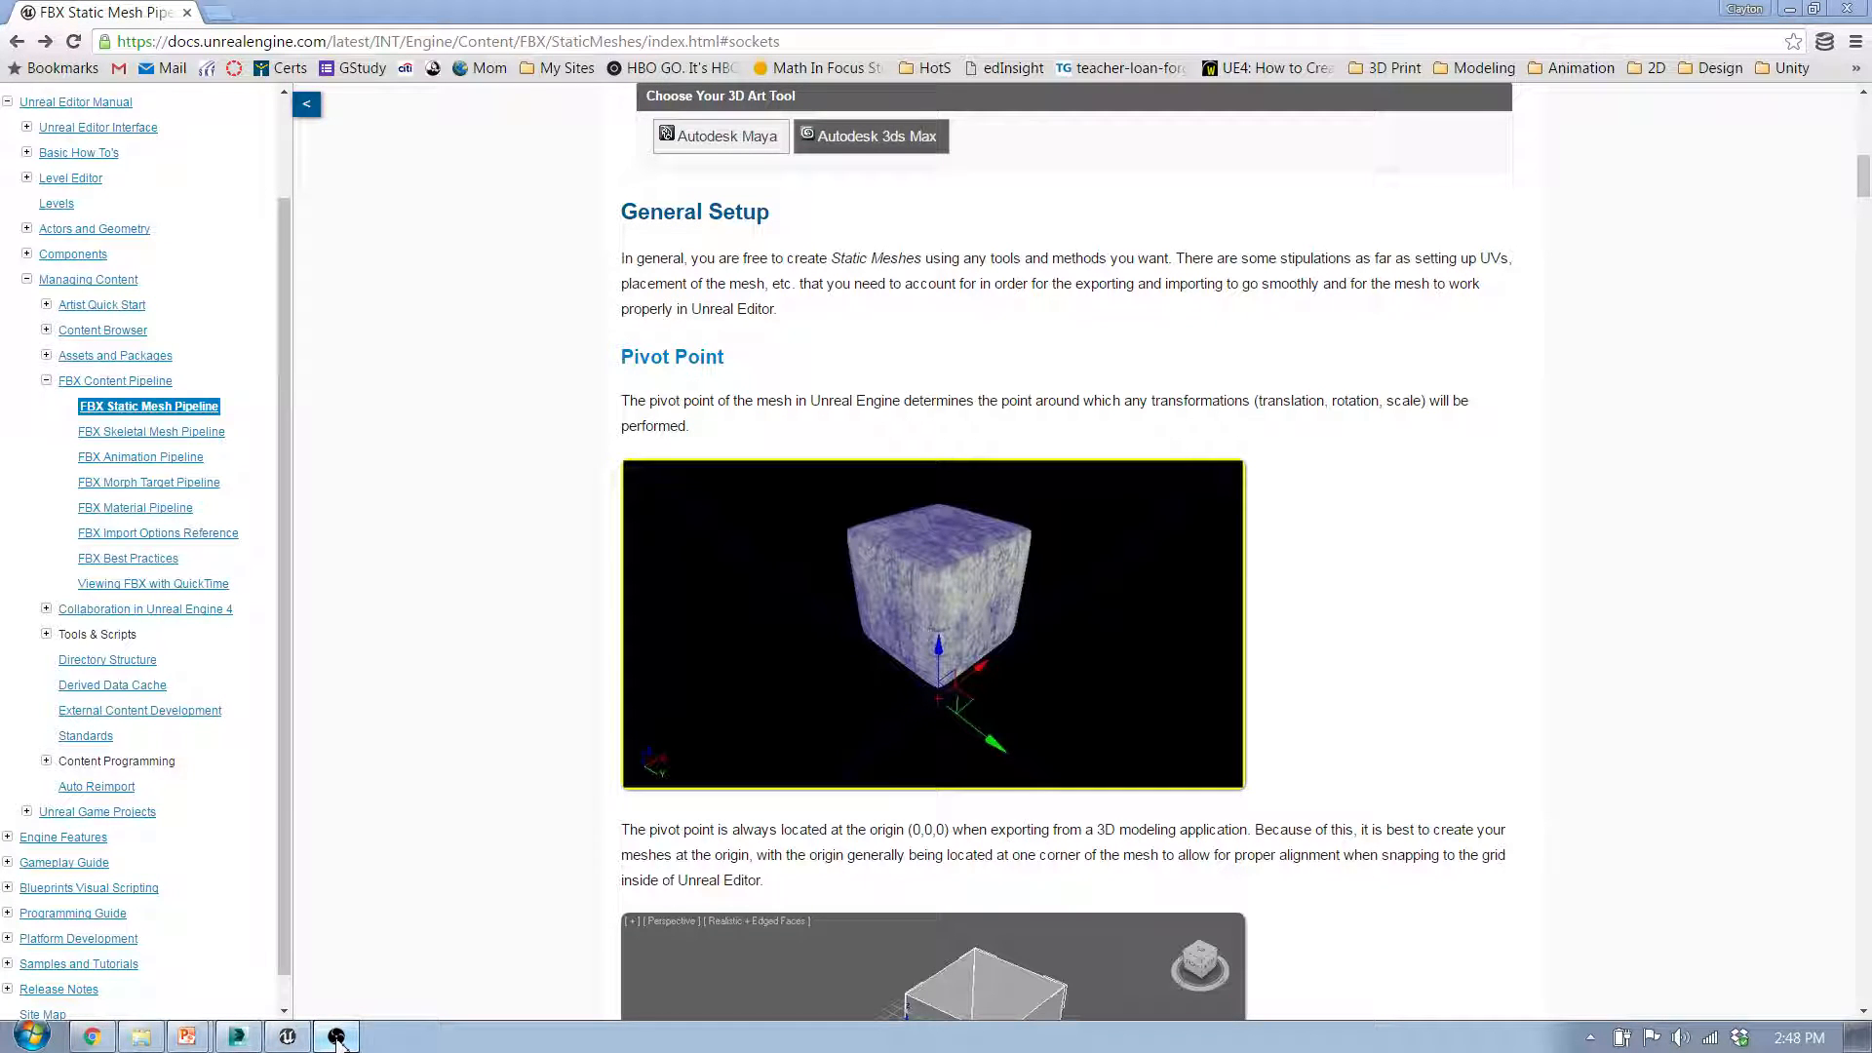
pyautogui.click(234, 1038)
pyautogui.click(978, 568)
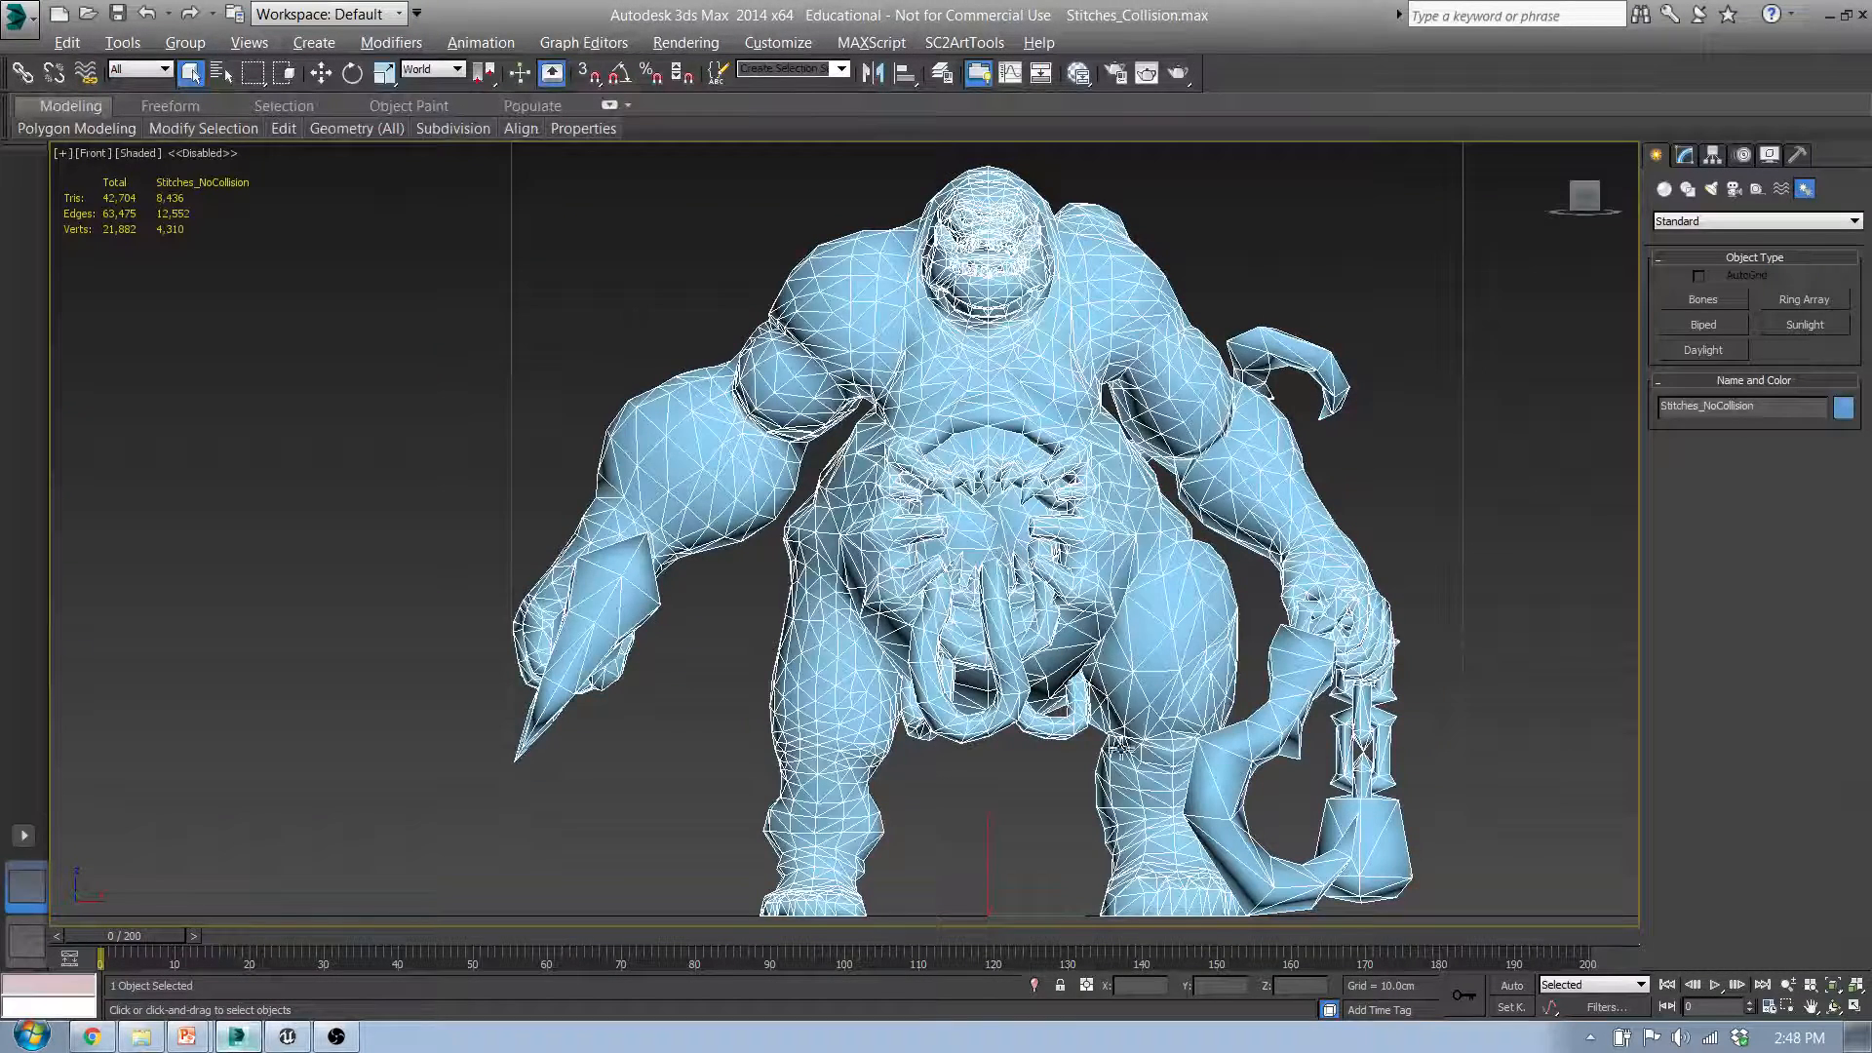
pyautogui.moveTo(1109, 759)
pyautogui.mouseDown(button='middle')
pyautogui.moveTo(1091, 758)
pyautogui.moveTo(1116, 754)
pyautogui.mouseUp(button='middle')
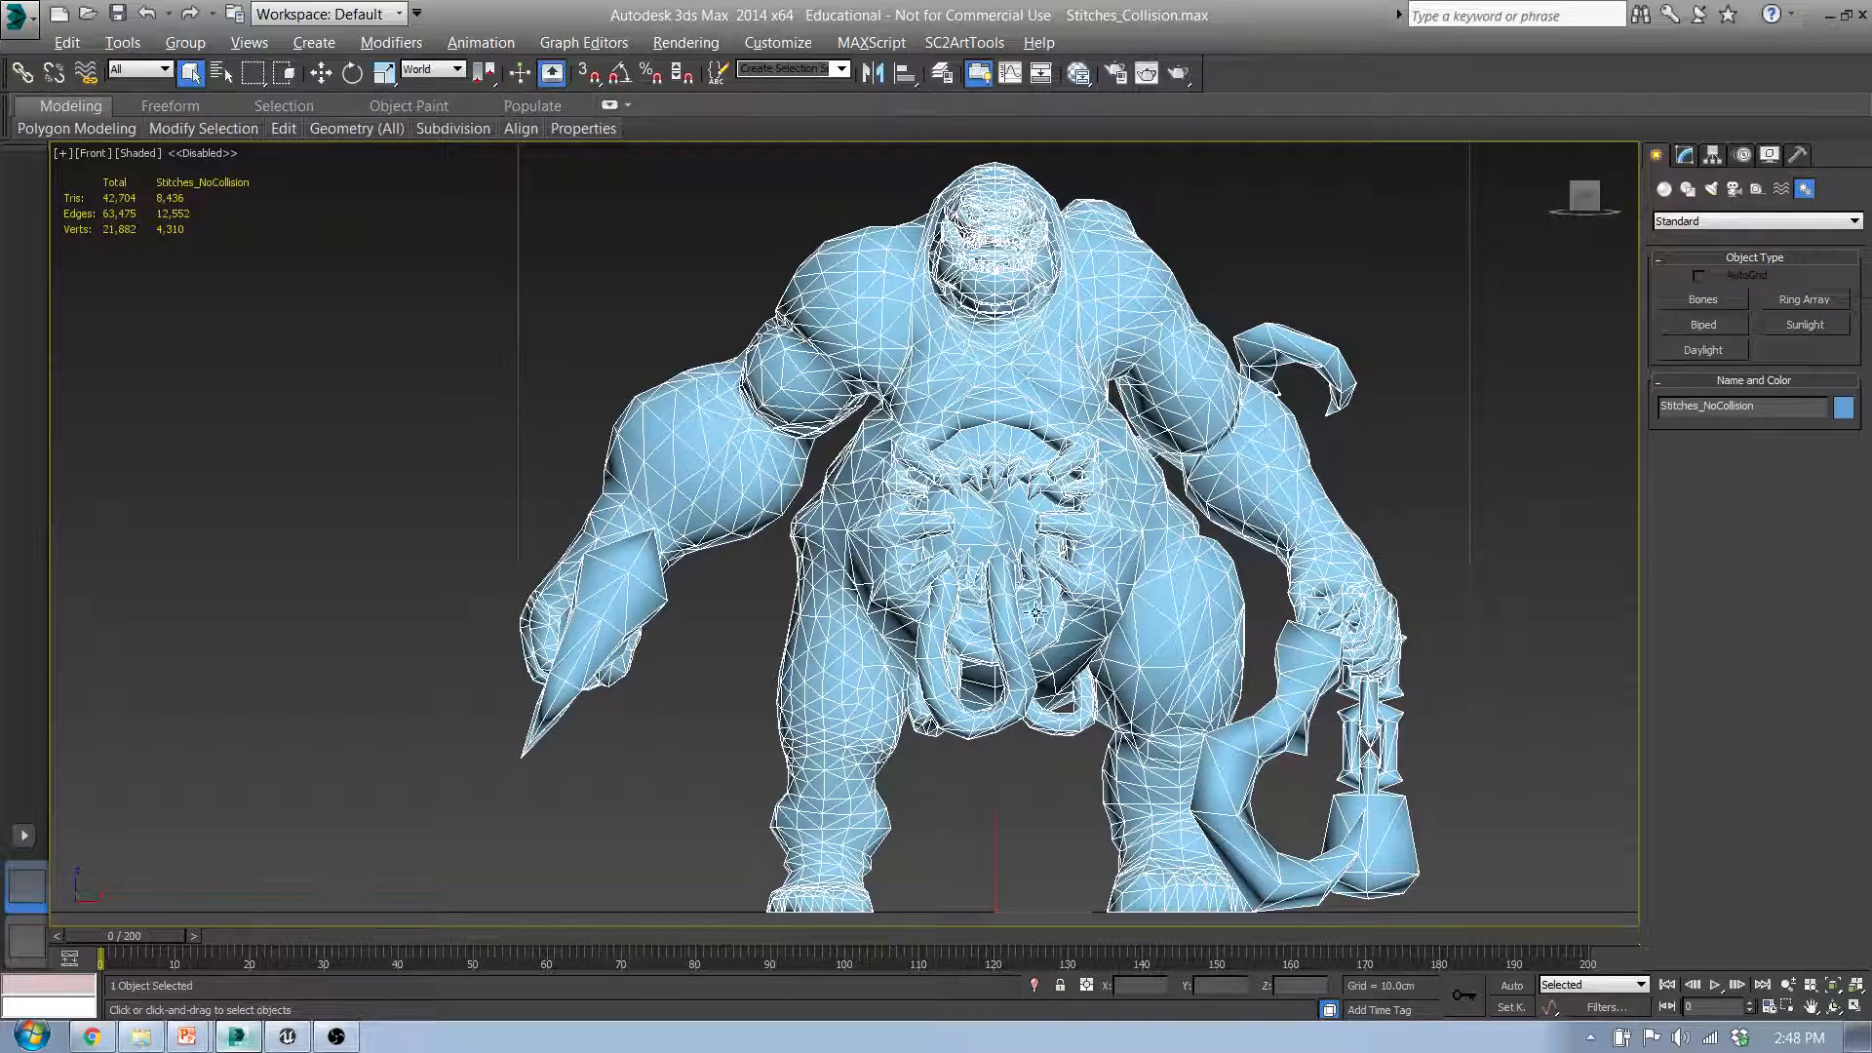
pyautogui.click(1338, 453)
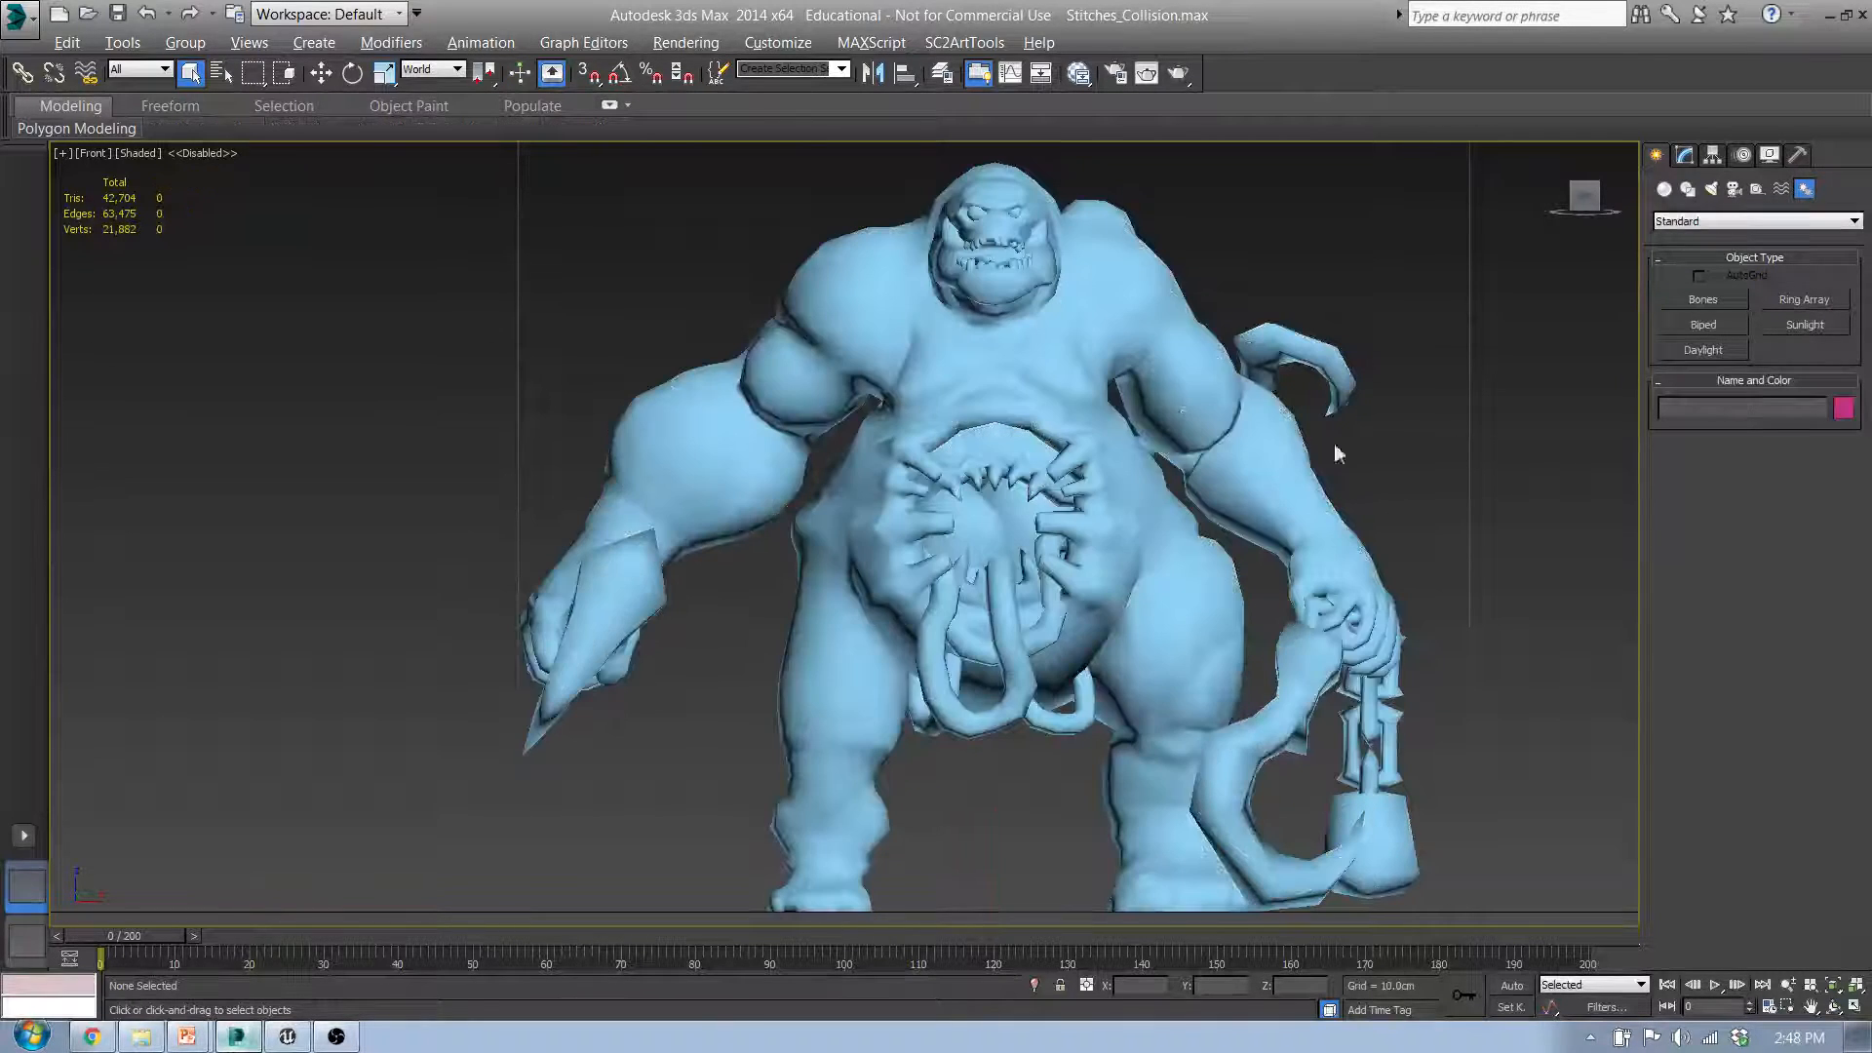
pyautogui.click(1148, 366)
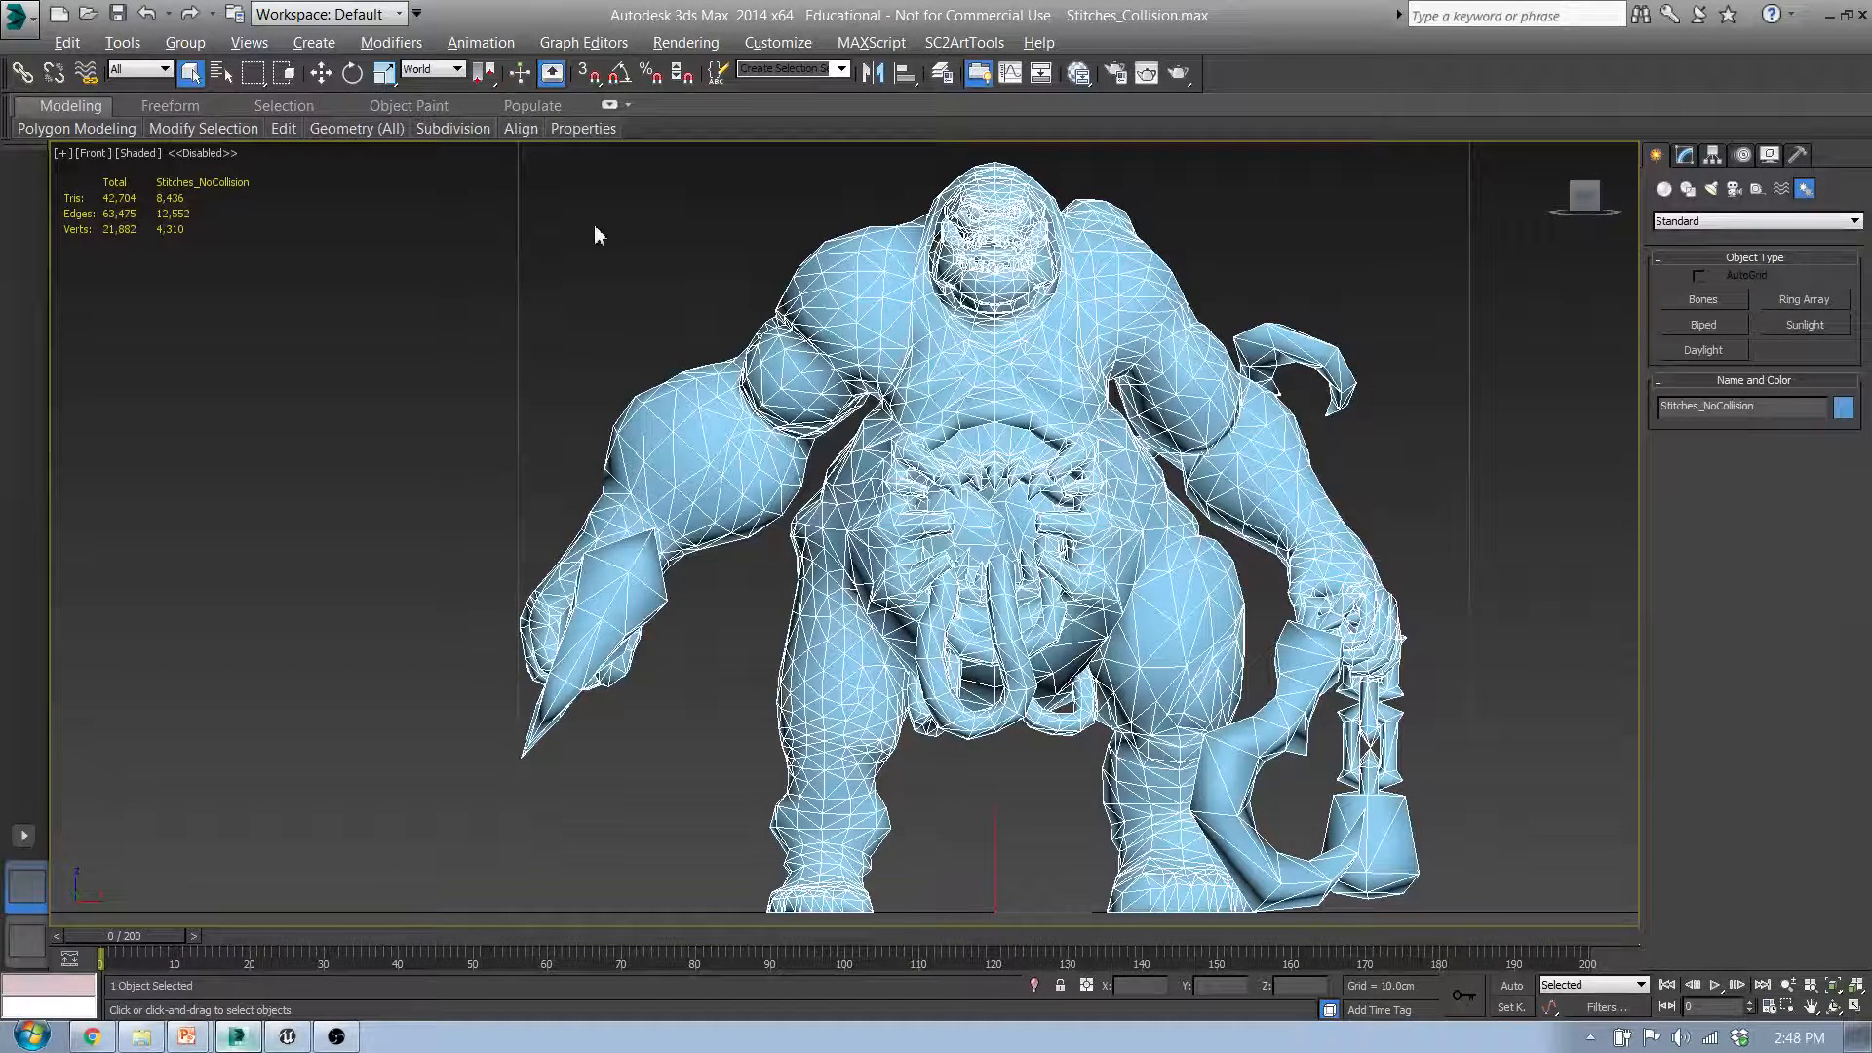
# Step: Start an FBX export of the character as Stitches_NoCollision.FBX in the UCX_Collision folder, replacing the existing file
pyautogui.click(14, 15)
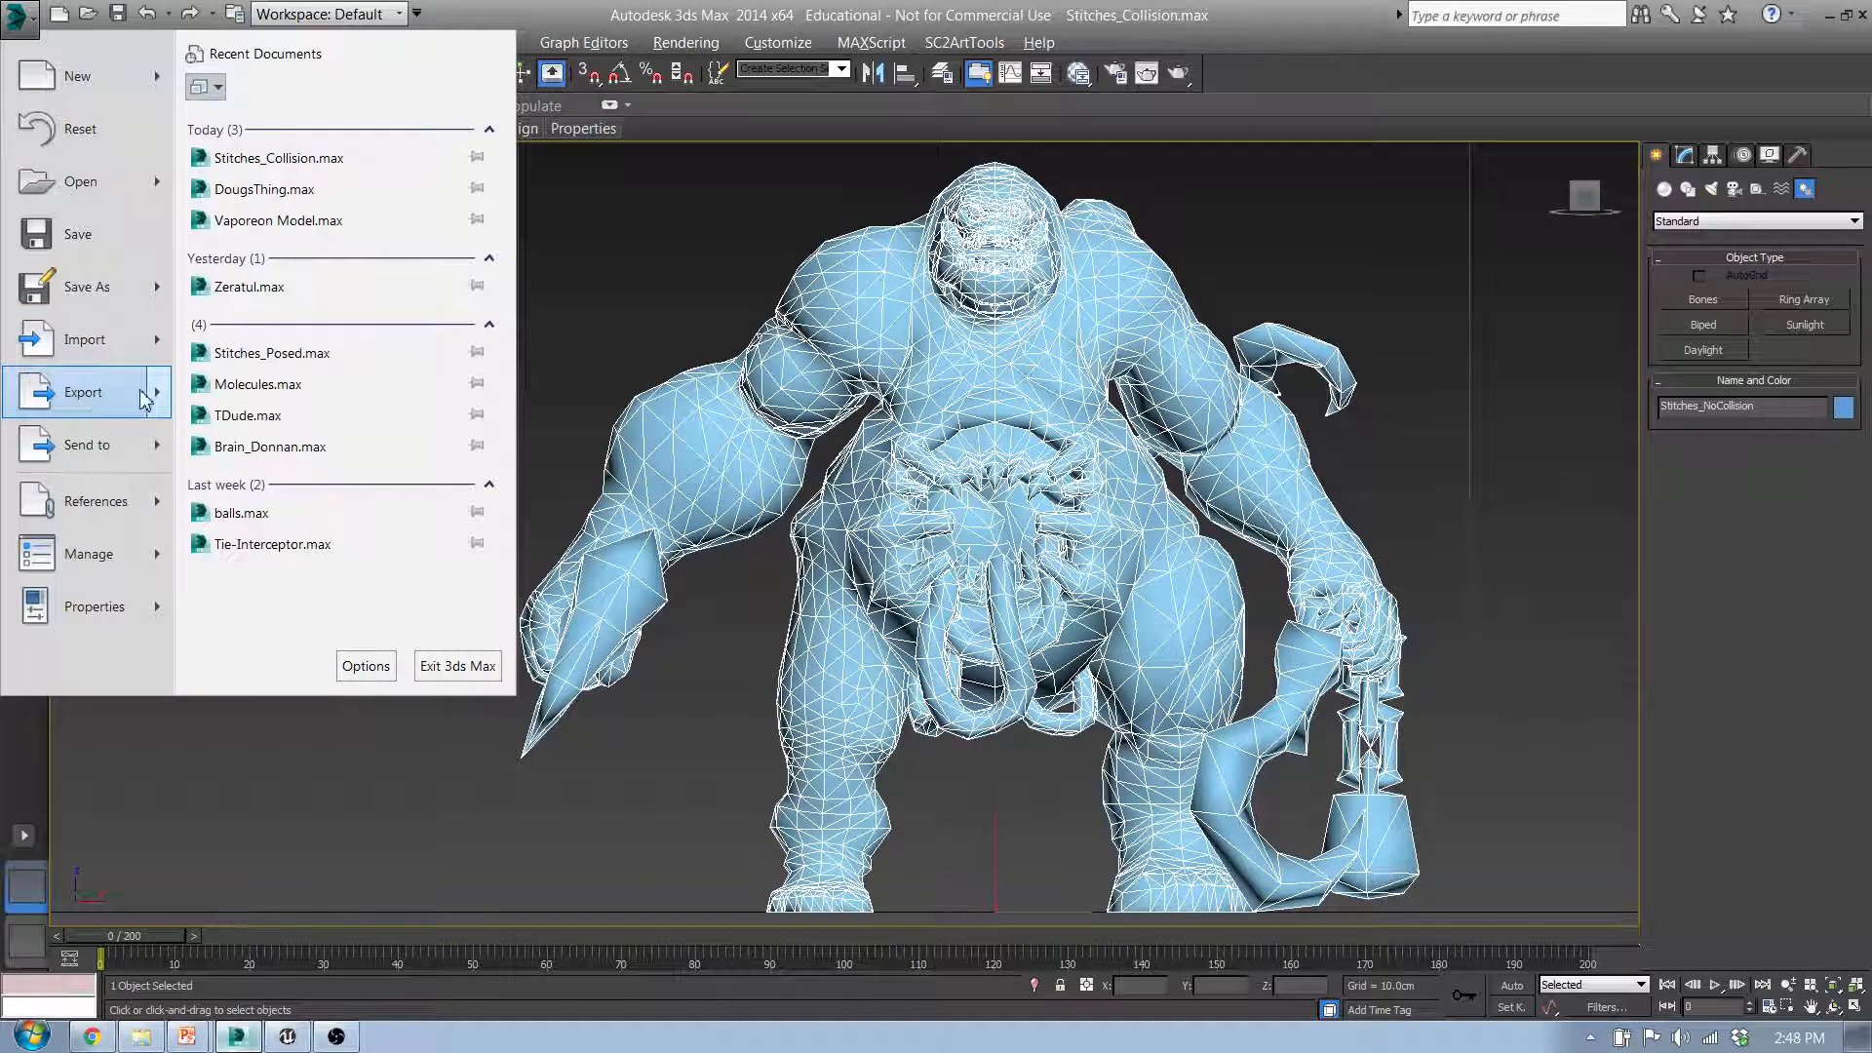
pyautogui.moveTo(159, 400)
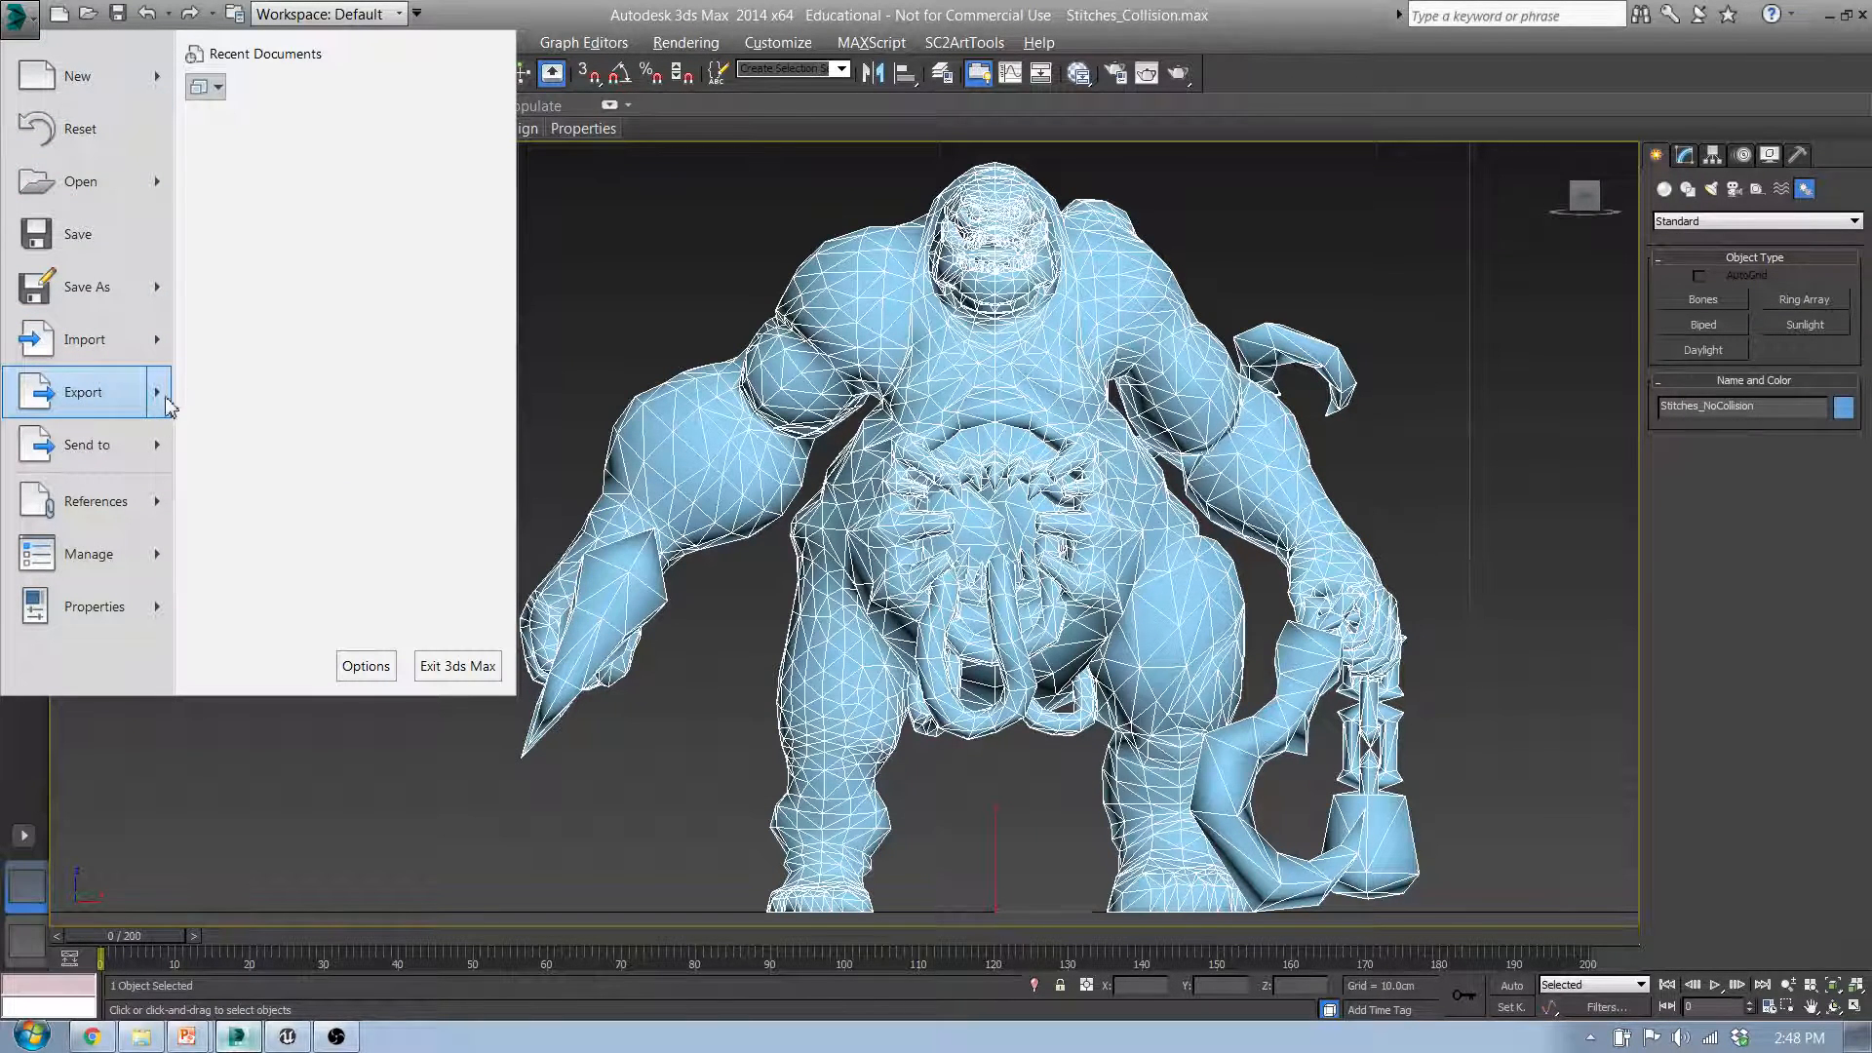
pyautogui.click(322, 223)
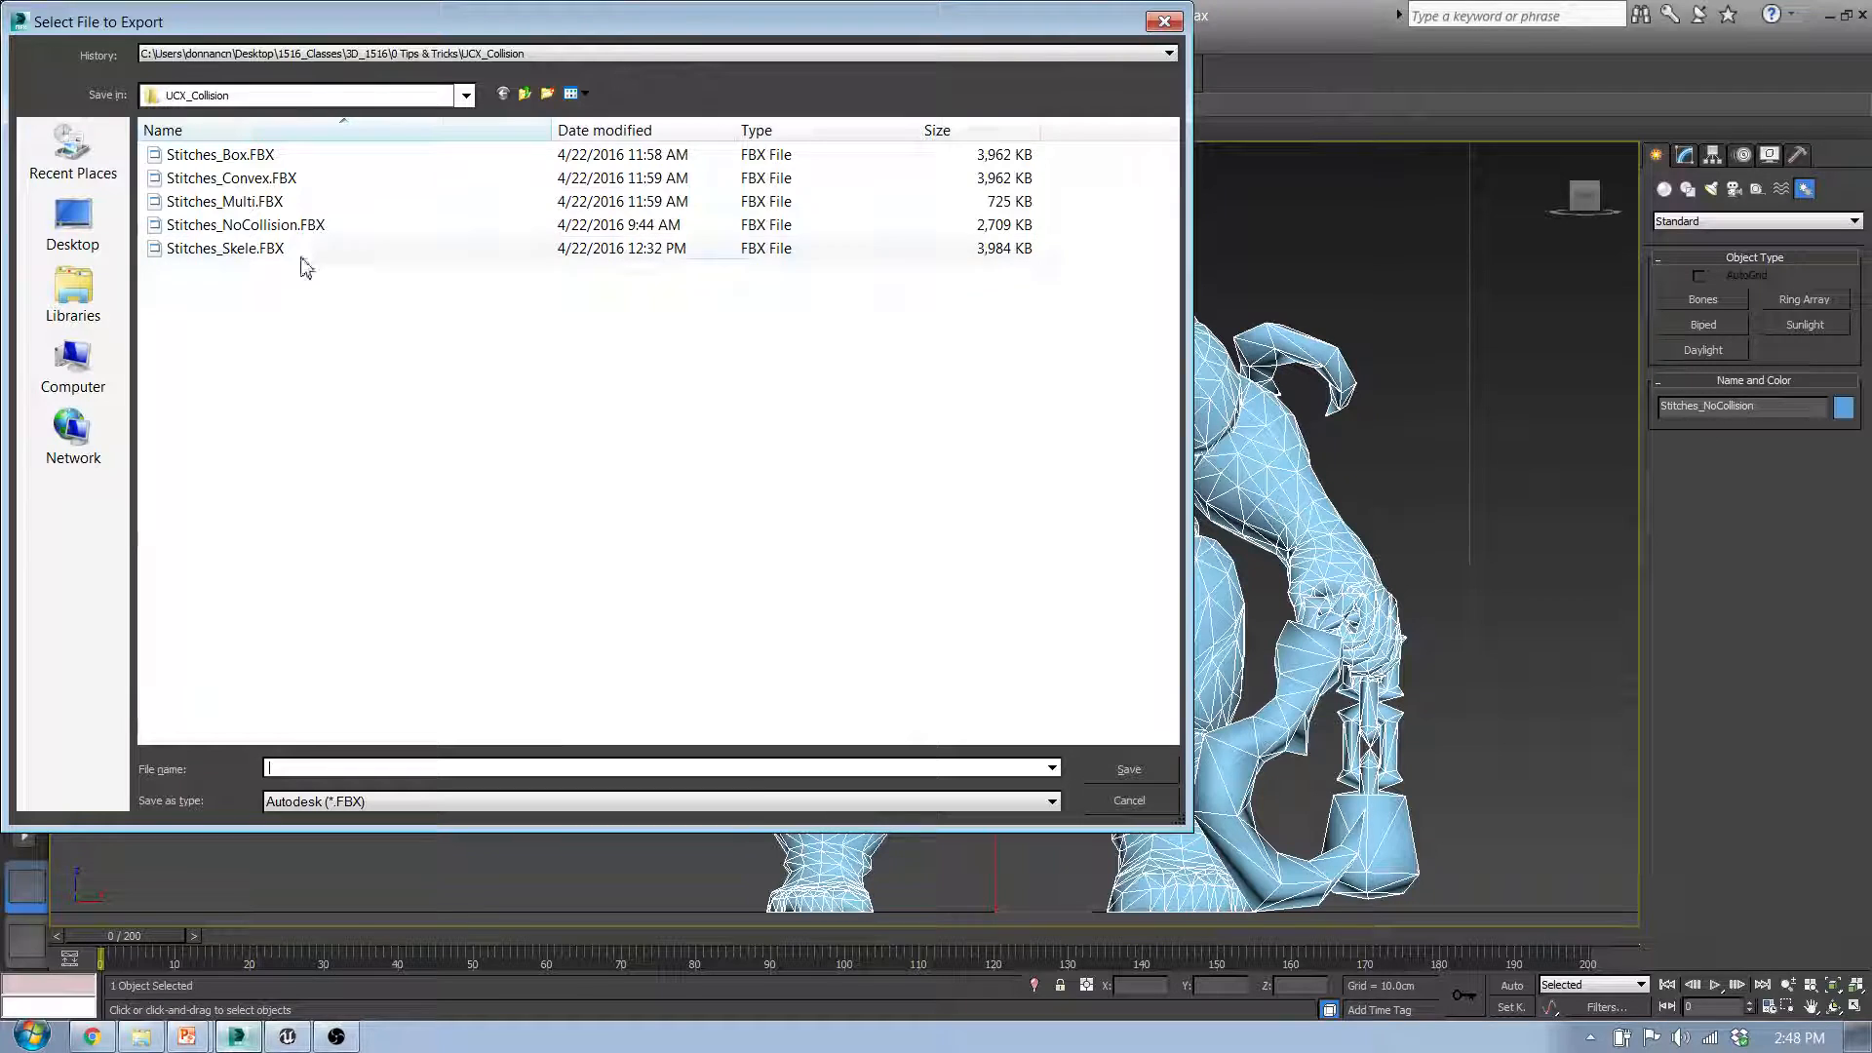
pyautogui.click(265, 229)
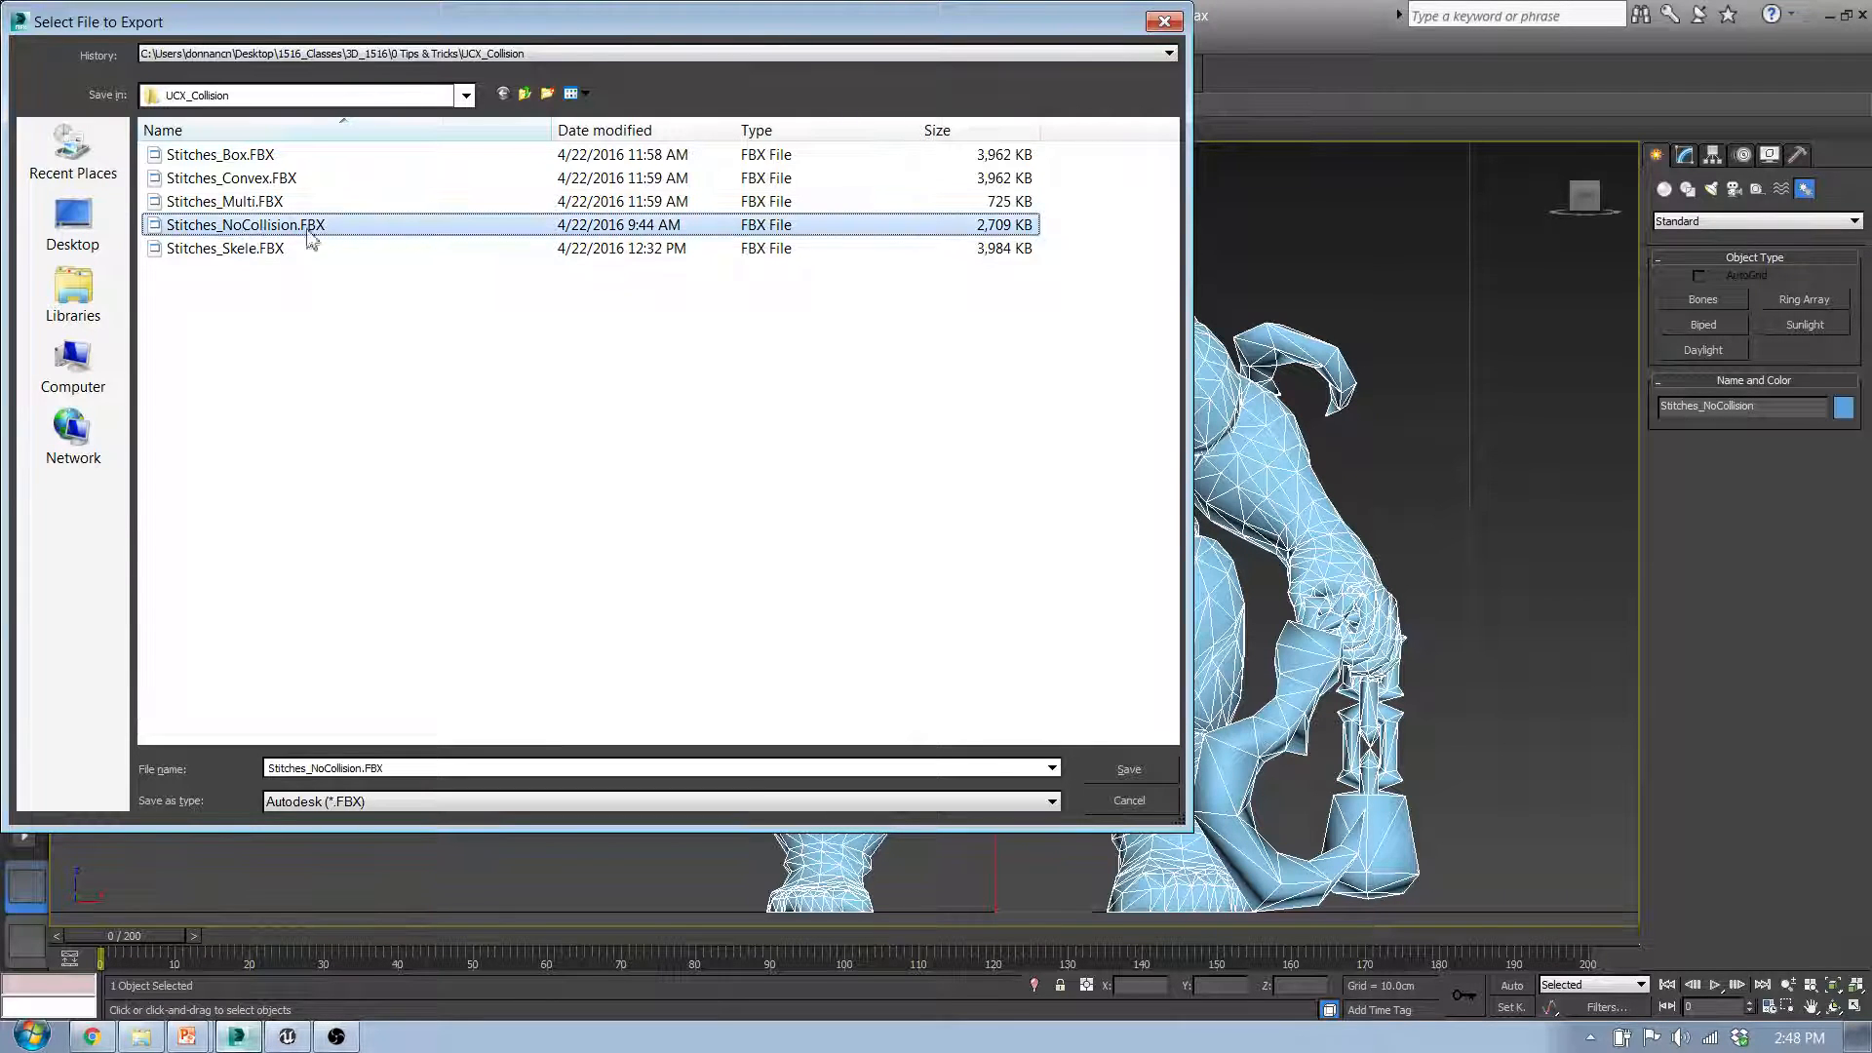
pyautogui.click(1128, 770)
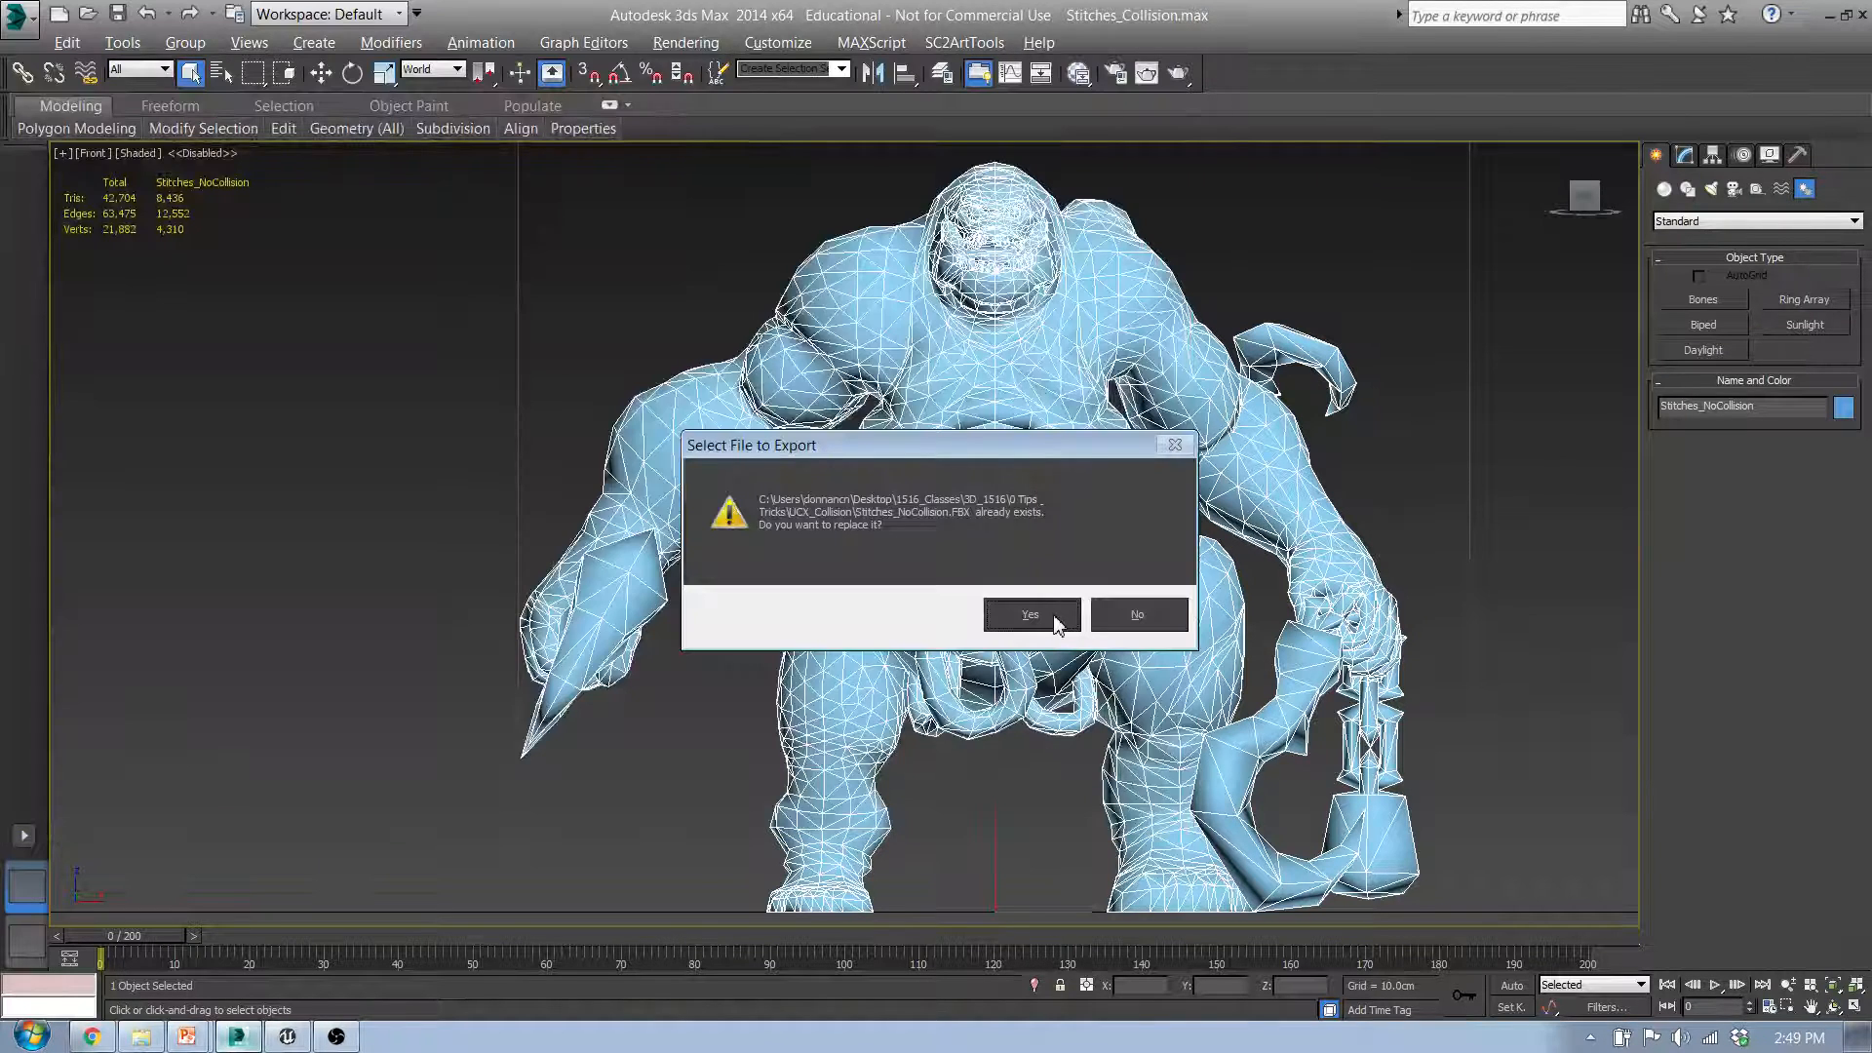
pyautogui.click(1054, 620)
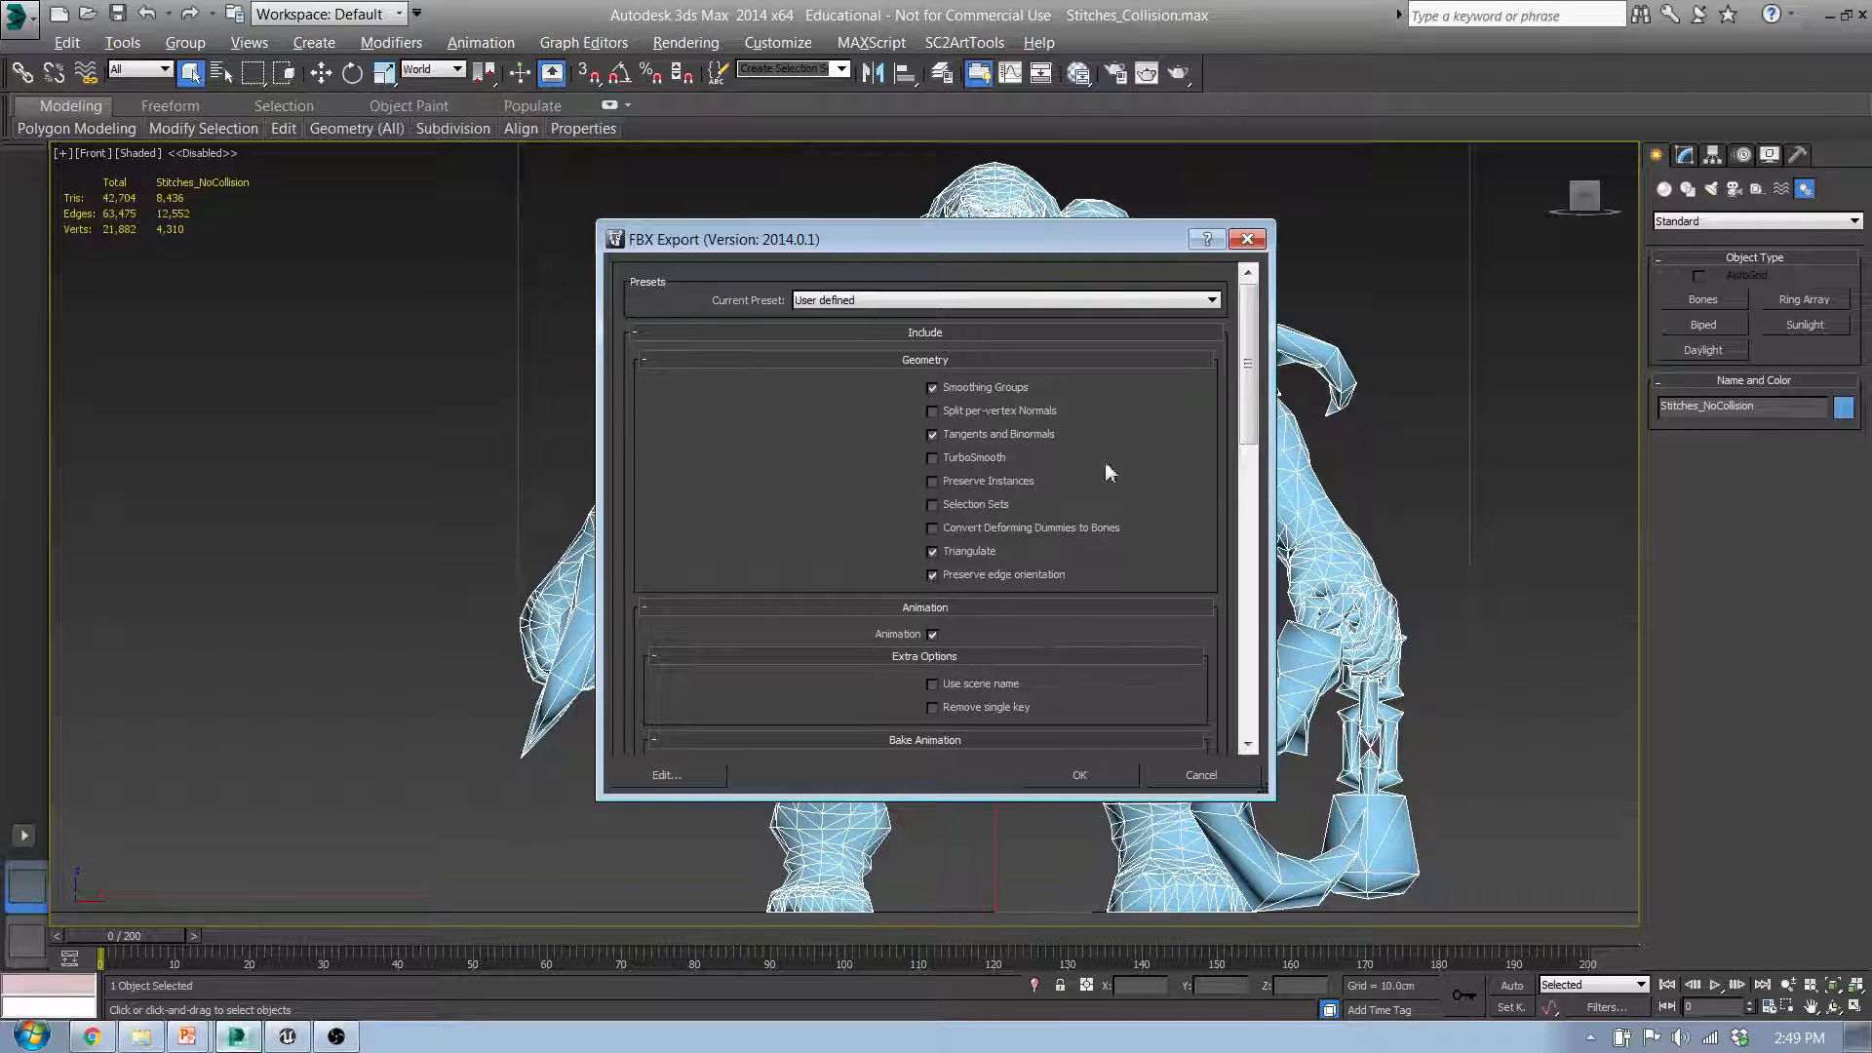
# Step: Apply the Unreal 4 preset to the FBX export settings and check the options for editing and saving presets
pyautogui.moveTo(1138, 242); pyautogui.dragTo(1201, 213)
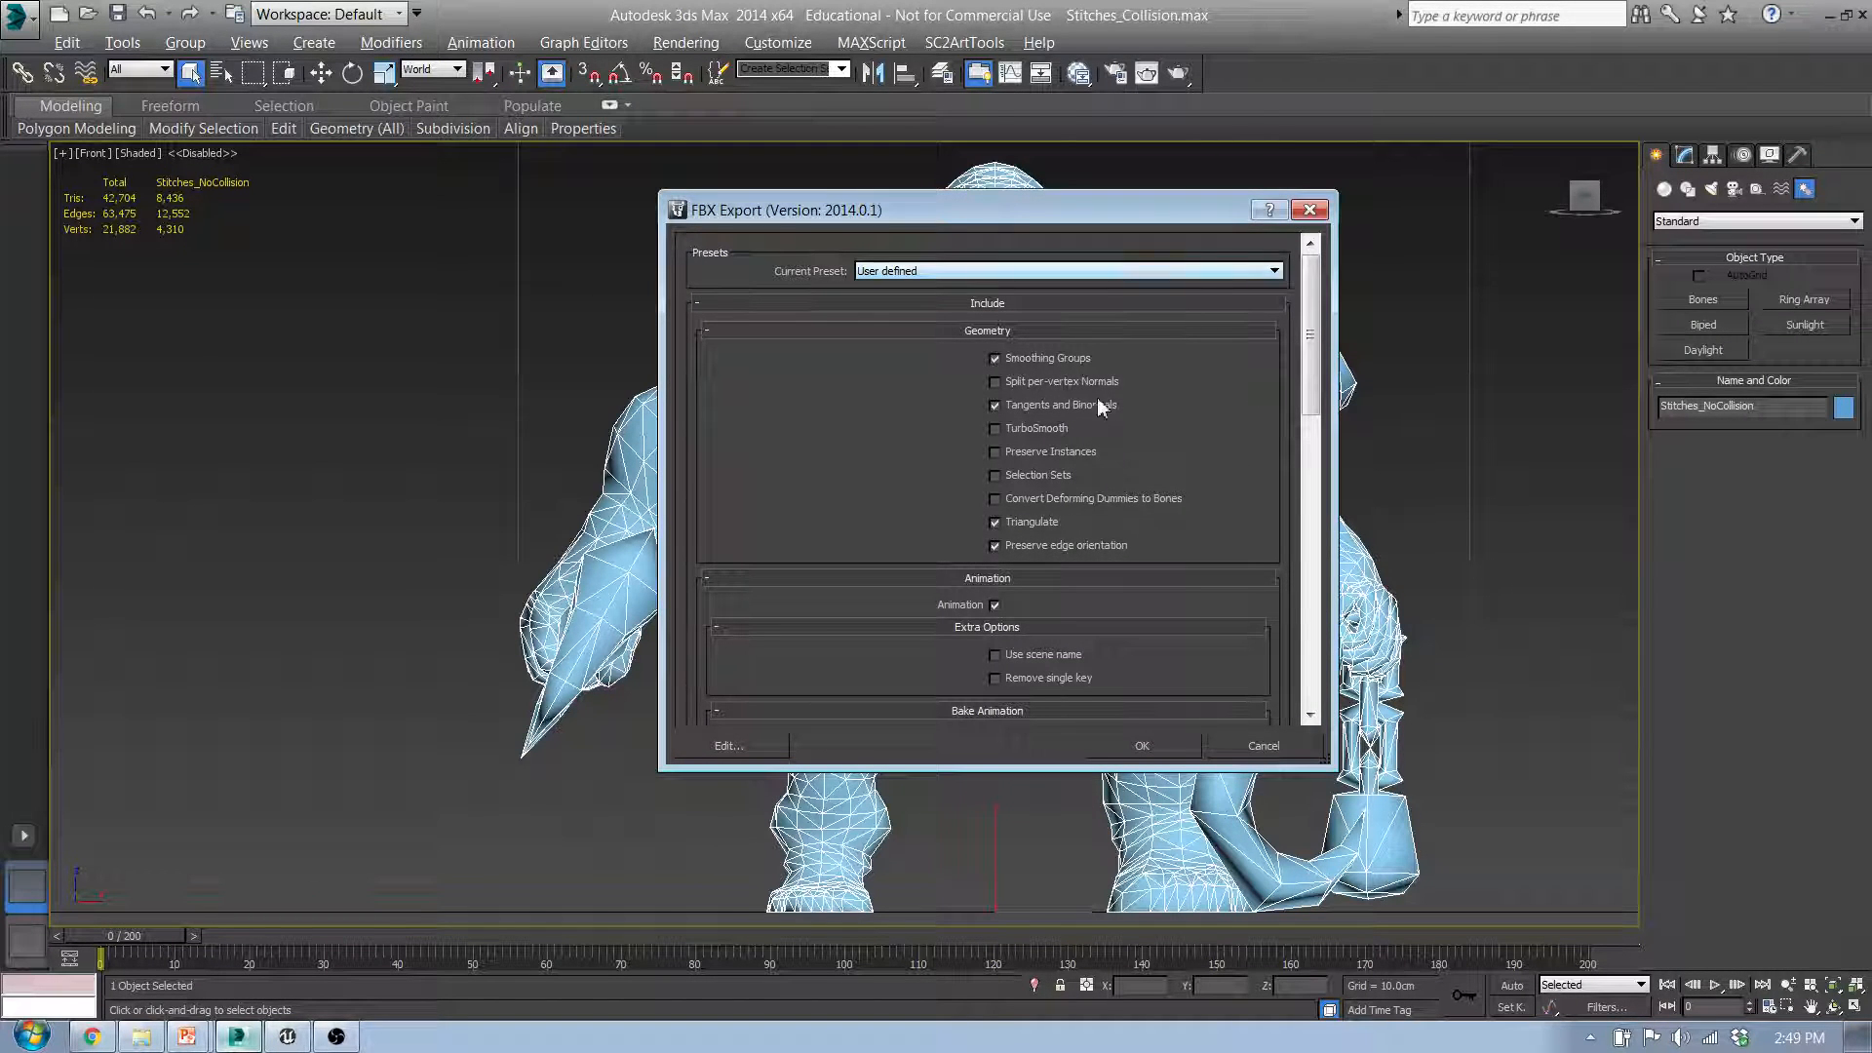
pyautogui.click(1273, 272)
pyautogui.click(875, 314)
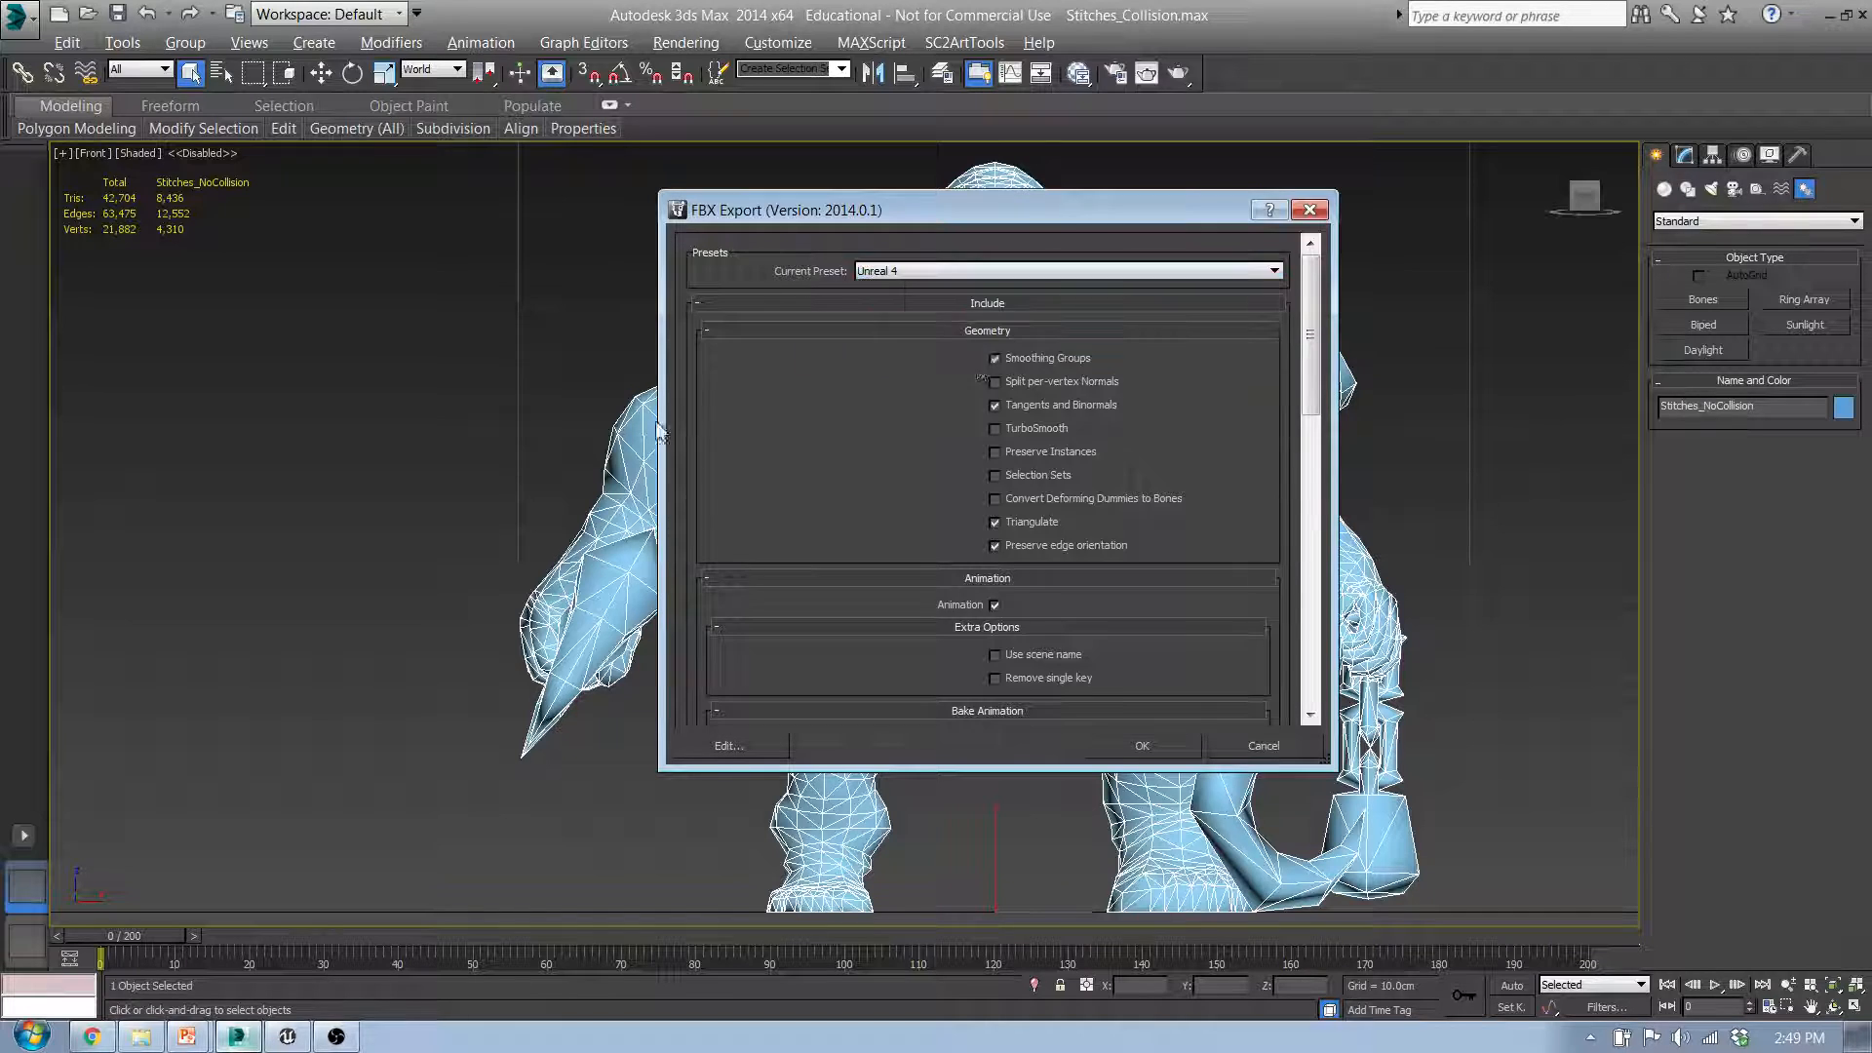
pyautogui.click(757, 747)
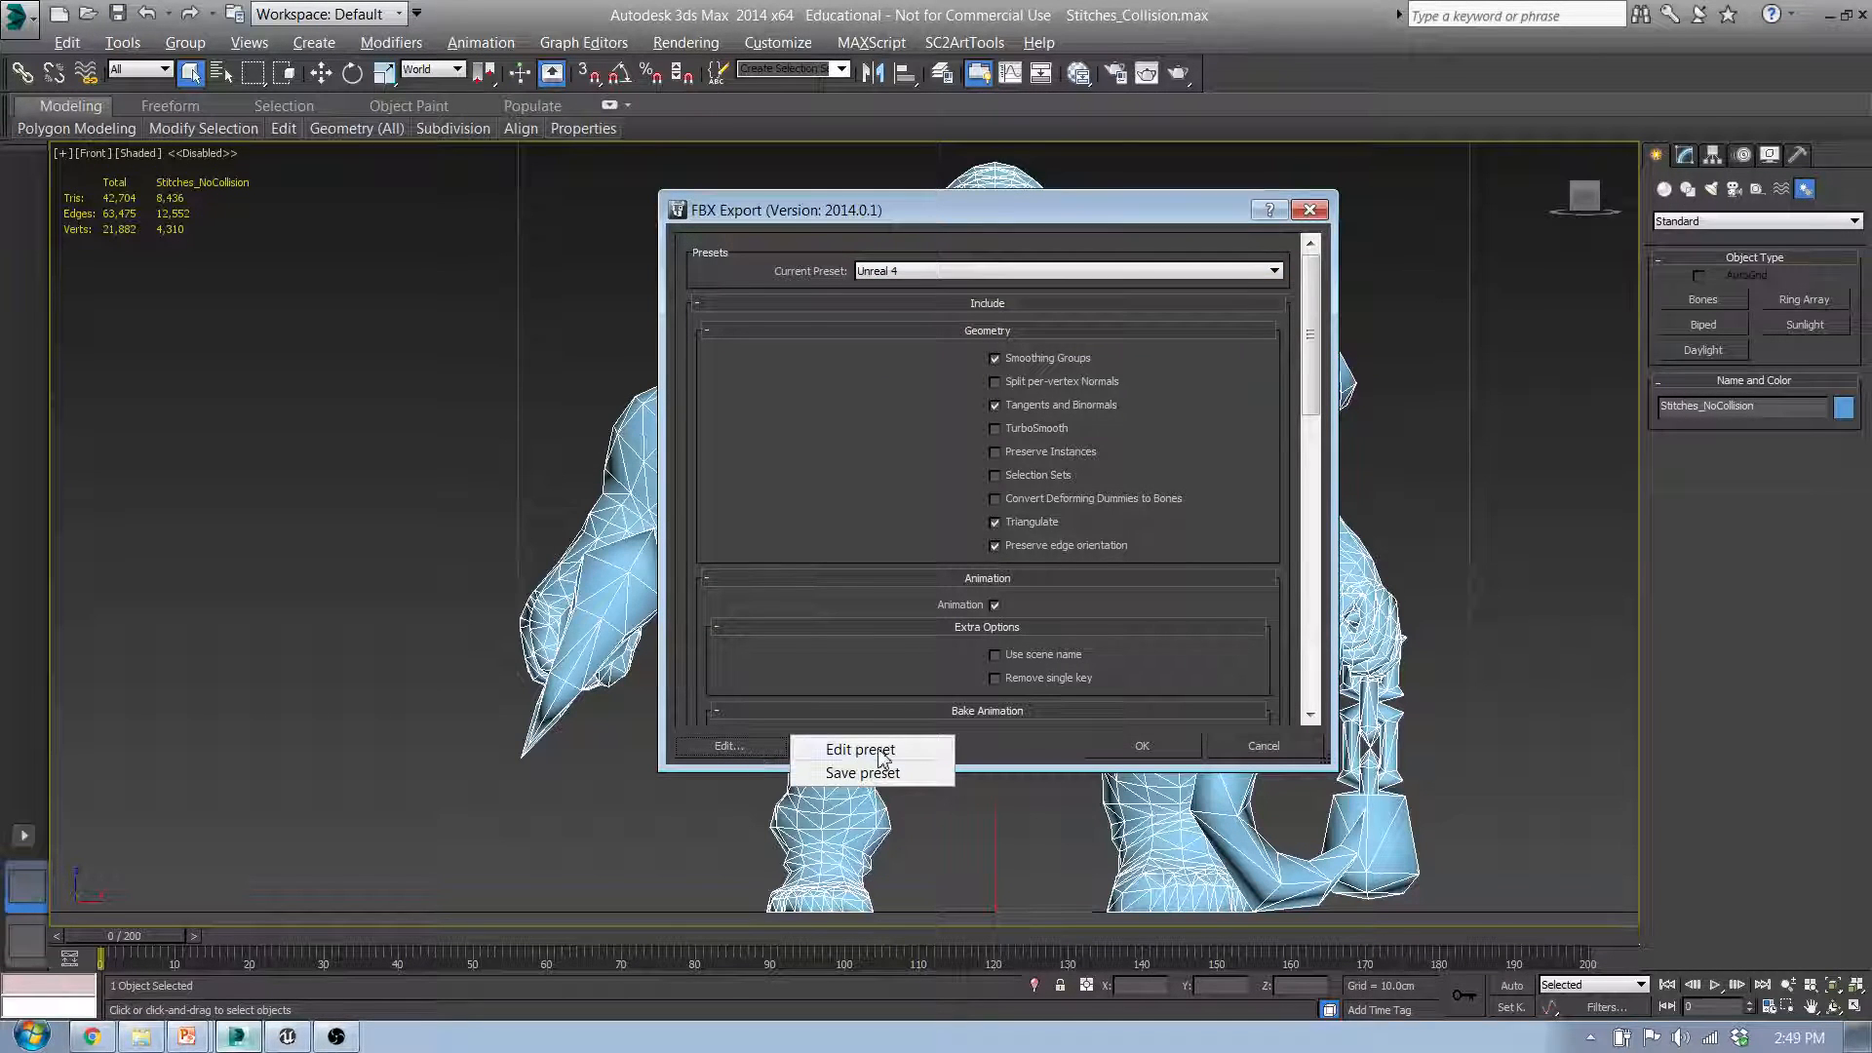
pyautogui.click(734, 745)
pyautogui.click(741, 740)
pyautogui.click(911, 348)
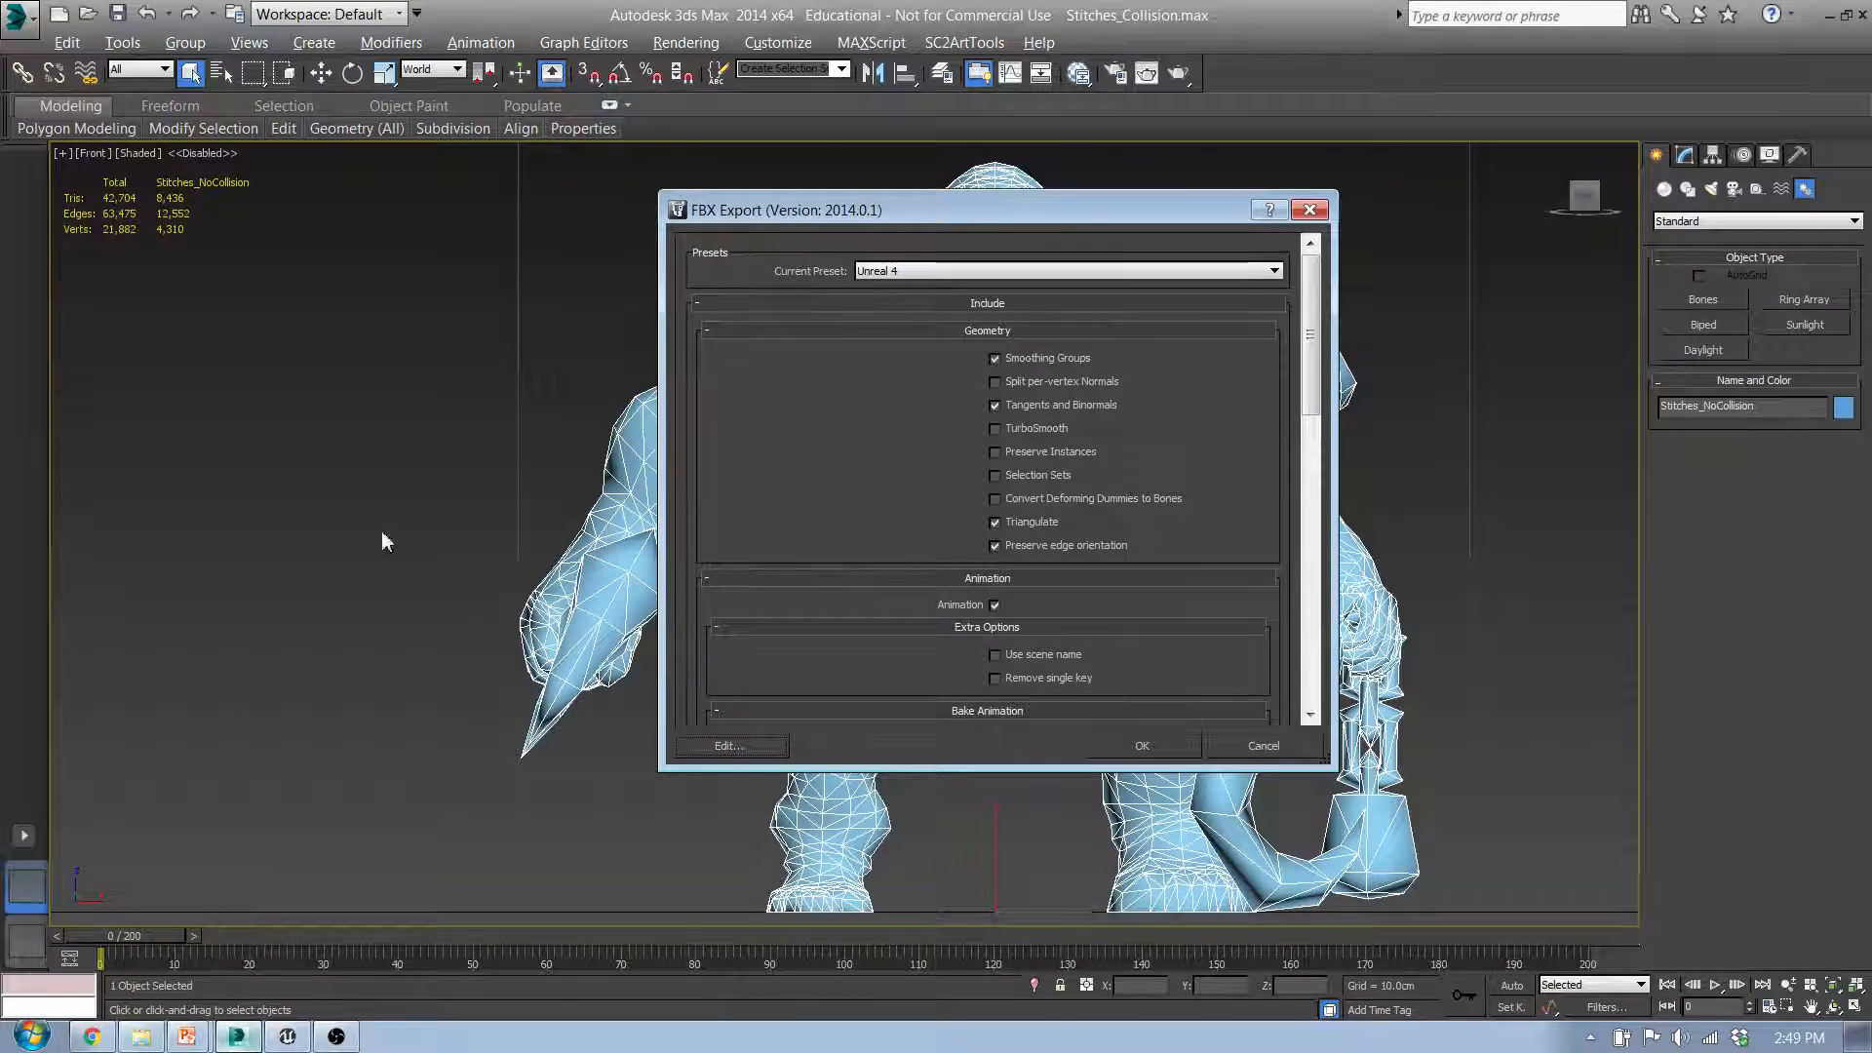
# Step: Look up the recommended FBX Export geometry options in the browser documentation and return to the export settings in 3ds Max
pyautogui.click(105, 1040)
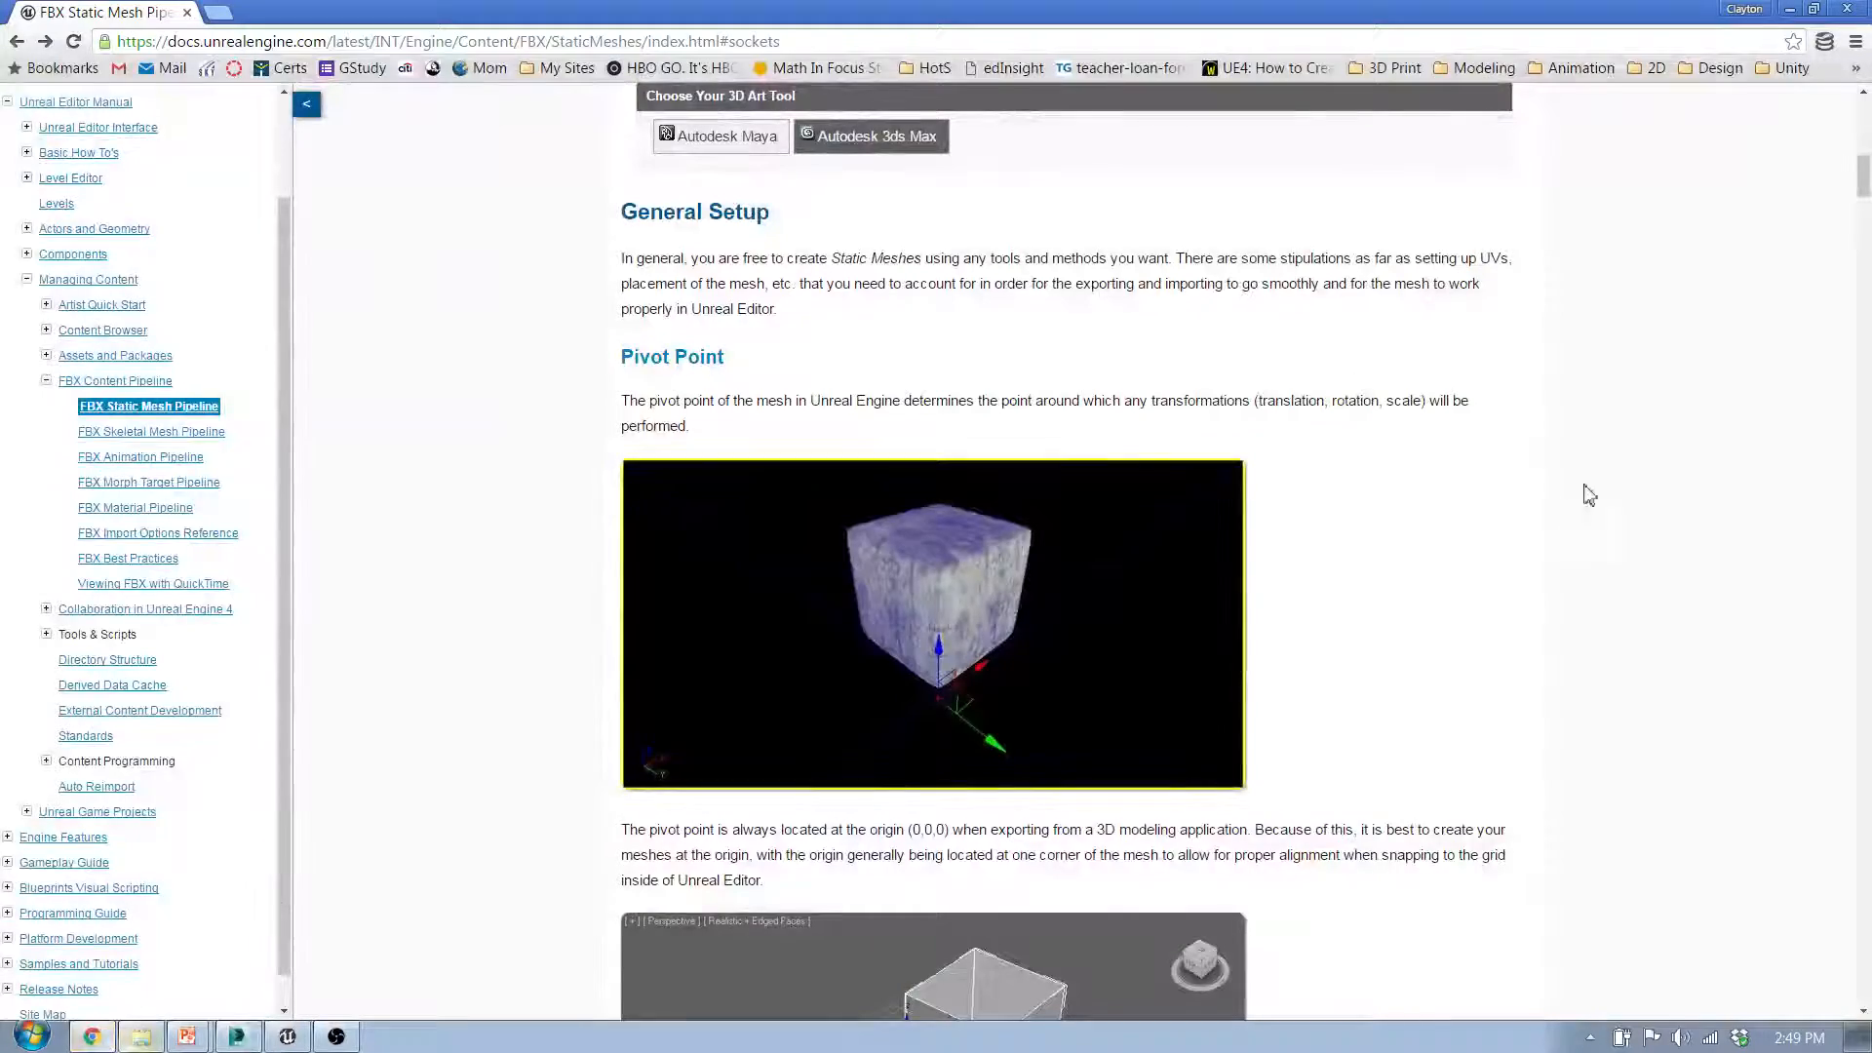
pyautogui.moveTo(1863, 188); pyautogui.dragTo(1865, 568)
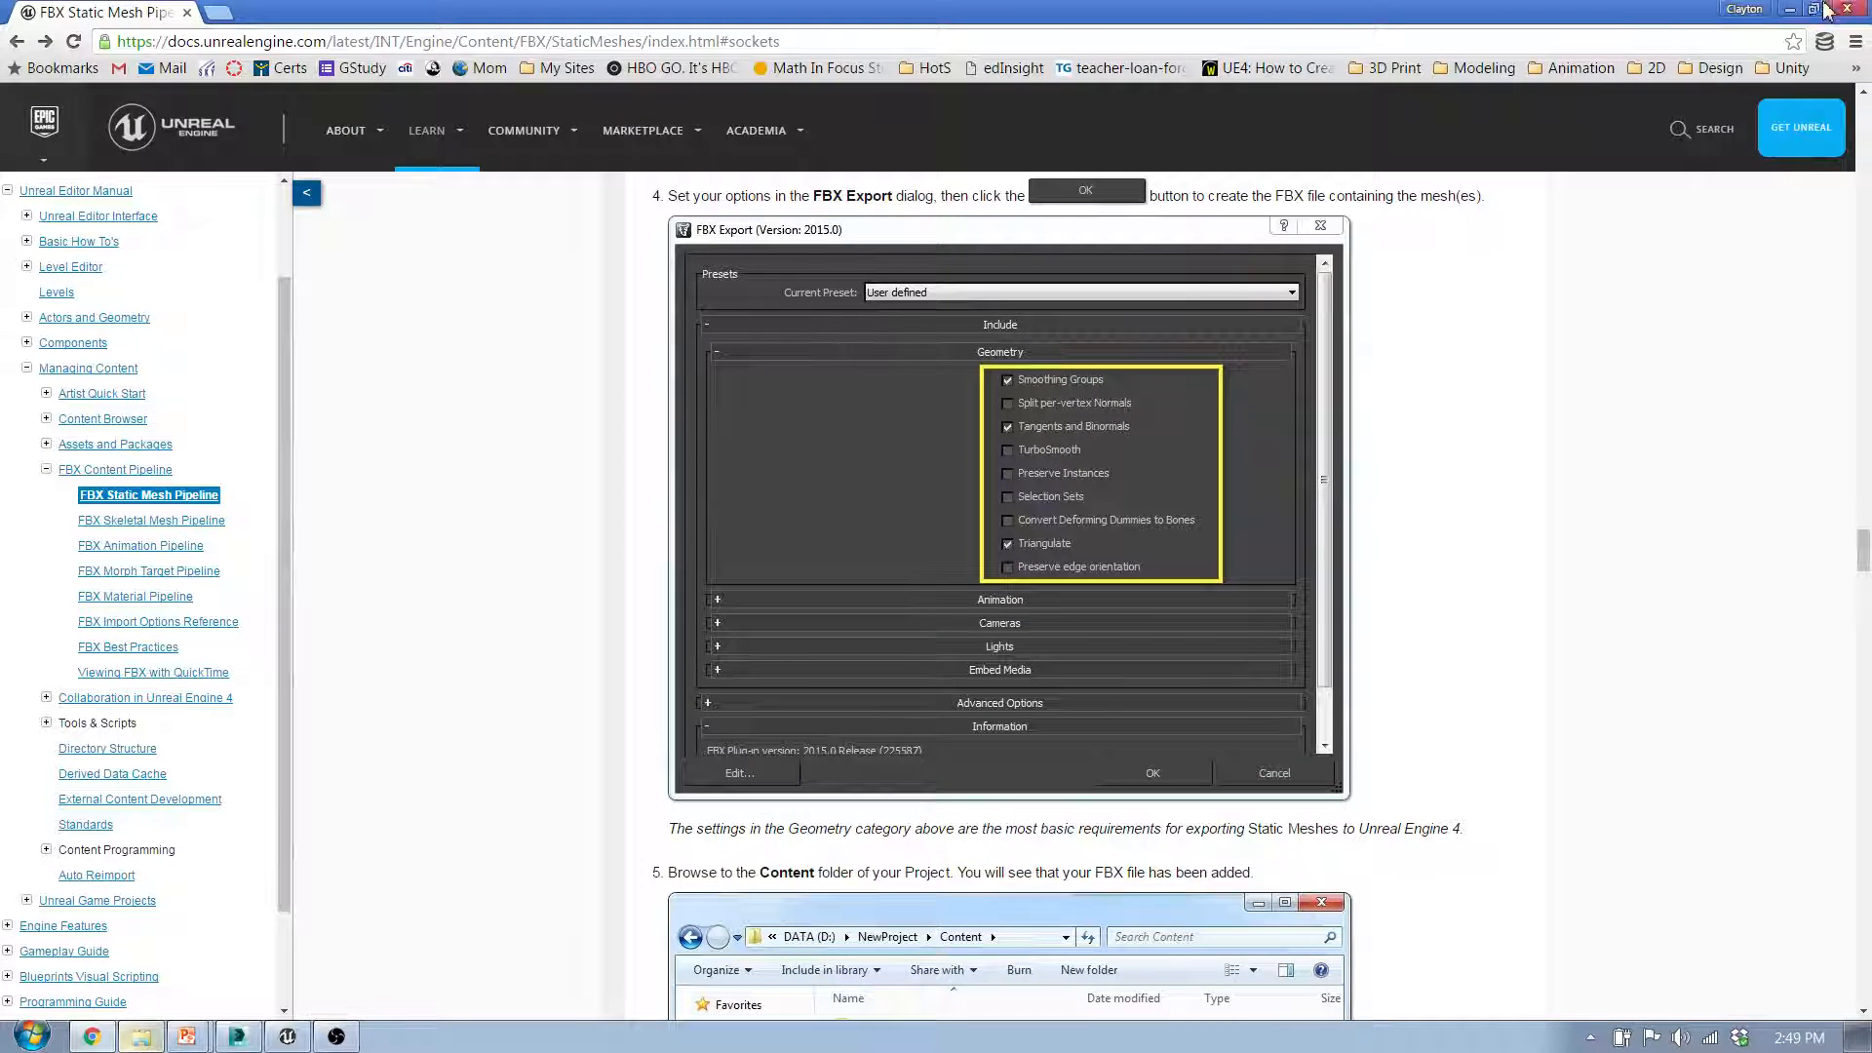
pyautogui.click(1789, 17)
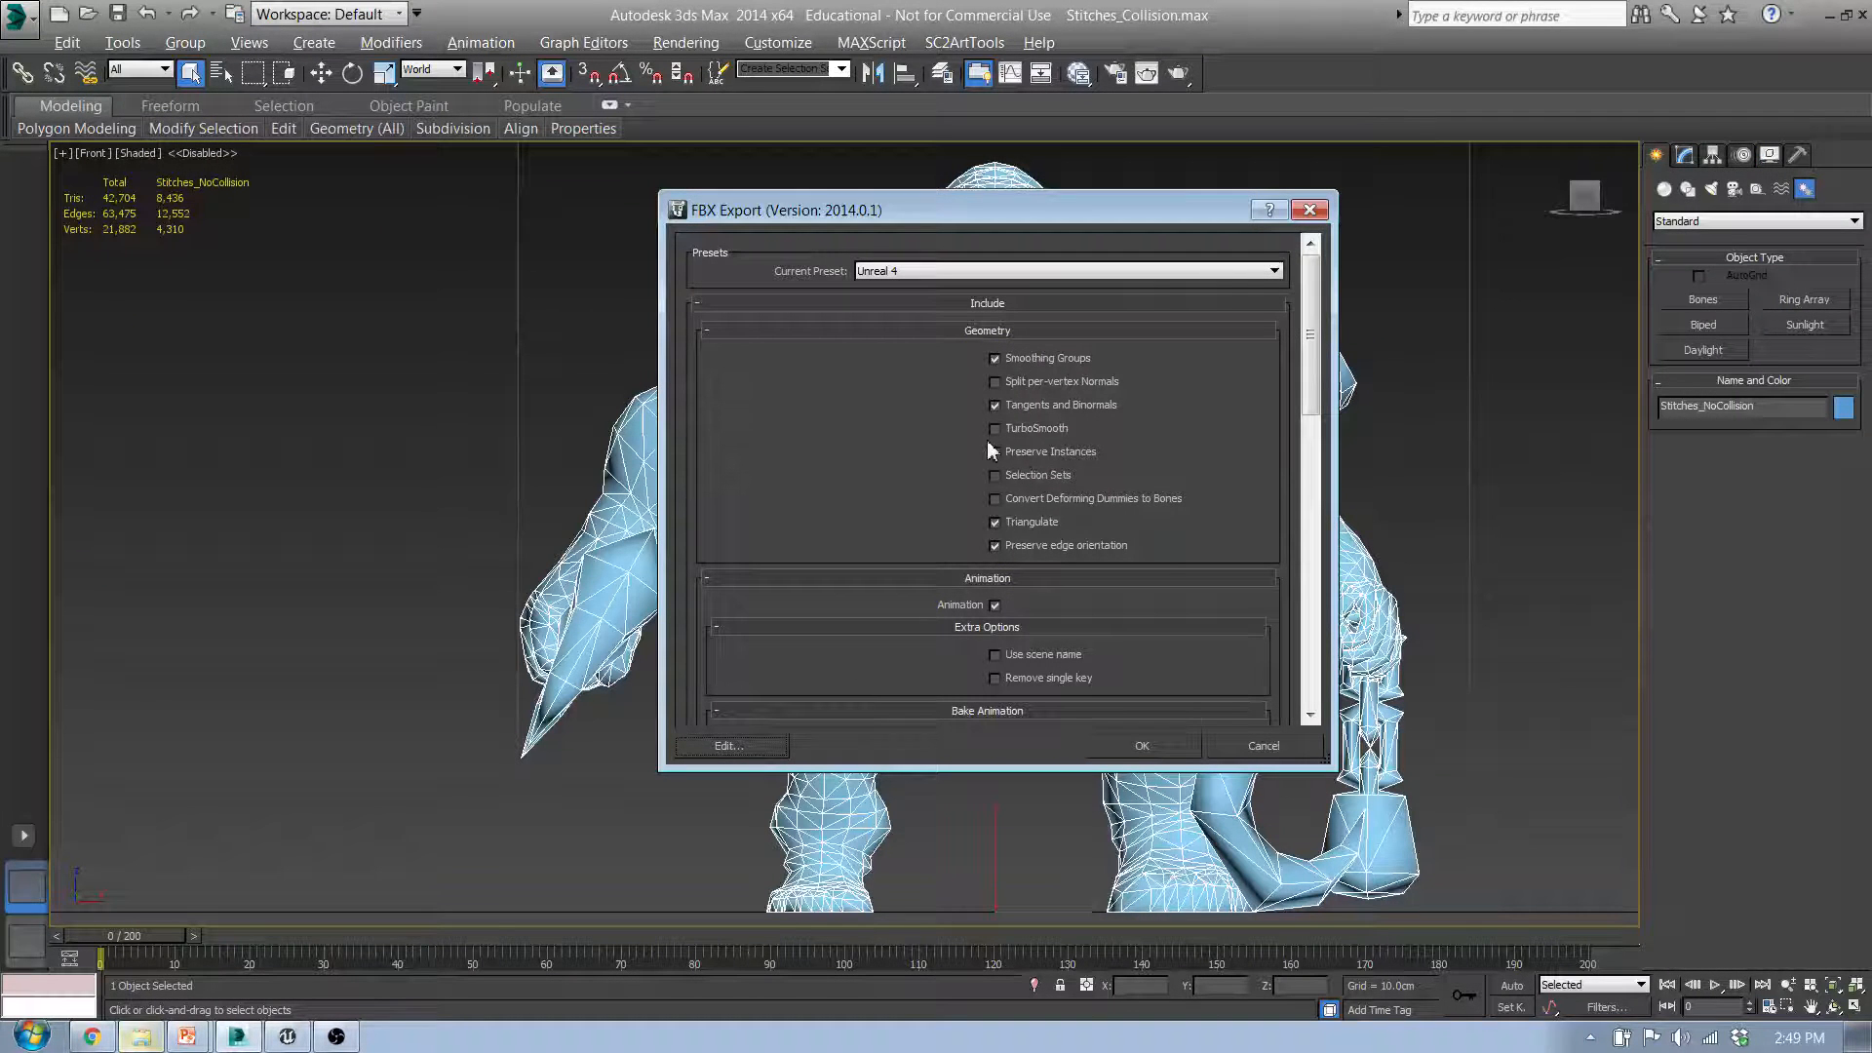
# Step: Review the geometry, animation, embed media, units, axis conversion and file format settings of the FBX export
pyautogui.click(993, 542)
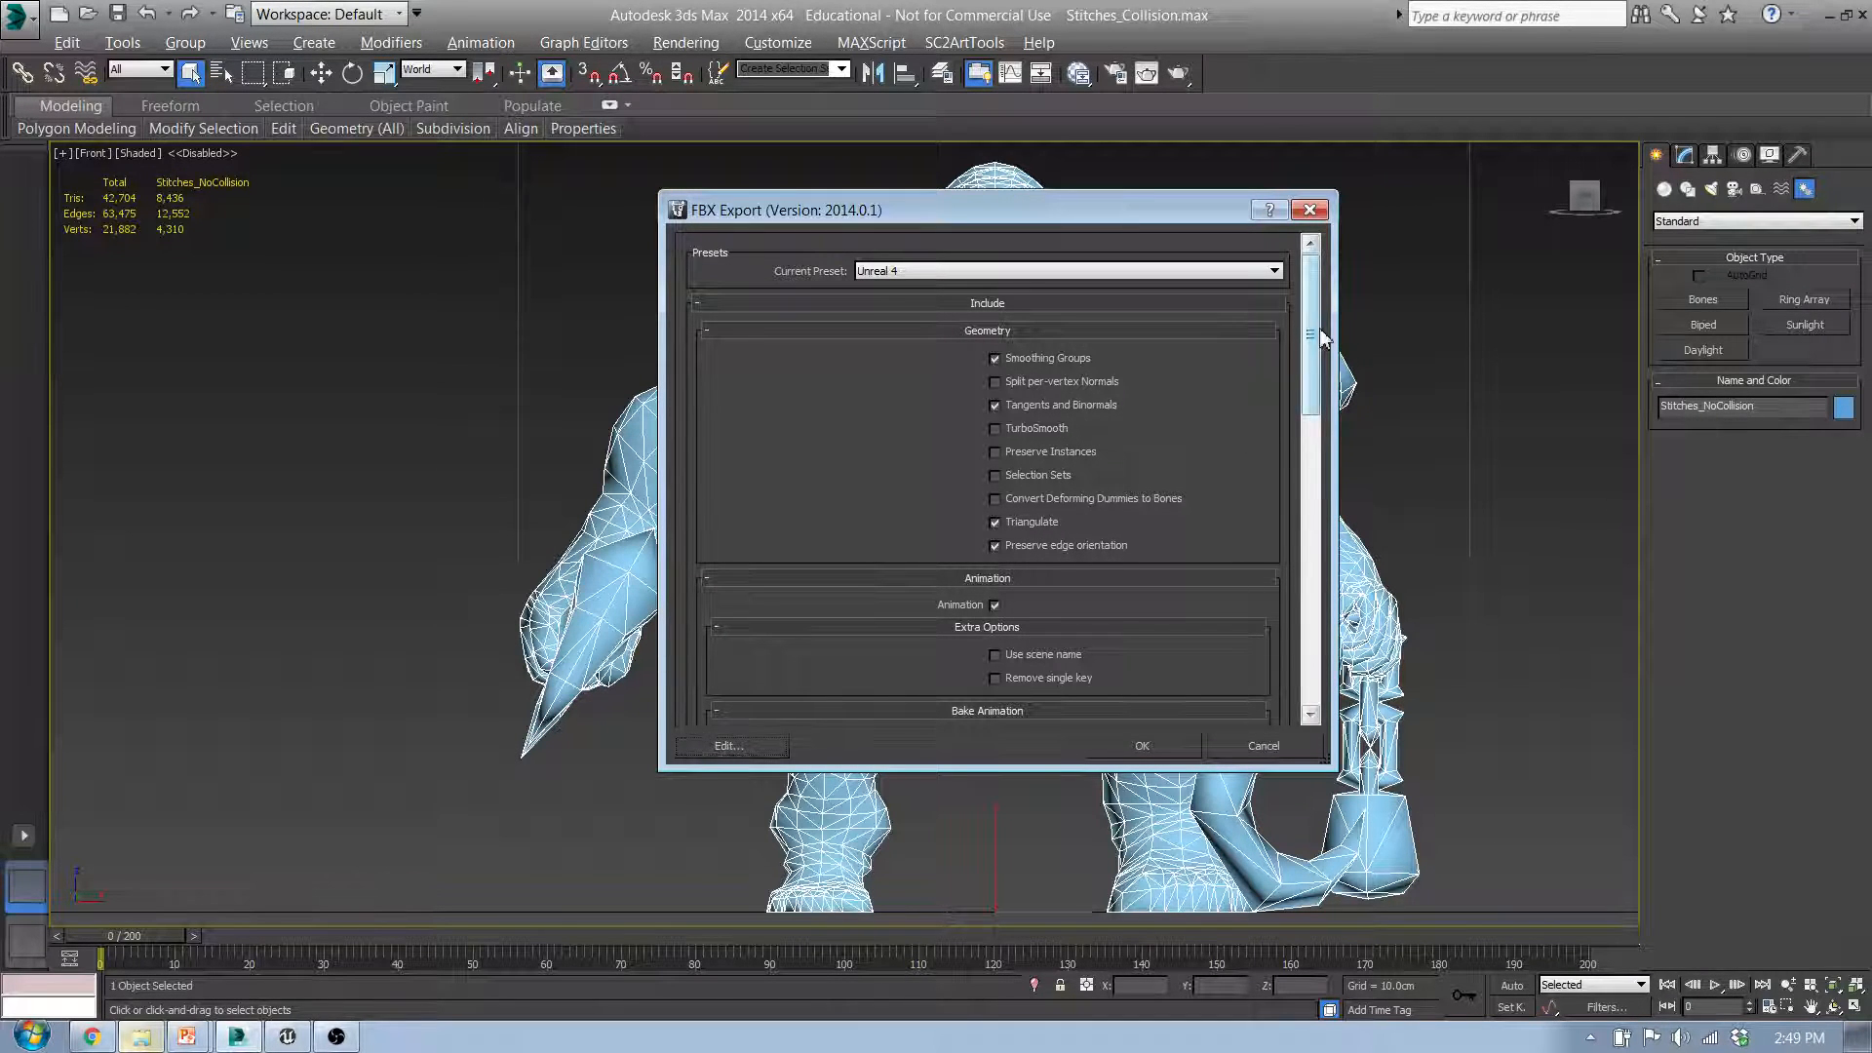
pyautogui.scroll(-1, 1049, 499)
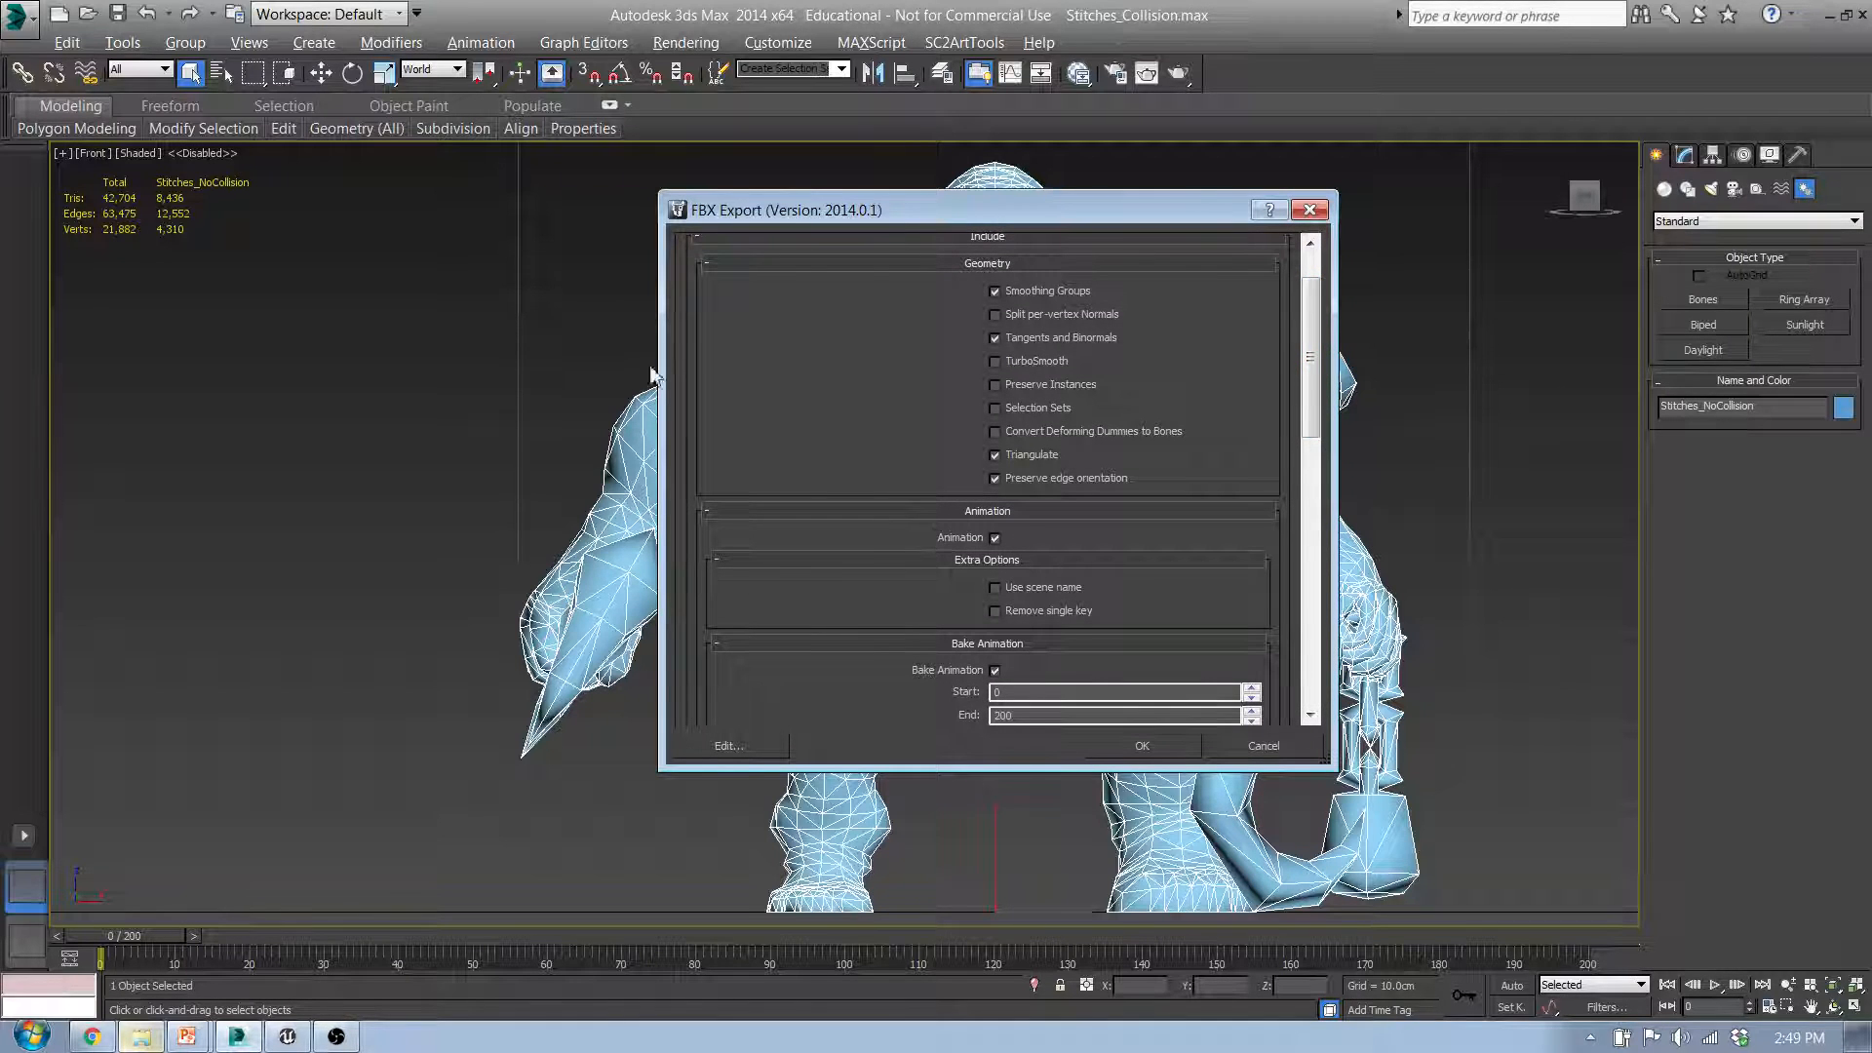
pyautogui.scroll(-5, 1014, 336)
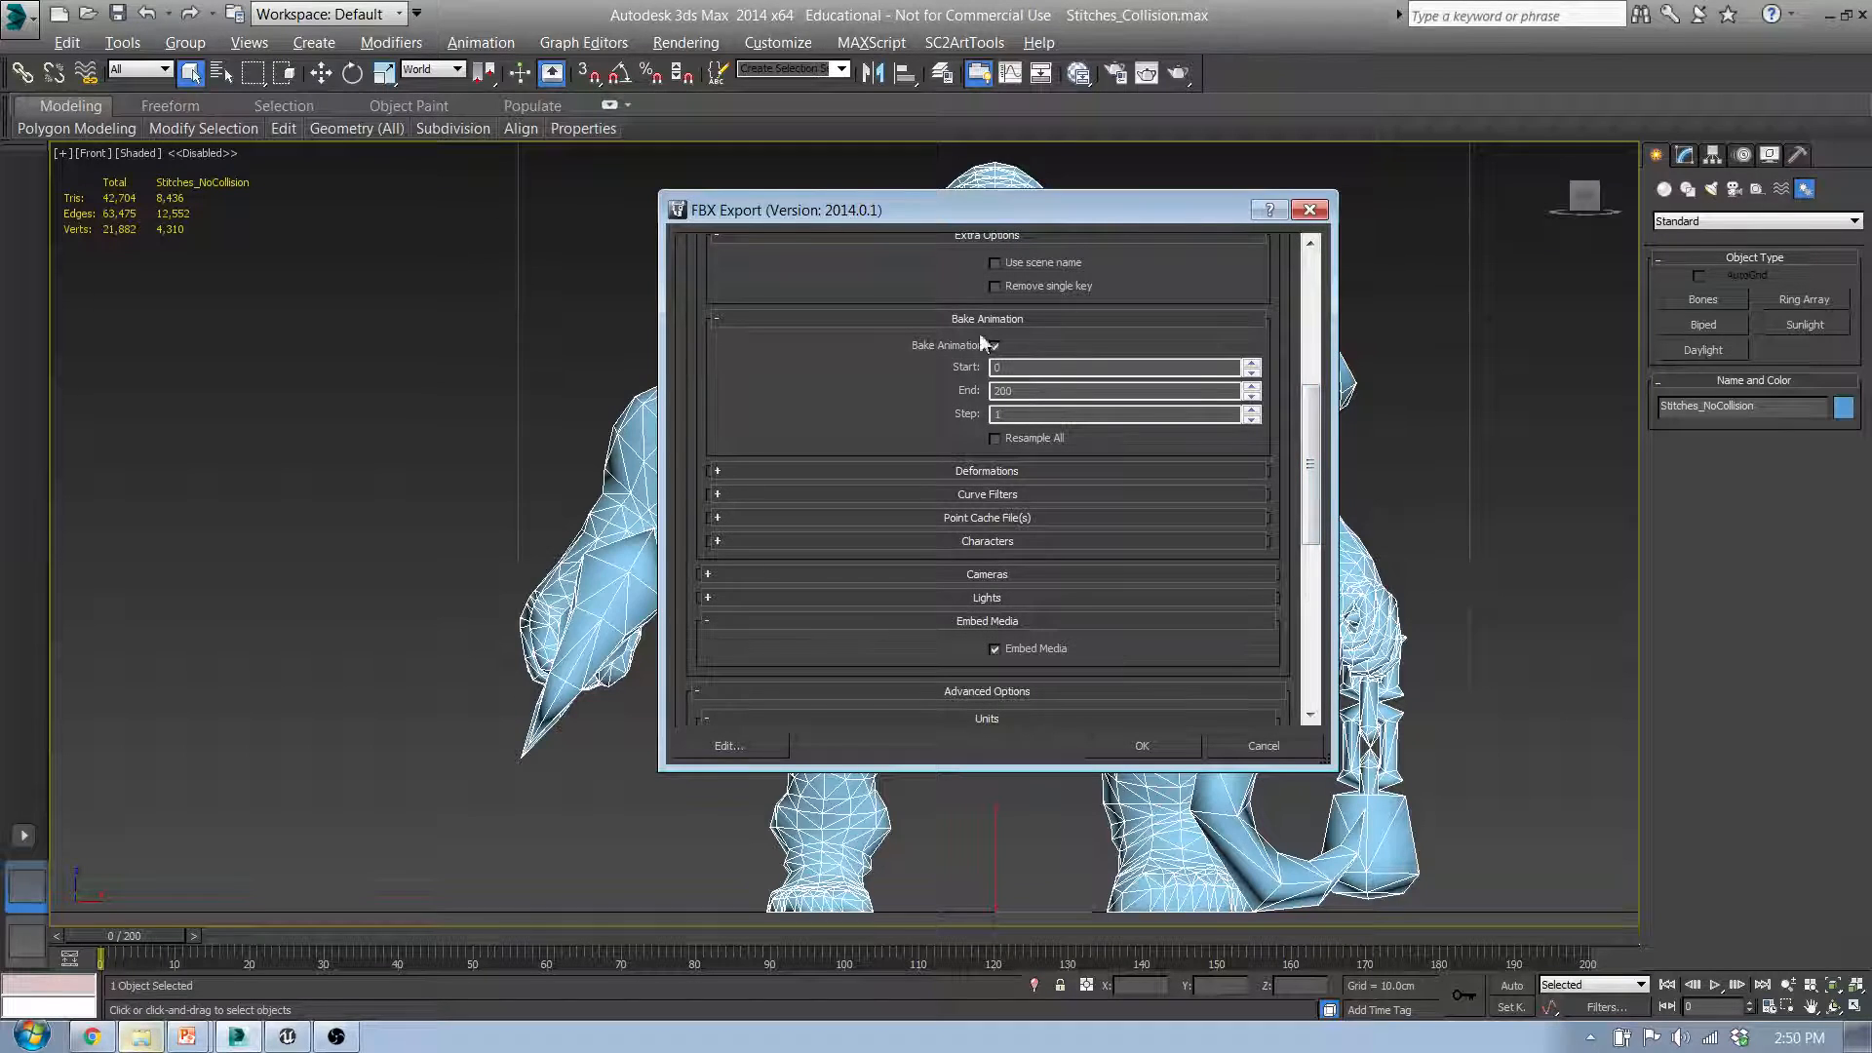
pyautogui.moveTo(1308, 413); pyautogui.dragTo(1312, 472)
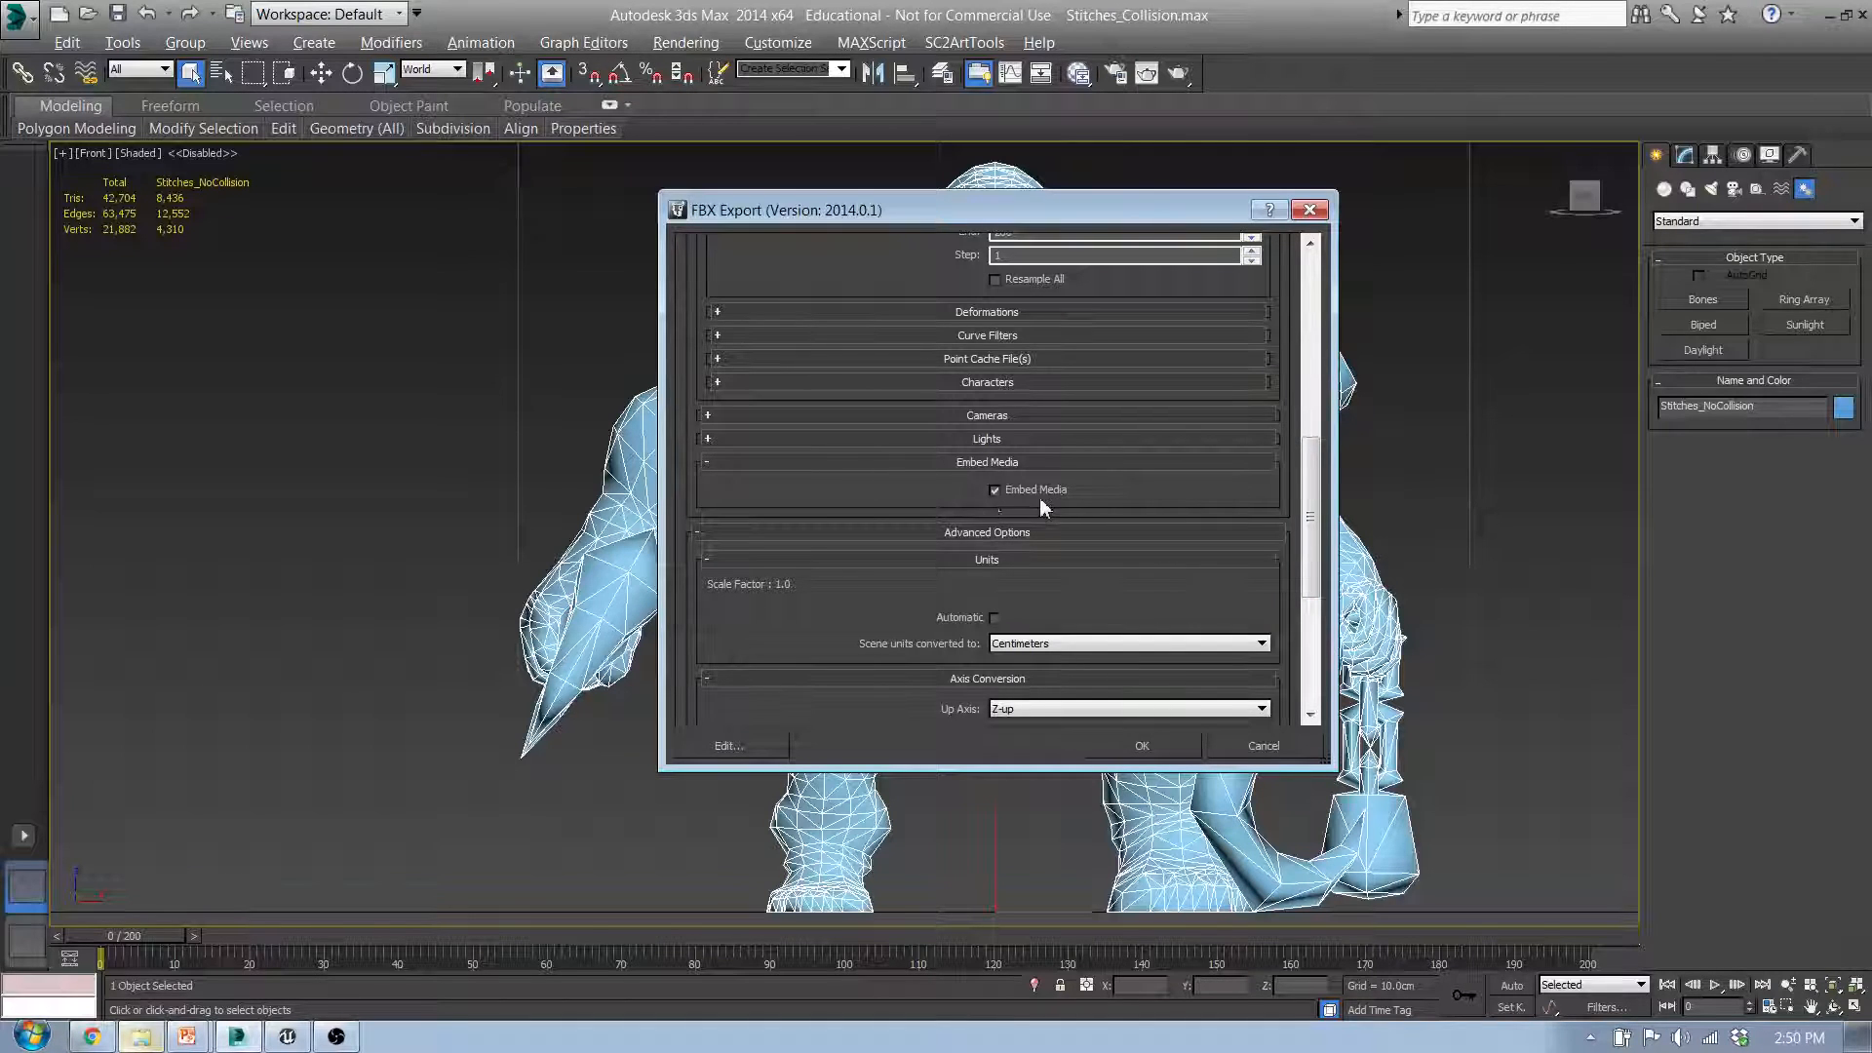
pyautogui.moveTo(1197, 210); pyautogui.dragTo(673, 210)
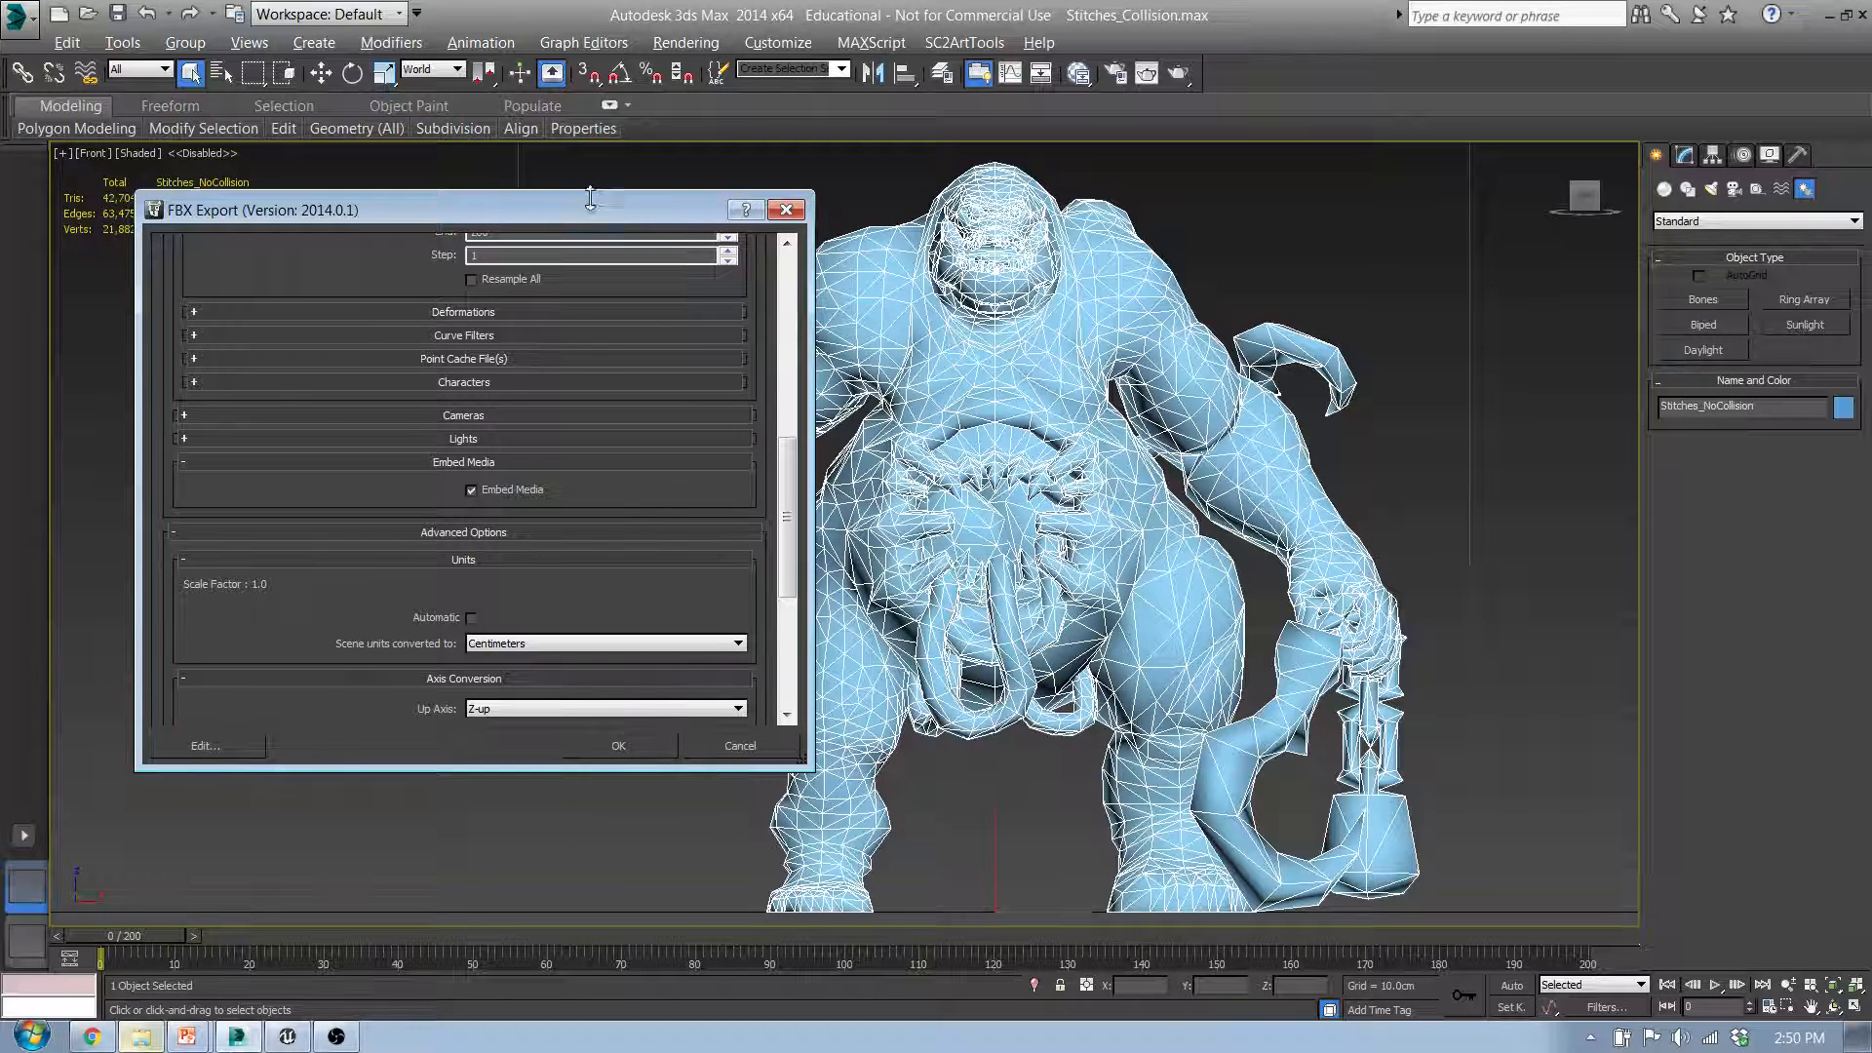
pyautogui.moveTo(589, 219); pyautogui.dragTo(767, 235)
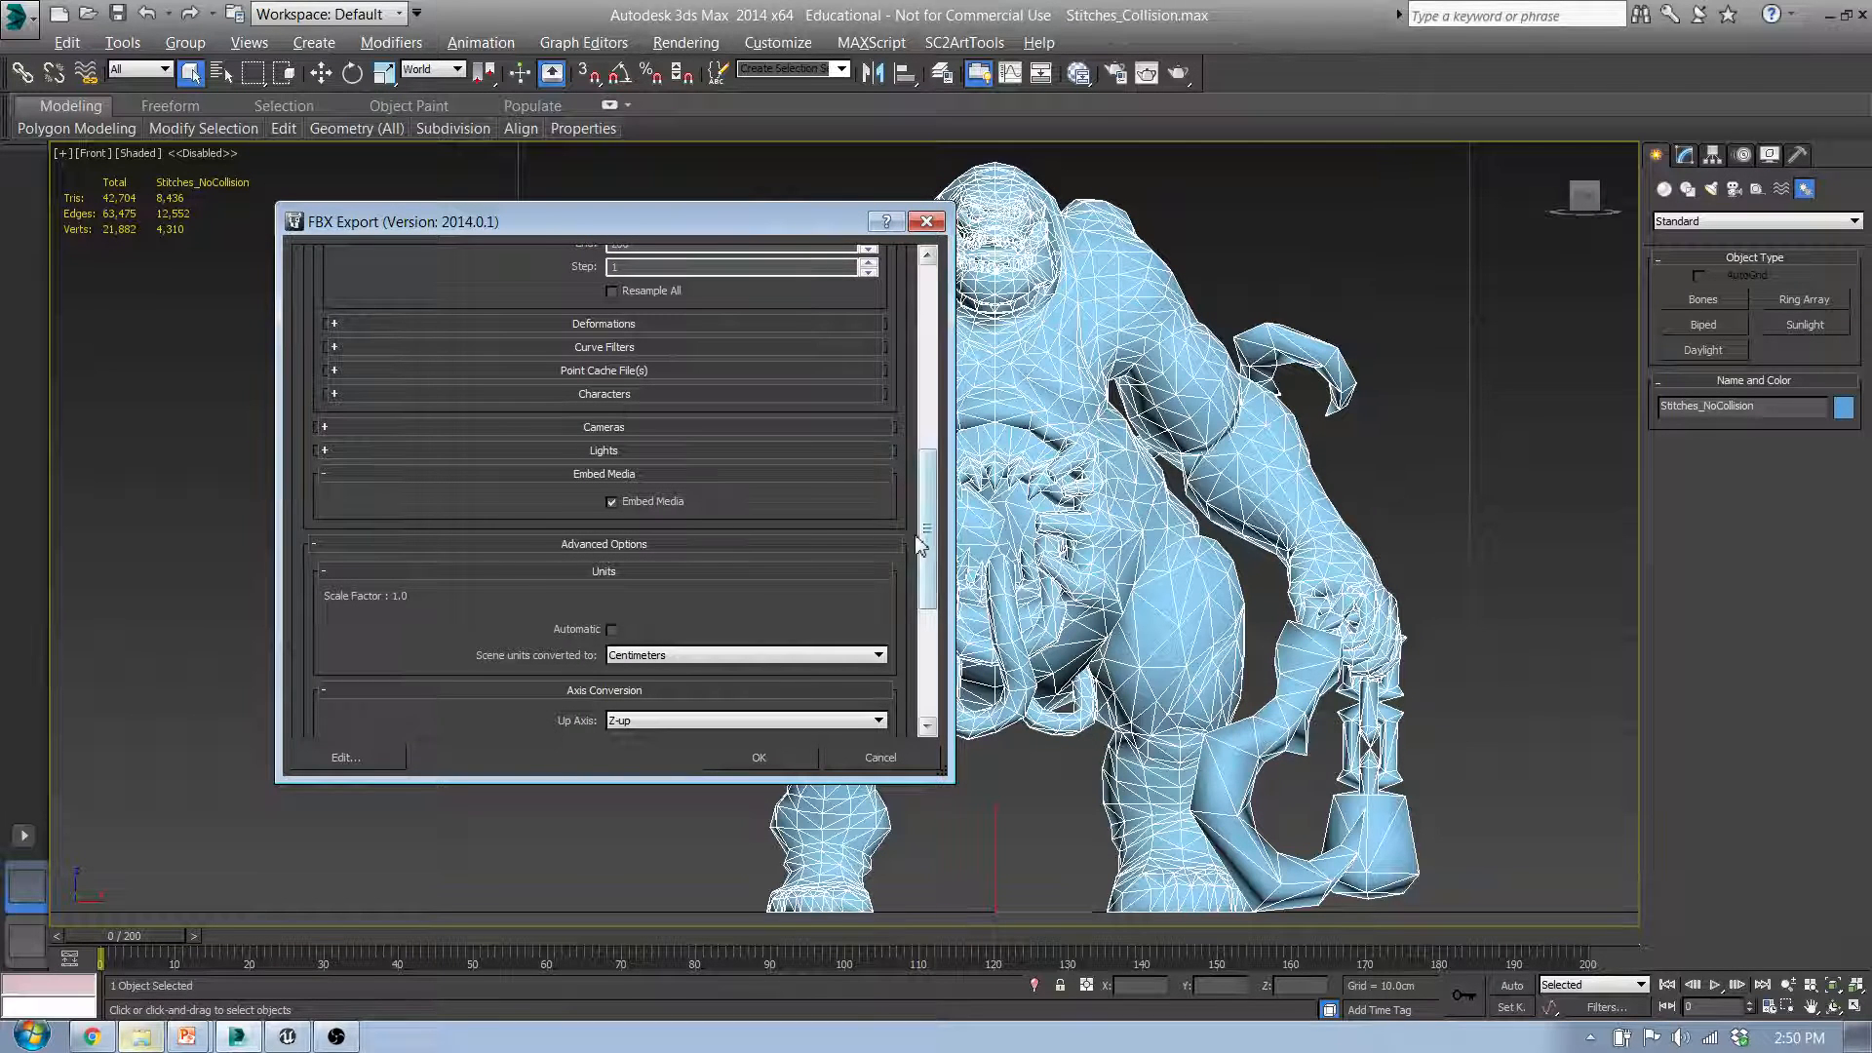
pyautogui.scroll(-5, 920, 546)
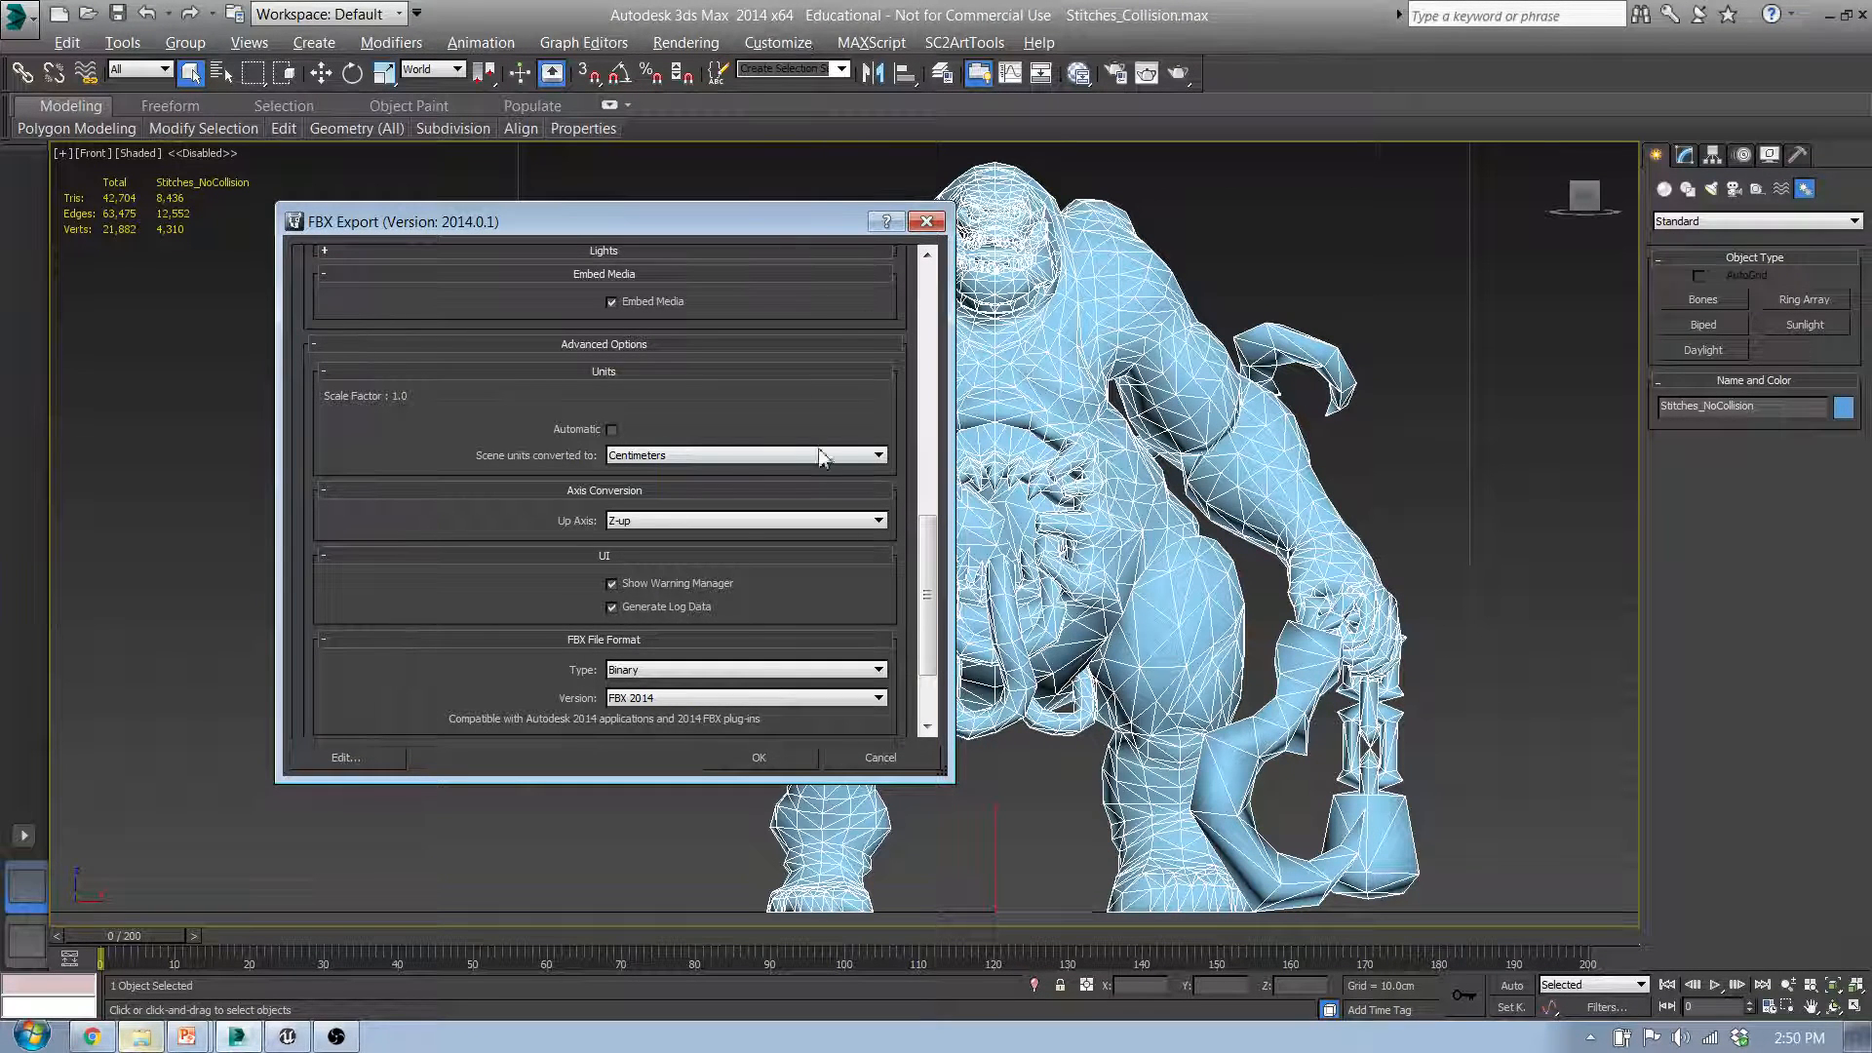
pyautogui.scroll(-3, 938, 570)
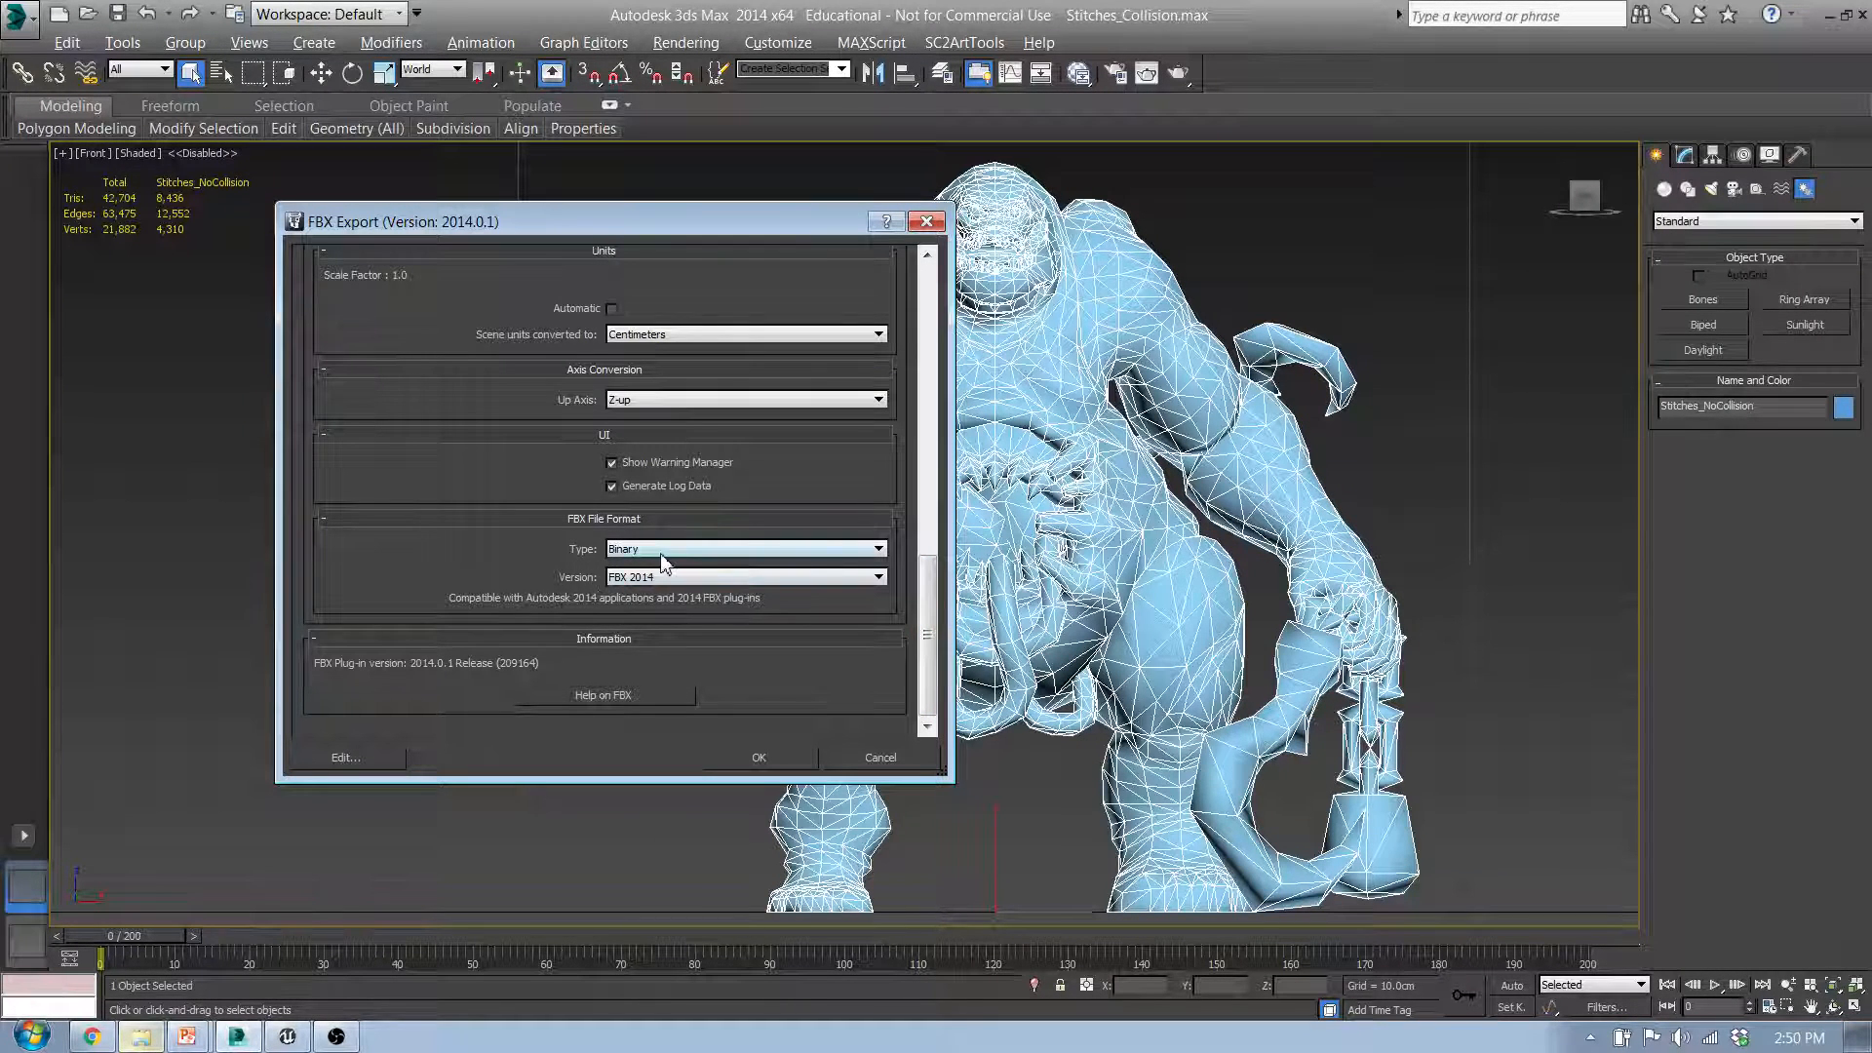
# Step: Choose FBX 2014 as the file format version for the export
pyautogui.click(631, 579)
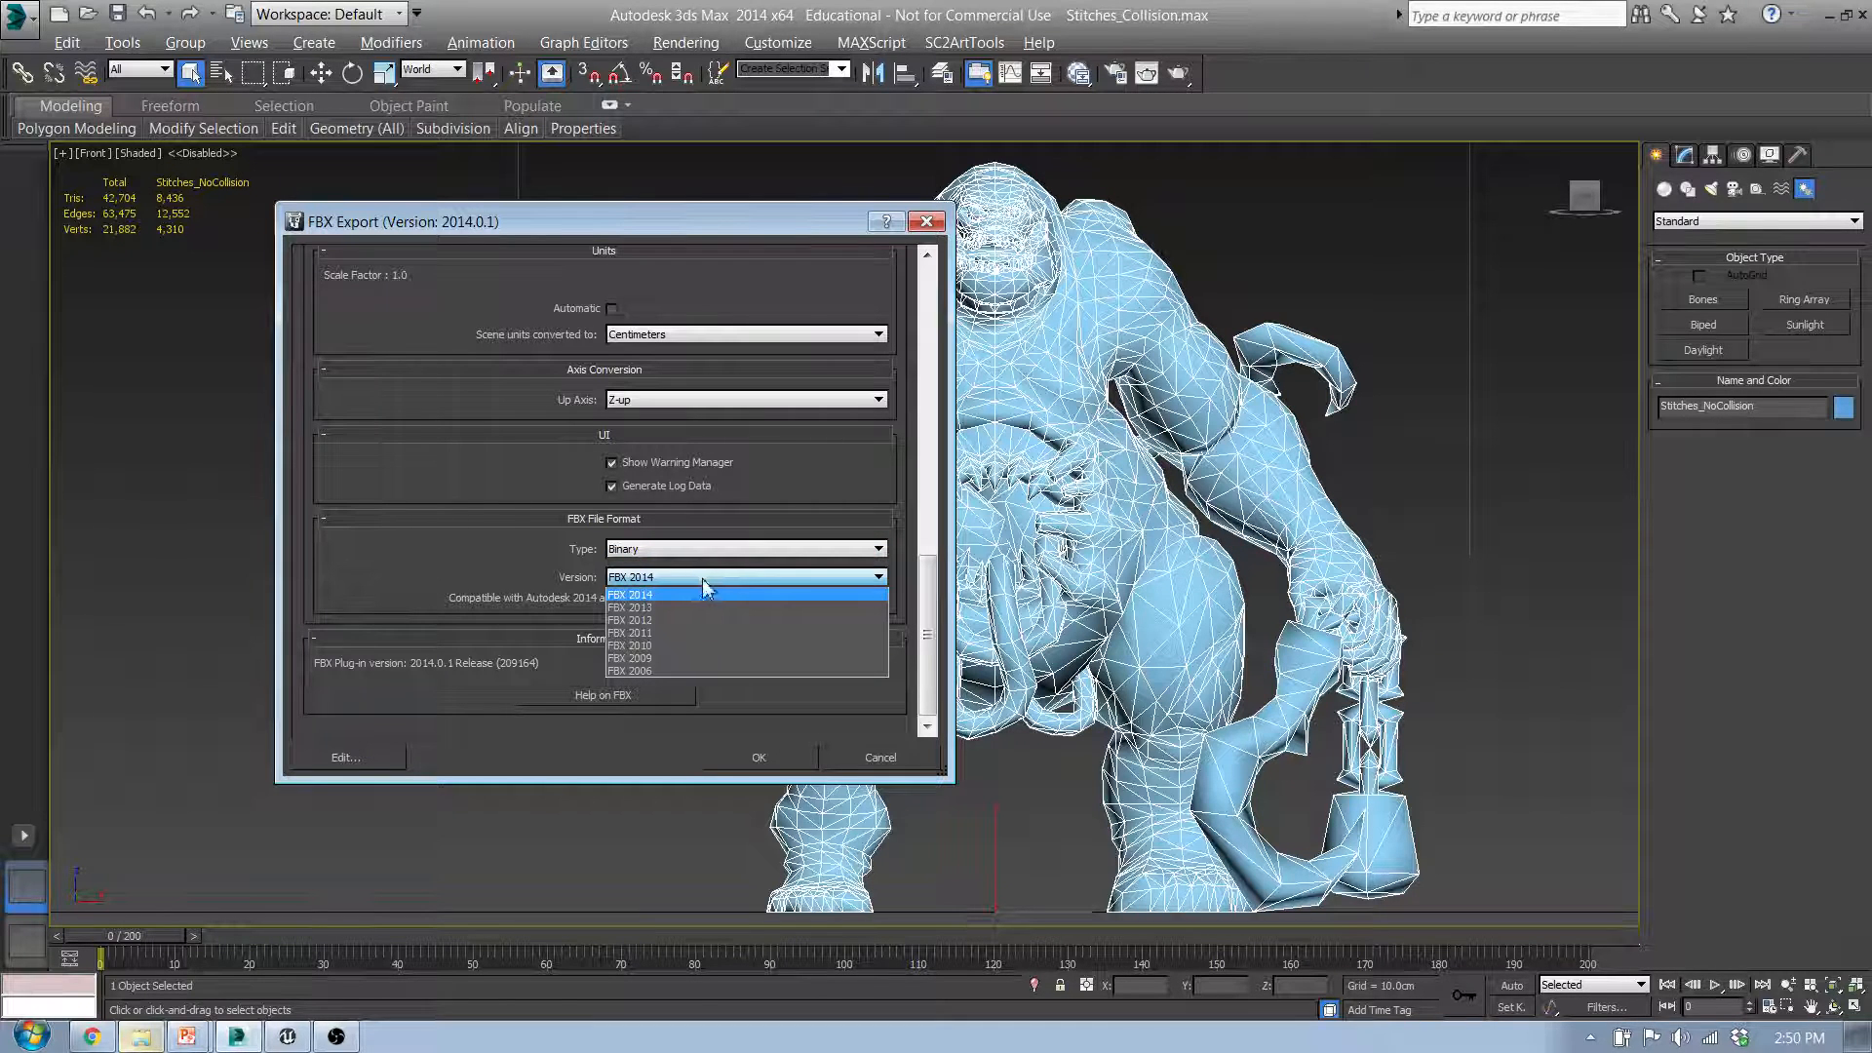
pyautogui.click(634, 595)
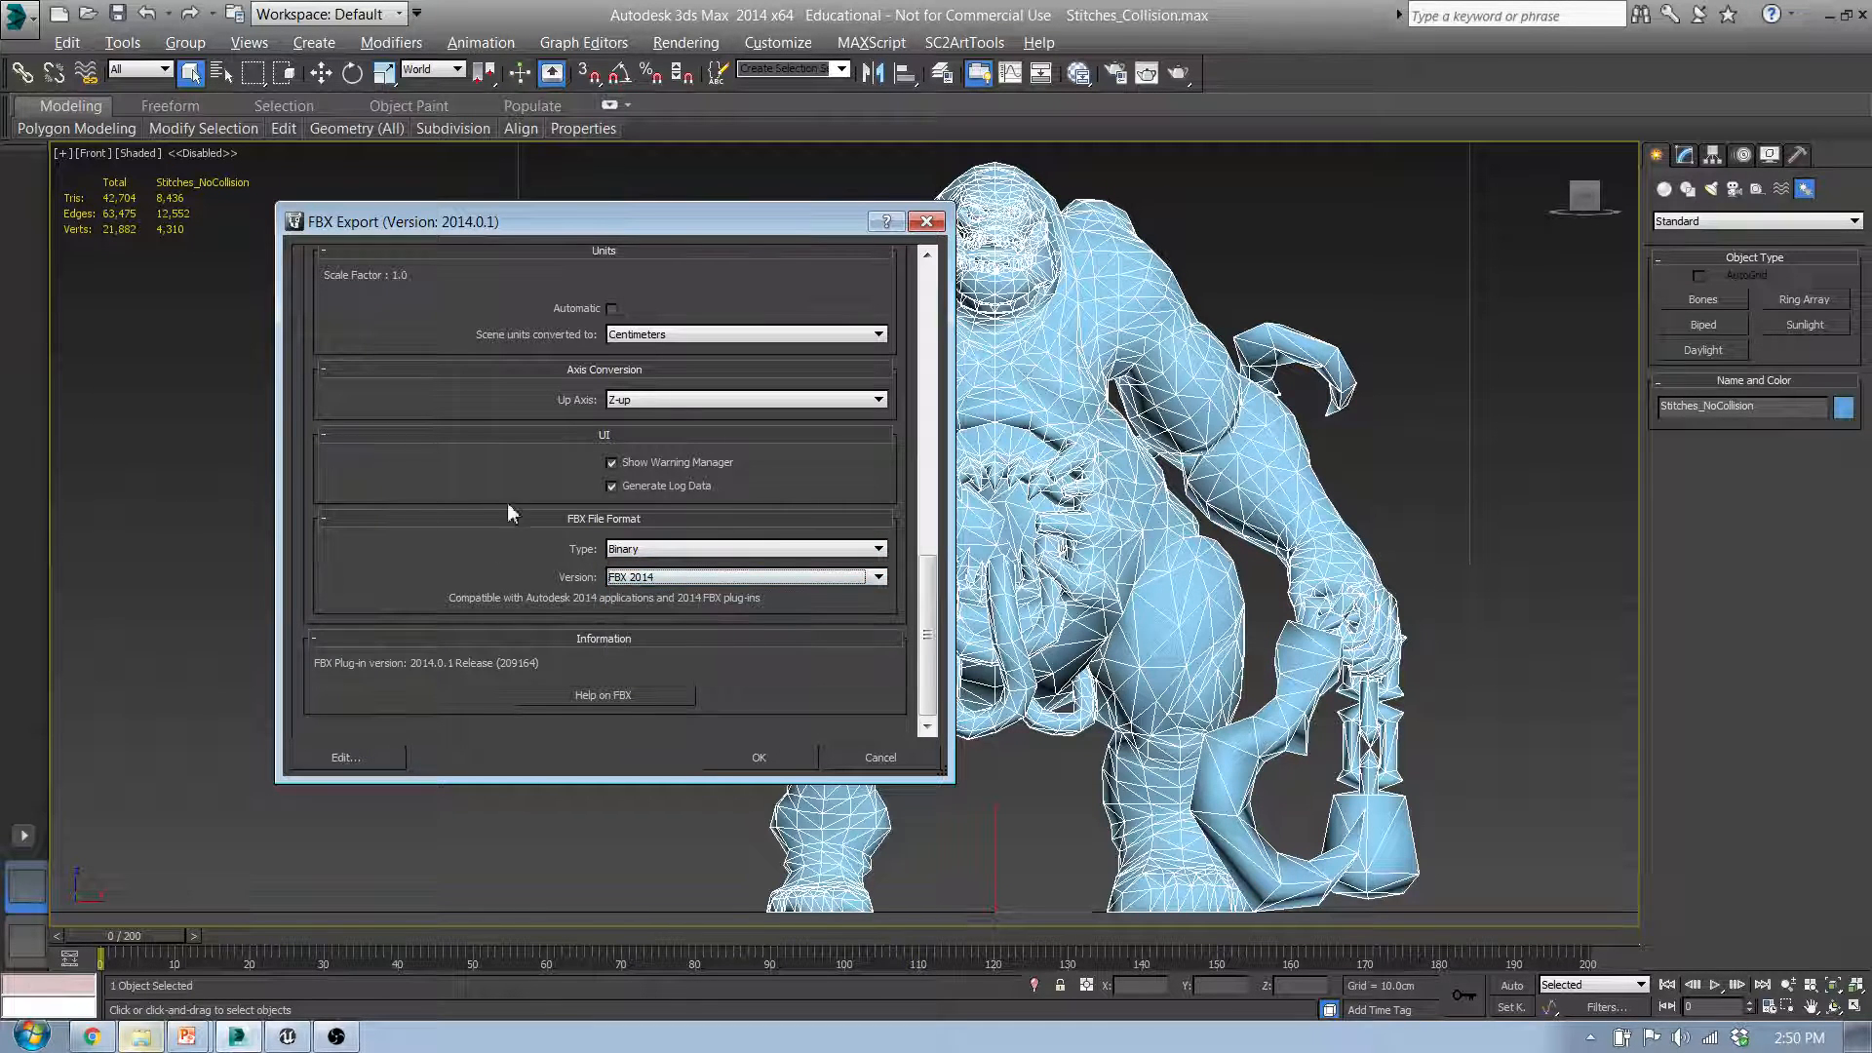
pyautogui.moveTo(795, 222); pyautogui.dragTo(995, 209)
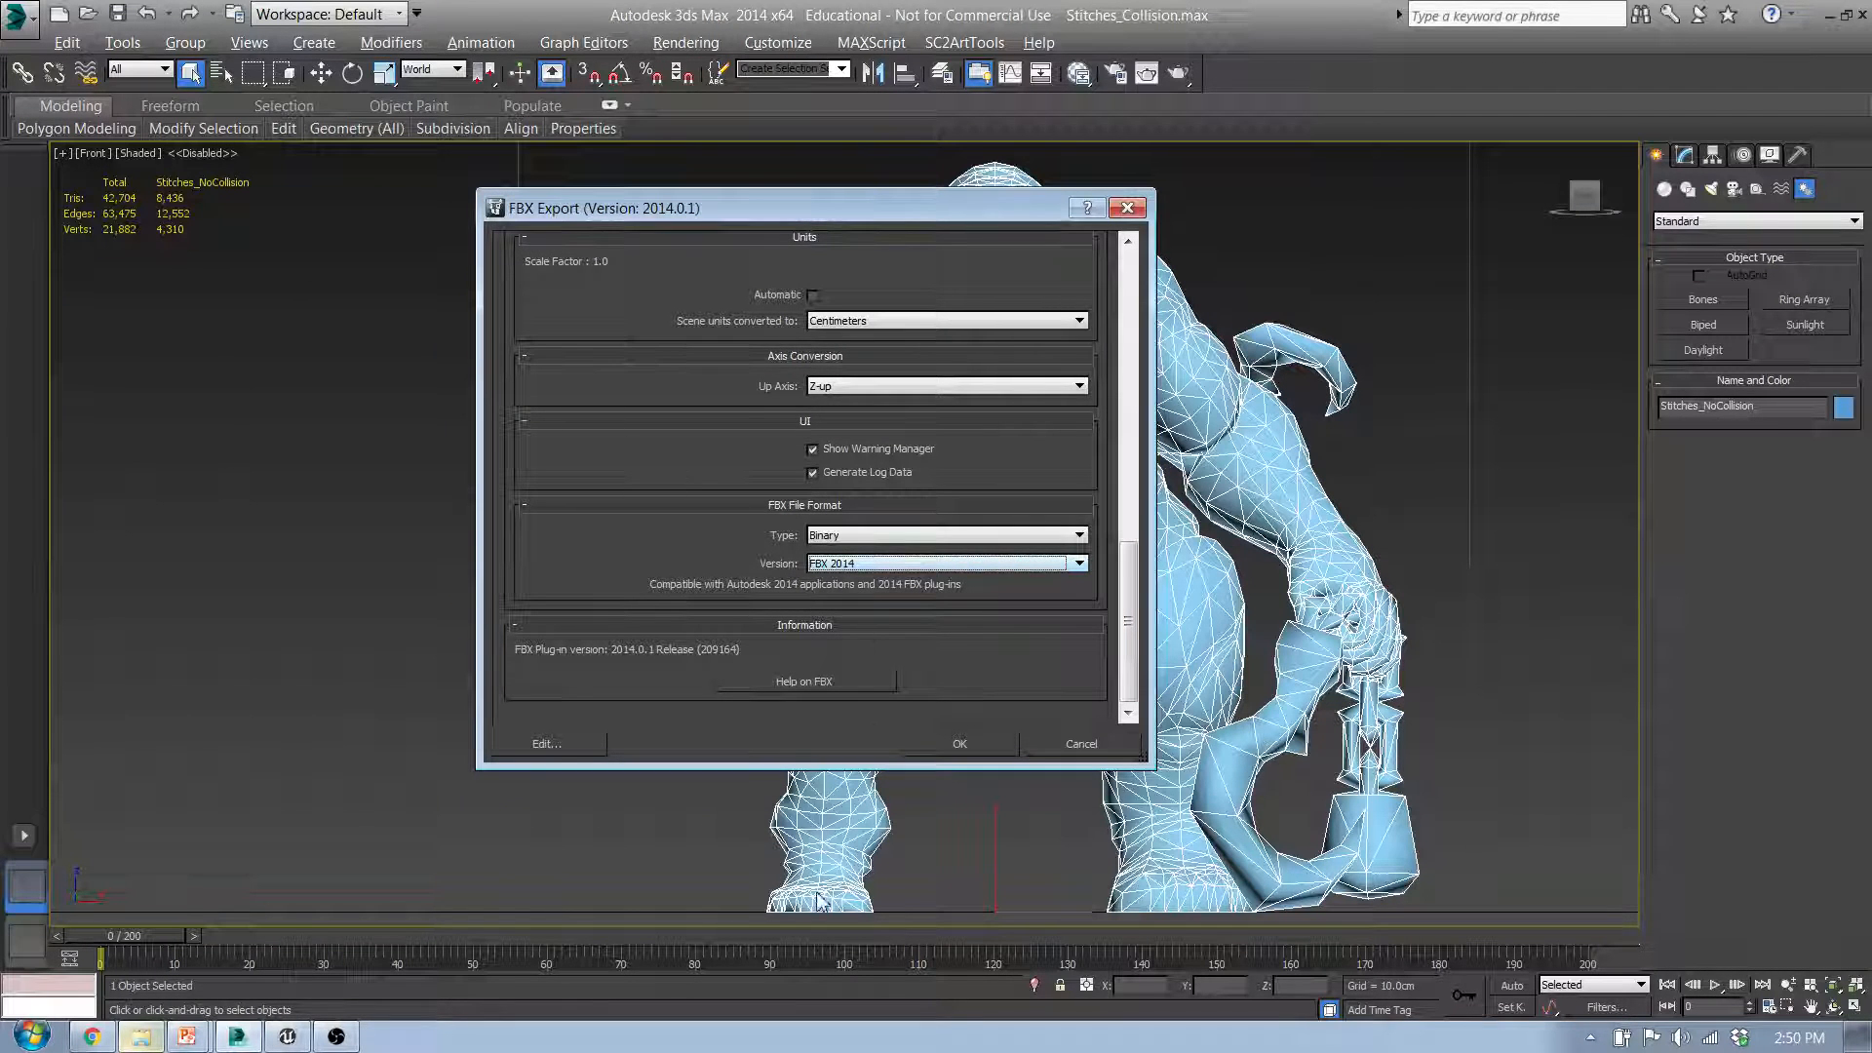
# Step: Check the note on the required FBX version in the browser's Static Mesh Pipeline documentation and return to 3ds Max
pyautogui.click(89, 1037)
pyautogui.moveTo(1864, 551); pyautogui.dragTo(1862, 175)
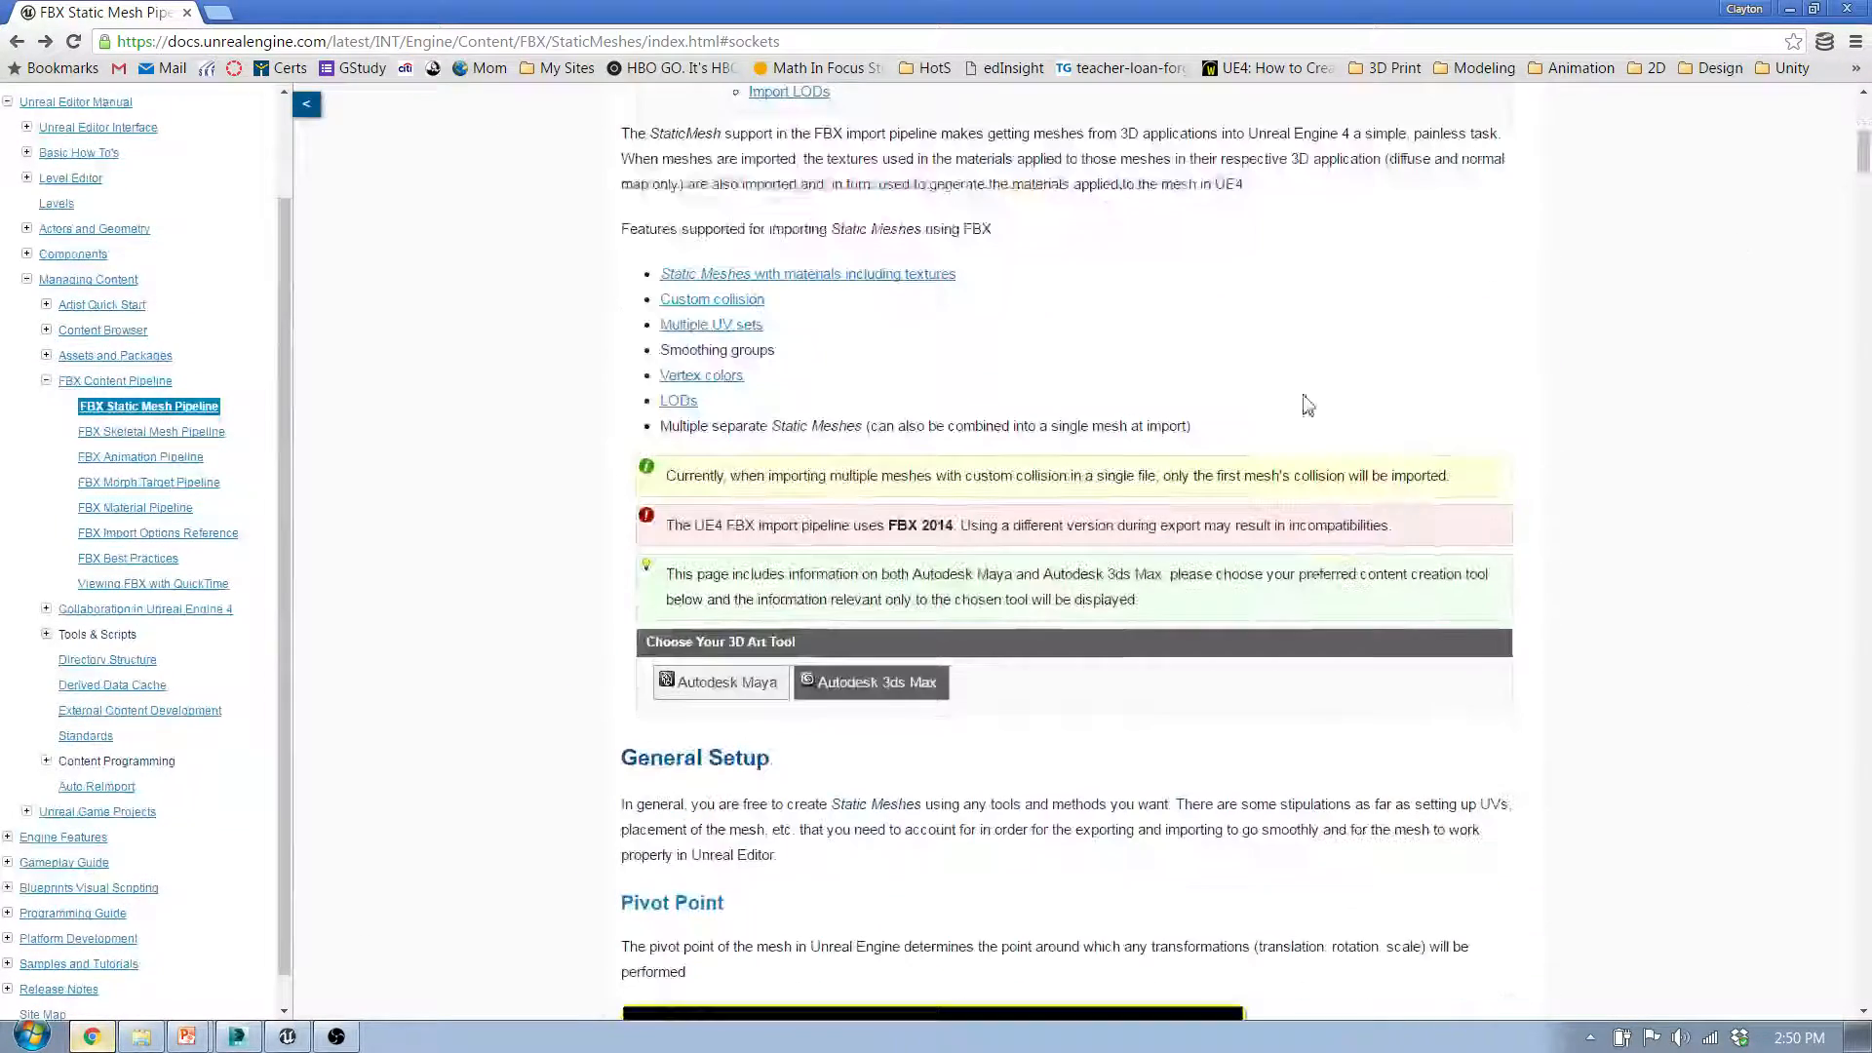
pyautogui.moveTo(727, 525); pyautogui.dragTo(1444, 523)
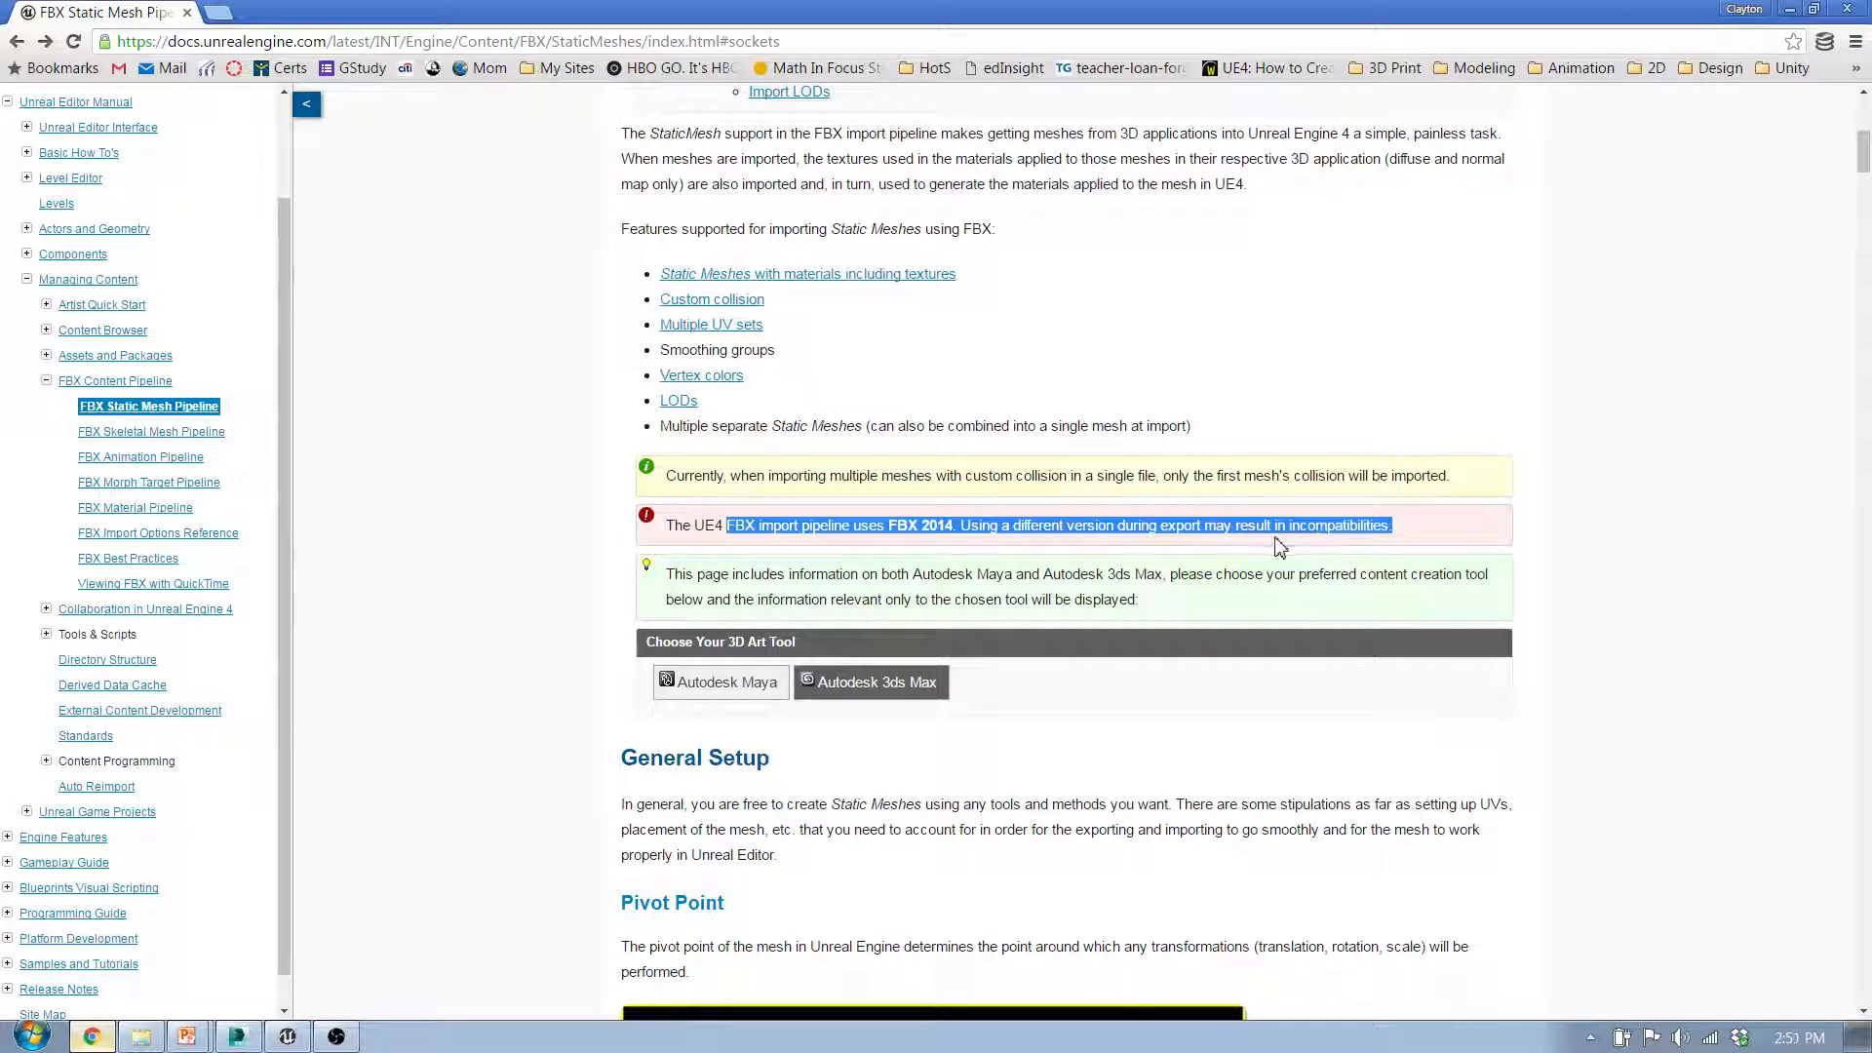
pyautogui.click(1749, 11)
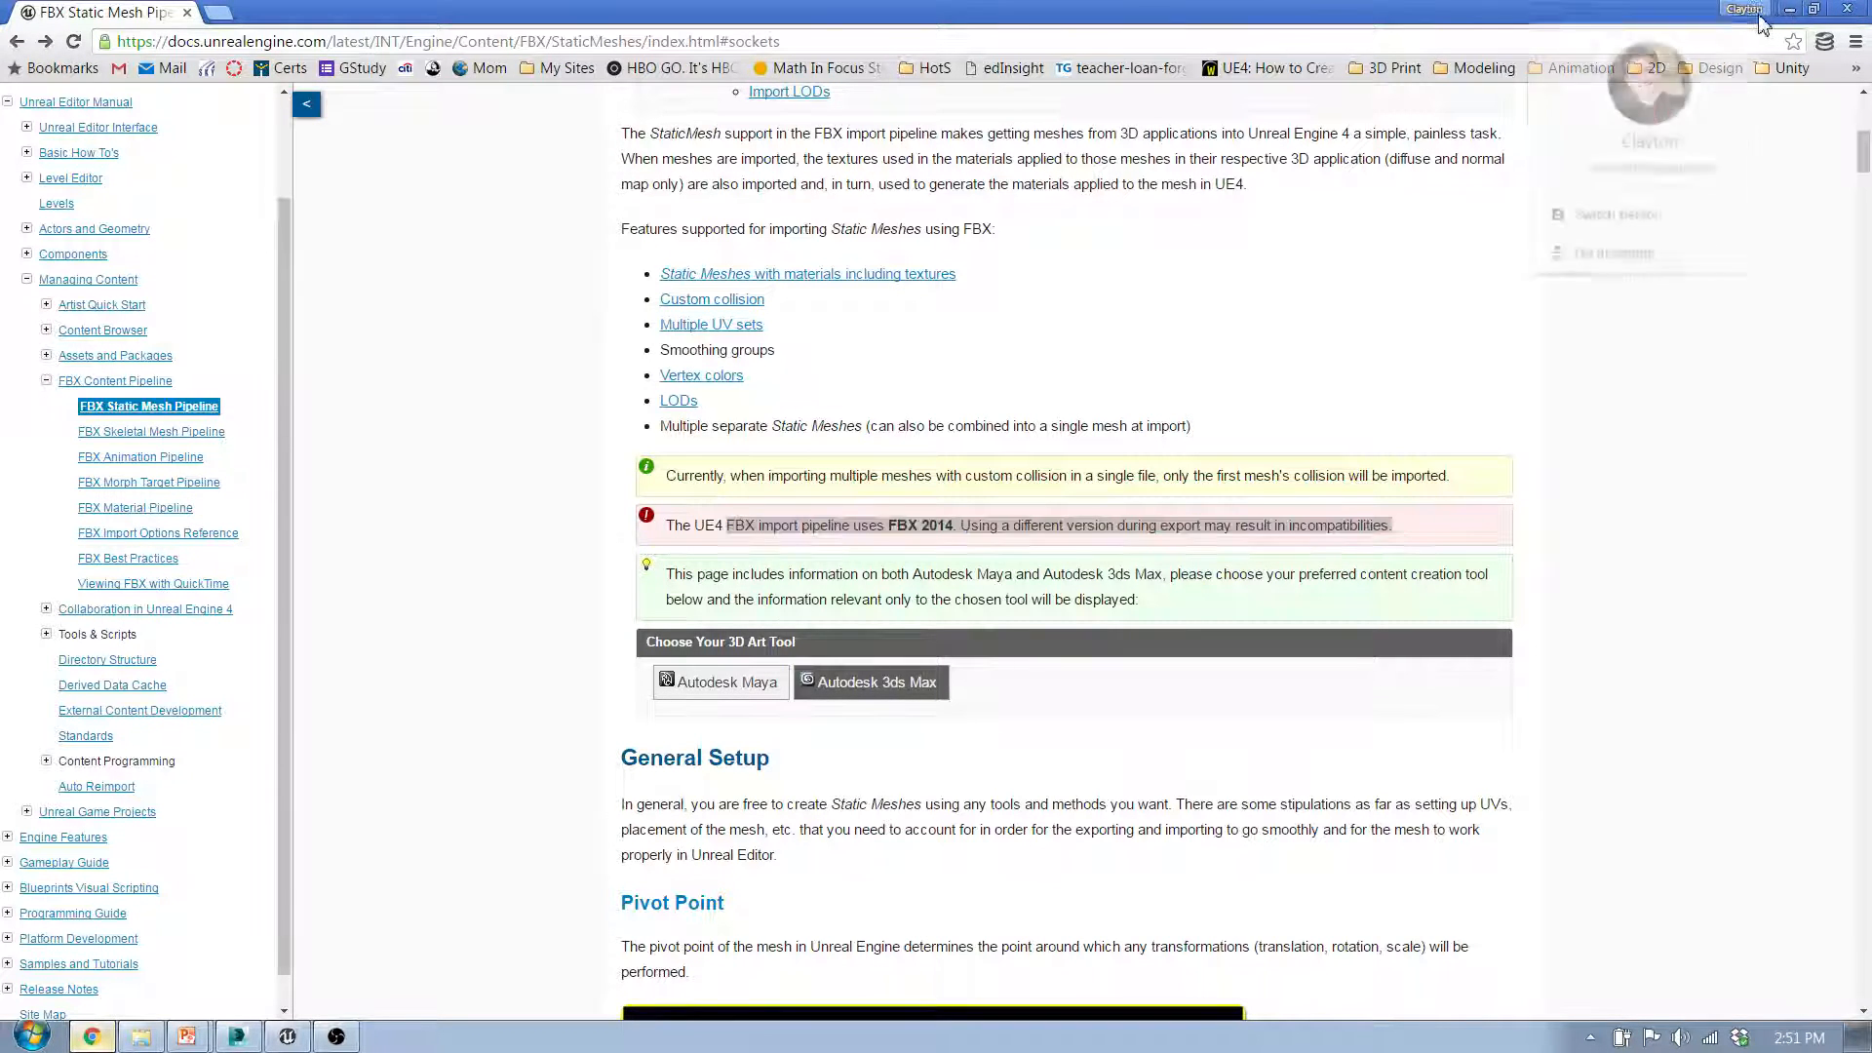
pyautogui.click(1370, 13)
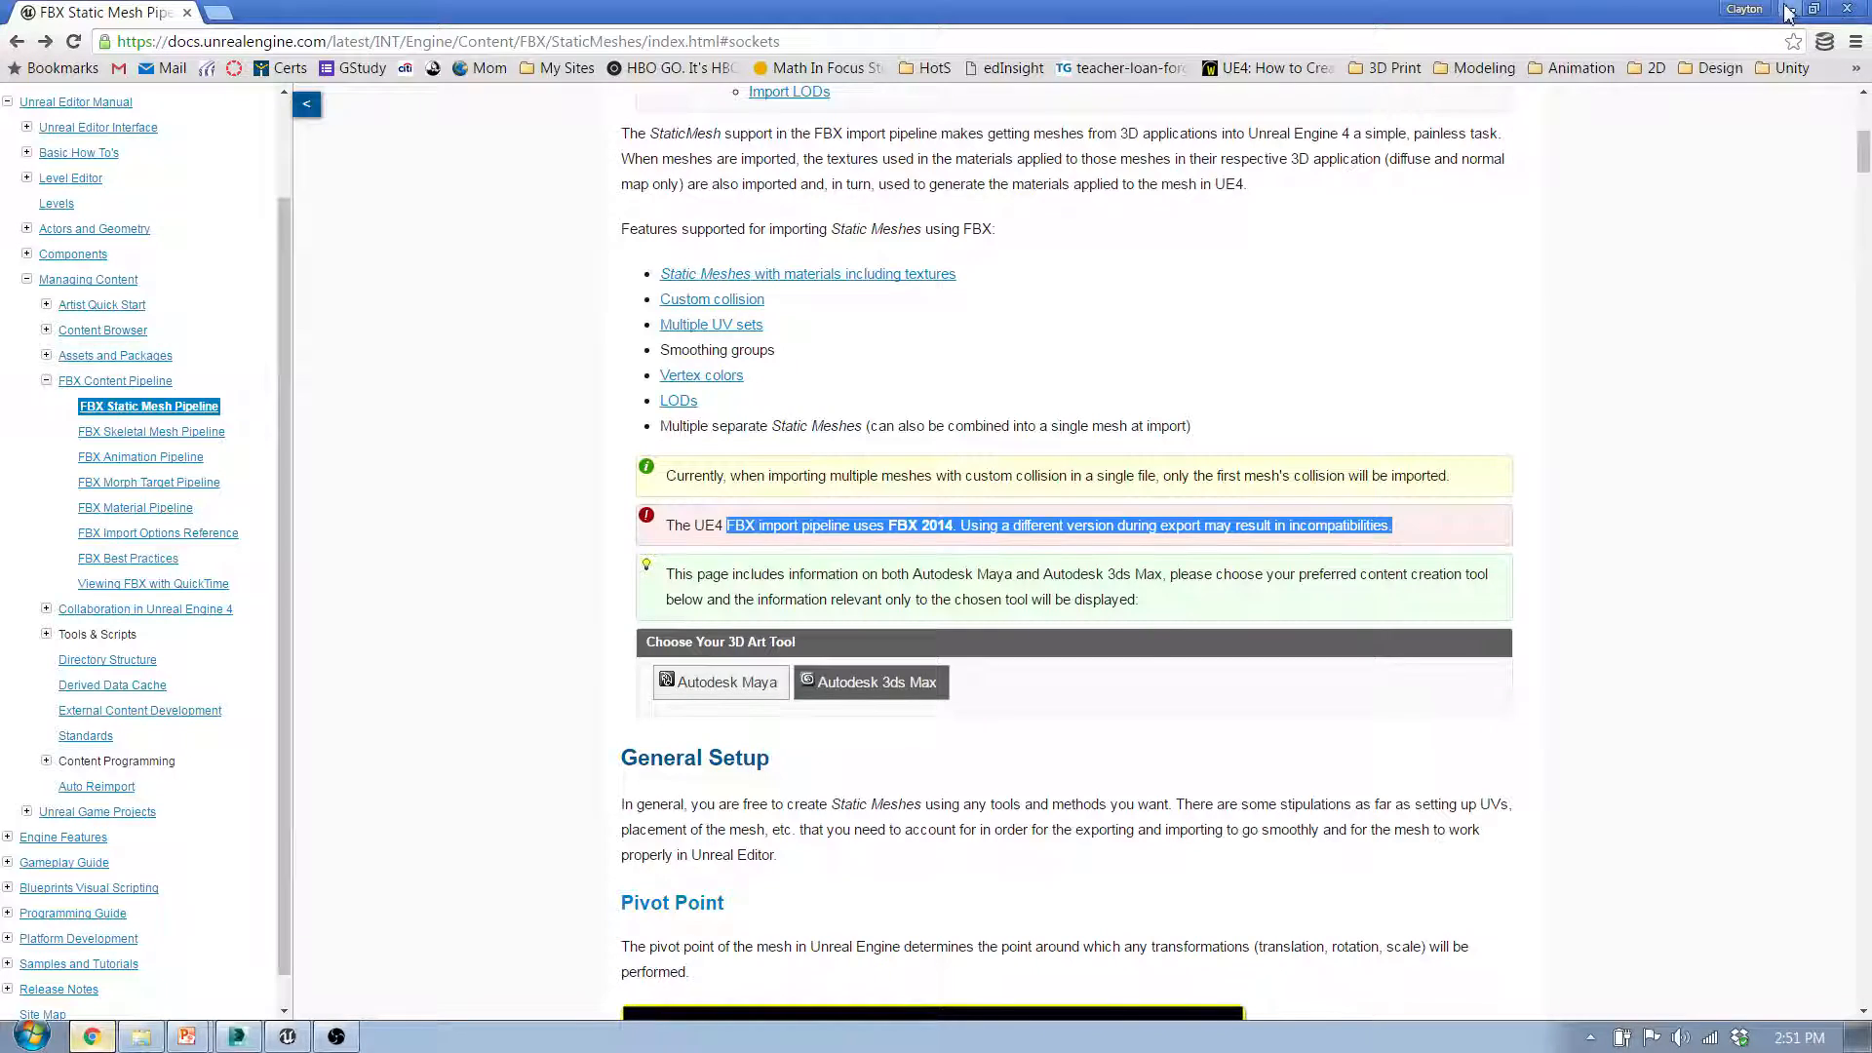
pyautogui.click(1797, 12)
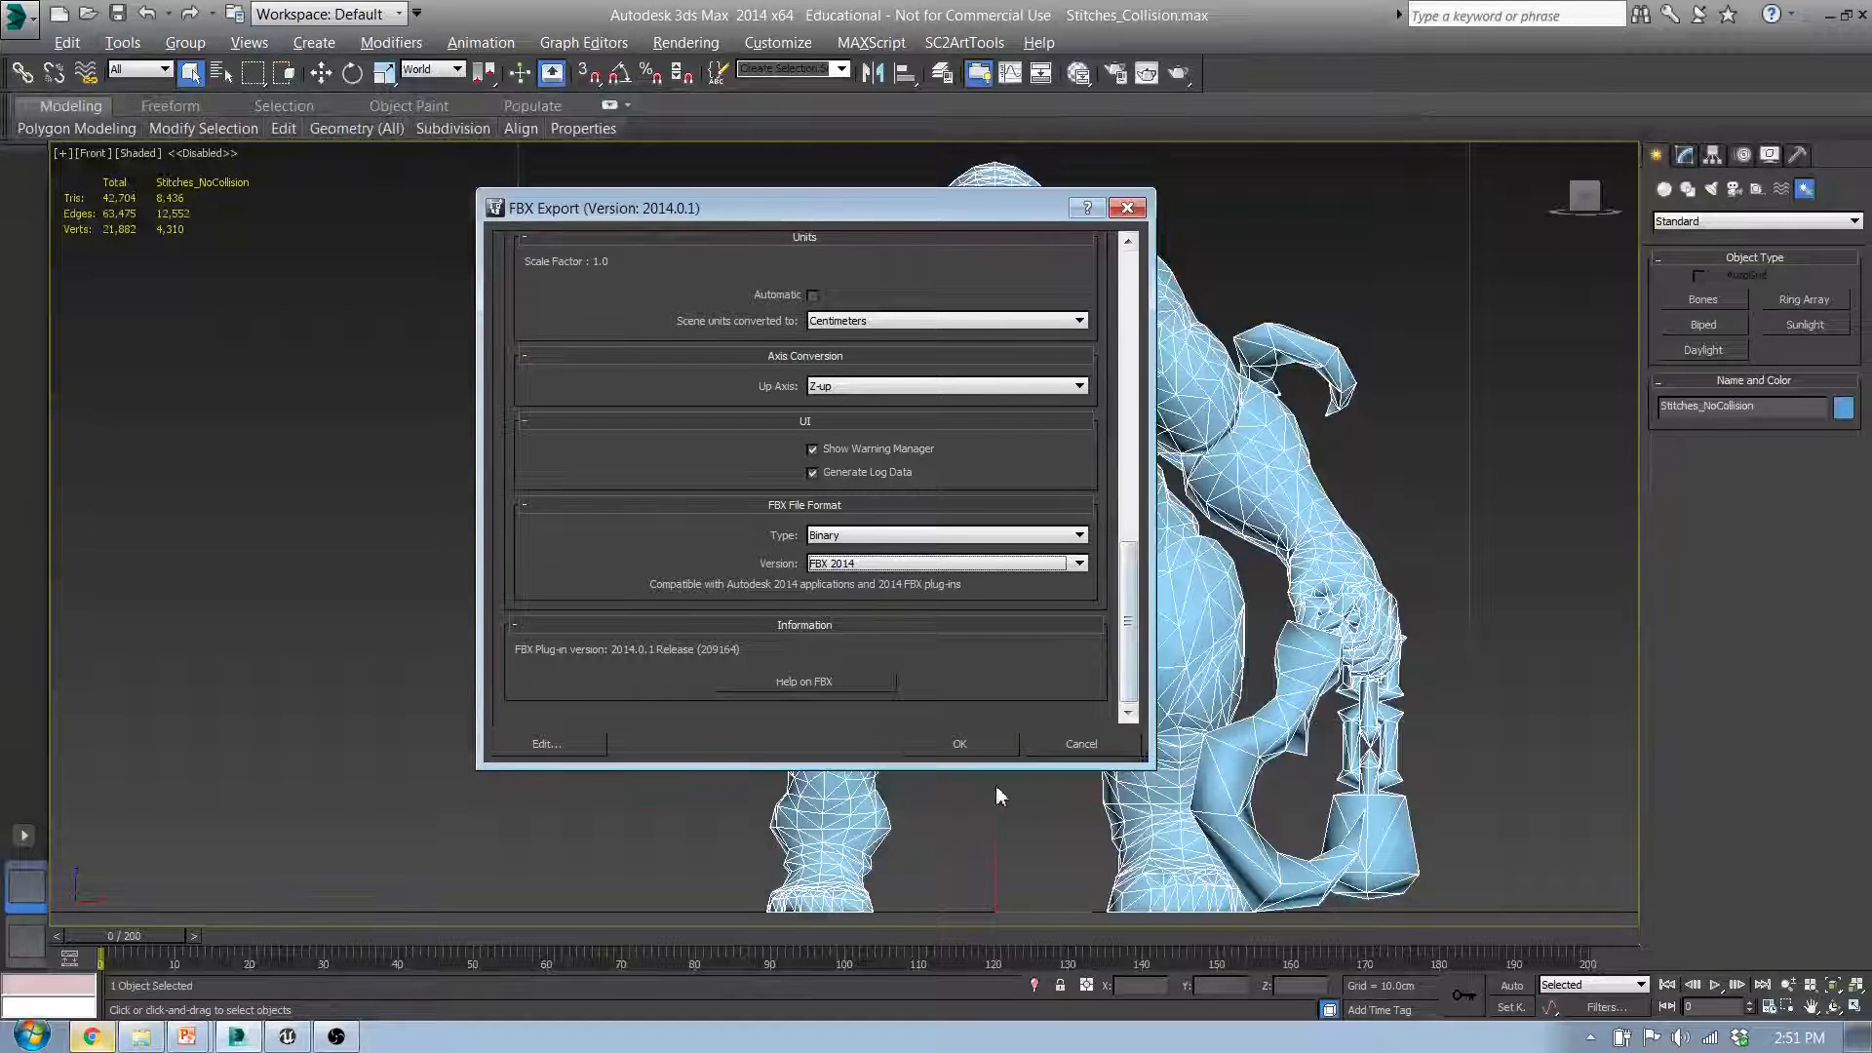
# Step: Run the FBX export with the current settings and switch to Unreal Editor
pyautogui.click(997, 747)
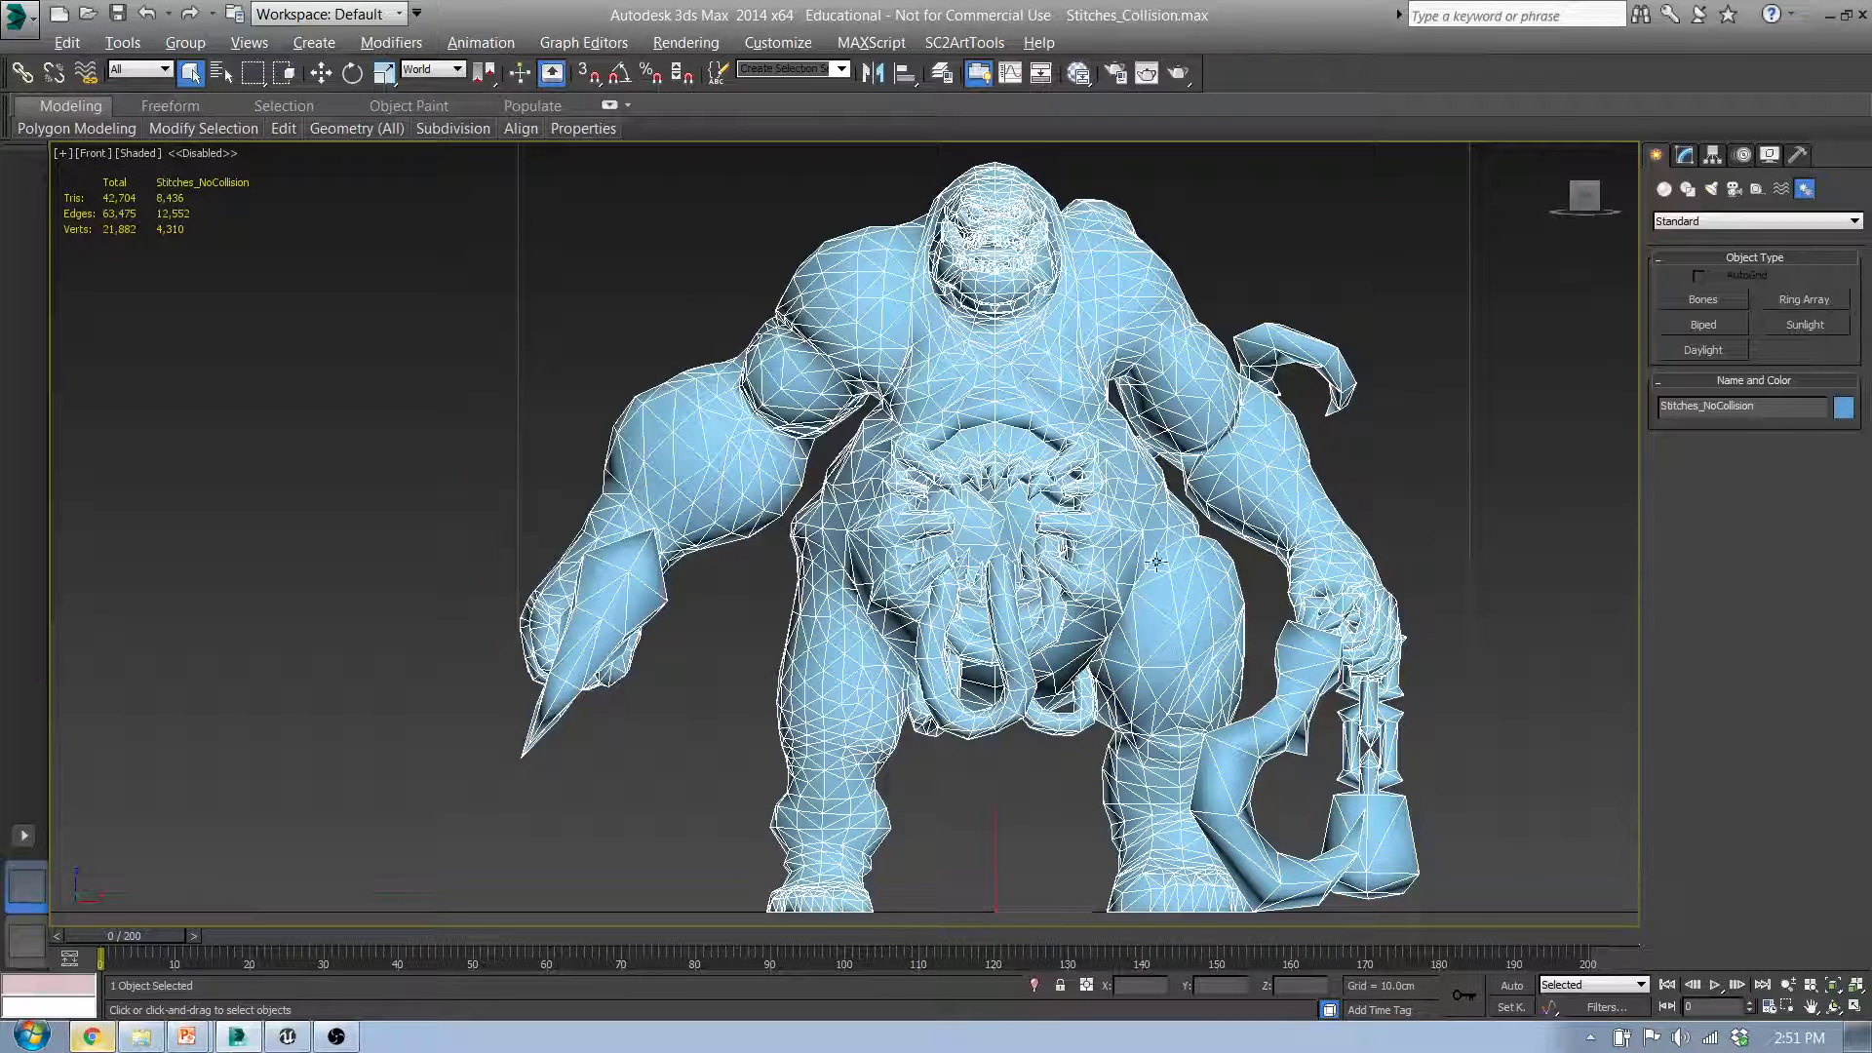
pyautogui.click(288, 1040)
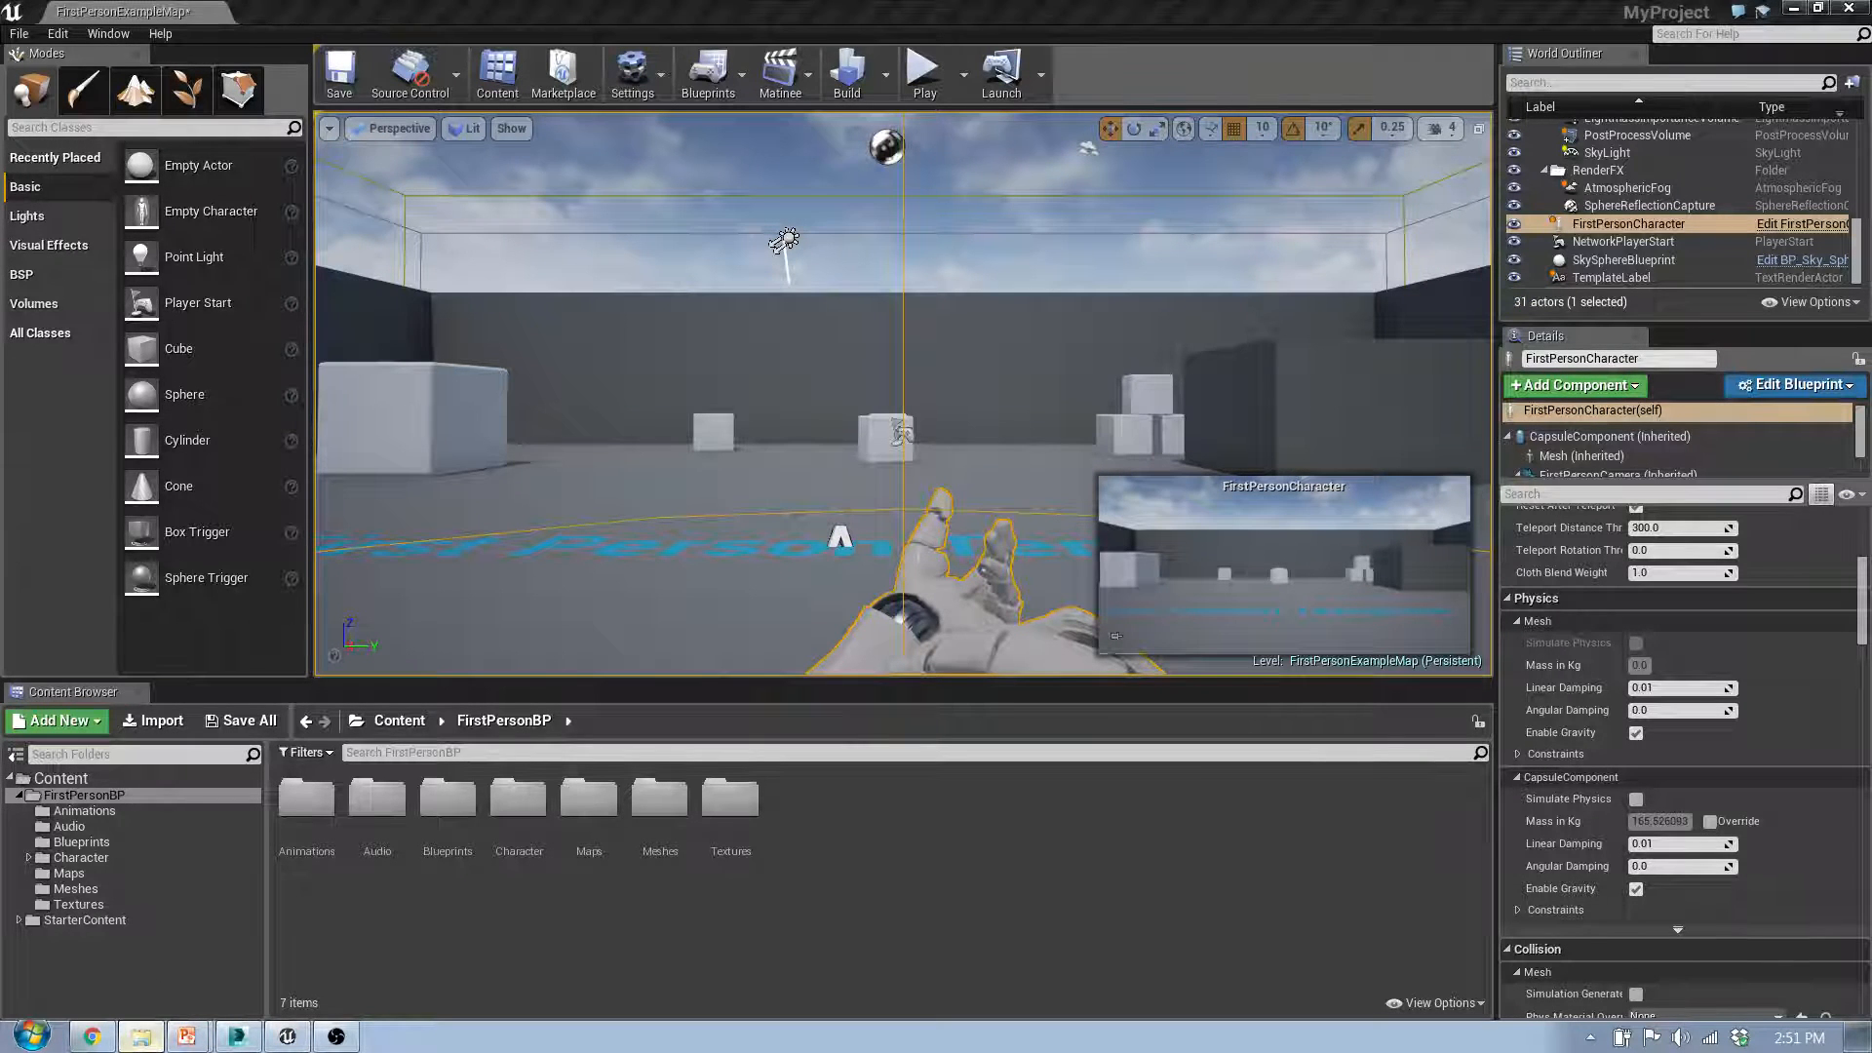
# Step: Bring Stitches_NoCollision.FBX from the UCX_Collision folder into the project's FirstPersonBP content folder to start its import
pyautogui.moveTo(0, 177); pyautogui.dragTo(543, 162)
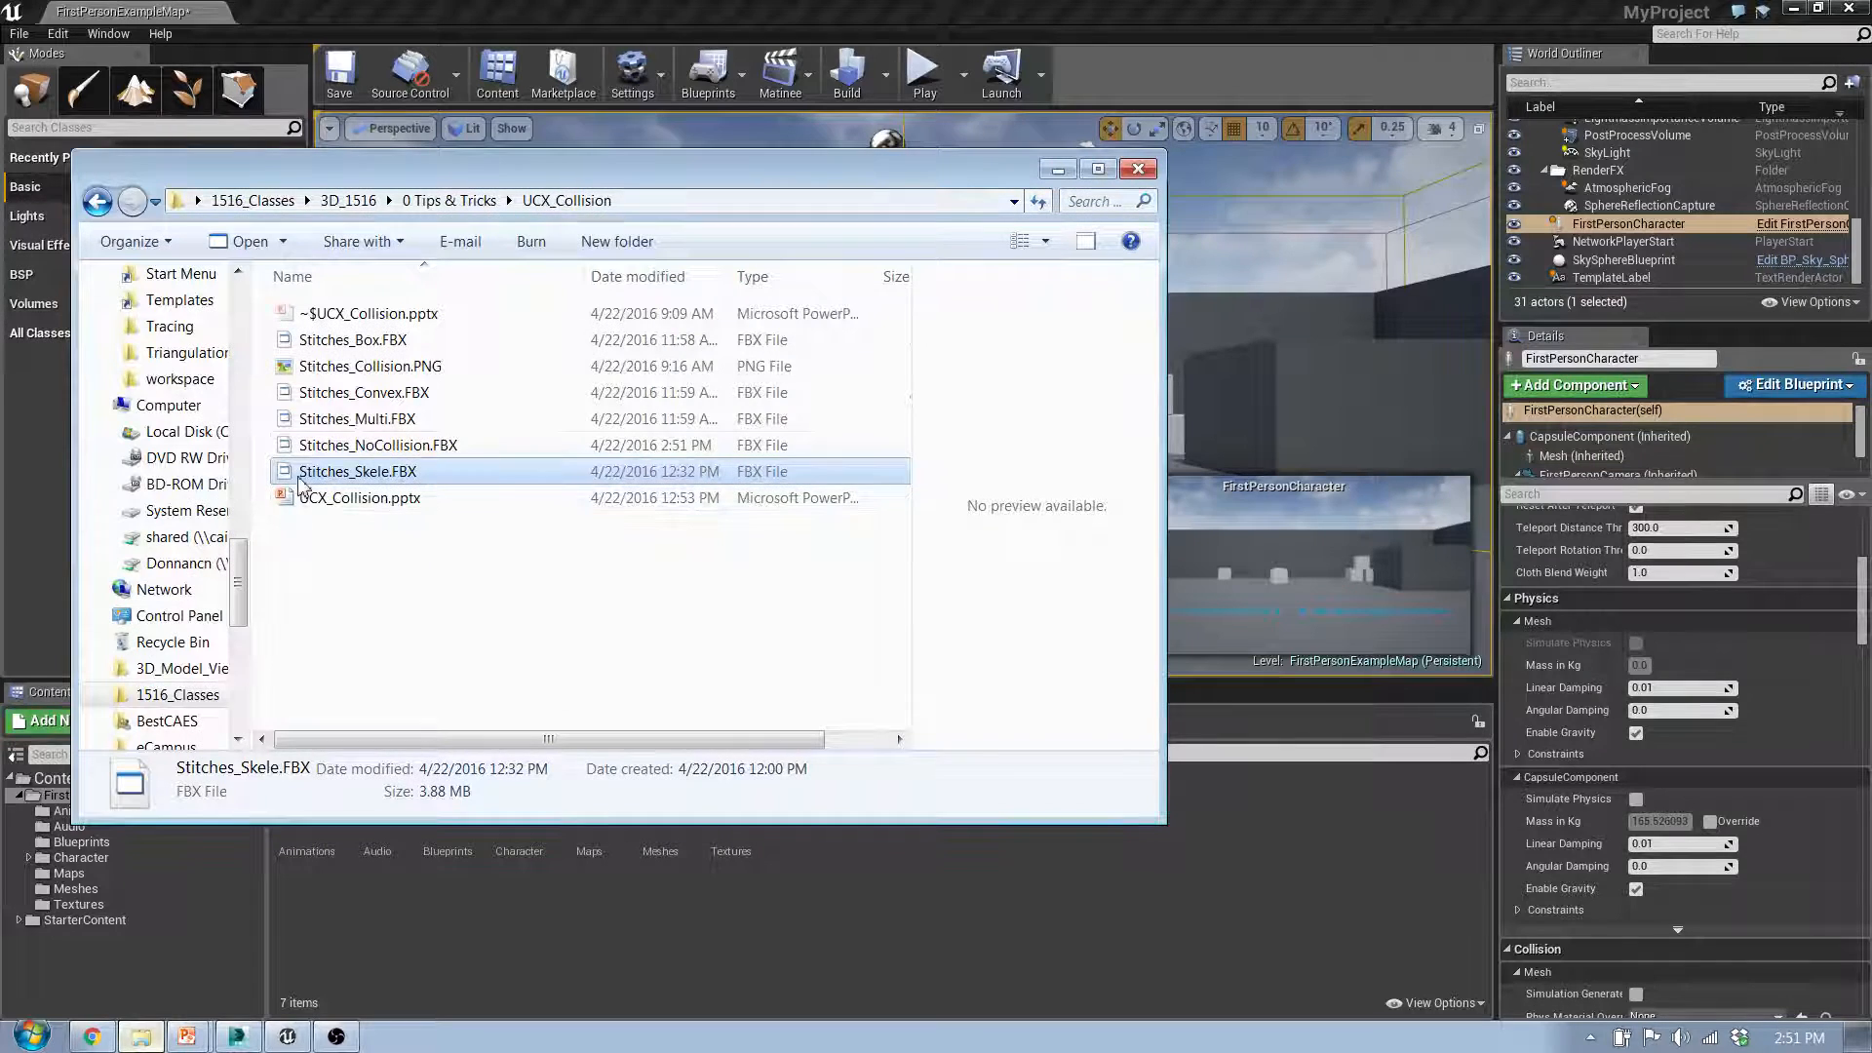
pyautogui.click(332, 445)
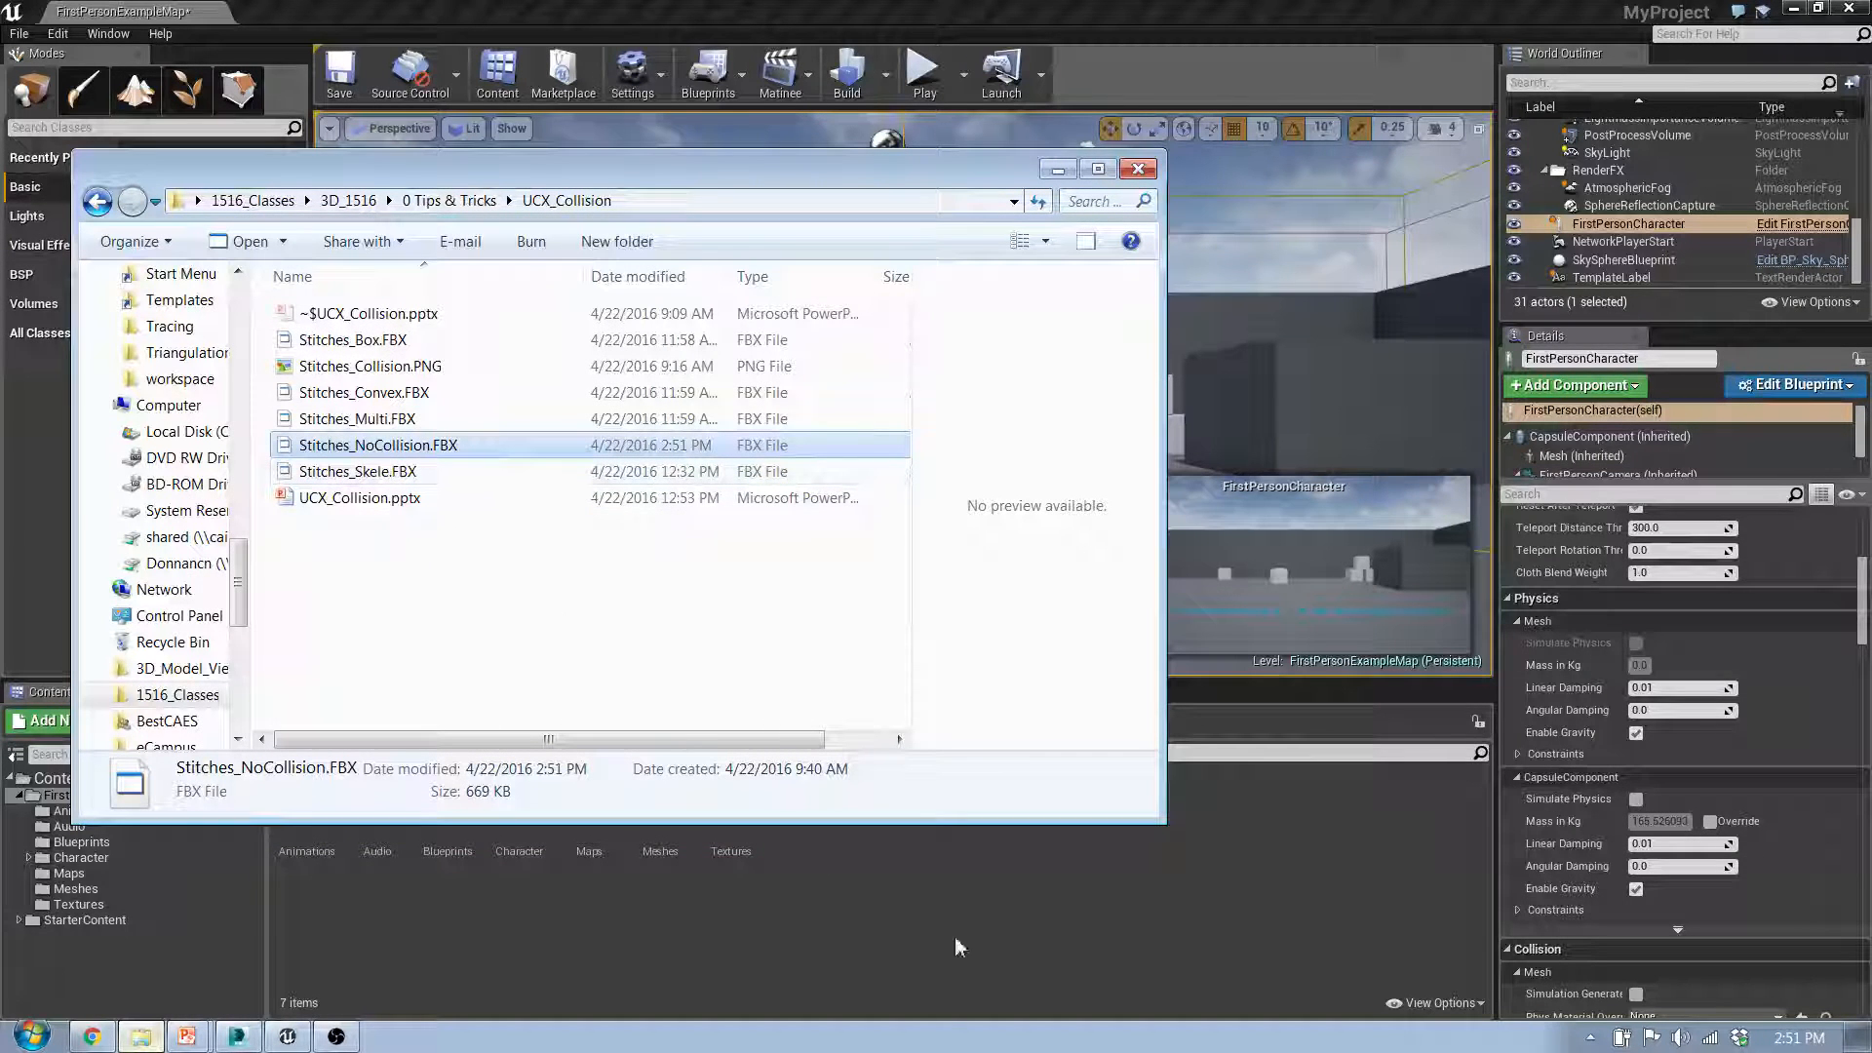
pyautogui.moveTo(960, 946); pyautogui.dragTo(1258, 858)
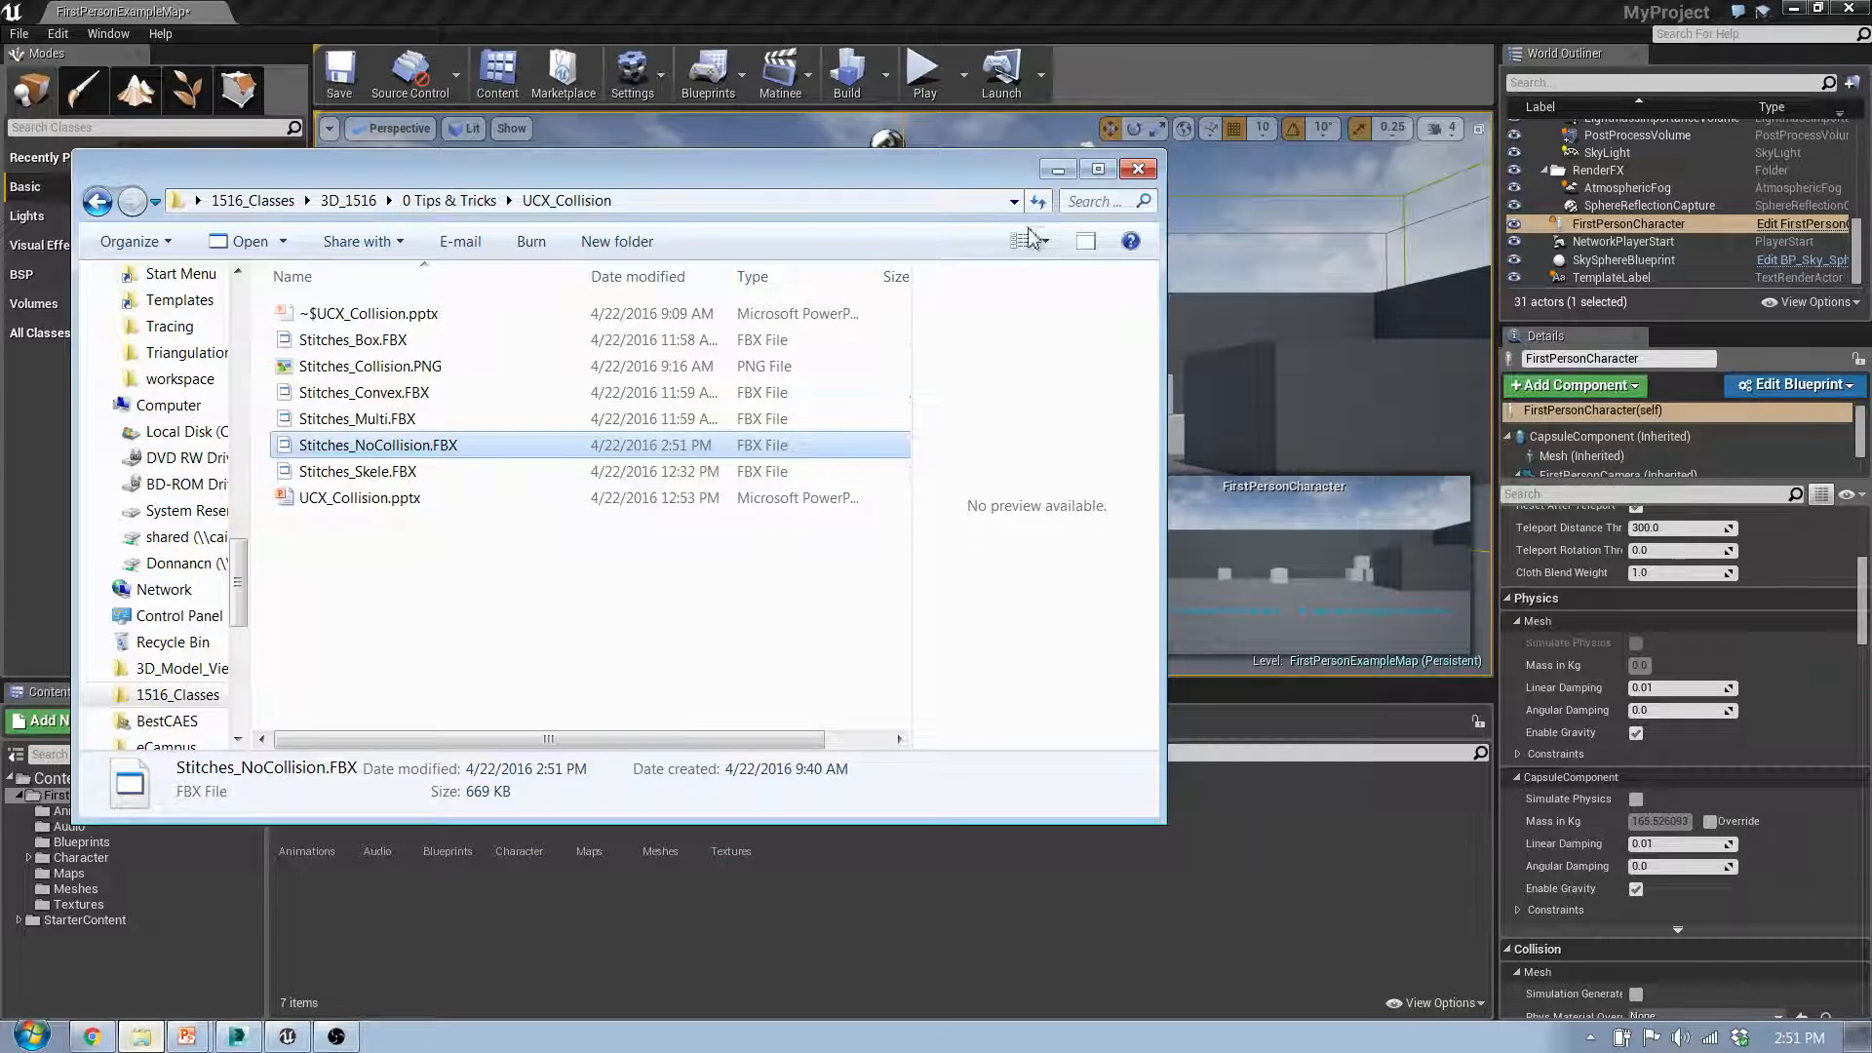
pyautogui.click(1057, 170)
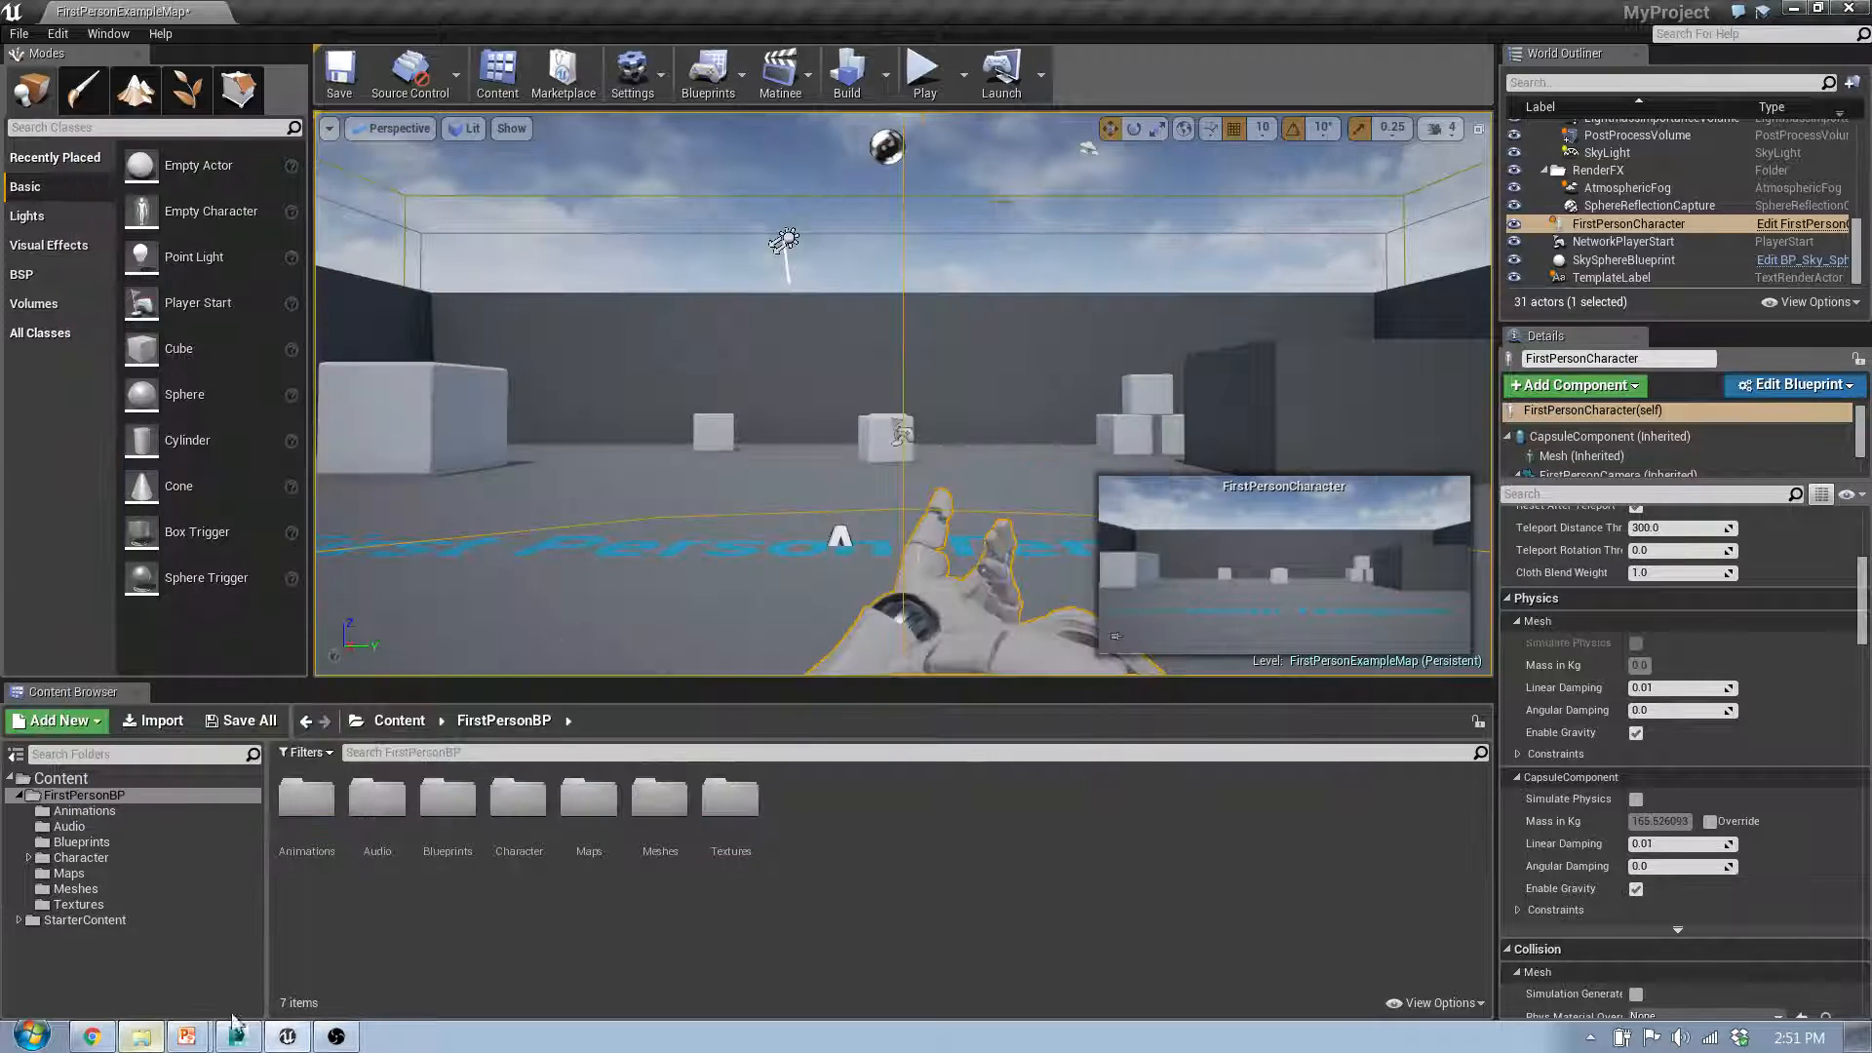
pyautogui.click(140, 1037)
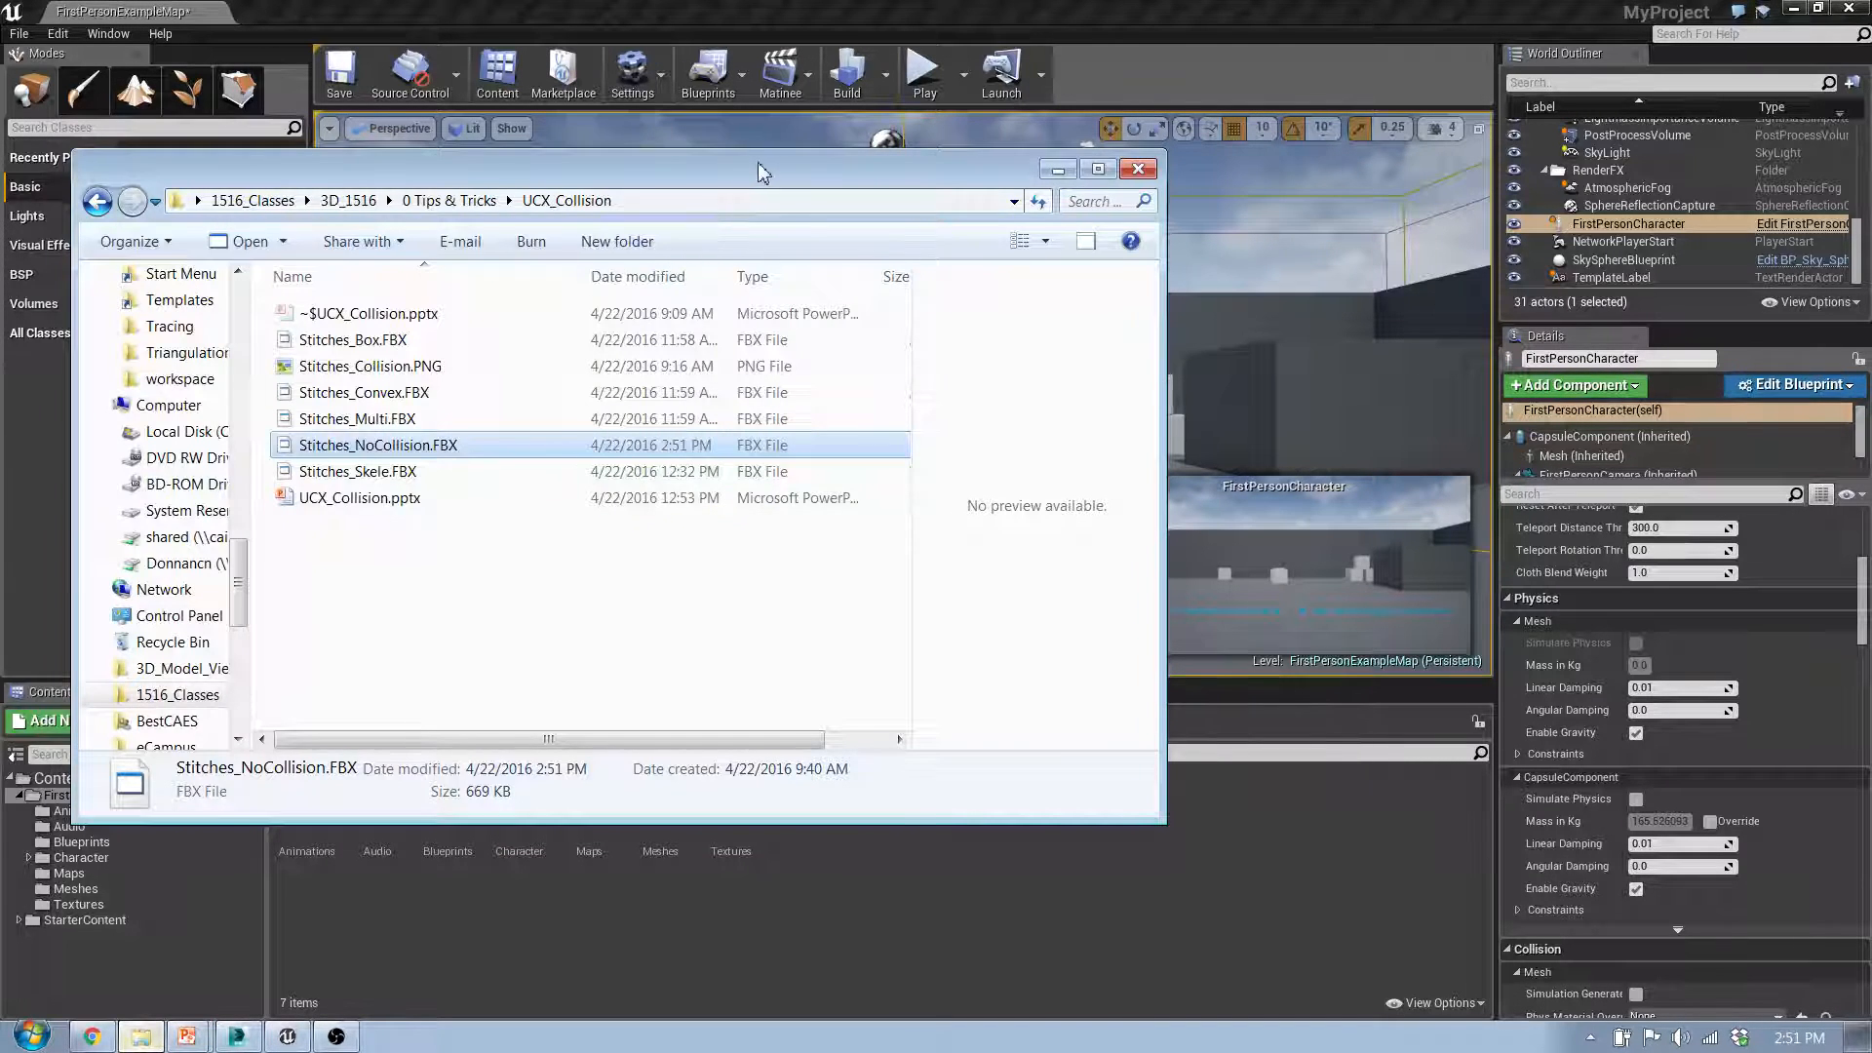
pyautogui.click(1057, 170)
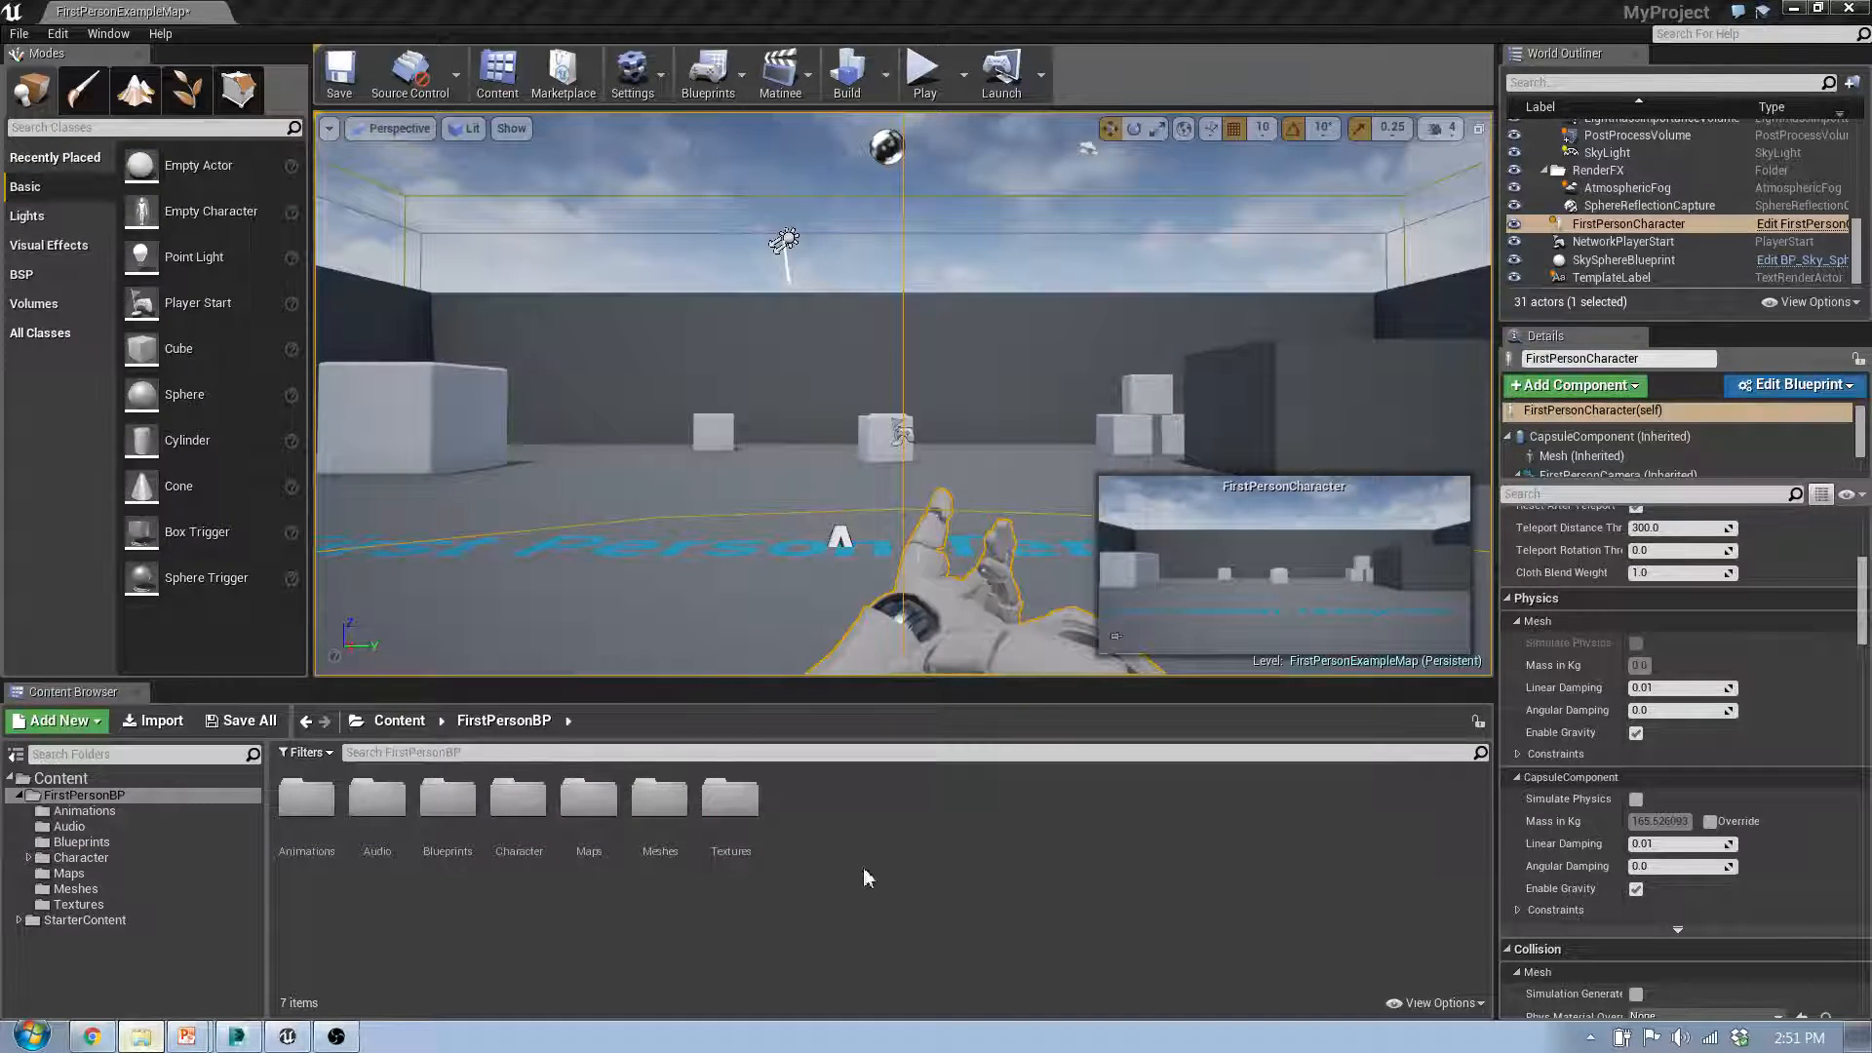
pyautogui.moveTo(864, 869); pyautogui.dragTo(1122, 894)
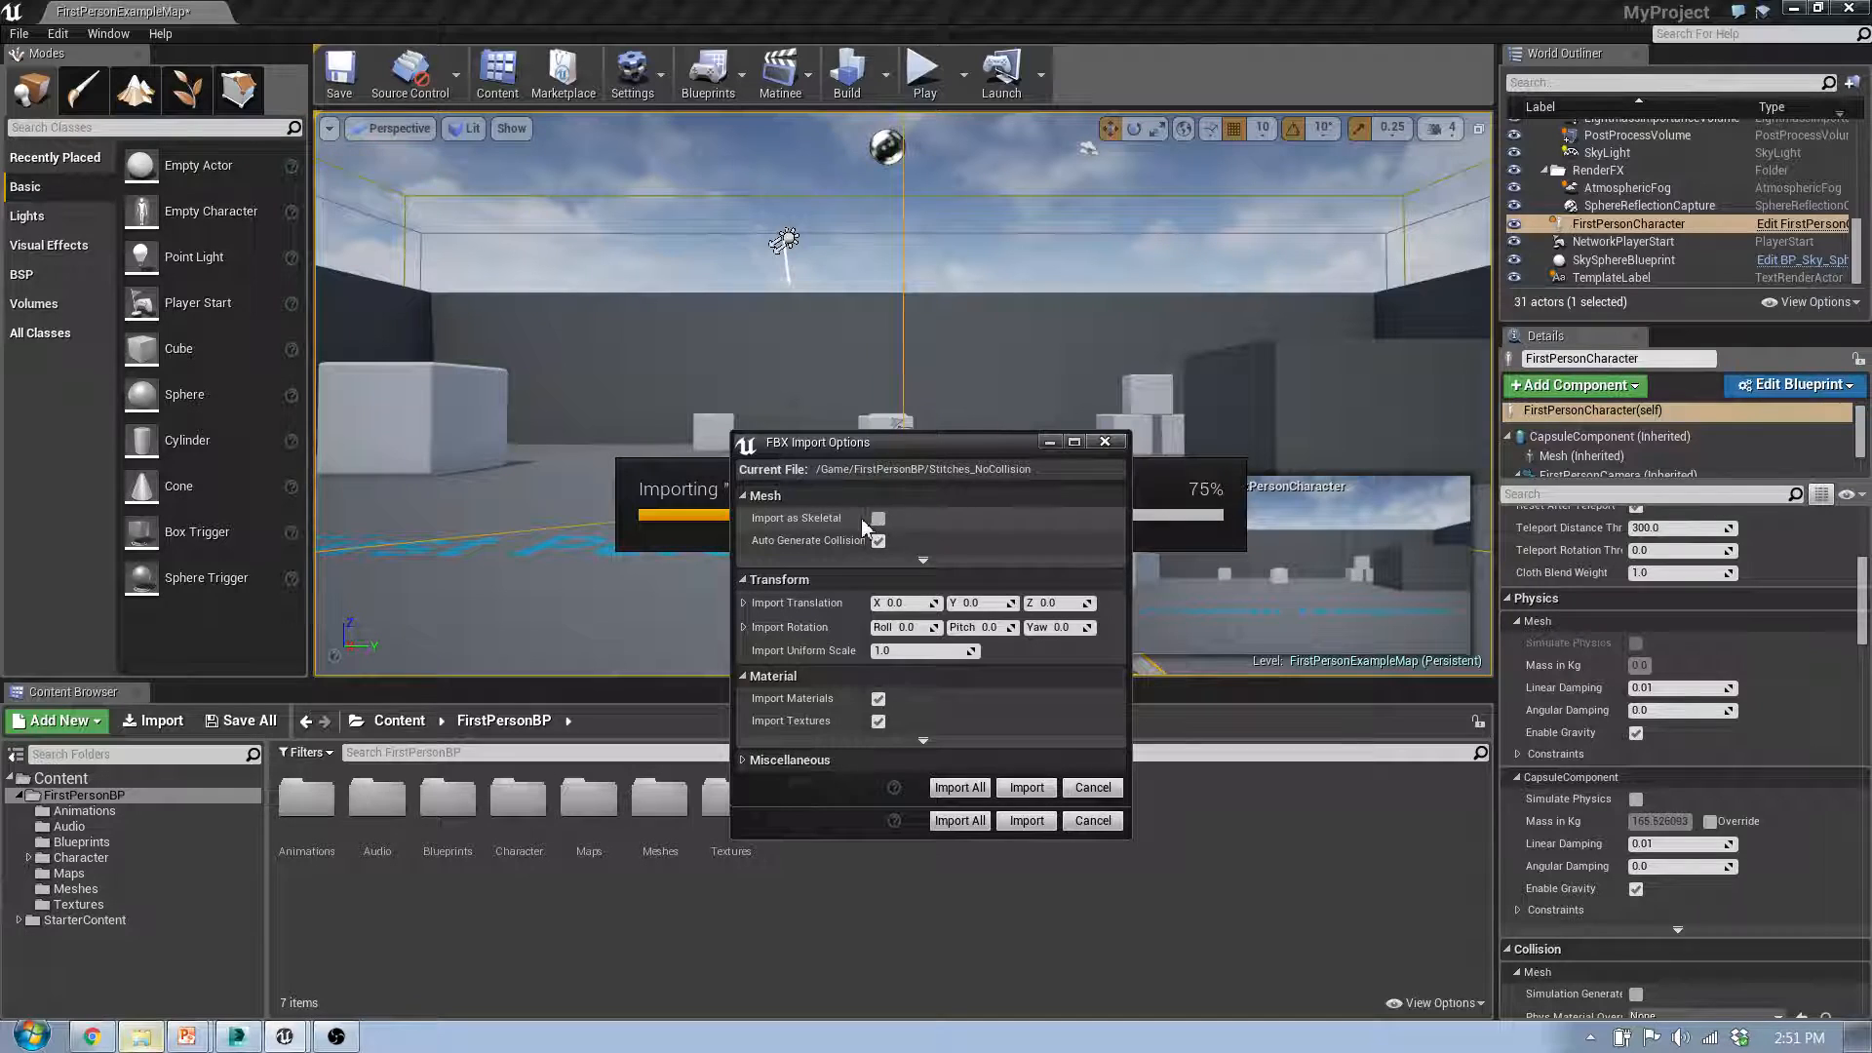
# Step: Import the mesh with Auto Generate Collision enabled but without materials and textures, and clear and dismiss the FBX import message log
pyautogui.click(878, 539)
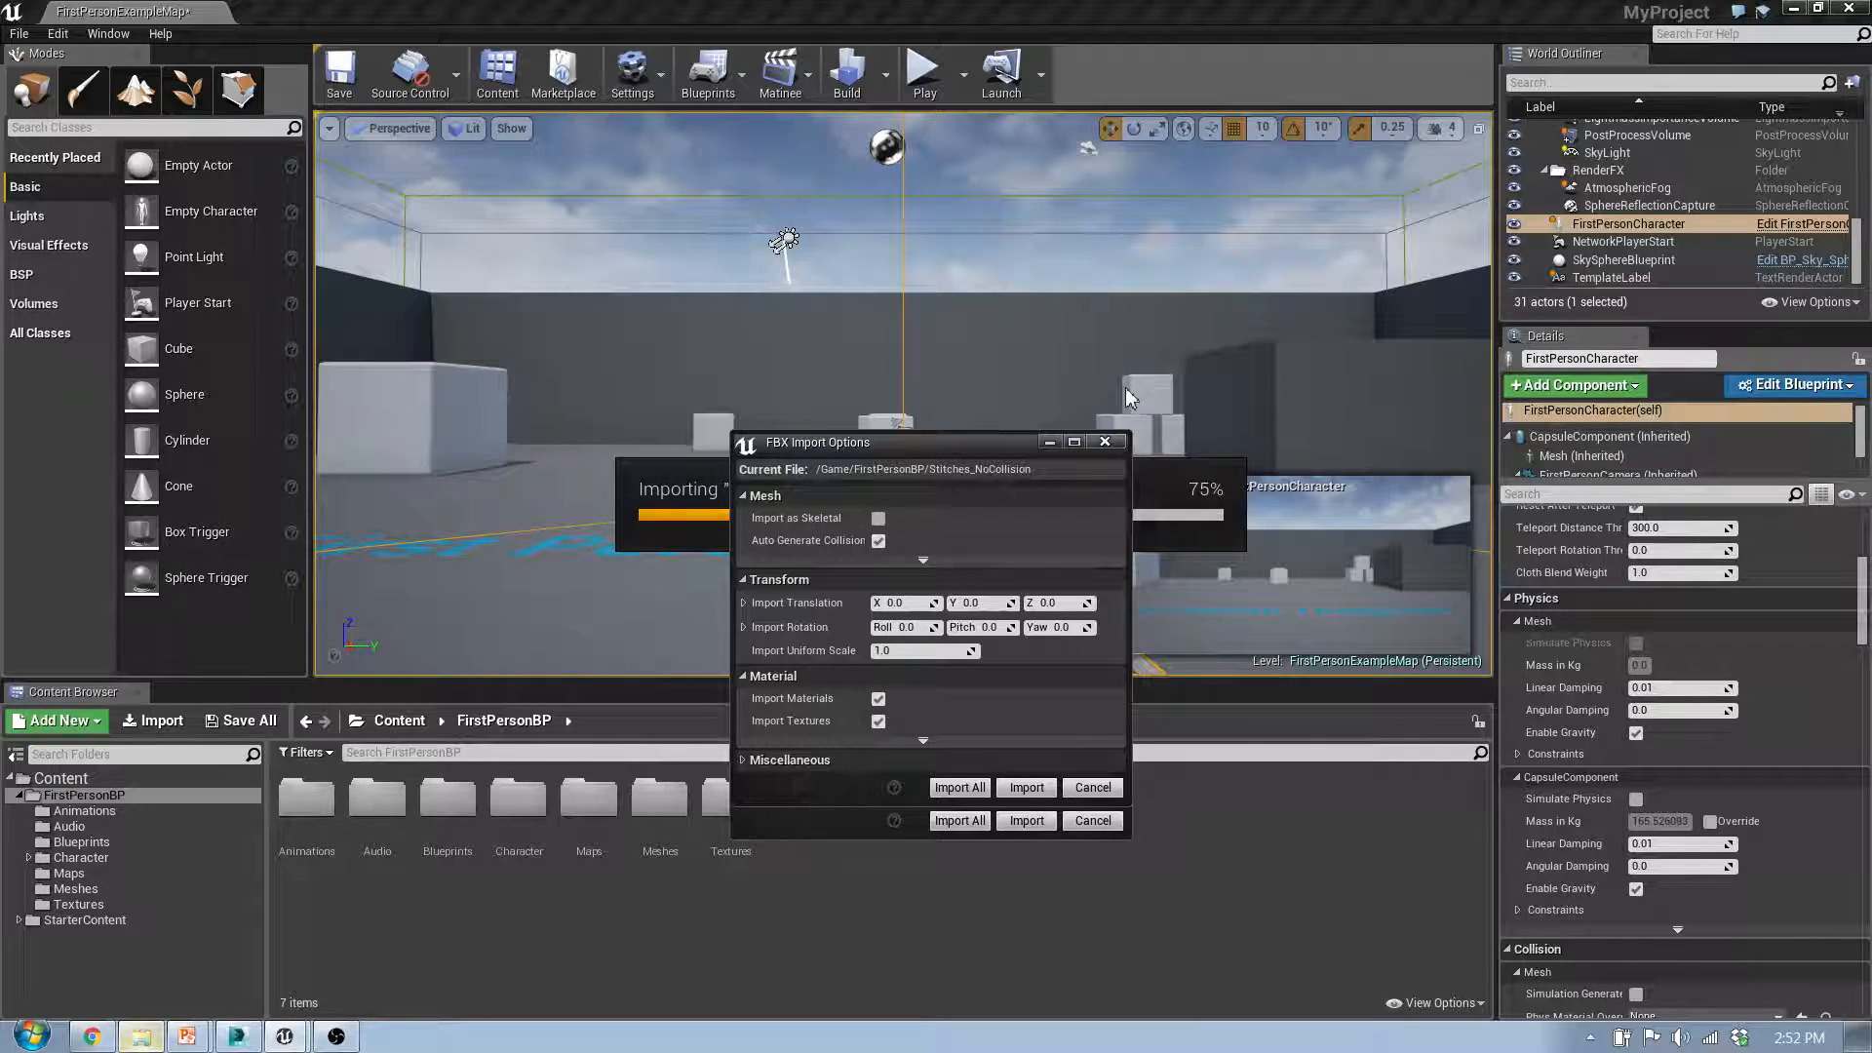
pyautogui.moveTo(968, 441); pyautogui.dragTo(871, 449)
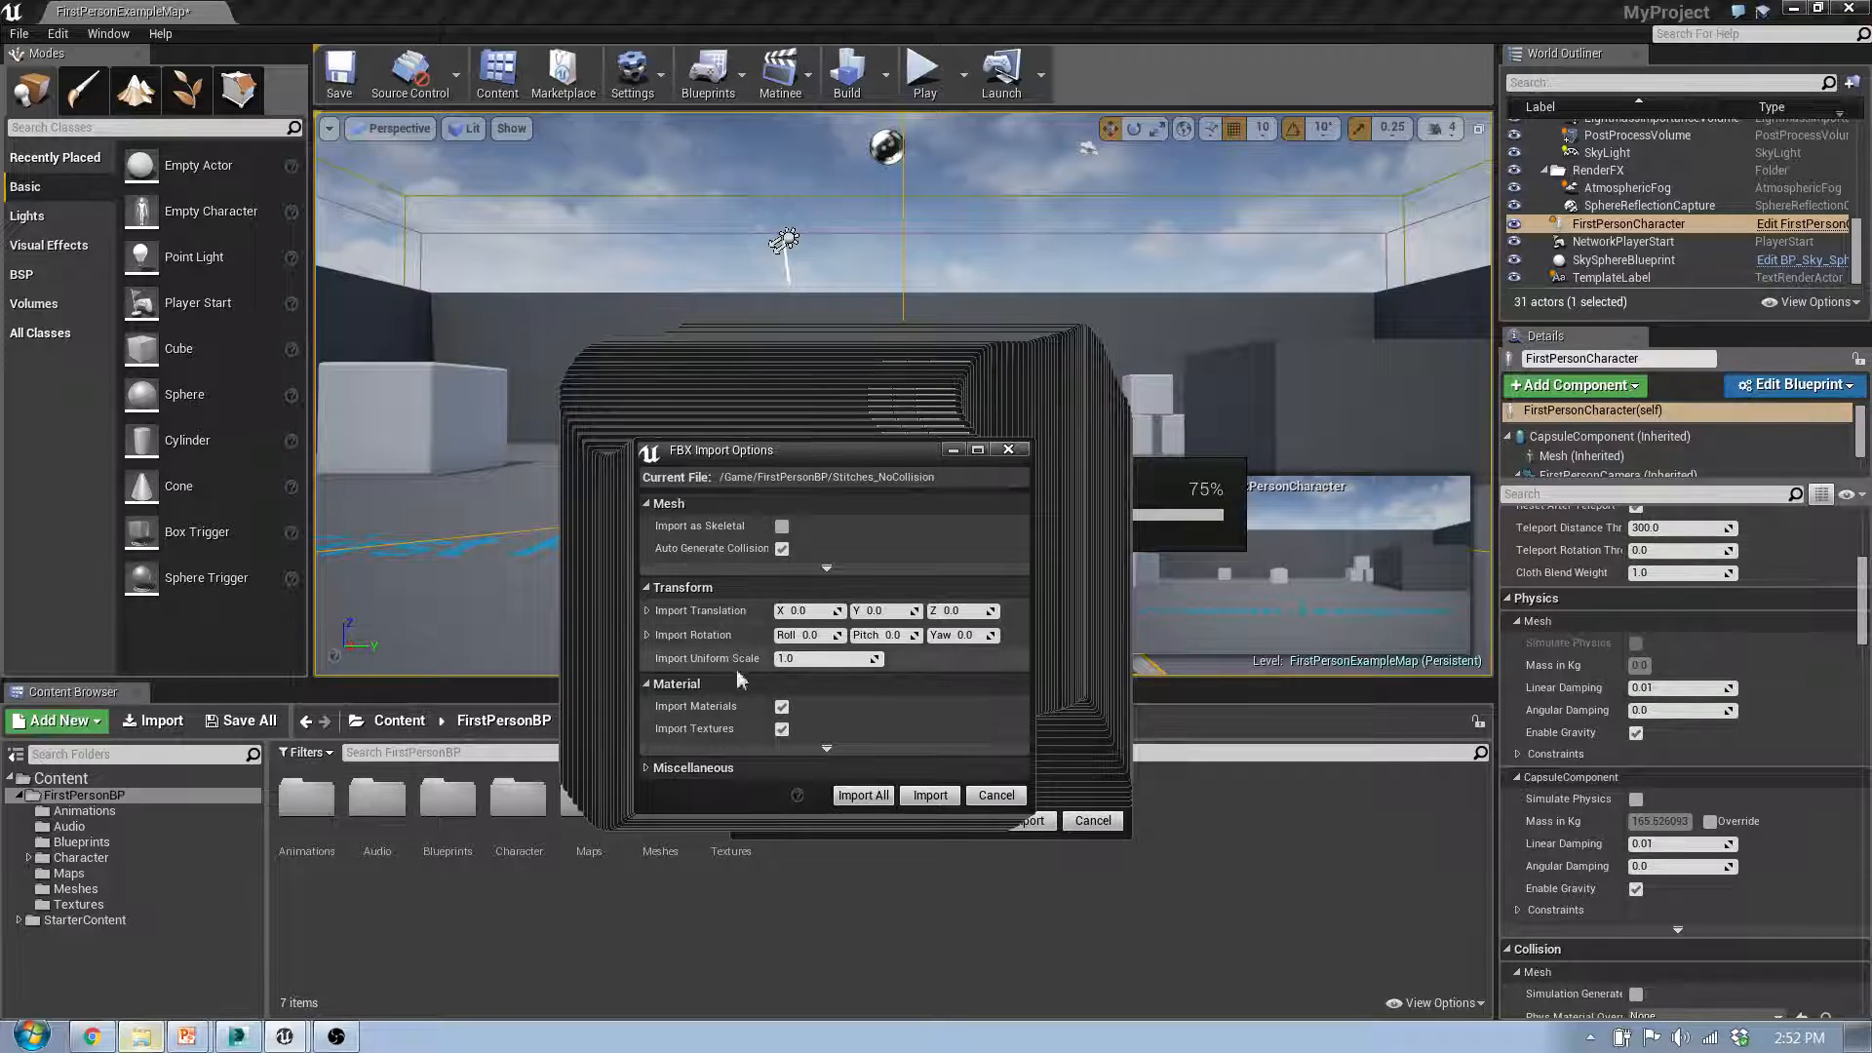
pyautogui.click(781, 708)
pyautogui.click(783, 708)
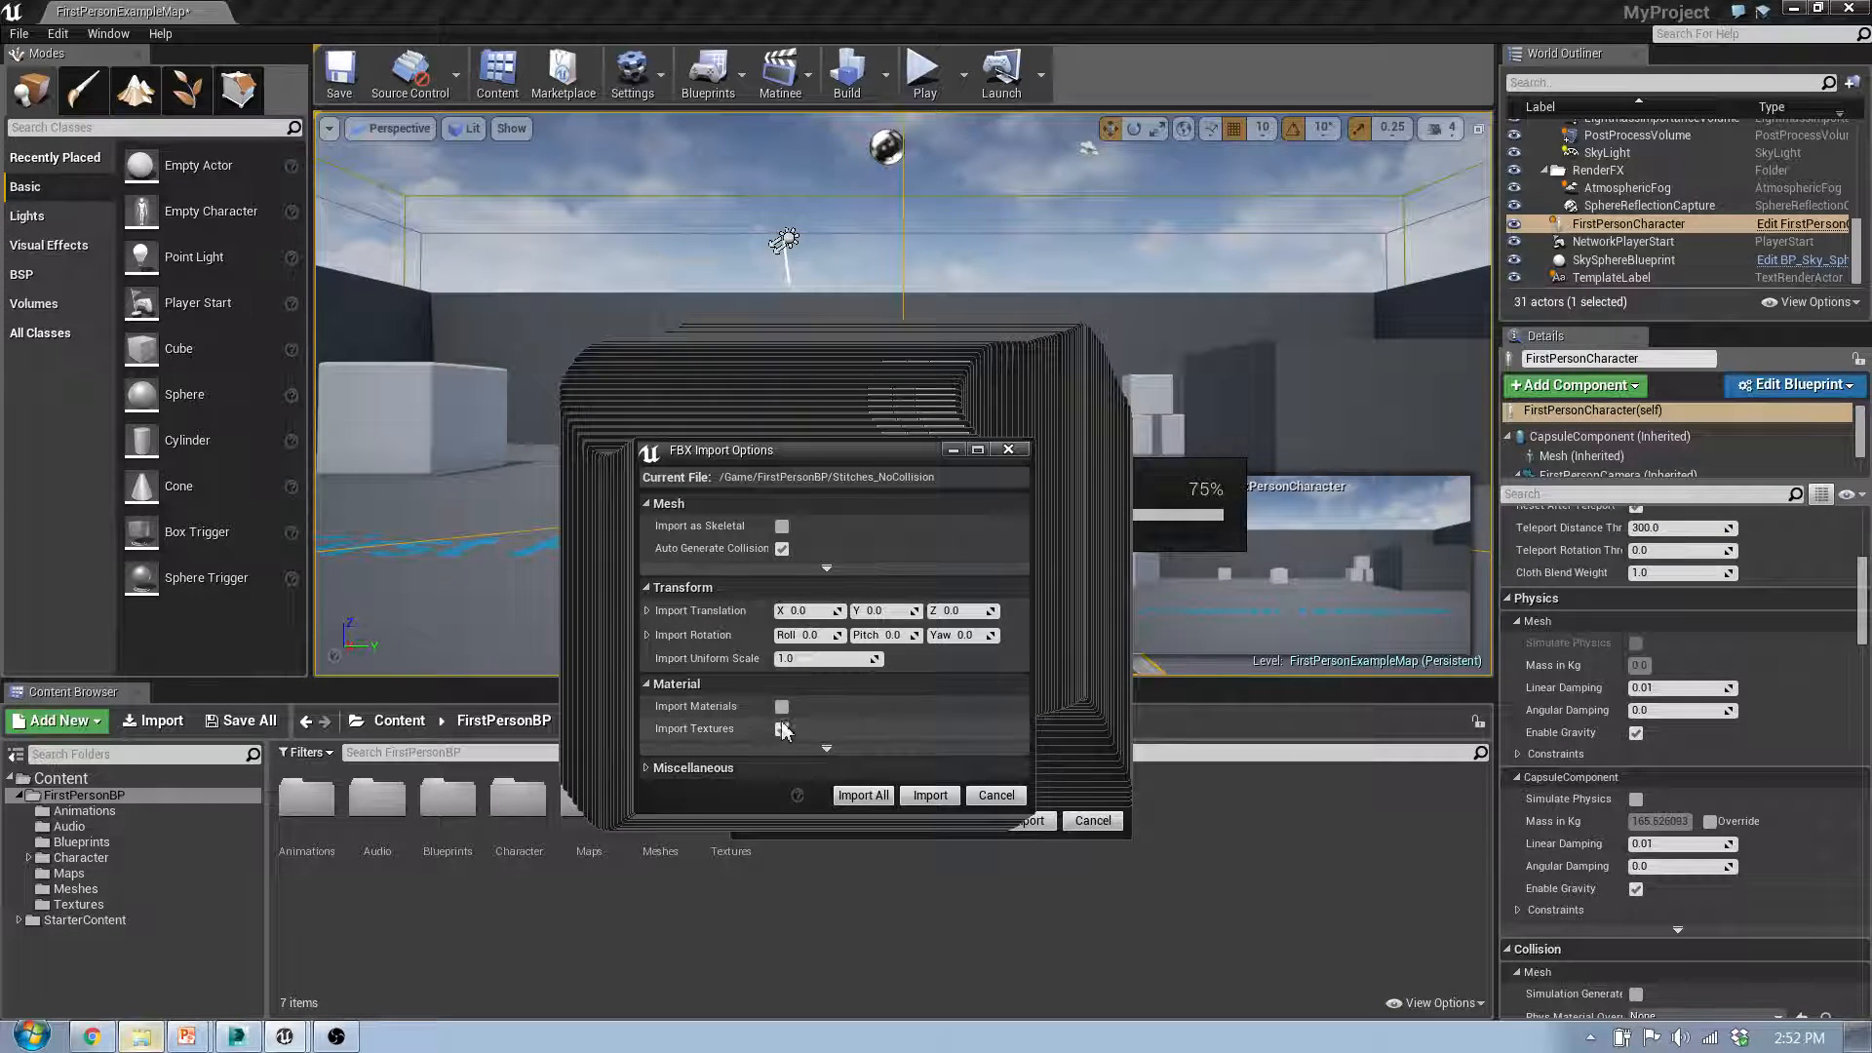
pyautogui.click(782, 730)
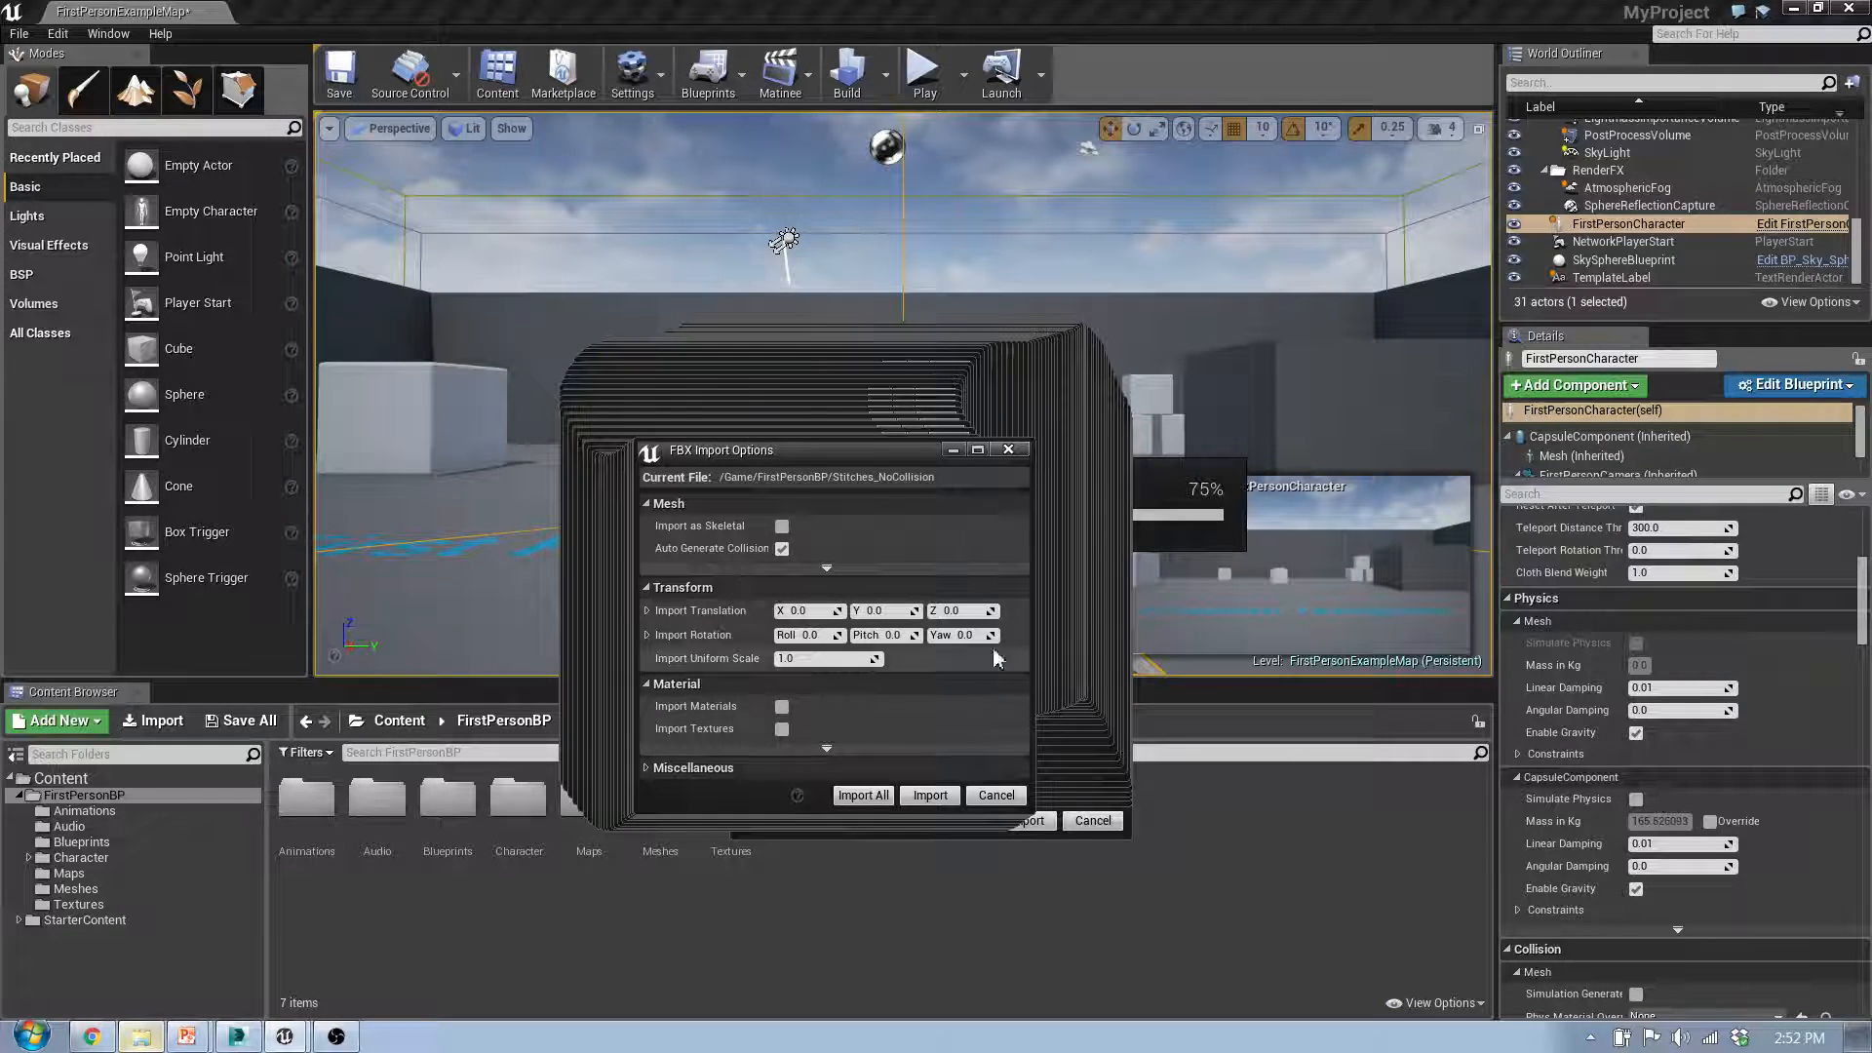
pyautogui.click(928, 794)
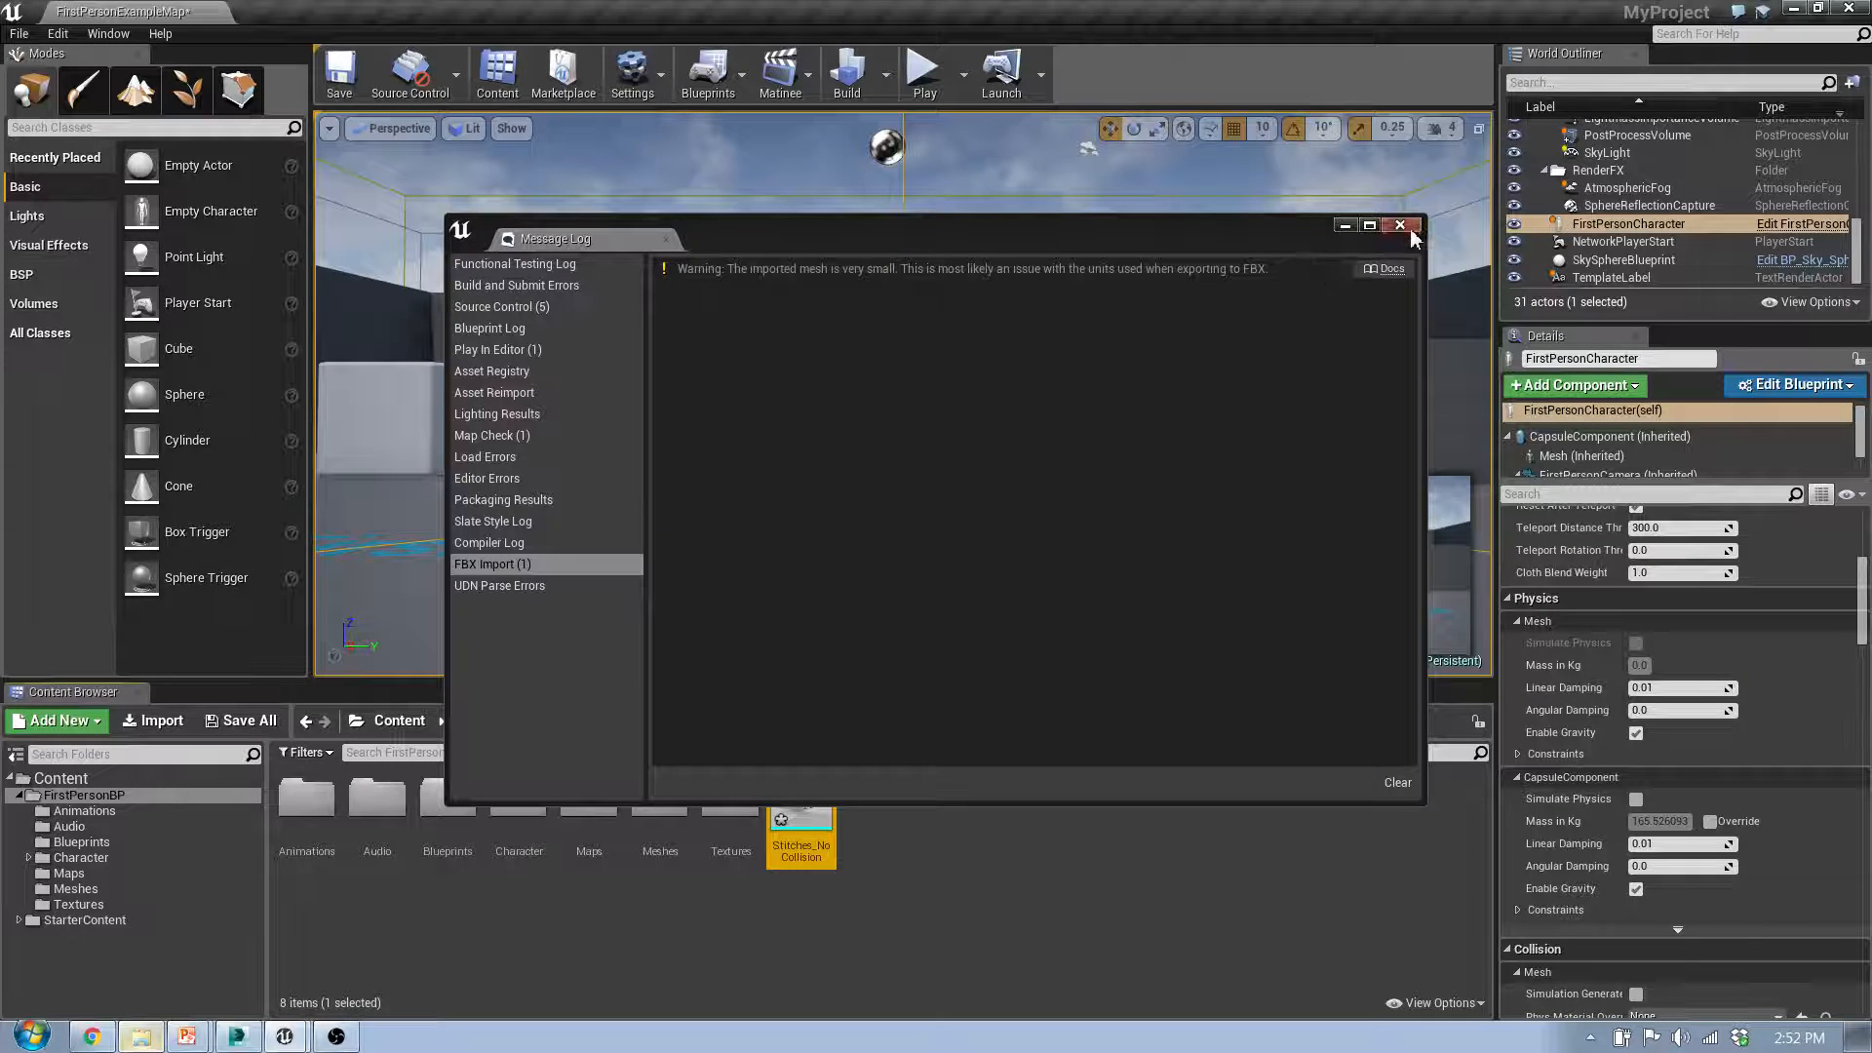
pyautogui.click(1397, 782)
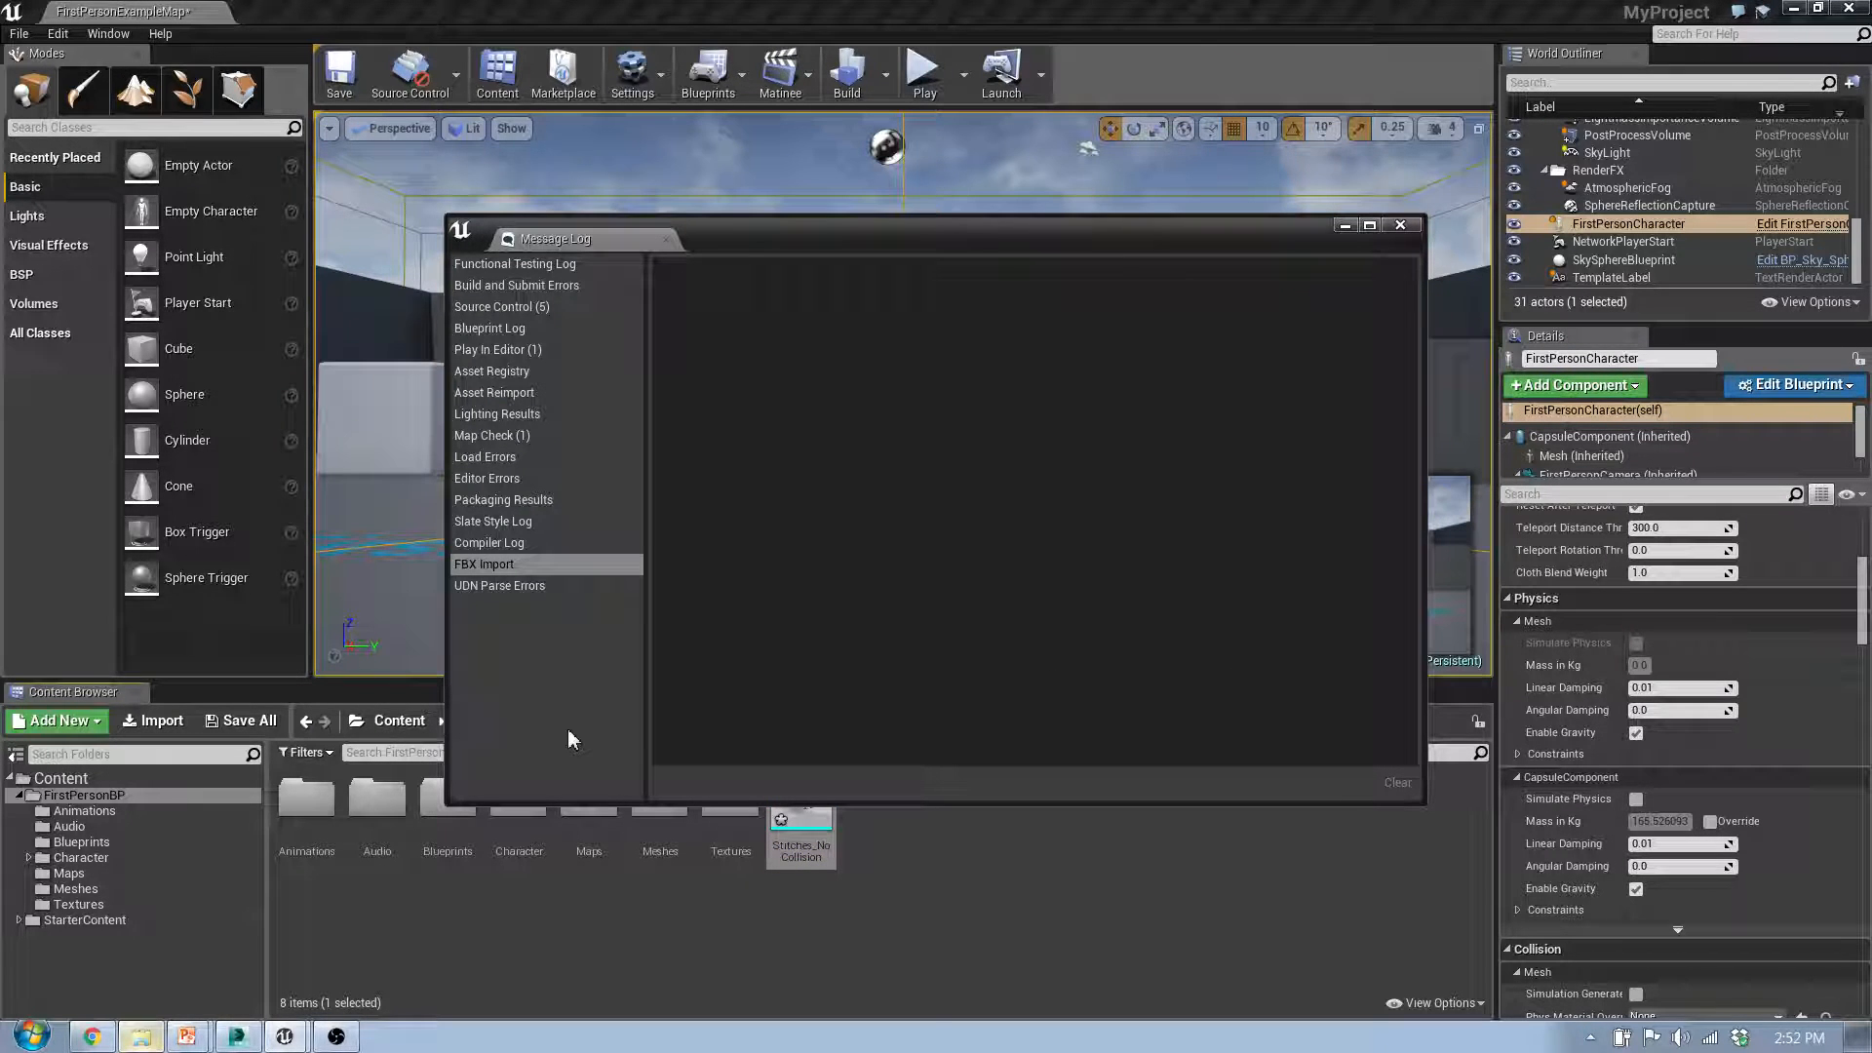
pyautogui.click(1400, 225)
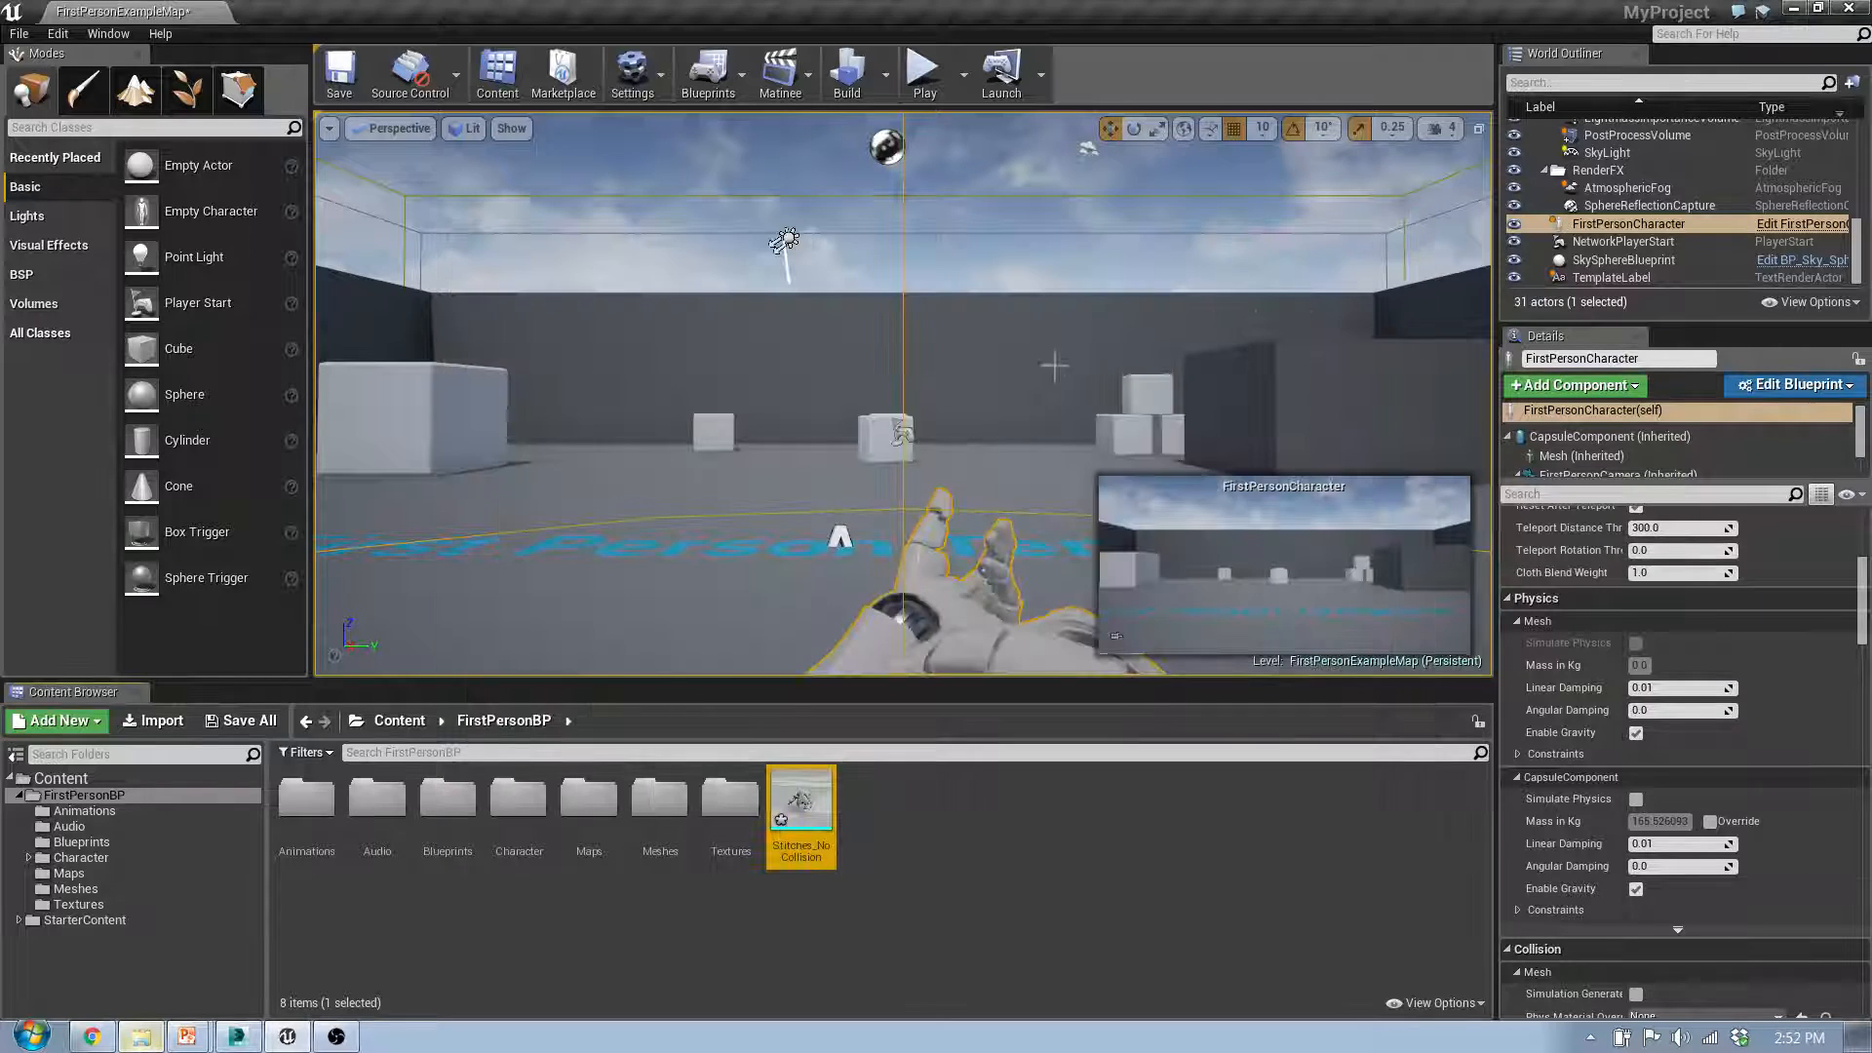
# Step: Open the Stitches_NoCollision static mesh, inspect its auto-generated collision hull up close and close the mesh editor
pyautogui.doubleClick(807, 817)
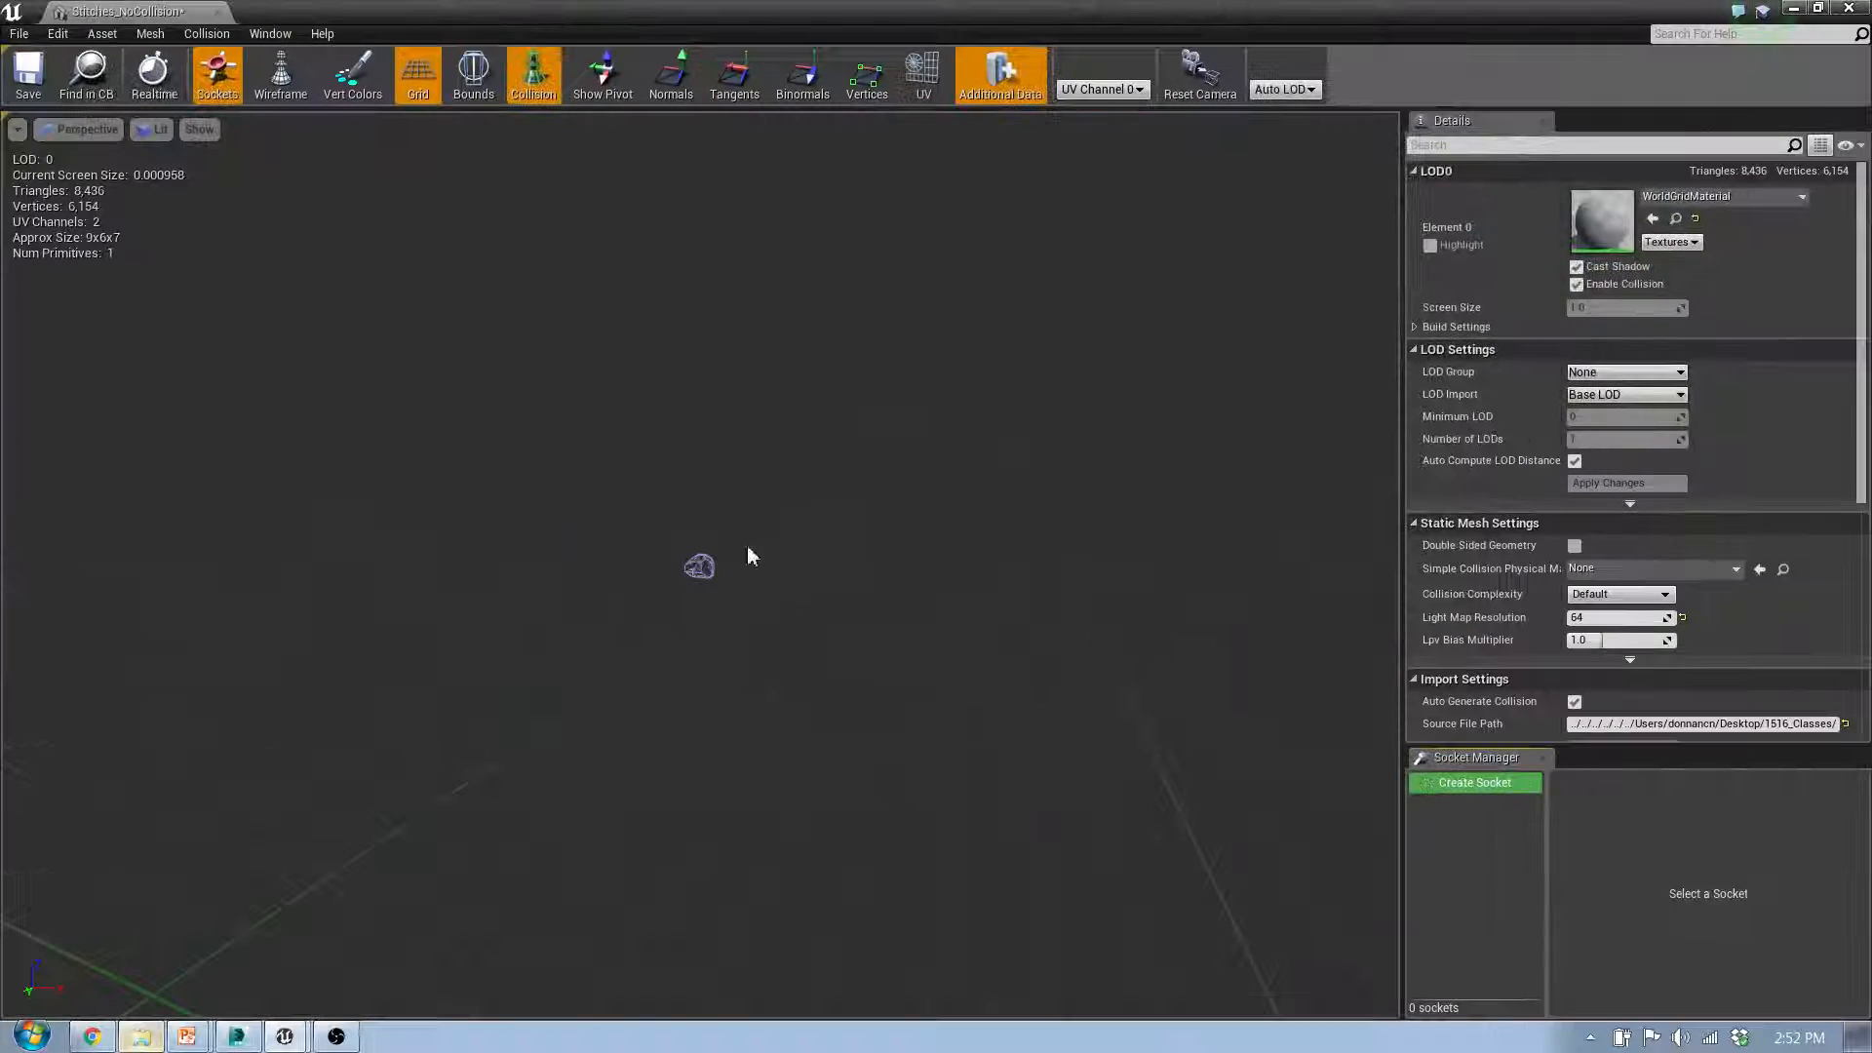
pyautogui.moveTo(627, 510)
pyautogui.mouseDown()
pyautogui.moveTo(727, 536)
pyautogui.moveTo(656, 539)
pyautogui.moveTo(652, 519)
pyautogui.mouseUp()
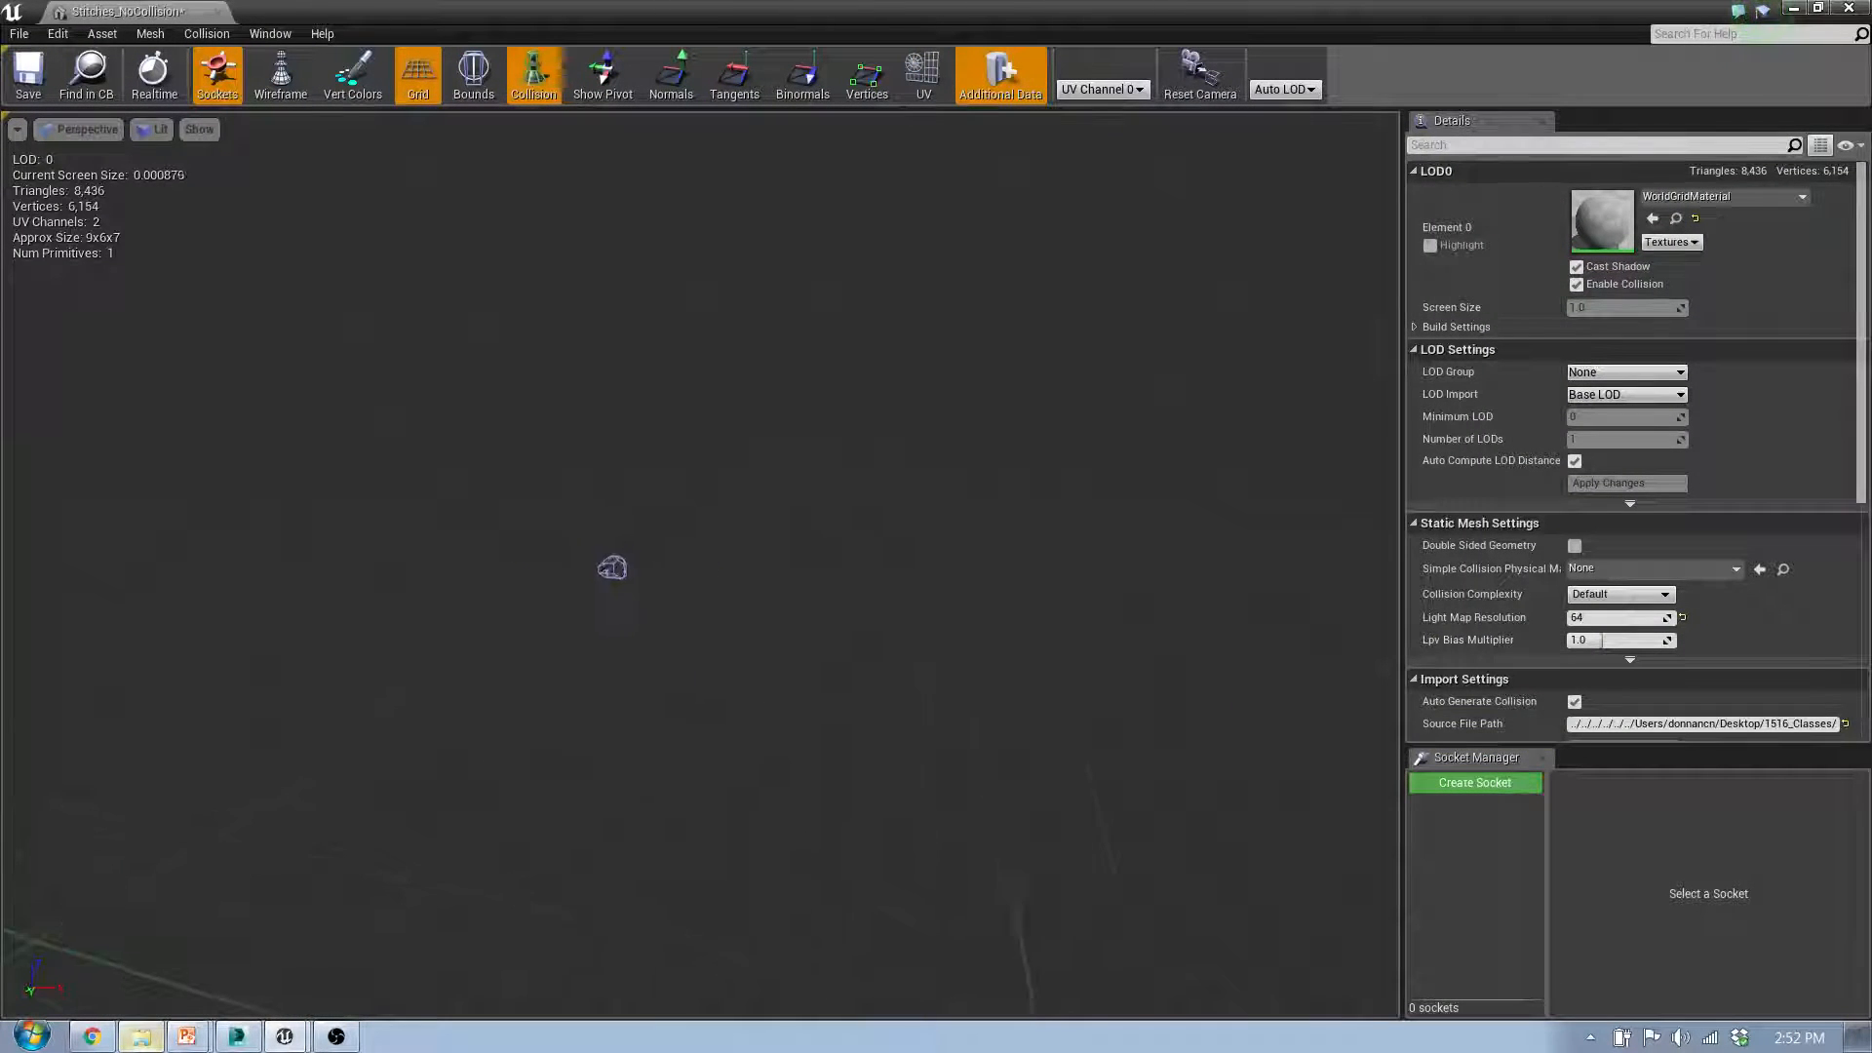
pyautogui.moveTo(652, 519)
pyautogui.mouseDown(button='right')
pyautogui.moveTo(622, 439)
pyautogui.moveTo(621, 496)
pyautogui.moveTo(596, 468)
pyautogui.moveTo(655, 488)
pyautogui.moveTo(624, 546)
pyautogui.moveTo(682, 488)
pyautogui.moveTo(649, 526)
pyautogui.moveTo(600, 483)
pyautogui.moveTo(649, 463)
pyautogui.moveTo(633, 502)
pyautogui.mouseUp(button='right')
pyautogui.press('w')
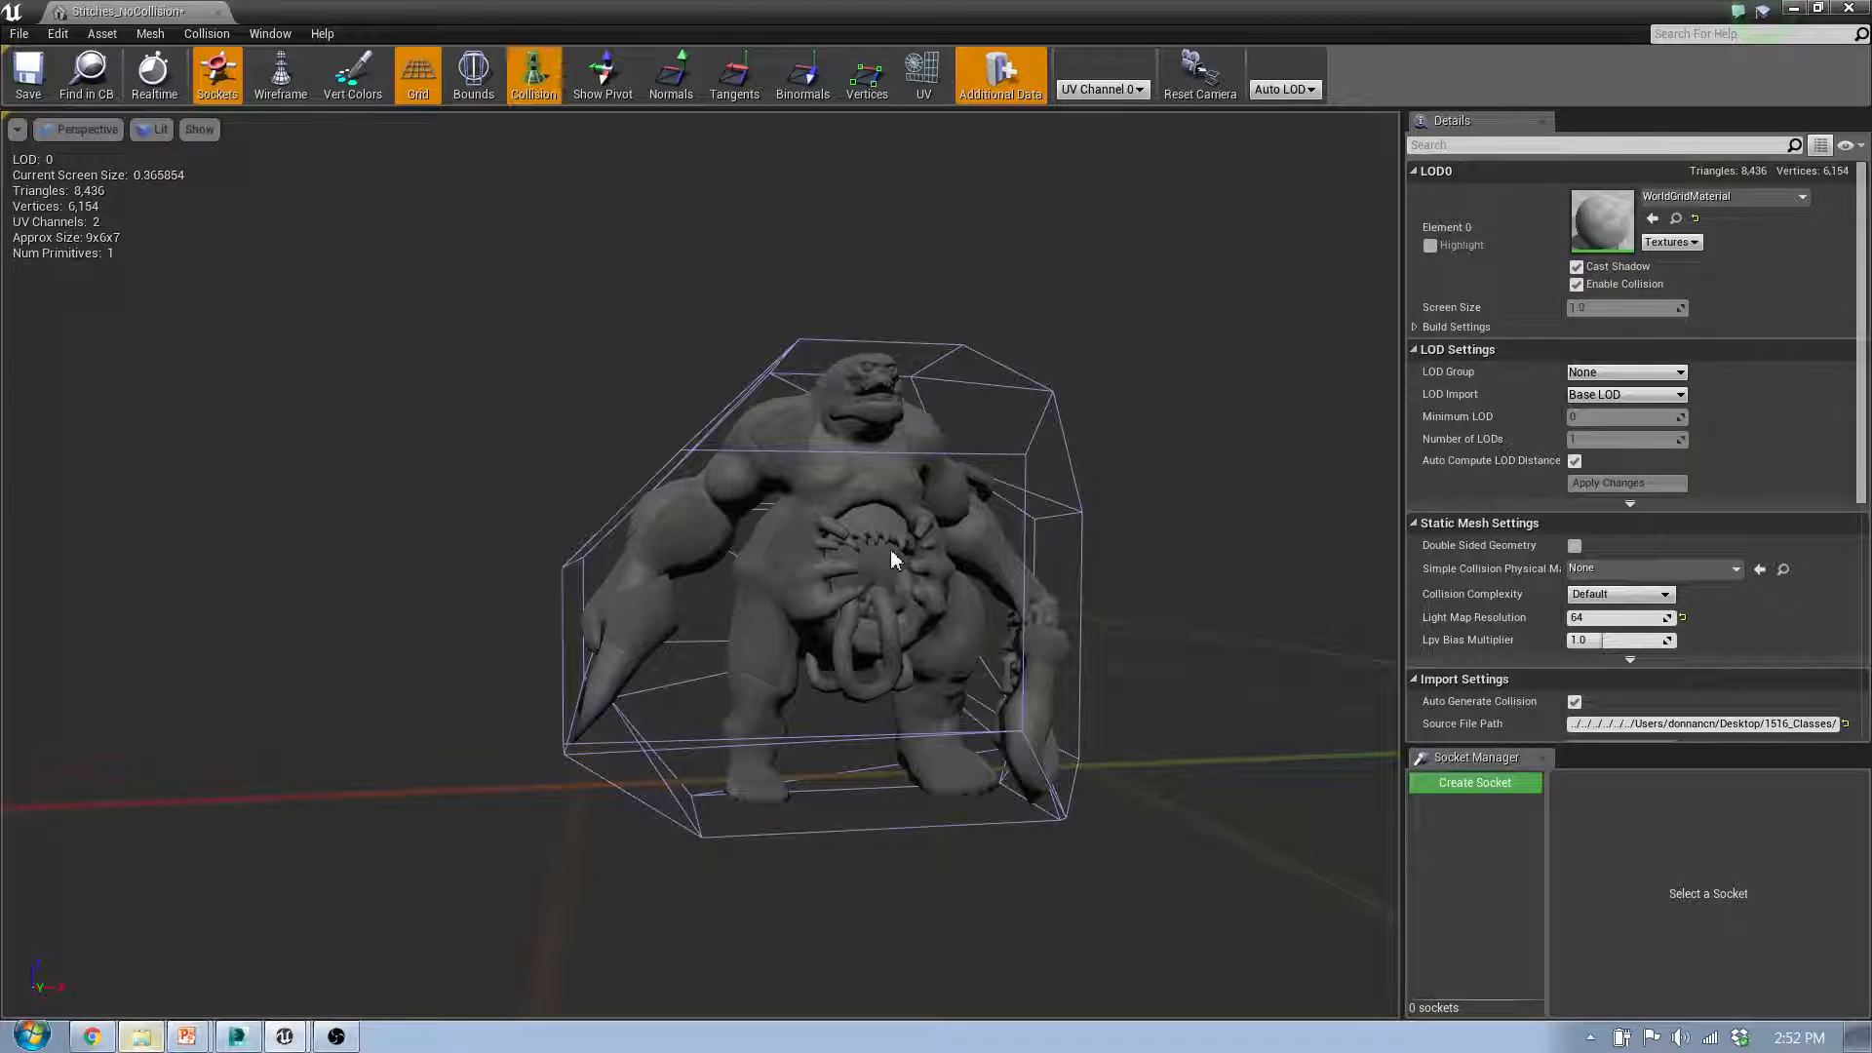
pyautogui.click(1850, 12)
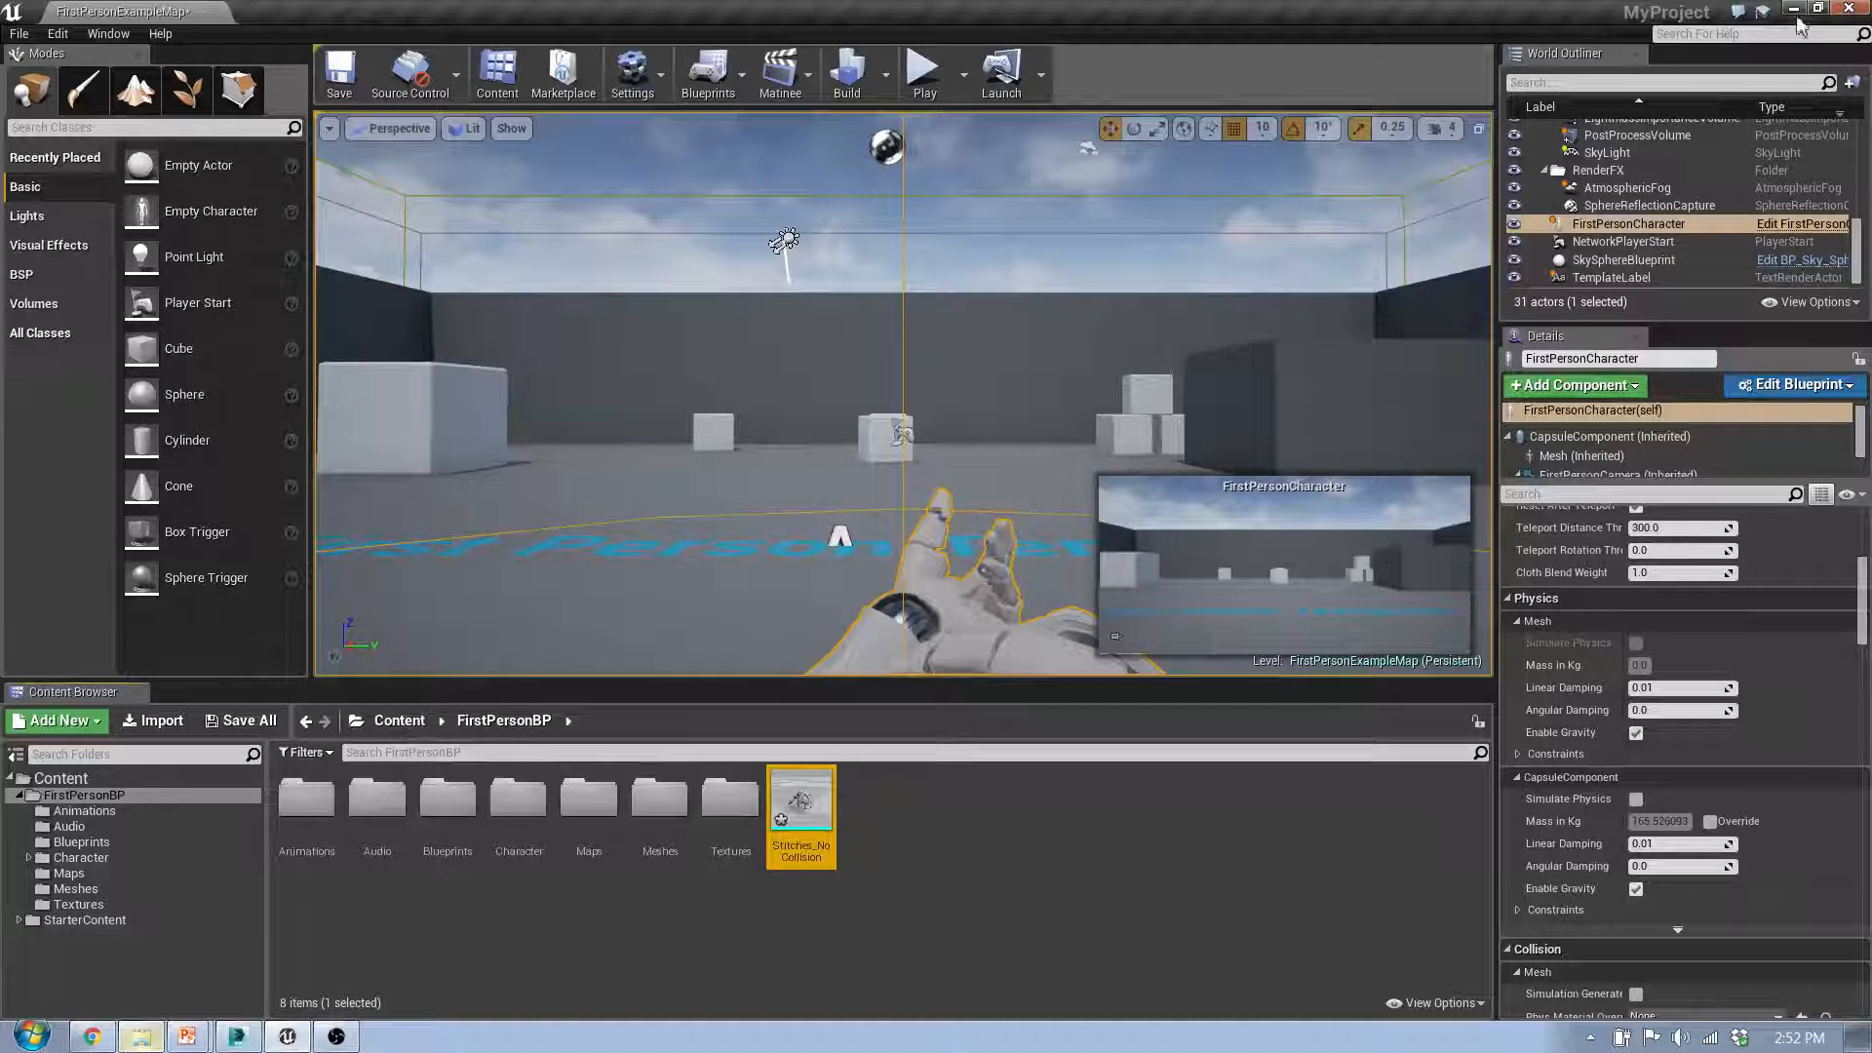
# Step: Delete the Stitches_NoCollision static mesh from the FirstPersonBP content folder
pyautogui.rightClick(813, 822)
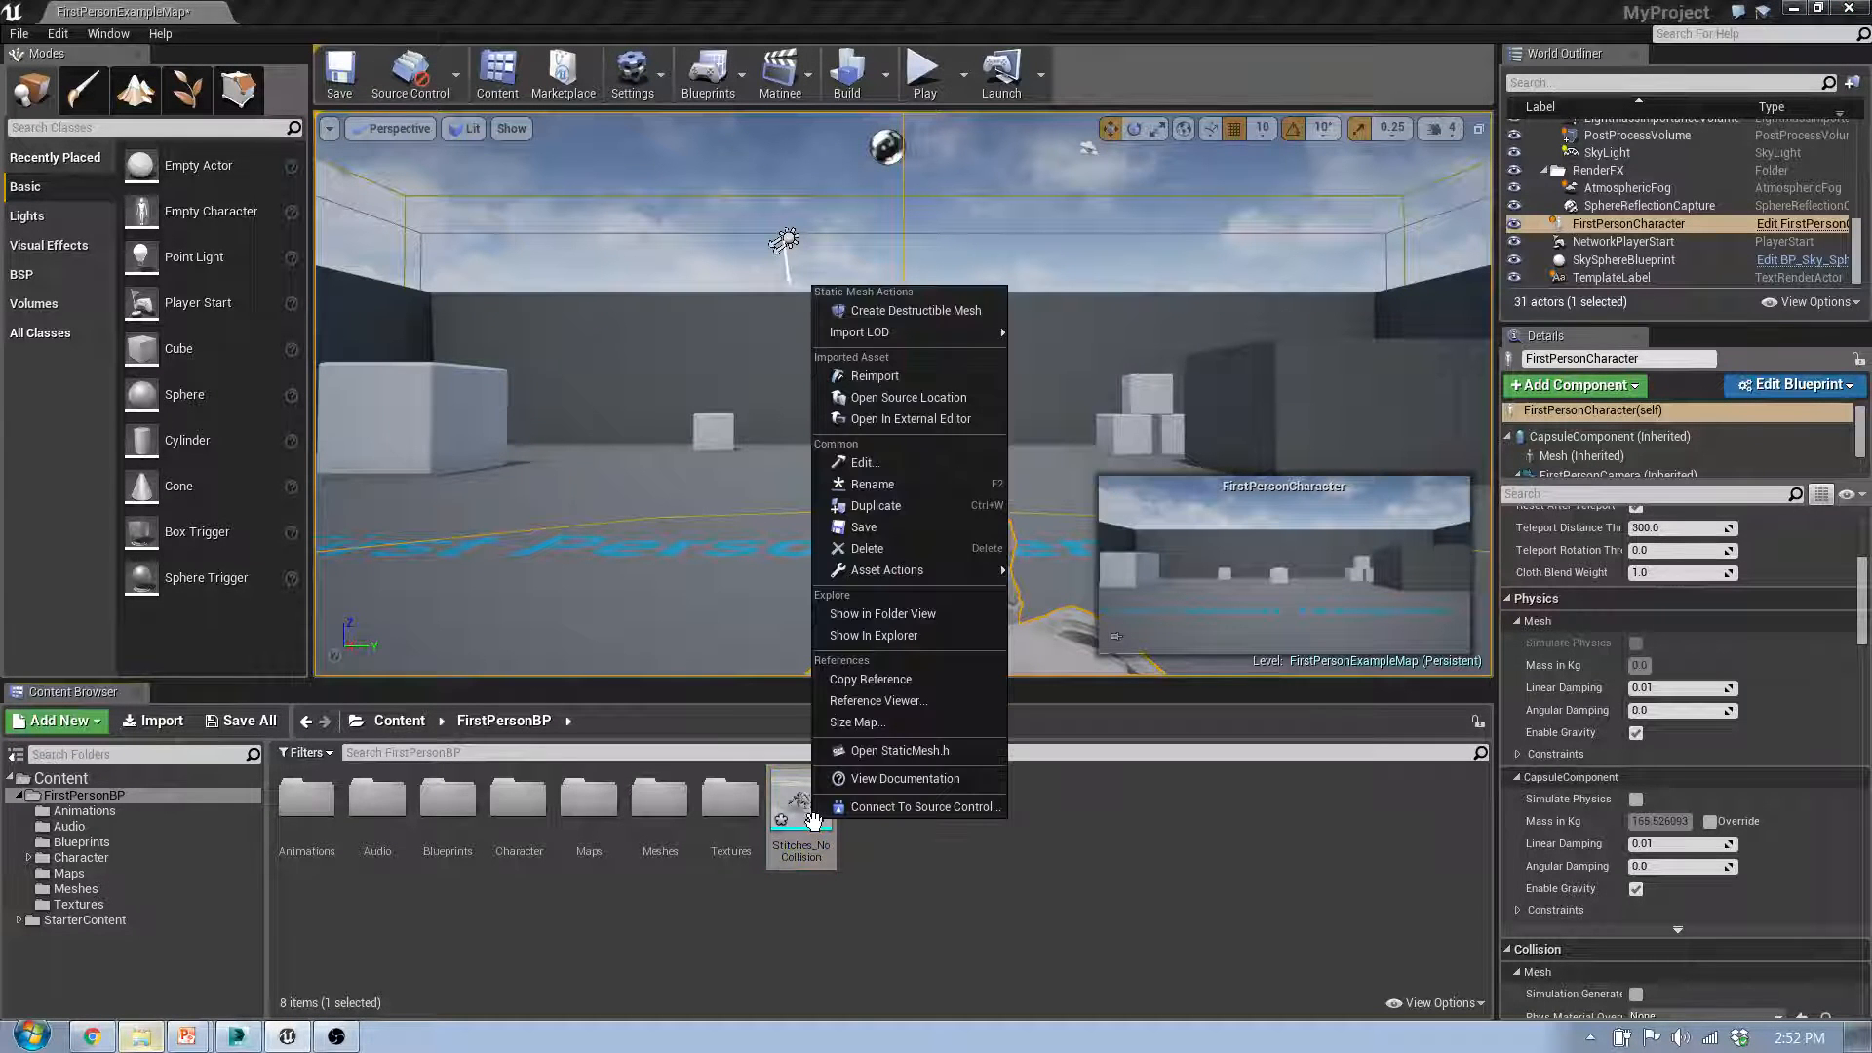
pyautogui.click(917, 549)
pyautogui.click(864, 833)
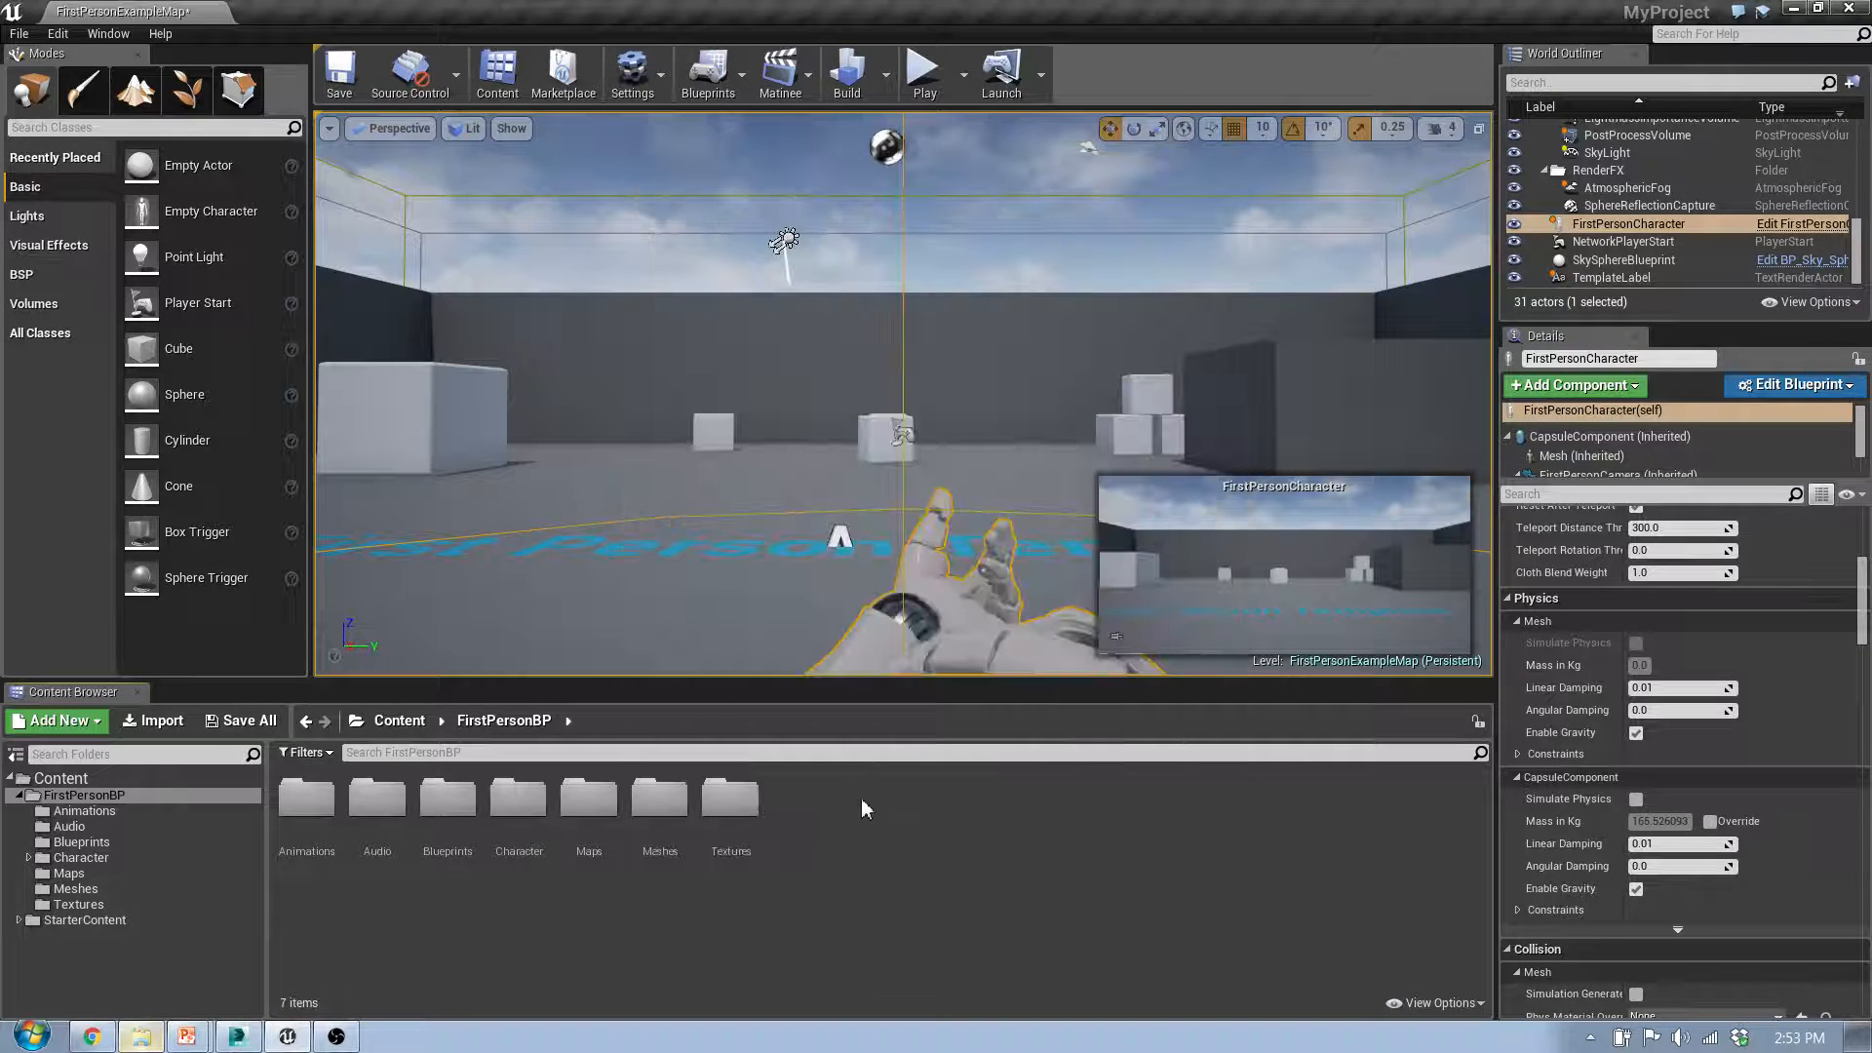
# Step: Import the Stitches_NoCollision FBX into FirstPersonBP again with Auto Generate Collision disabled, and dismiss the message log
pyautogui.moveTo(0, 575); pyautogui.dragTo(948, 859)
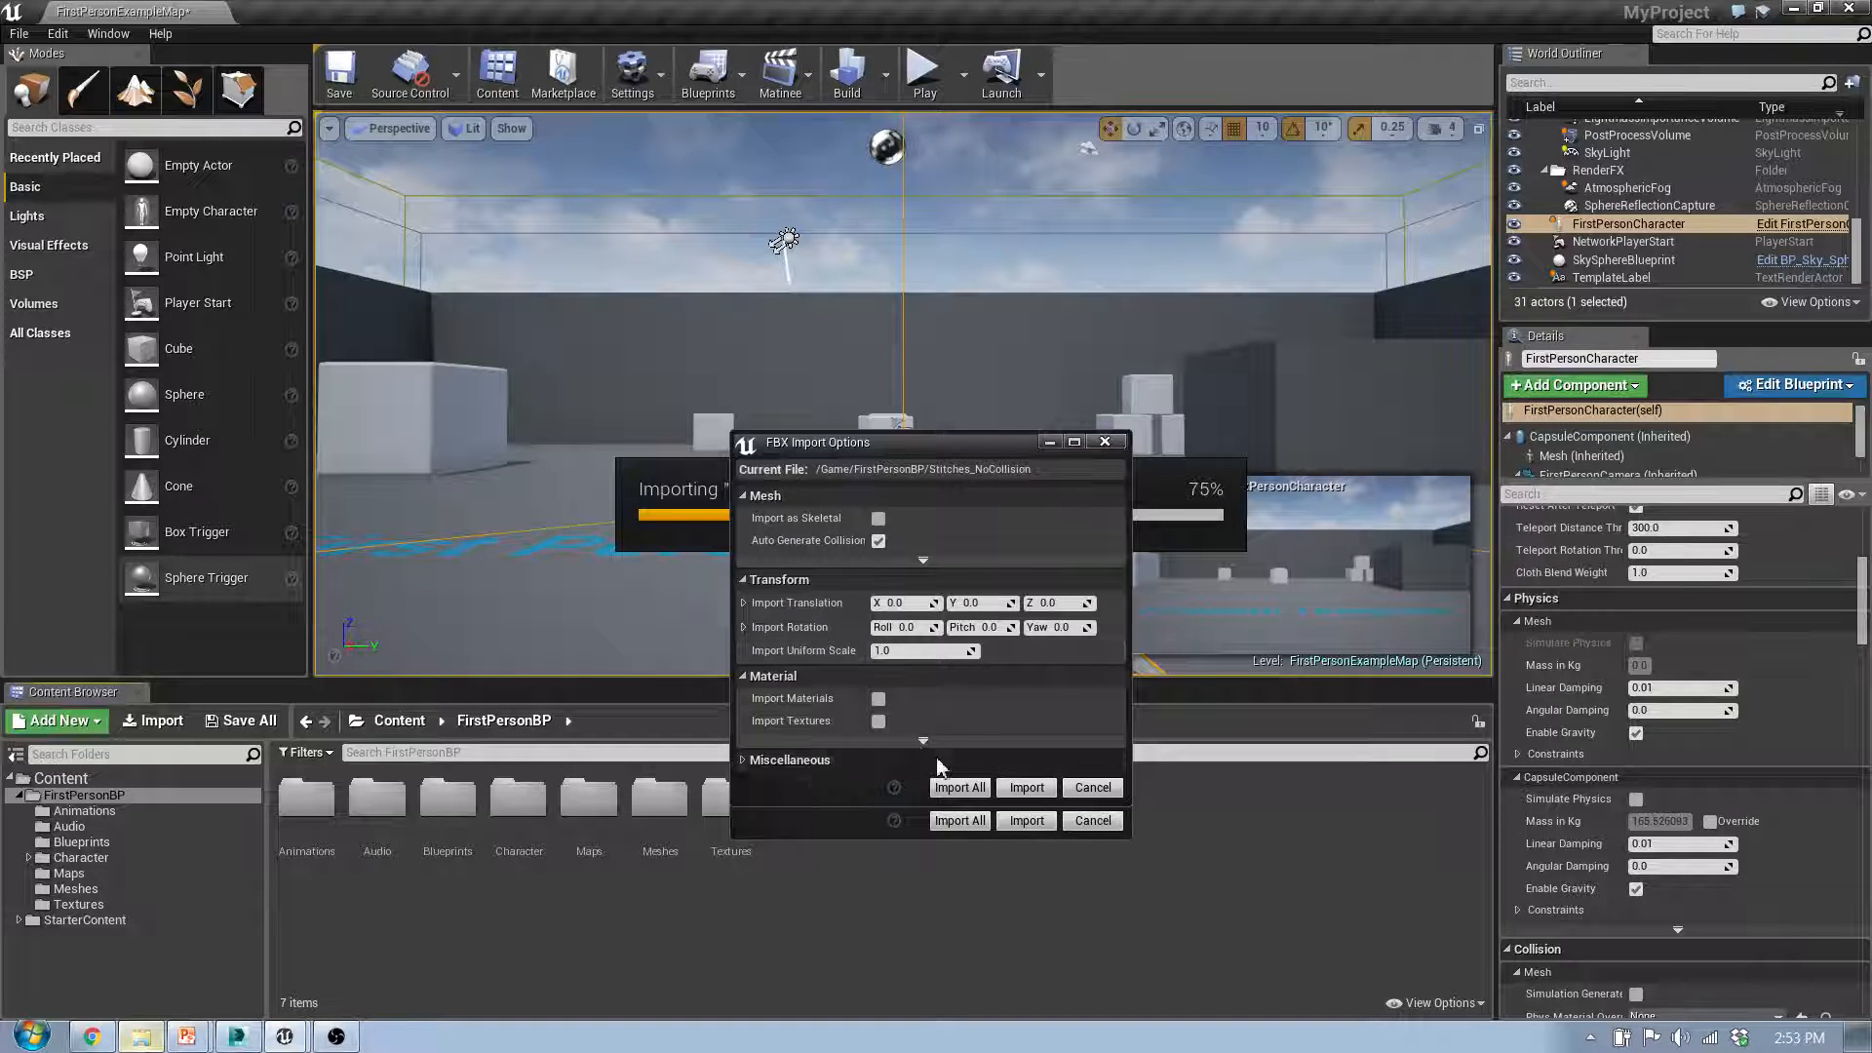
pyautogui.click(924, 741)
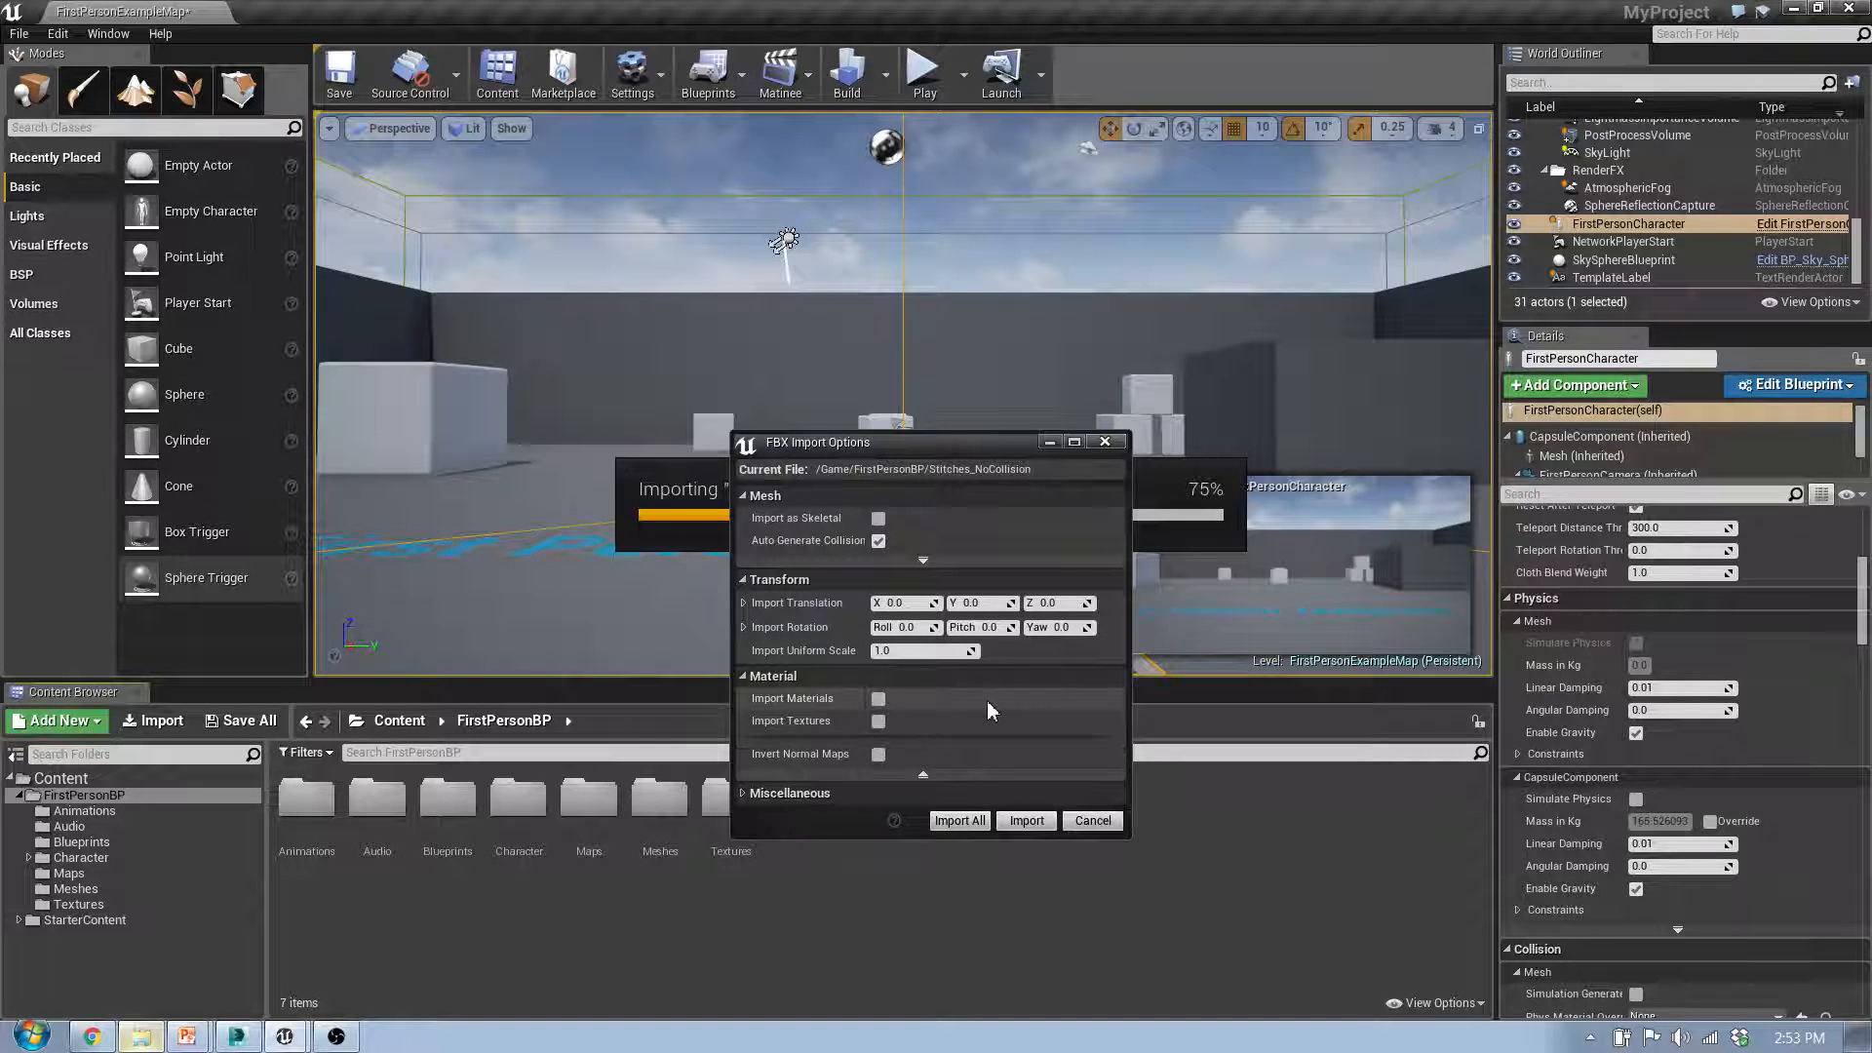
pyautogui.click(793, 792)
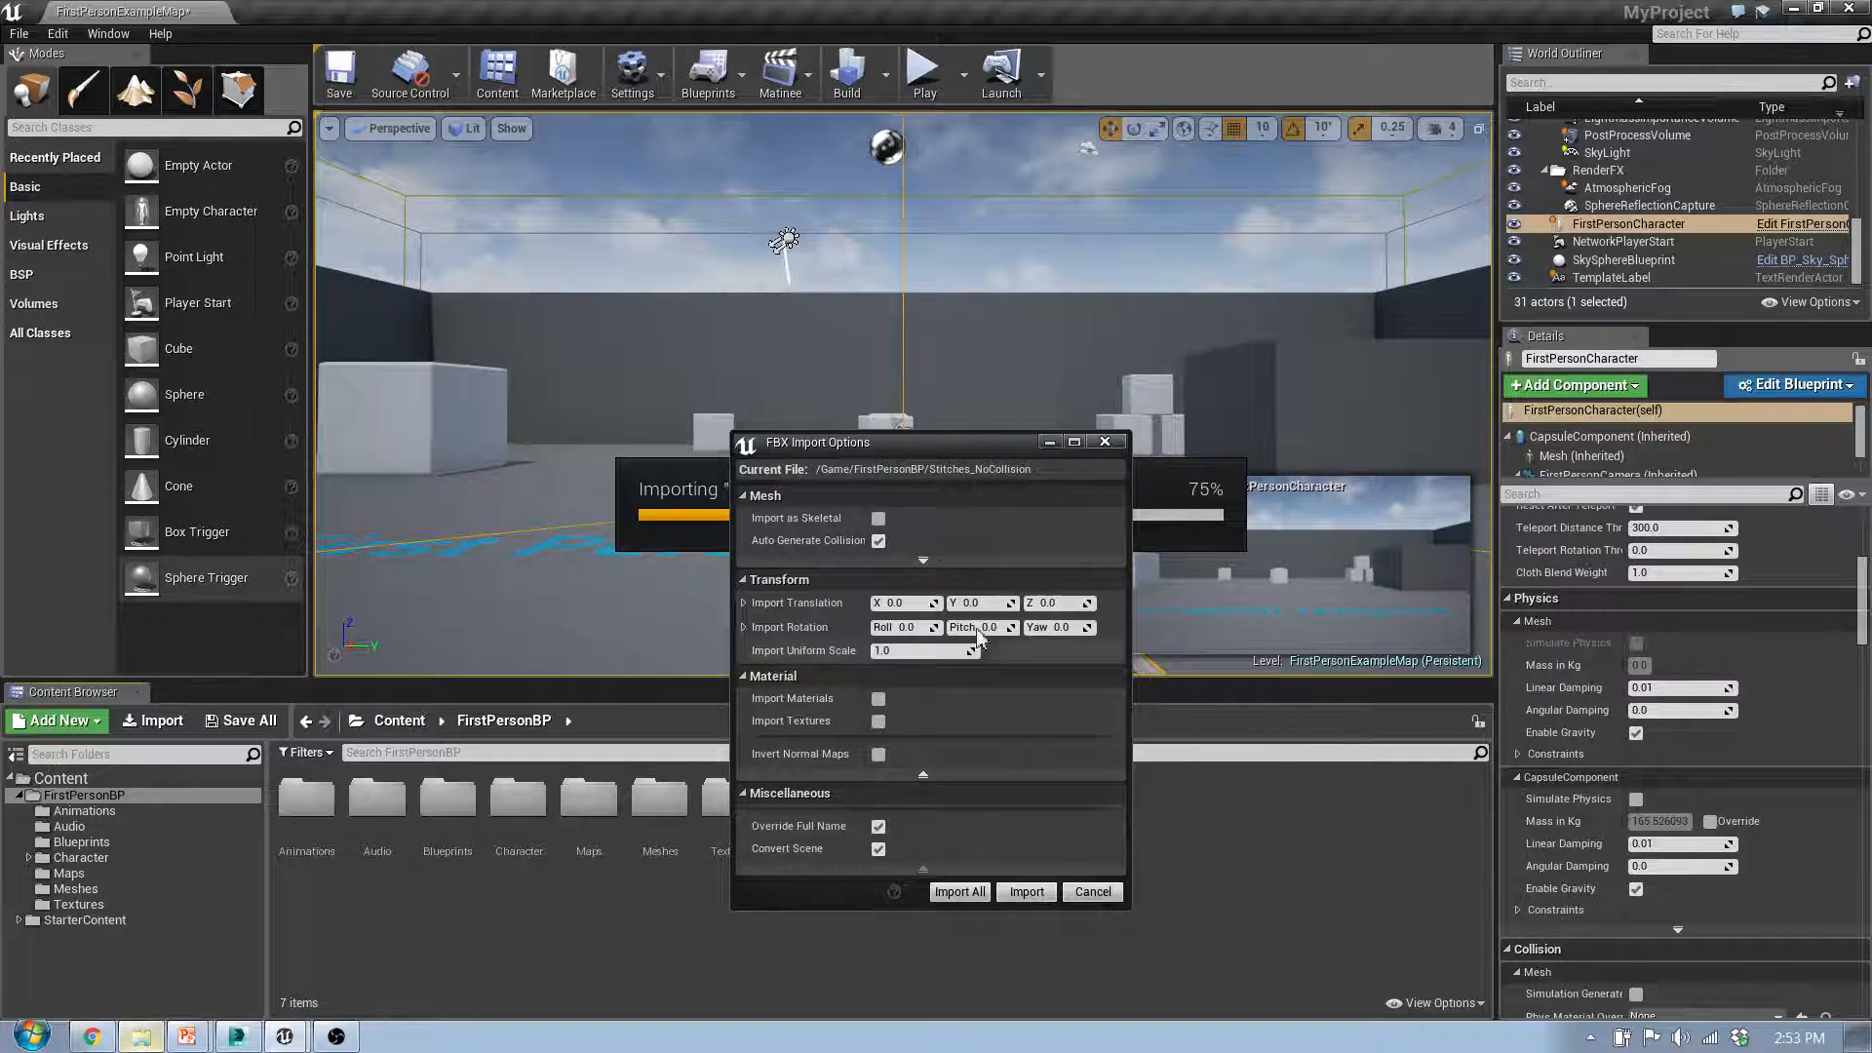
pyautogui.click(878, 542)
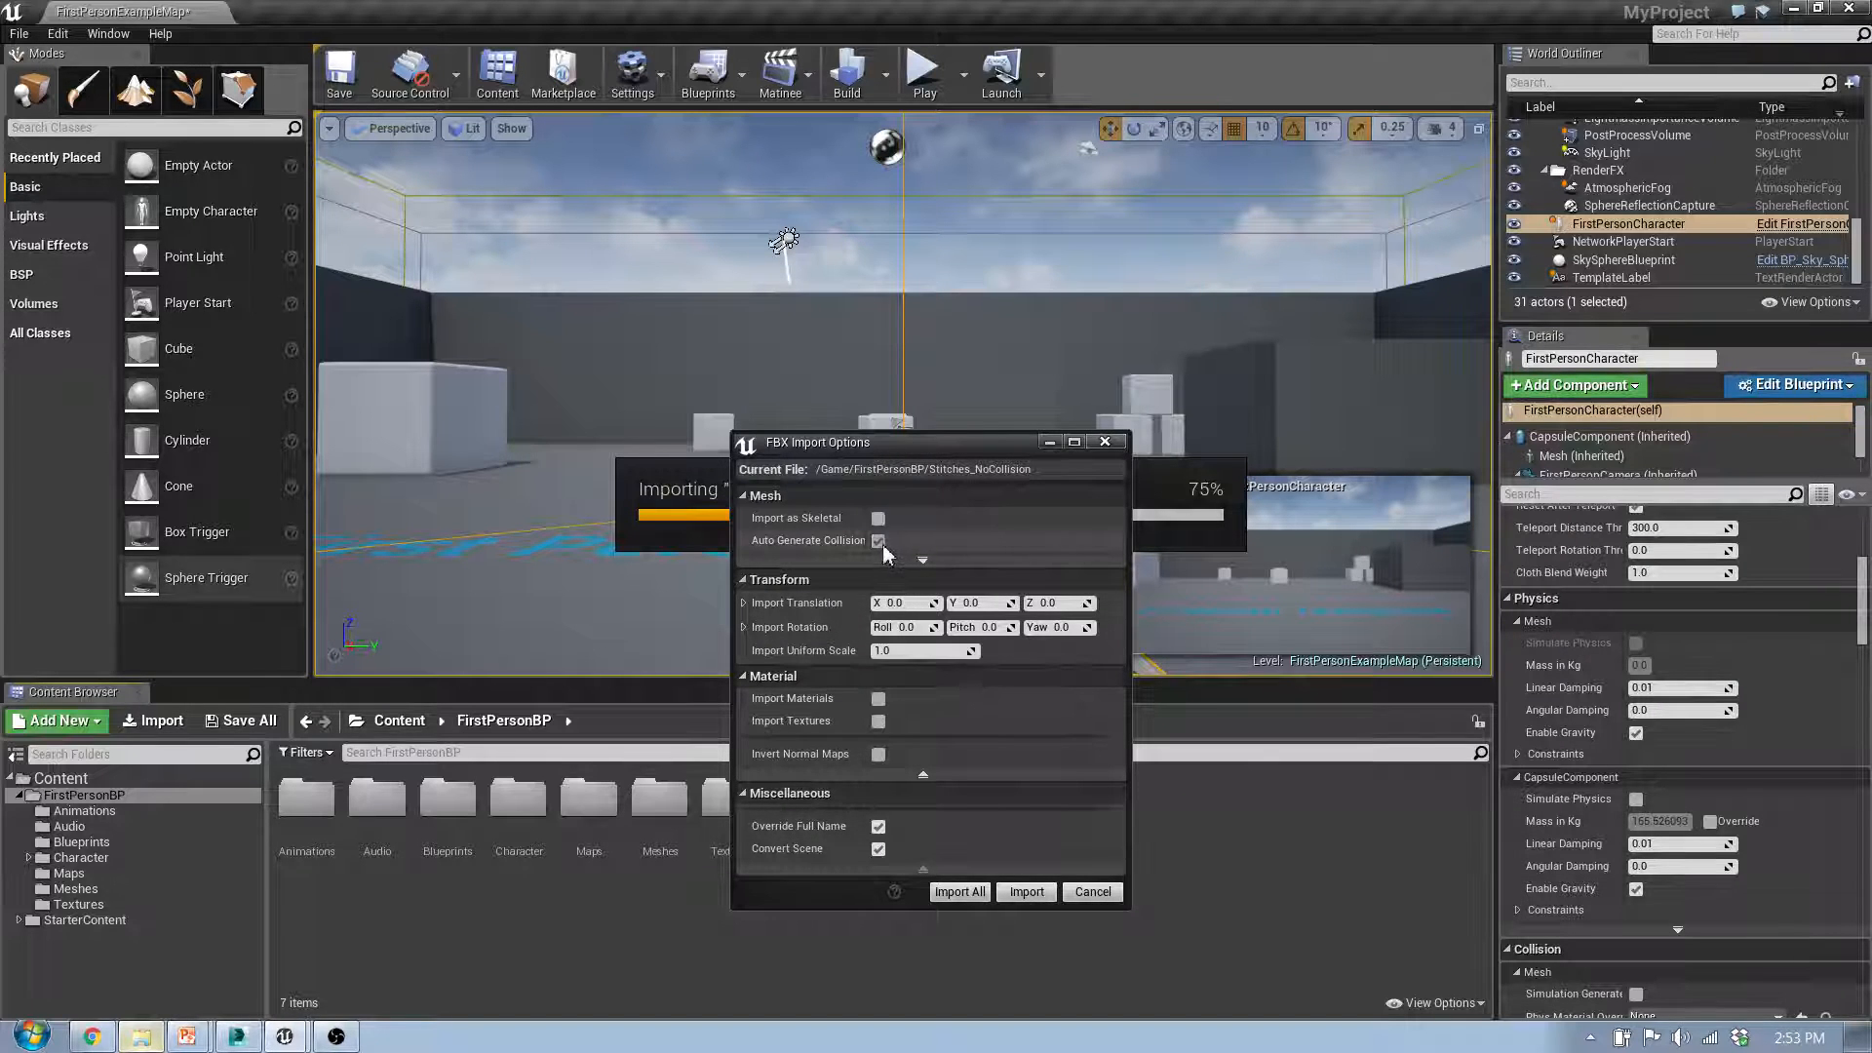
pyautogui.click(879, 542)
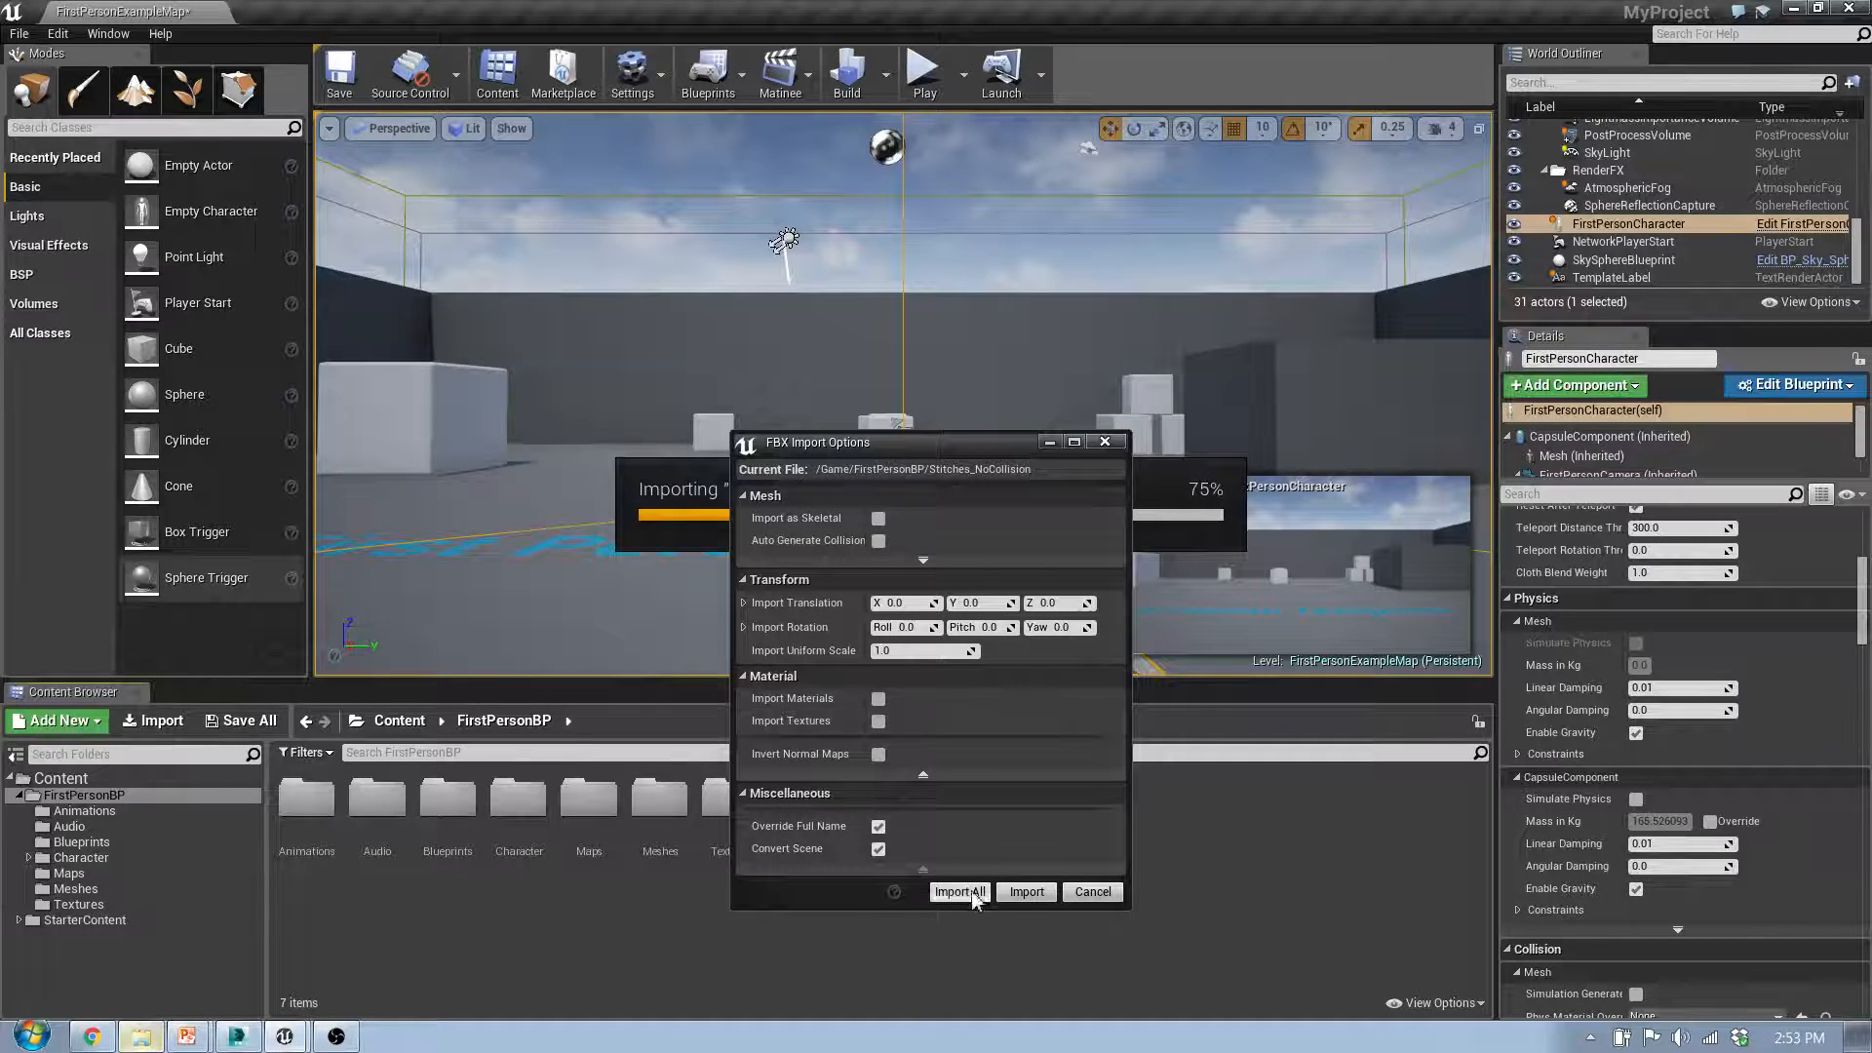
pyautogui.click(1027, 891)
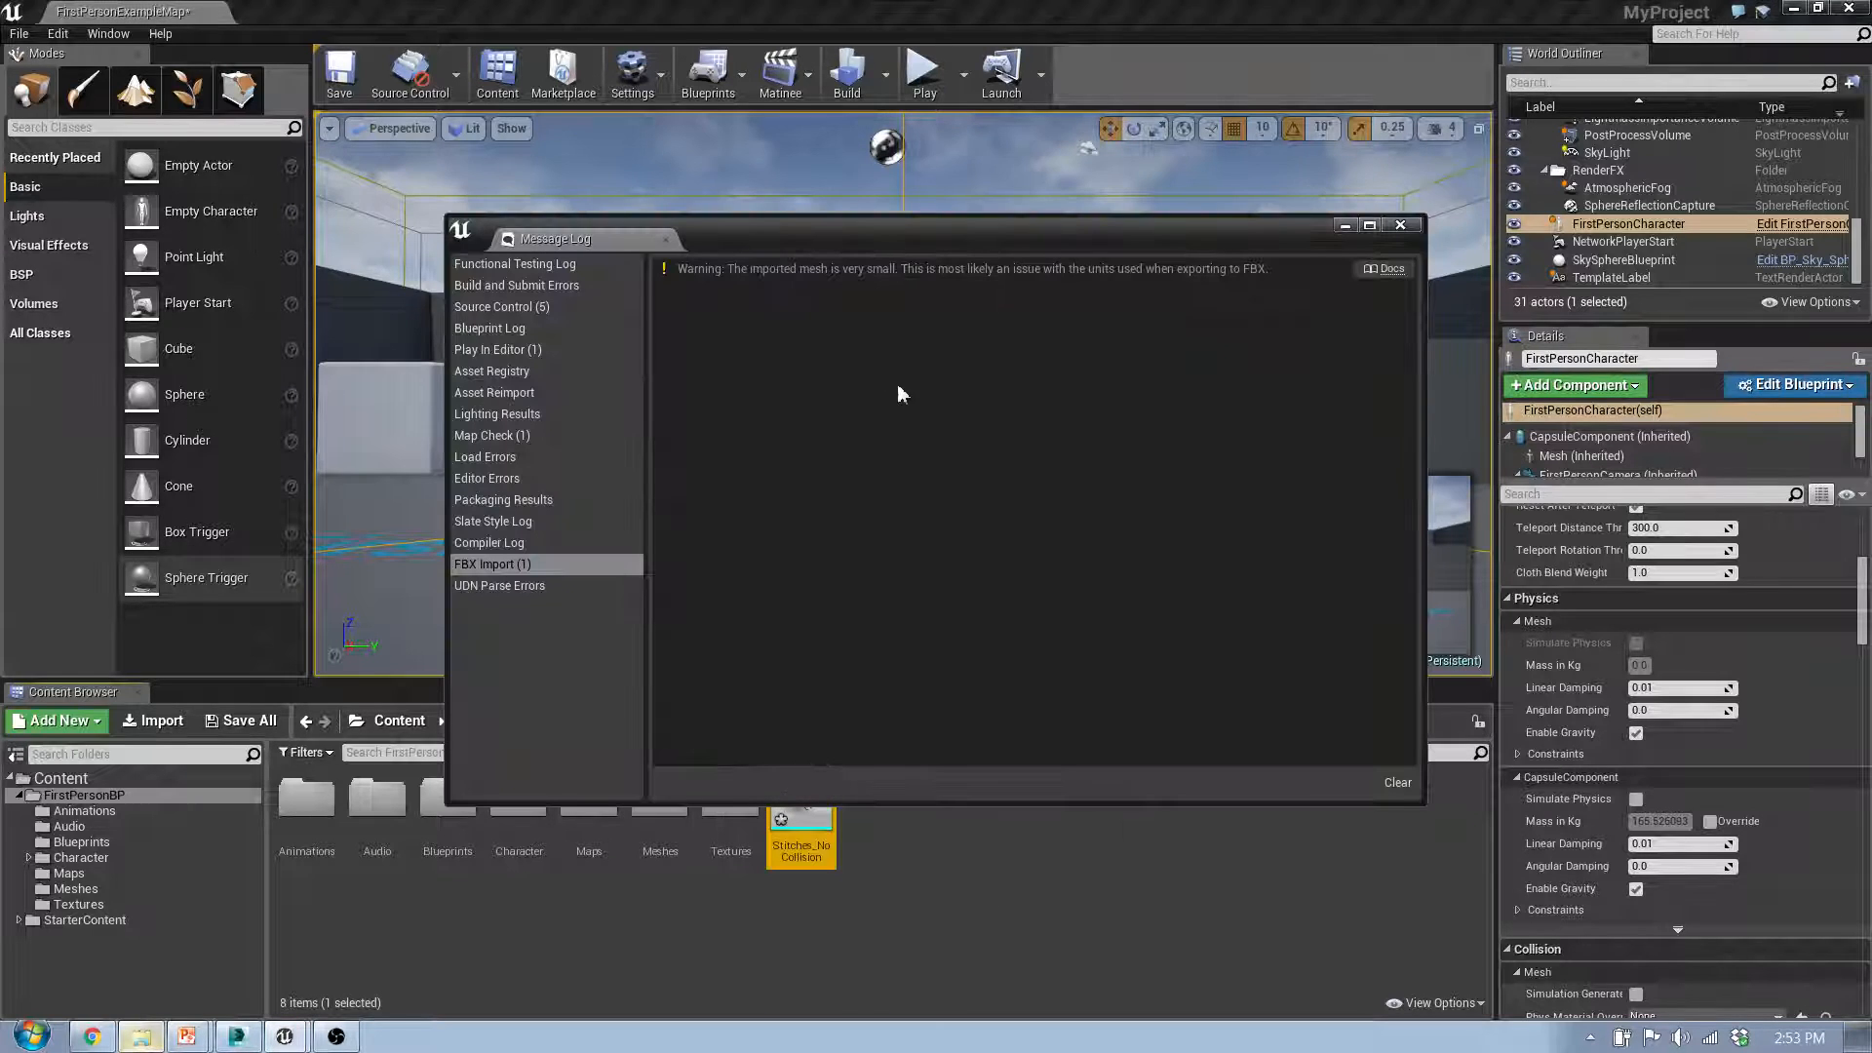
pyautogui.click(1400, 224)
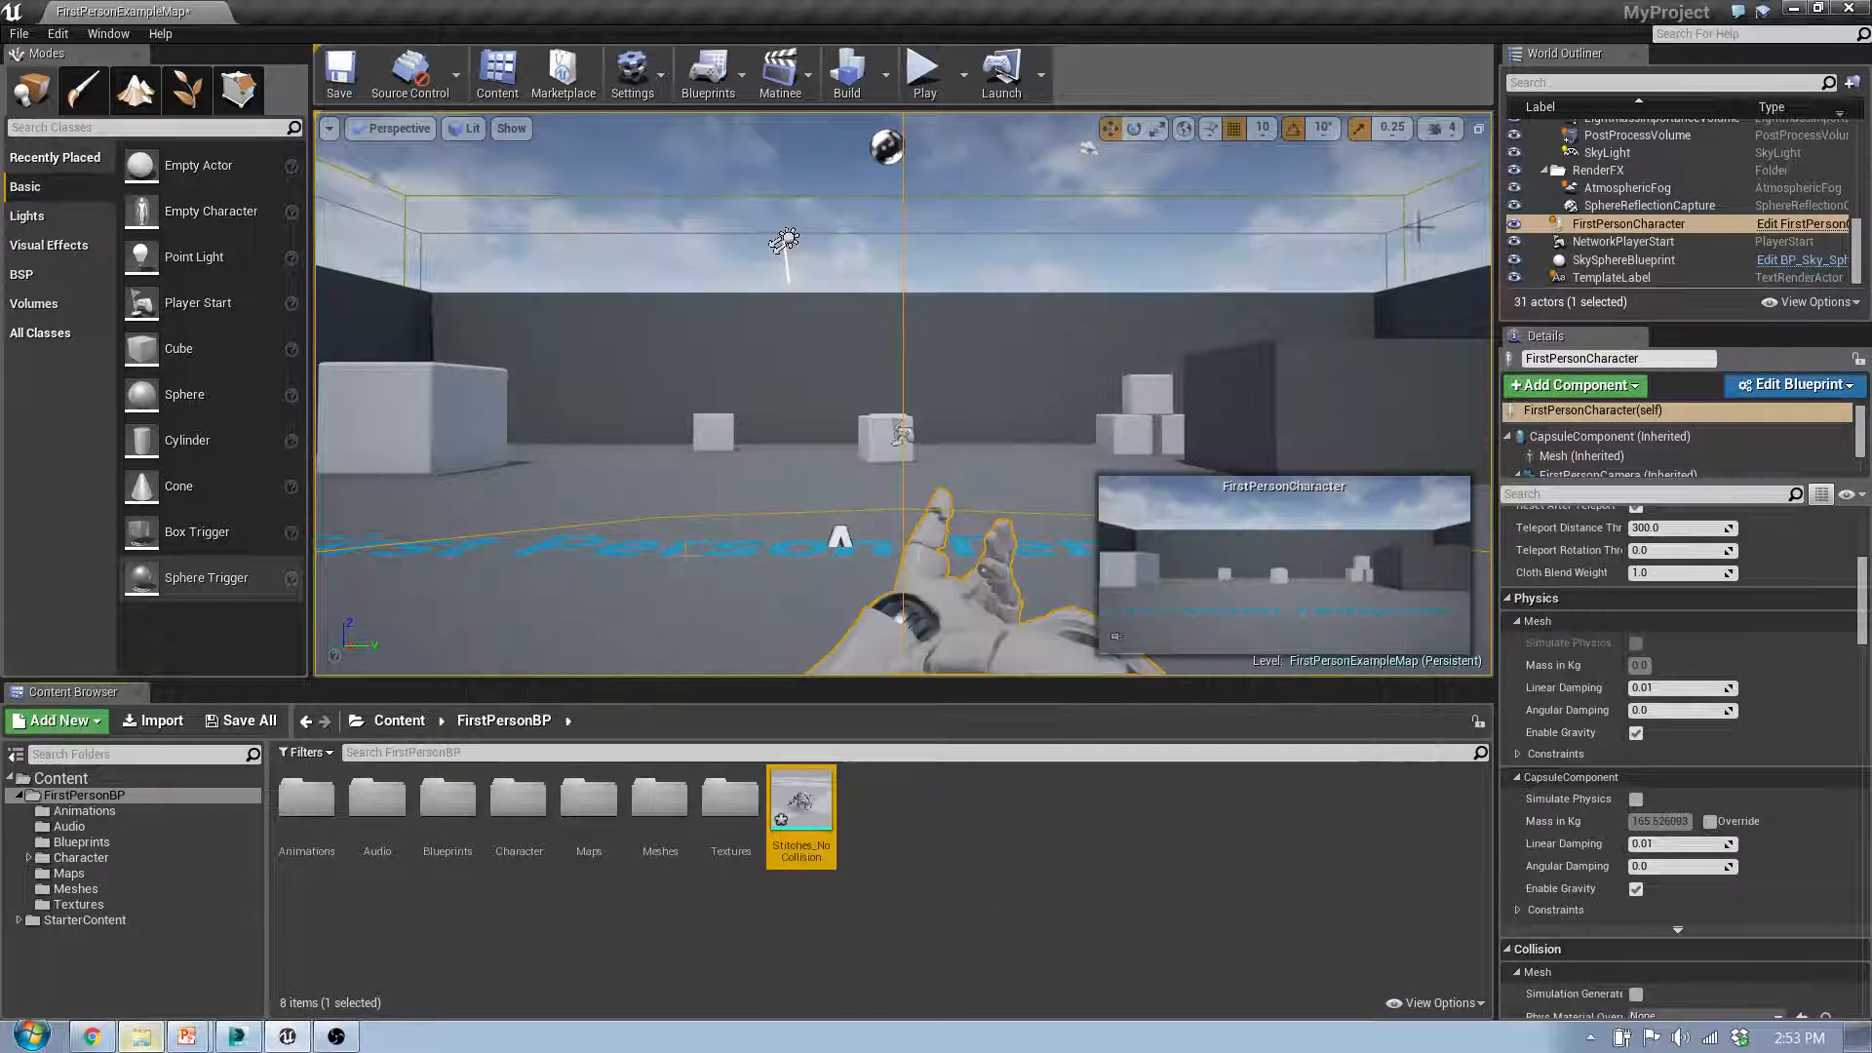
# Step: Place the Stitches_NoCollision mesh on the level floor in front of the first-person character and scale it up uniformly to character size
pyautogui.moveTo(800, 809); pyautogui.dragTo(775, 536)
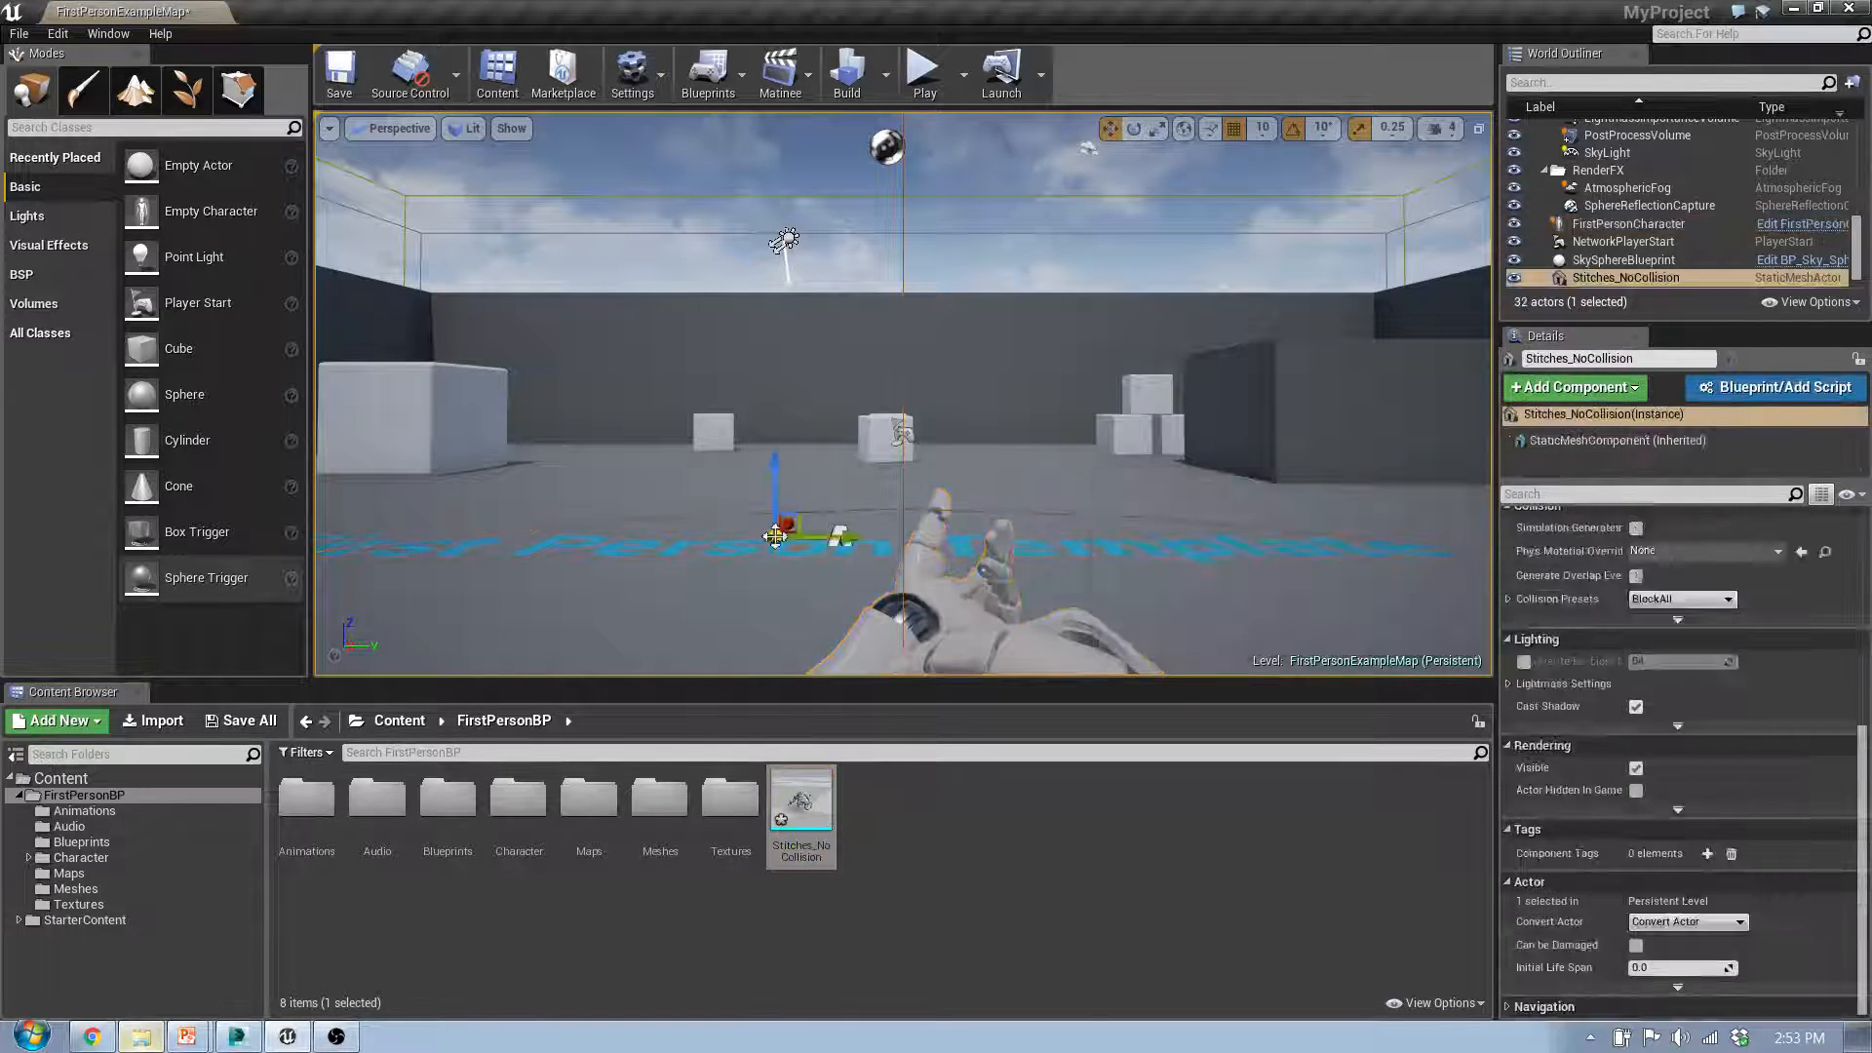
pyautogui.press('e')
pyautogui.press('r')
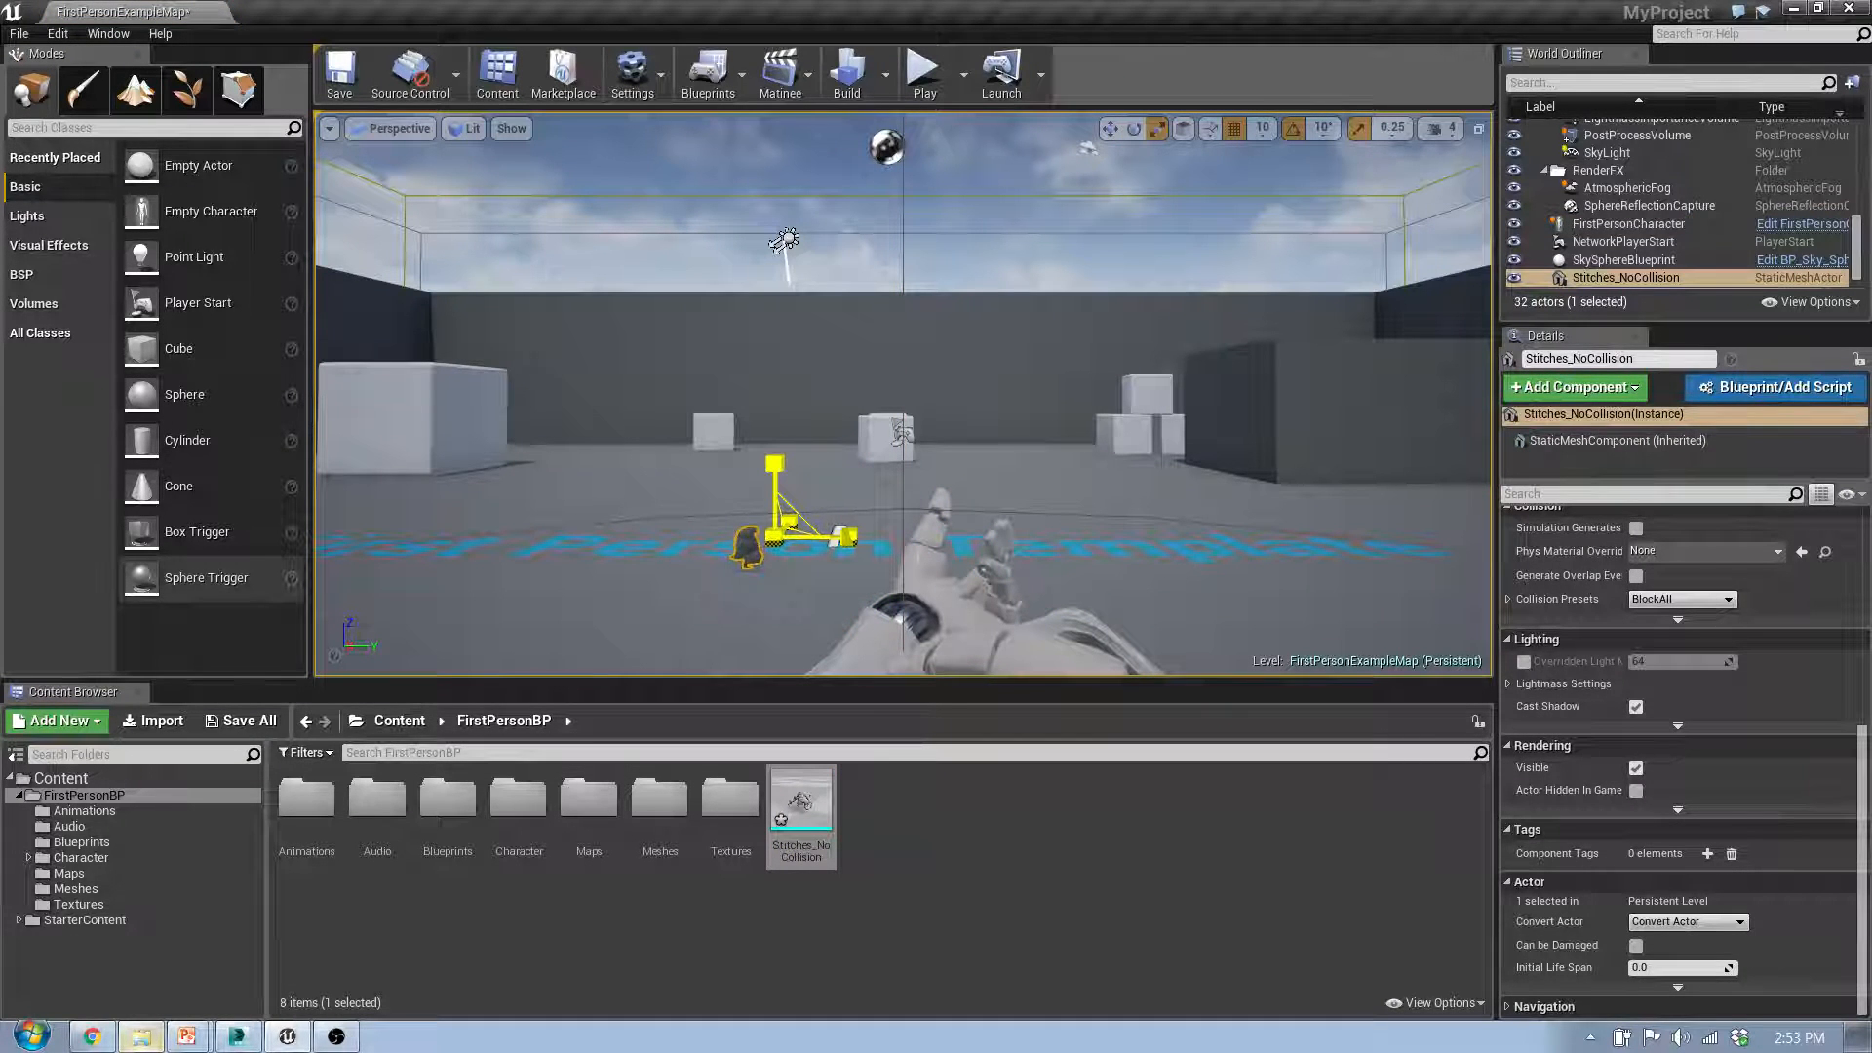
pyautogui.moveTo(777, 534); pyautogui.dragTo(475, 590)
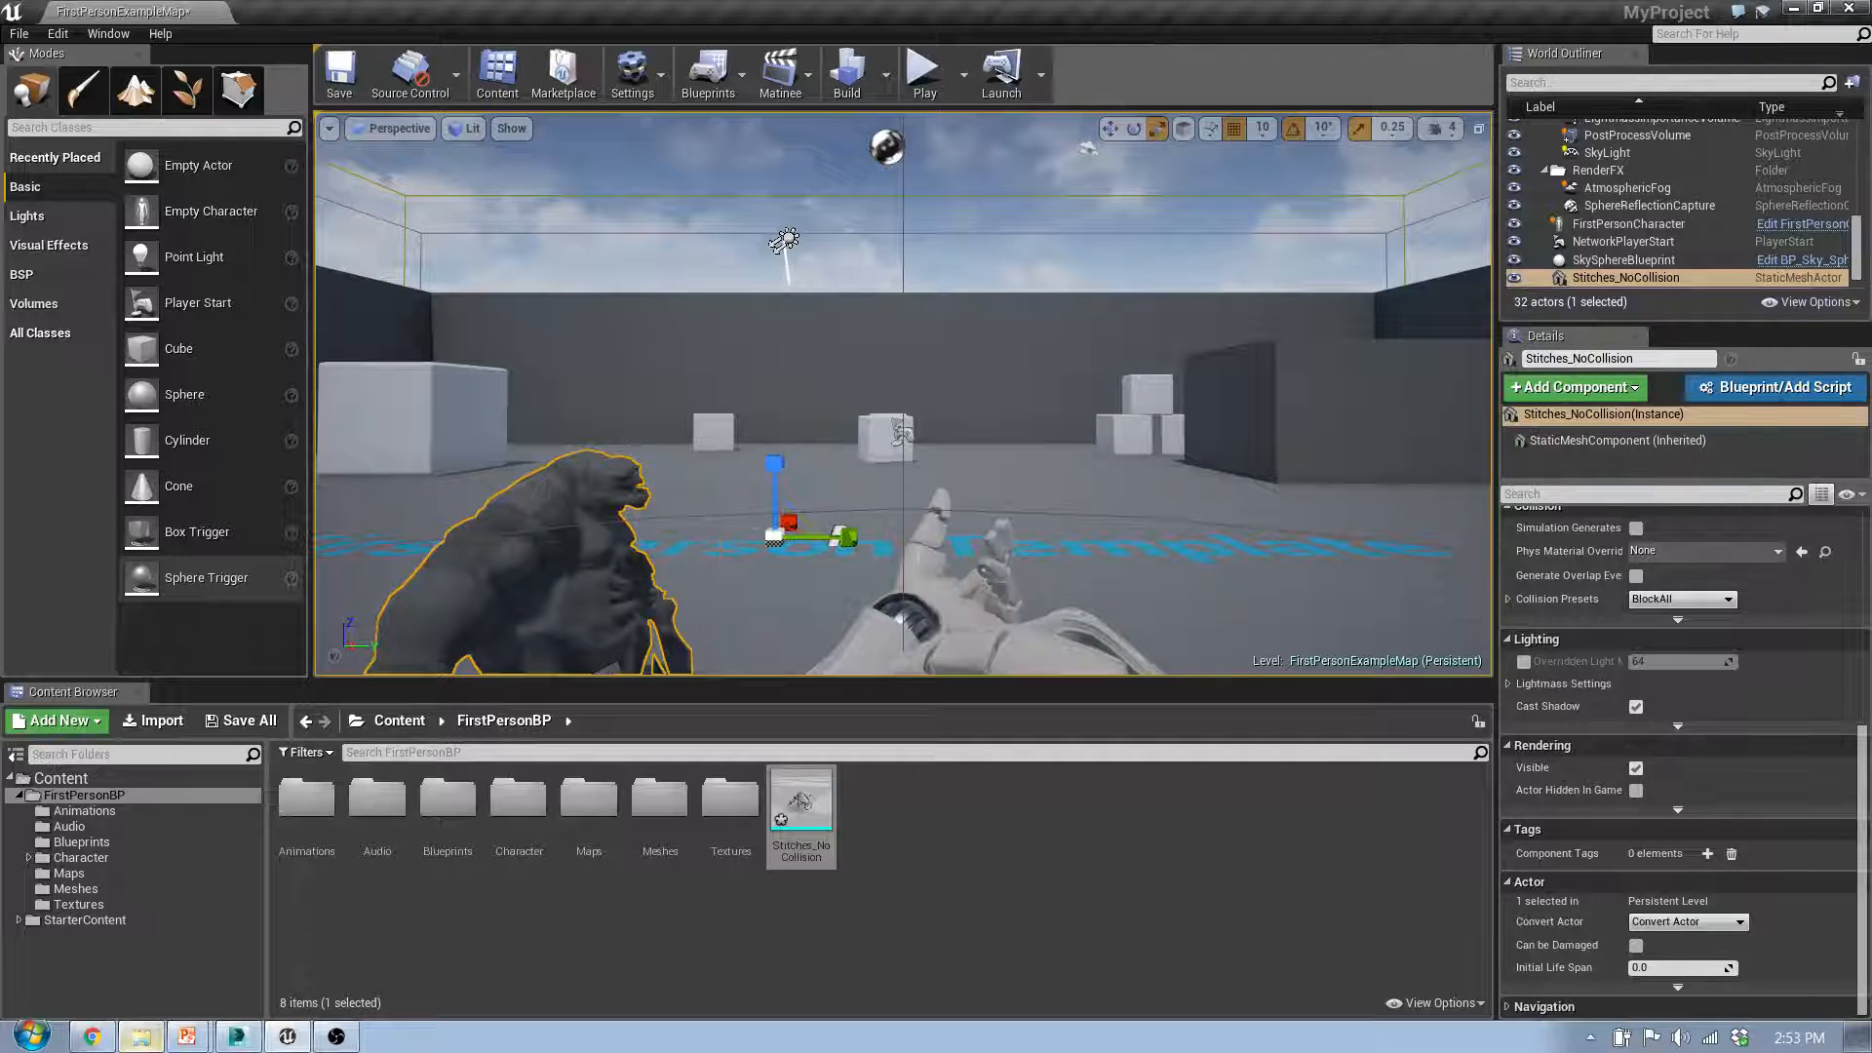
# Step: Raise the enlarged Stitches mesh out of the floor and refine its scale
pyautogui.press('w')
pyautogui.moveTo(783, 485)
pyautogui.mouseDown()
pyautogui.moveTo(780, 283)
pyautogui.moveTo(794, 458)
pyautogui.mouseUp()
pyautogui.press('e')
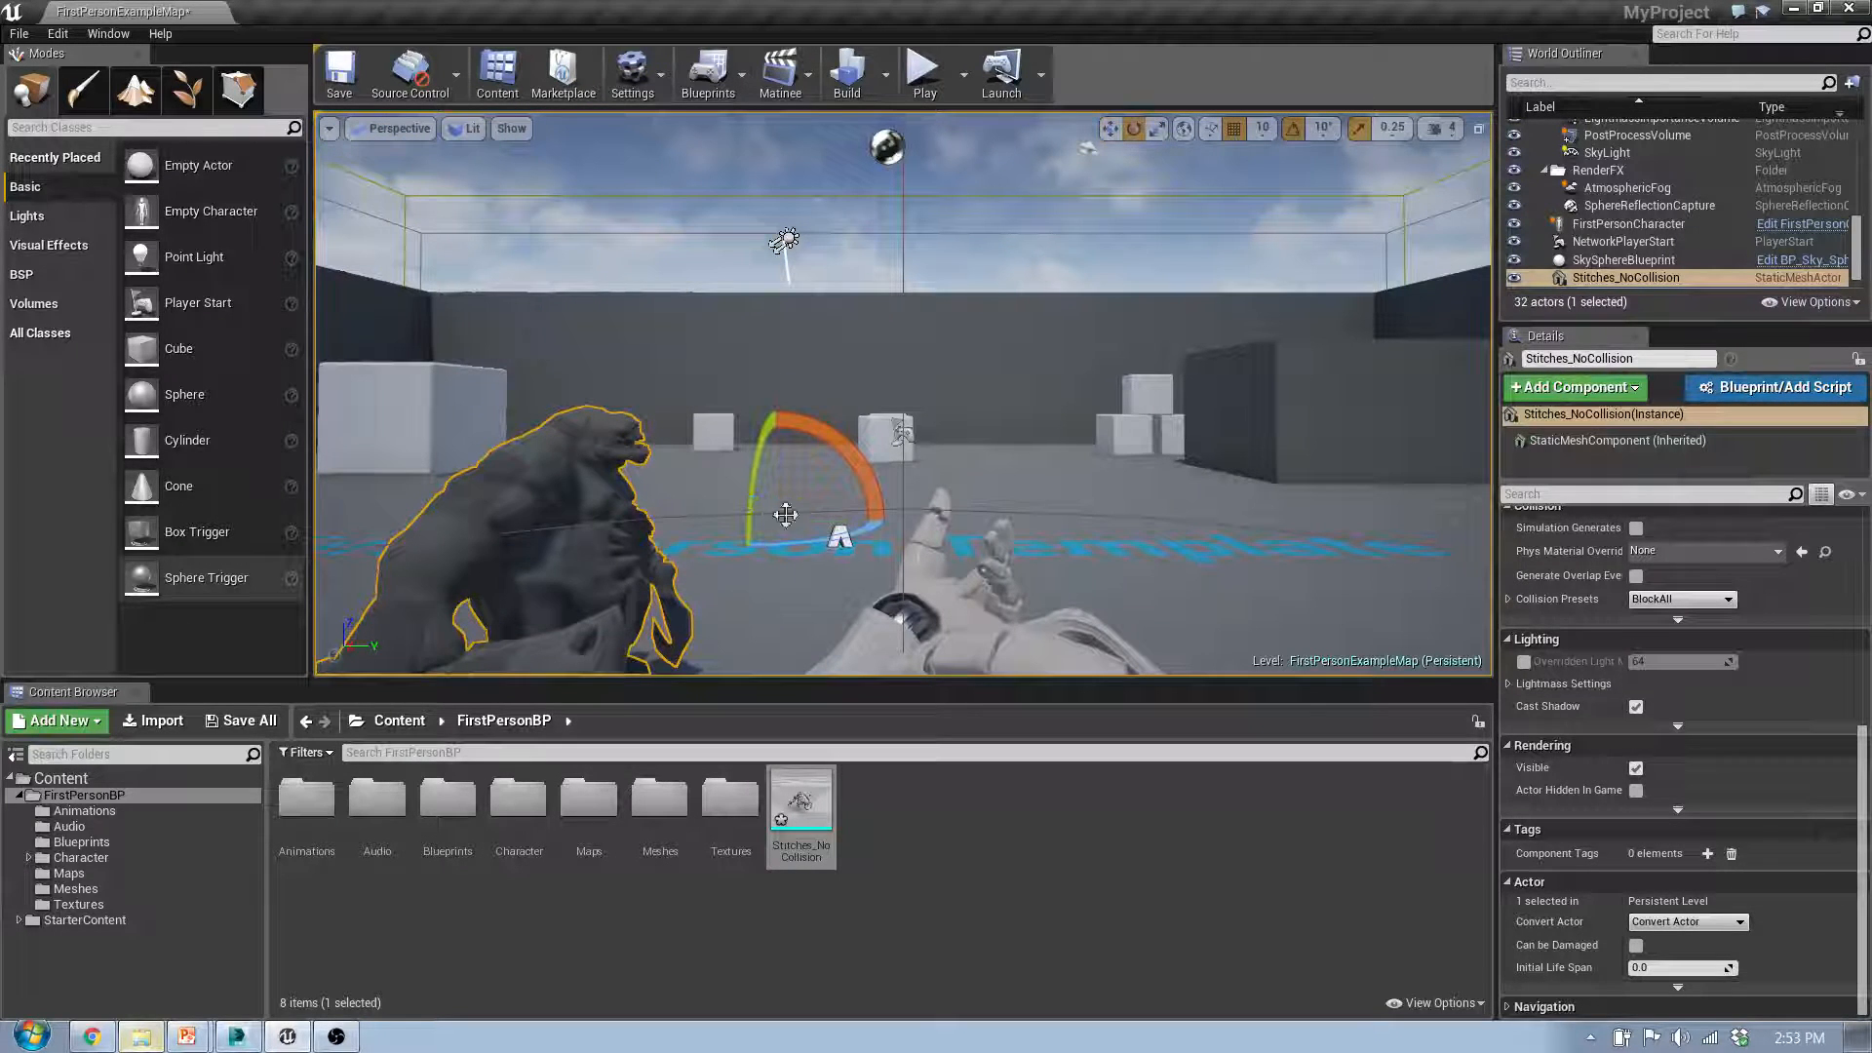
pyautogui.press('r')
pyautogui.moveTo(774, 522); pyautogui.dragTo(844, 531)
pyautogui.press('s')
pyautogui.moveTo(845, 507); pyautogui.dragTo(522, 533, button='right')
pyautogui.press('a')
pyautogui.press('w')
pyautogui.press('d')
# Step: Play the level, walk into the Stitches mesh and fire at it to test its collision, and end the play session
pyautogui.click(926, 78)
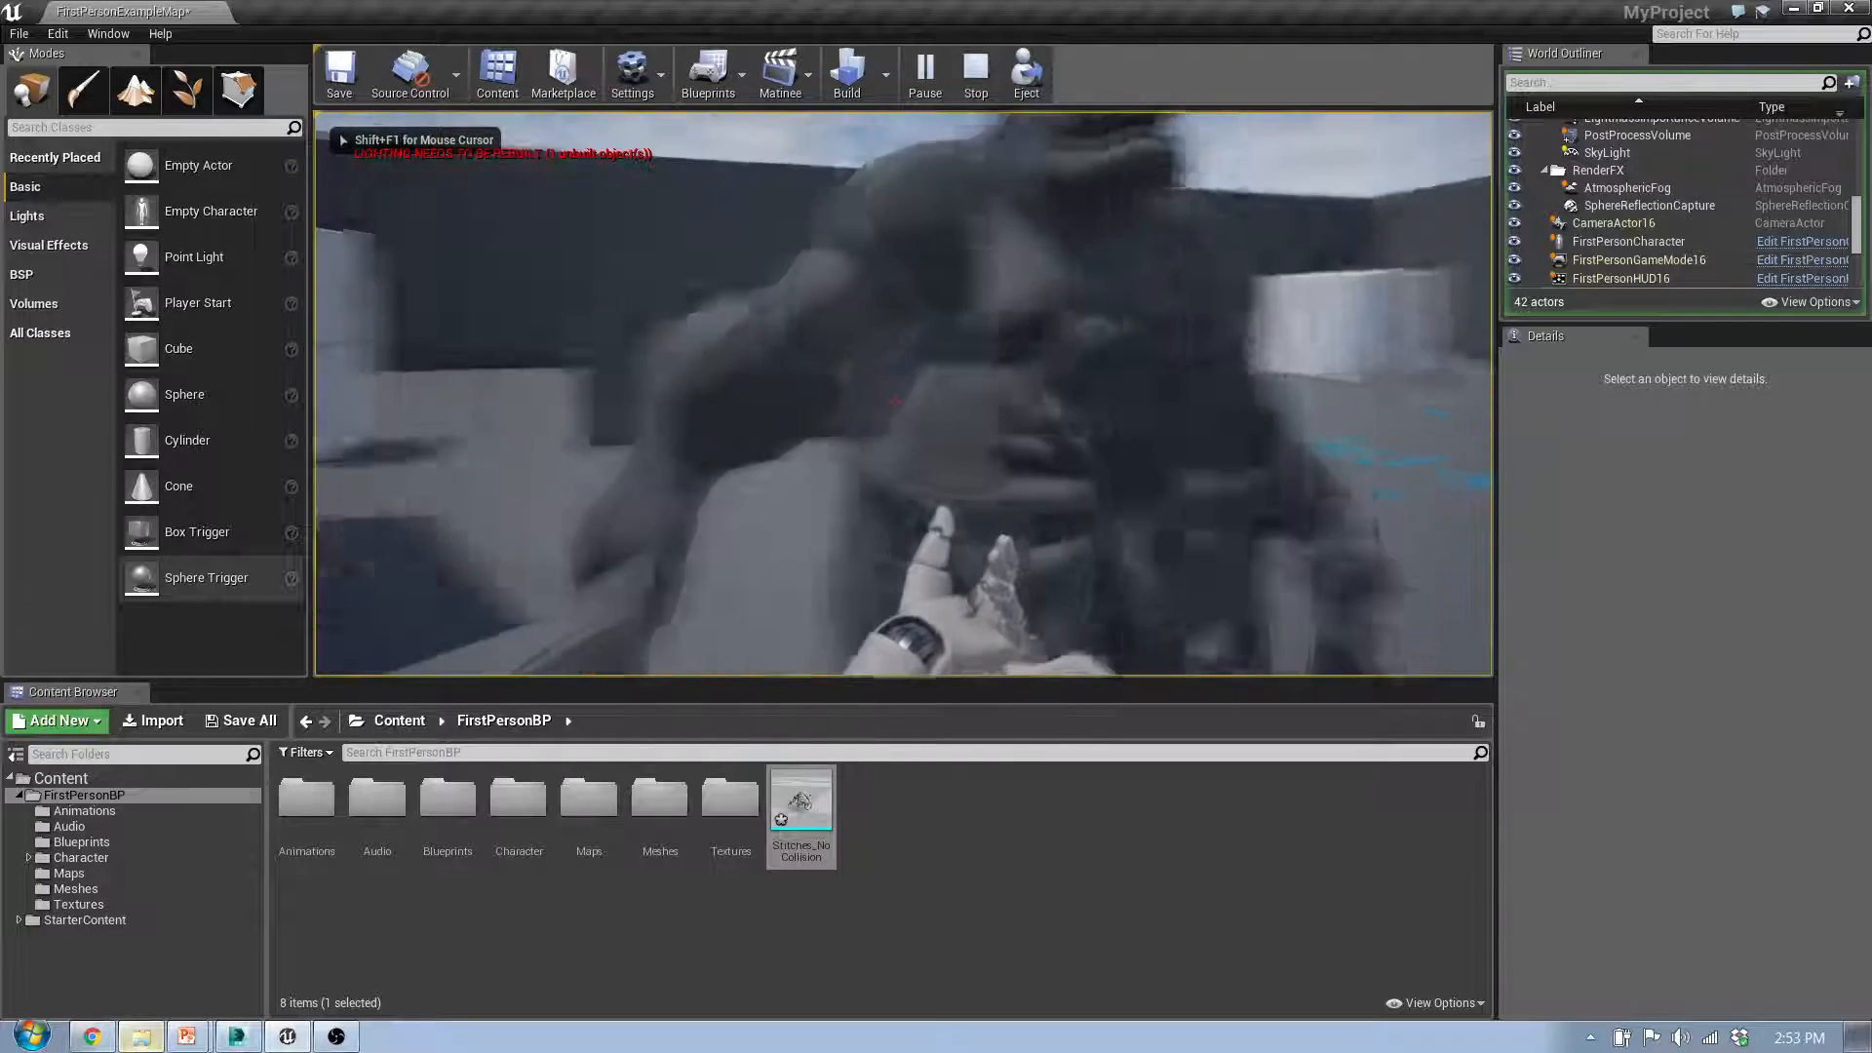
pyautogui.press('w')
pyautogui.press('w')
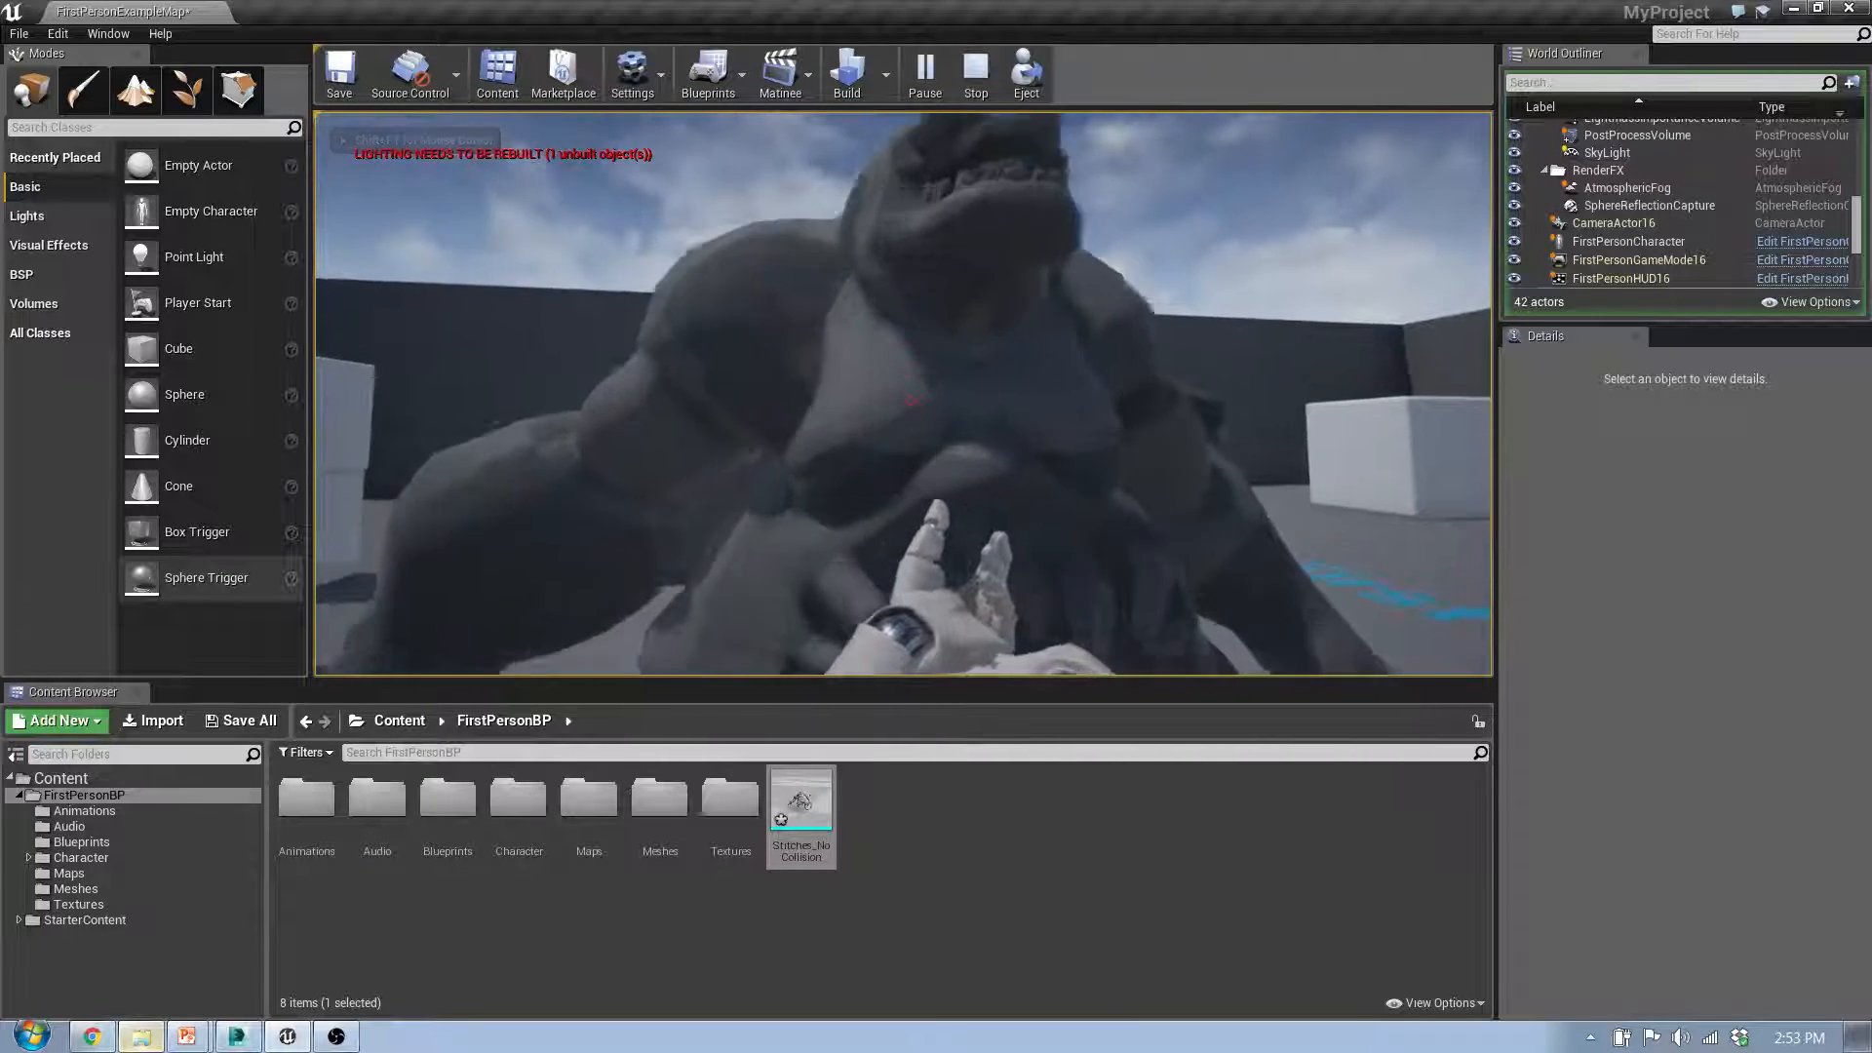
pyautogui.press('s')
pyautogui.click(911, 401)
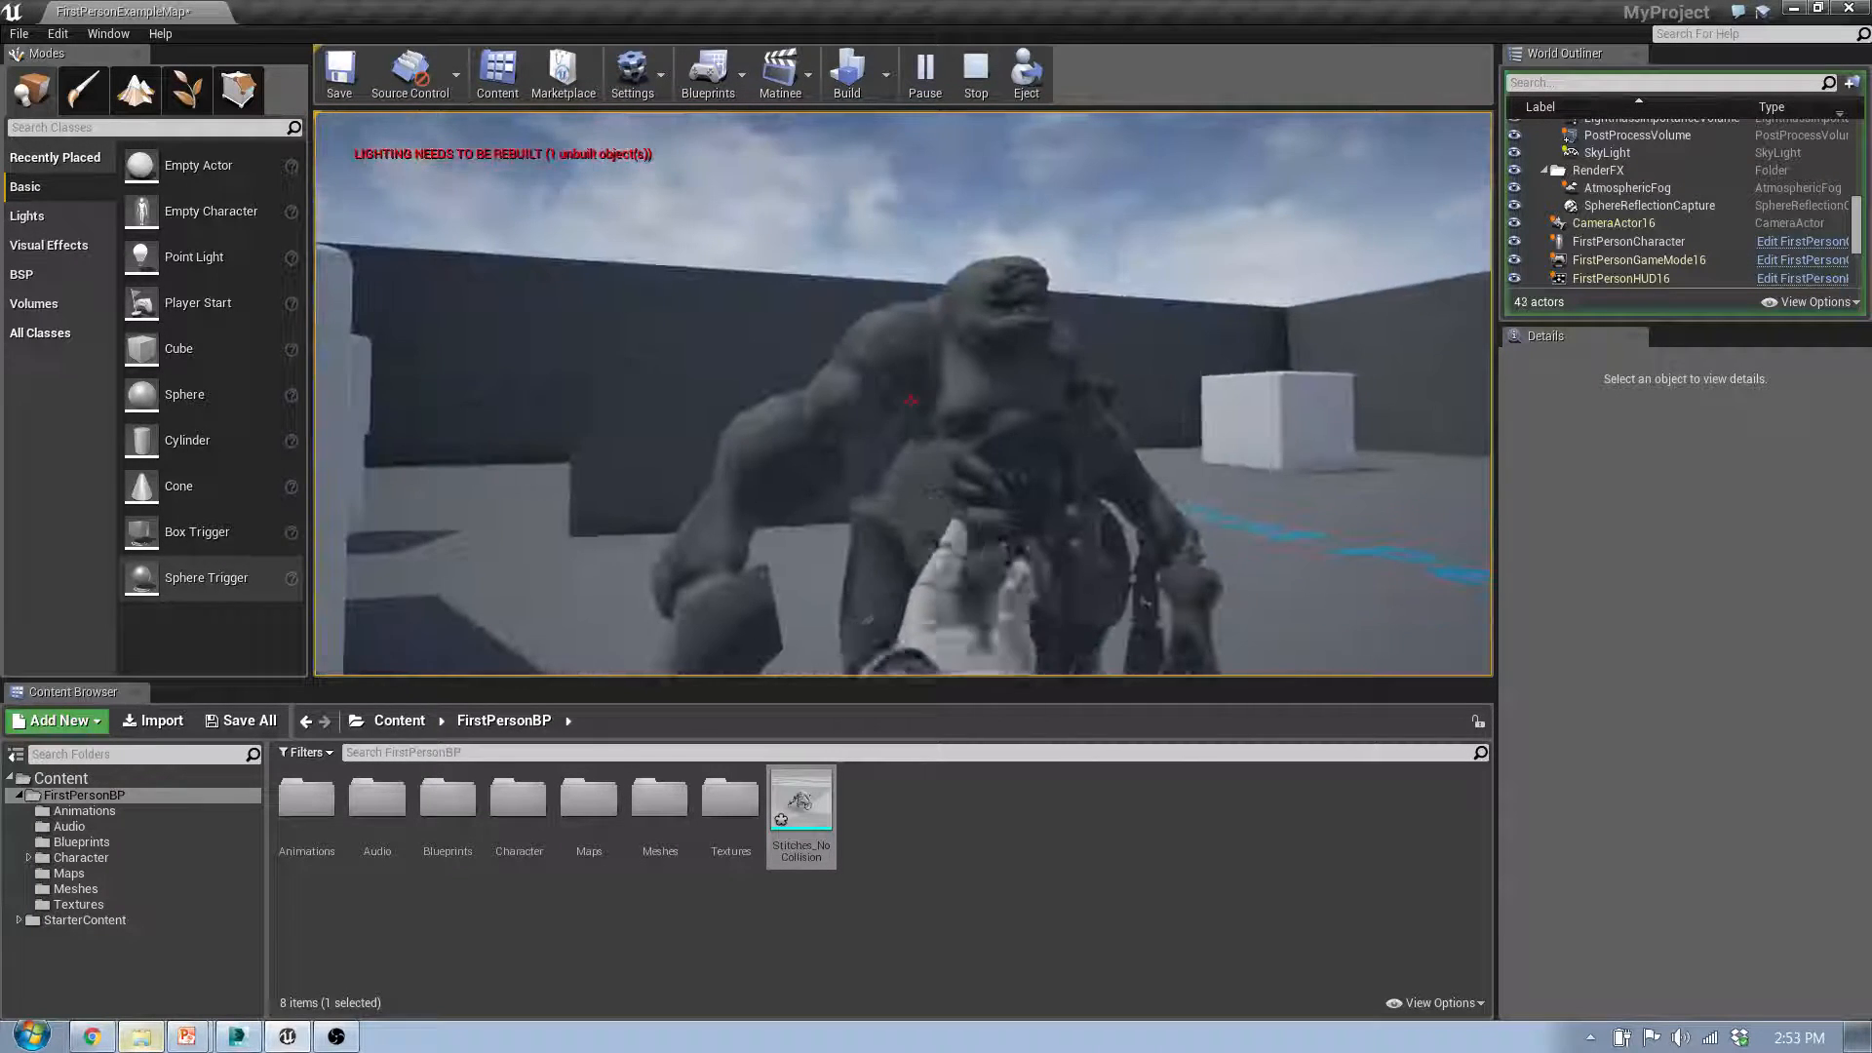
pyautogui.press('s')
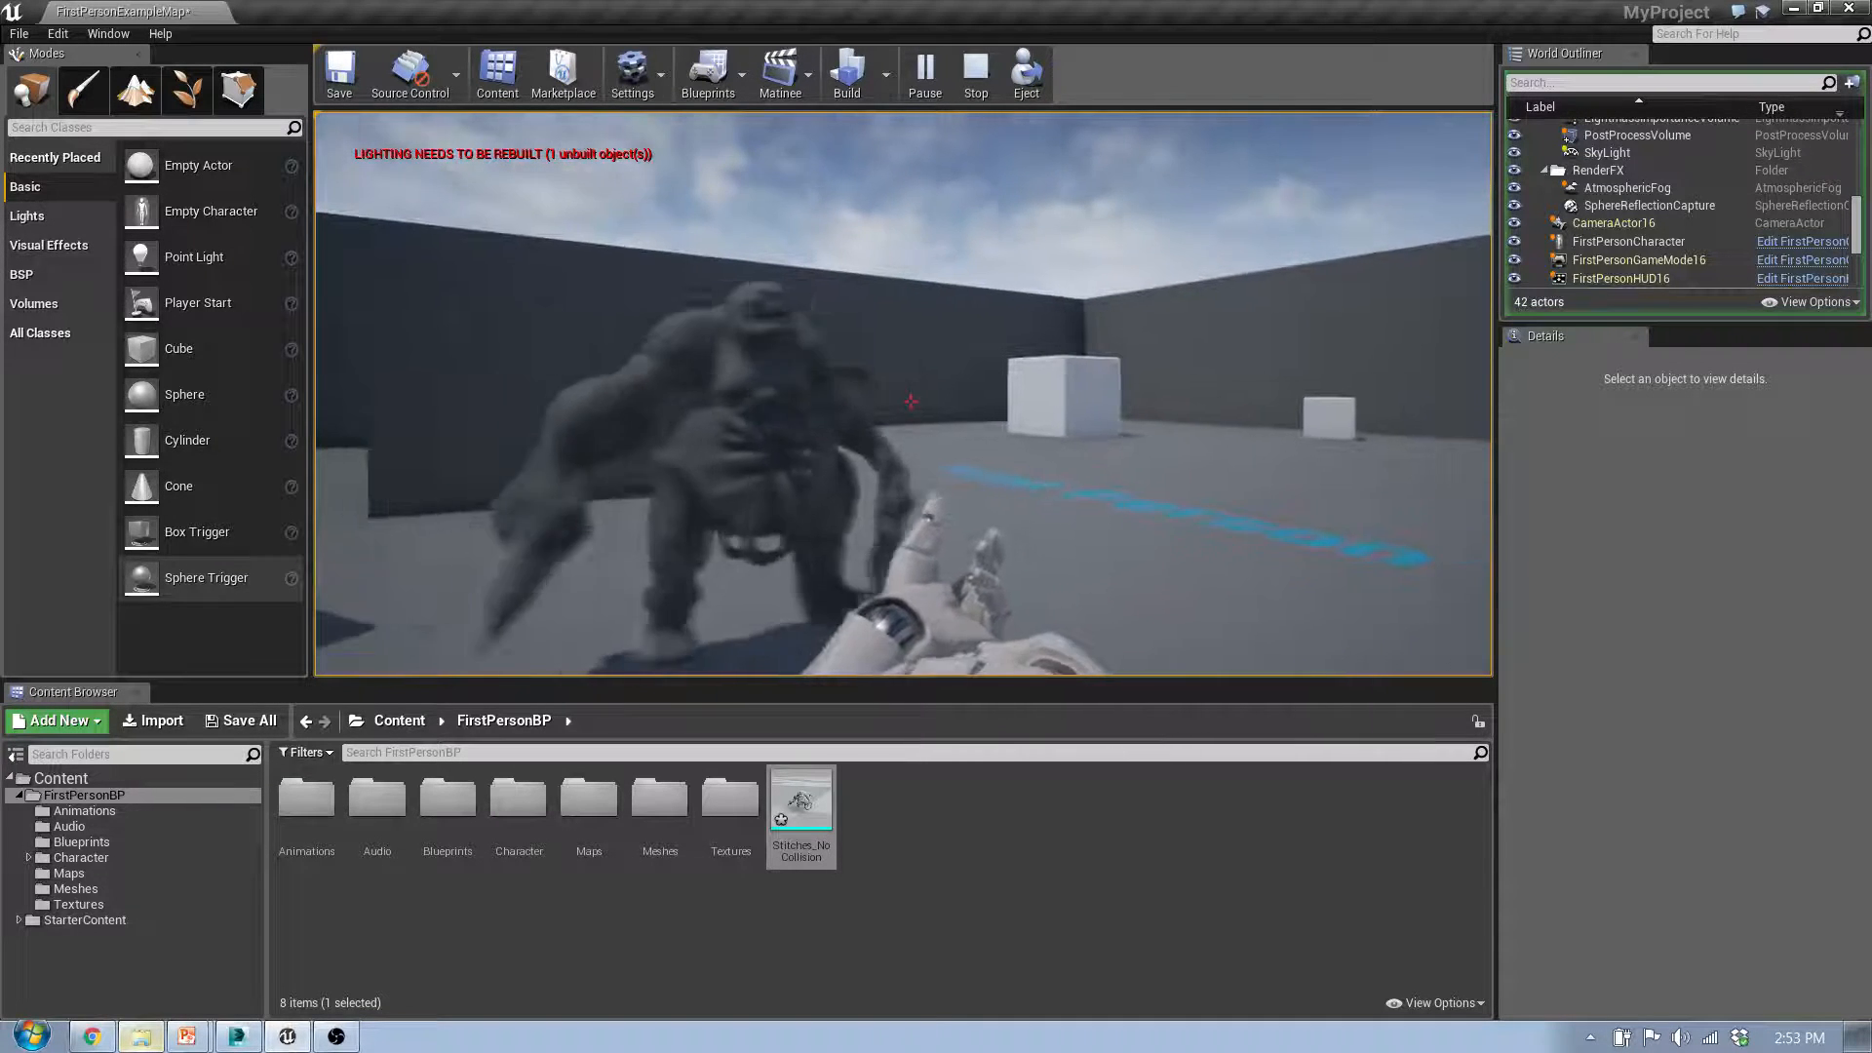
pyautogui.press('w')
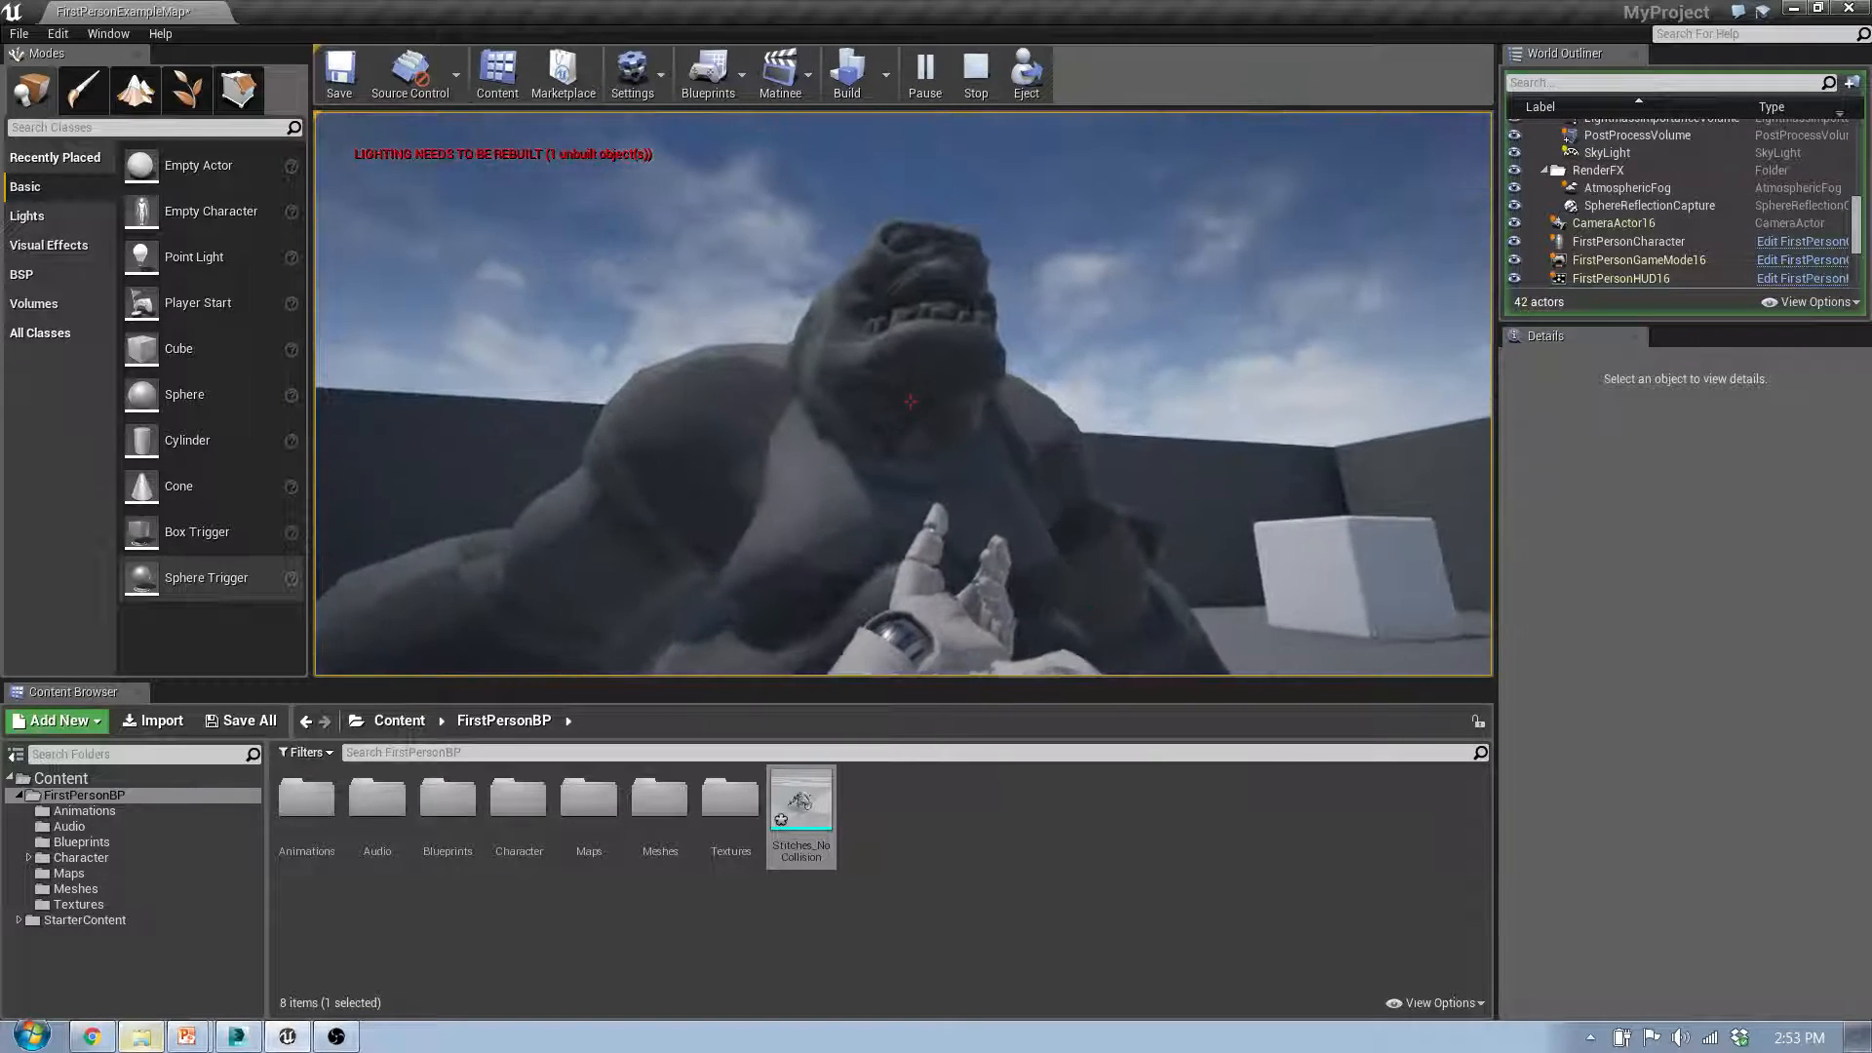
pyautogui.press('w')
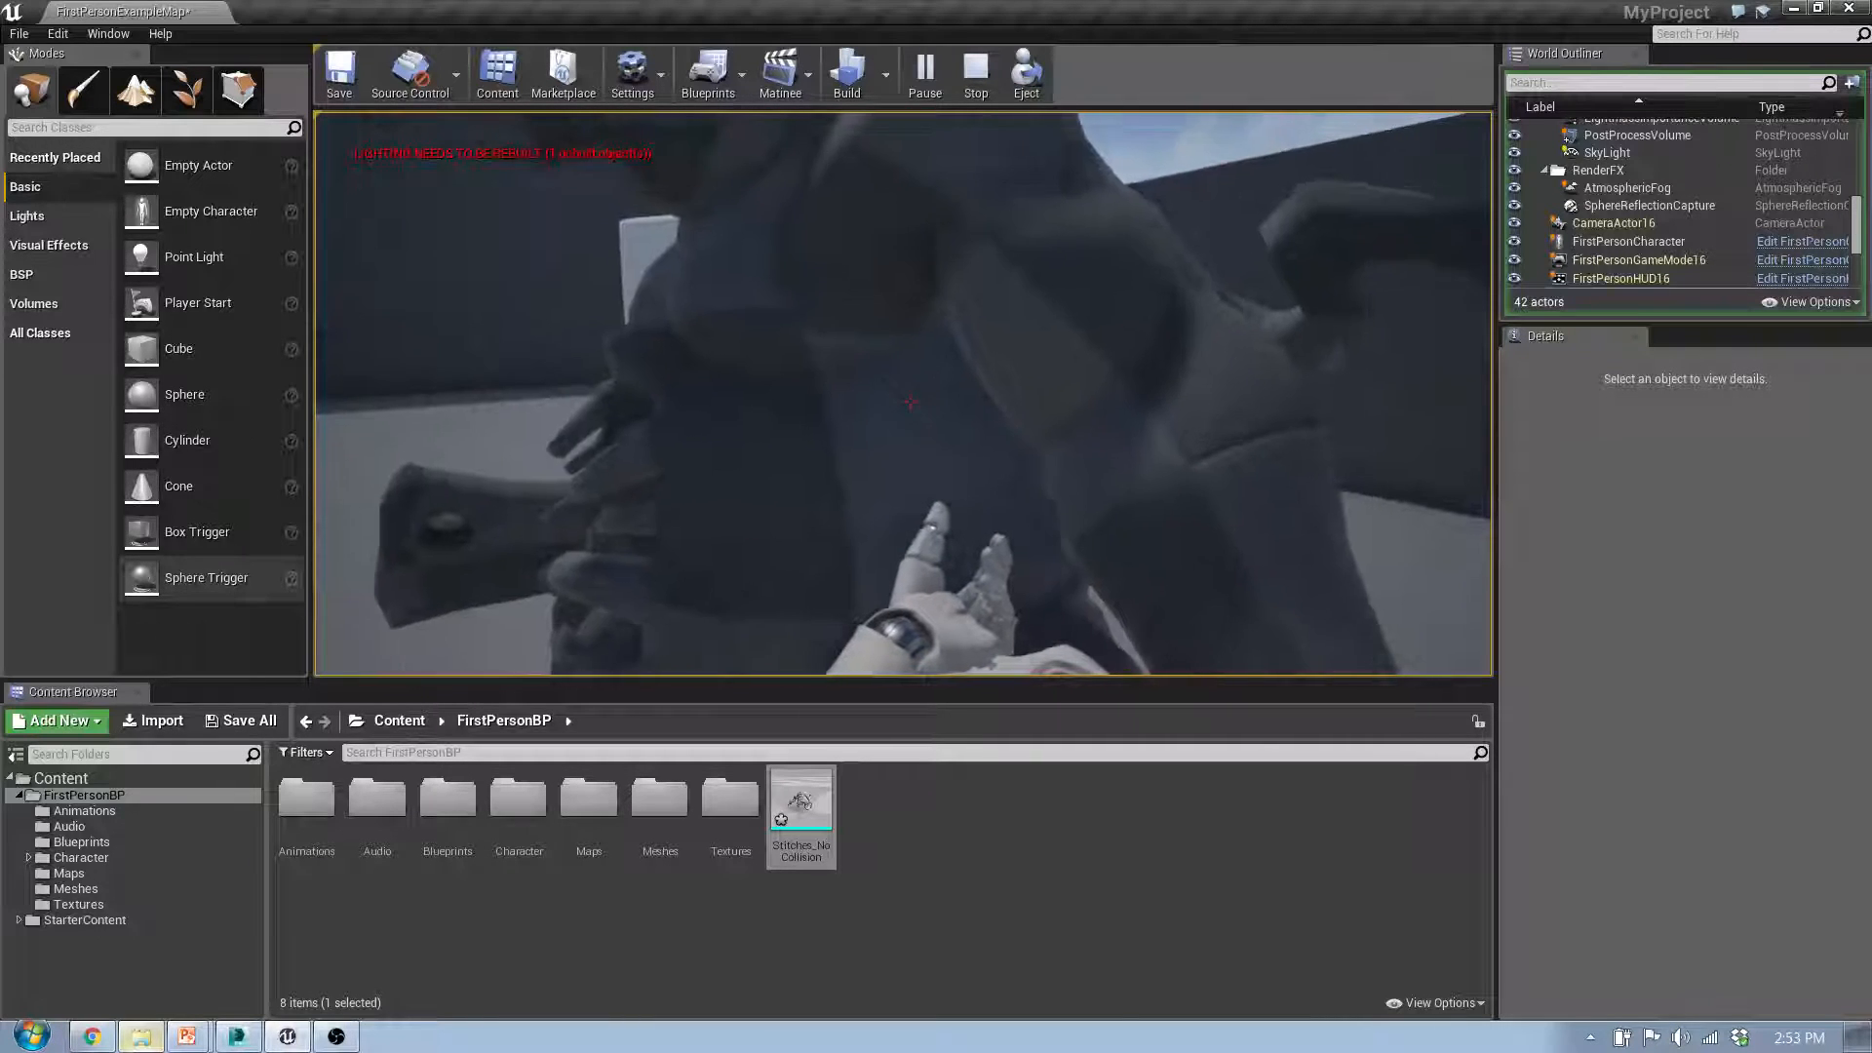
pyautogui.press('w')
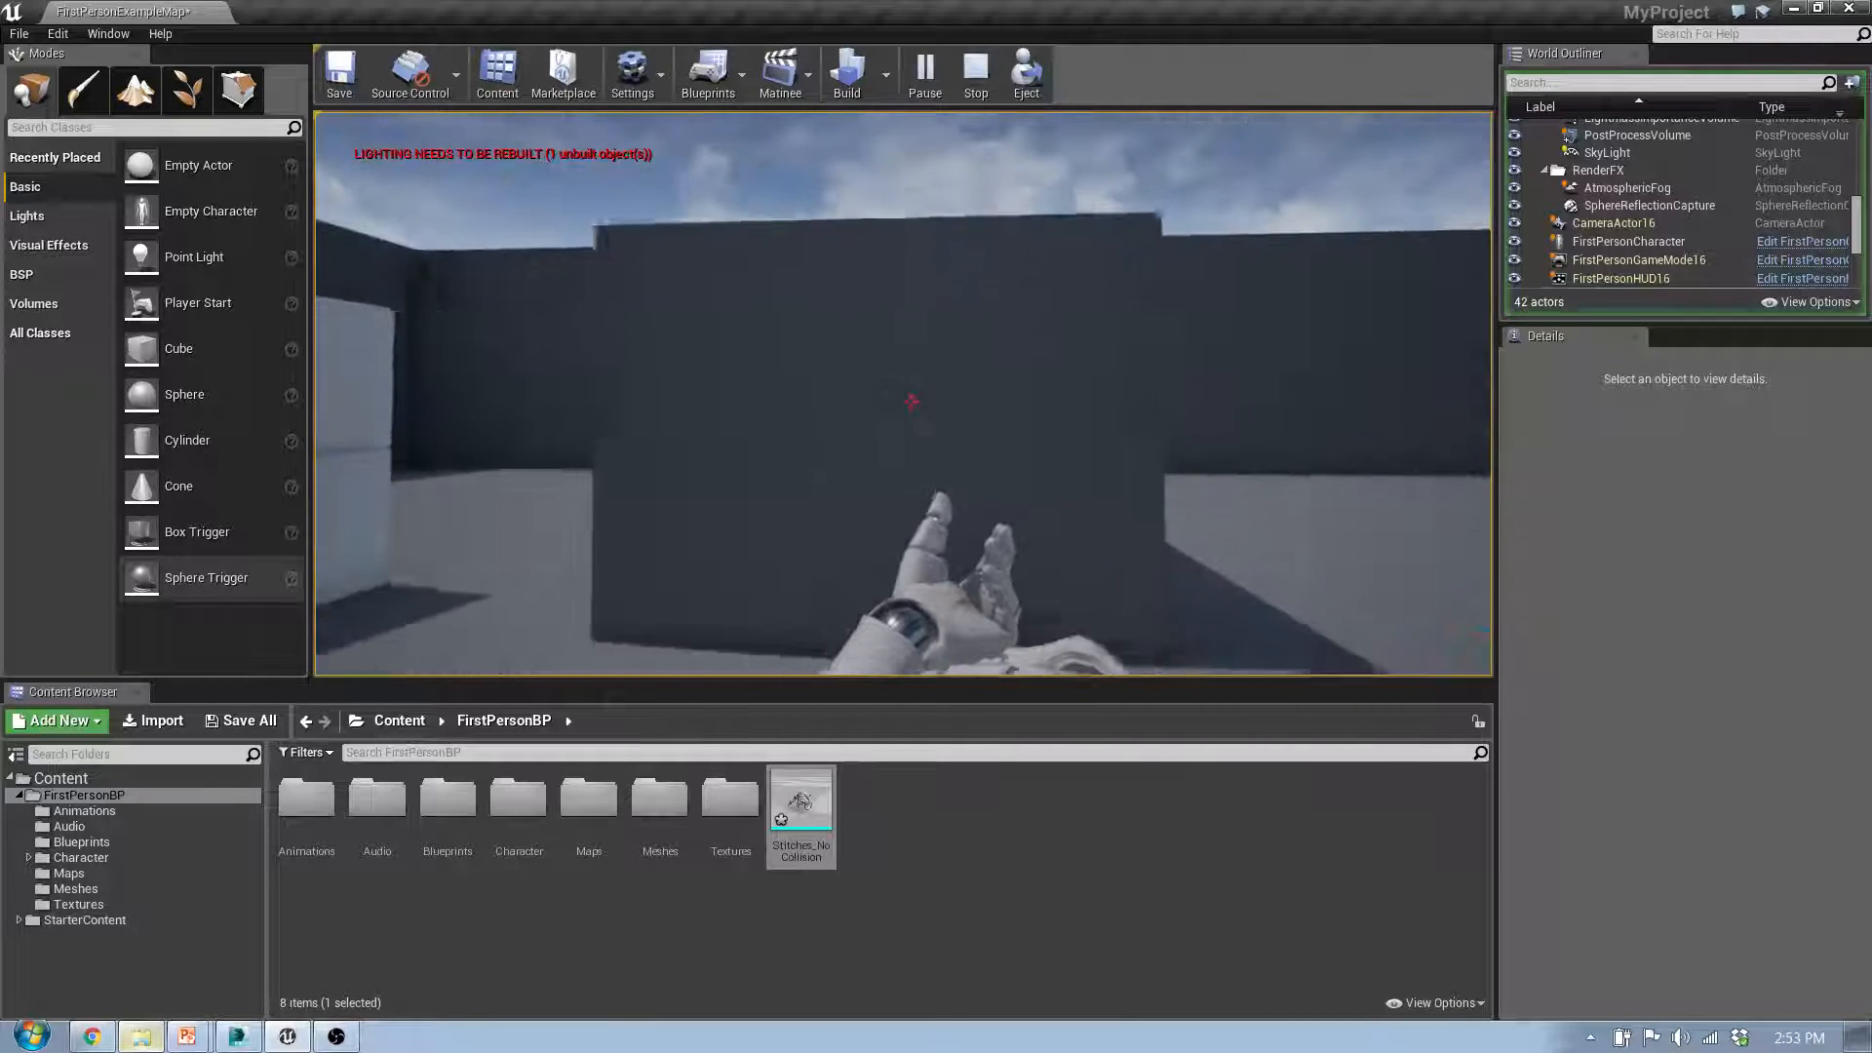
pyautogui.press('s')
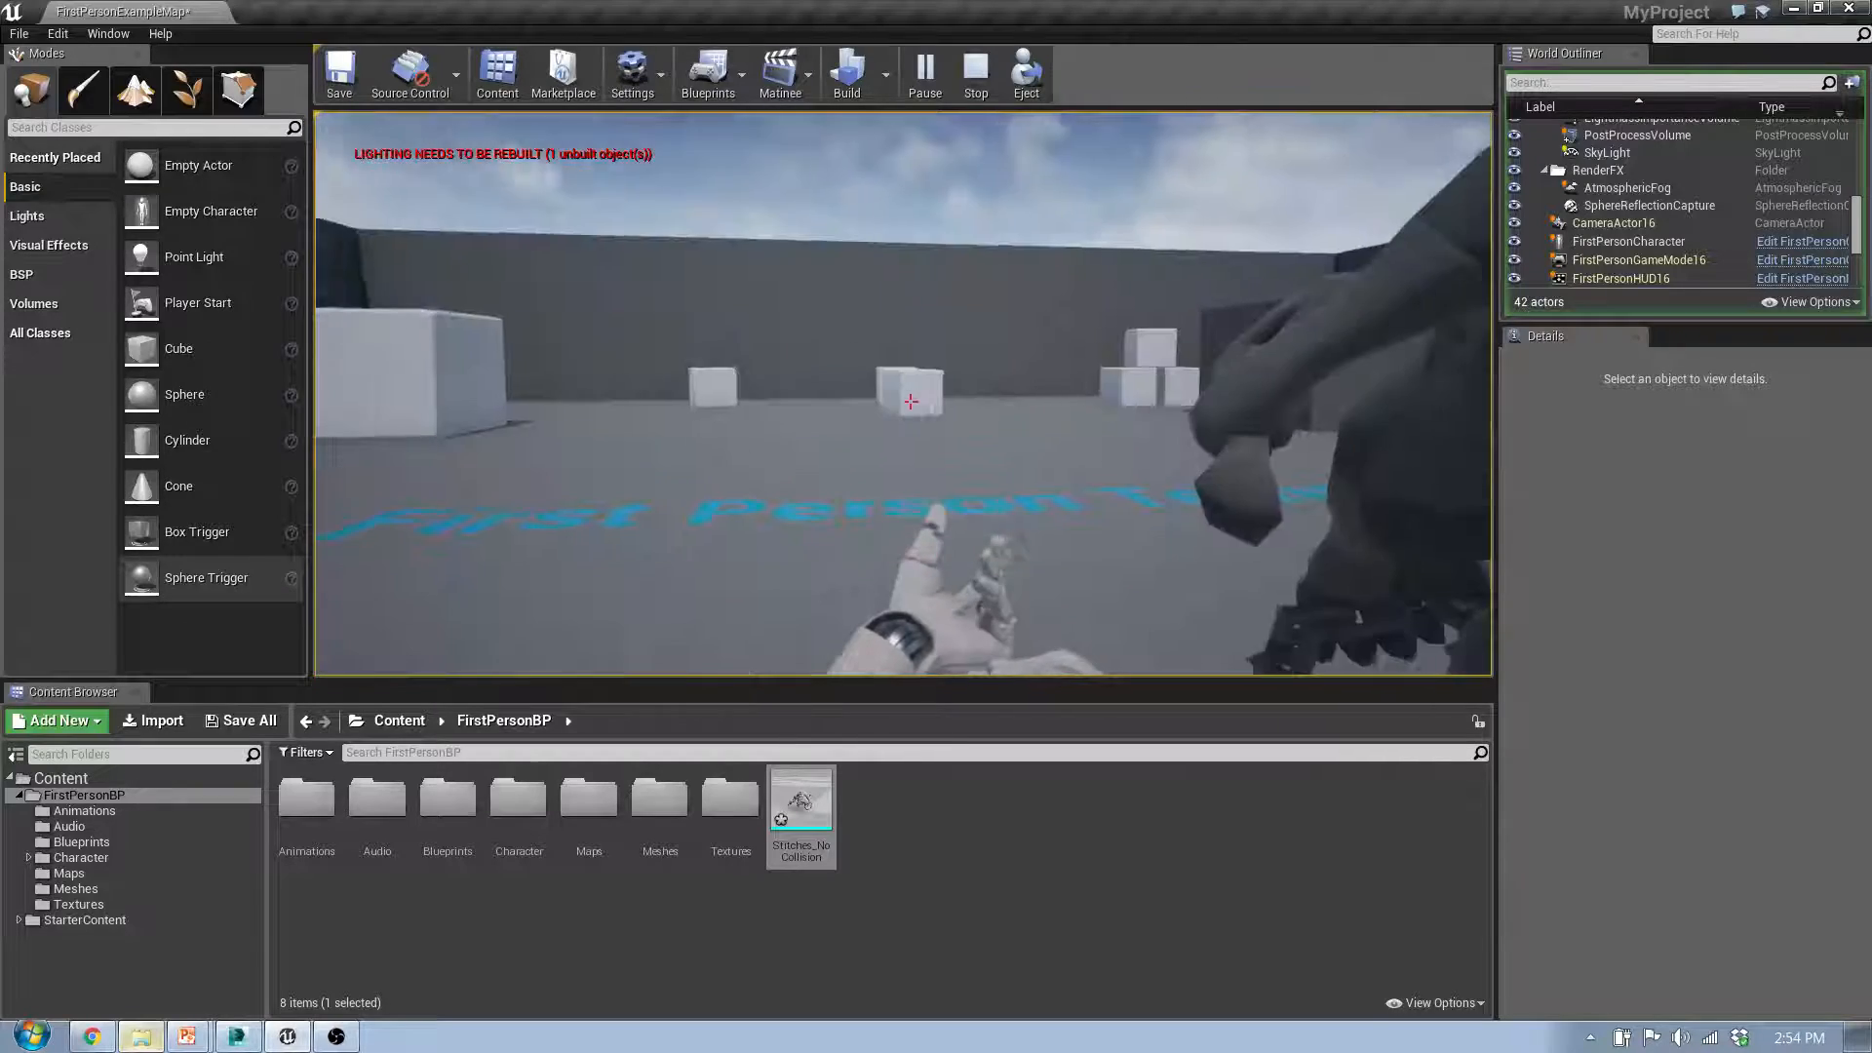
pyautogui.press('Escape')
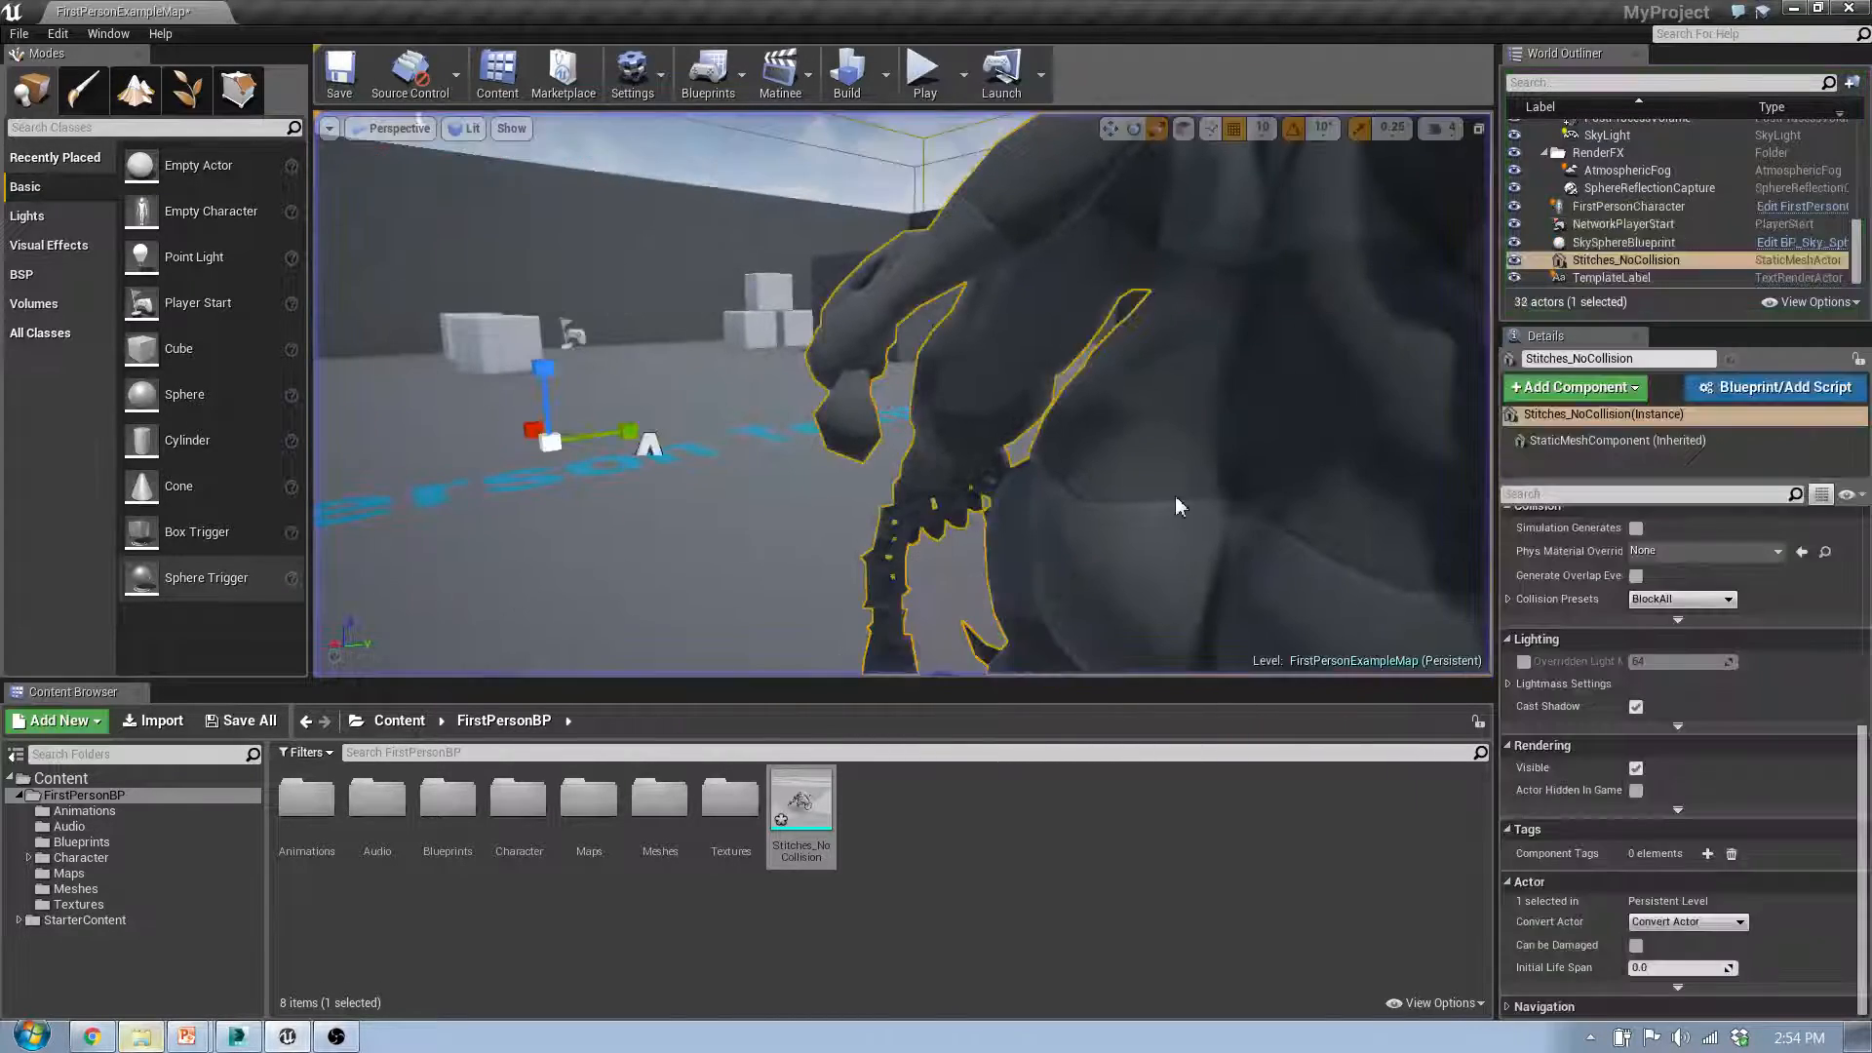
# Step: Reimport Stitches_NoCollision over the existing asset with Auto Generate Collision enabled, and close the message log
pyautogui.moveTo(1123, 517); pyautogui.dragTo(1249, 489, button='right')
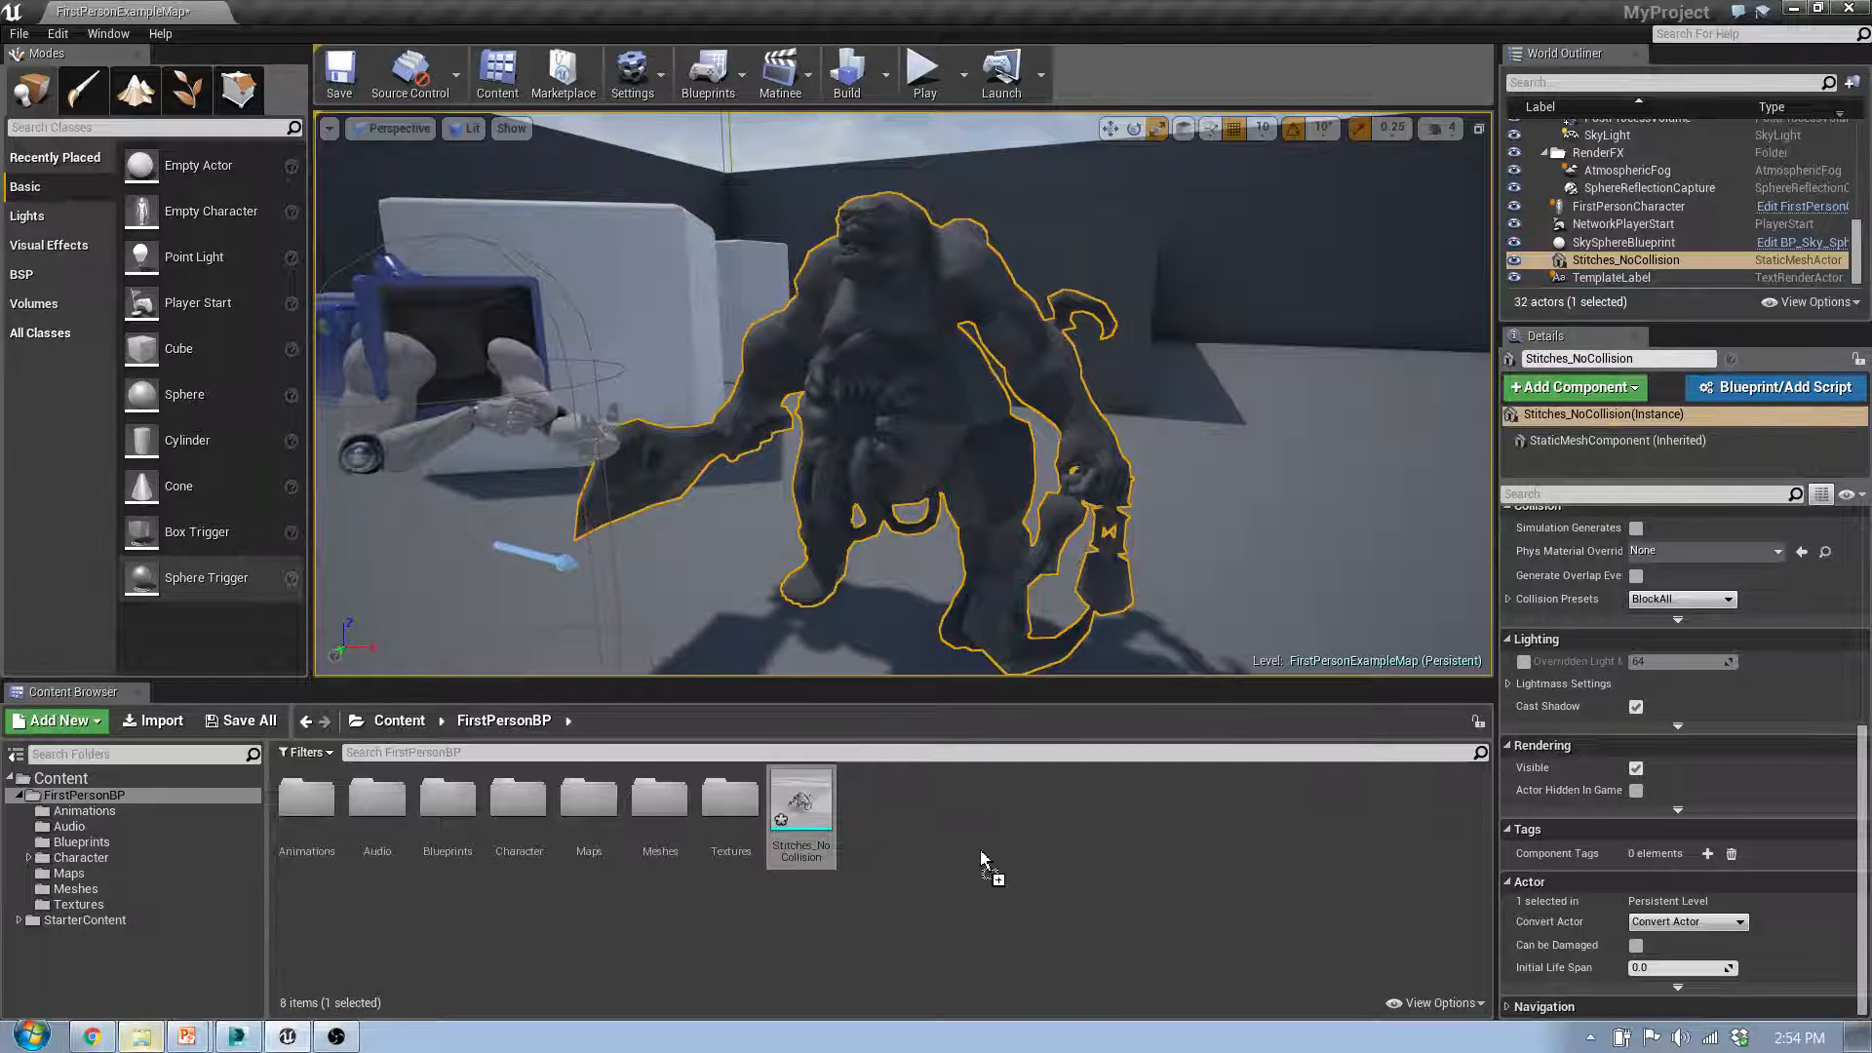
pyautogui.moveTo(982, 858); pyautogui.dragTo(983, 859)
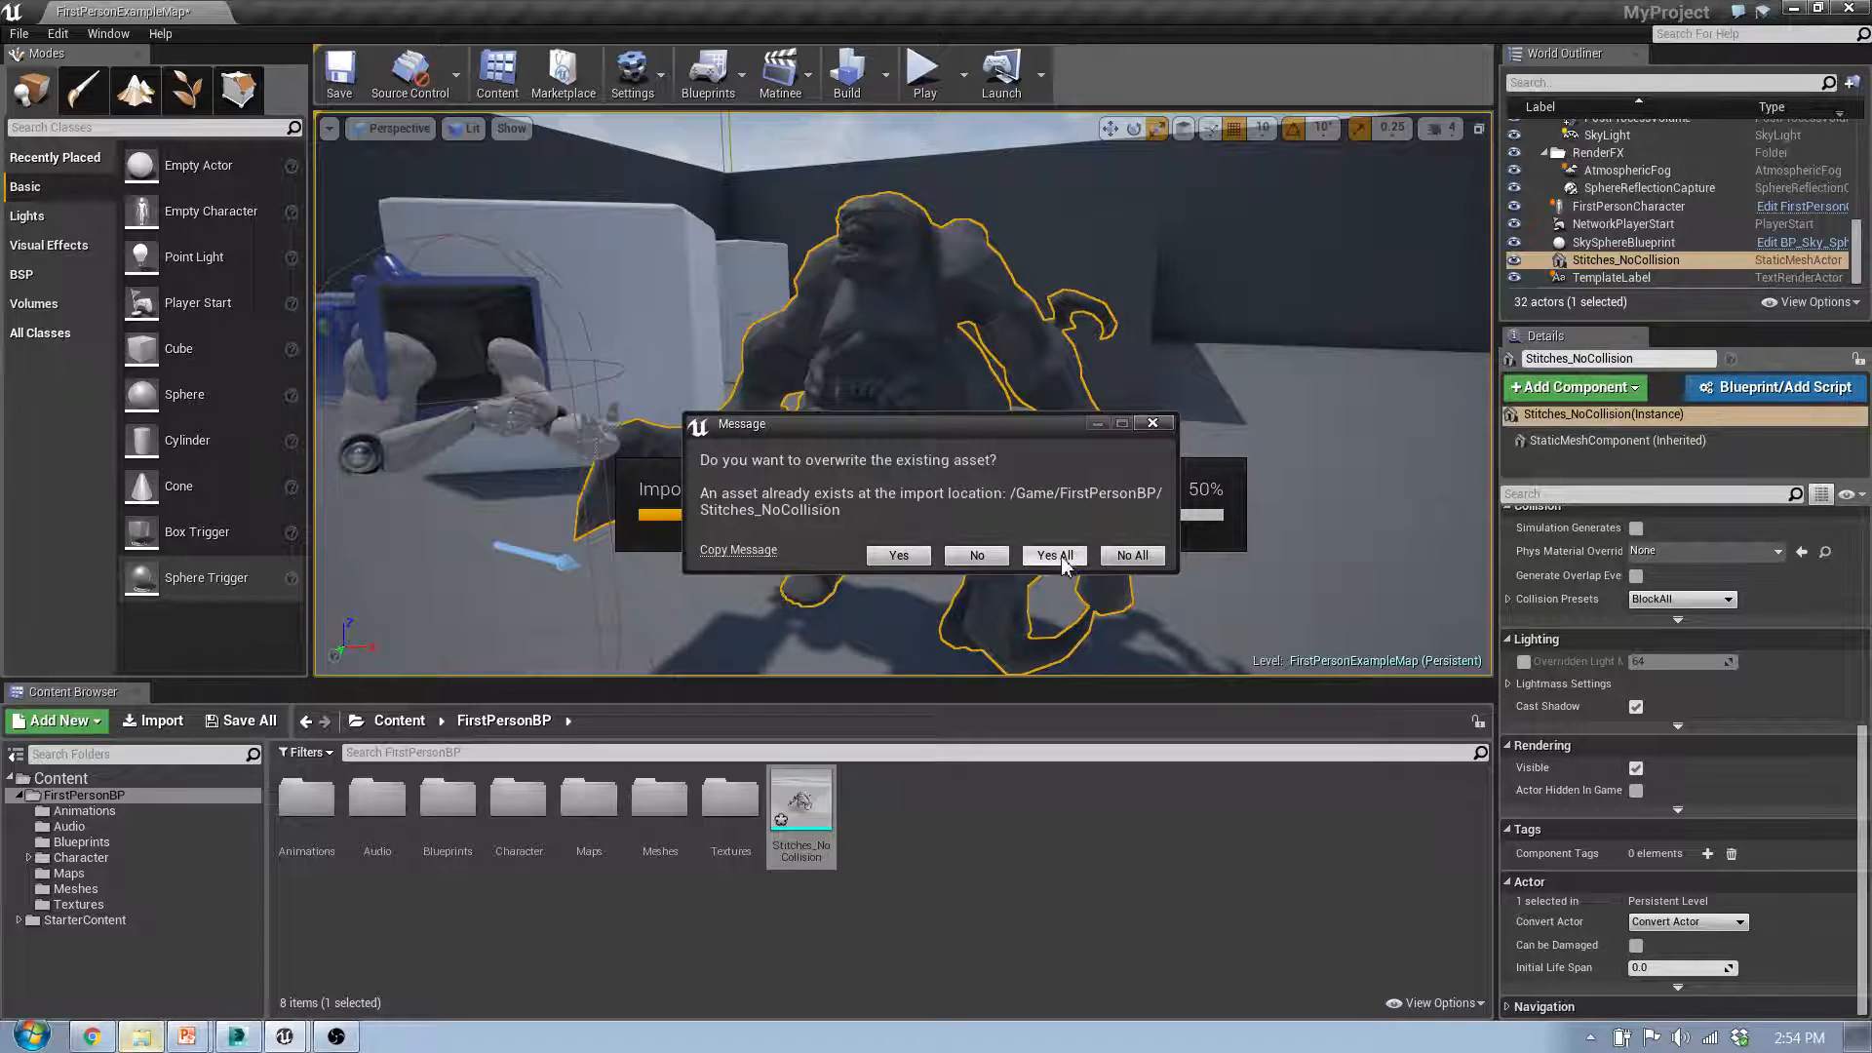
pyautogui.click(1054, 556)
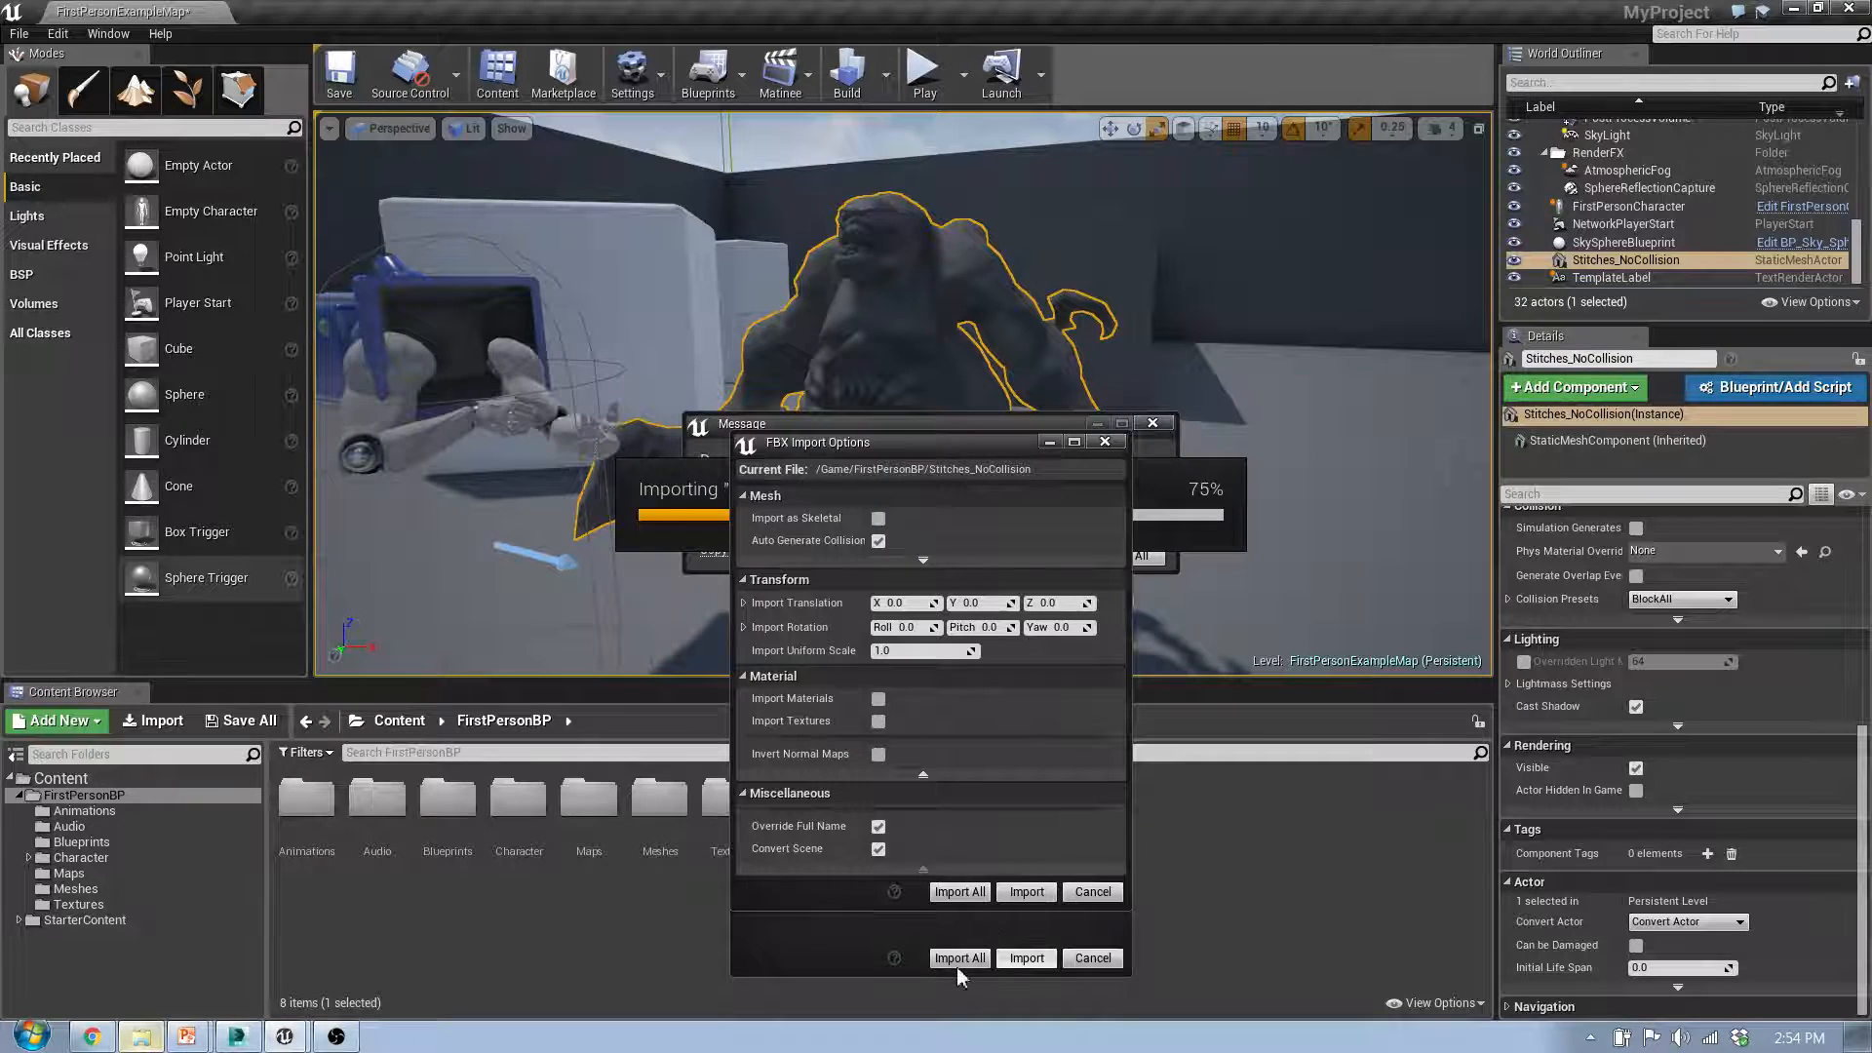
pyautogui.click(1017, 891)
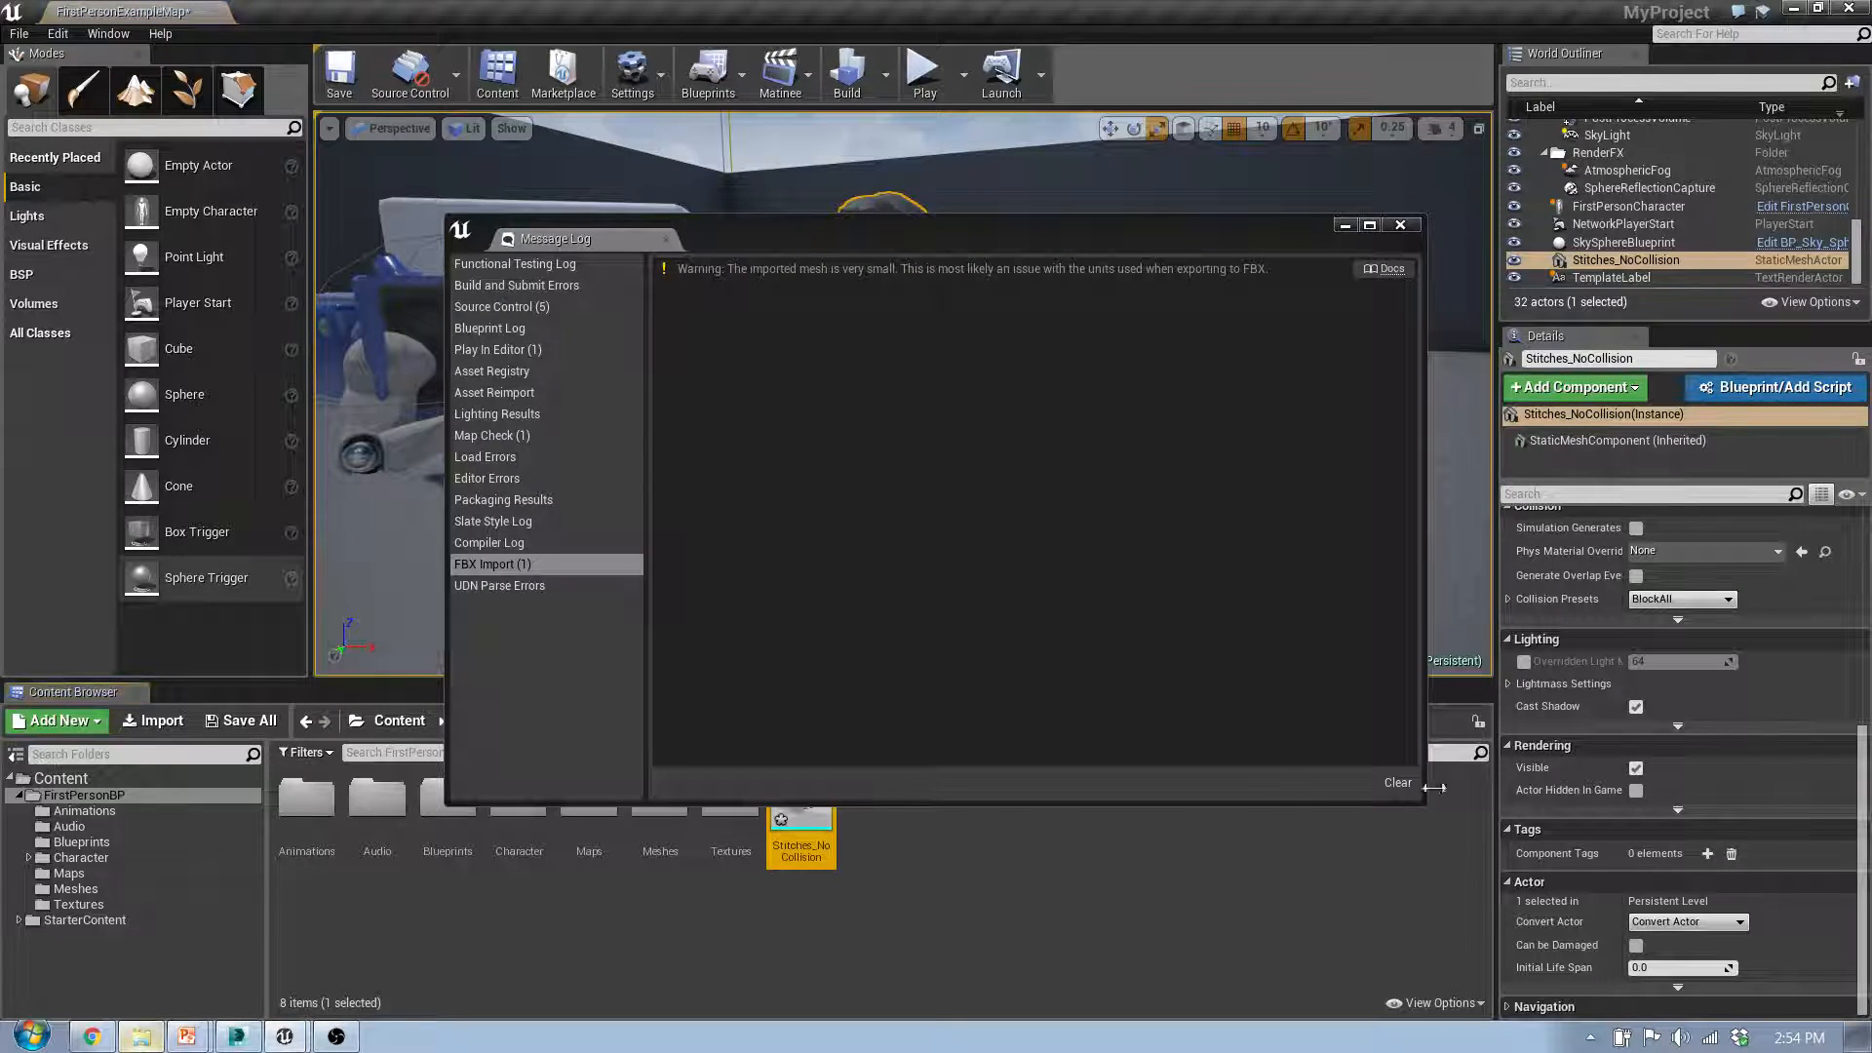
pyautogui.click(1400, 228)
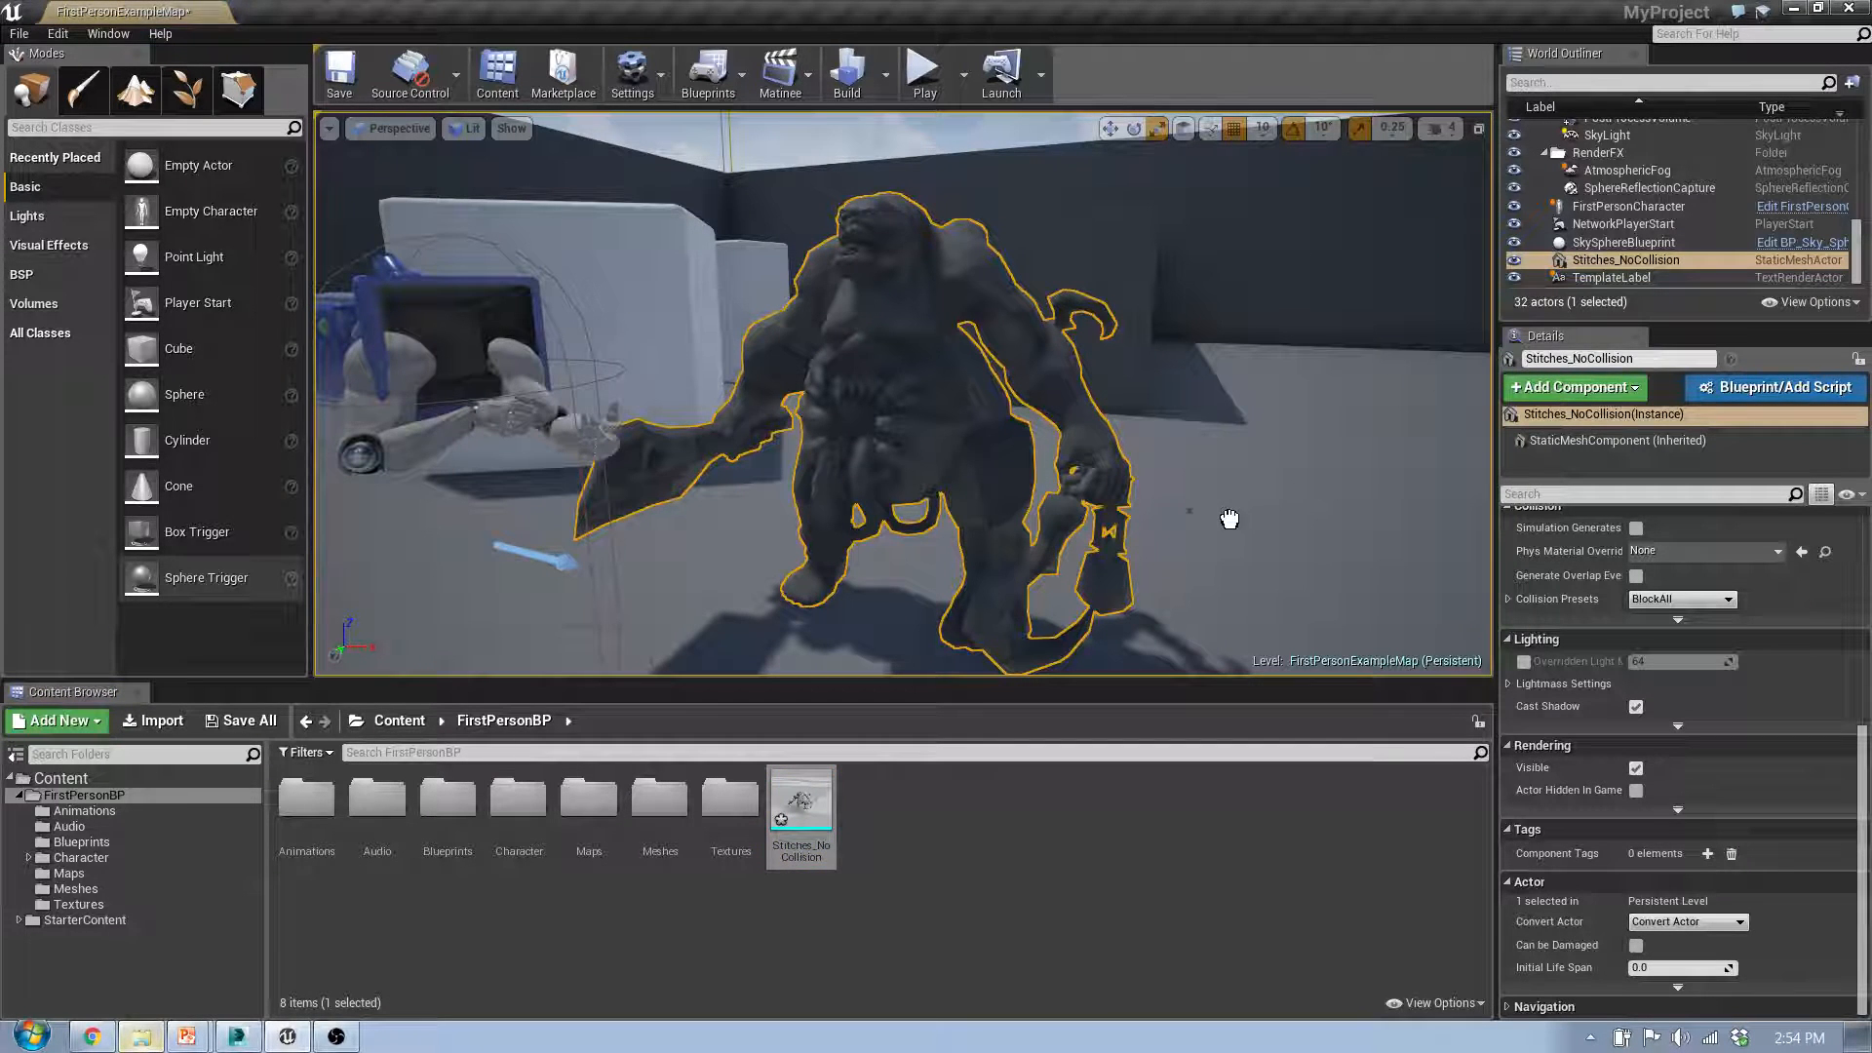
# Step: Place a second Stitches_NoCollision mesh in the level, scale it up and move it into the open area near the first one
pyautogui.moveTo(1337, 519); pyautogui.dragTo(1324, 534)
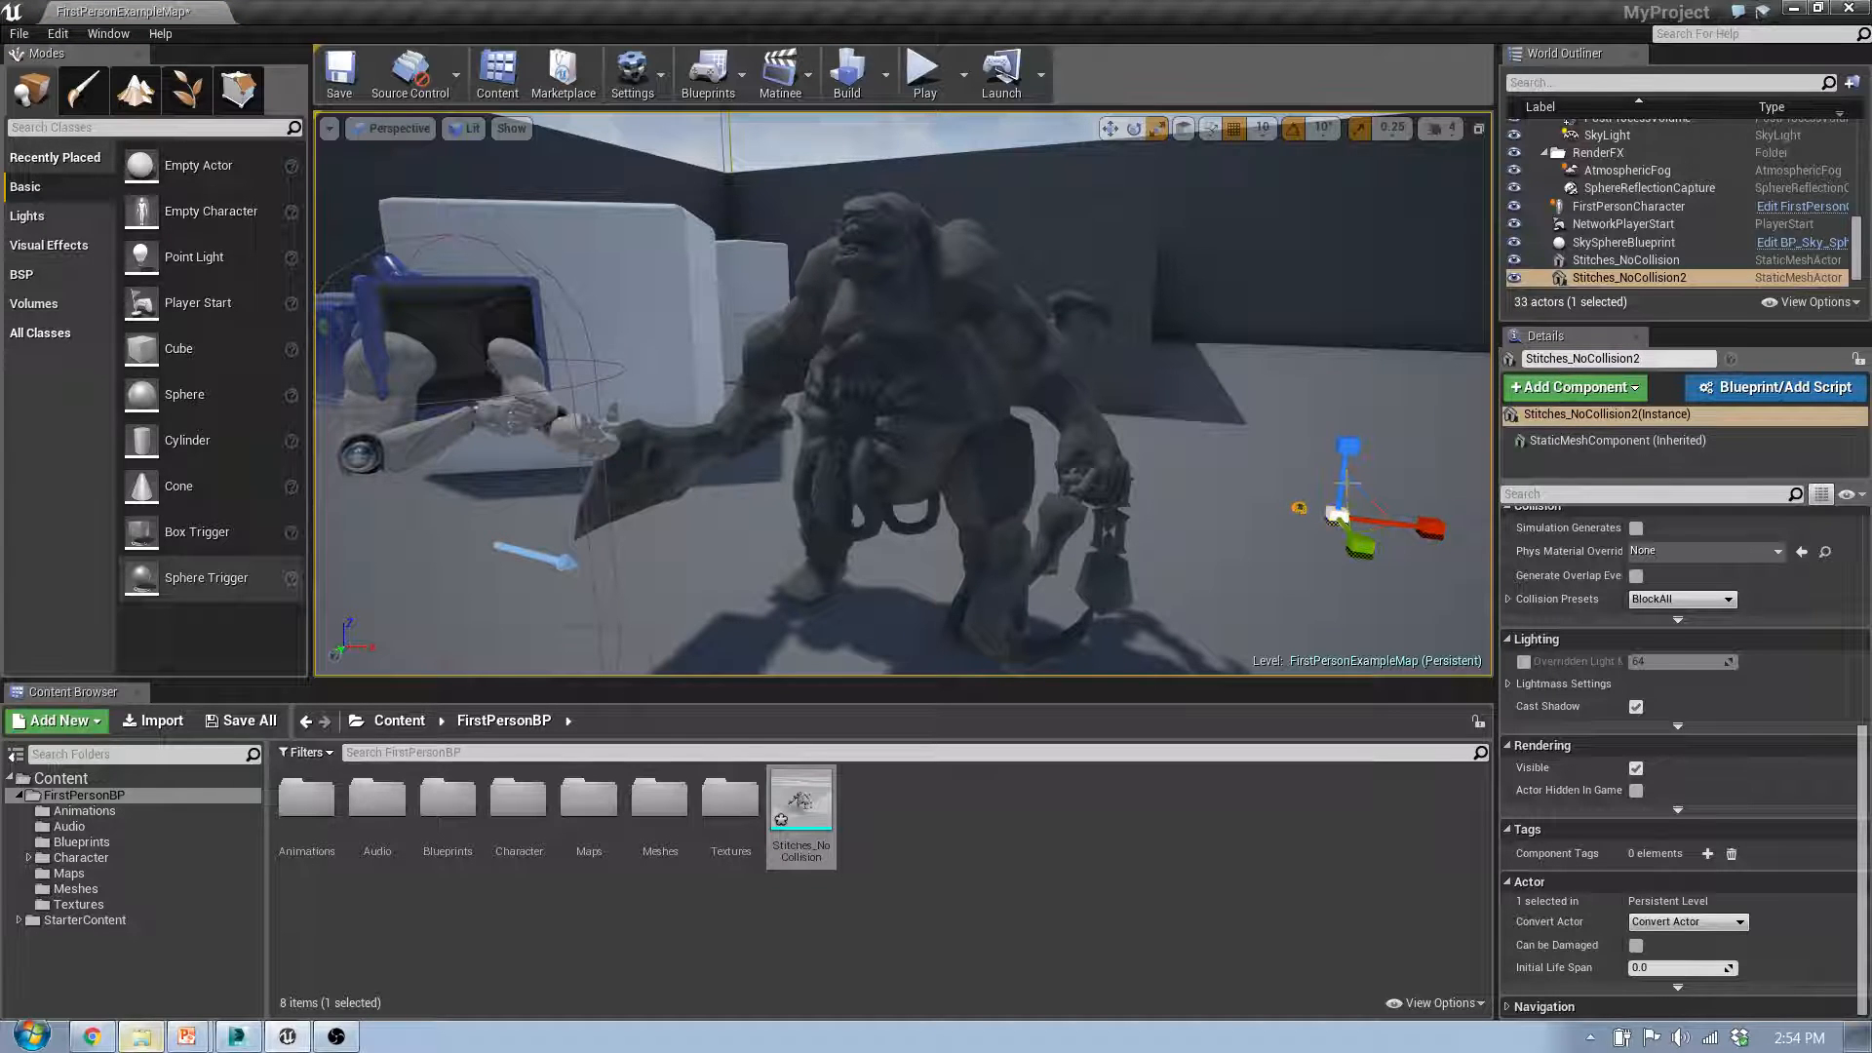
pyautogui.press('f')
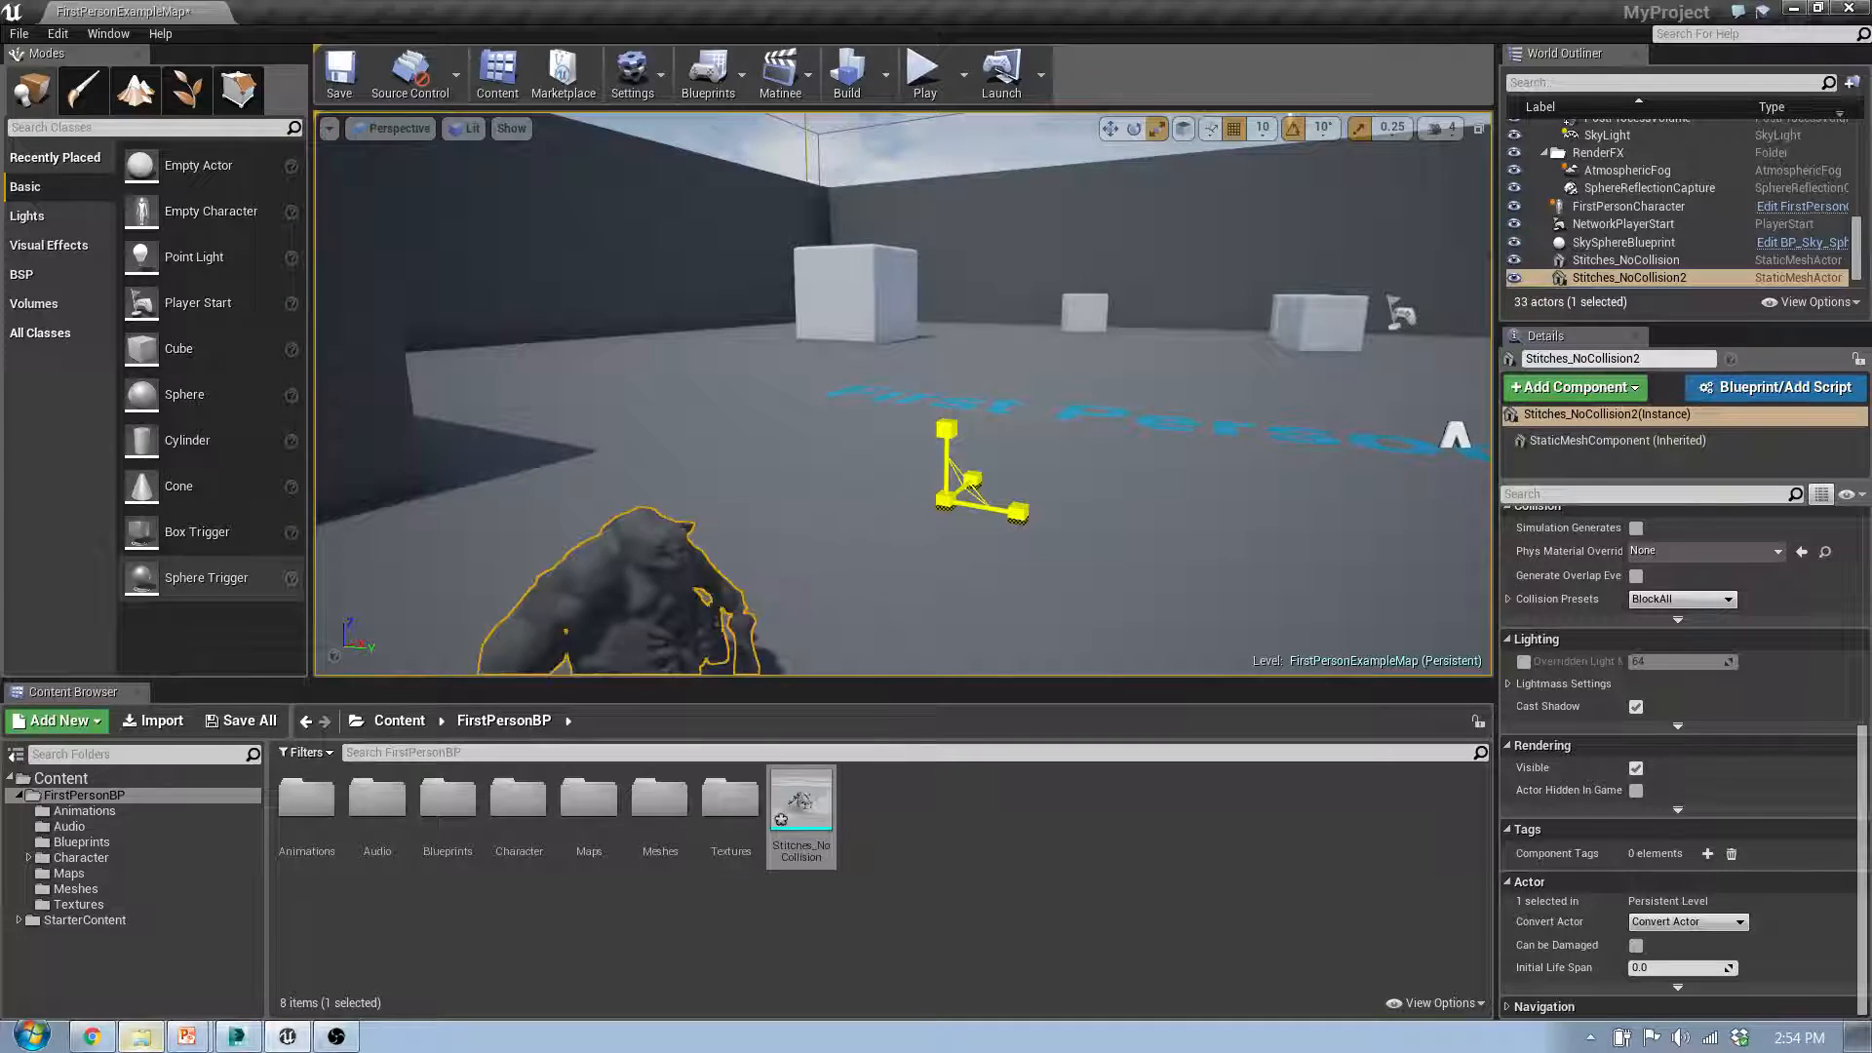
pyautogui.moveTo(710, 576); pyautogui.dragTo(908, 586, button='right')
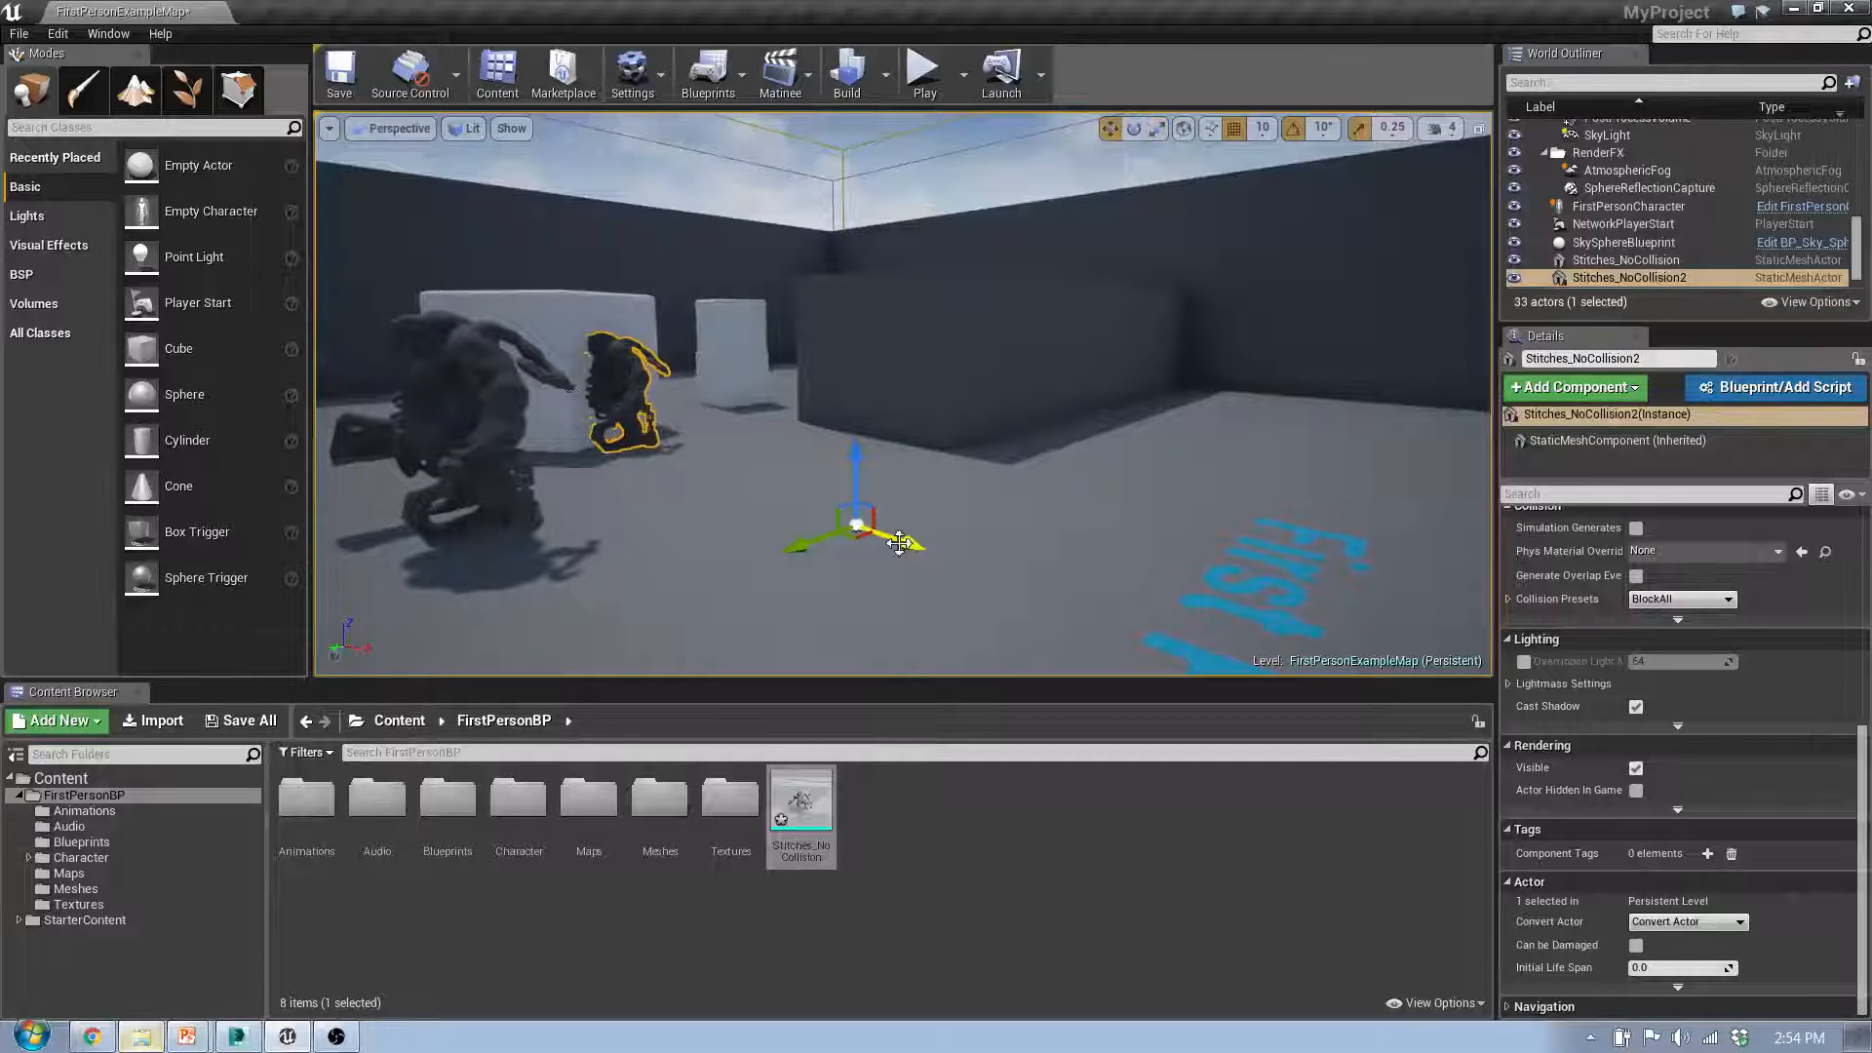
pyautogui.moveTo(899, 543); pyautogui.dragTo(1418, 673)
pyautogui.moveTo(818, 487); pyautogui.dragTo(771, 511, button='right')
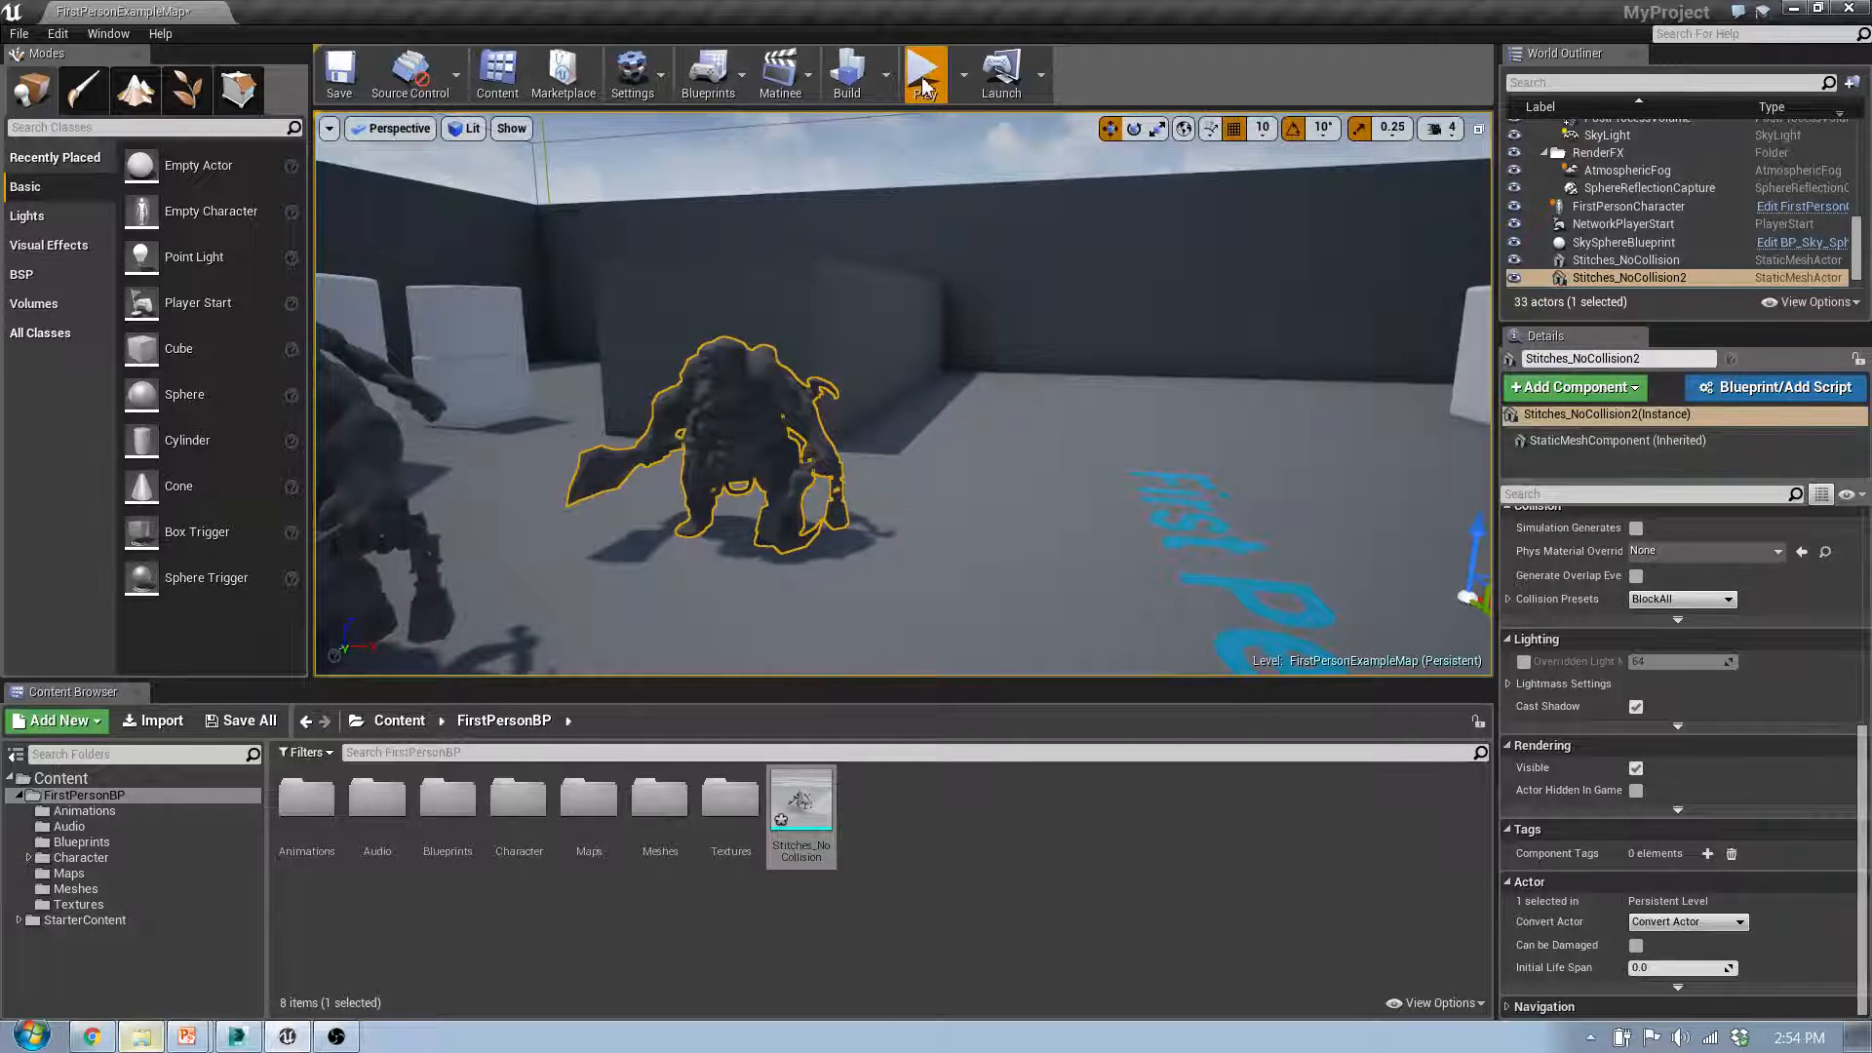
# Step: Play the level, walk up to both Stitches meshes and fire at them to compare their collision, and end the play session
pyautogui.click(924, 73)
pyautogui.click(910, 401)
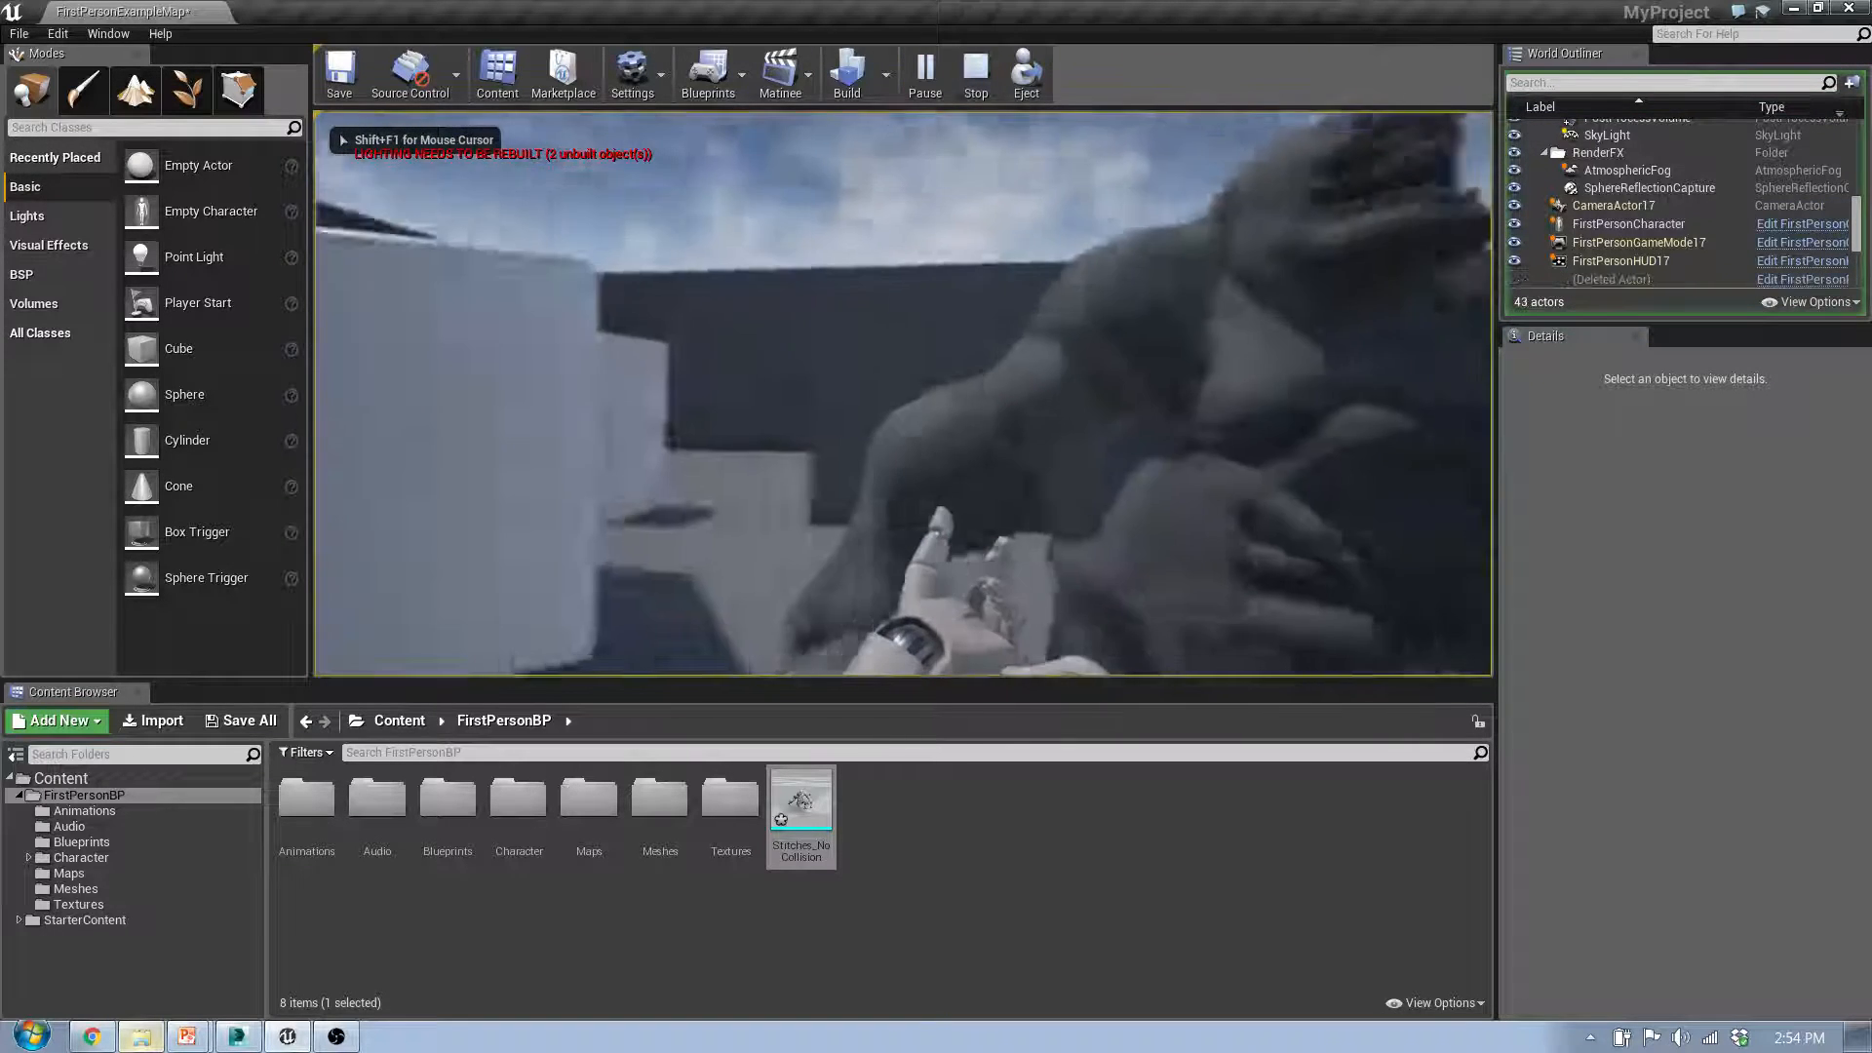
pyautogui.press('w')
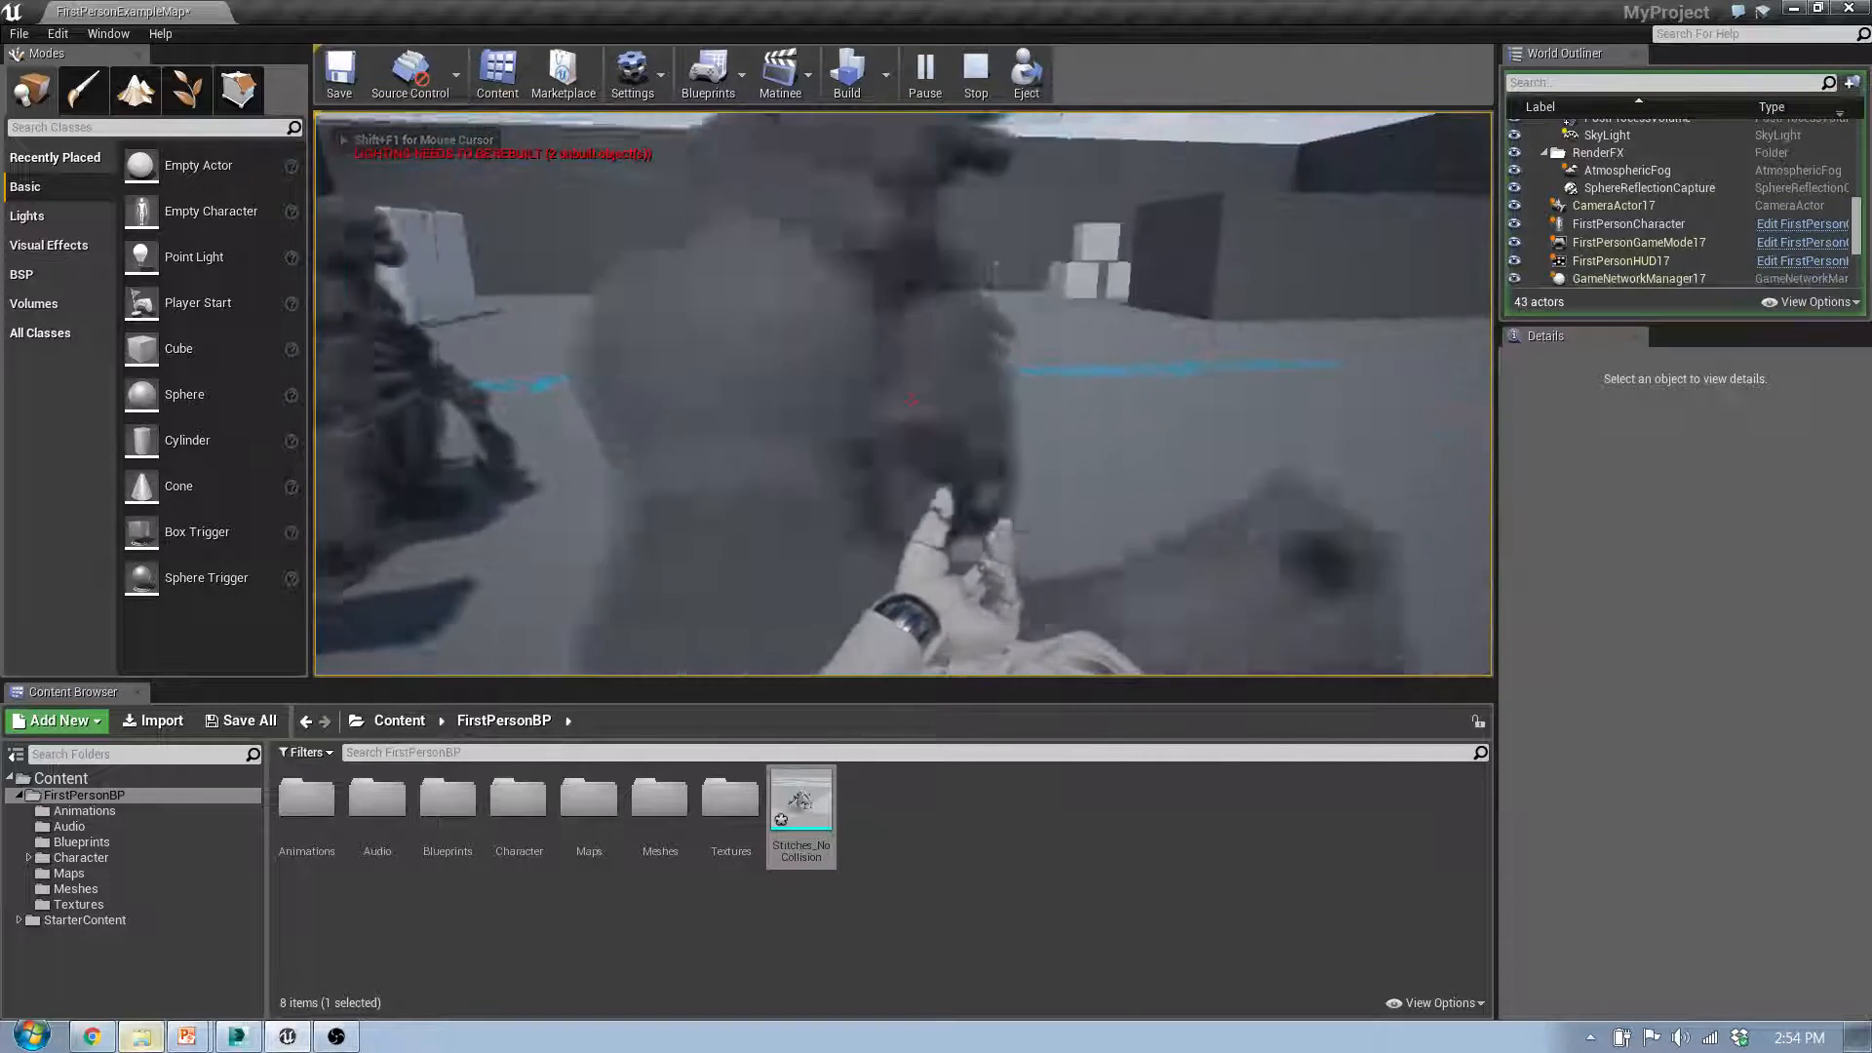
pyautogui.press('w')
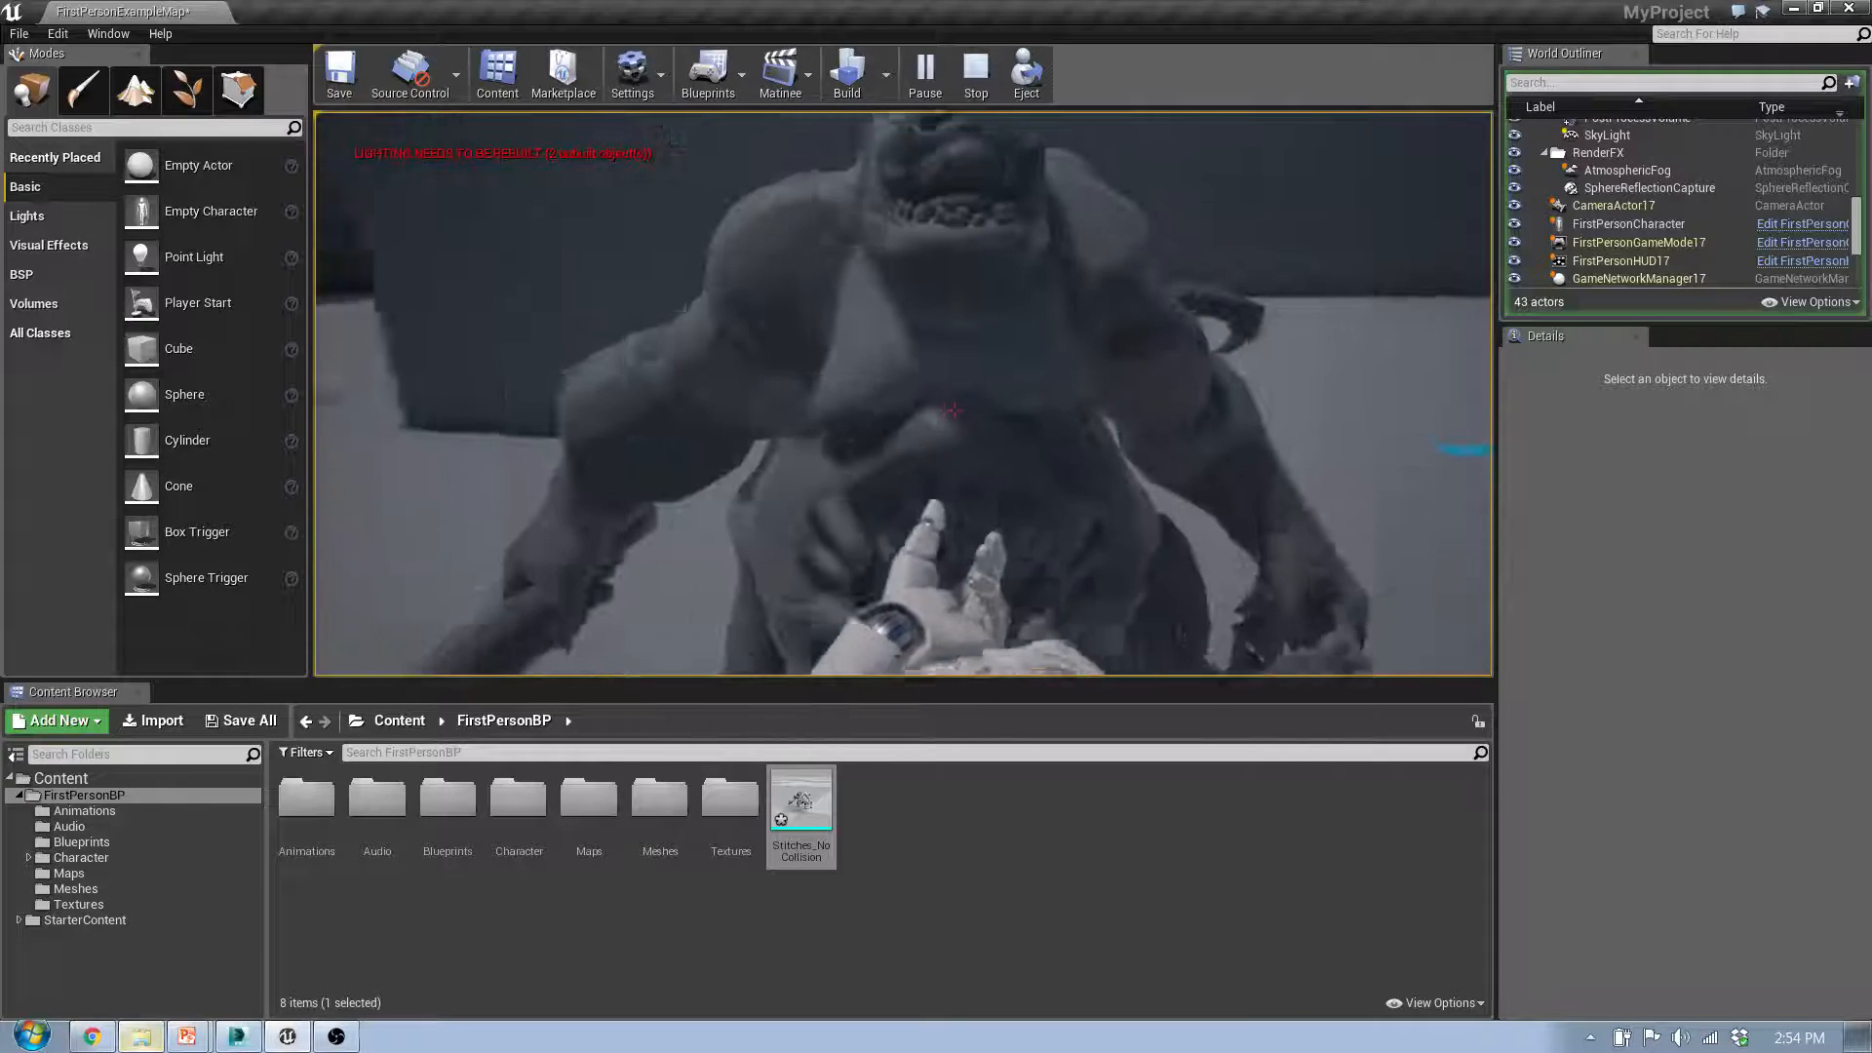
pyautogui.click(909, 401)
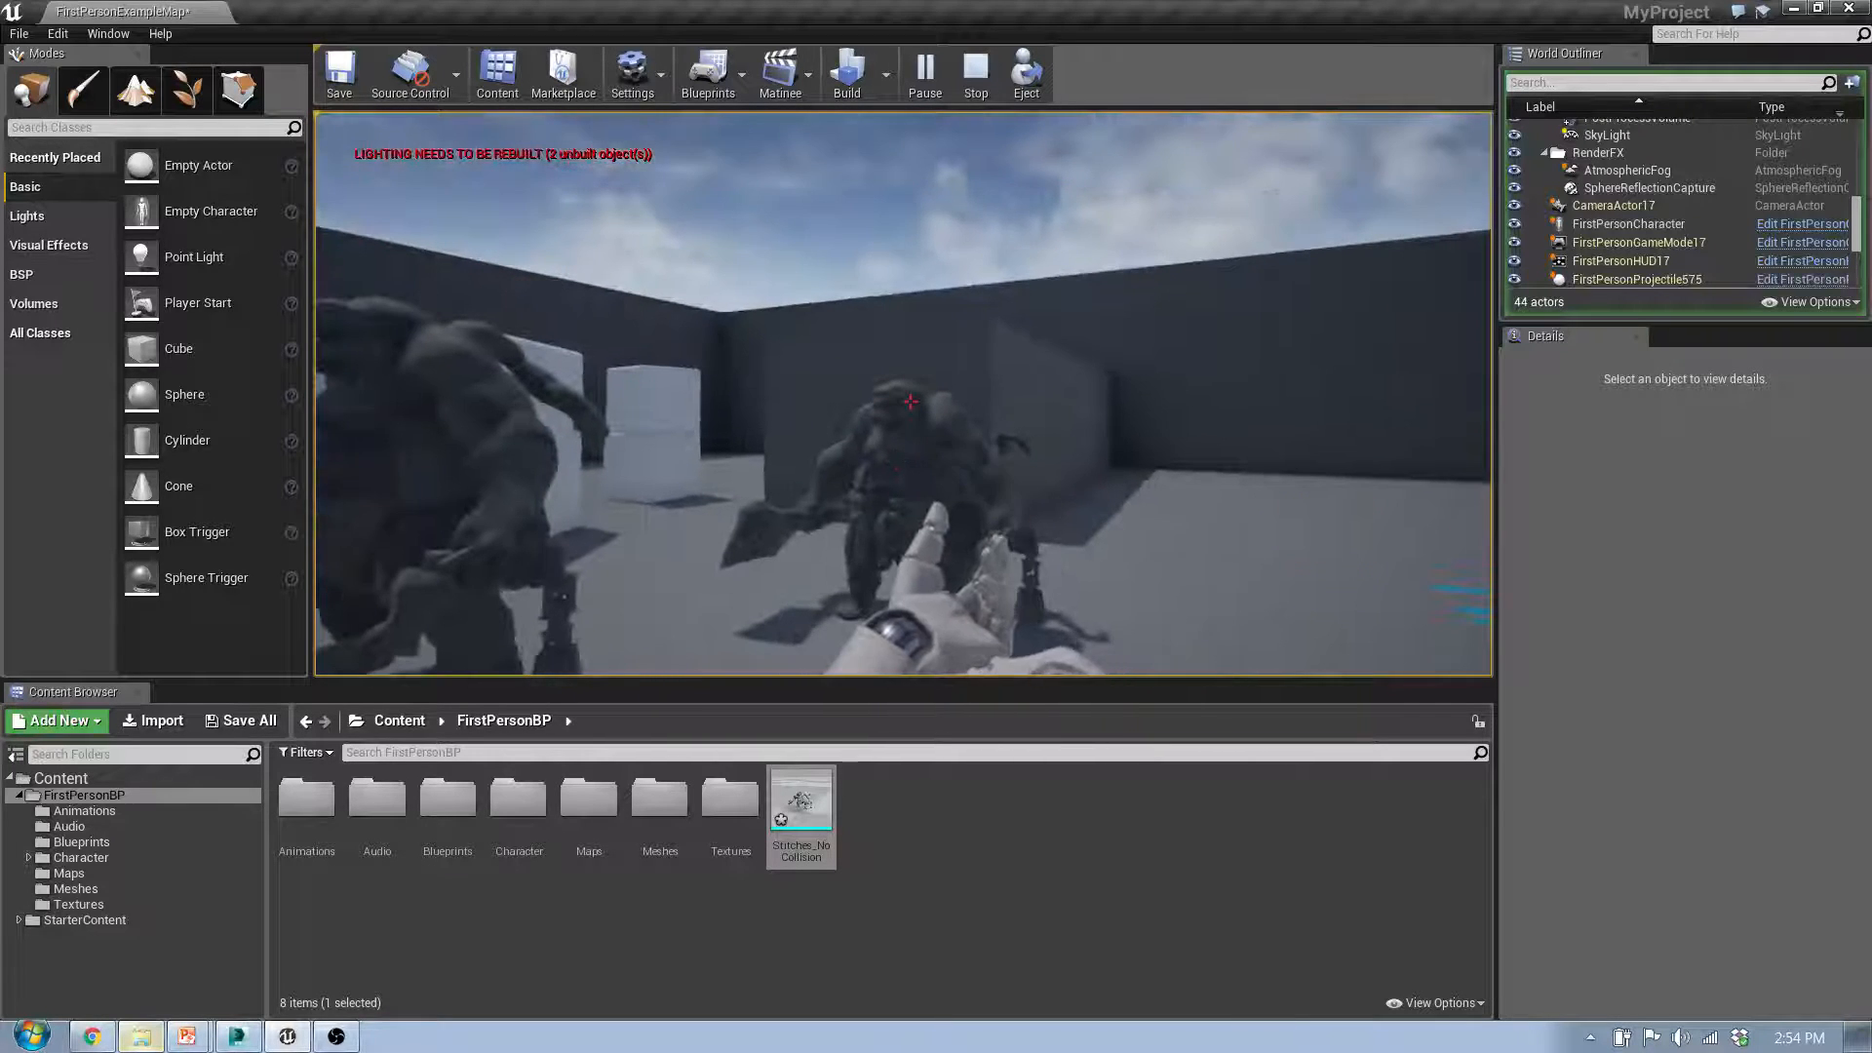
pyautogui.press('w')
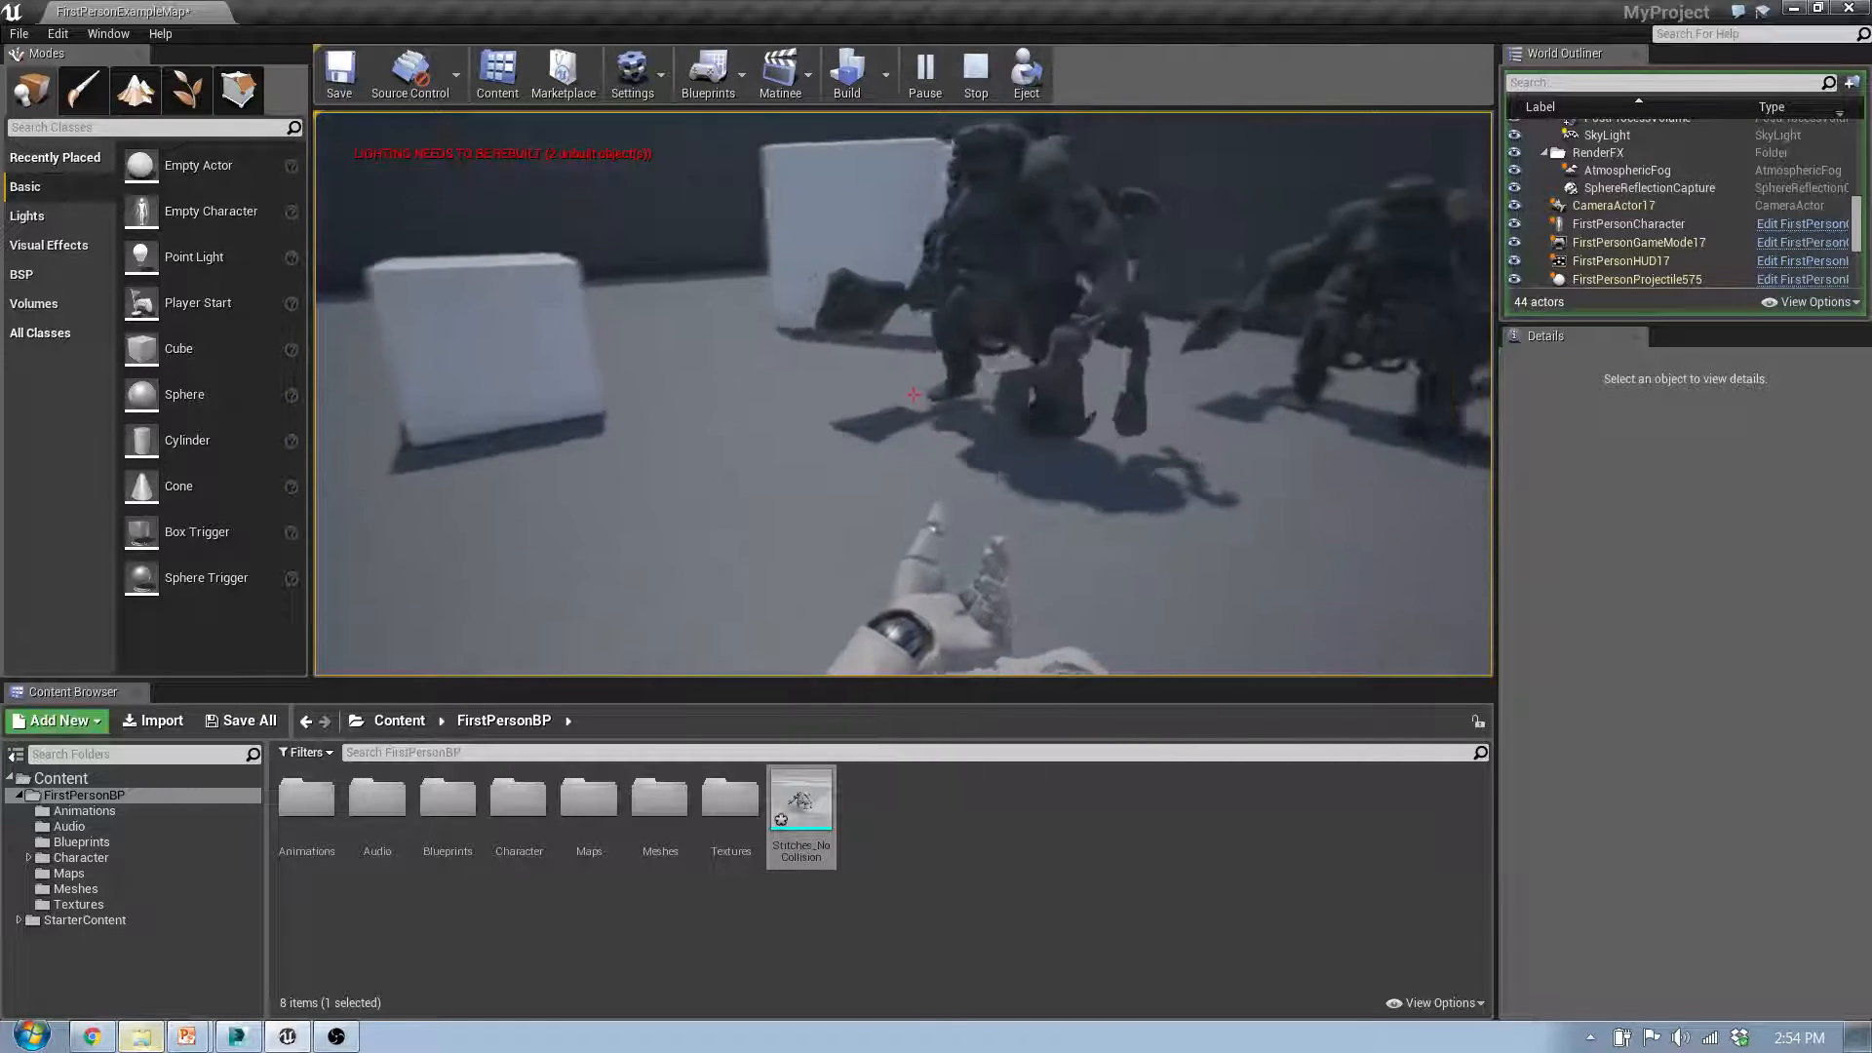
pyautogui.press('Escape')
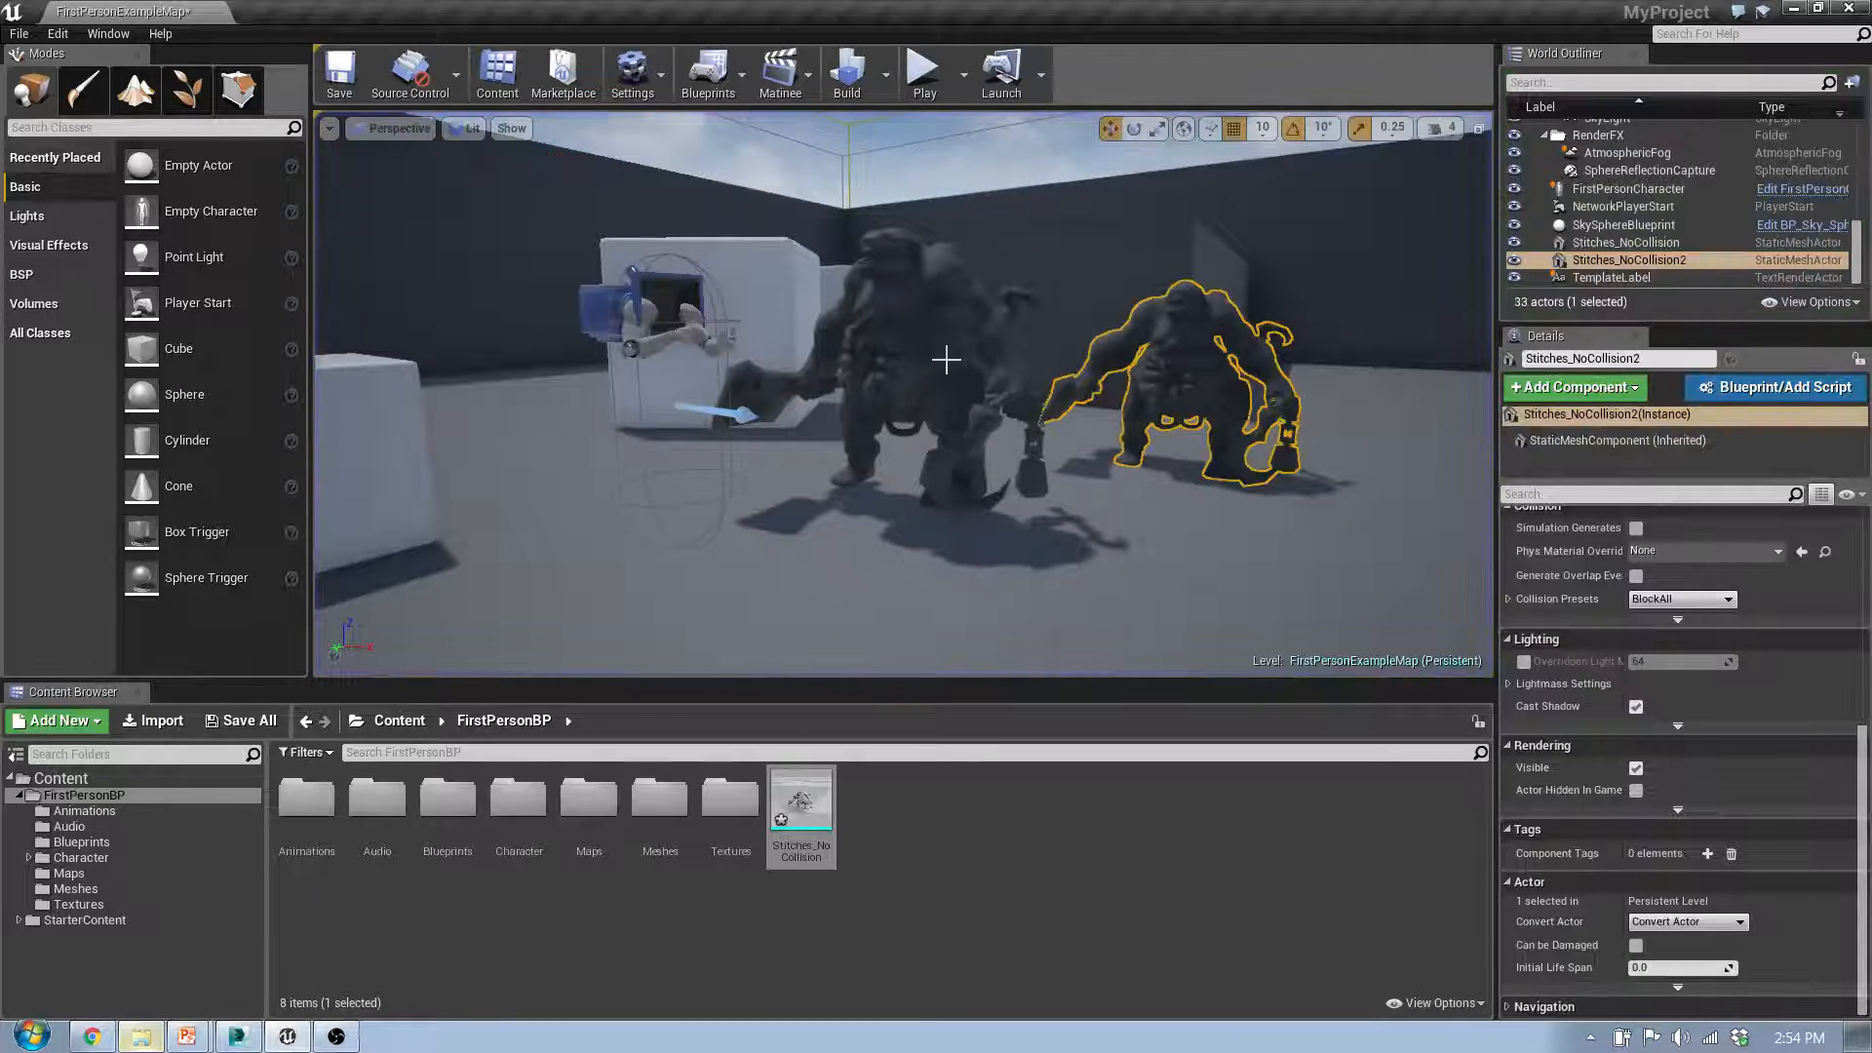
# Step: Delete the second Stitches_NoCollision mesh from the level
pyautogui.click(944, 360)
pyautogui.click(1188, 357)
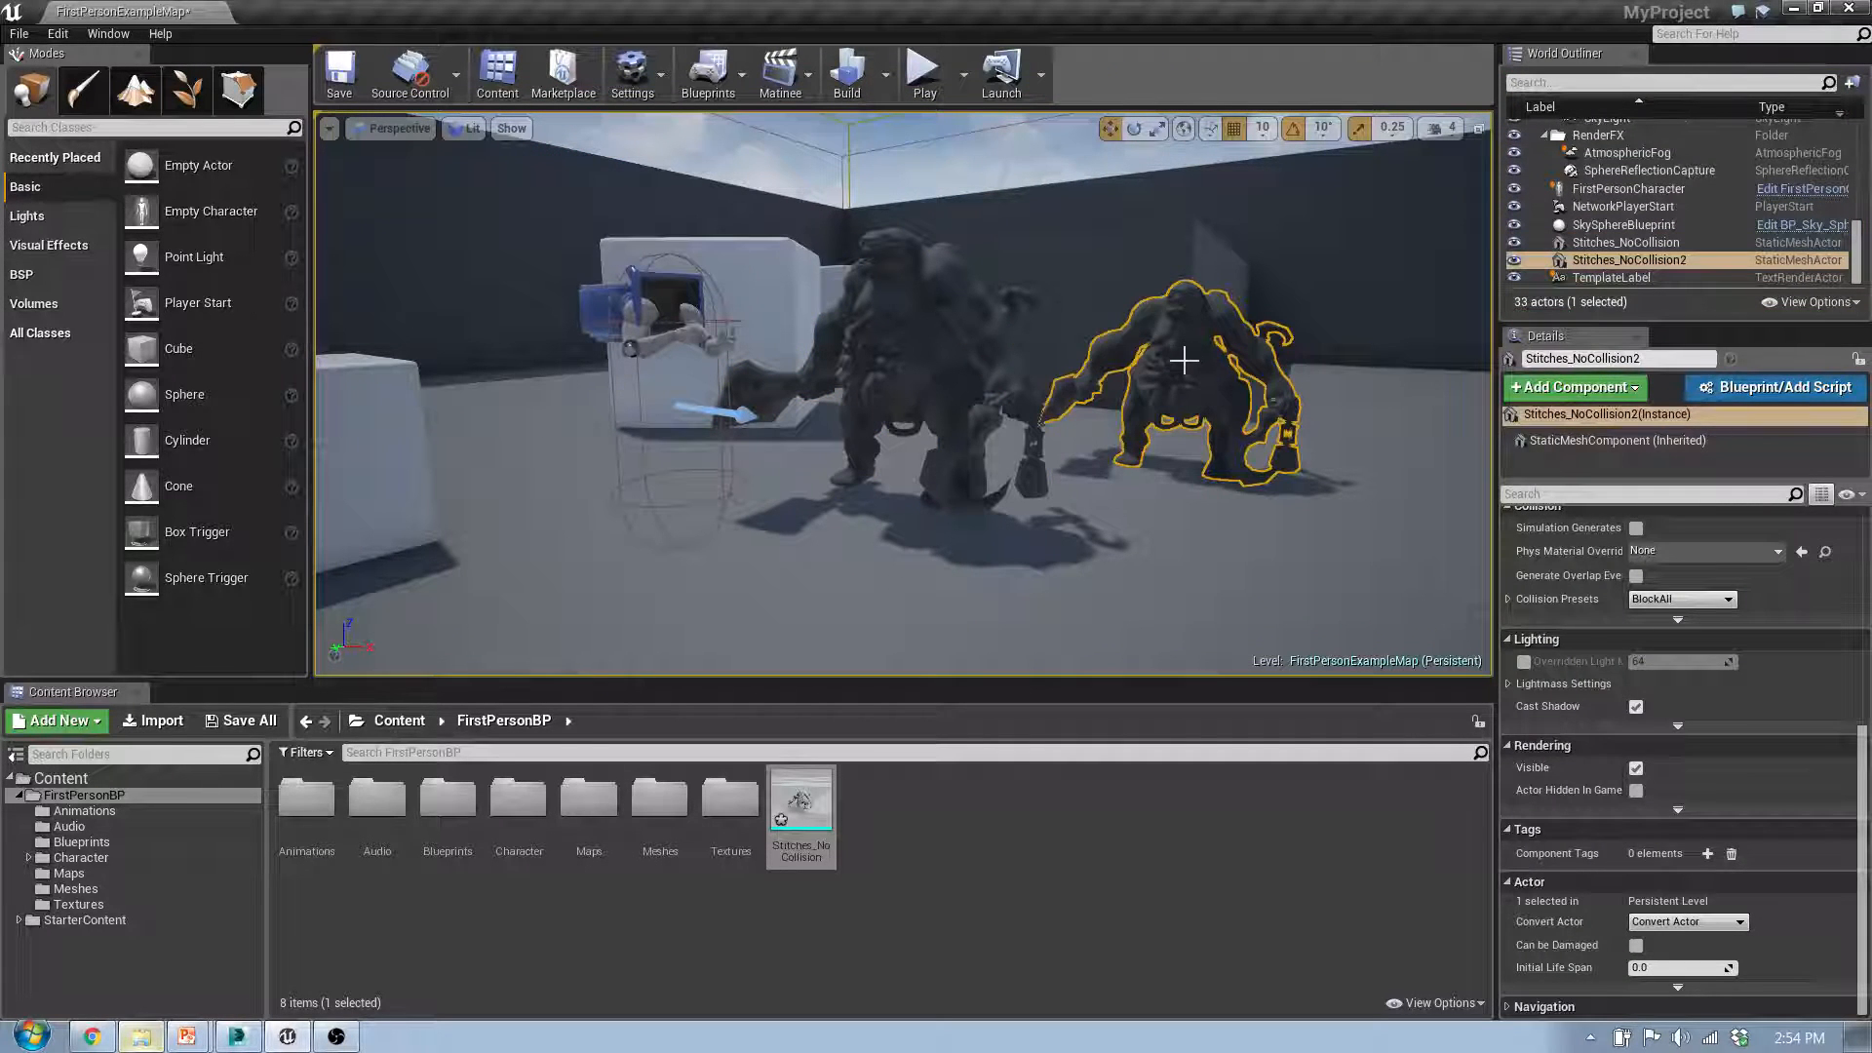
pyautogui.press('Delete')
# Step: Scale the remaining Stitches_NoCollision mesh up uniformly
pyautogui.click(936, 368)
pyautogui.moveTo(1045, 480); pyautogui.dragTo(1141, 468, button='right')
pyautogui.press('e')
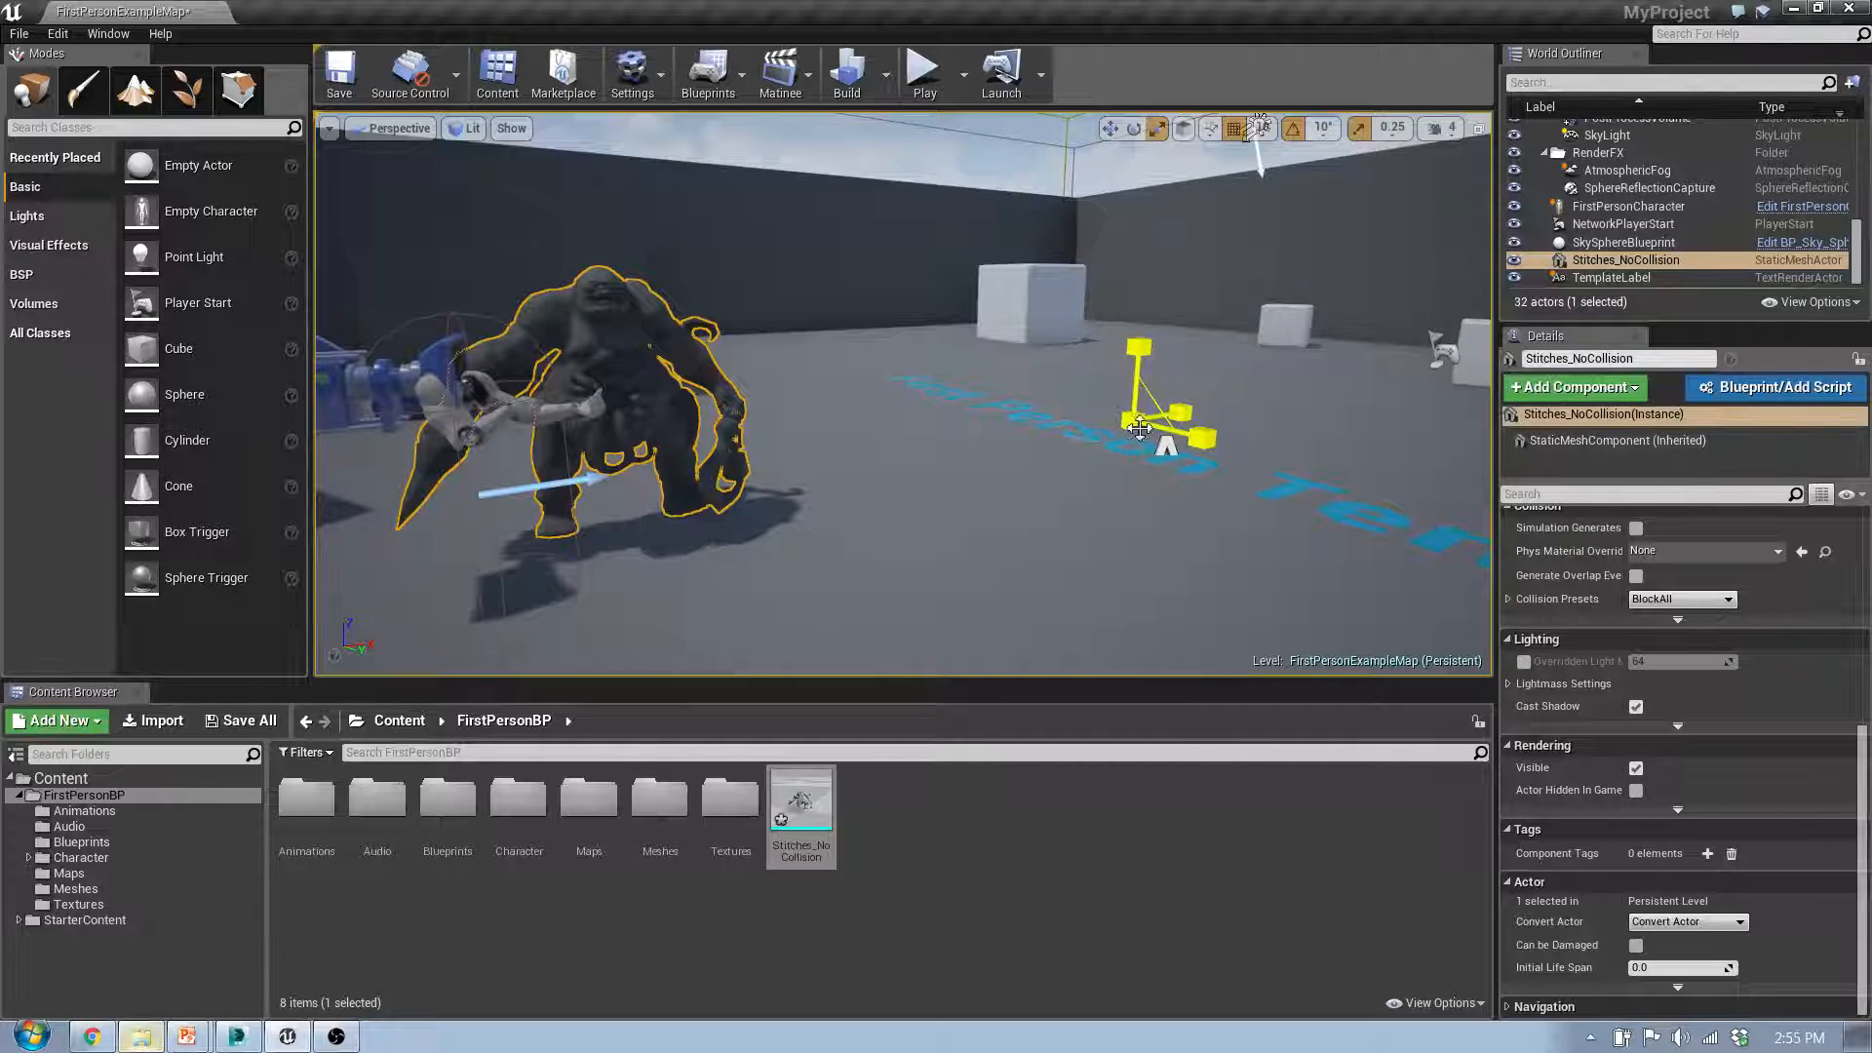
pyautogui.moveTo(1133, 421); pyautogui.dragTo(1094, 442)
pyautogui.rightClick(1095, 443)
pyautogui.click(879, 476)
pyautogui.moveTo(879, 475); pyautogui.dragTo(673, 477, button='right')
pyautogui.press('s')
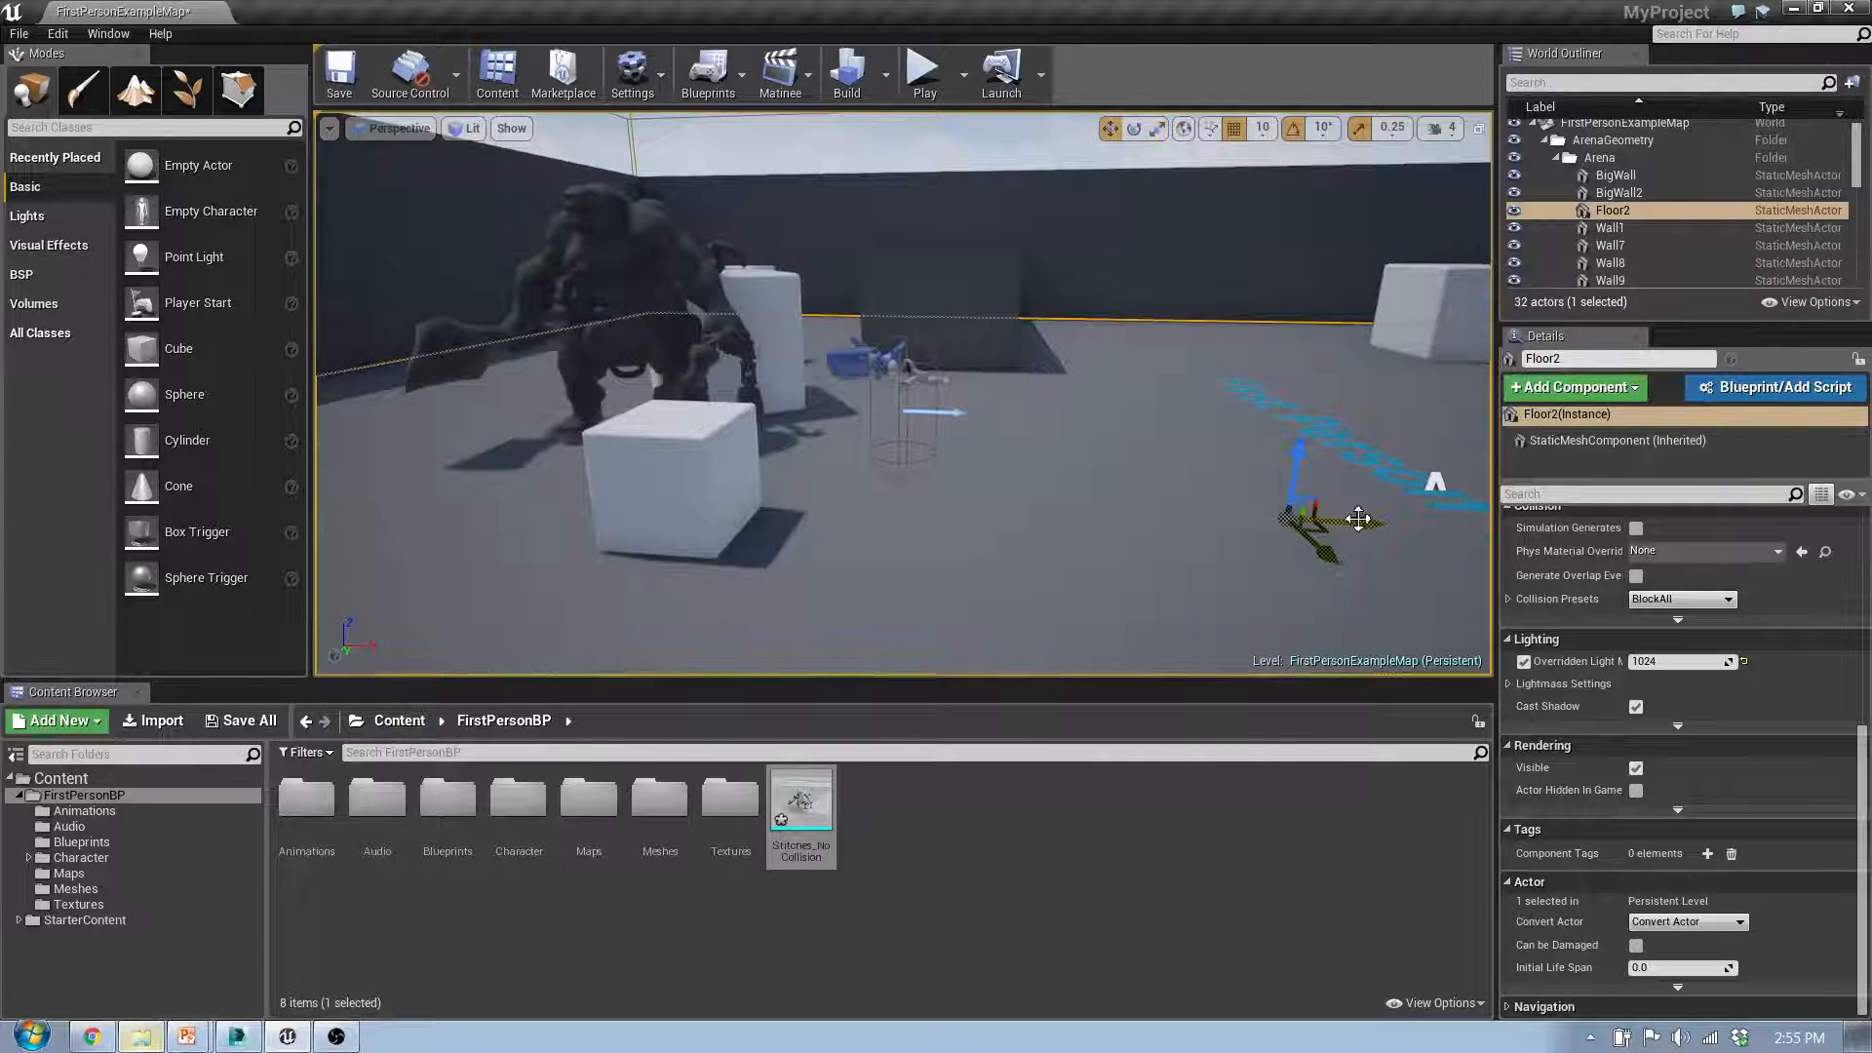
pyautogui.moveTo(1359, 519); pyautogui.dragTo(1657, 521)
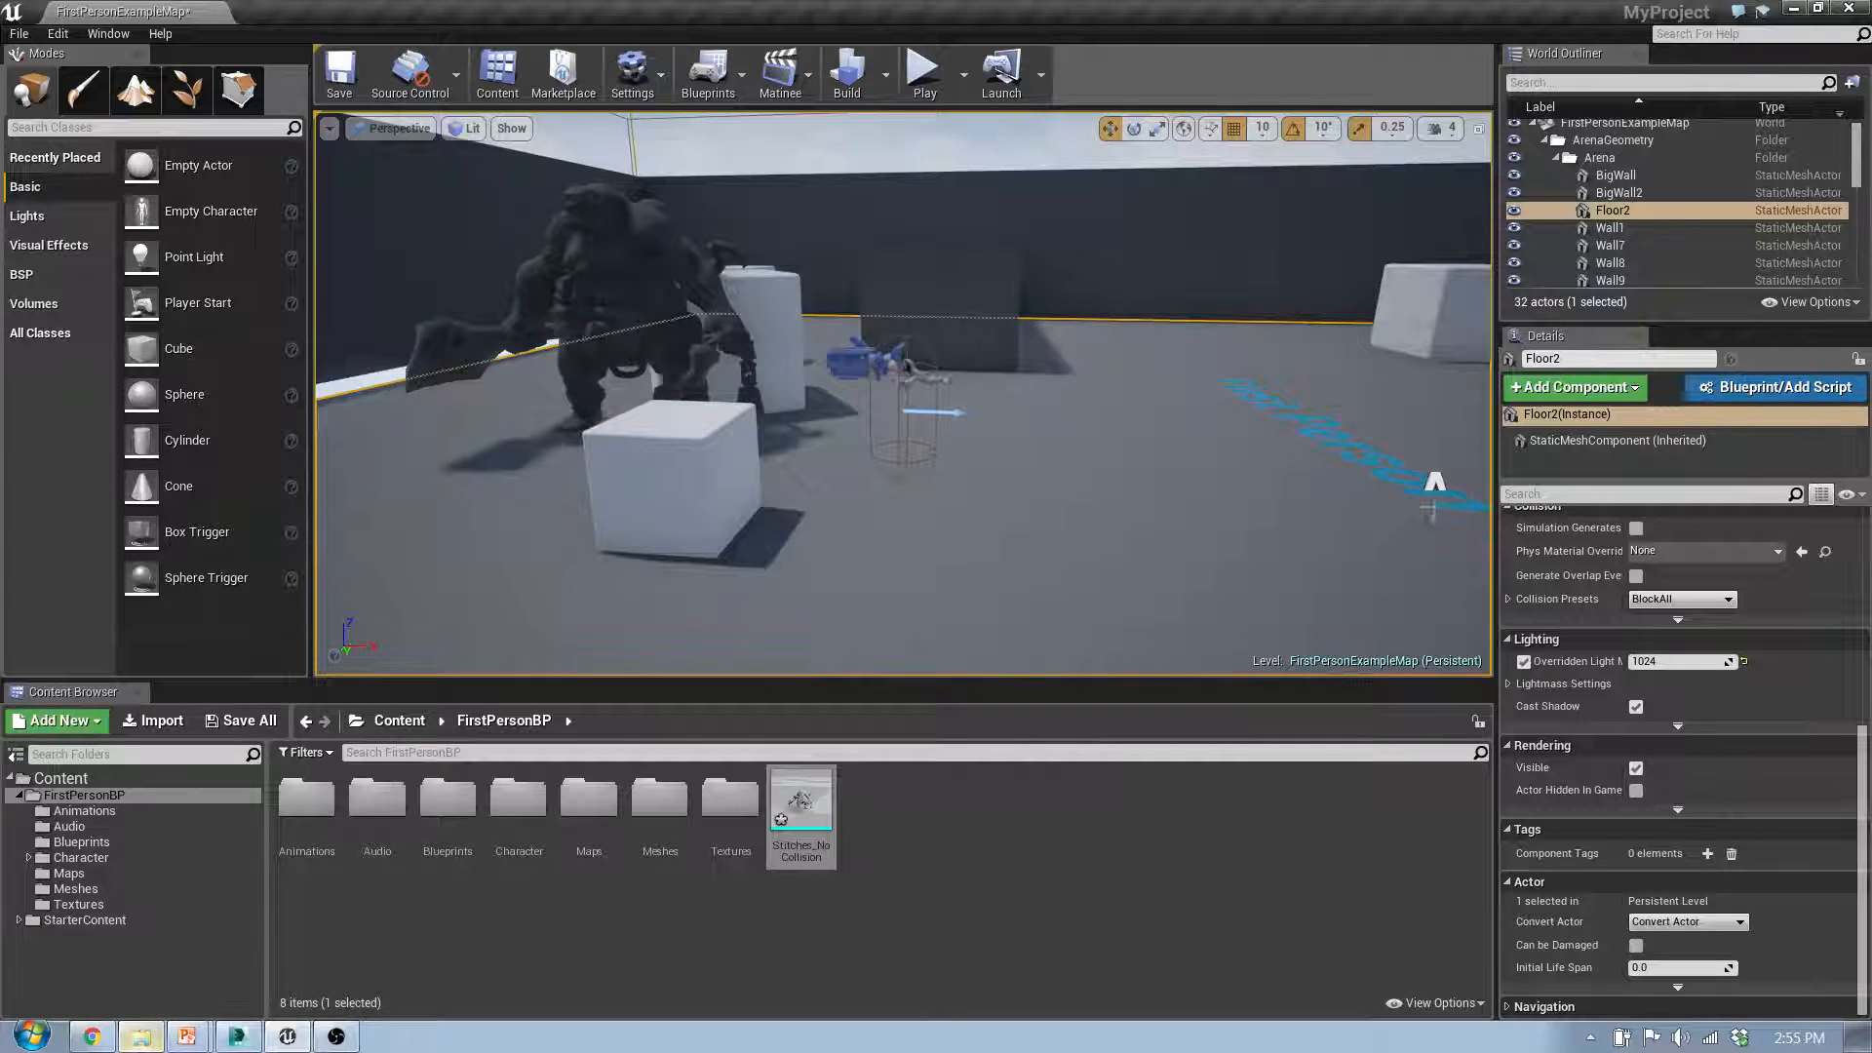
# Step: Rotate the Stitches_NoCollision mesh about the vertical axis and move it onto the blue template text in the open area
pyautogui.click(630, 270)
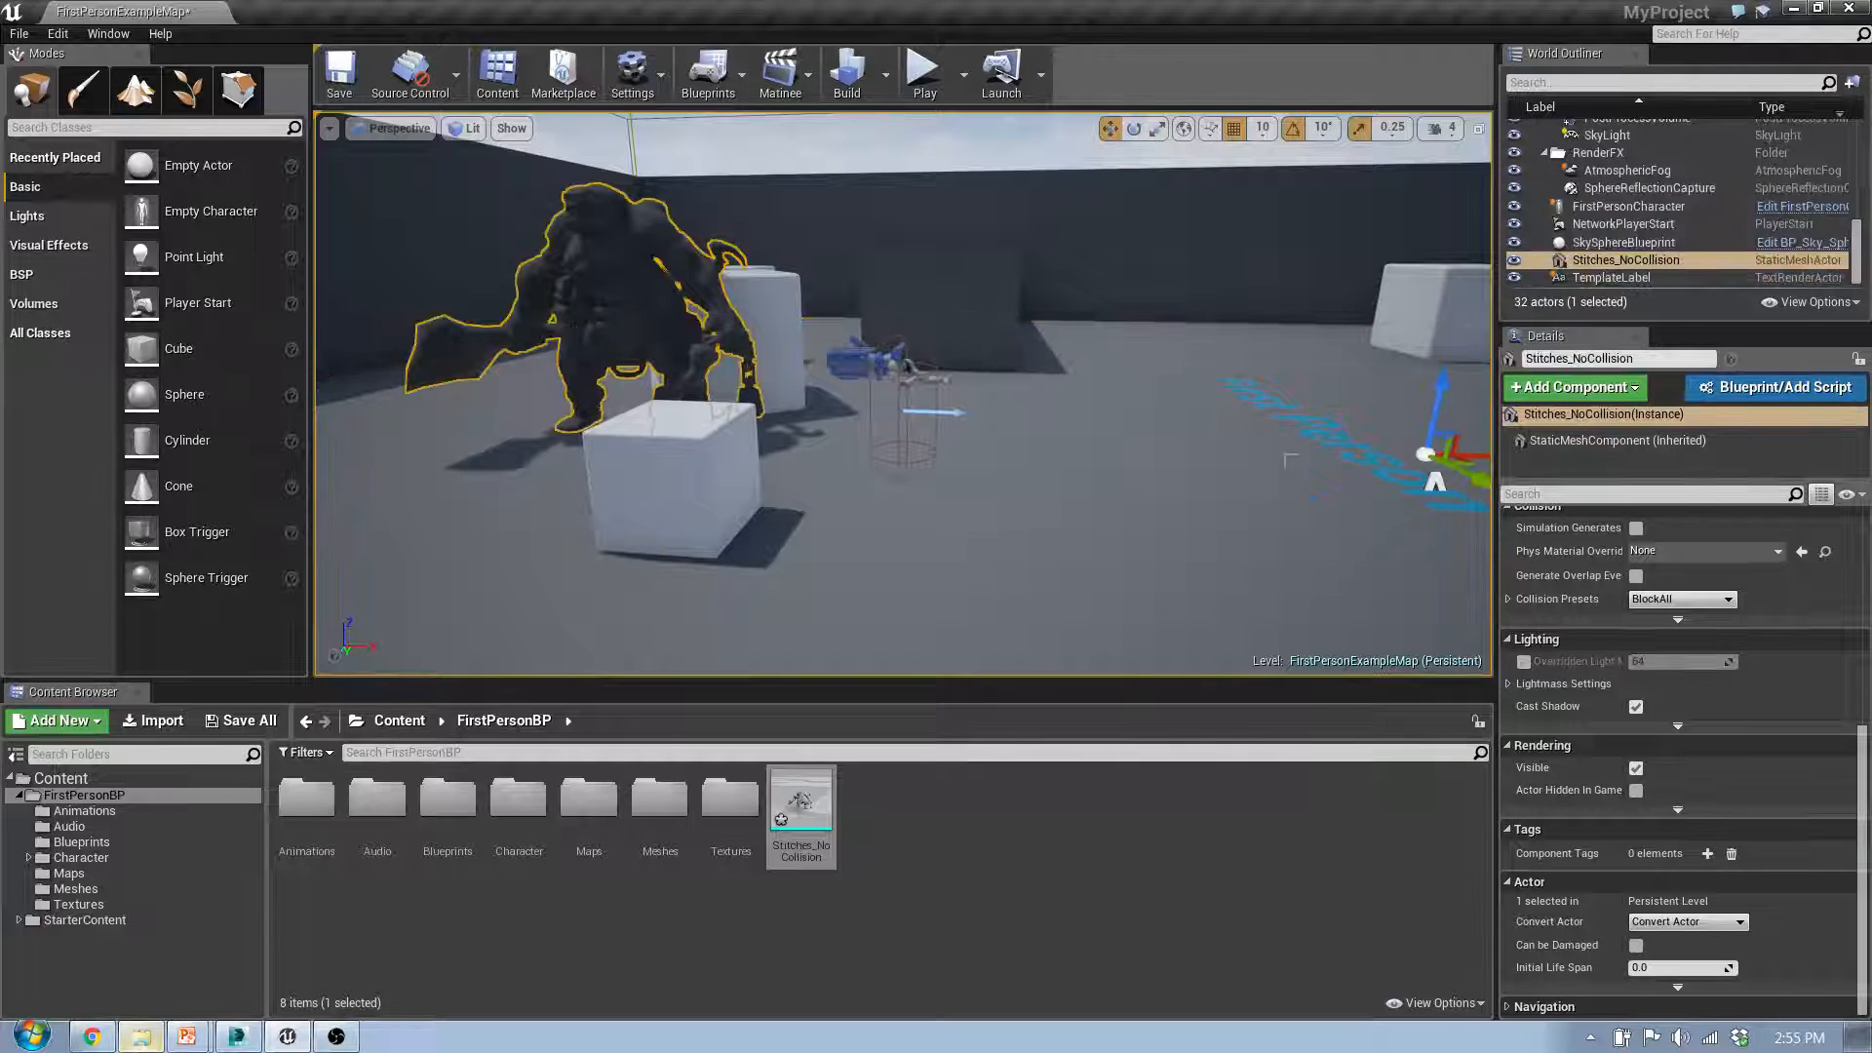
pyautogui.moveTo(630, 270); pyautogui.dragTo(761, 283, button='right')
pyautogui.press('s')
pyautogui.press('e')
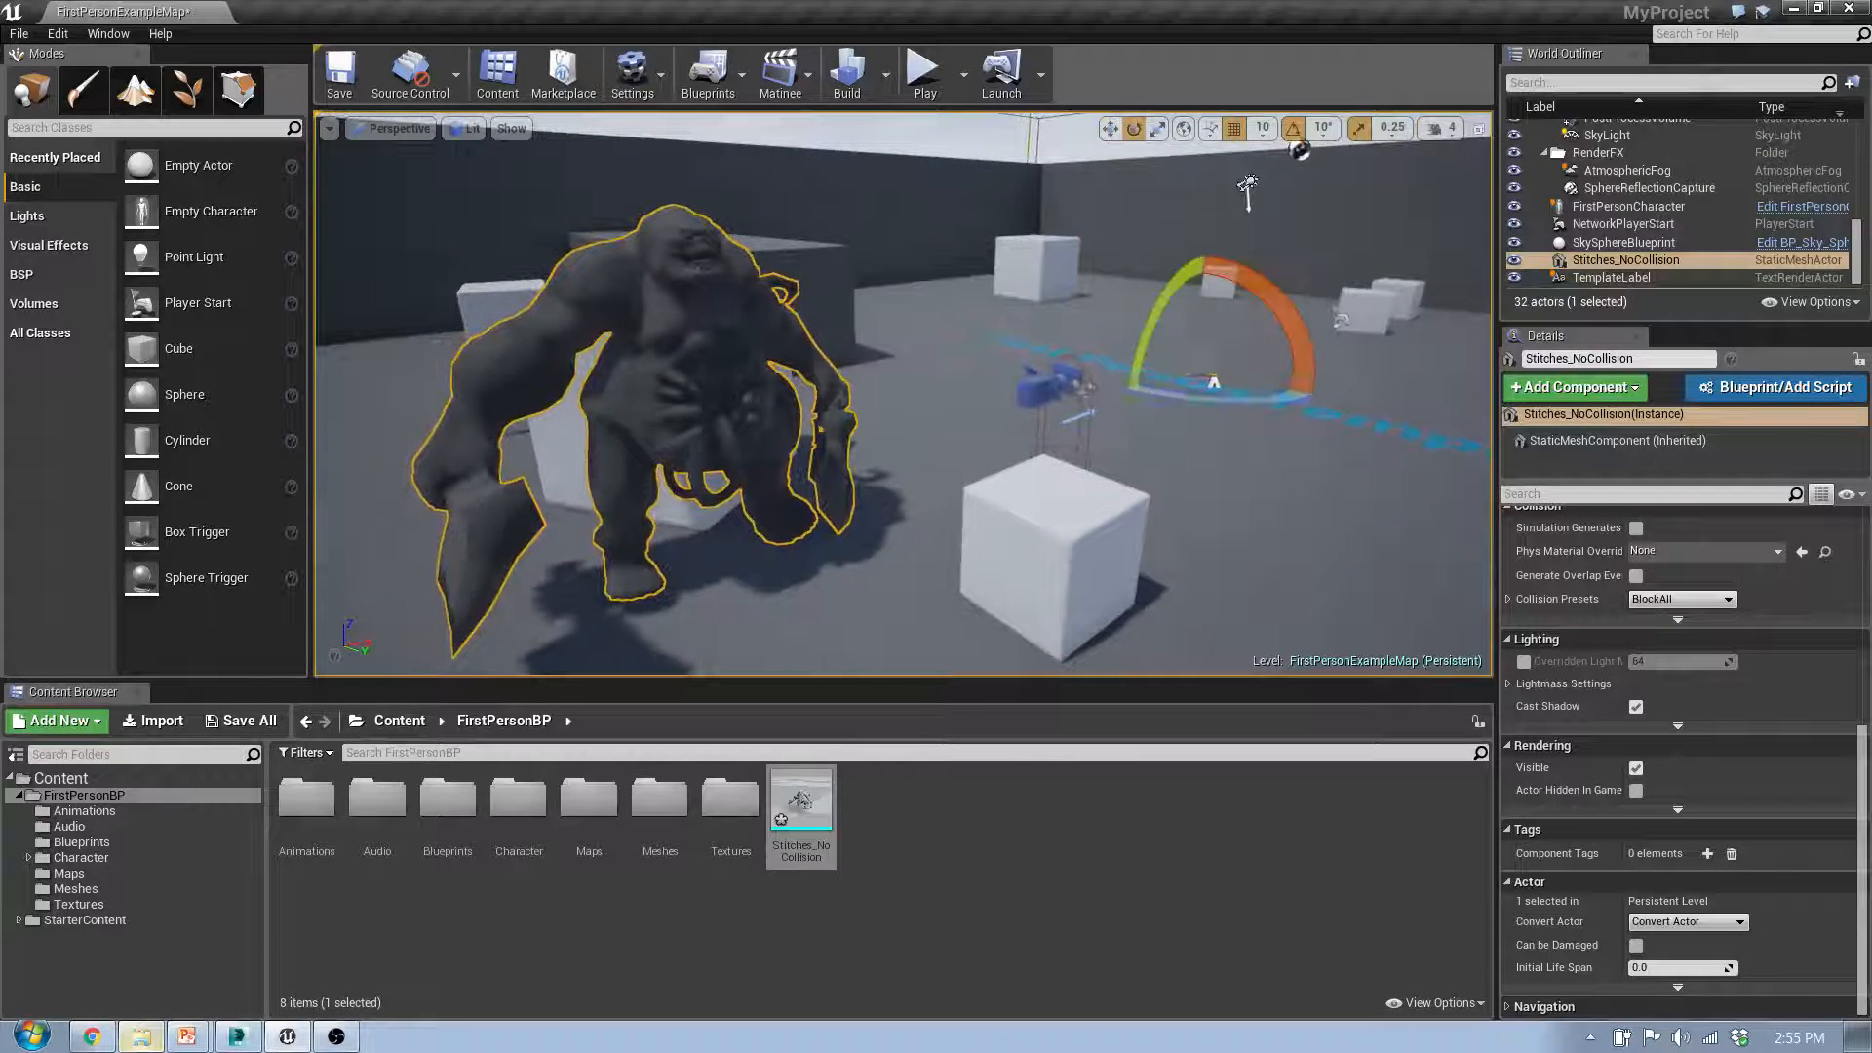
pyautogui.moveTo(1220, 407); pyautogui.dragTo(1296, 410)
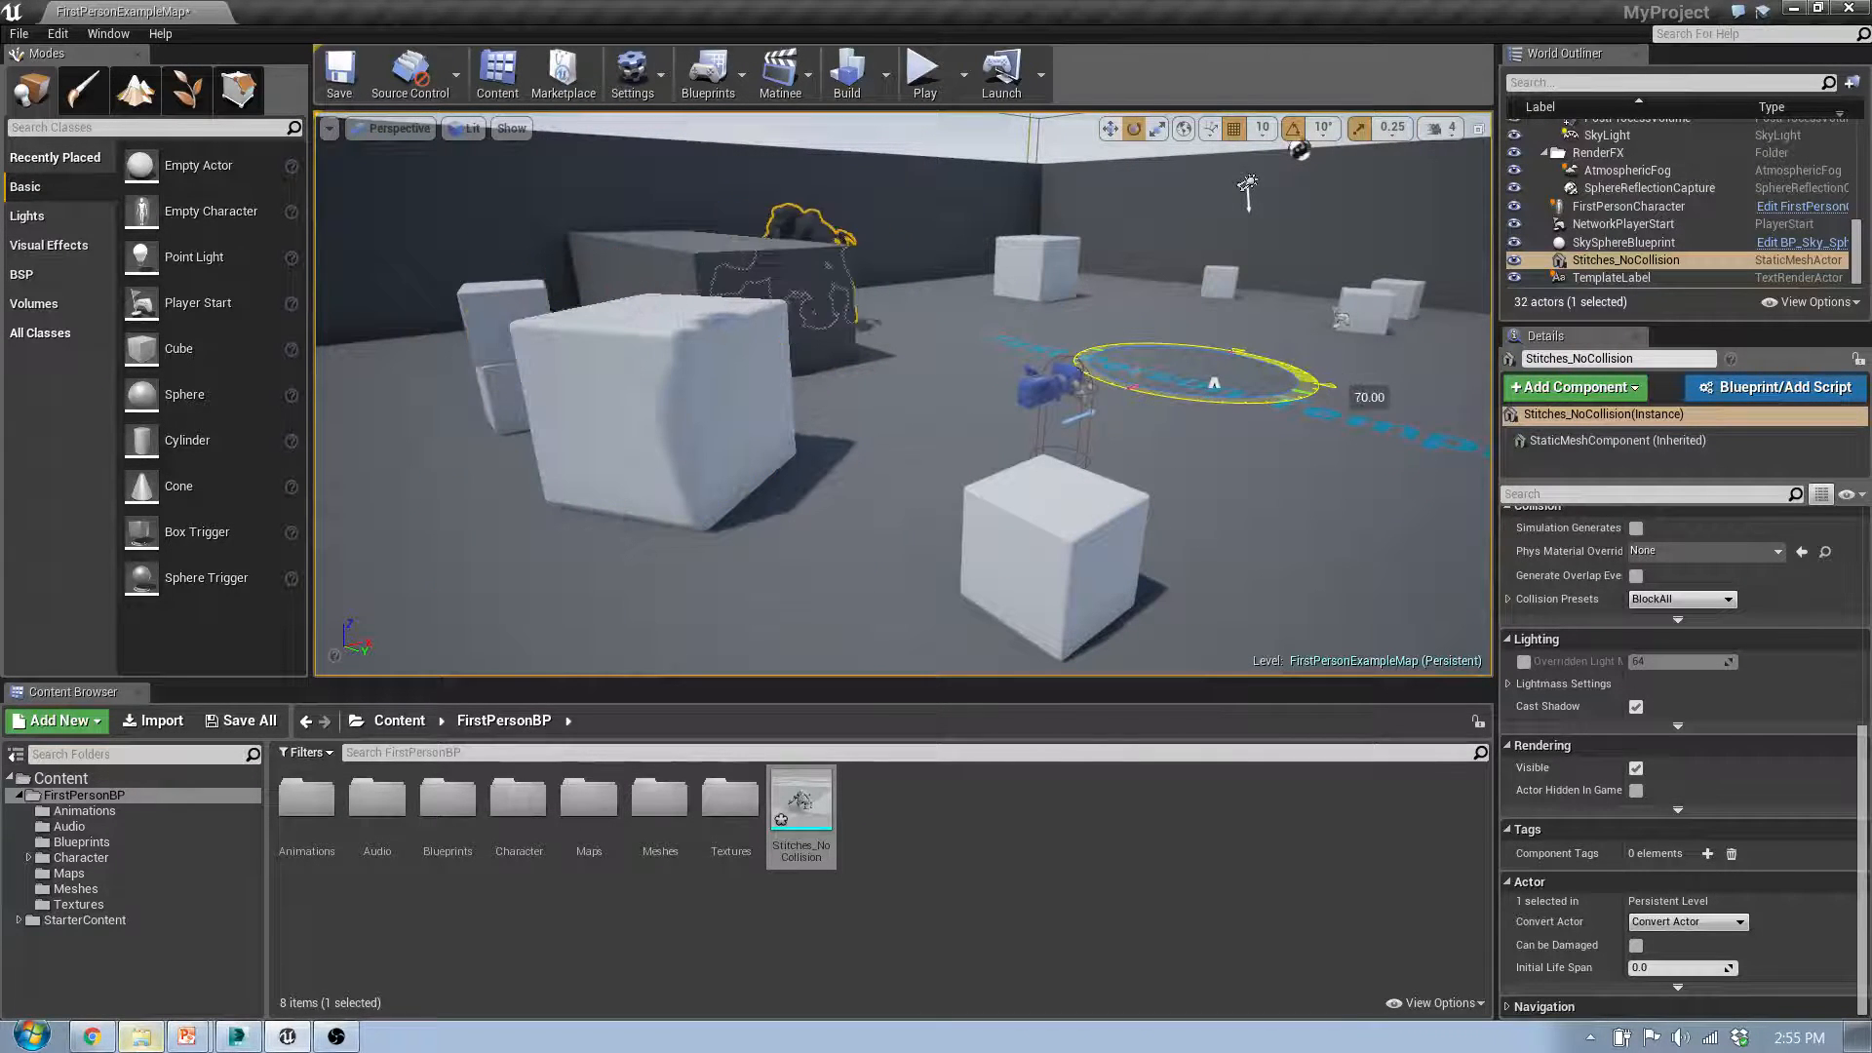
pyautogui.press('r')
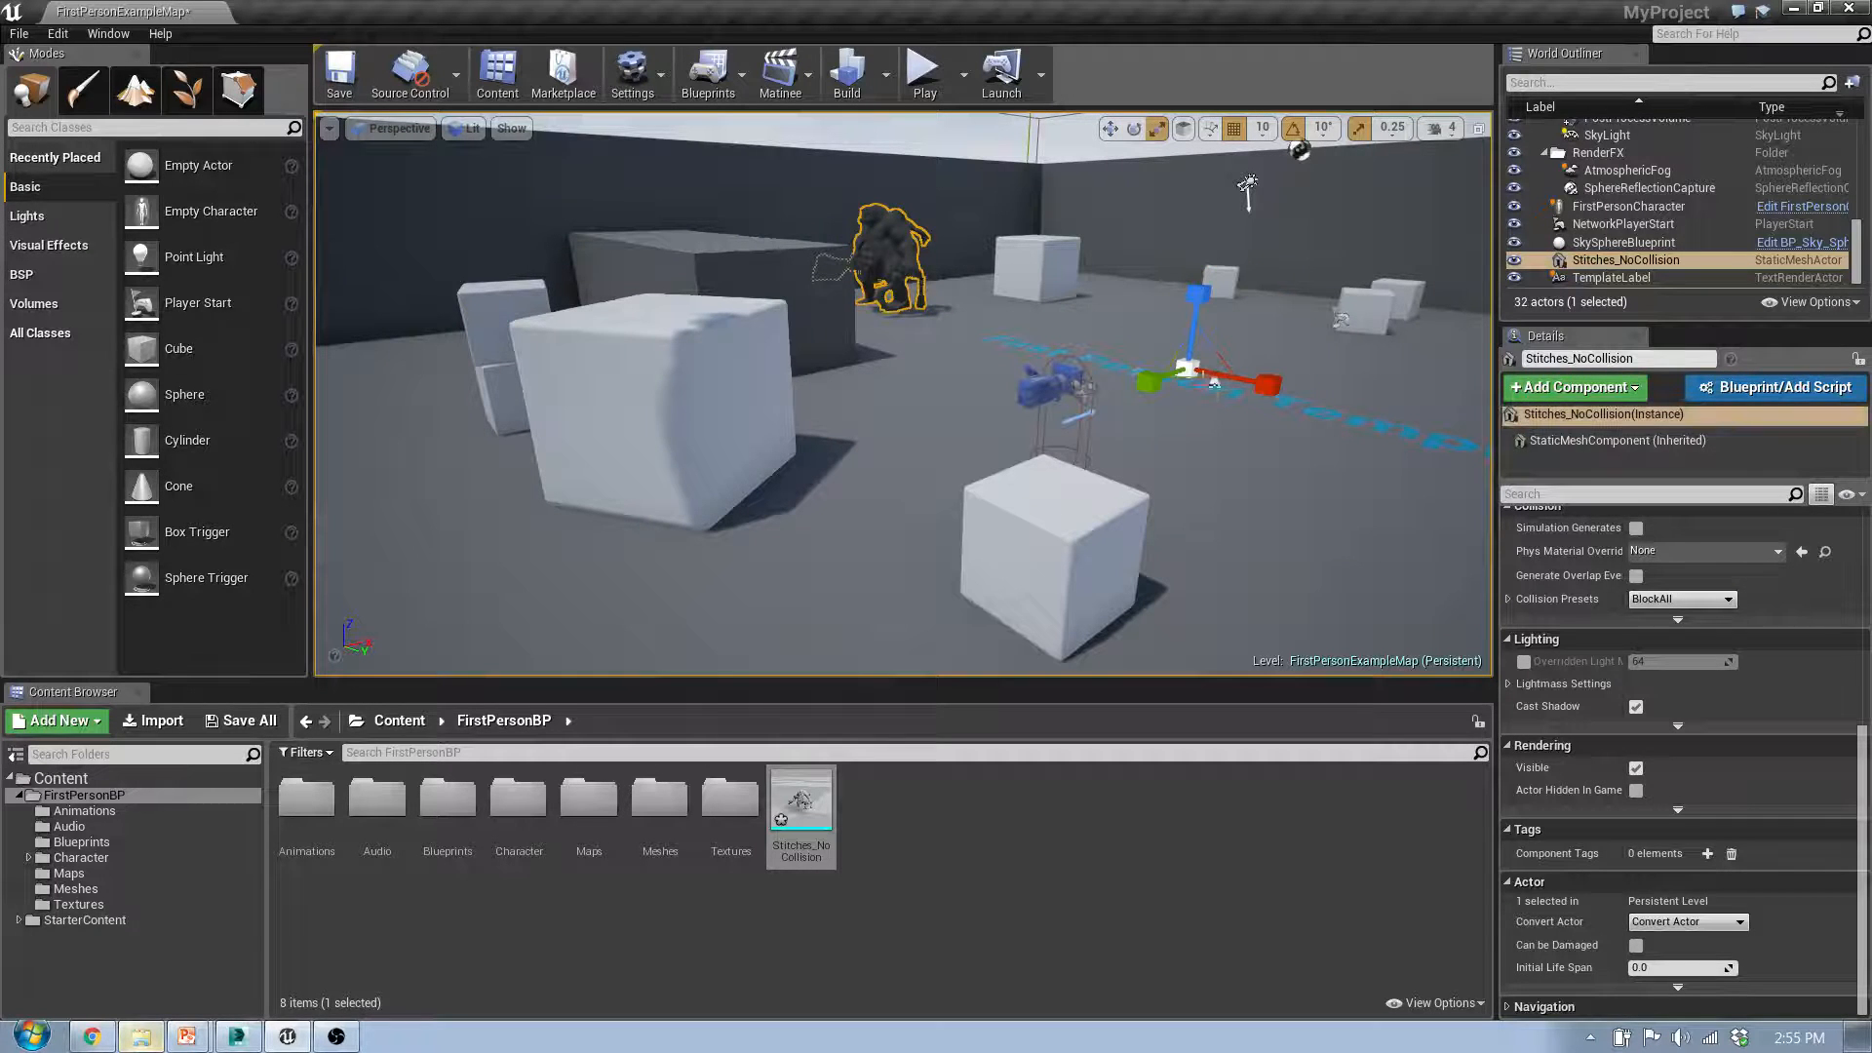
pyautogui.moveTo(1227, 382); pyautogui.dragTo(1365, 405)
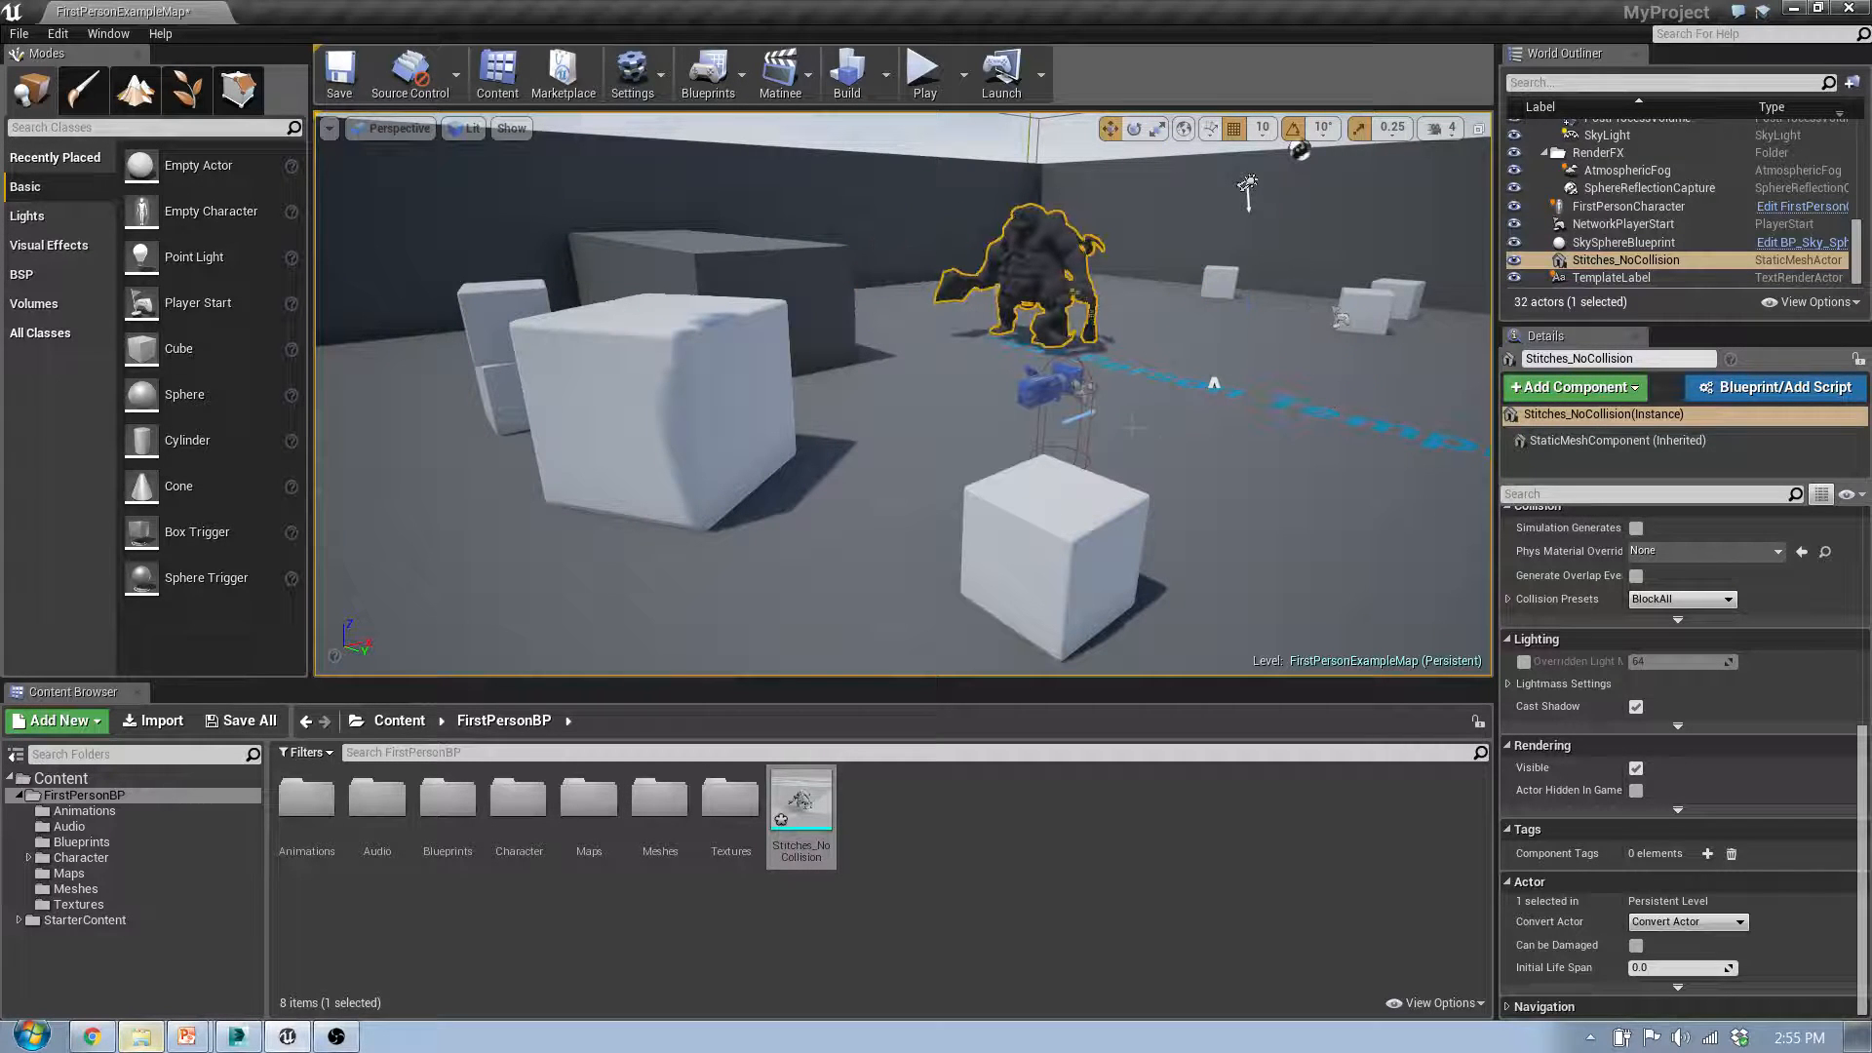
# Step: Play the level, approach the Stitches mesh and fire at the empty space around its cleaver to test the collision
pyautogui.click(921, 73)
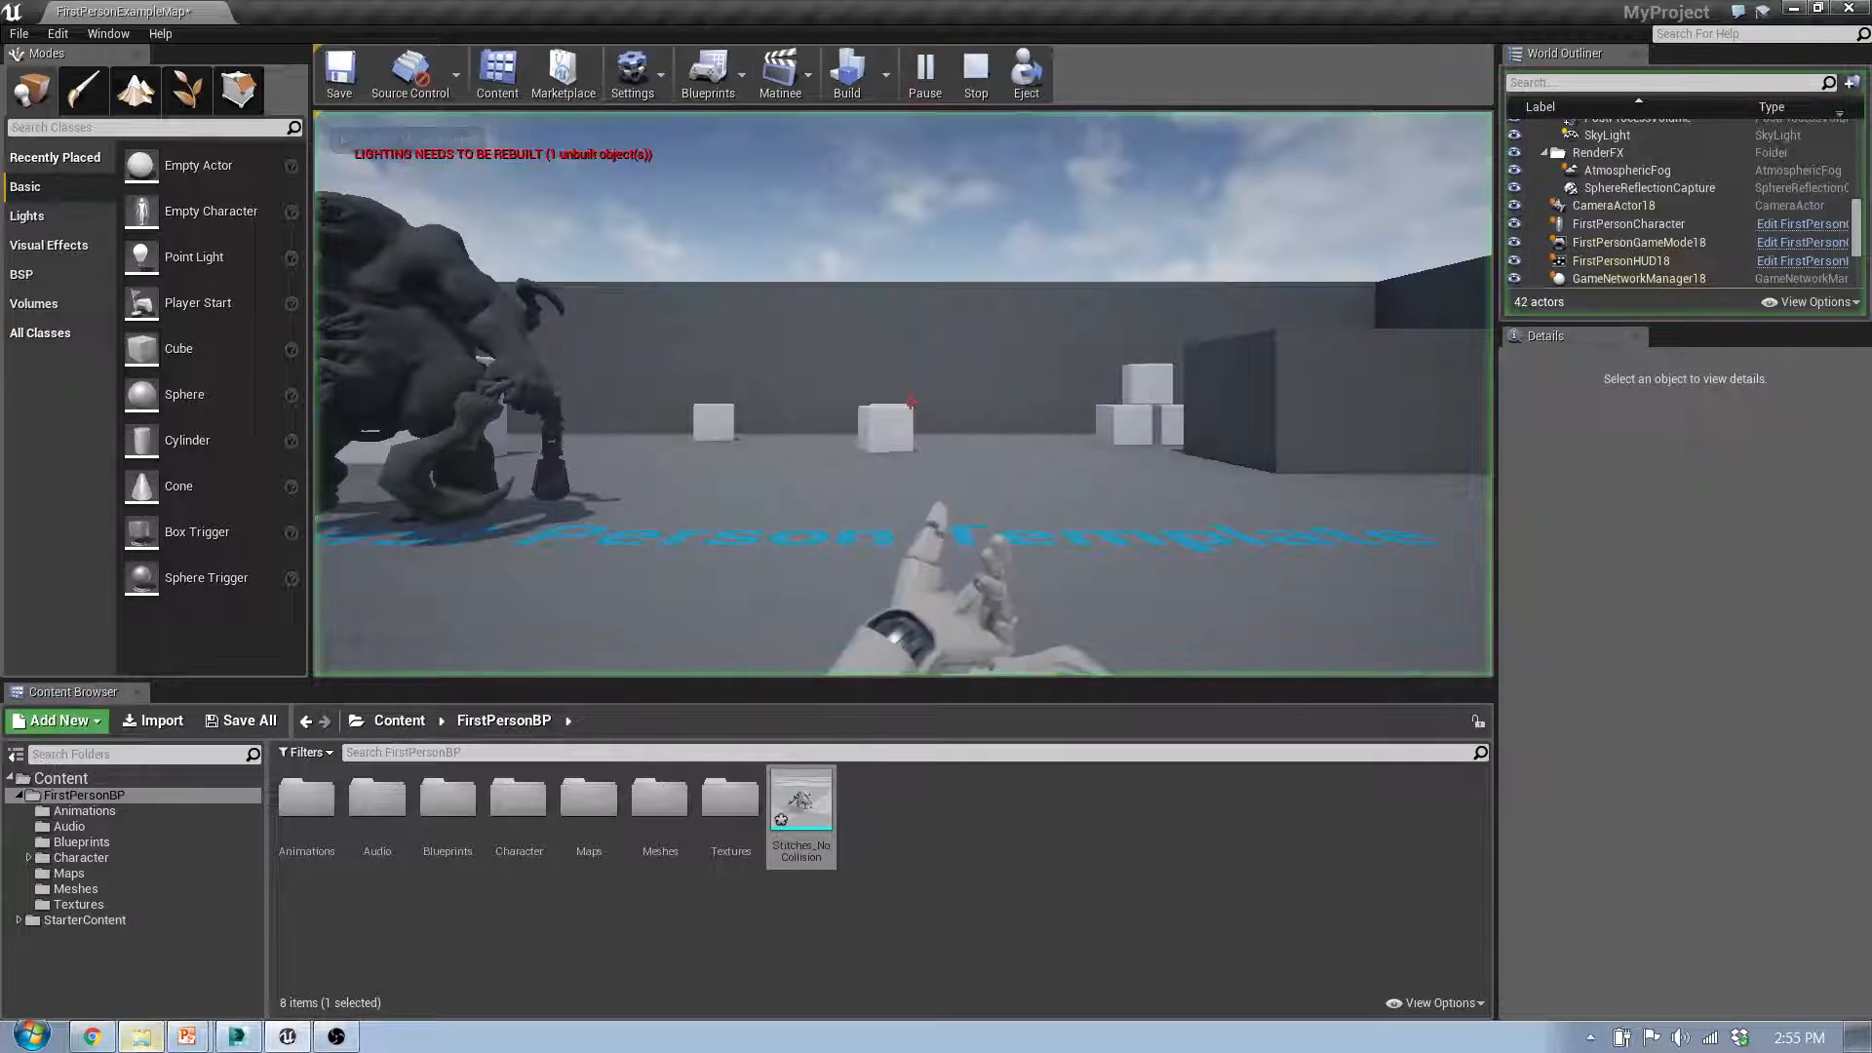
pyautogui.press('w')
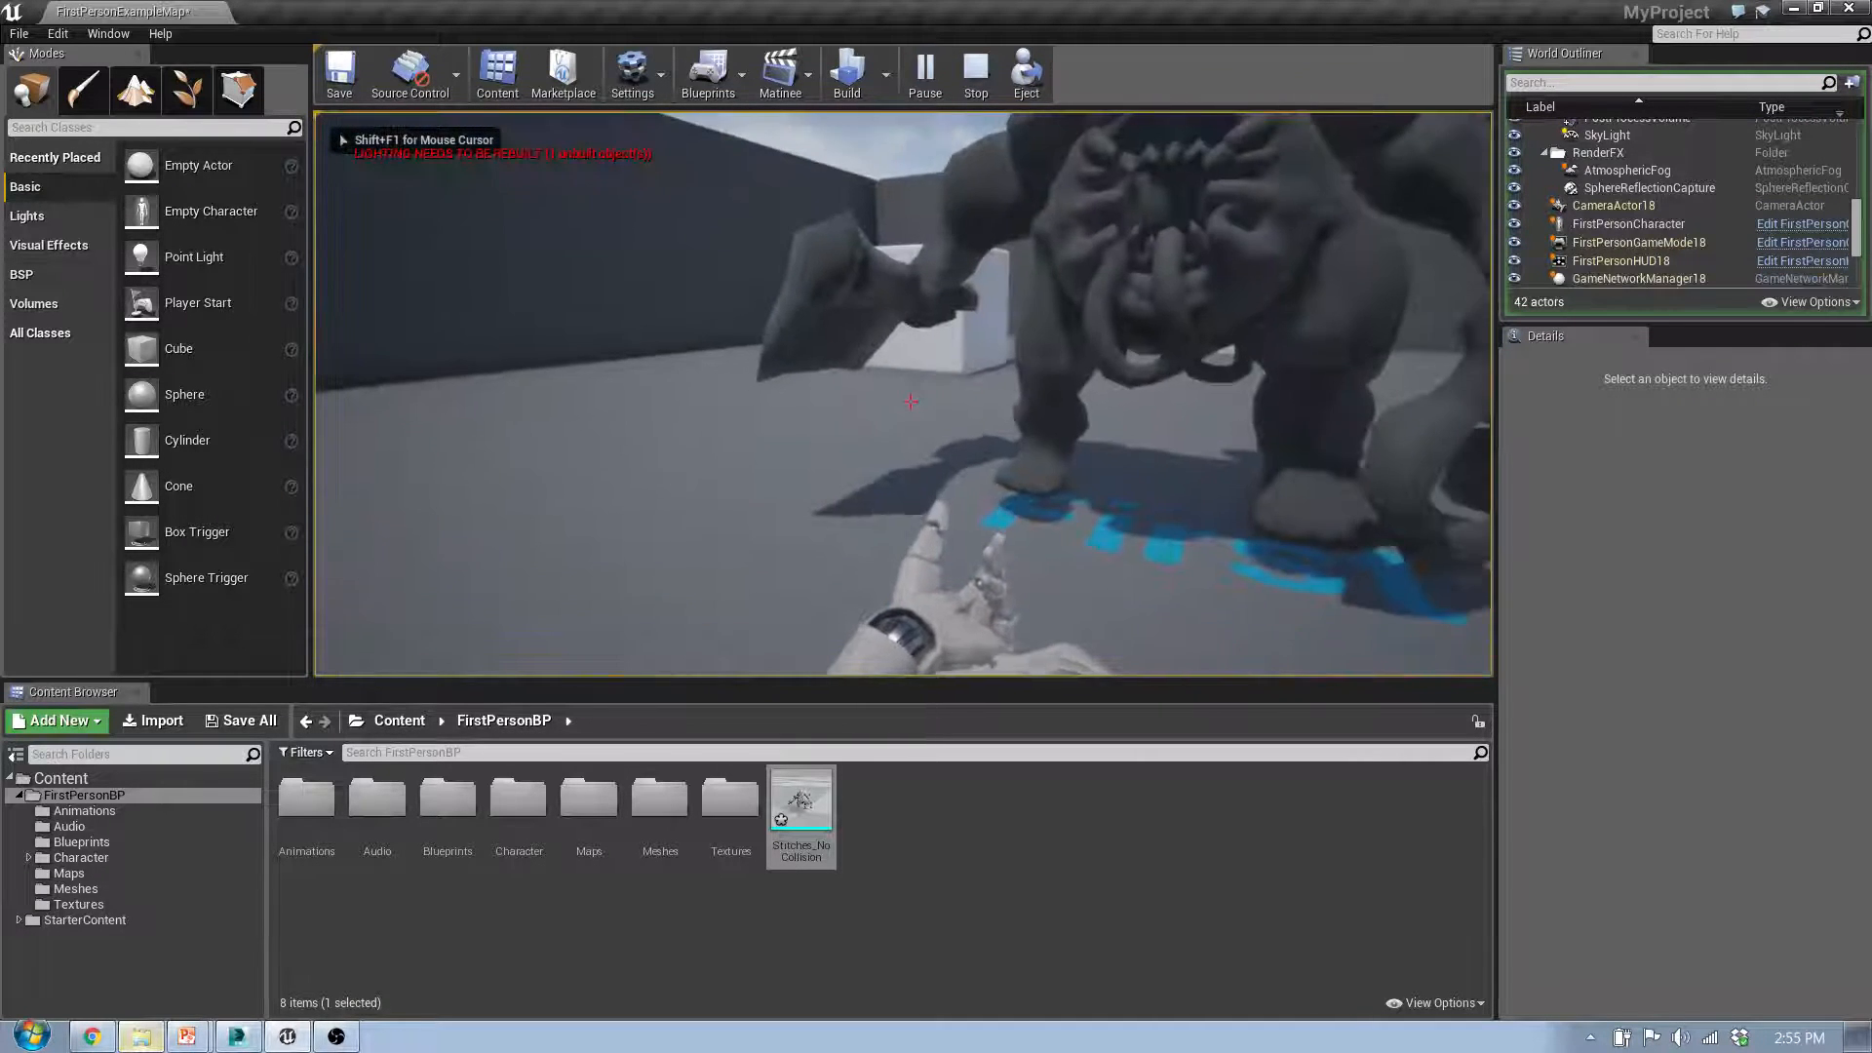
pyautogui.click(910, 402)
pyautogui.click(910, 402)
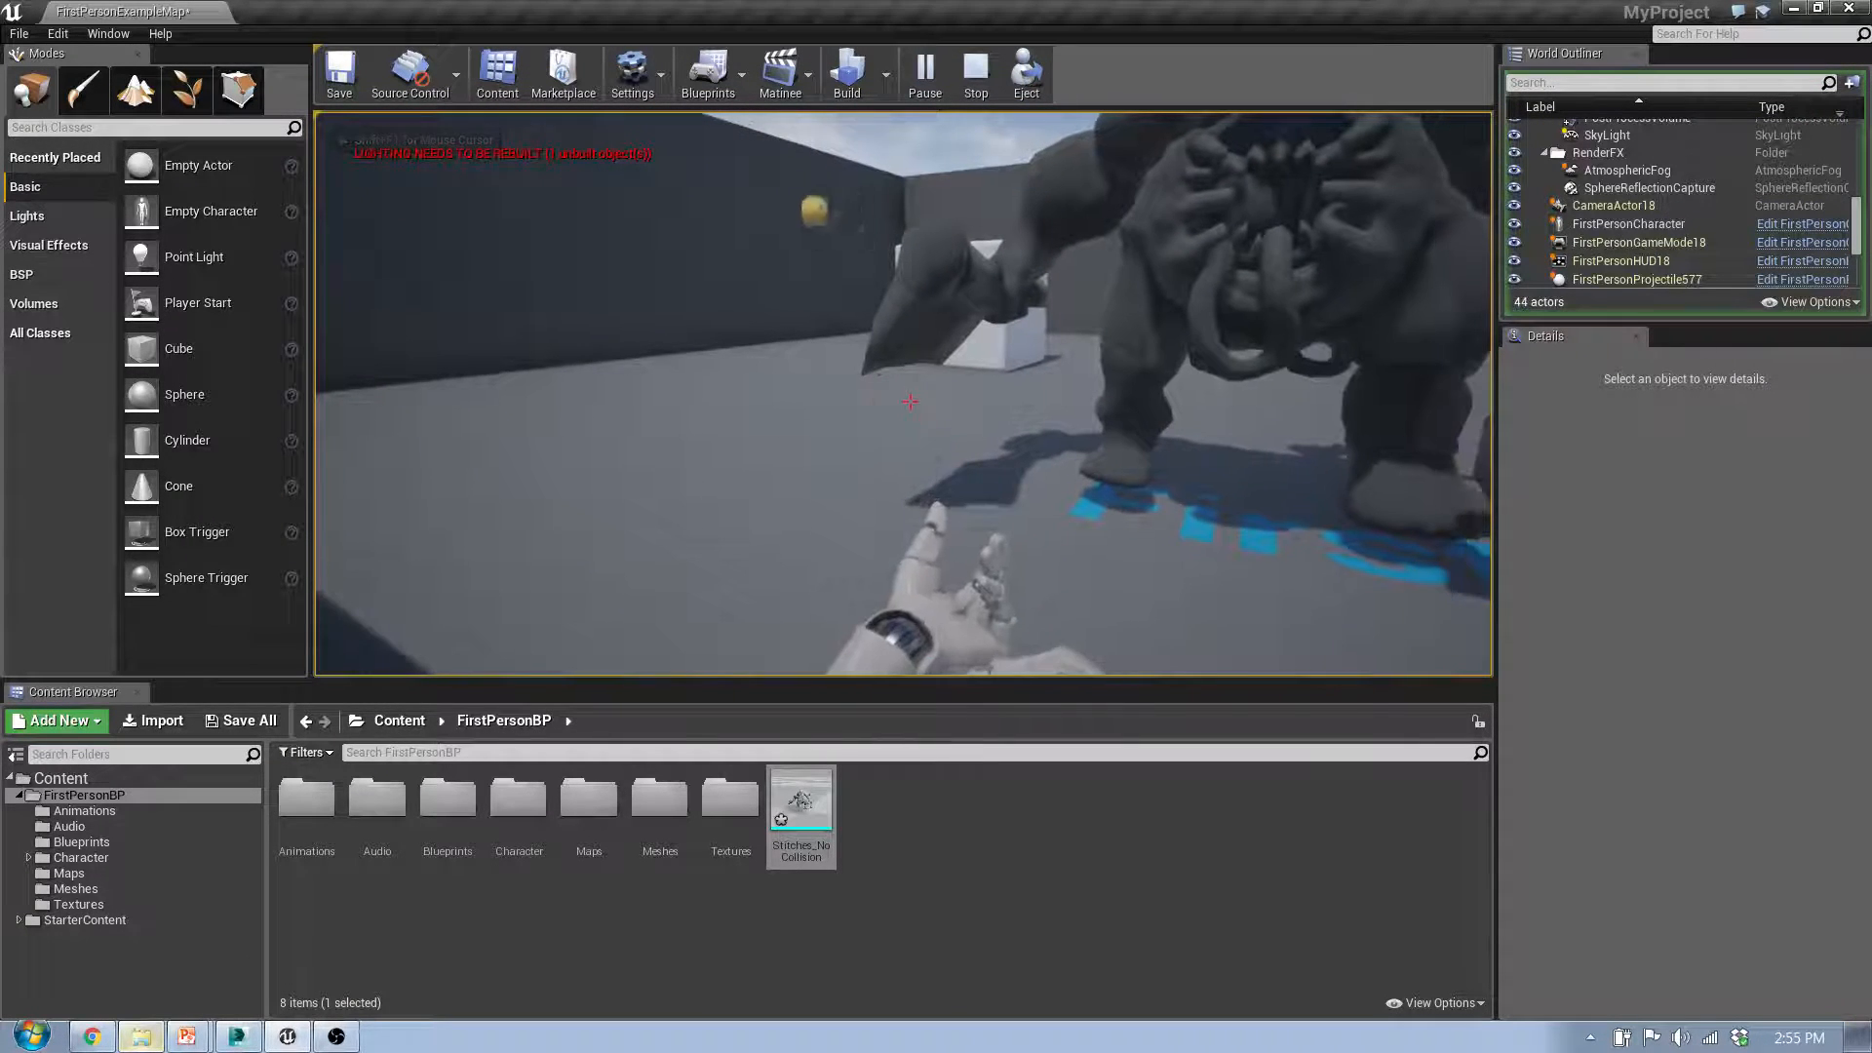
pyautogui.click(911, 401)
pyautogui.press('a')
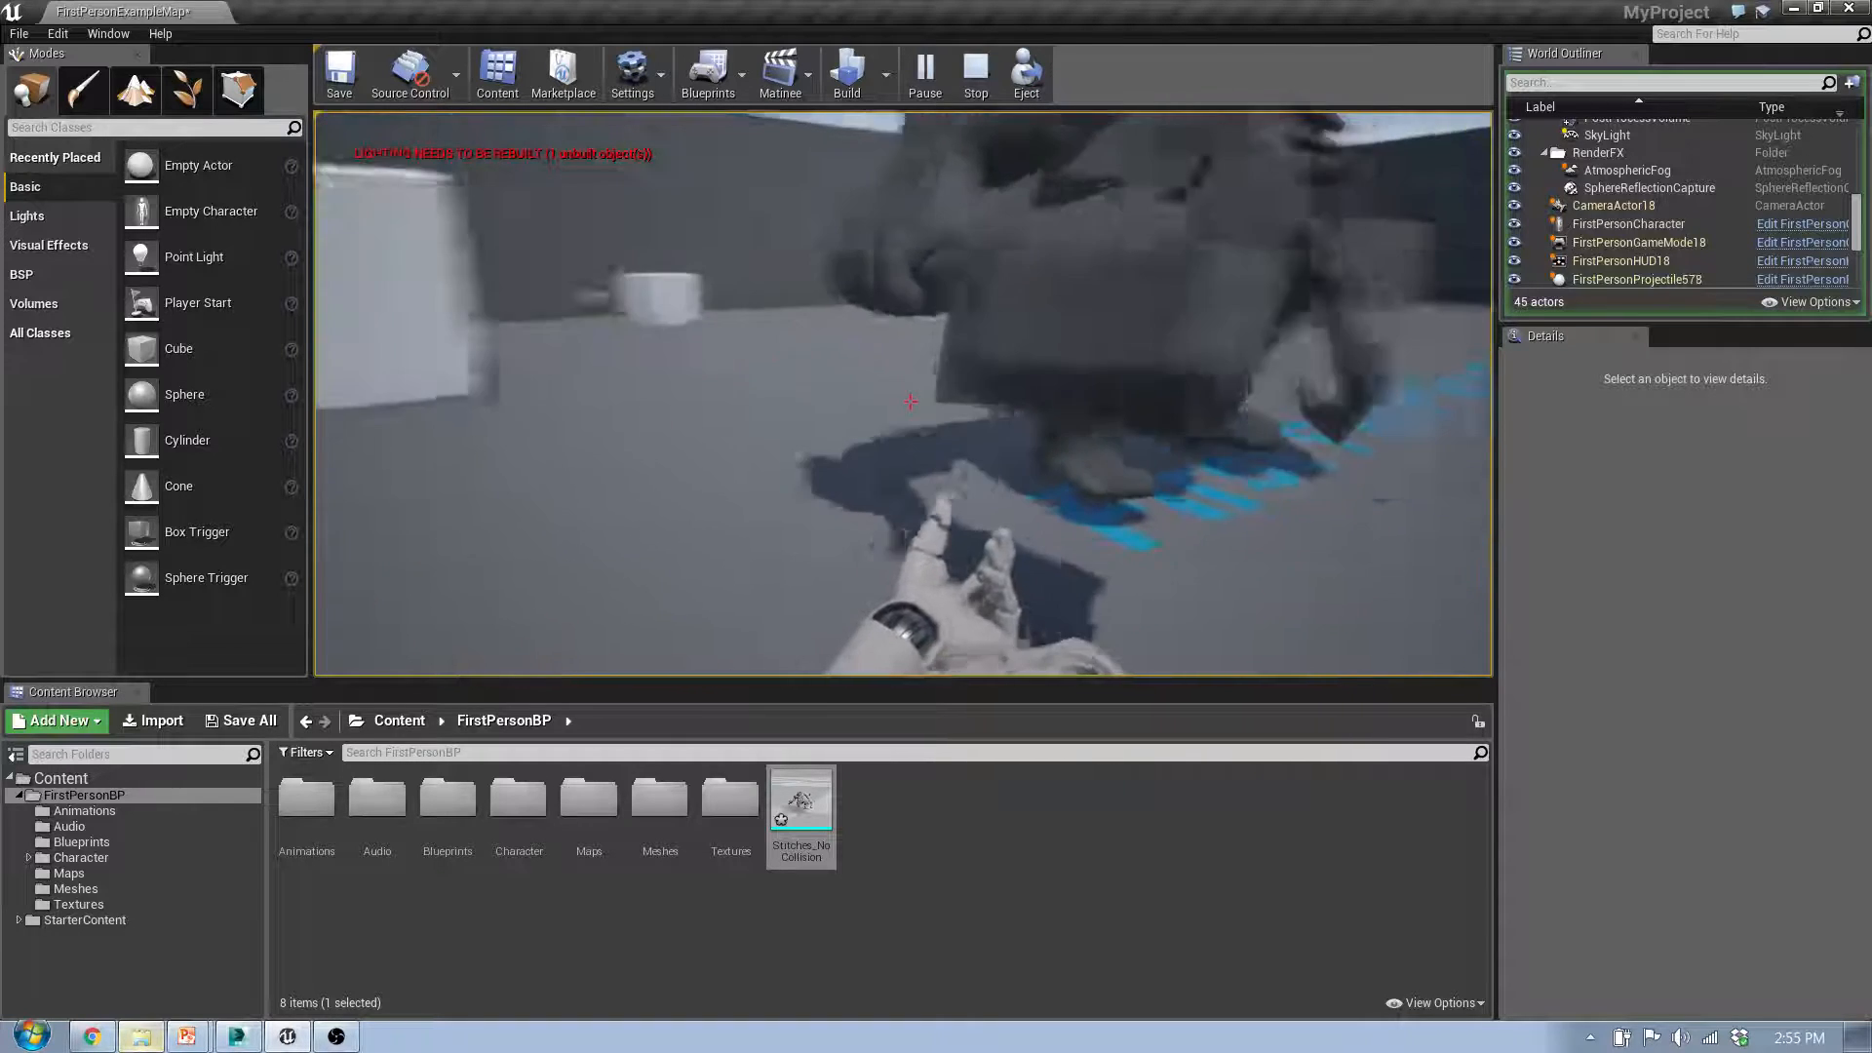
pyautogui.press('s')
# Step: Fire past the side and upper body of the Stitches mesh to probe its collision bounds, and end the play session
pyautogui.click(910, 402)
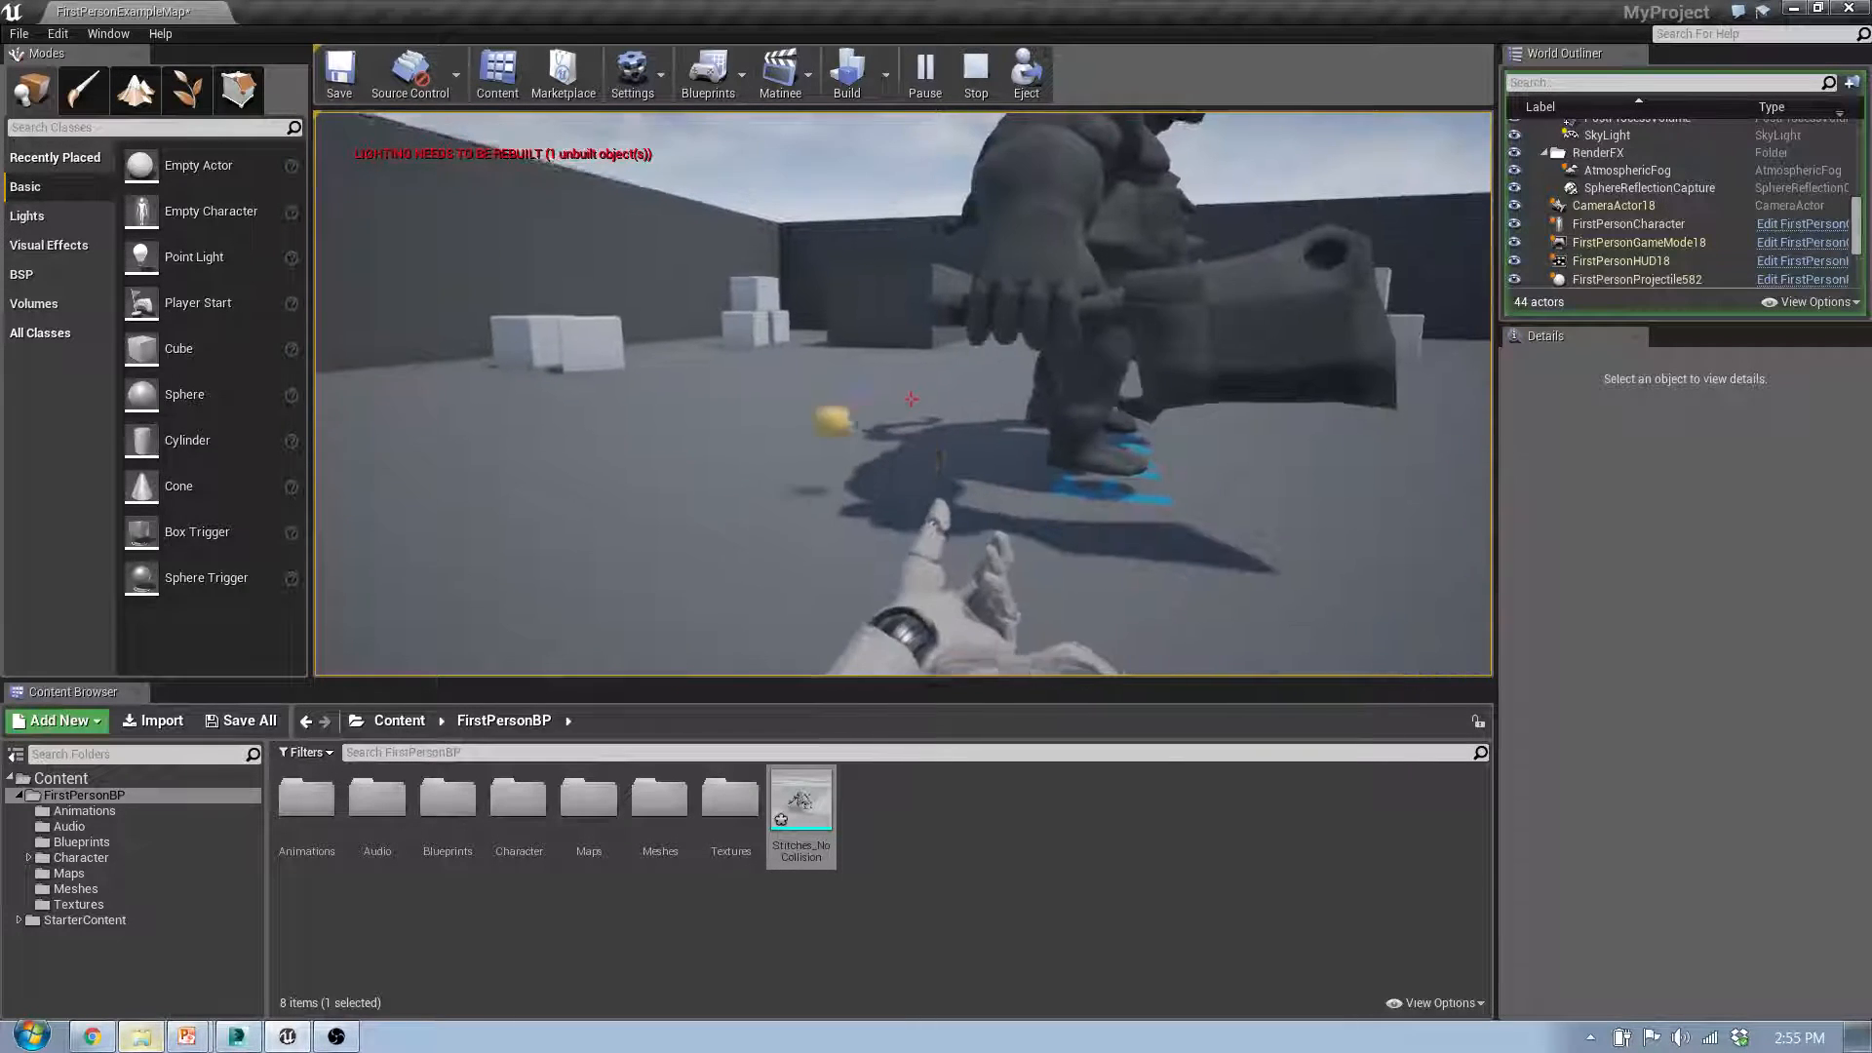
pyautogui.click(911, 402)
pyautogui.click(910, 401)
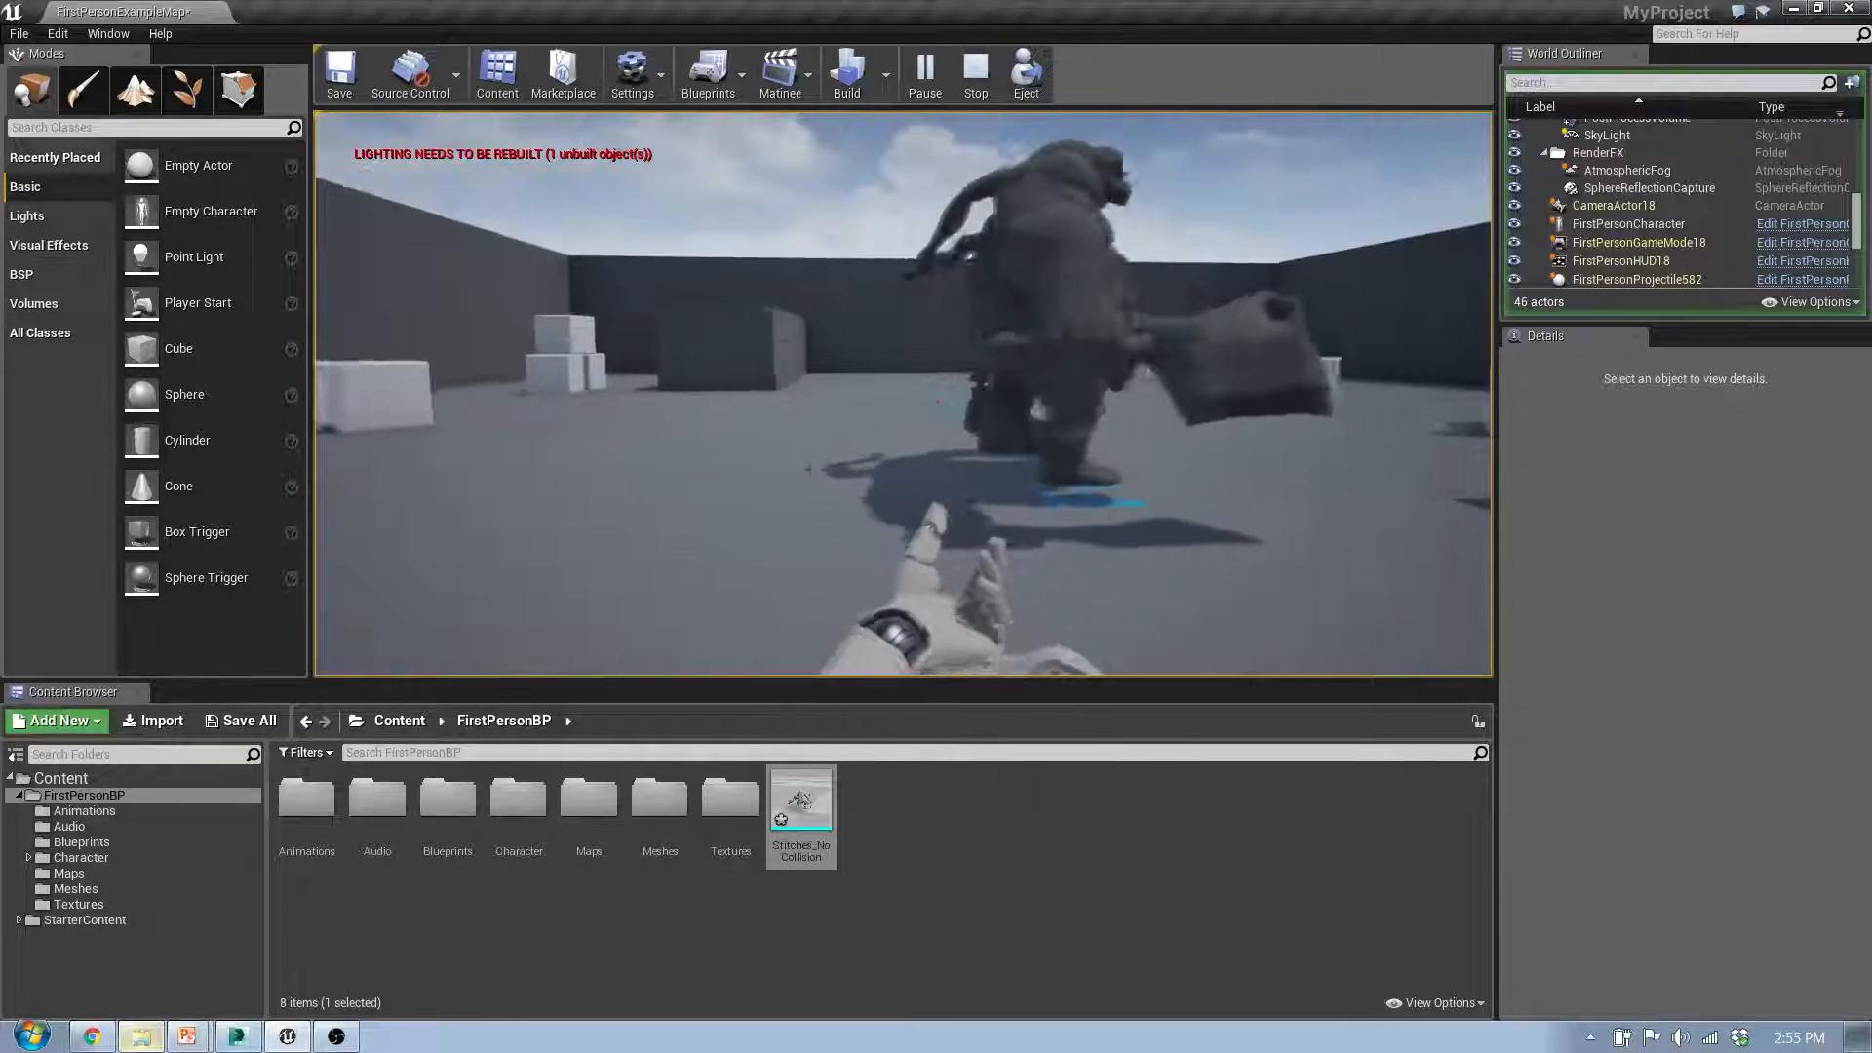
pyautogui.click(911, 401)
pyautogui.click(910, 402)
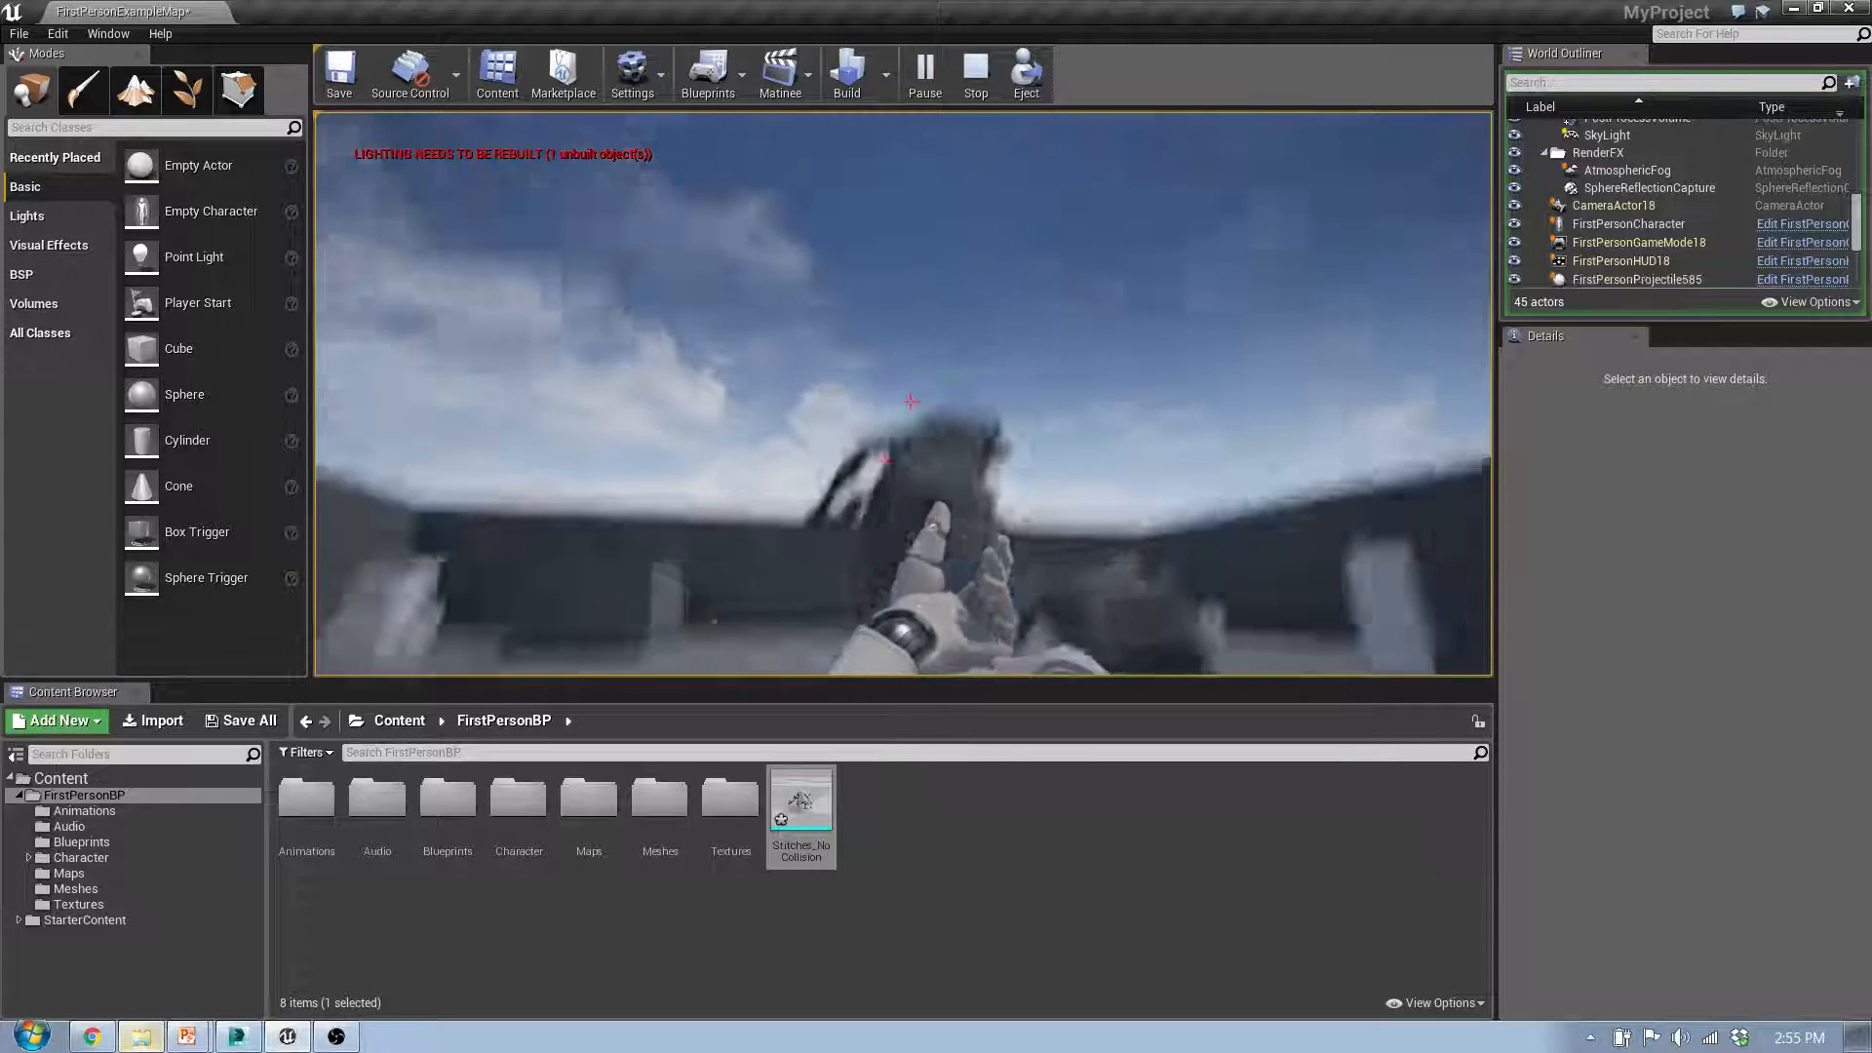
pyautogui.click(911, 402)
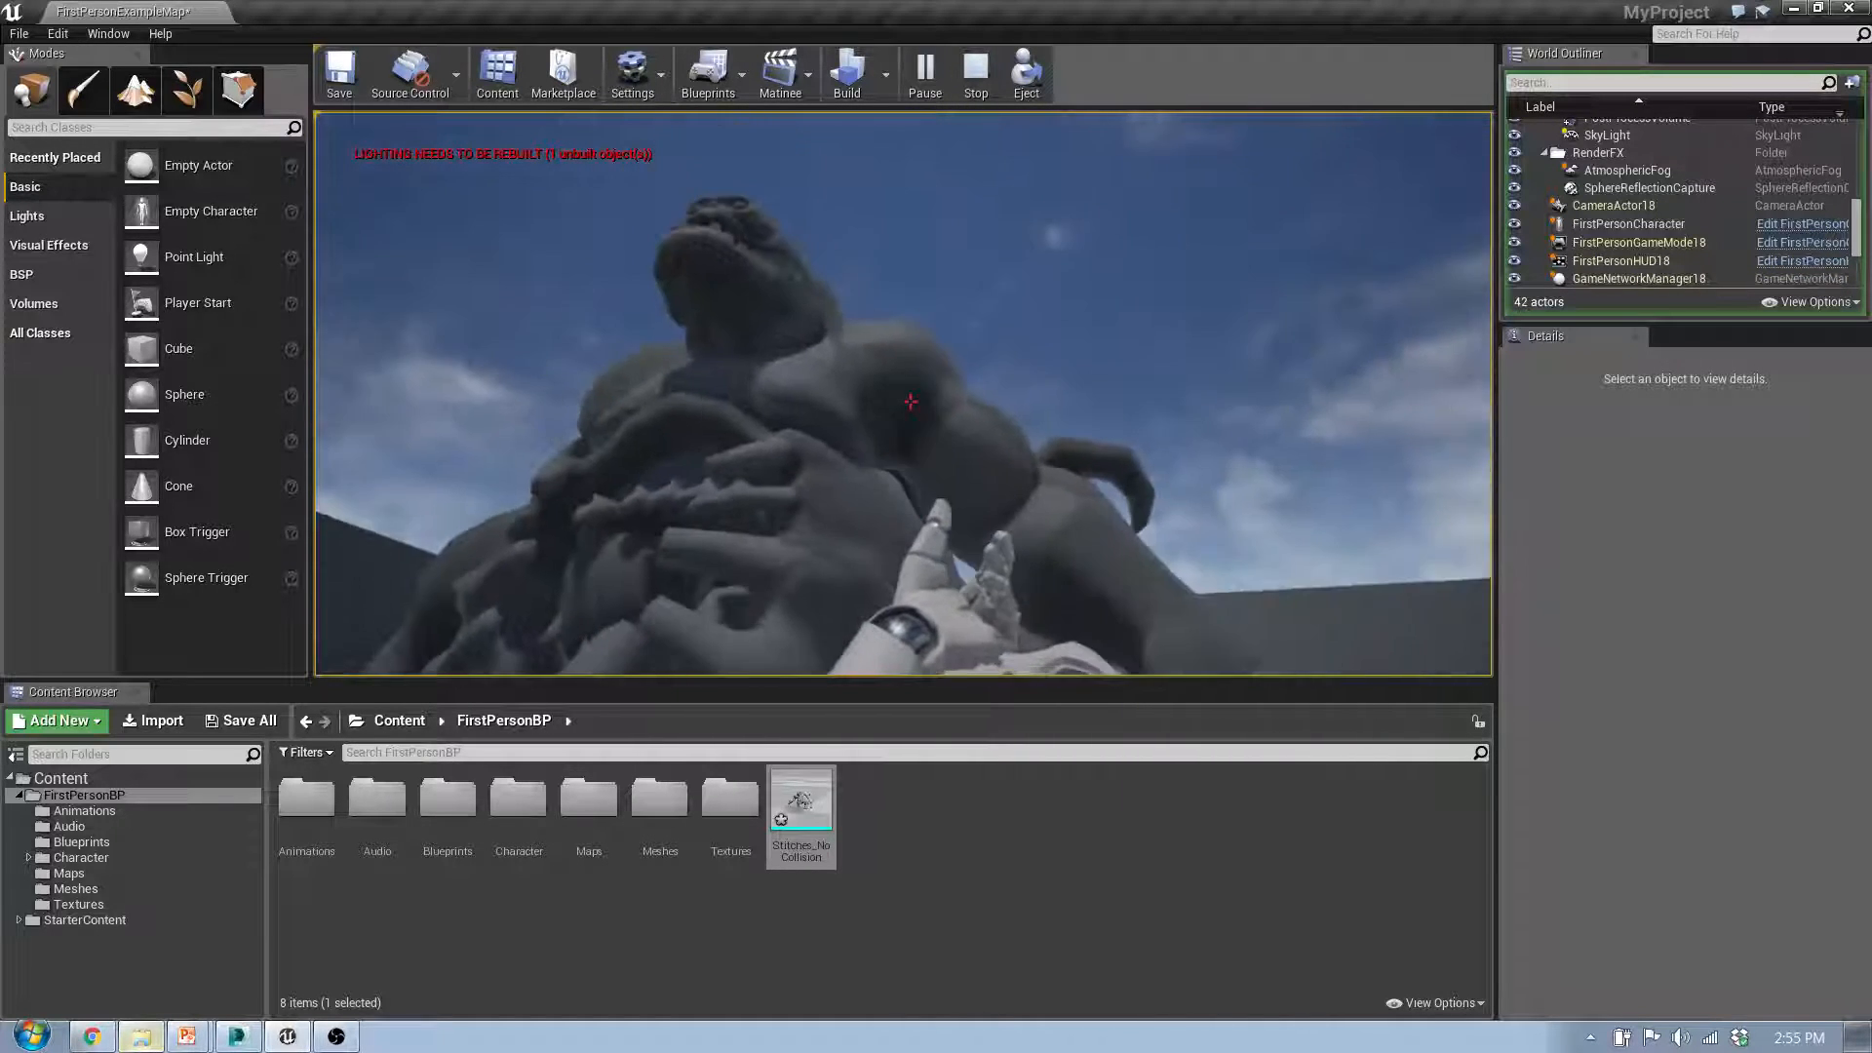
pyautogui.press('Escape')
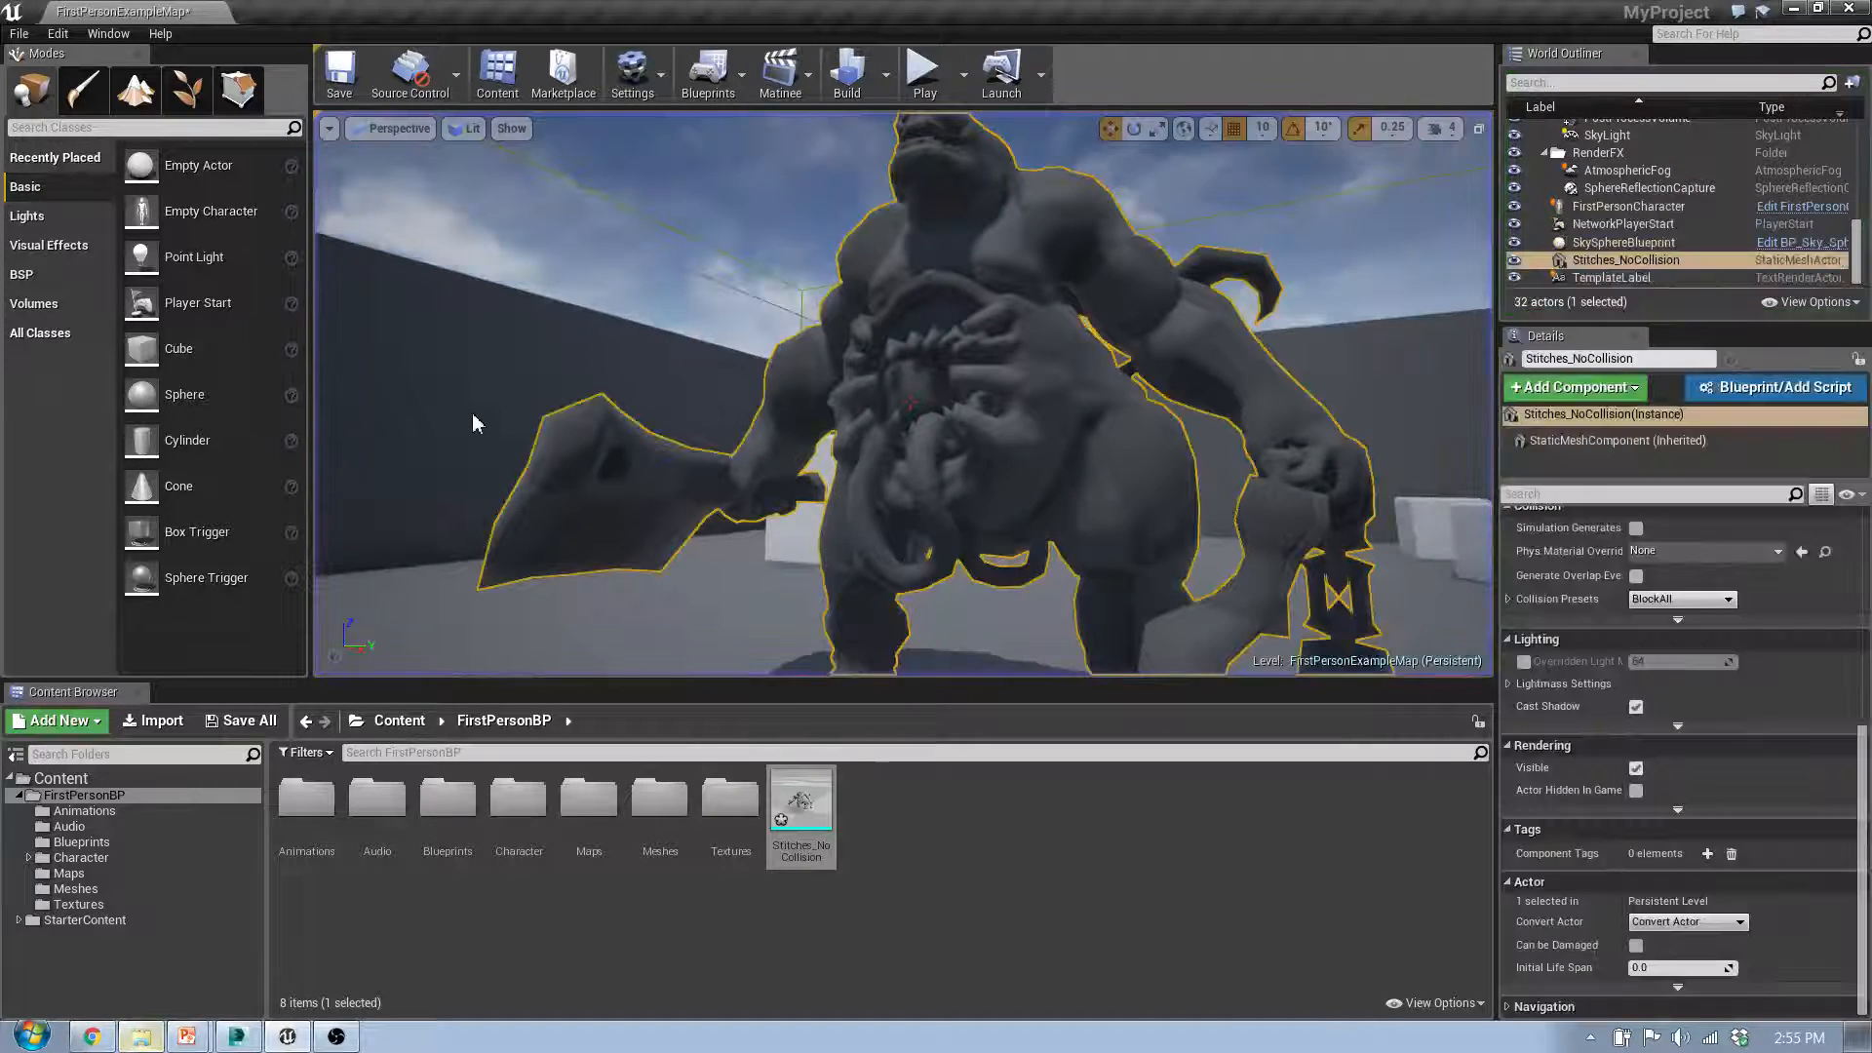
# Step: Open the Stitches_NoCollision asset in the static mesh editor and inspect its auto-generated collision hull around the model
pyautogui.doubleClick(799, 805)
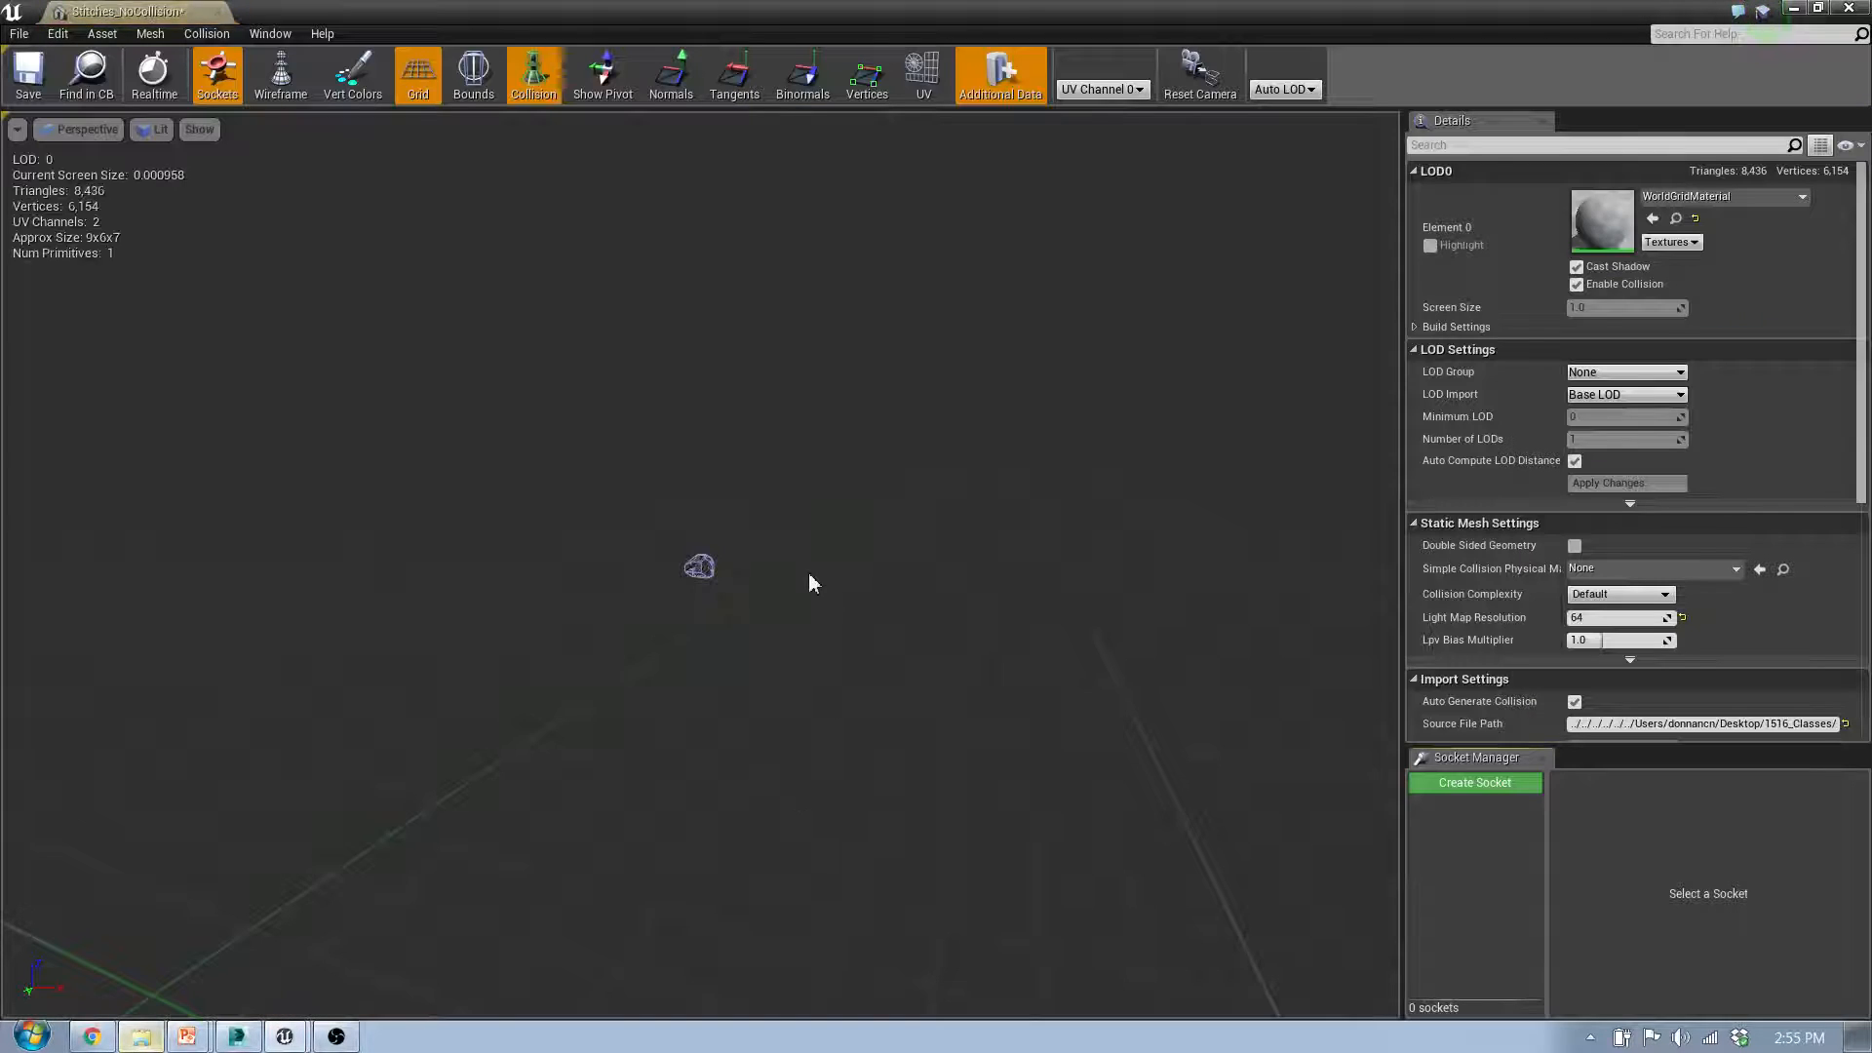
pyautogui.moveTo(810, 575)
pyautogui.mouseDown(button='right')
pyautogui.moveTo(770, 563)
pyautogui.moveTo(843, 562)
pyautogui.mouseUp(button='right')
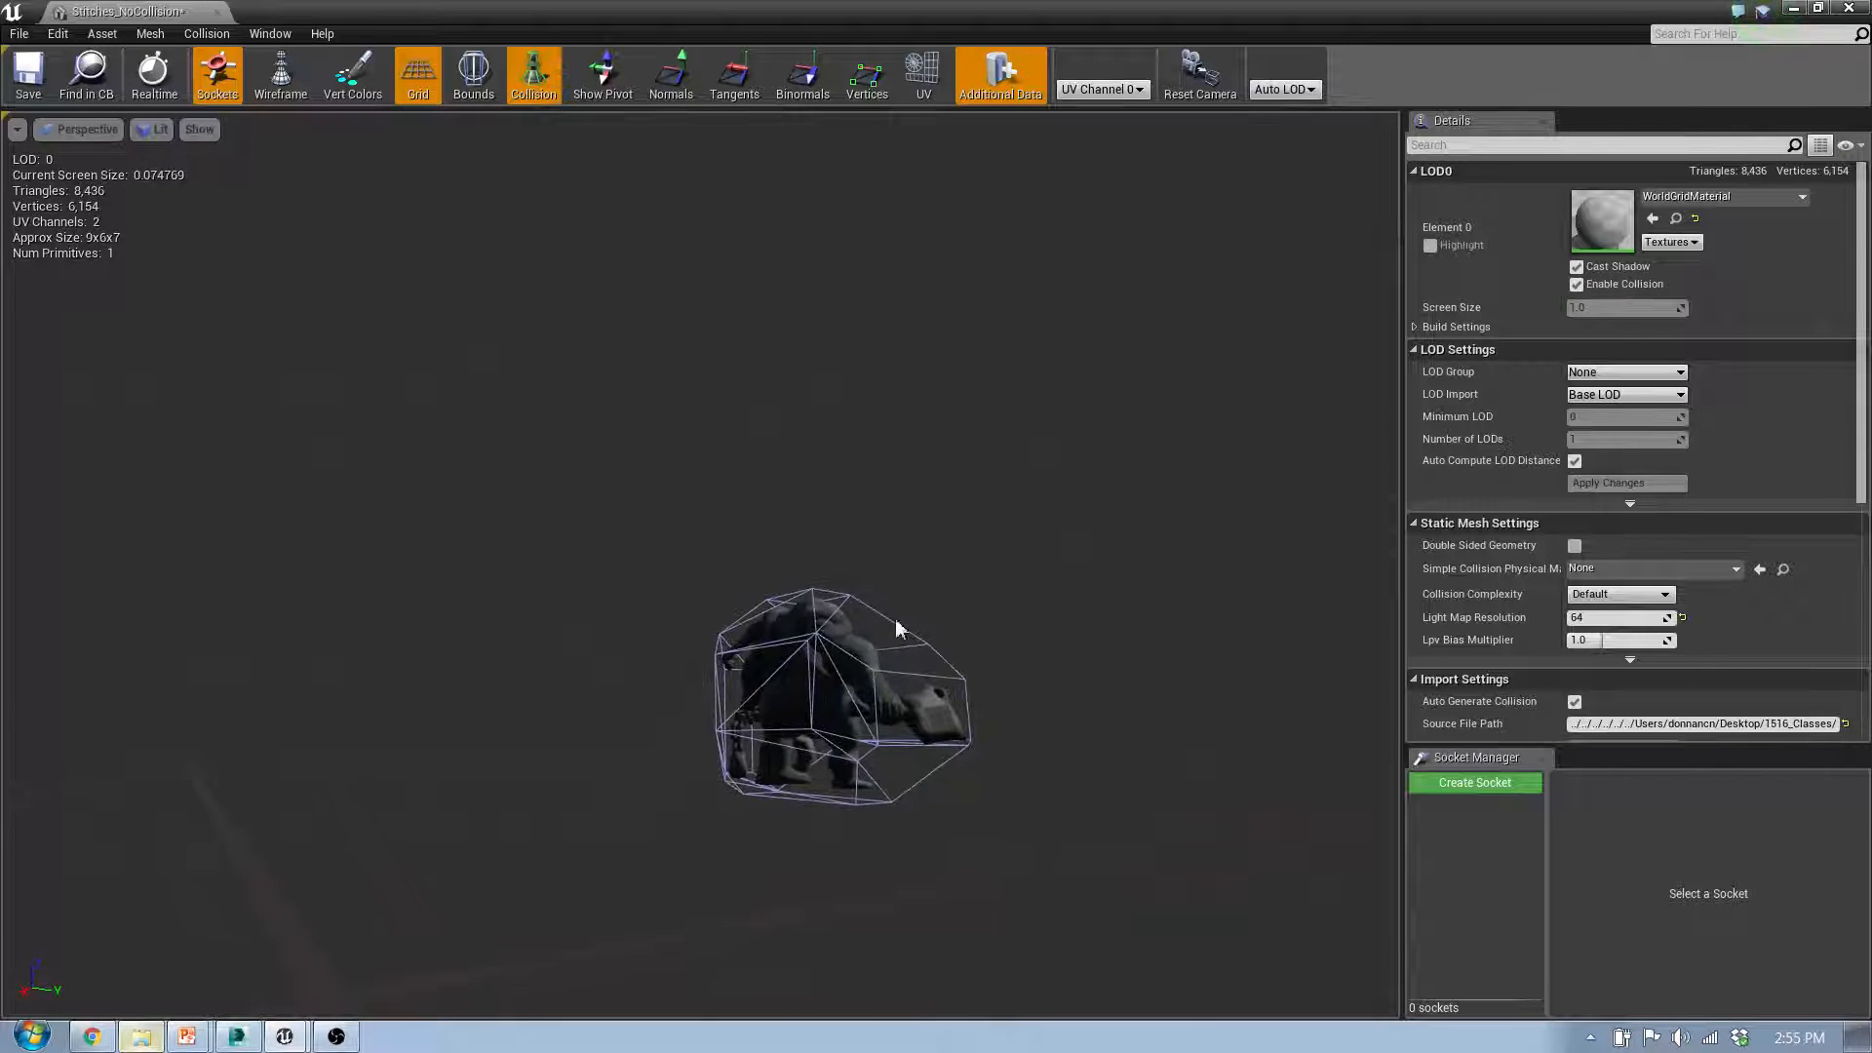
pyautogui.click(829, 666)
pyautogui.moveTo(905, 686); pyautogui.dragTo(814, 382, button='right')
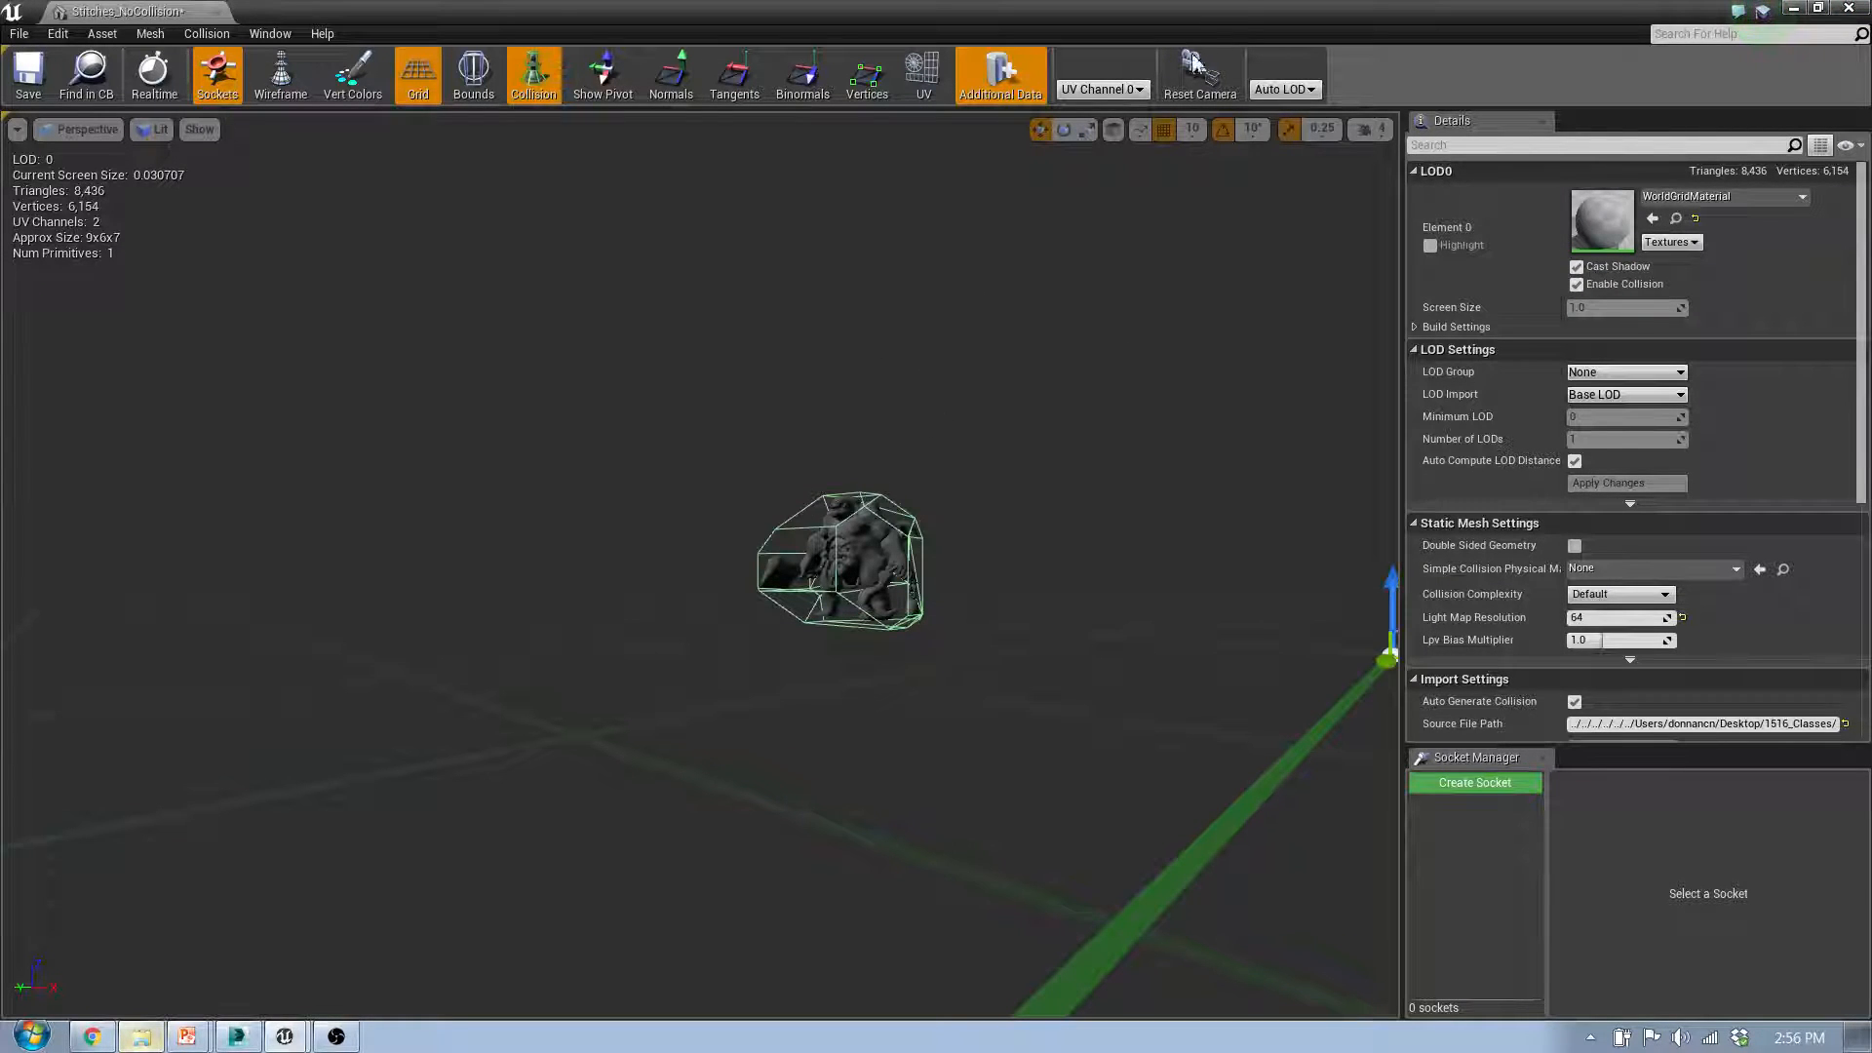
# Step: Switch to 3ds Max, select the UCX_Stitches_Box collision mesh and examine how it encloses the character from several angles
pyautogui.click(237, 1036)
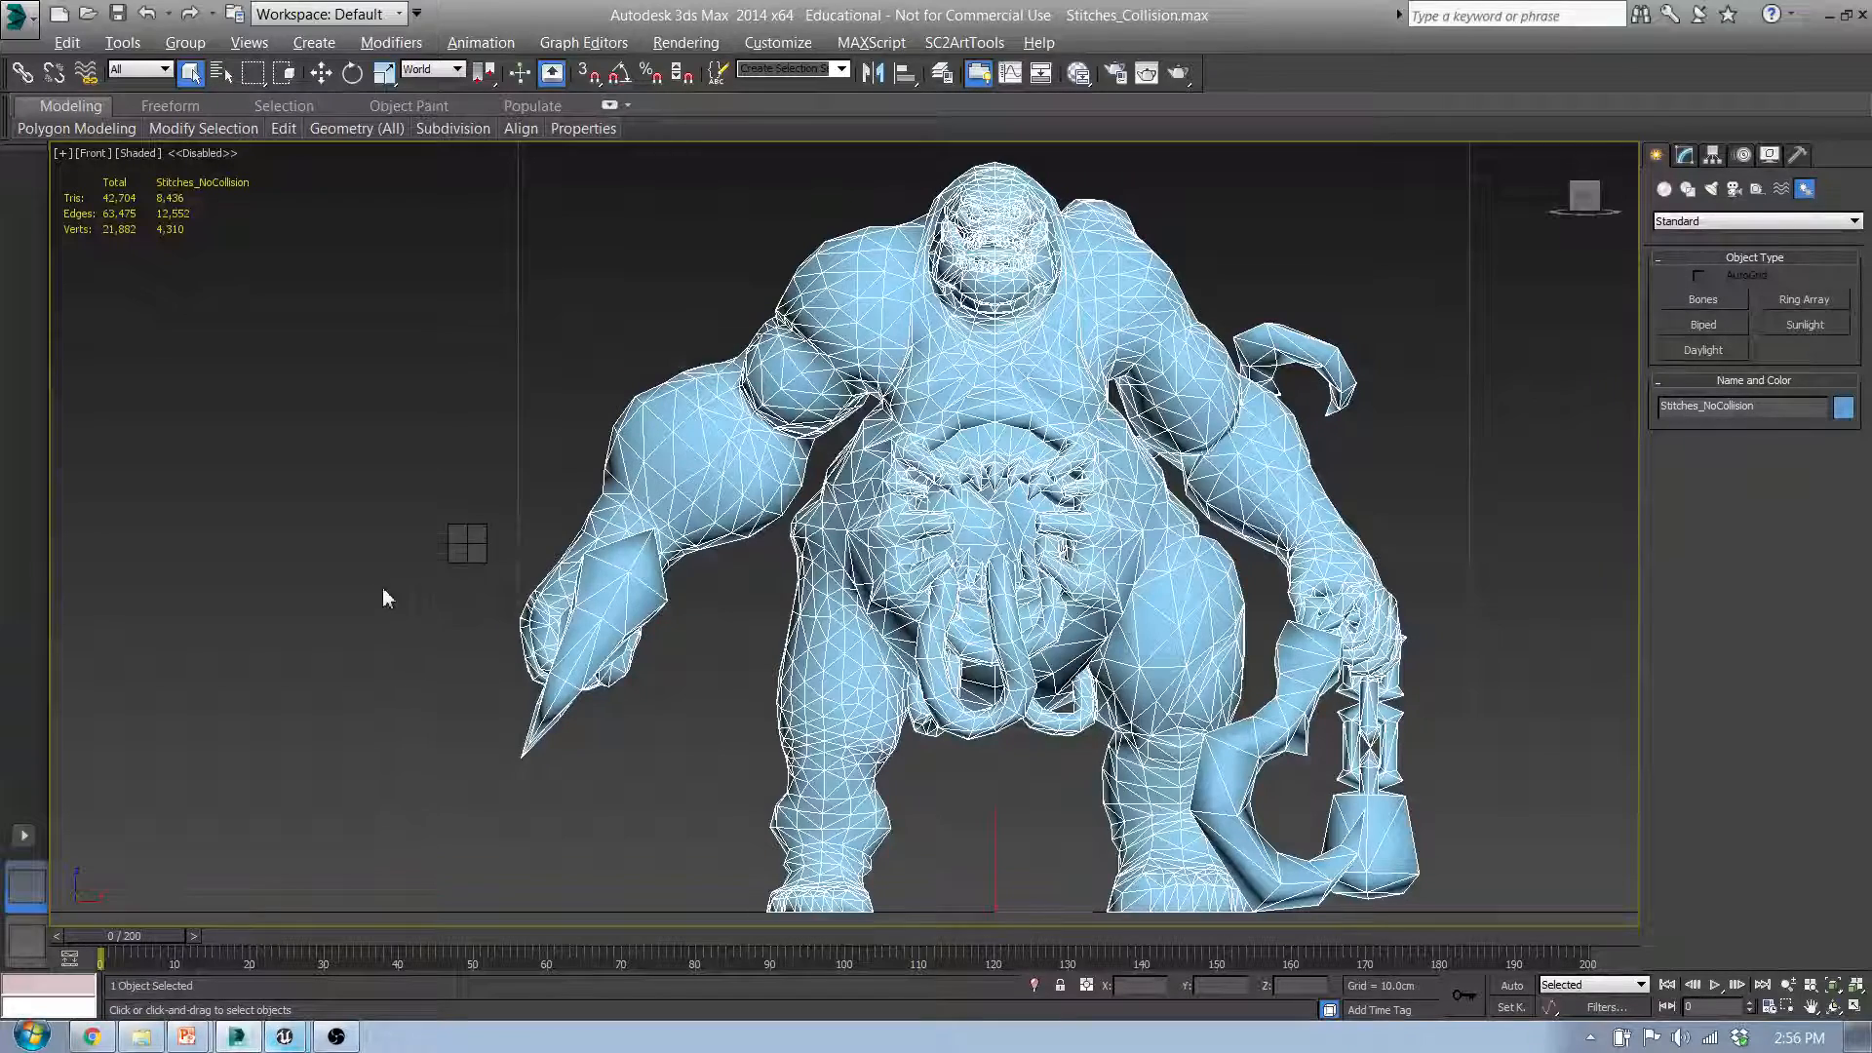
pyautogui.moveTo(381, 596); pyautogui.dragTo(255, 644, button='middle')
pyautogui.scroll(-2, 244, 636)
pyautogui.moveTo(967, 626); pyautogui.dragTo(410, 626, button='middle')
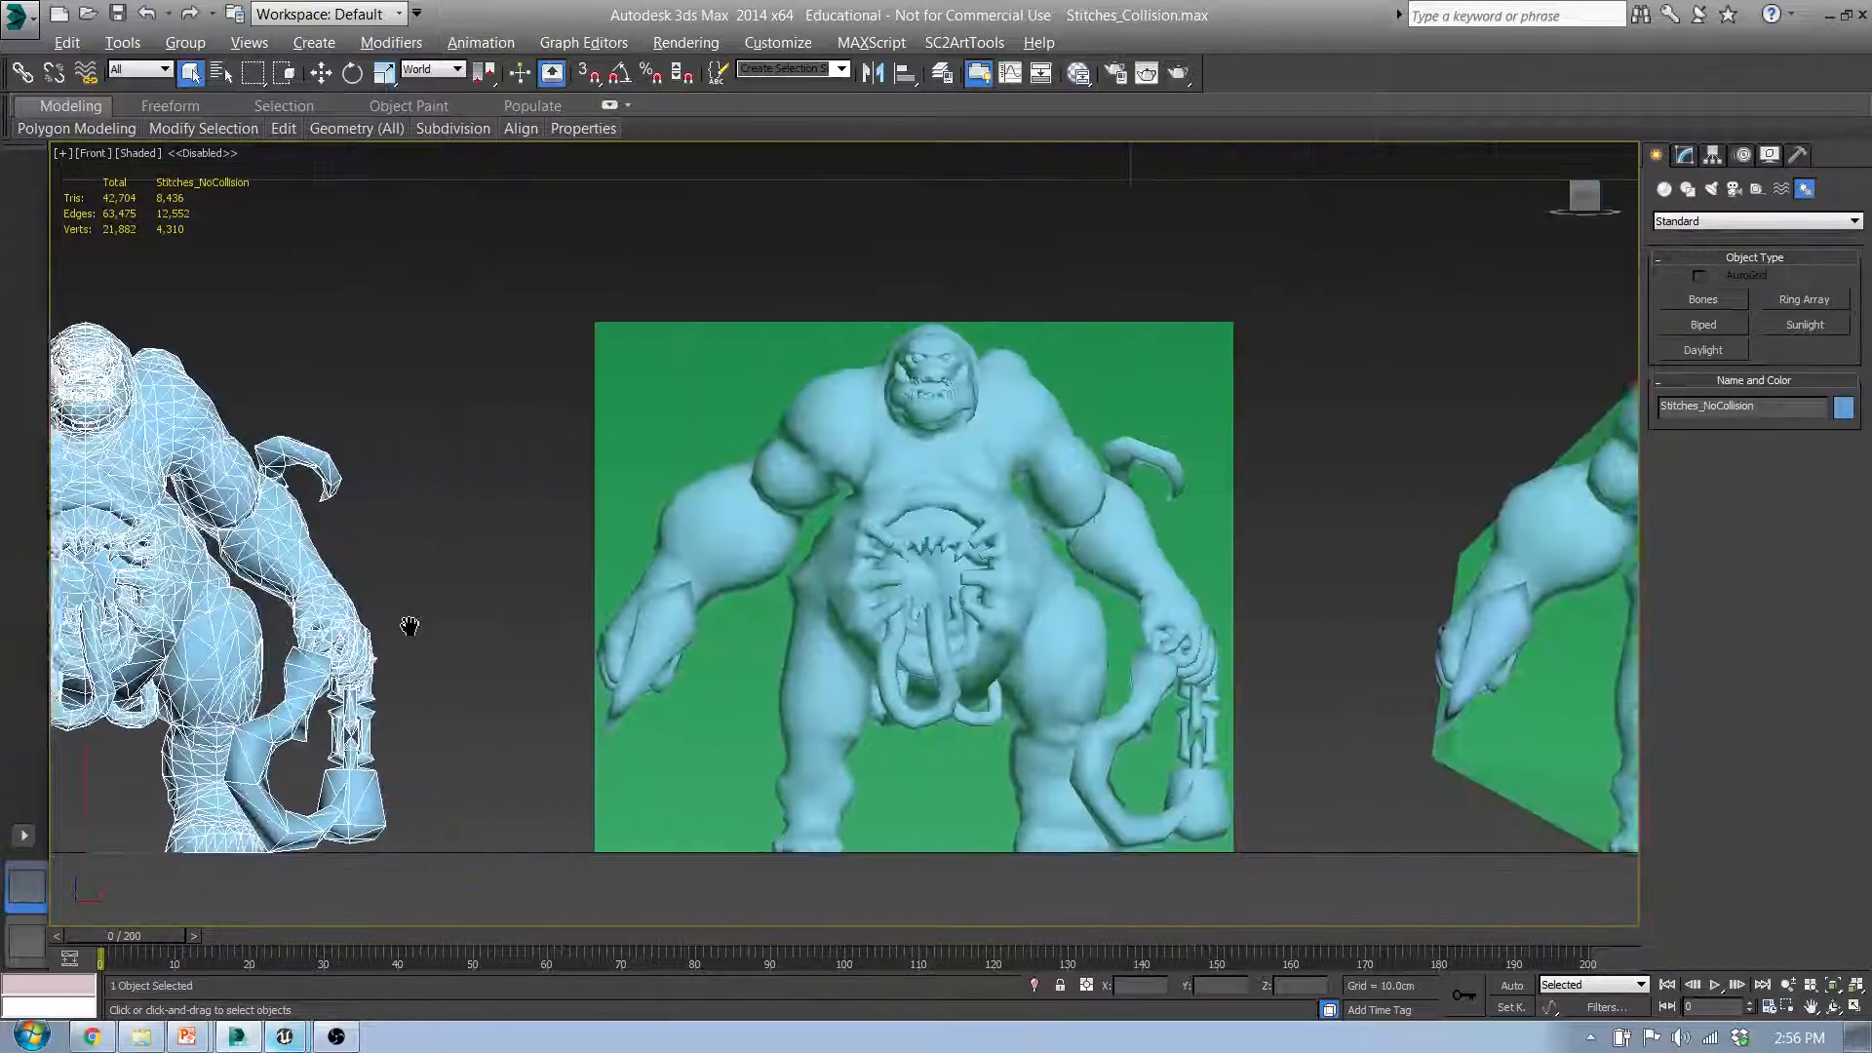
pyautogui.click(672, 352)
pyautogui.keyDown('alt'); pyautogui.moveTo(909, 339); pyautogui.dragTo(656, 338, button='middle'); pyautogui.keyUp('alt')
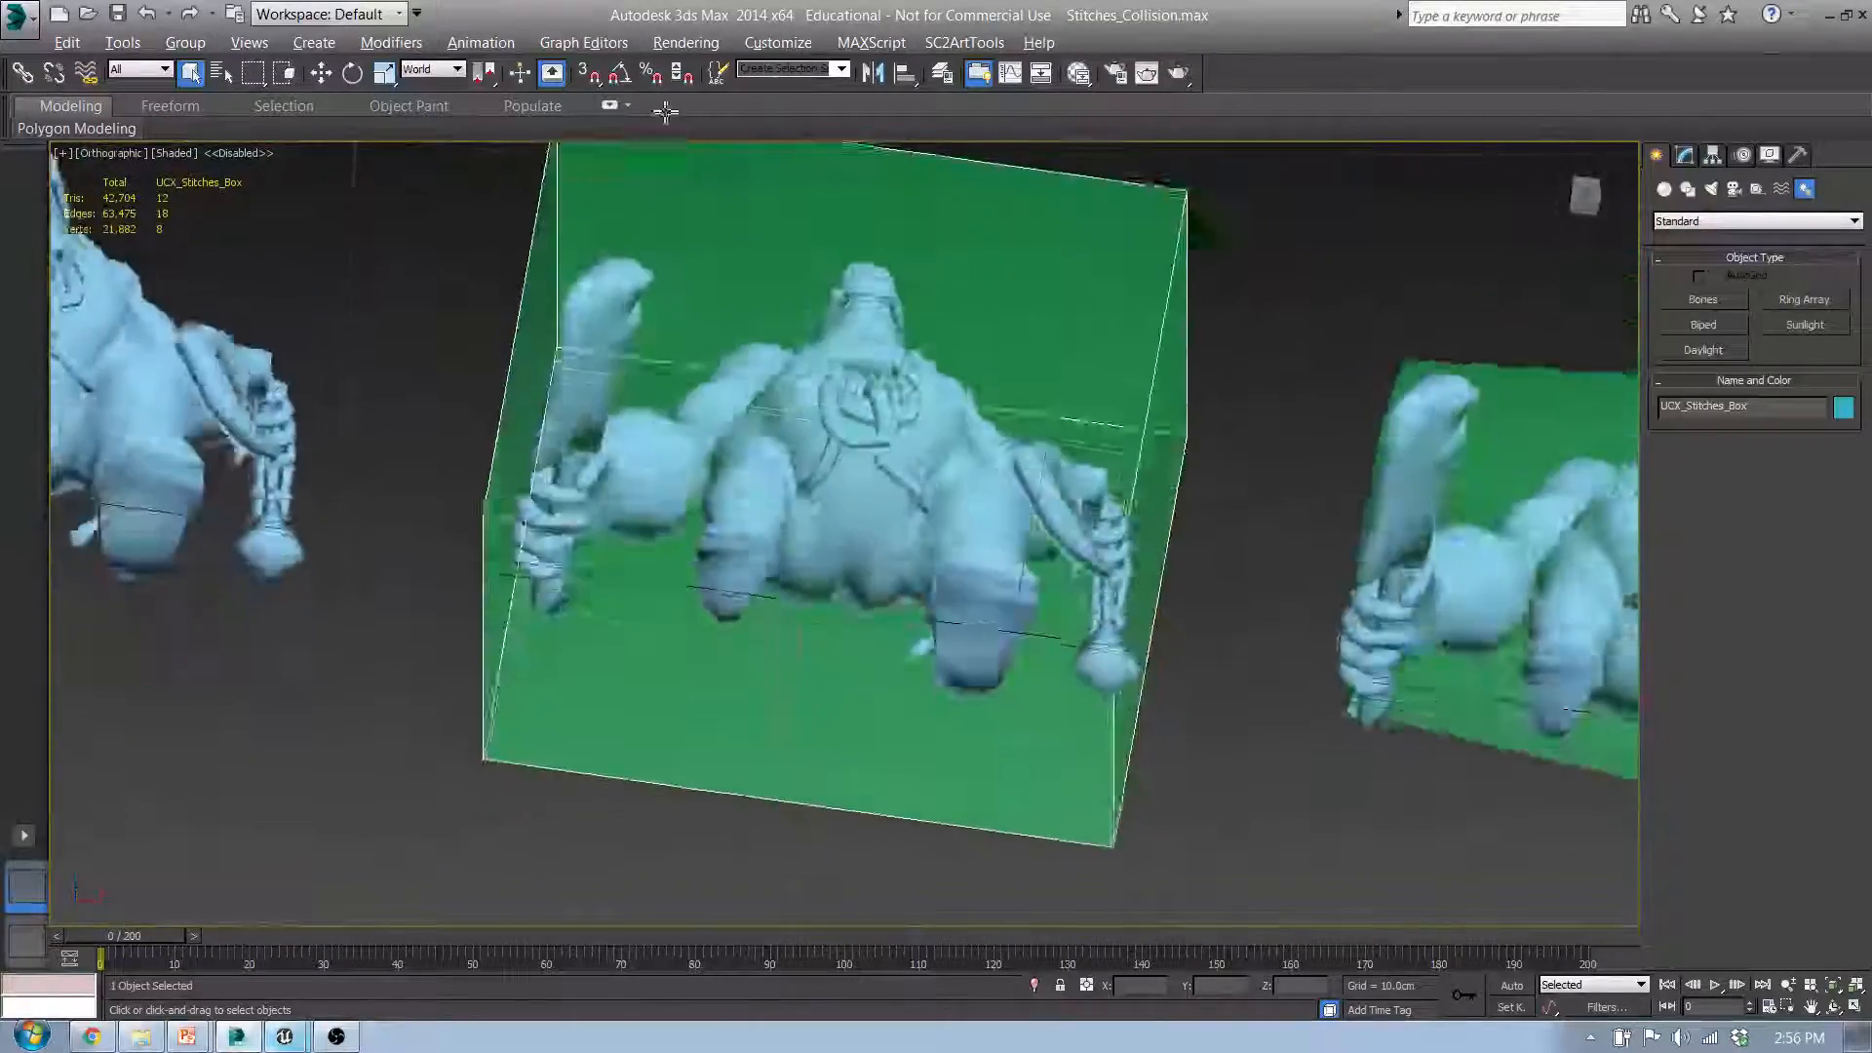
pyautogui.keyDown('alt'); pyautogui.moveTo(662, 256); pyautogui.dragTo(824, 424, button='middle'); pyautogui.keyUp('alt')
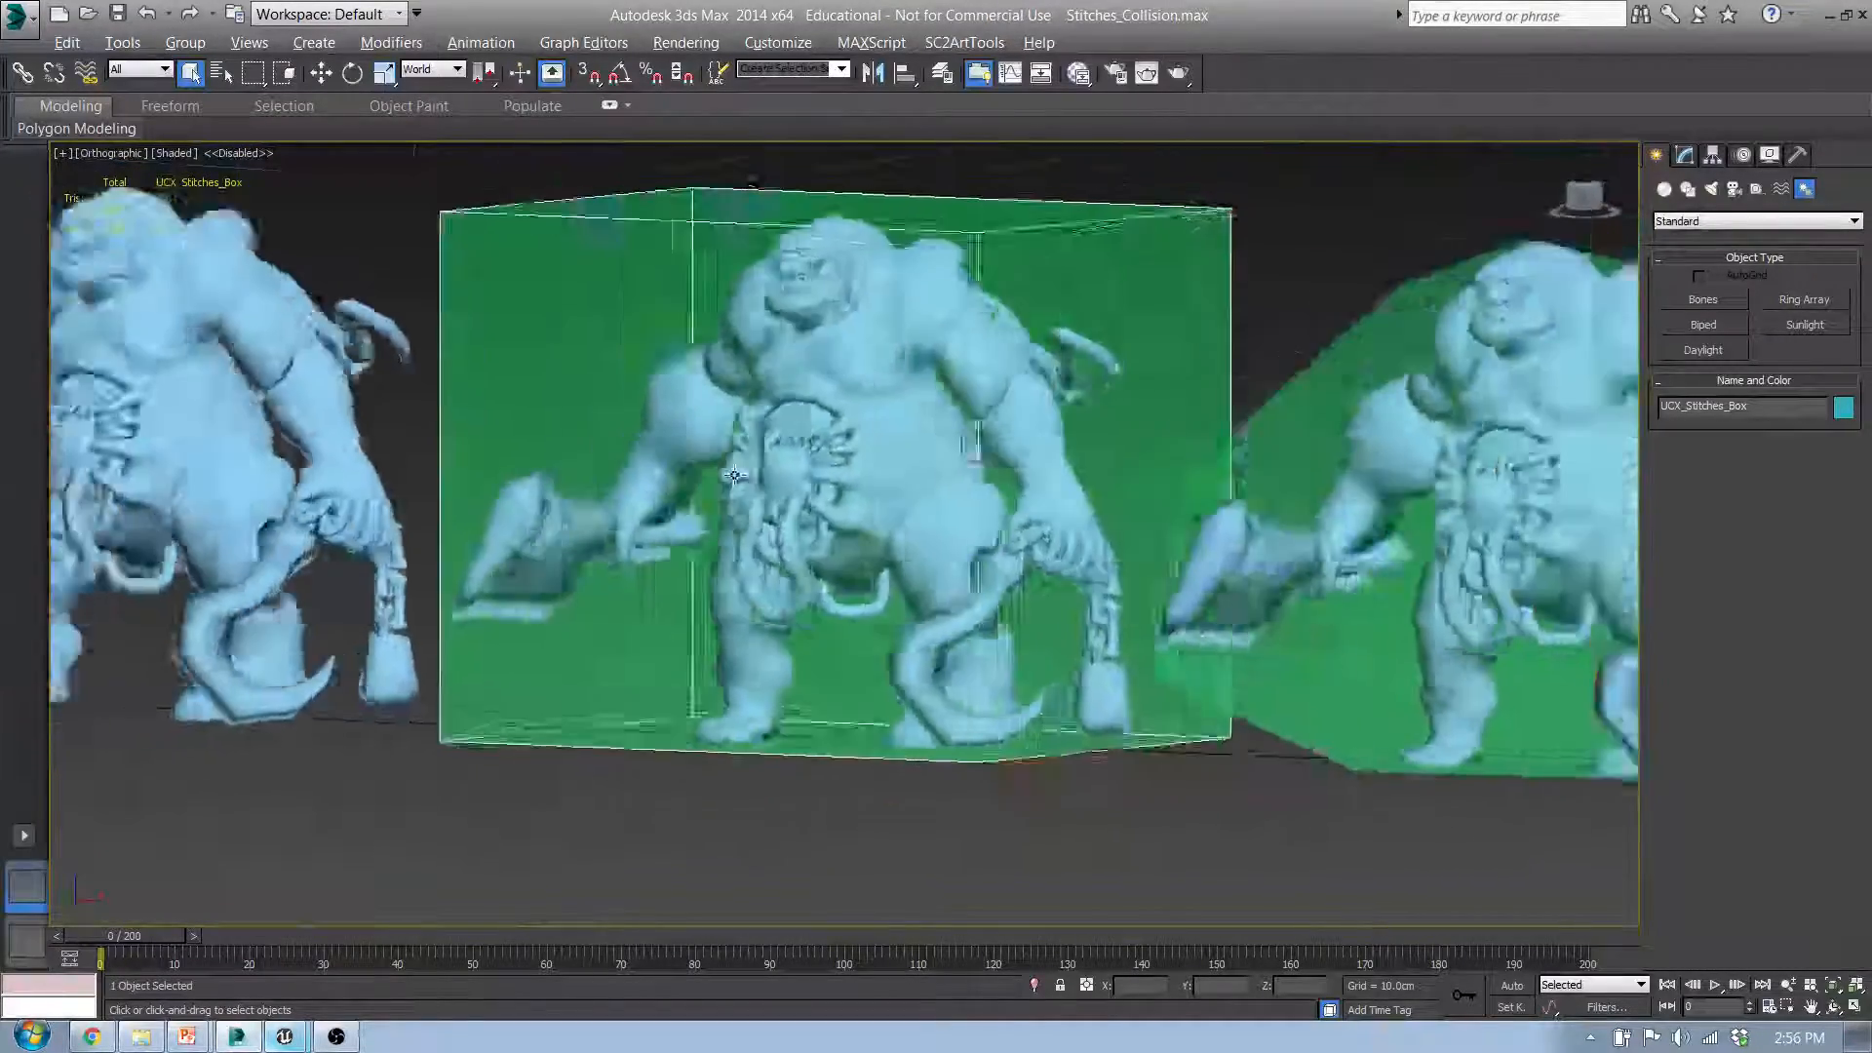
pyautogui.moveTo(734, 474)
pyautogui.keyDown('alt'); pyautogui.mouseDown(button='middle')
pyautogui.moveTo(866, 455)
pyautogui.moveTo(748, 449)
pyautogui.mouseUp(button='middle'); pyautogui.keyUp('alt')
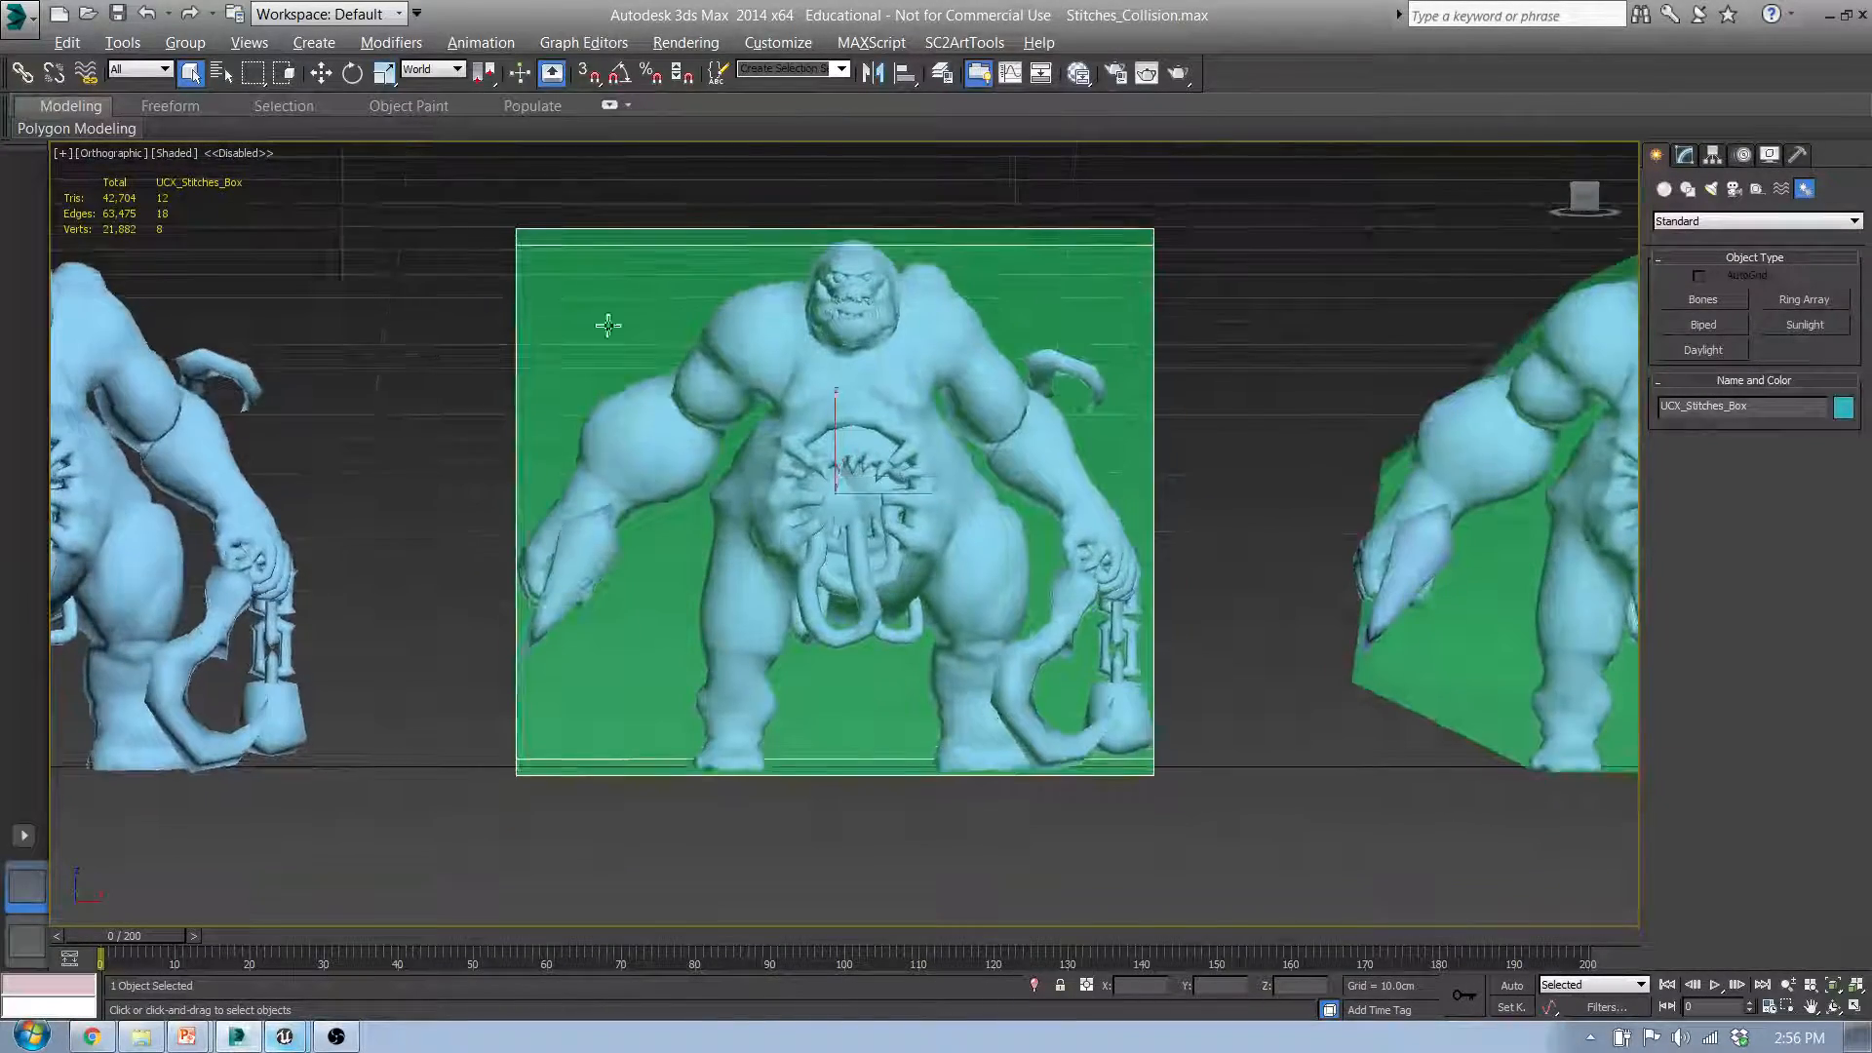
# Step: Select the UCX_Stitches_Convex_00 collision mesh and compare its fit around the character with the box version
pyautogui.keyDown('alt'); pyautogui.moveTo(607, 325); pyautogui.dragTo(1020, 472, button='middle'); pyautogui.keyUp('alt')
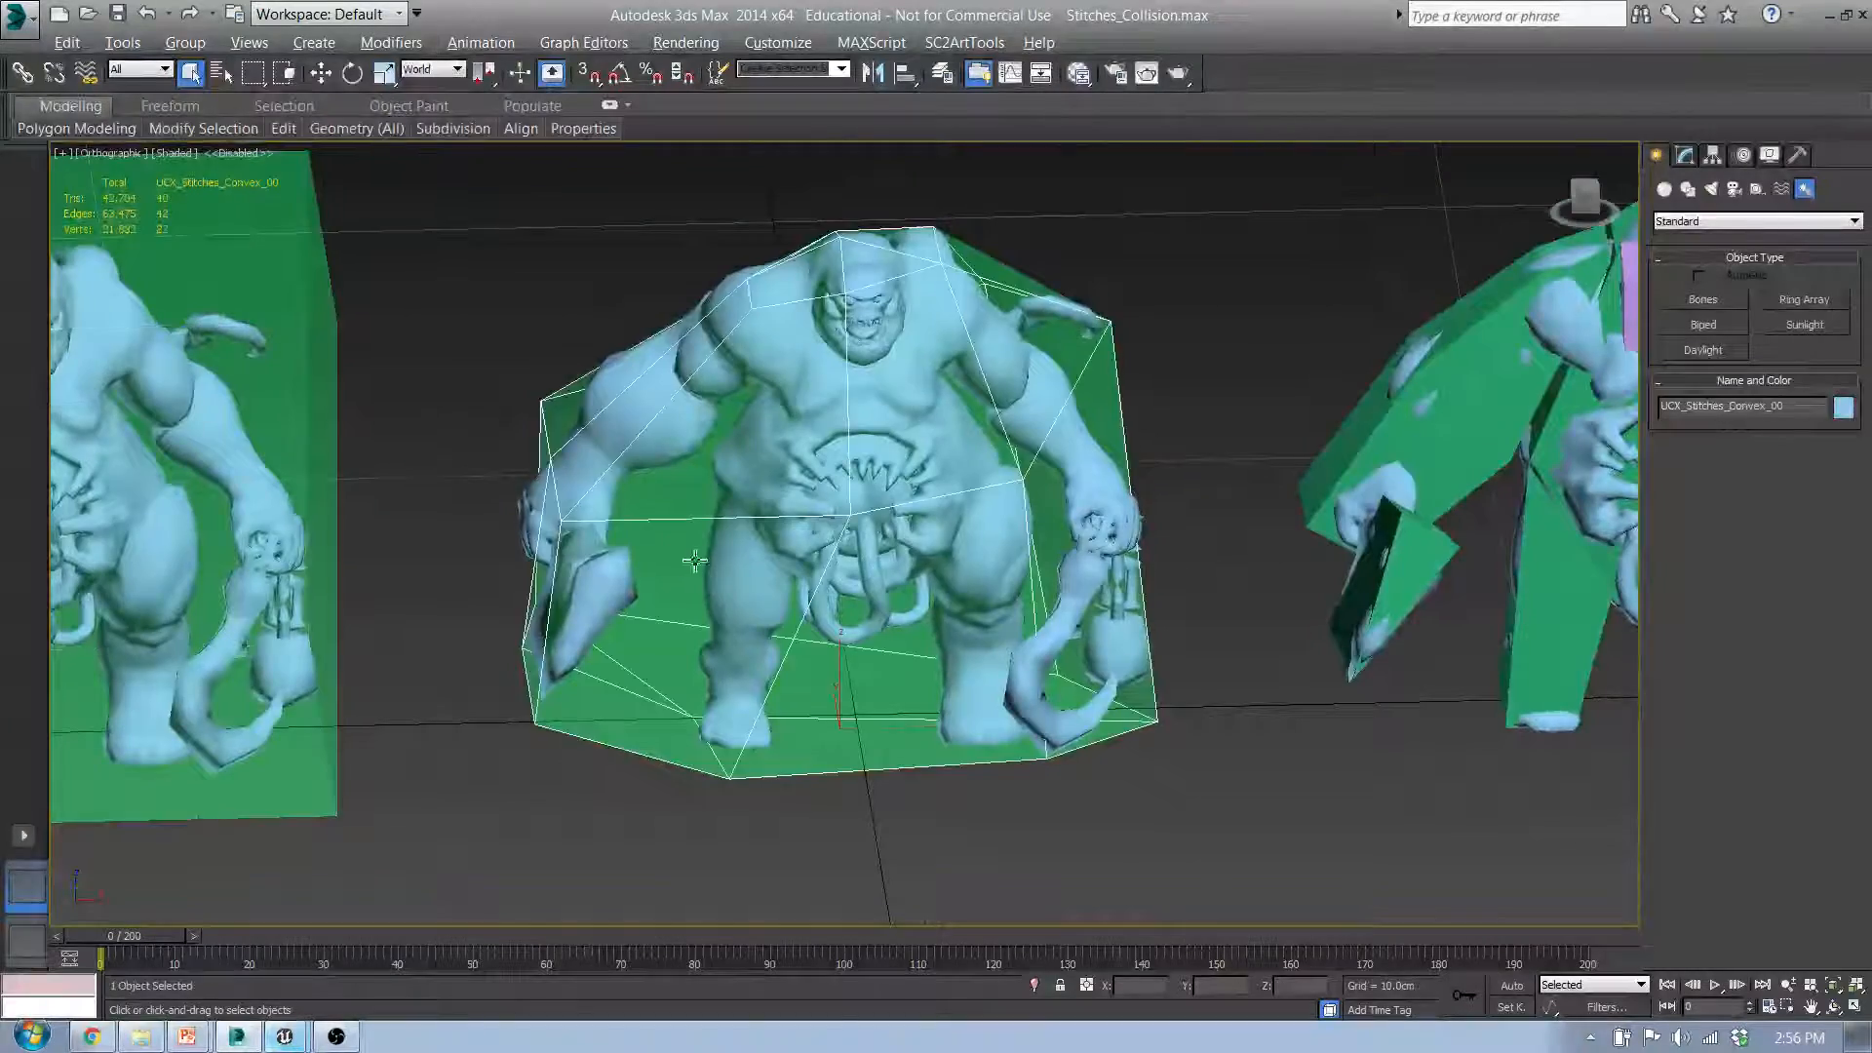
pyautogui.keyDown('alt'); pyautogui.moveTo(960, 570); pyautogui.dragTo(961, 629, button='middle'); pyautogui.keyUp('alt')
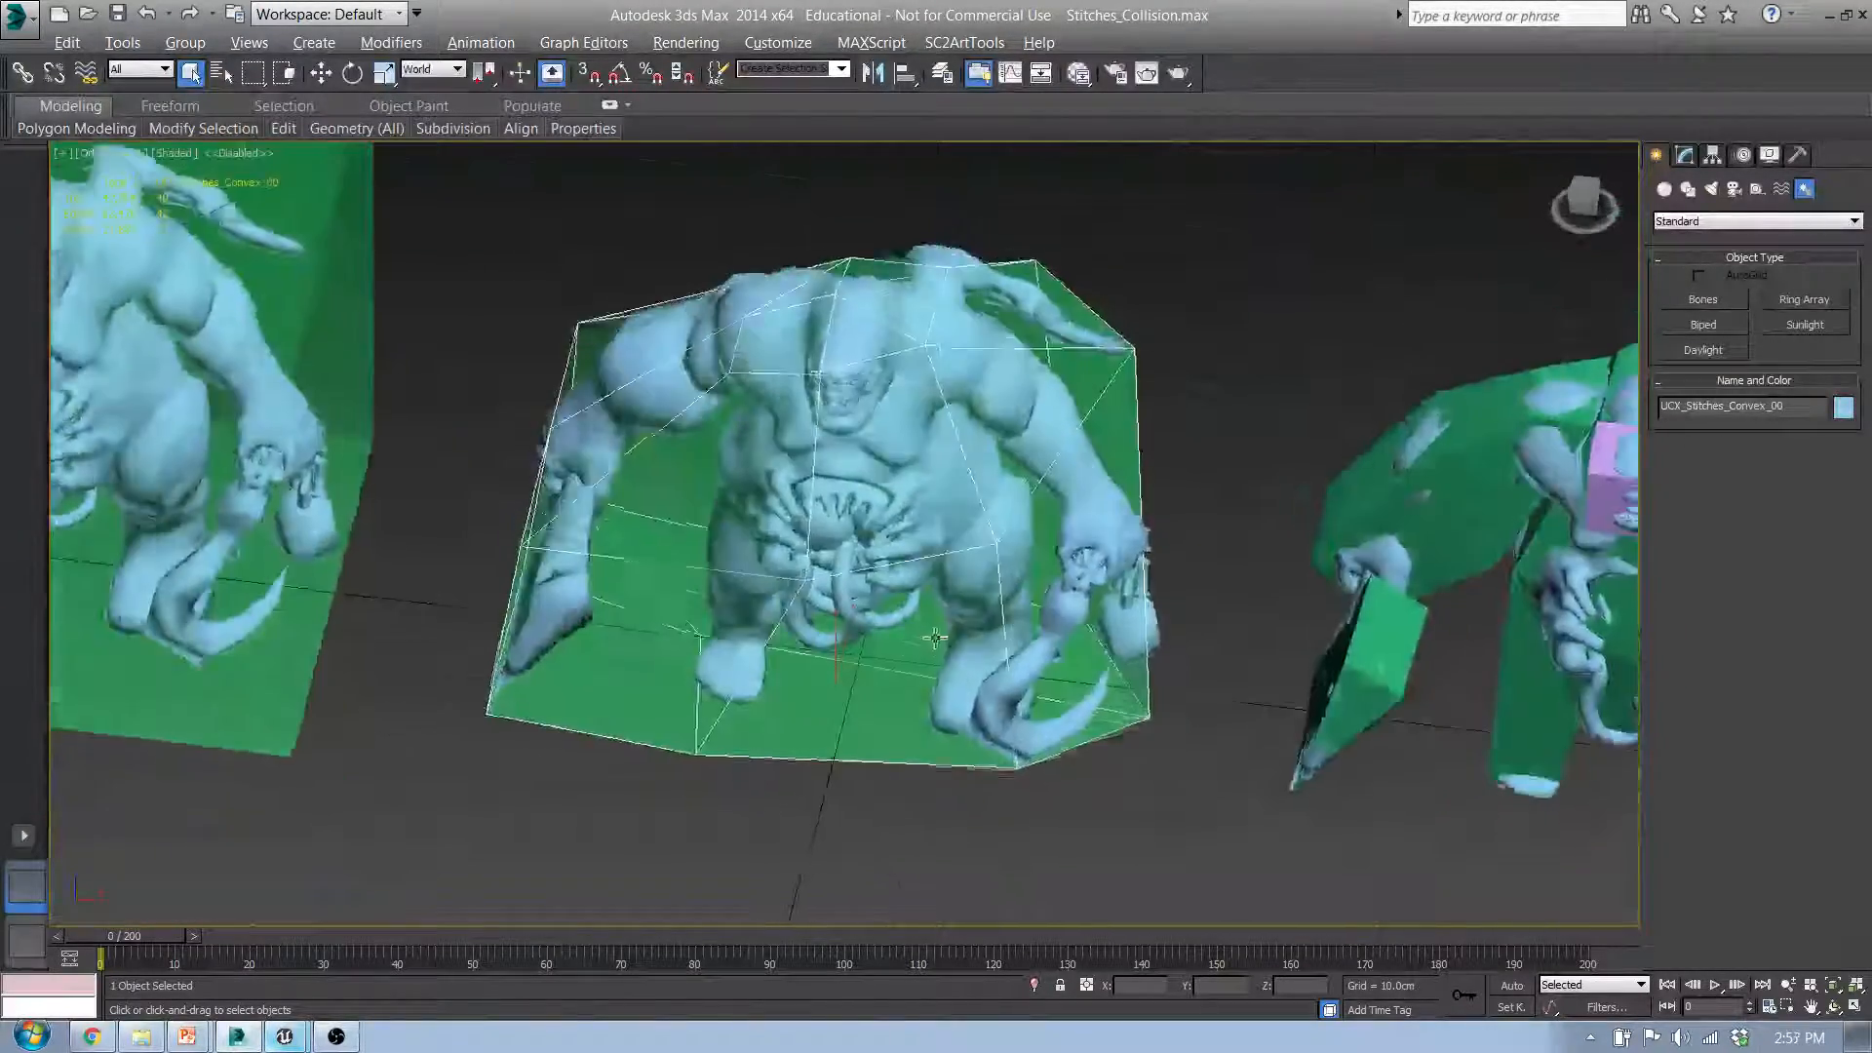
pyautogui.moveTo(570, 555); pyautogui.dragTo(1112, 522, button='middle')
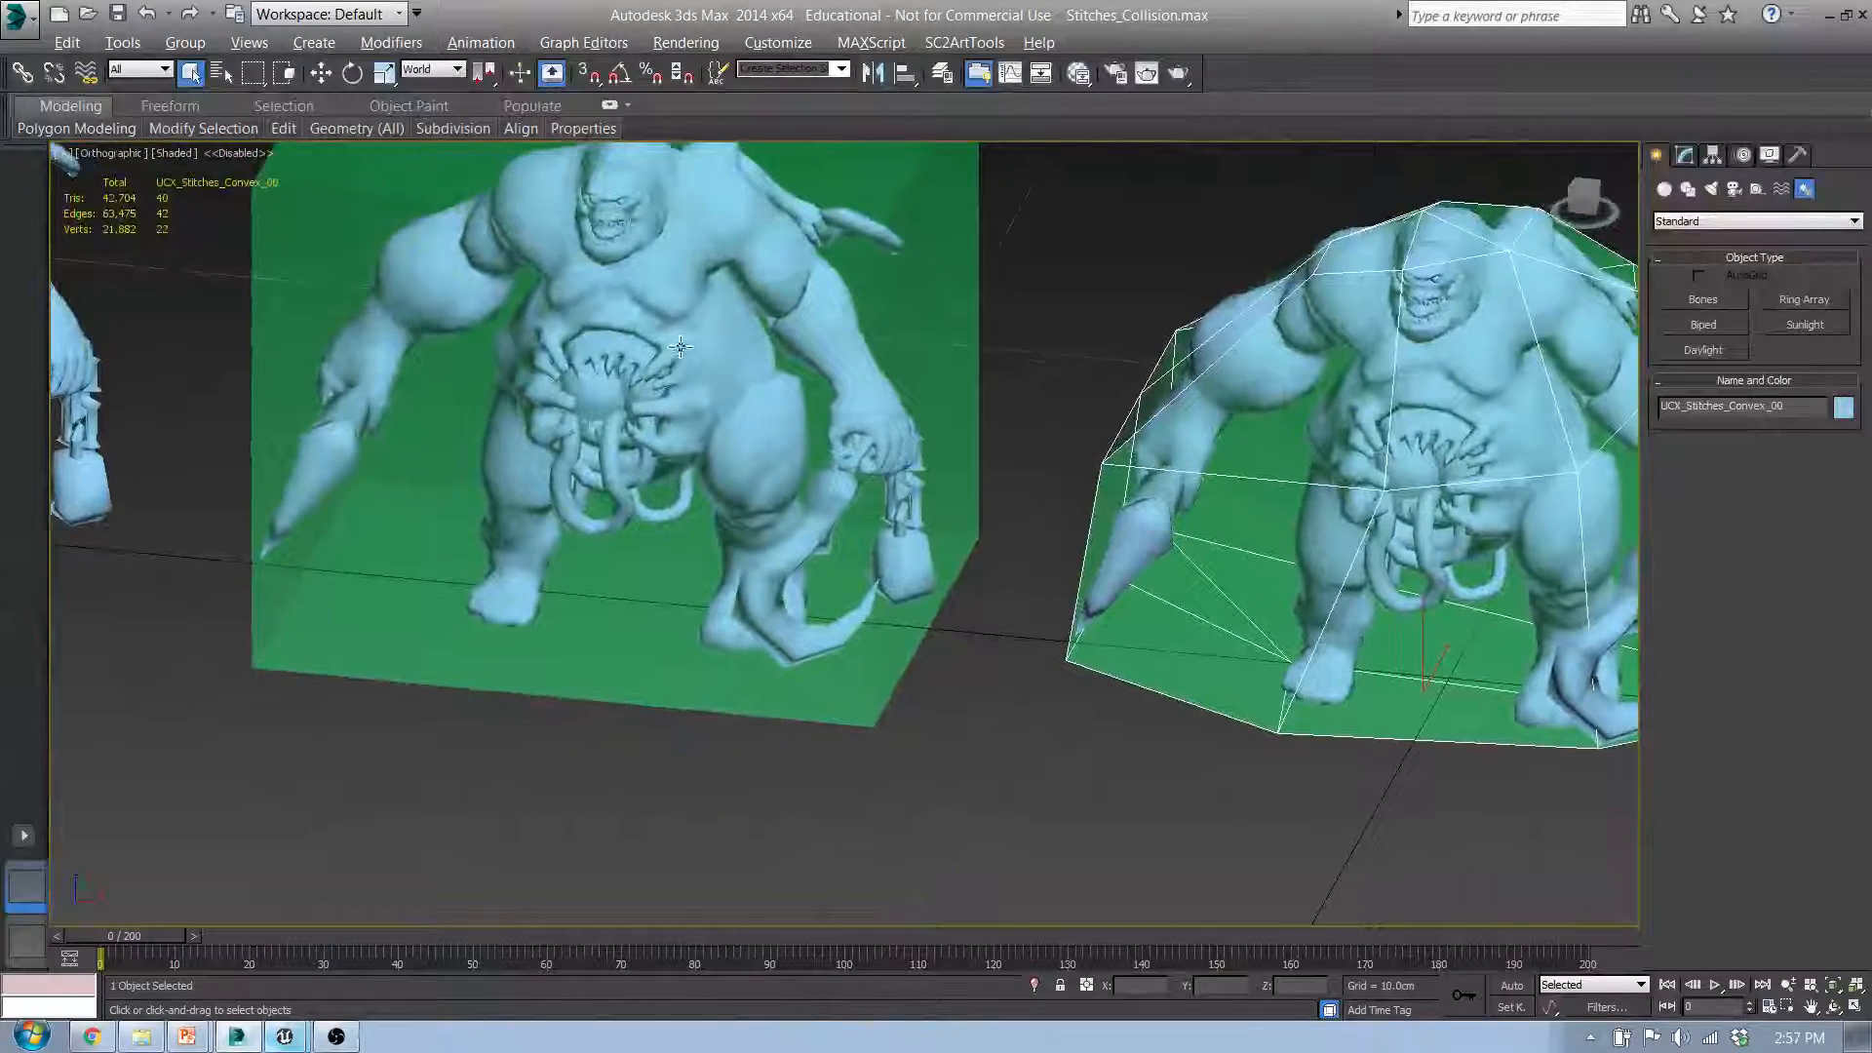
# Step: Select the Stitches_Convex render mesh and examine from close up how the convex collision hull fits around its arm and hook
pyautogui.keyDown('alt'); pyautogui.moveTo(680, 346); pyautogui.dragTo(636, 502, button='middle'); pyautogui.keyUp('alt')
pyautogui.moveTo(1312, 500); pyautogui.dragTo(927, 456, button='middle')
pyautogui.keyDown('alt'); pyautogui.moveTo(808, 462); pyautogui.dragTo(708, 504, button='middle'); pyautogui.keyUp('alt')
pyautogui.scroll(5, 1217, 541)
pyautogui.click(1191, 518)
pyautogui.scroll(-10, 753, 535)
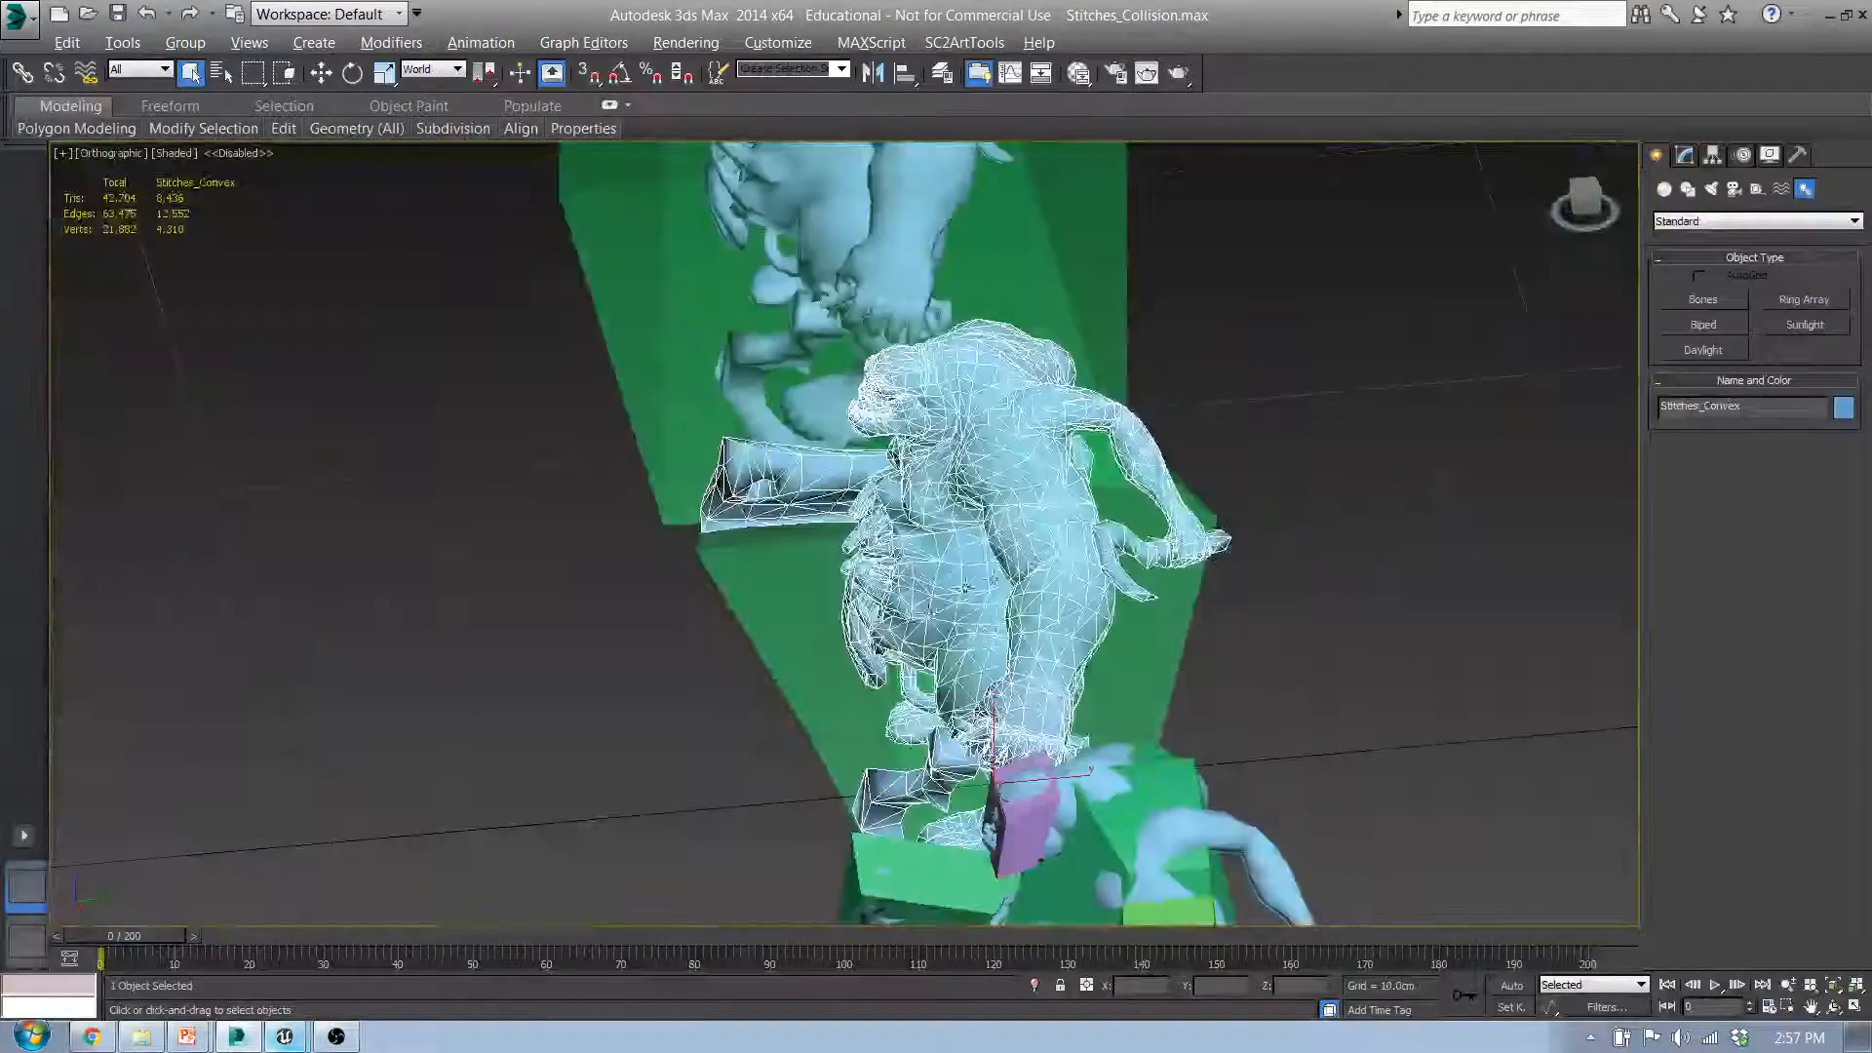
pyautogui.moveTo(965, 587)
pyautogui.keyDown('alt'); pyautogui.mouseDown(button='middle')
pyautogui.moveTo(1085, 536)
pyautogui.moveTo(794, 530)
pyautogui.mouseUp(button='middle'); pyautogui.keyUp('alt')
pyautogui.moveTo(1062, 524)
pyautogui.mouseDown(button='middle')
pyautogui.moveTo(874, 522)
pyautogui.moveTo(1203, 669)
pyautogui.mouseUp(button='middle')
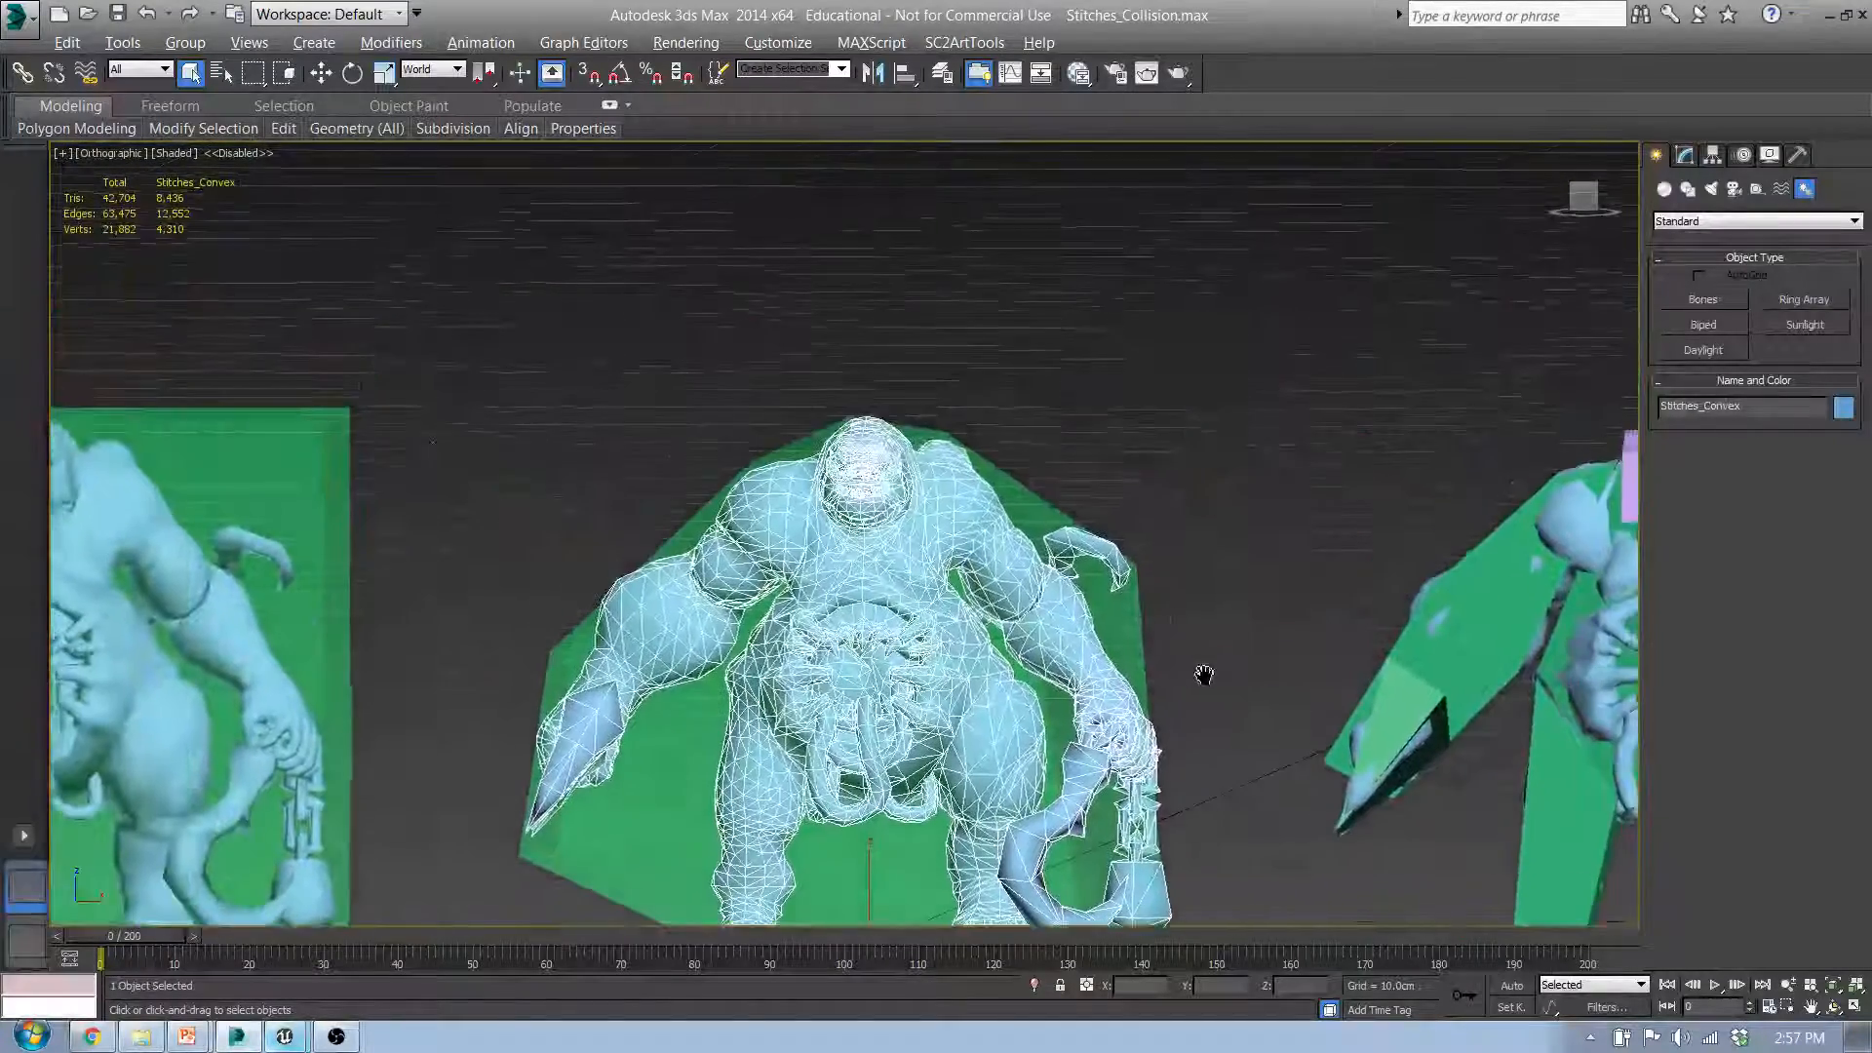
# Step: Select the UCX_Stitches_Convex_00 collision mesh and view it from the front beside the box version
pyautogui.moveTo(653, 770); pyautogui.dragTo(848, 445, button='middle')
pyautogui.click(838, 462)
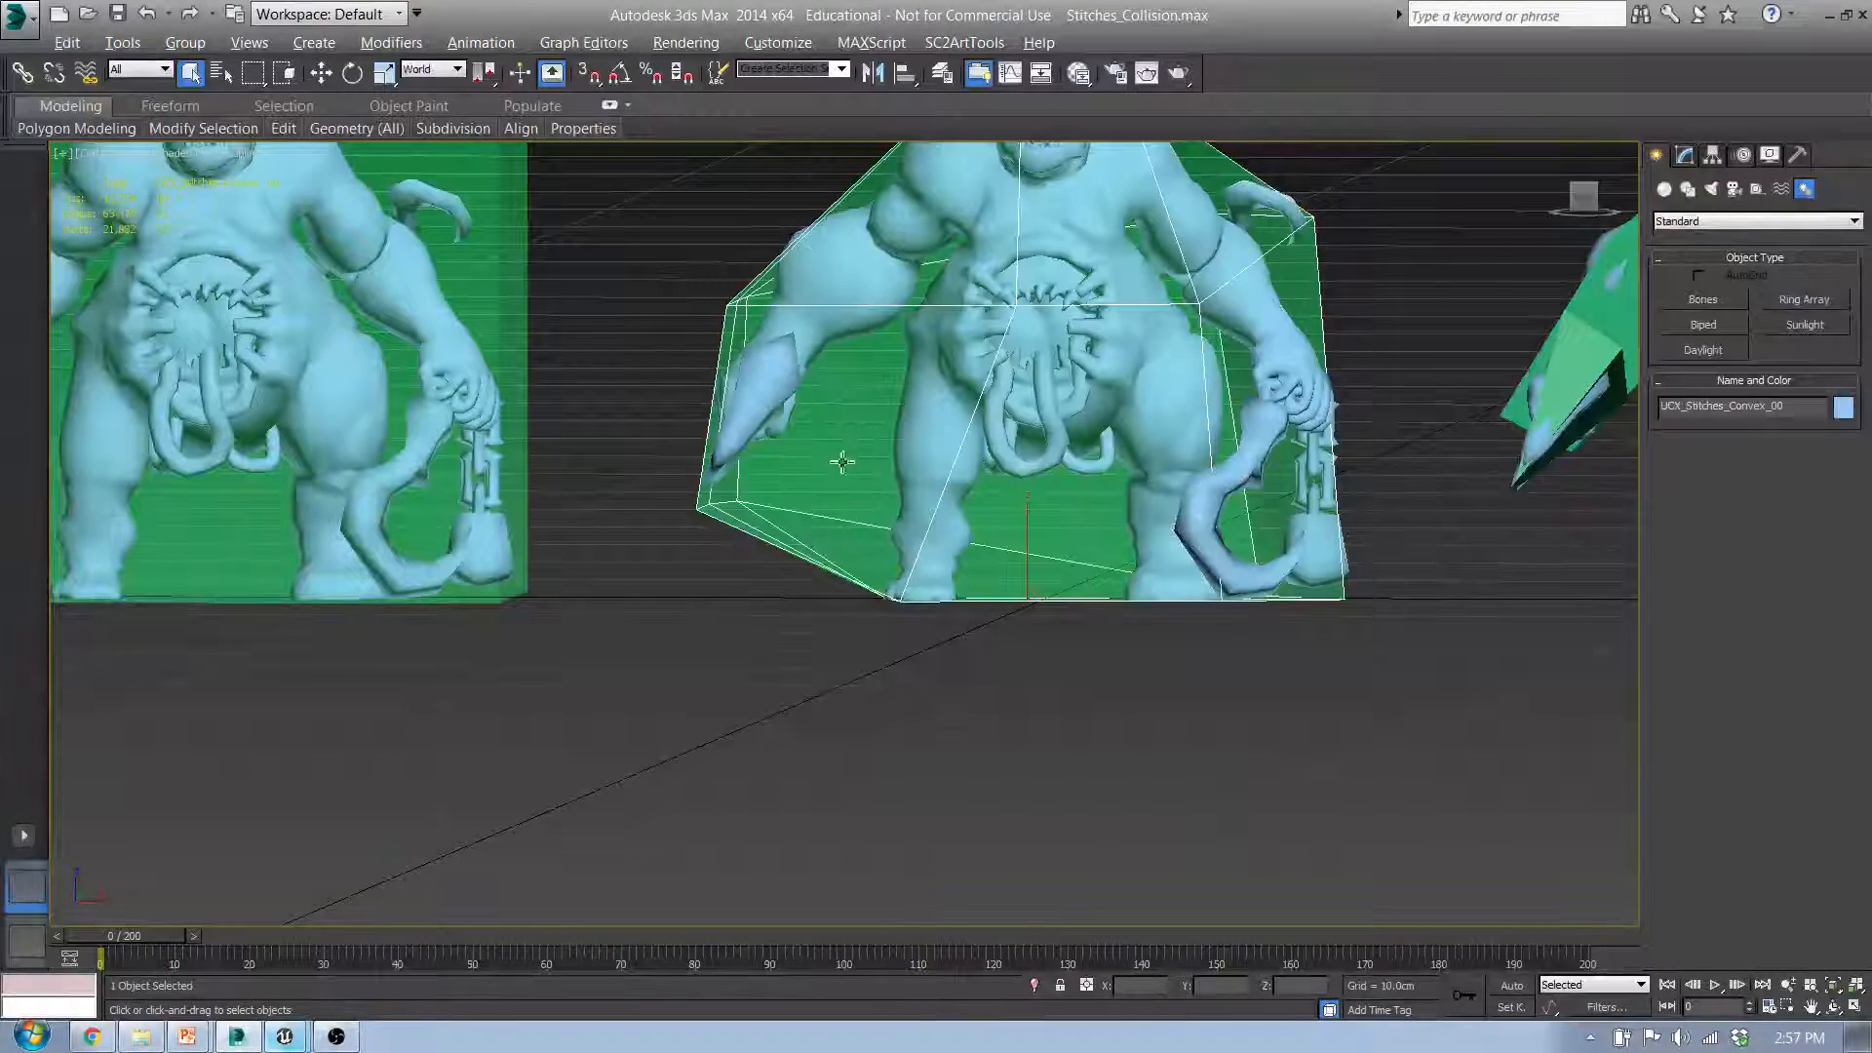
pyautogui.moveTo(1031, 313); pyautogui.dragTo(819, 450, button='middle')
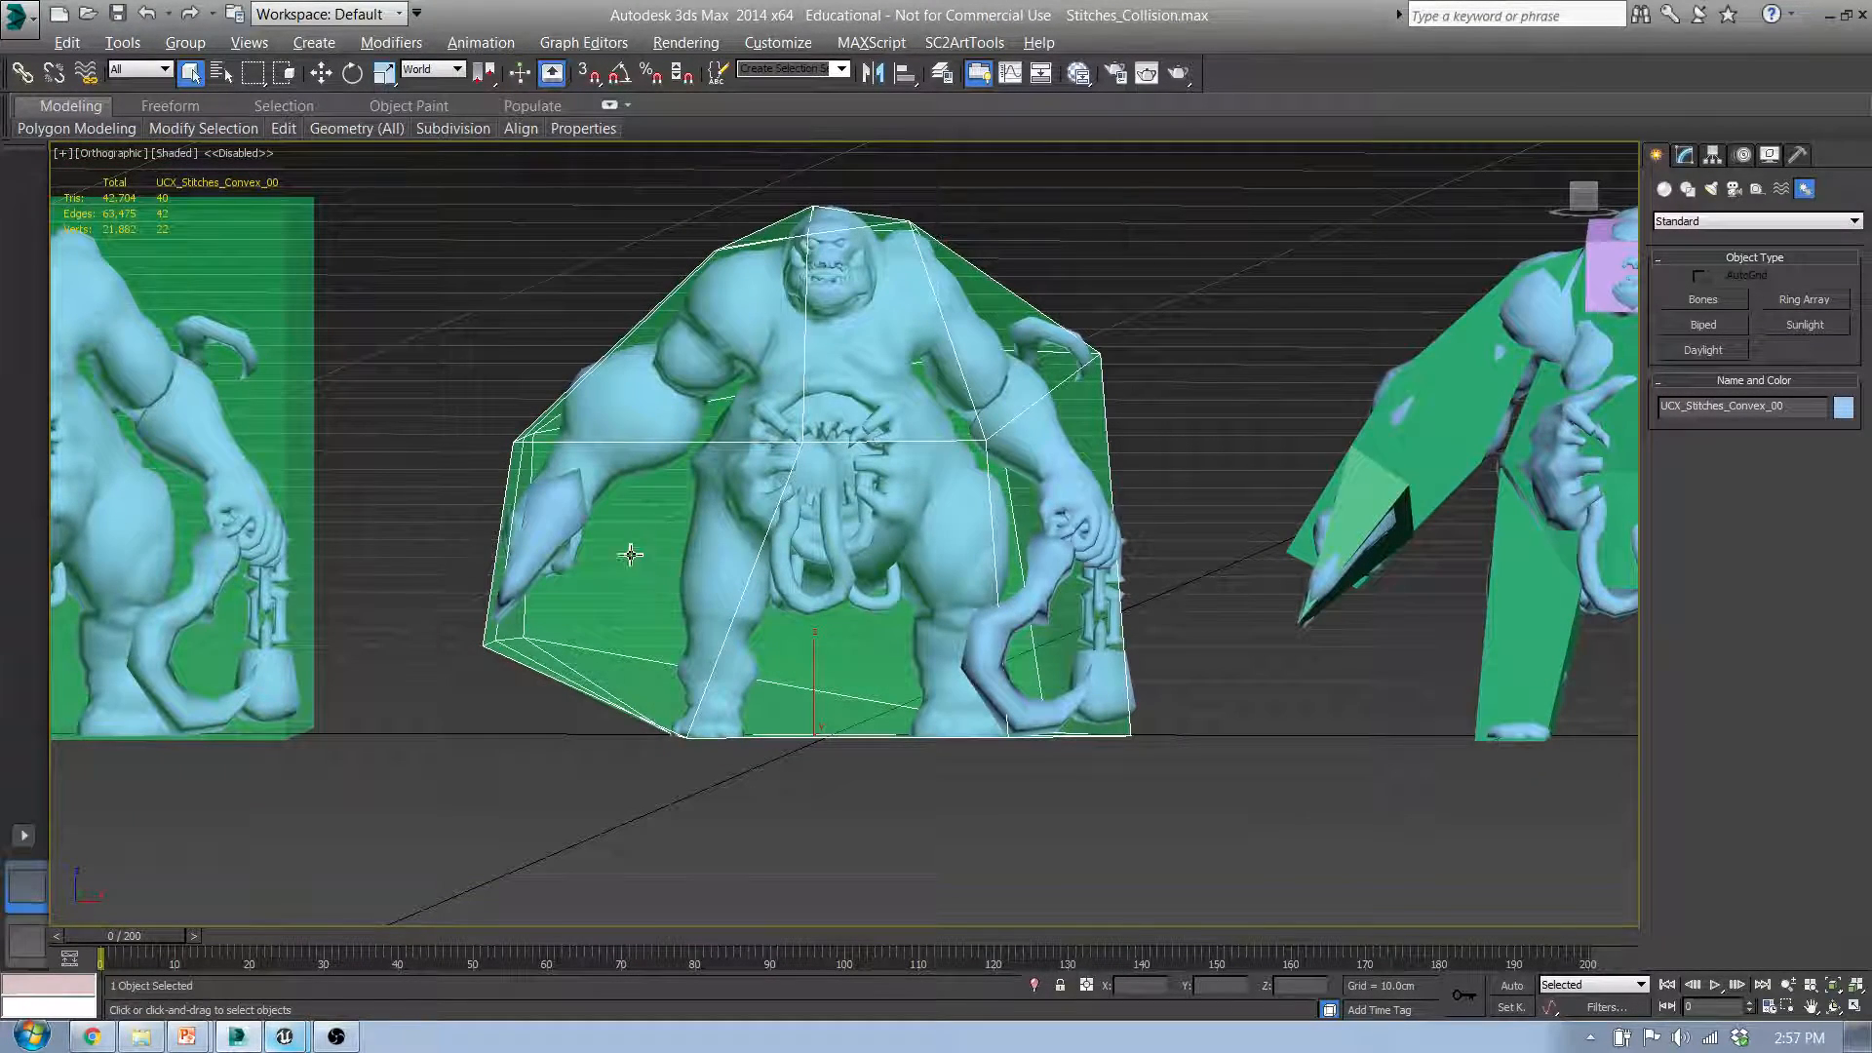
pyautogui.click(318, 306)
pyautogui.moveTo(673, 417); pyautogui.dragTo(924, 525, button='middle')
pyautogui.click(895, 440)
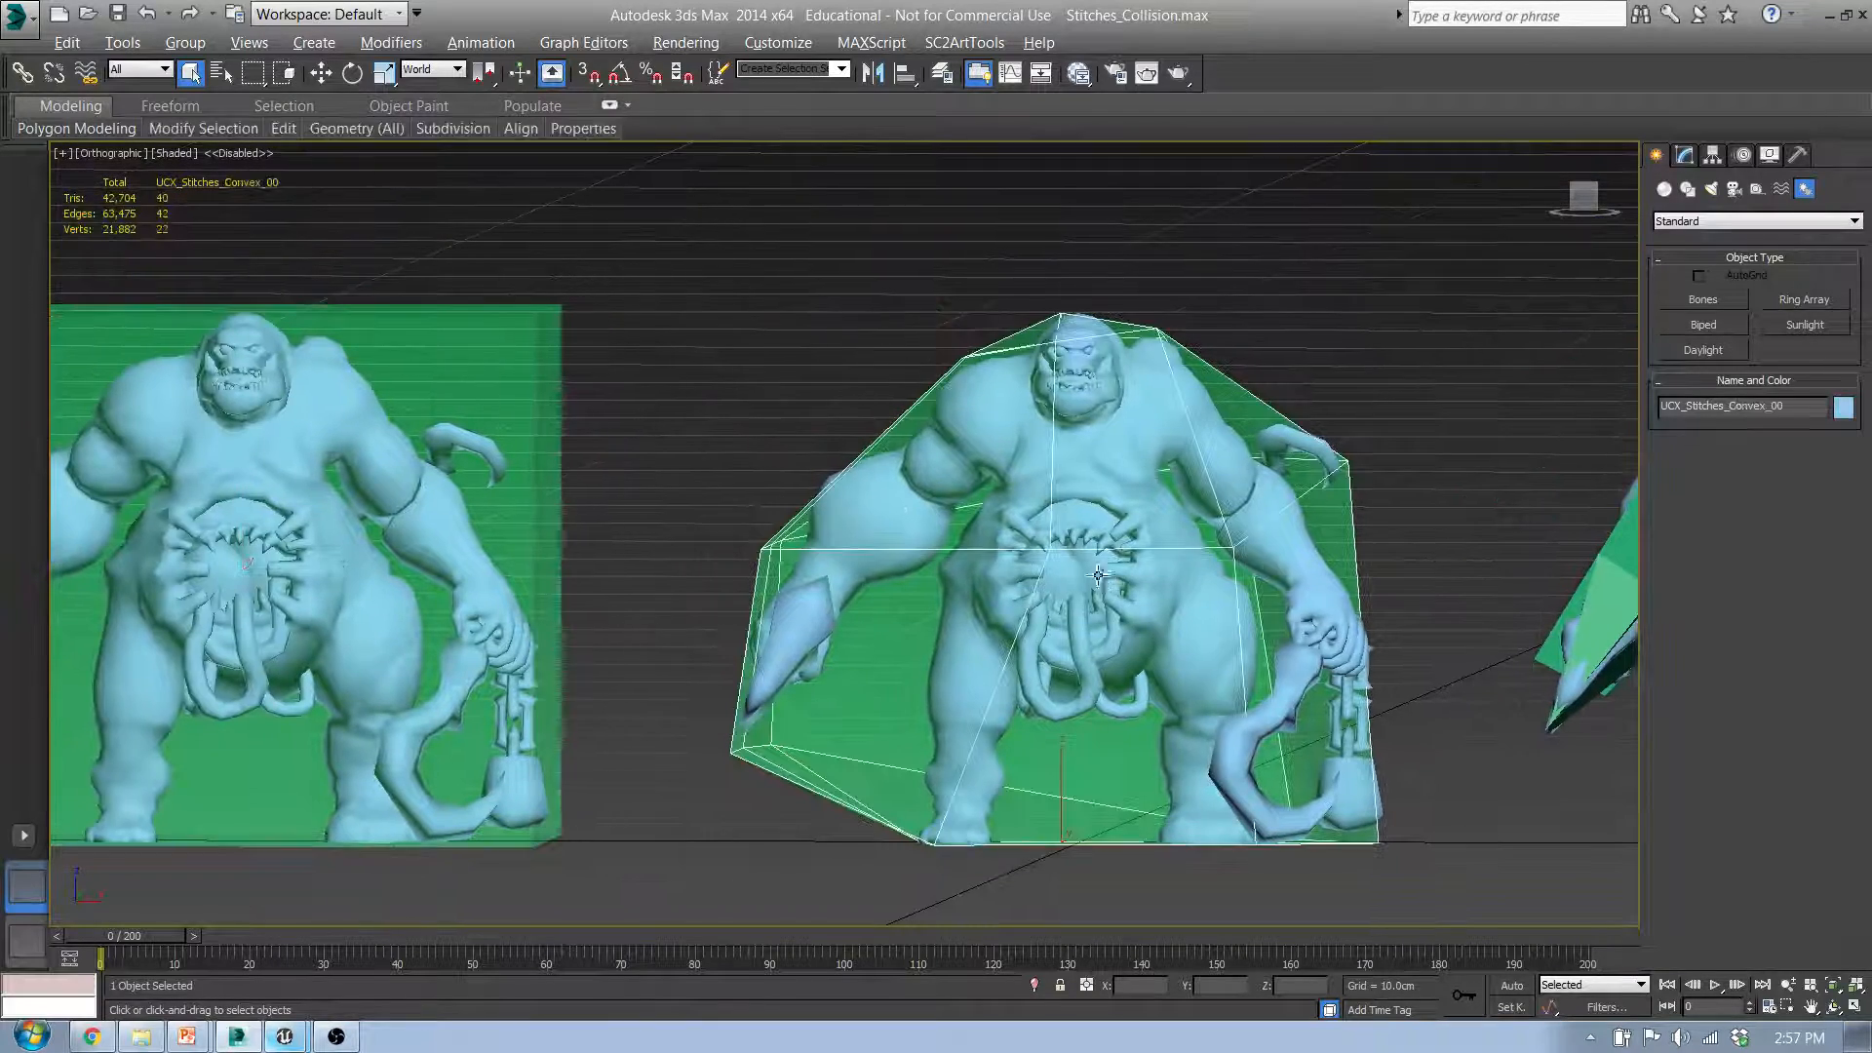
pyautogui.keyDown('ctrl'); pyautogui.click(909, 478); pyautogui.keyUp('ctrl')
# Step: Select the convex render mesh together with its collision hull, and reselect only UCX_Stitches_Convex_00
pyautogui.moveTo(858, 278); pyautogui.dragTo(1354, 844)
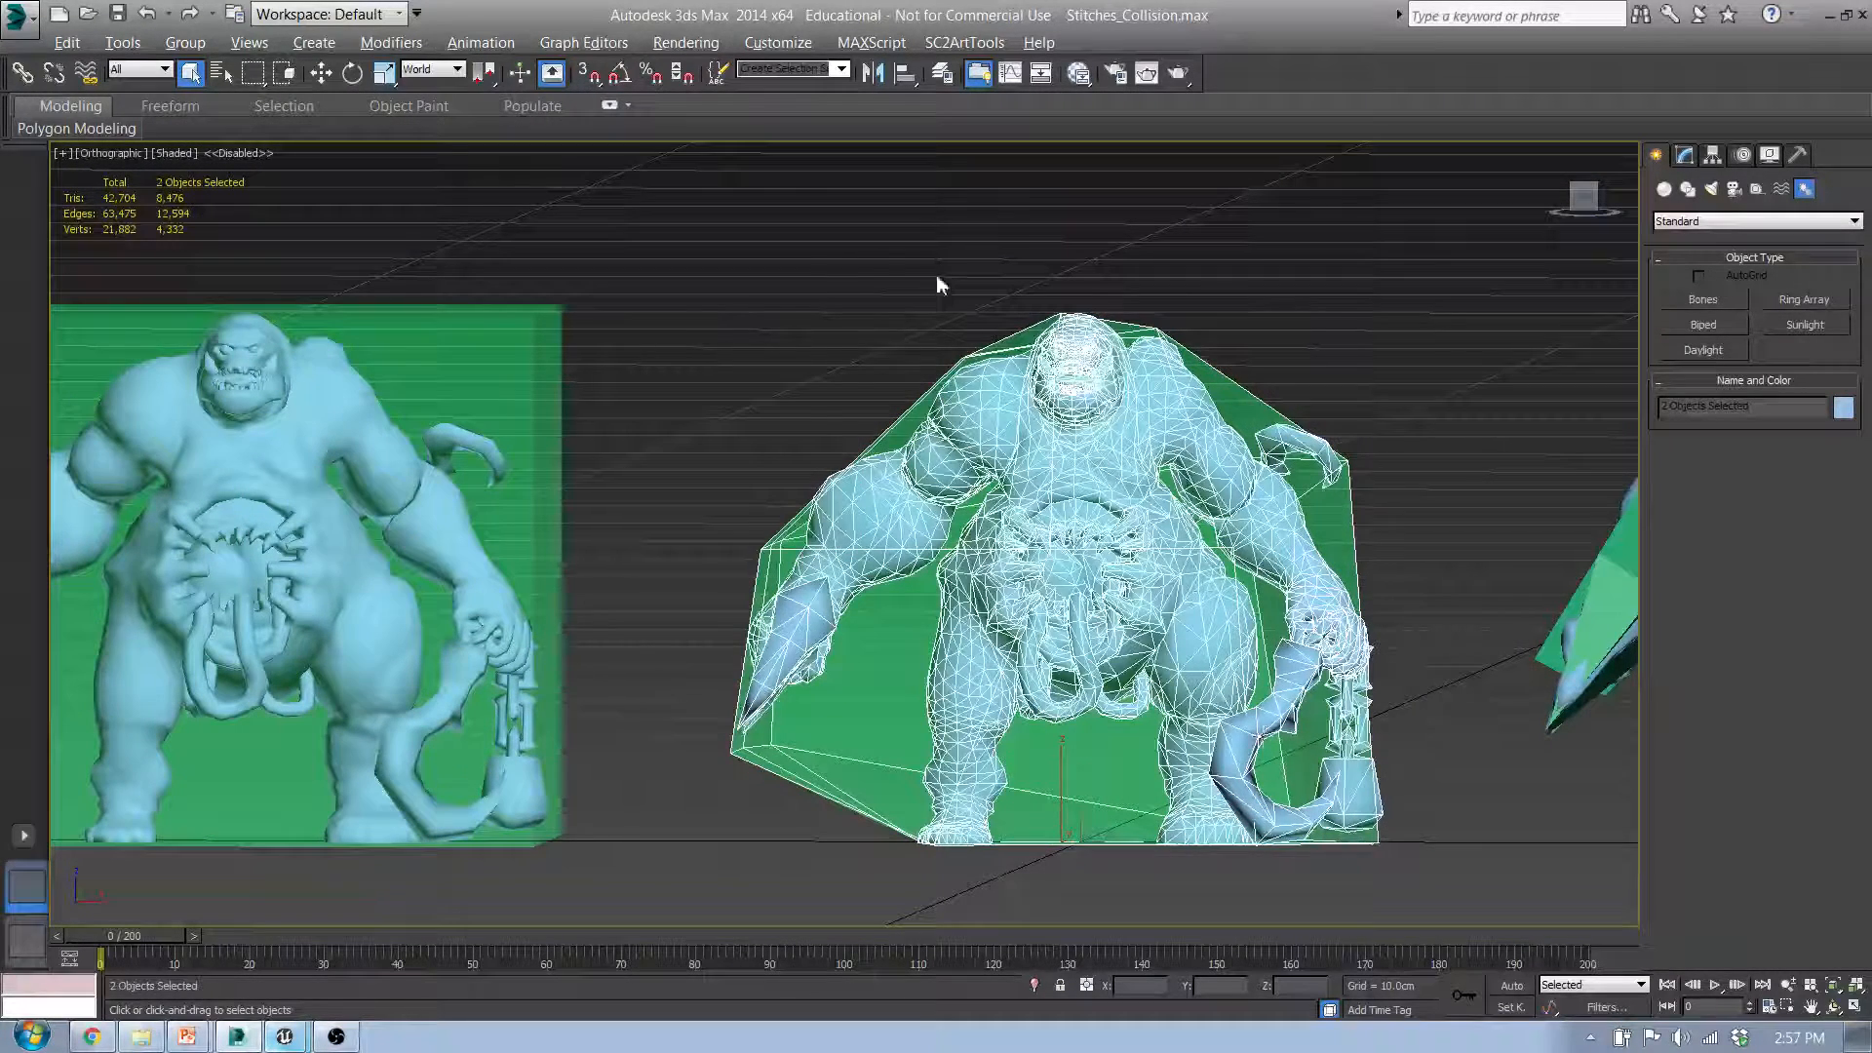
pyautogui.moveTo(803, 263); pyautogui.dragTo(1433, 895)
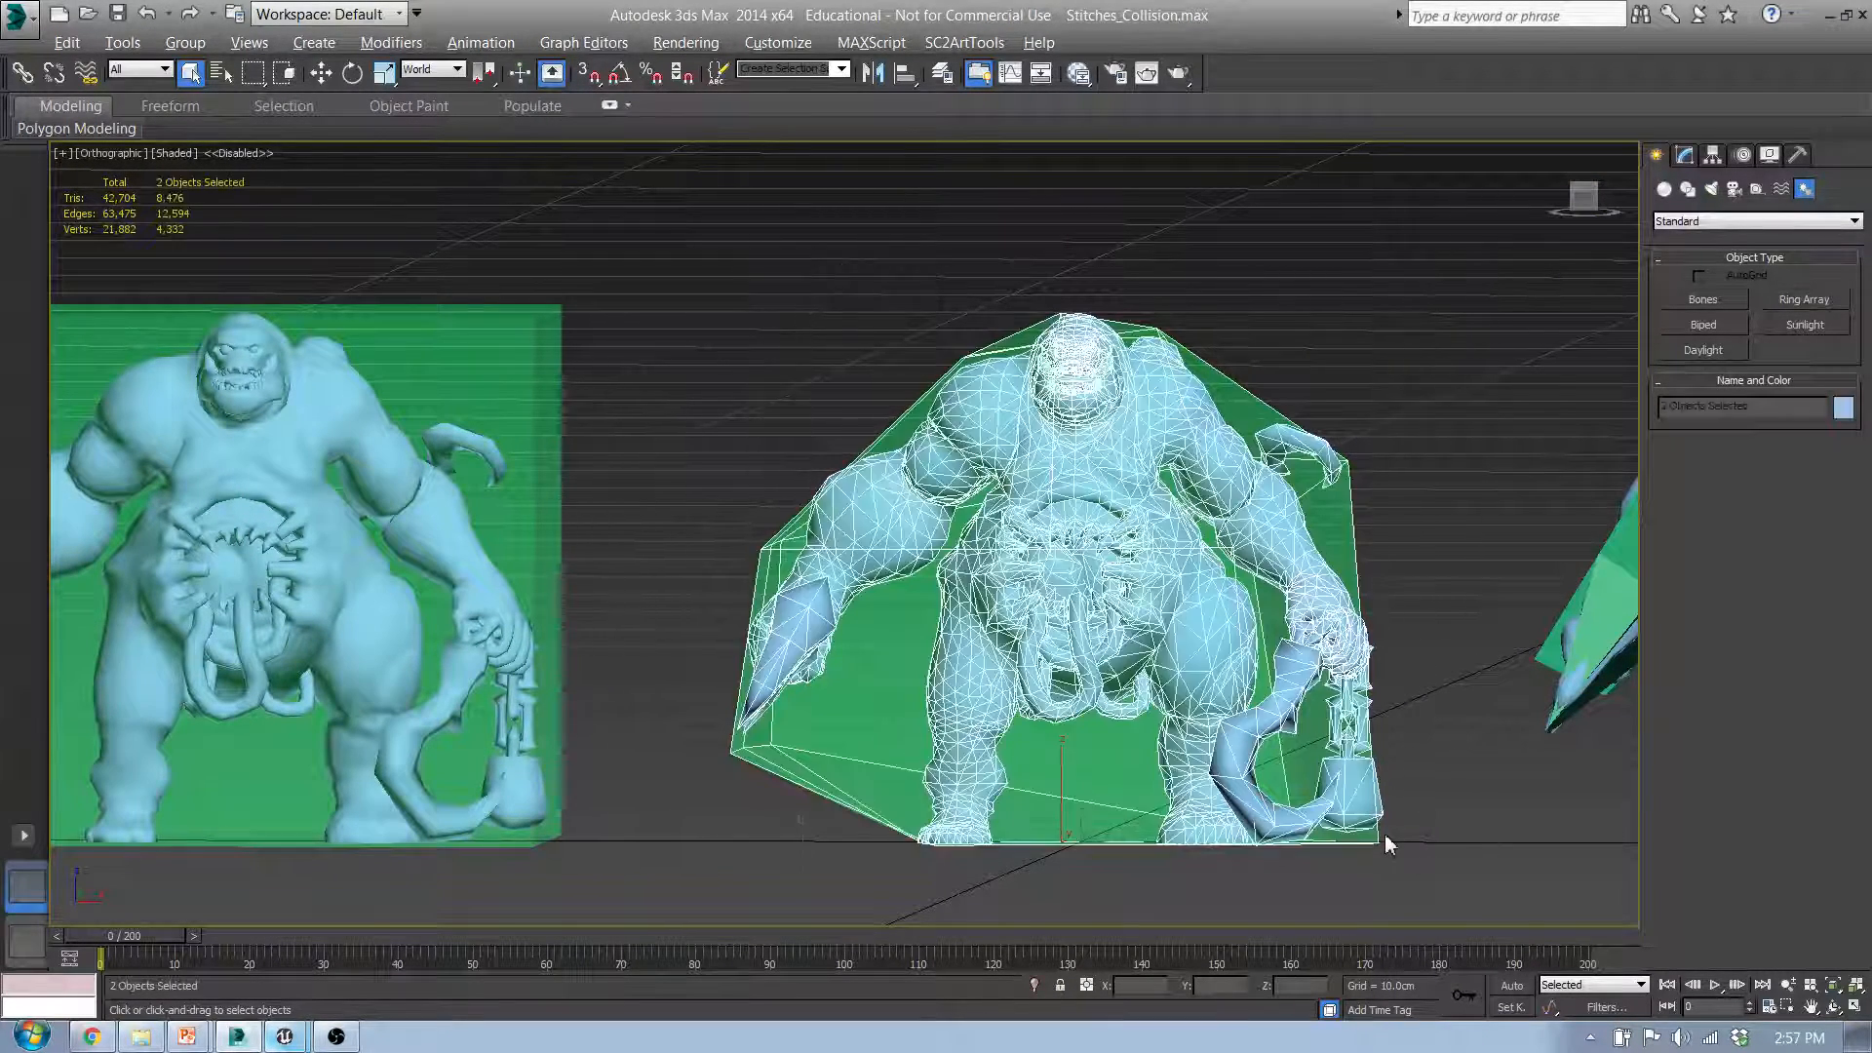
pyautogui.click(1296, 348)
pyautogui.click(1245, 391)
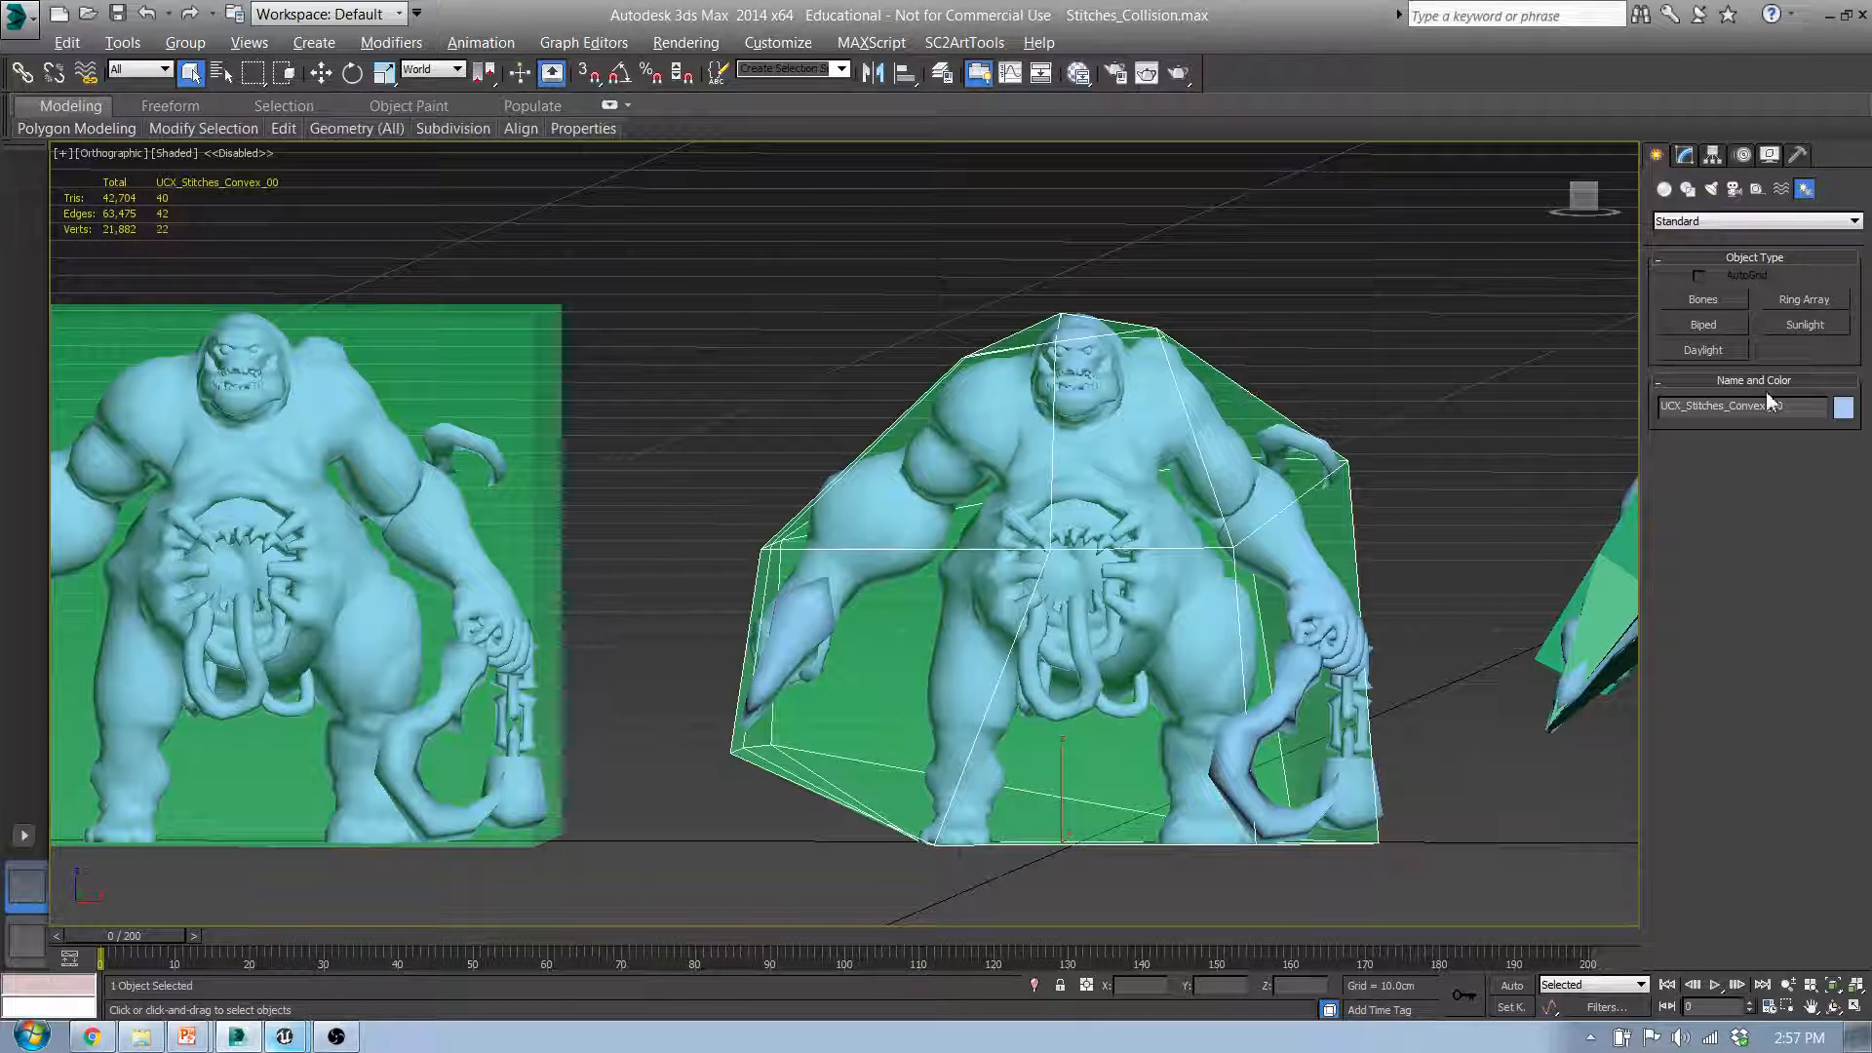
# Step: Highlight the parts of the UCX_Stitches_Convex_00 object name to examine its prefix, mesh name and number suffix
pyautogui.click(1697, 409)
pyautogui.moveTo(1687, 408); pyautogui.dragTo(1729, 408)
pyautogui.click(1769, 407)
pyautogui.moveTo(1276, 494); pyautogui.dragTo(1129, 506, button='middle')
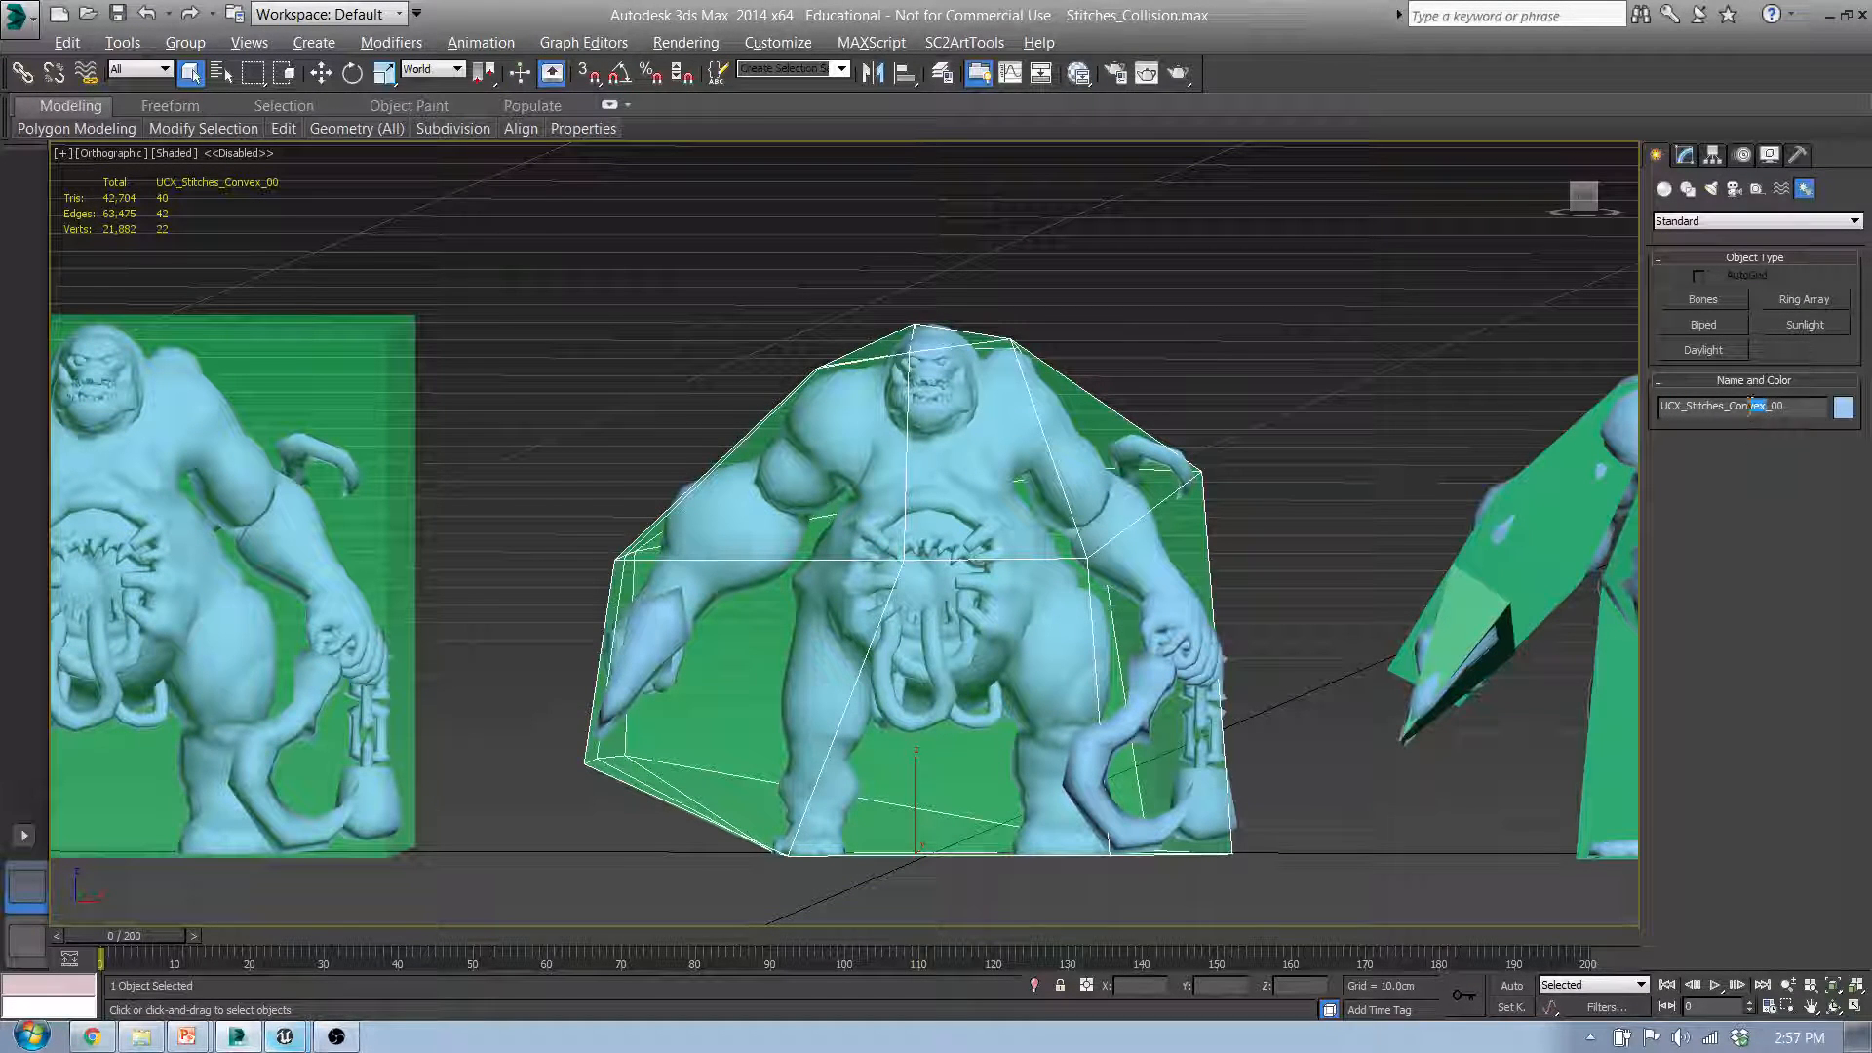
pyautogui.moveTo(1752, 406); pyautogui.dragTo(1696, 406)
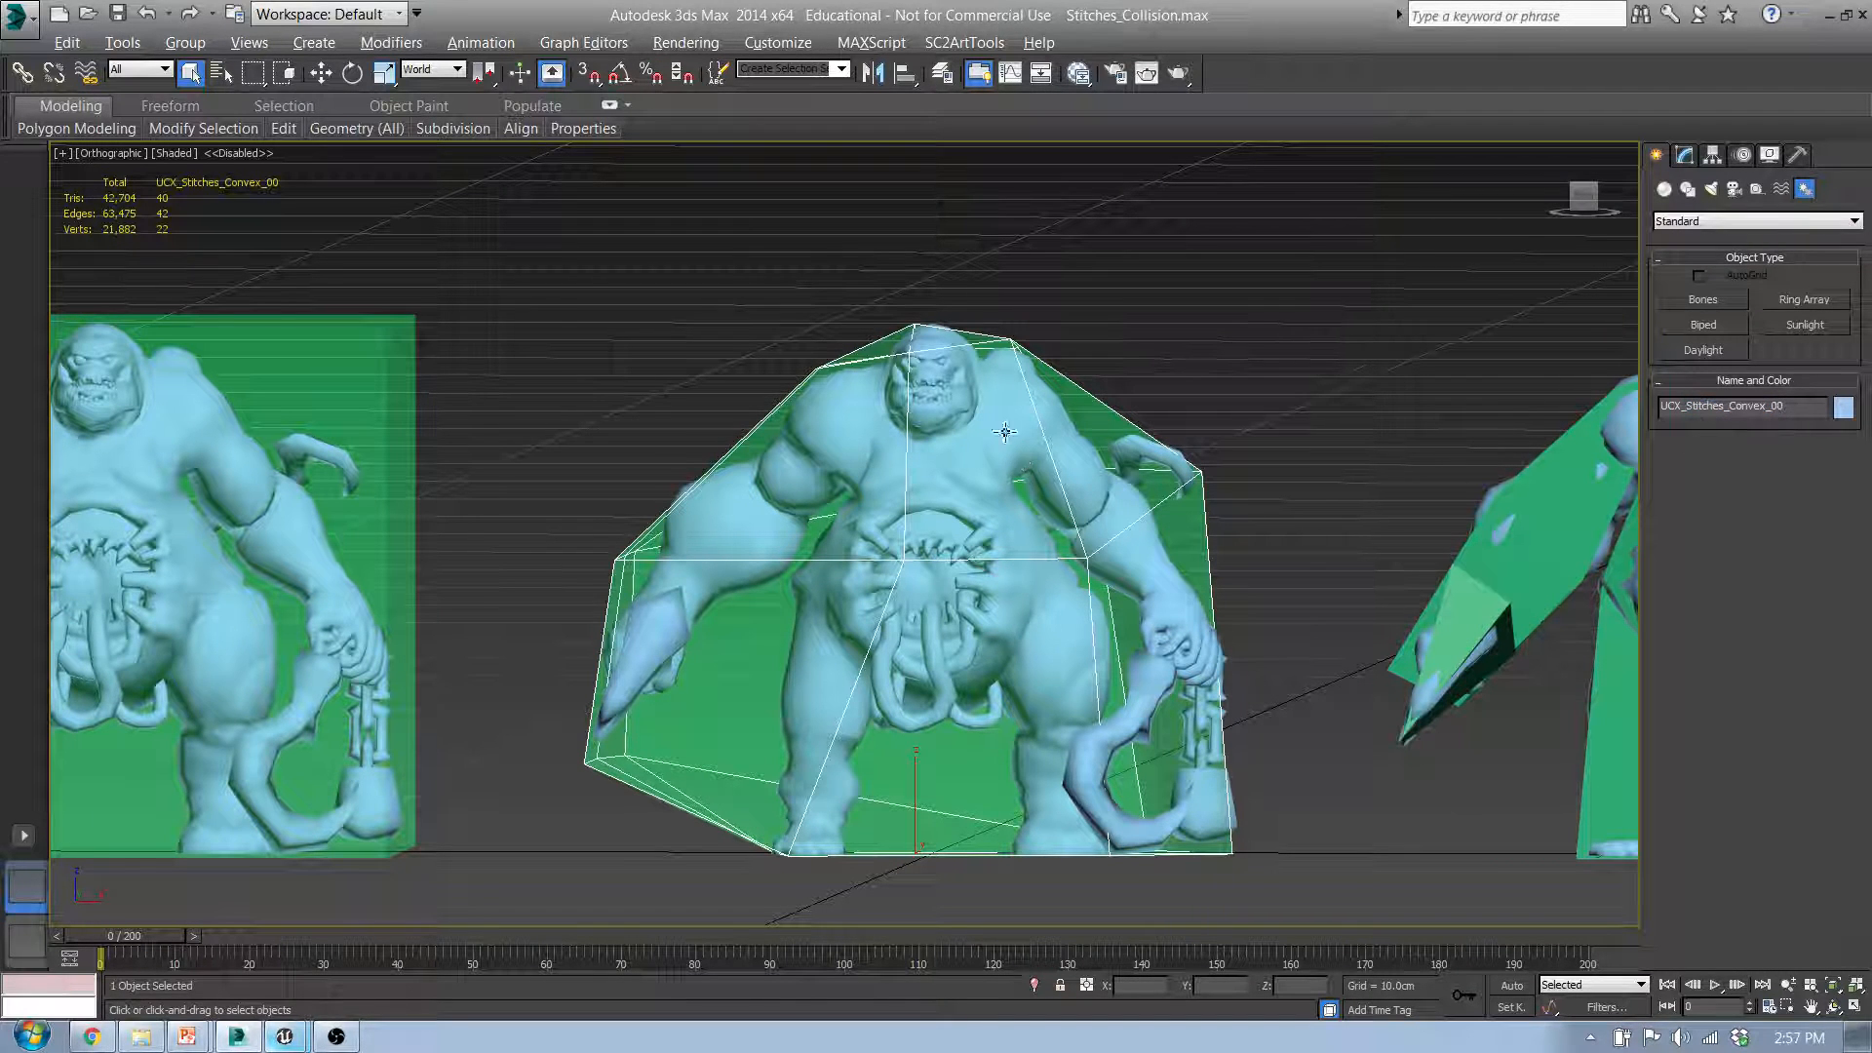
pyautogui.moveTo(950, 377); pyautogui.dragTo(945, 441, button='middle')
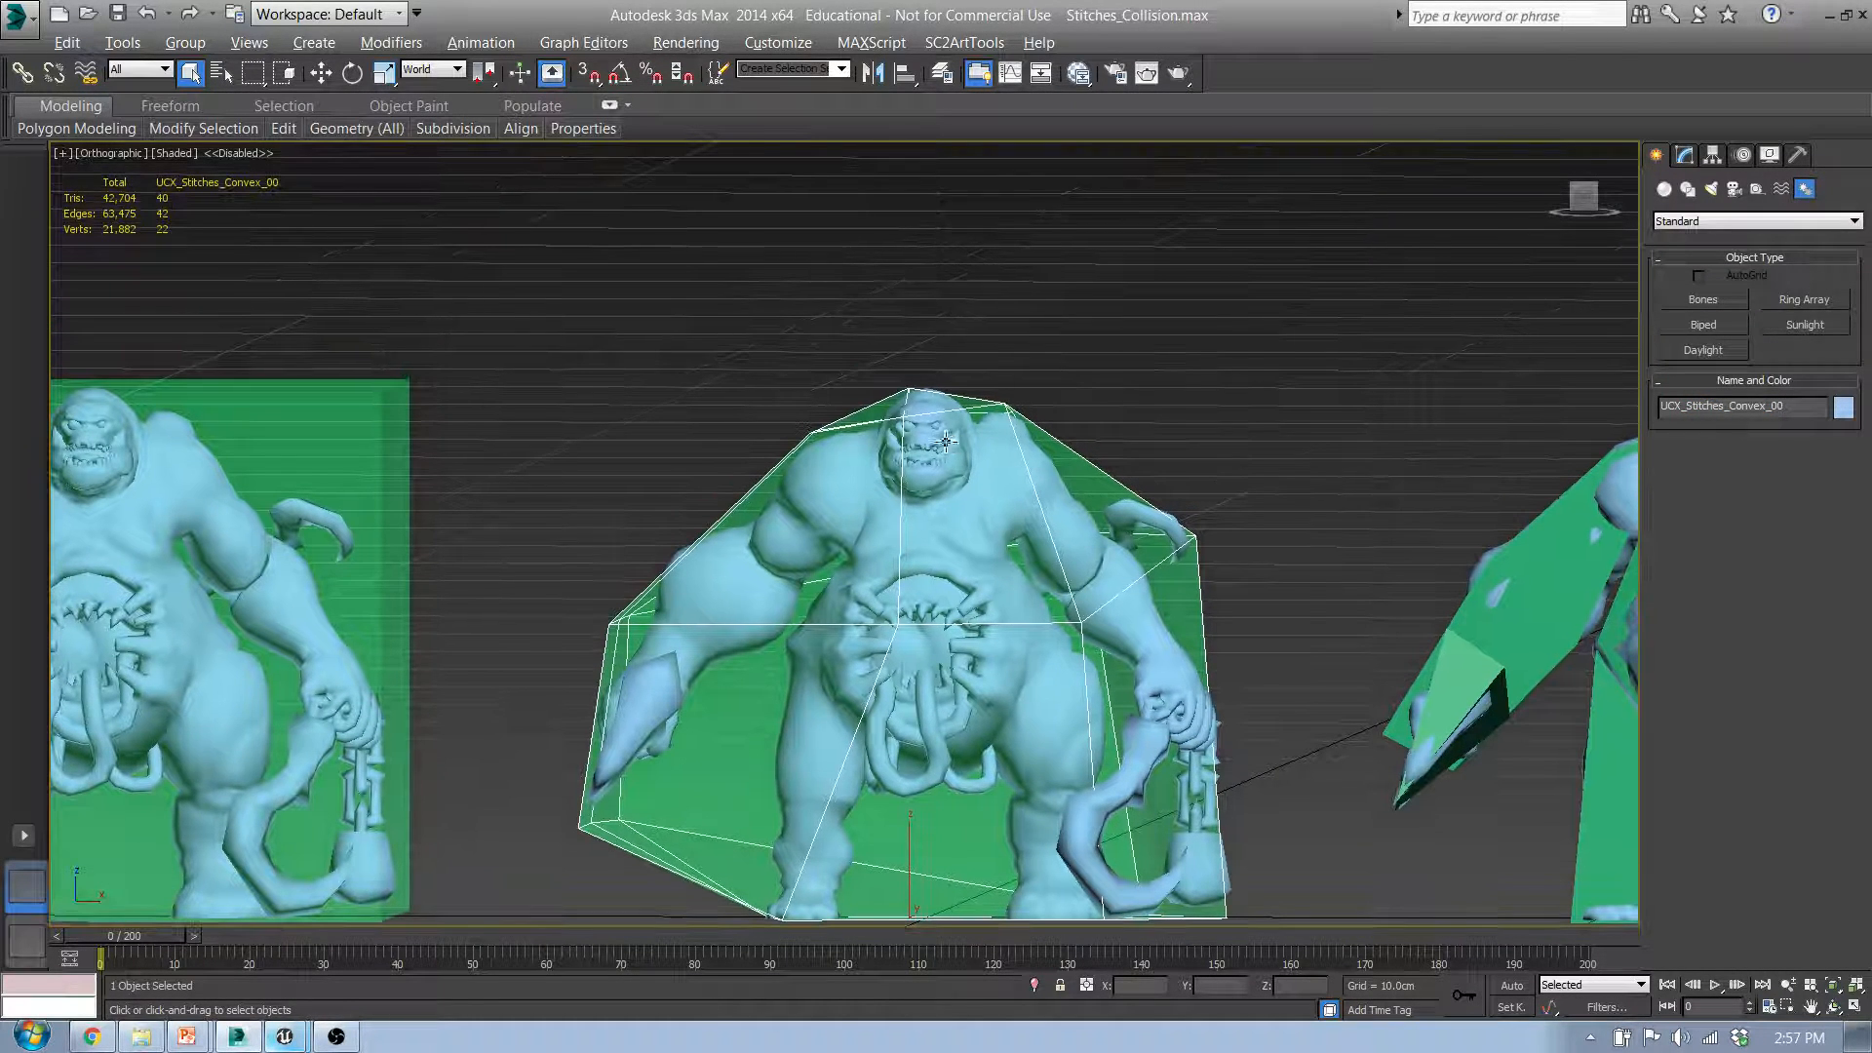
# Step: Switch to the FBX Static Mesh Pipeline documentation in Chrome and find the table of collision mesh naming prefixes
pyautogui.click(91, 1036)
pyautogui.click(1146, 773)
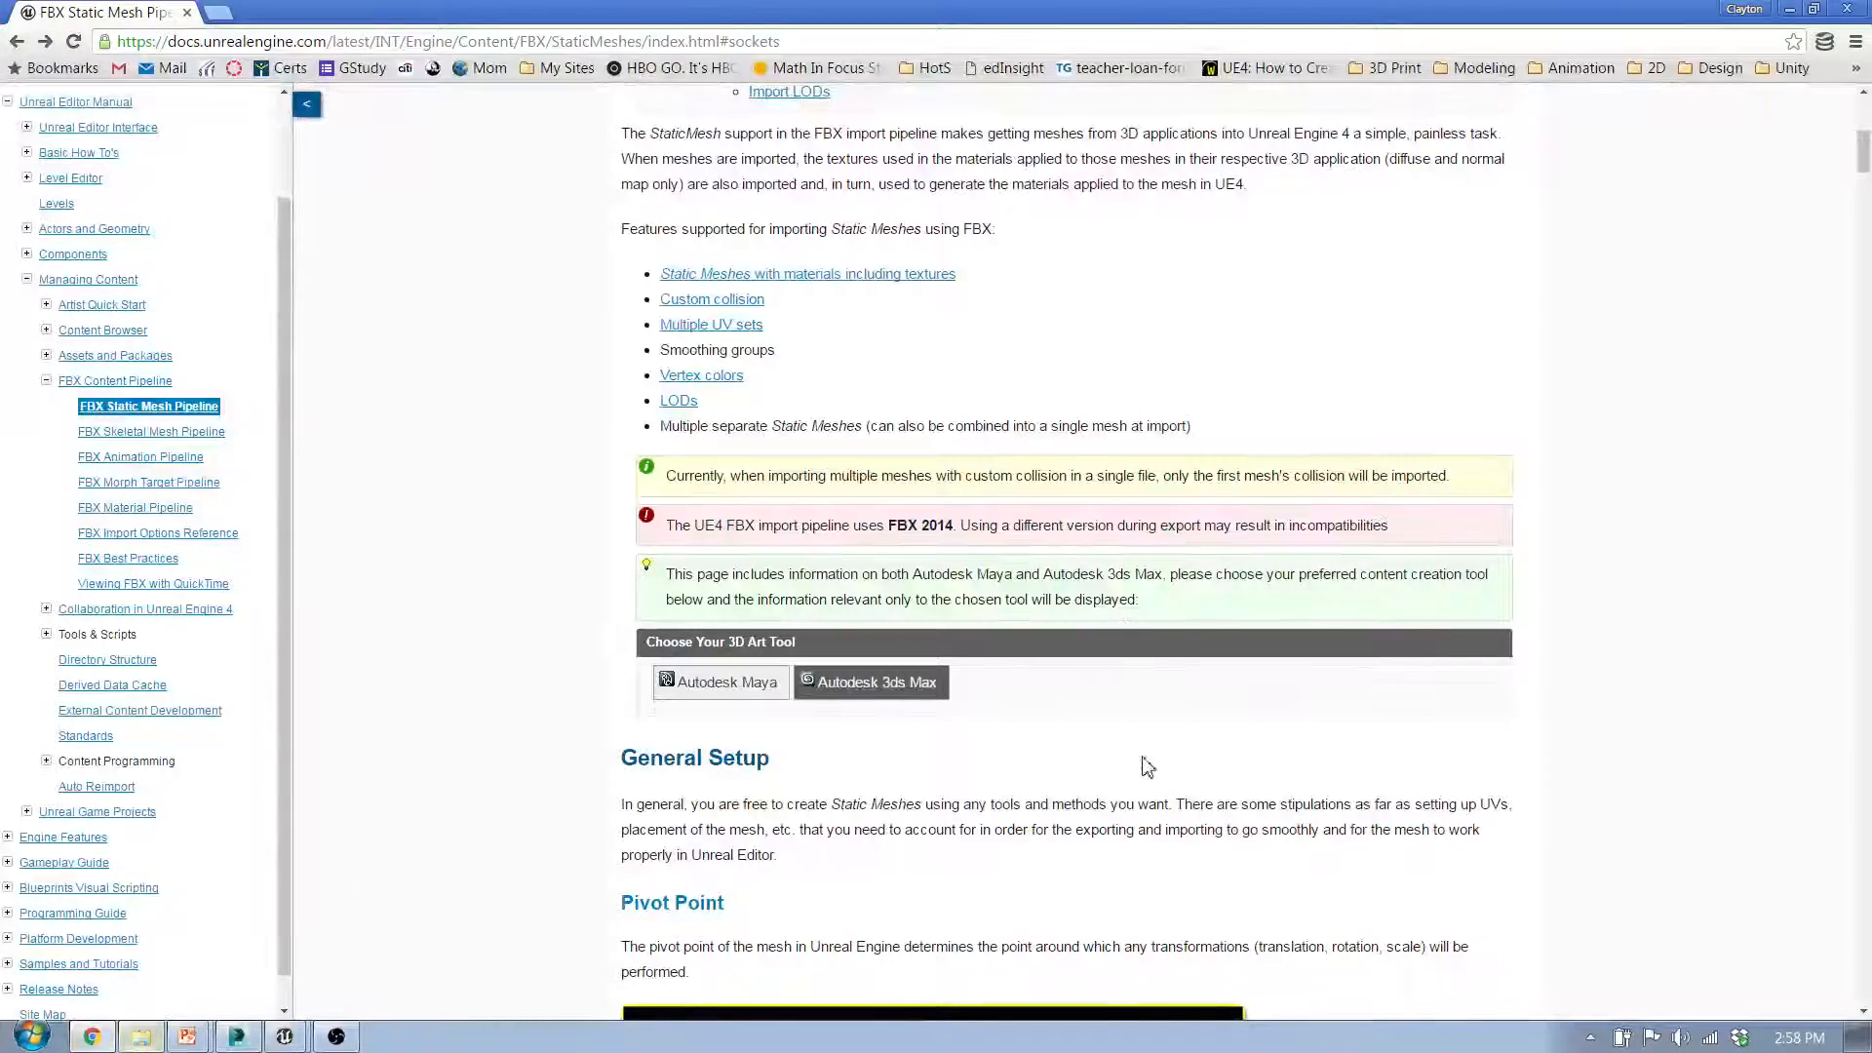
pyautogui.scroll(-15, 1146, 773)
pyautogui.scroll(-20, 1146, 773)
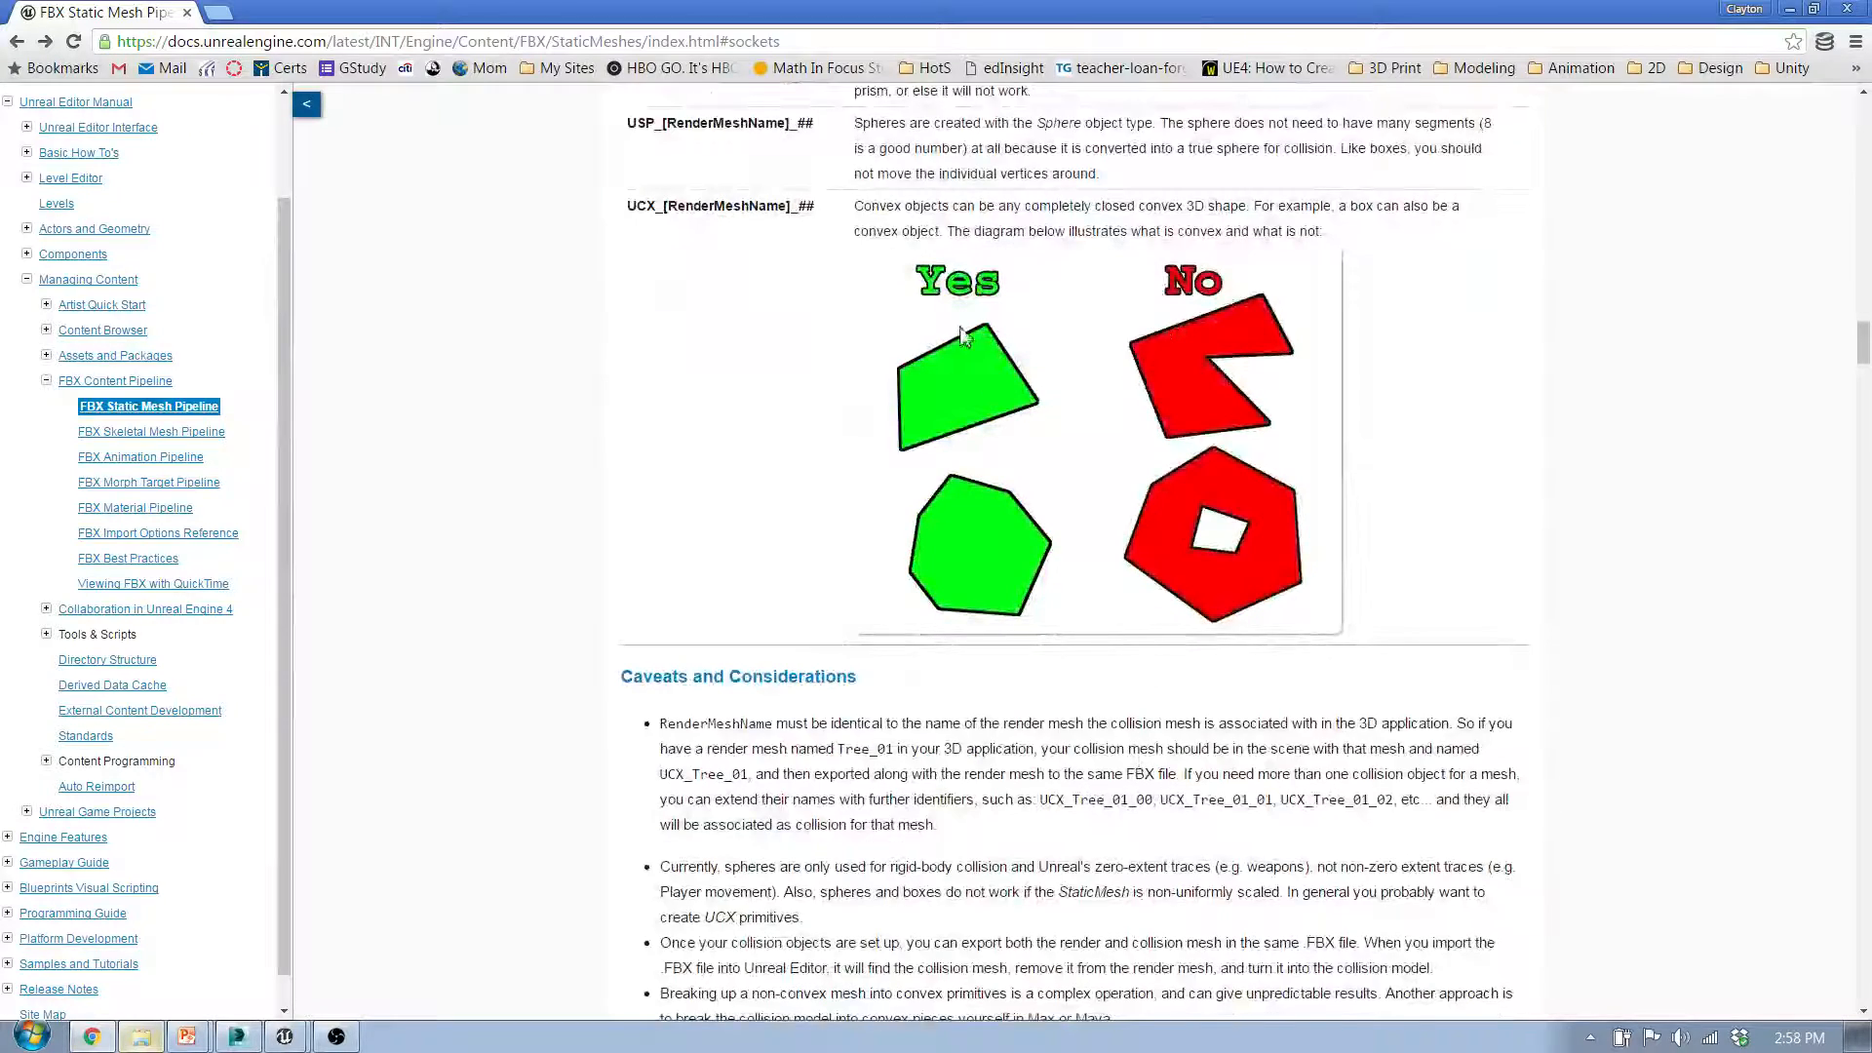
pyautogui.scroll(2, 961, 336)
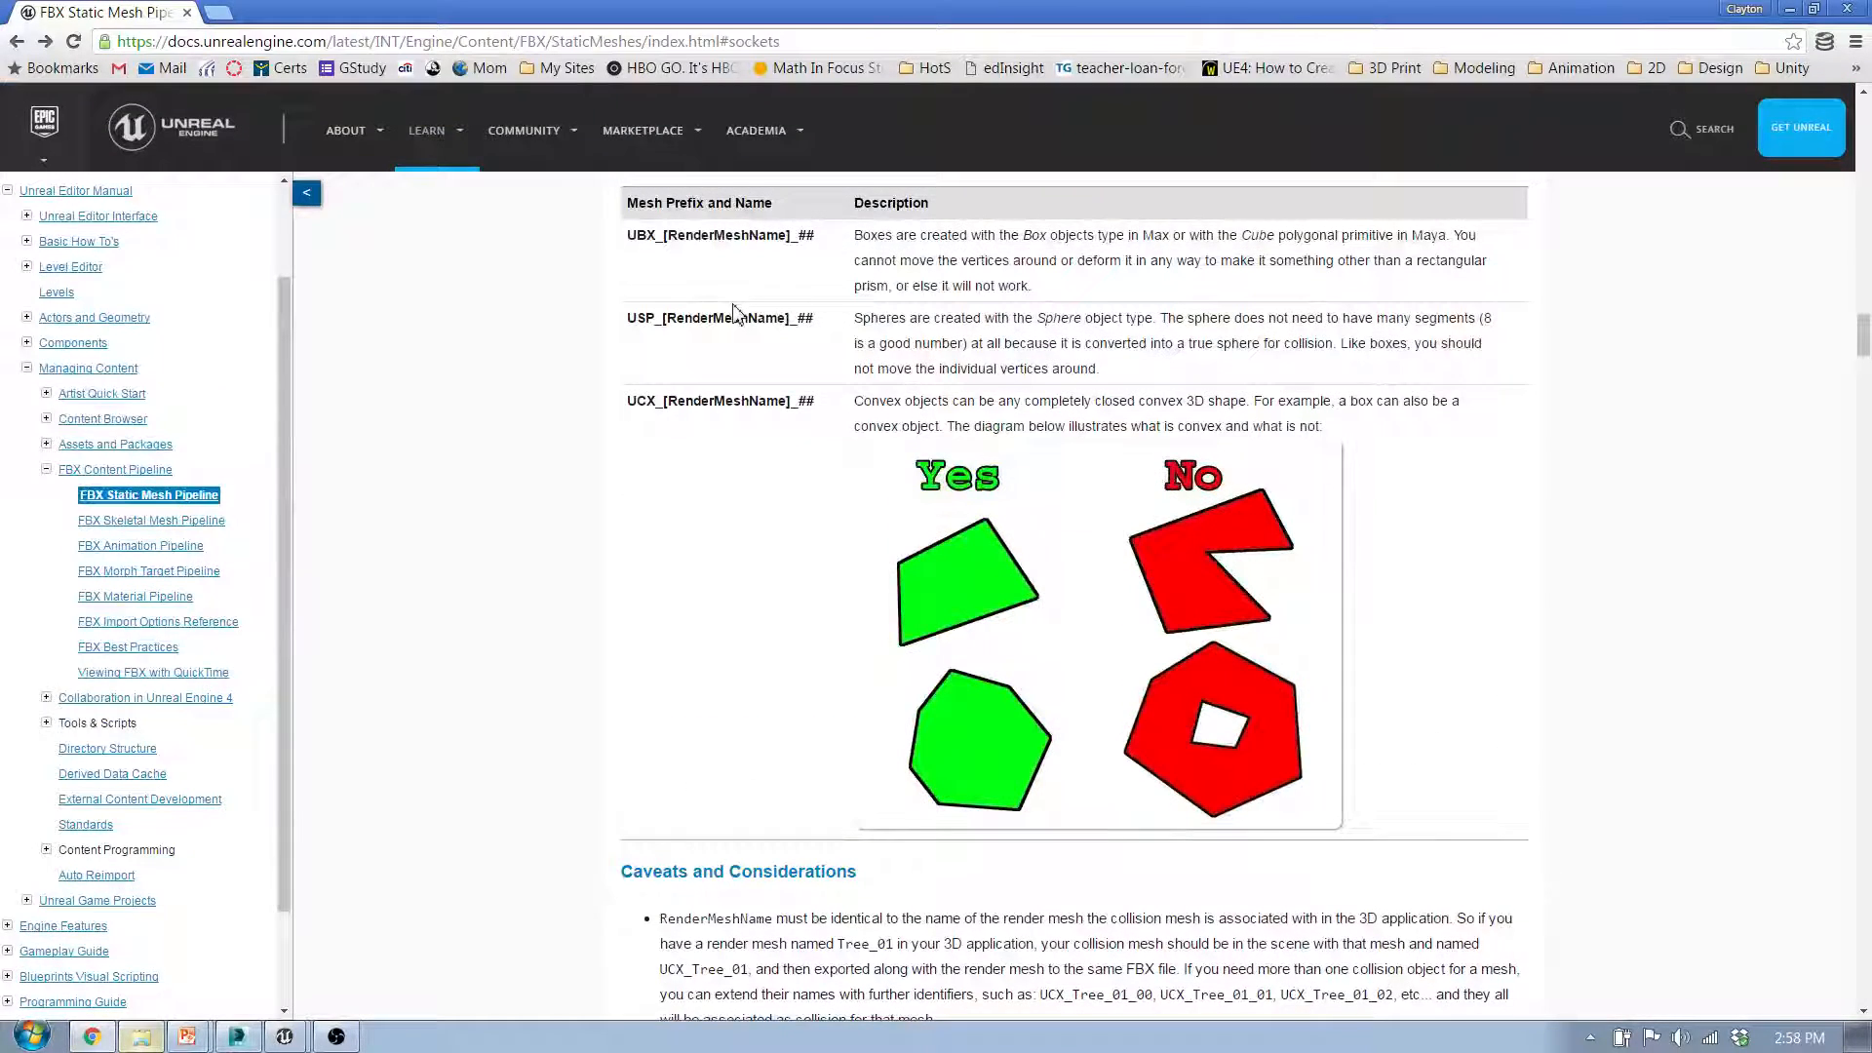
pyautogui.scroll(2, 733, 305)
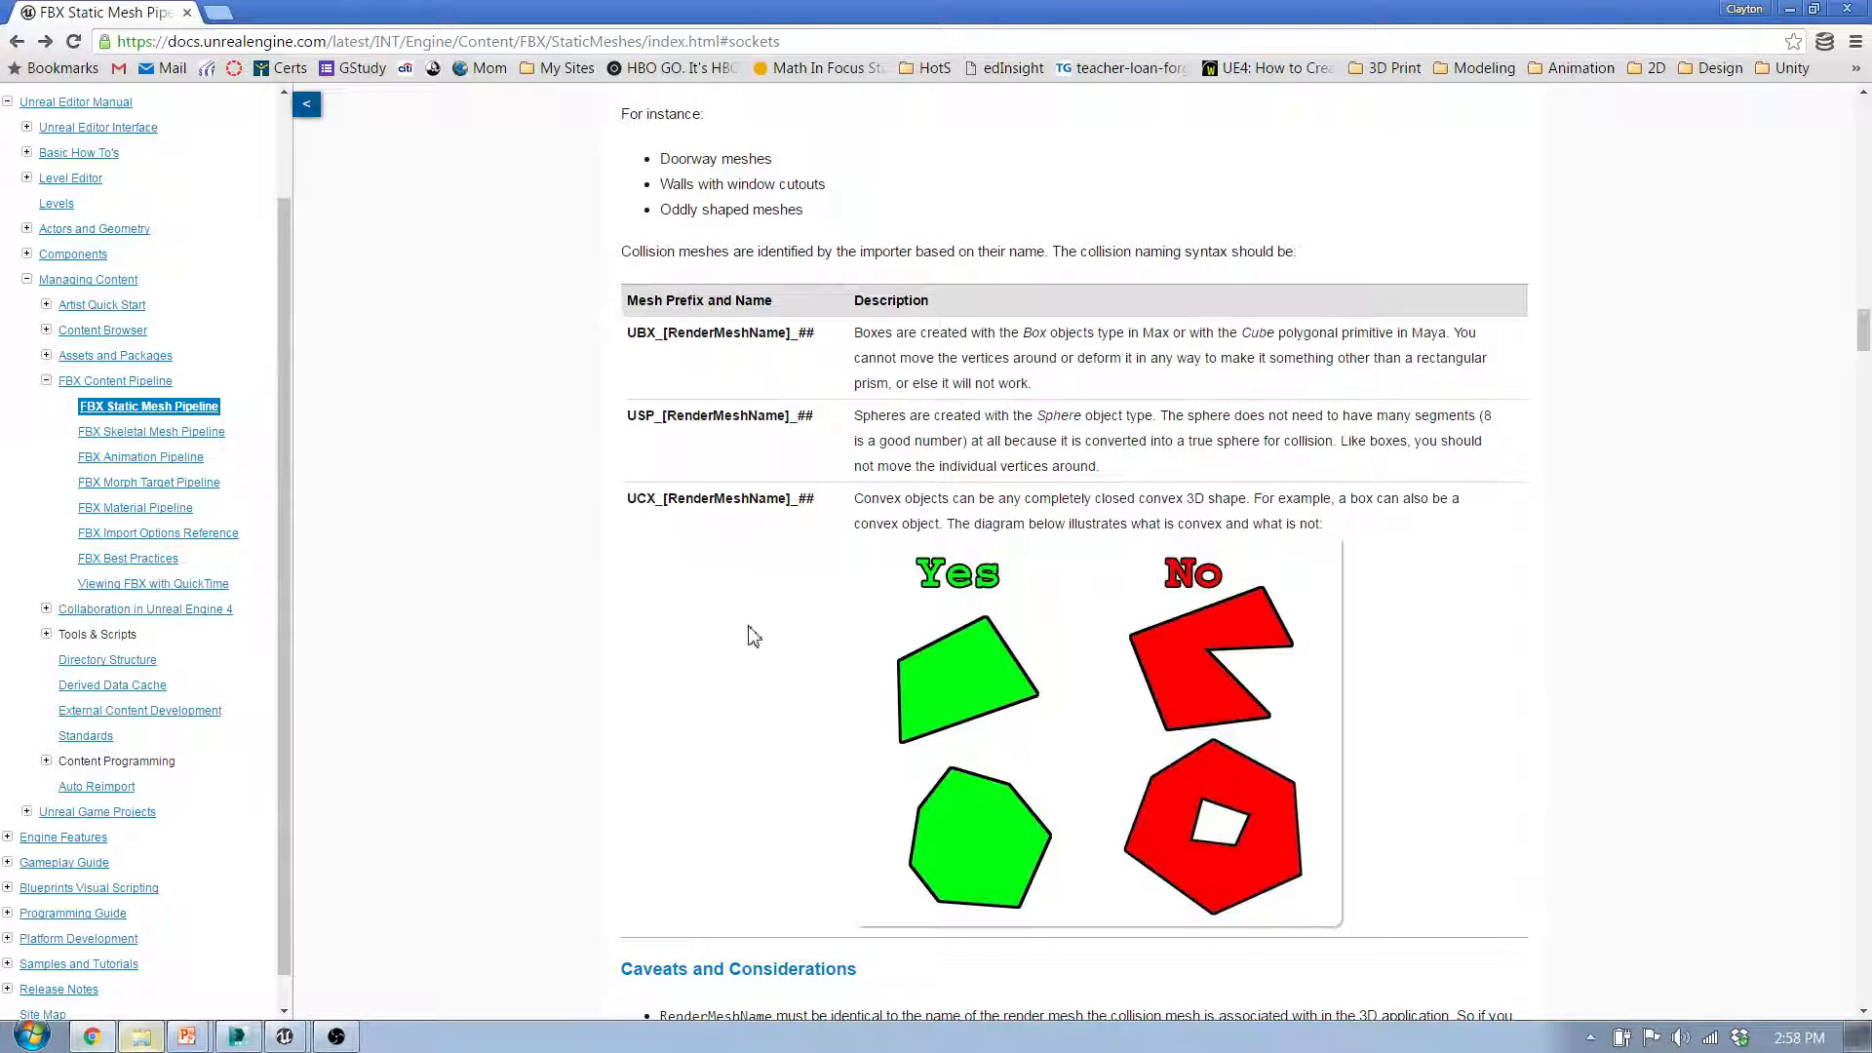
pyautogui.scroll(1, 683, 380)
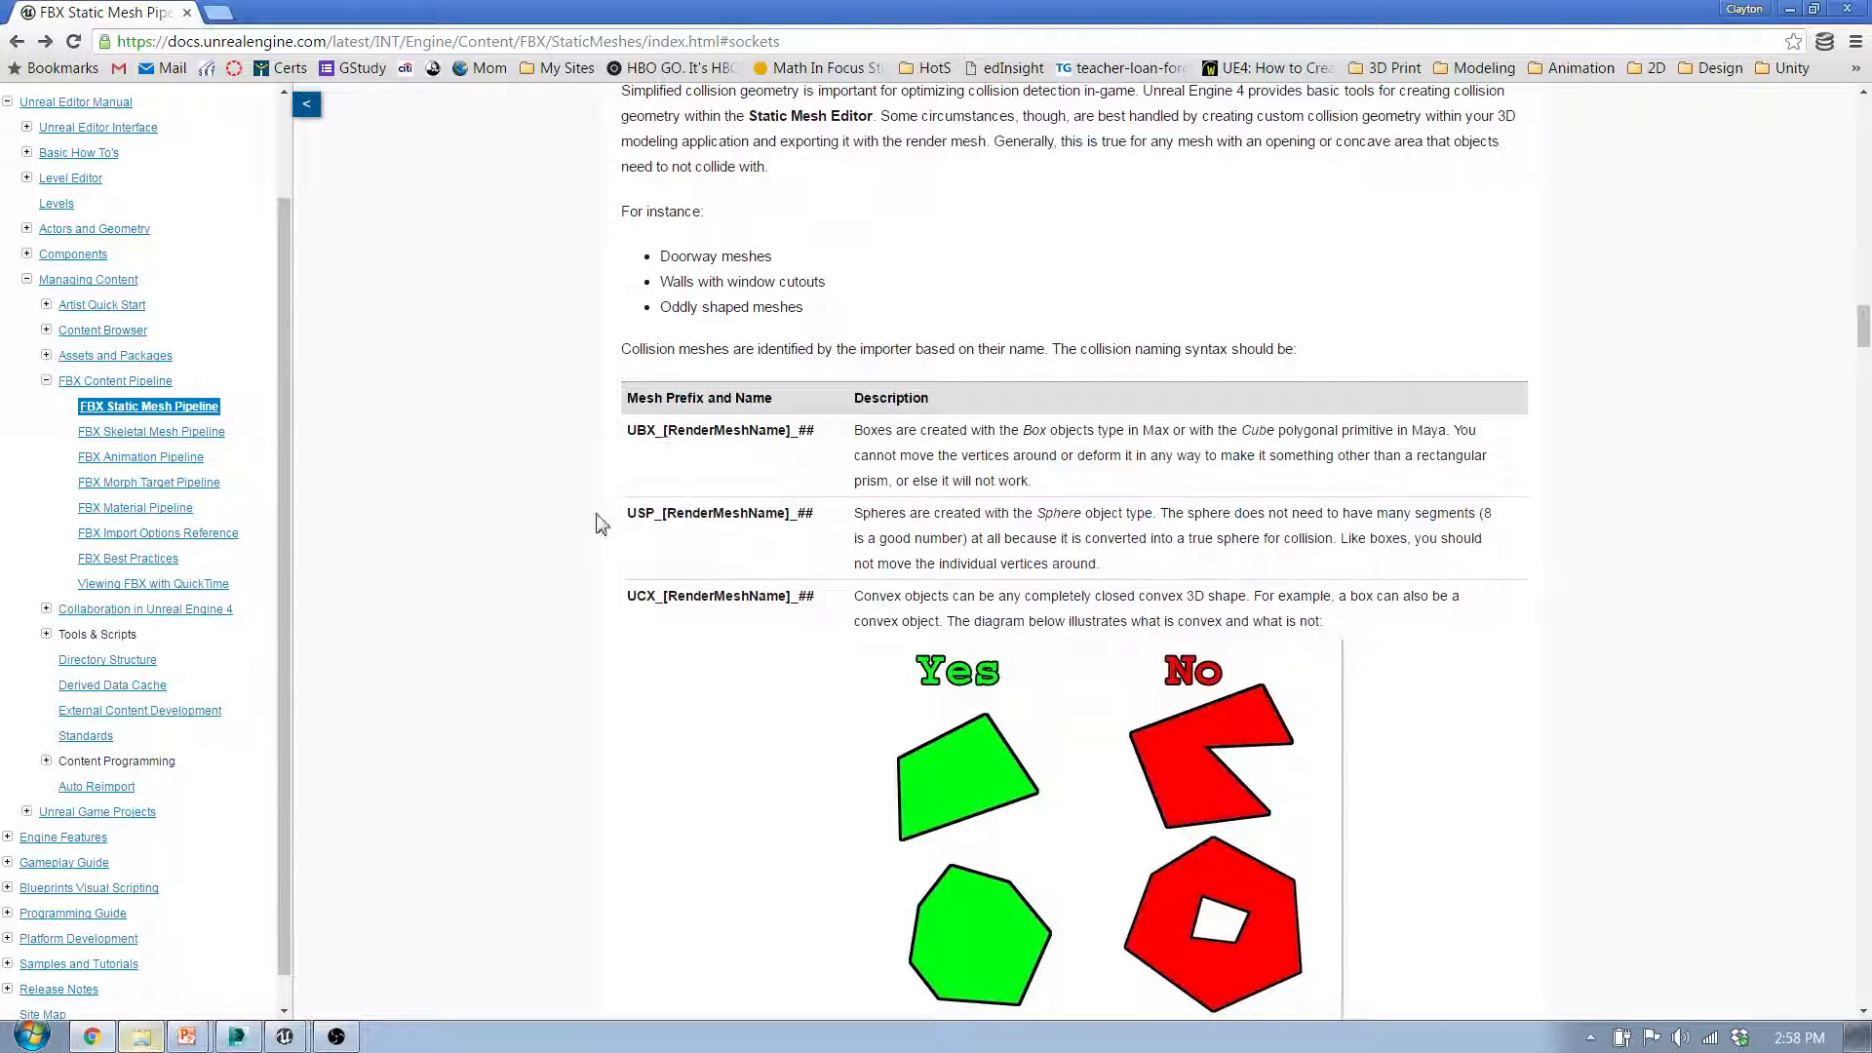
# Step: Check the name of the UCX_Stitches_Box collision mesh in 3ds Max, and return to the documentation in Chrome
pyautogui.click(237, 1036)
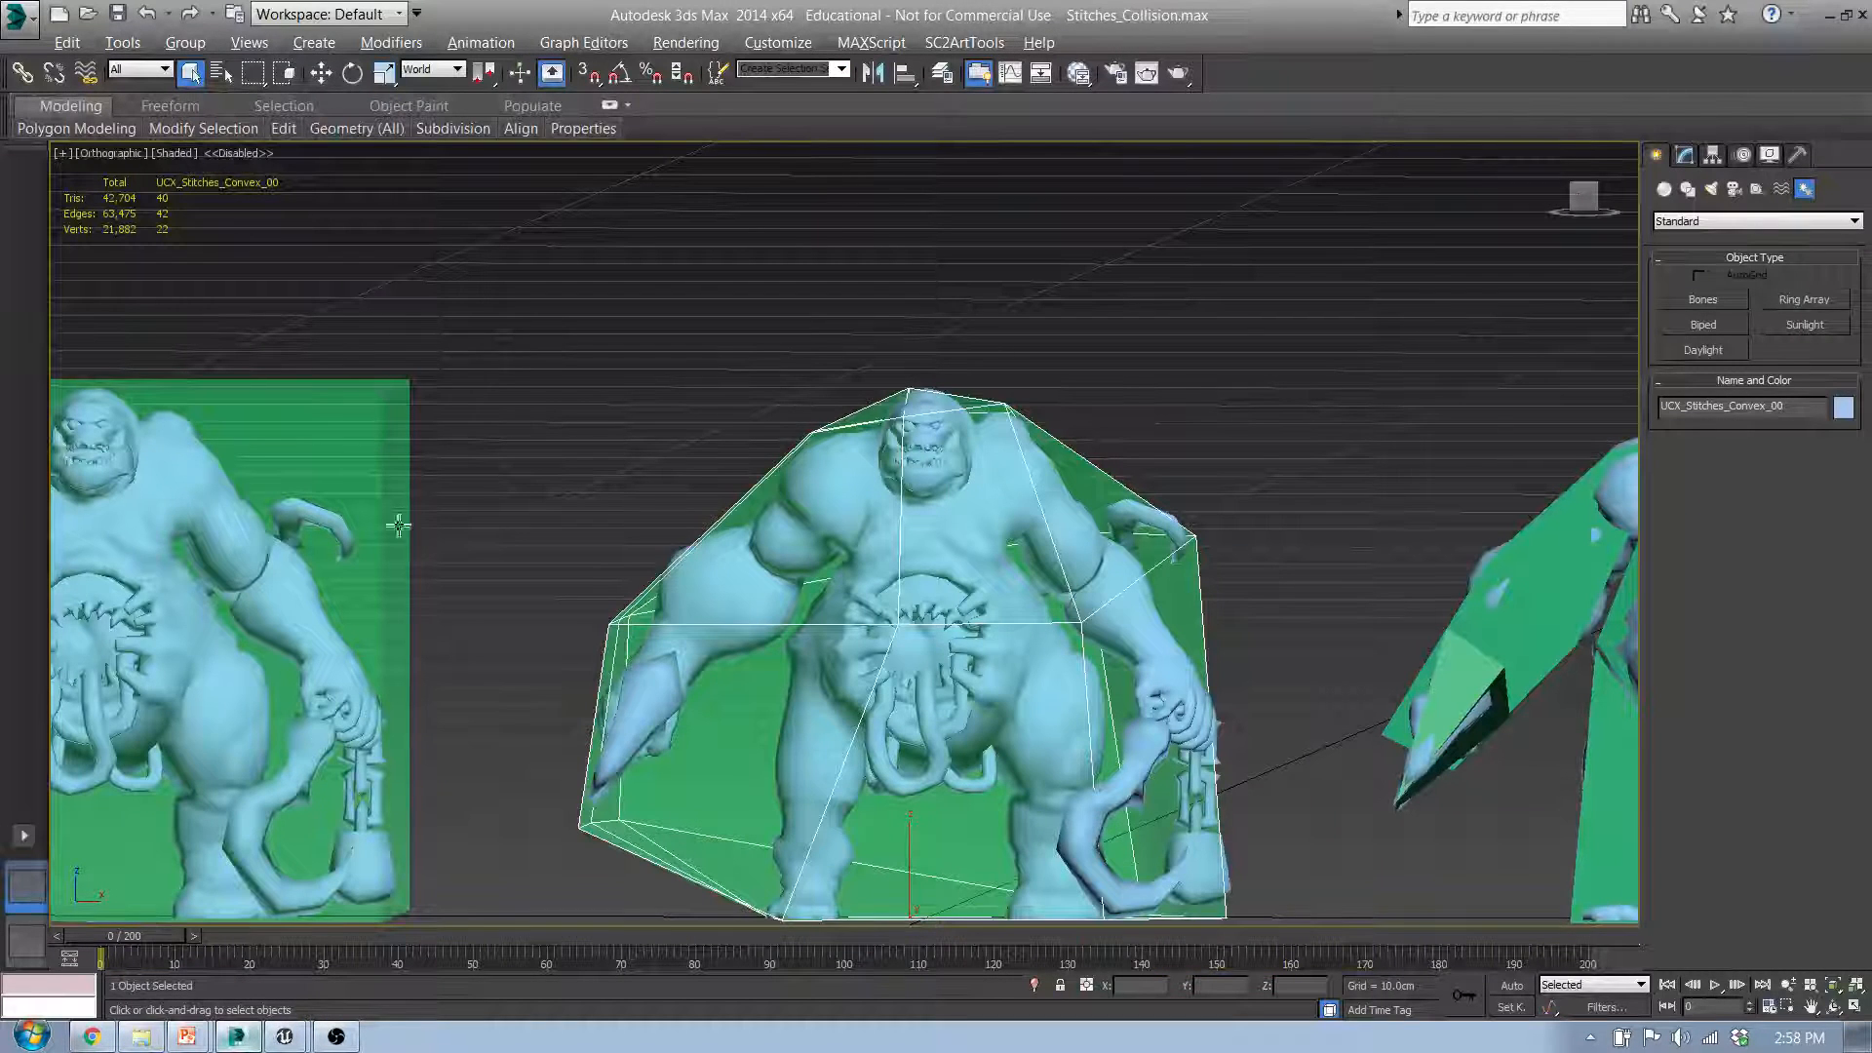
pyautogui.moveTo(604, 506); pyautogui.dragTo(1127, 501, button='middle')
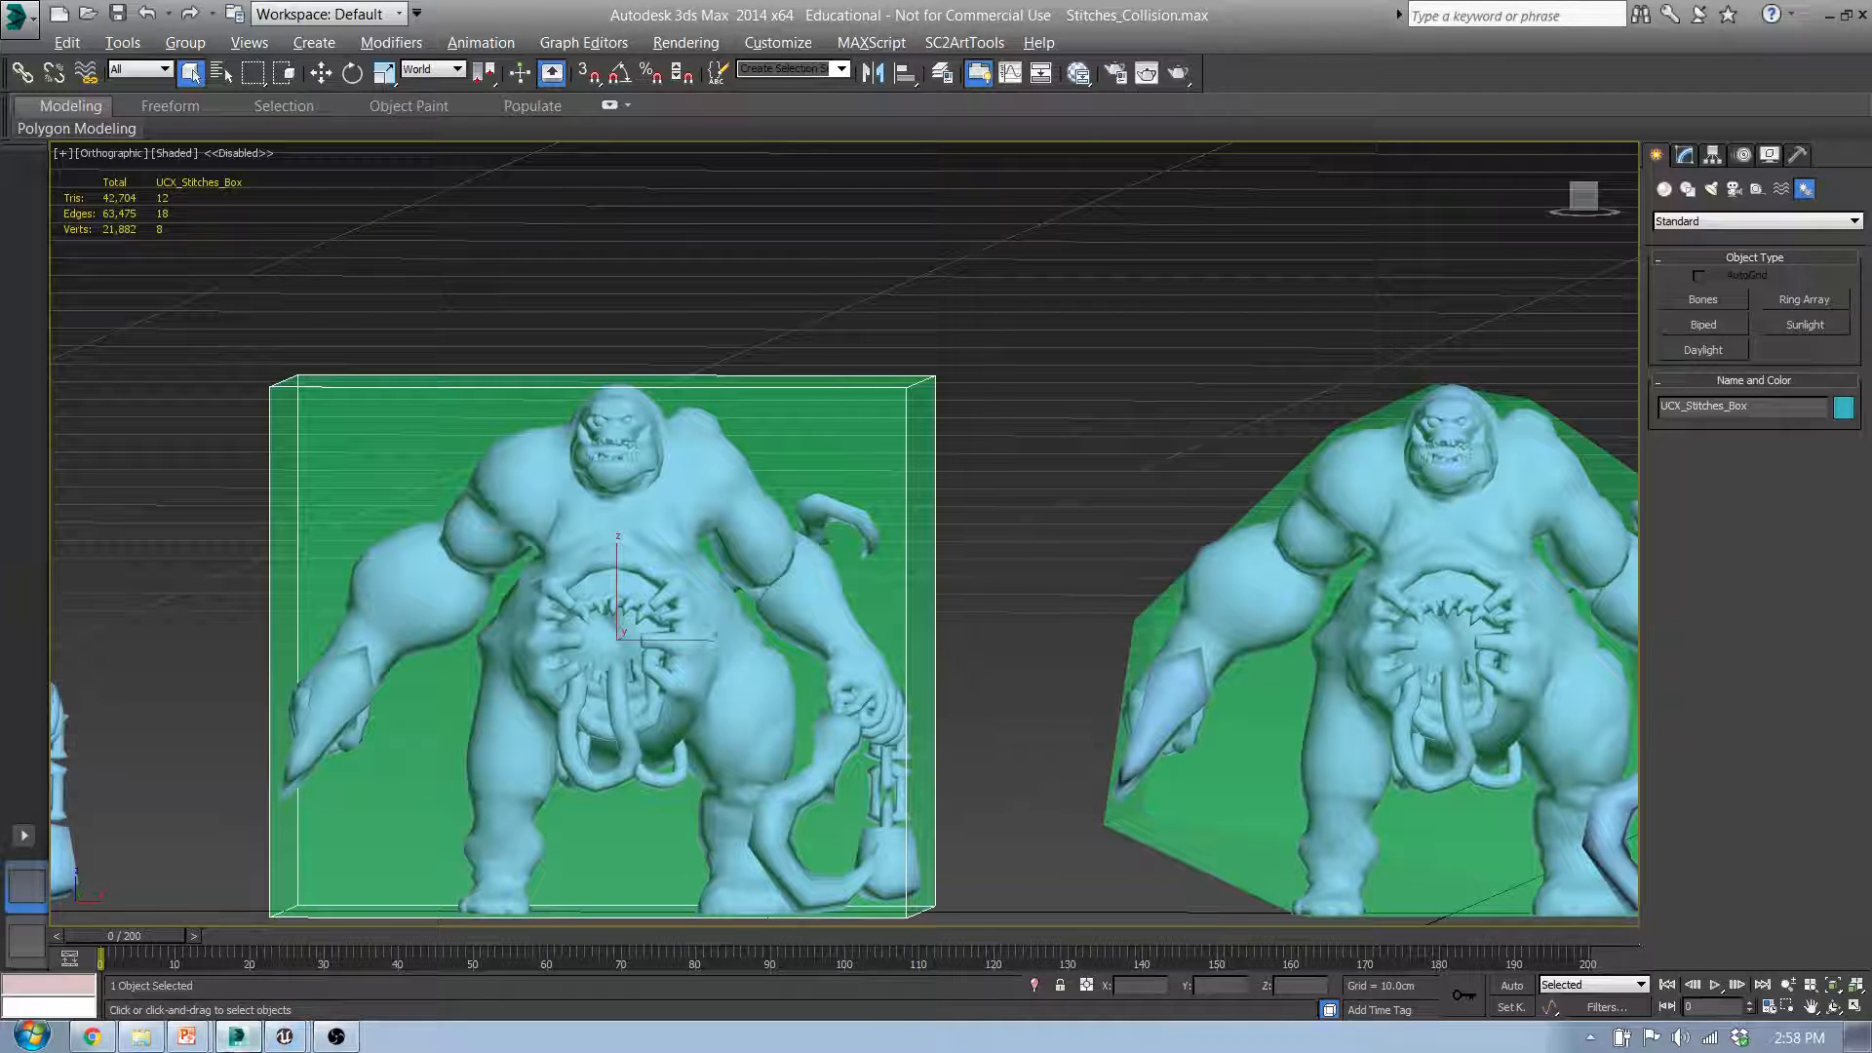
pyautogui.click(240, 1037)
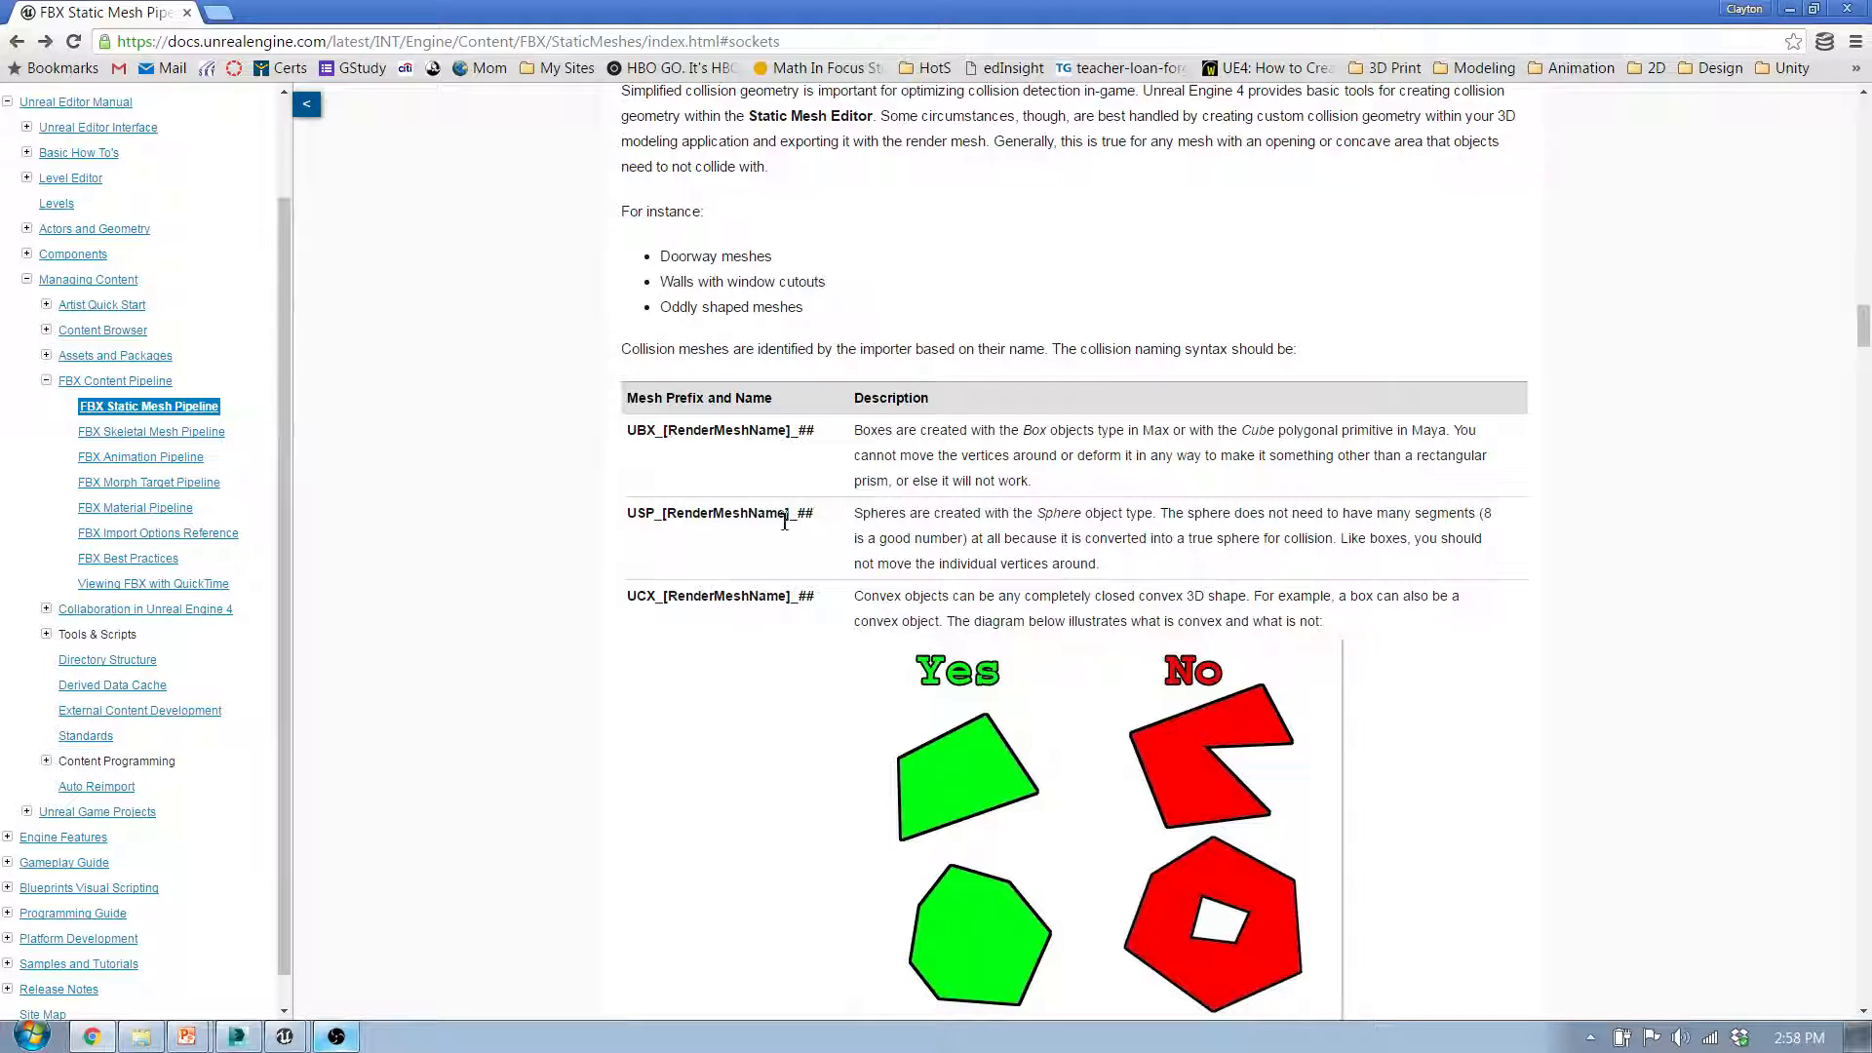
# Step: Read the RenderMeshName and number parts of the naming syntax and the description of USP sphere collision
pyautogui.moveTo(791, 523); pyautogui.dragTo(672, 522)
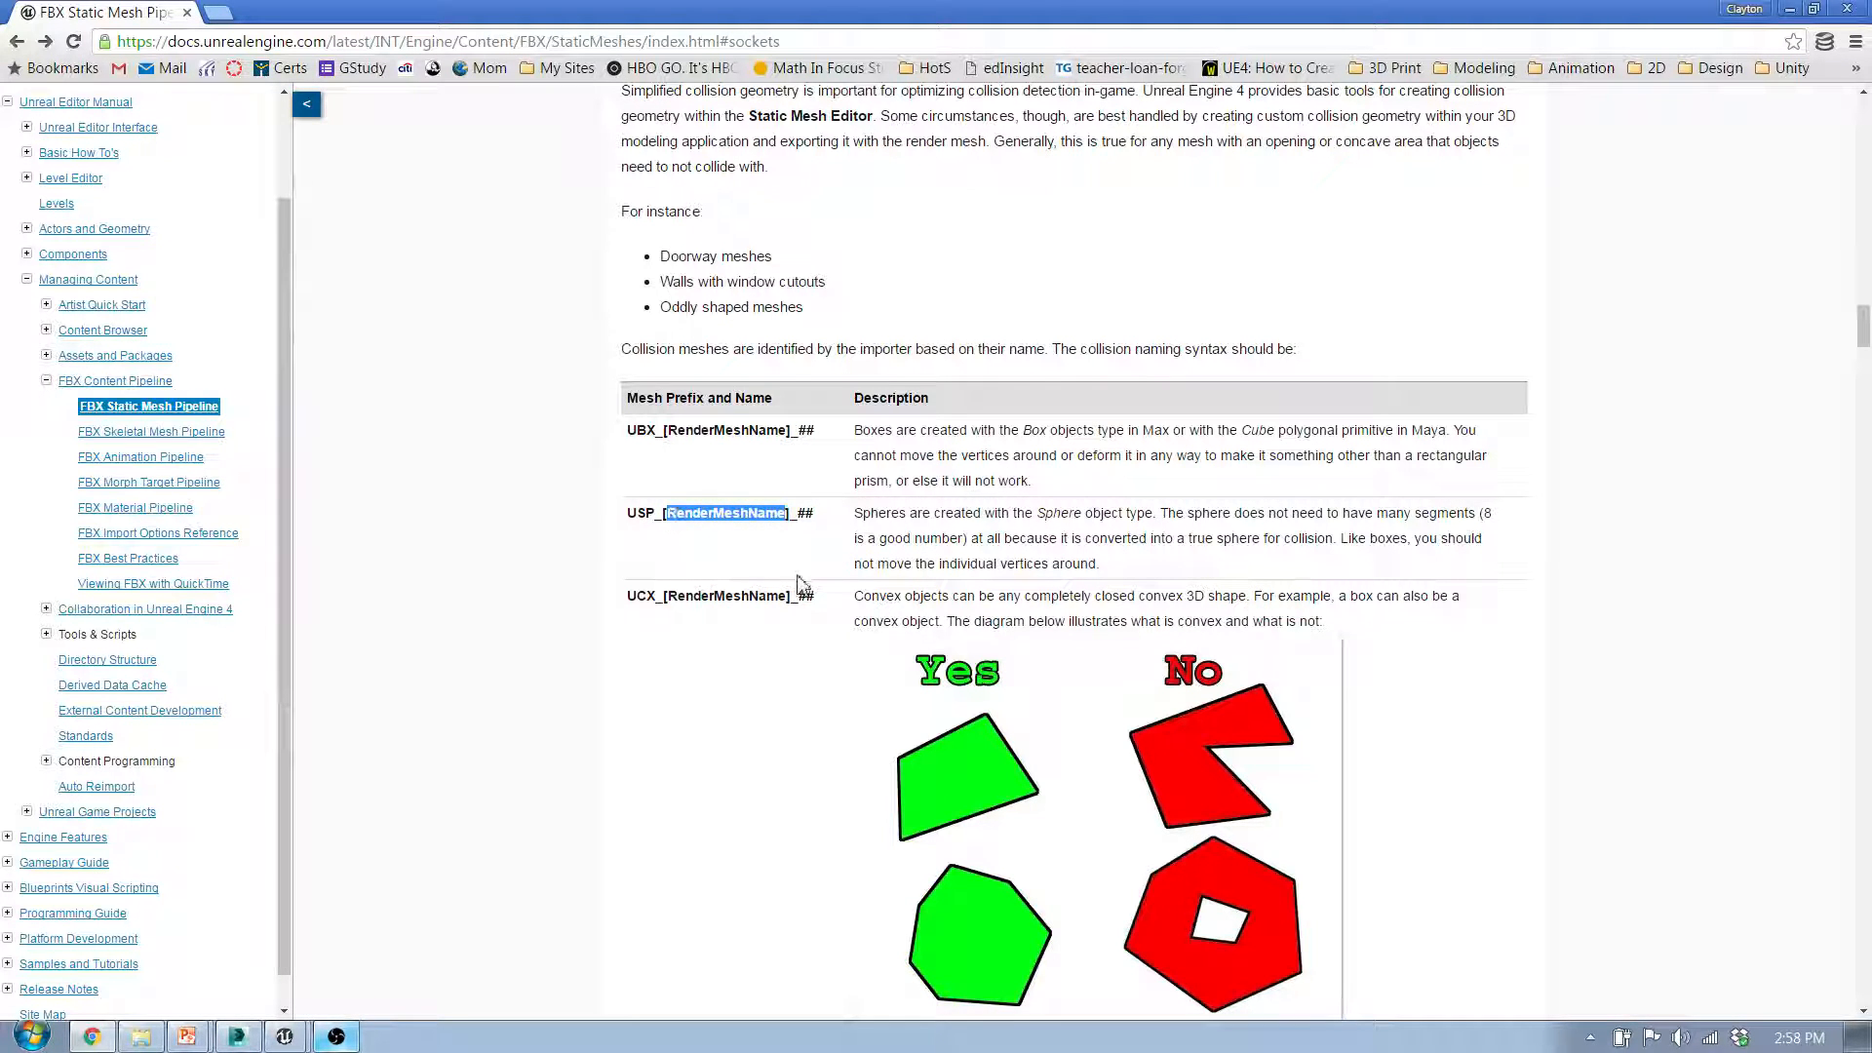
pyautogui.click(765, 541)
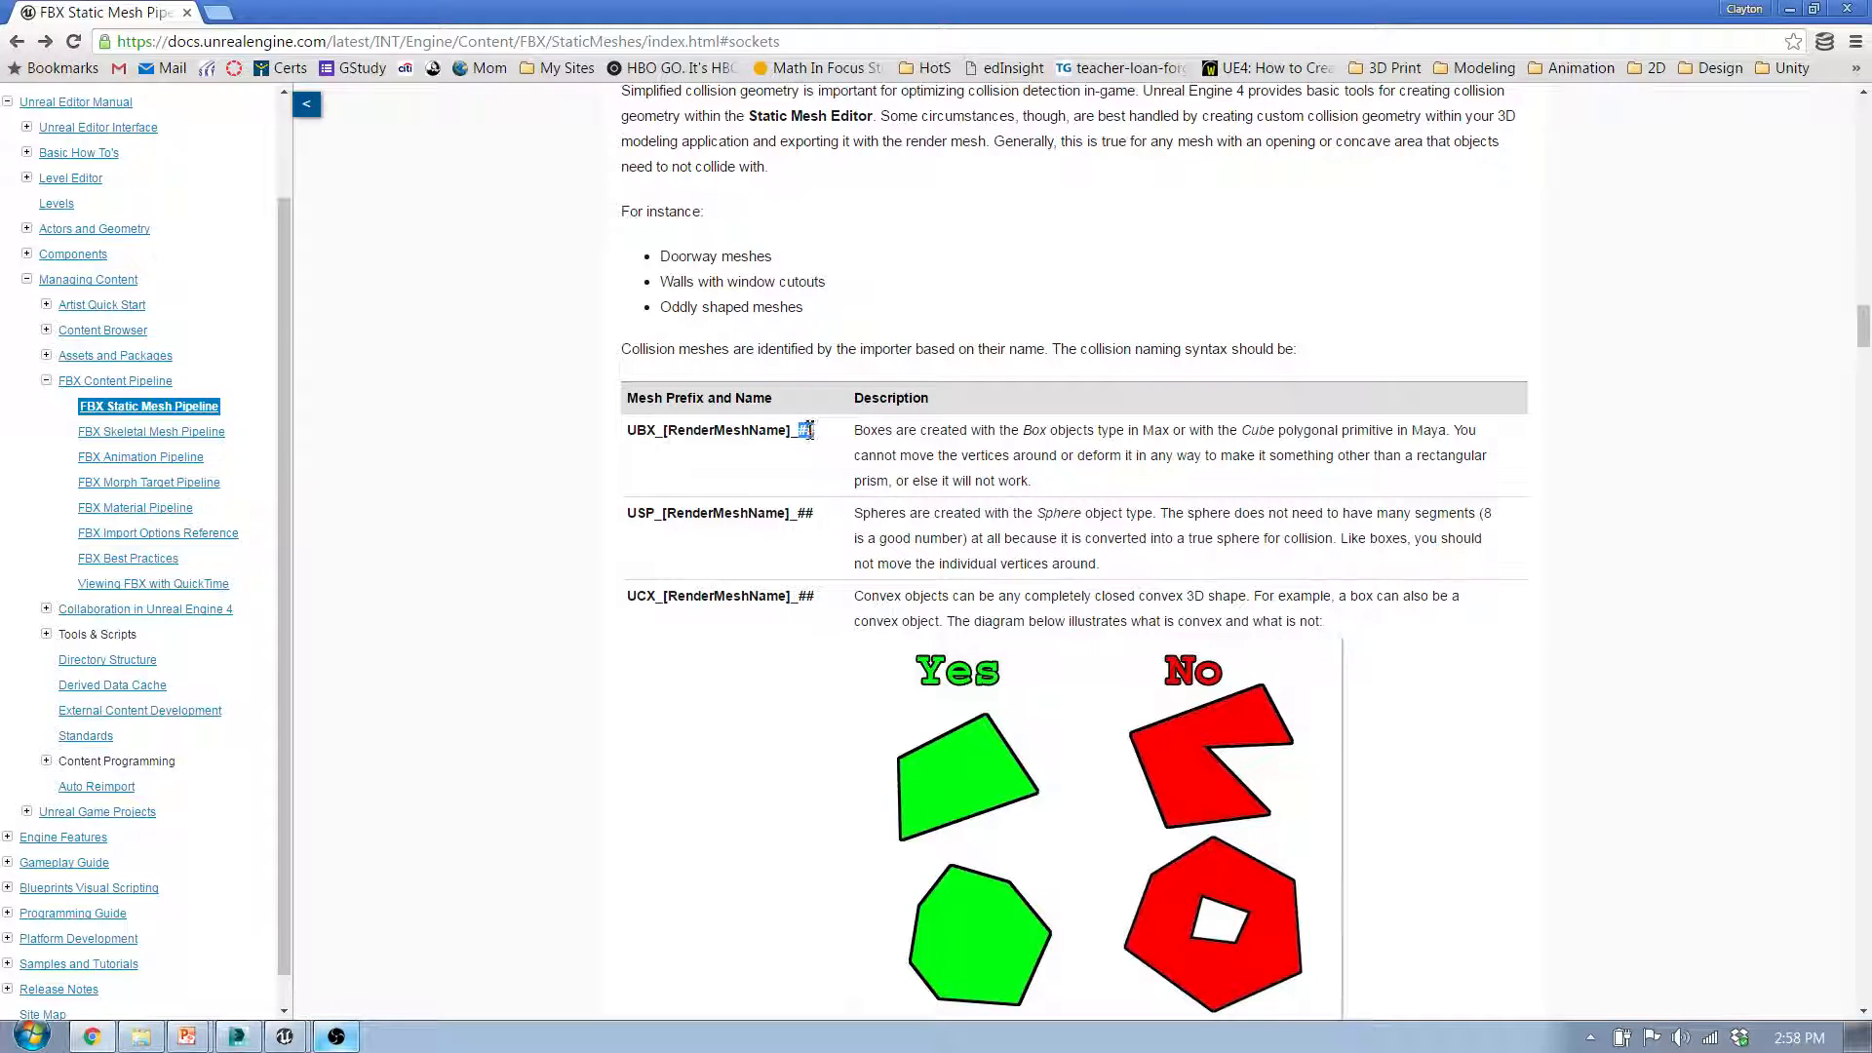
pyautogui.moveTo(968, 567); pyautogui.dragTo(976, 566)
pyautogui.moveTo(971, 538); pyautogui.dragTo(1126, 539)
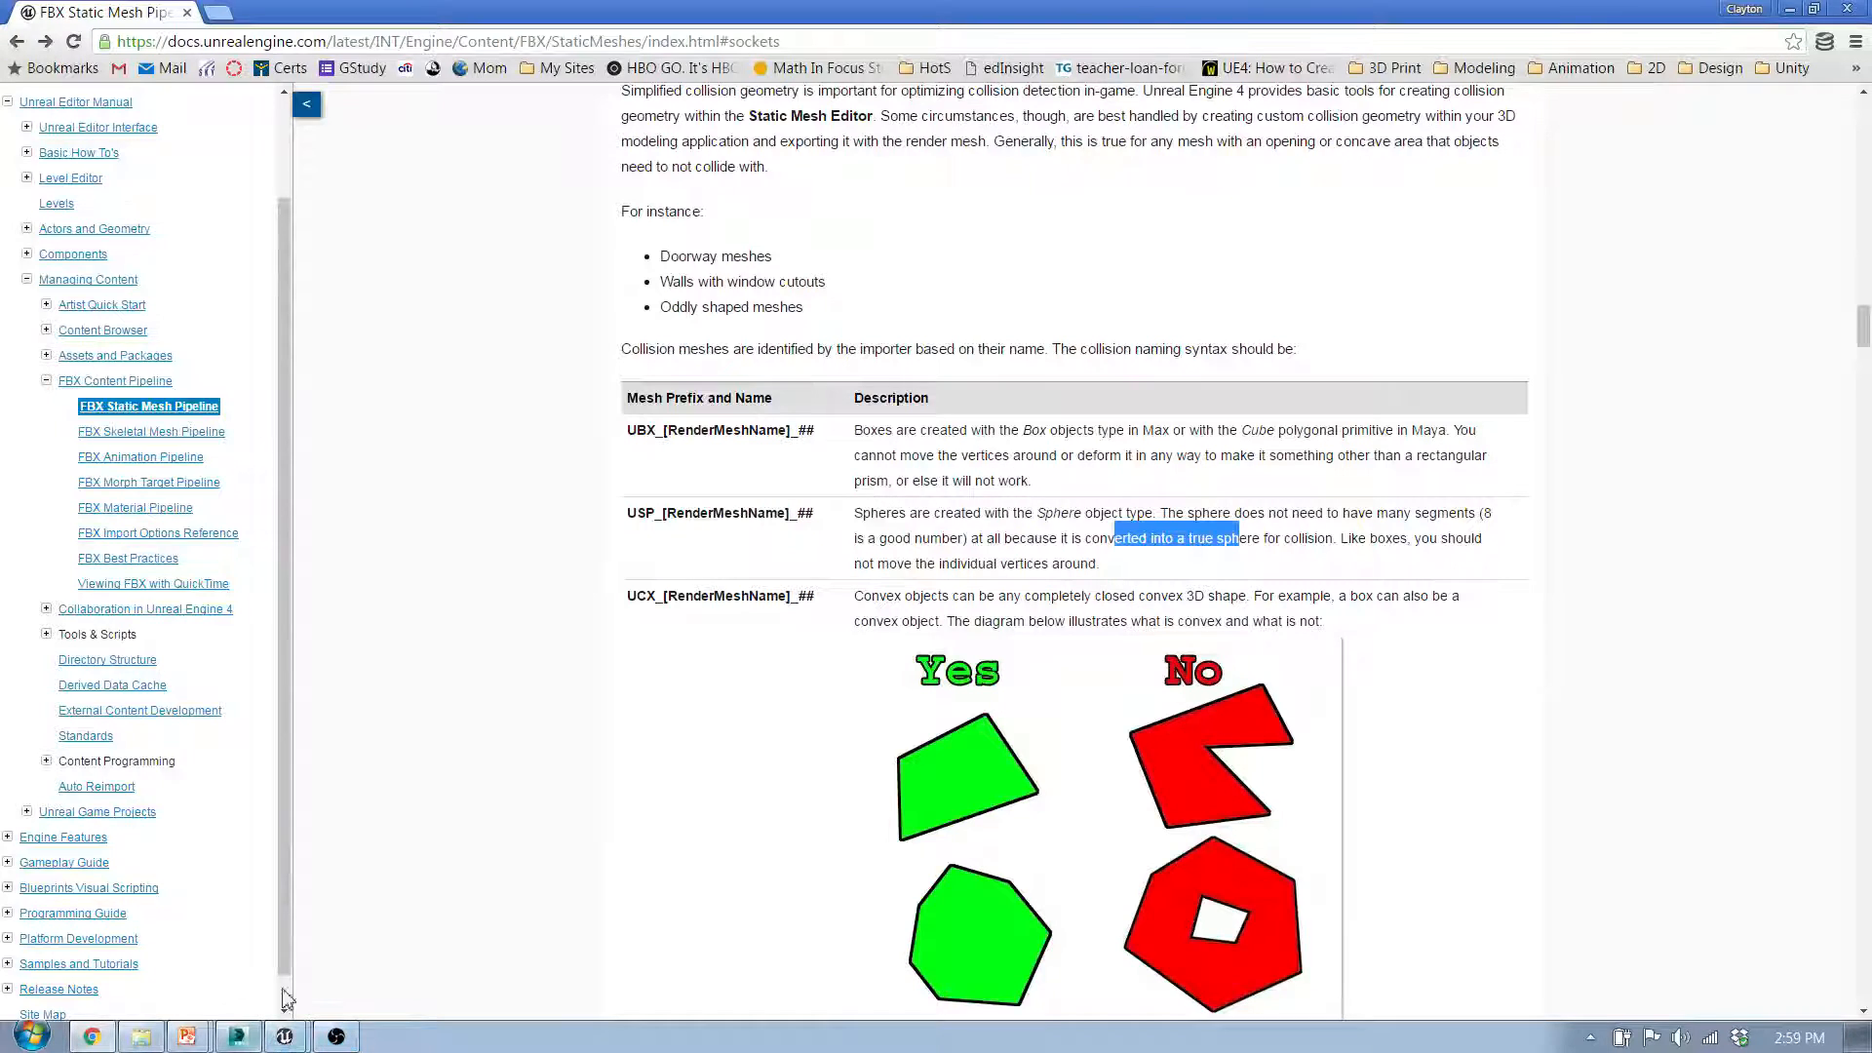
pyautogui.click(957, 459)
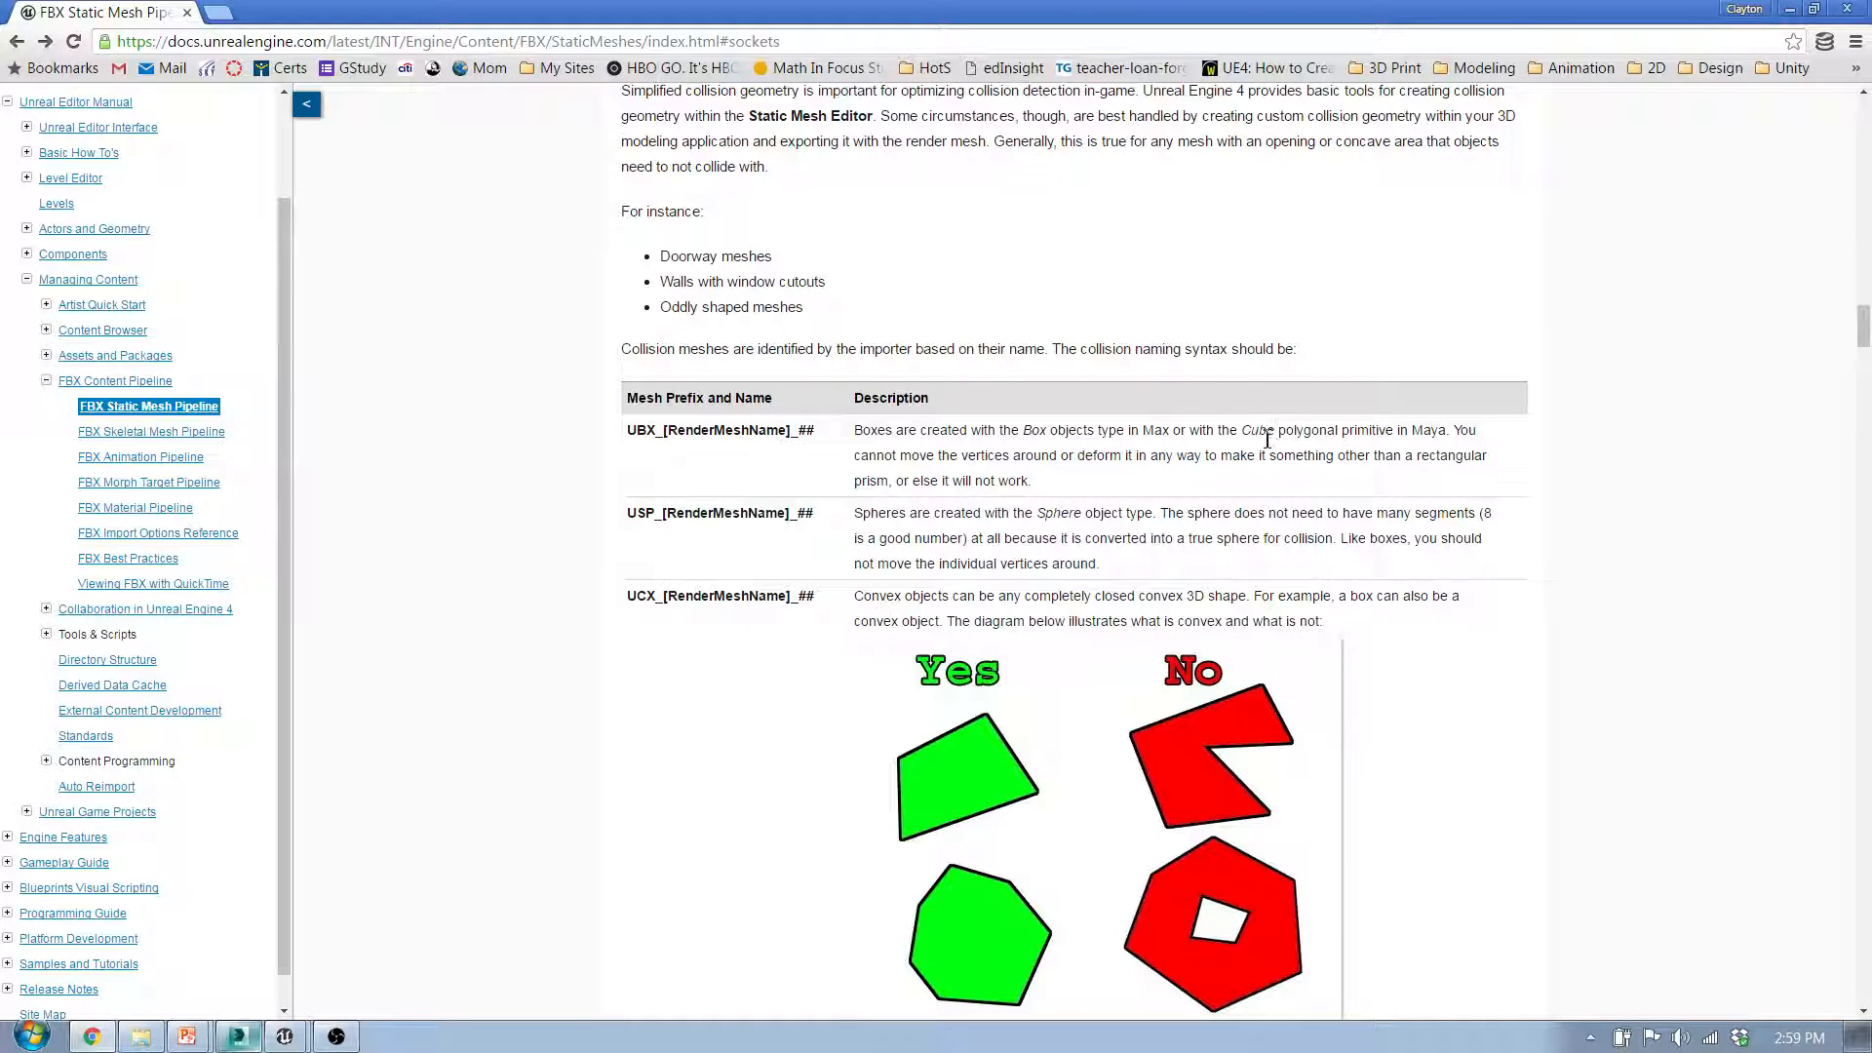
# Step: Highlight and read the UBX box, USP sphere and UCX convex naming entries in the collision table
pyautogui.moveTo(1032, 429); pyautogui.dragTo(1099, 430)
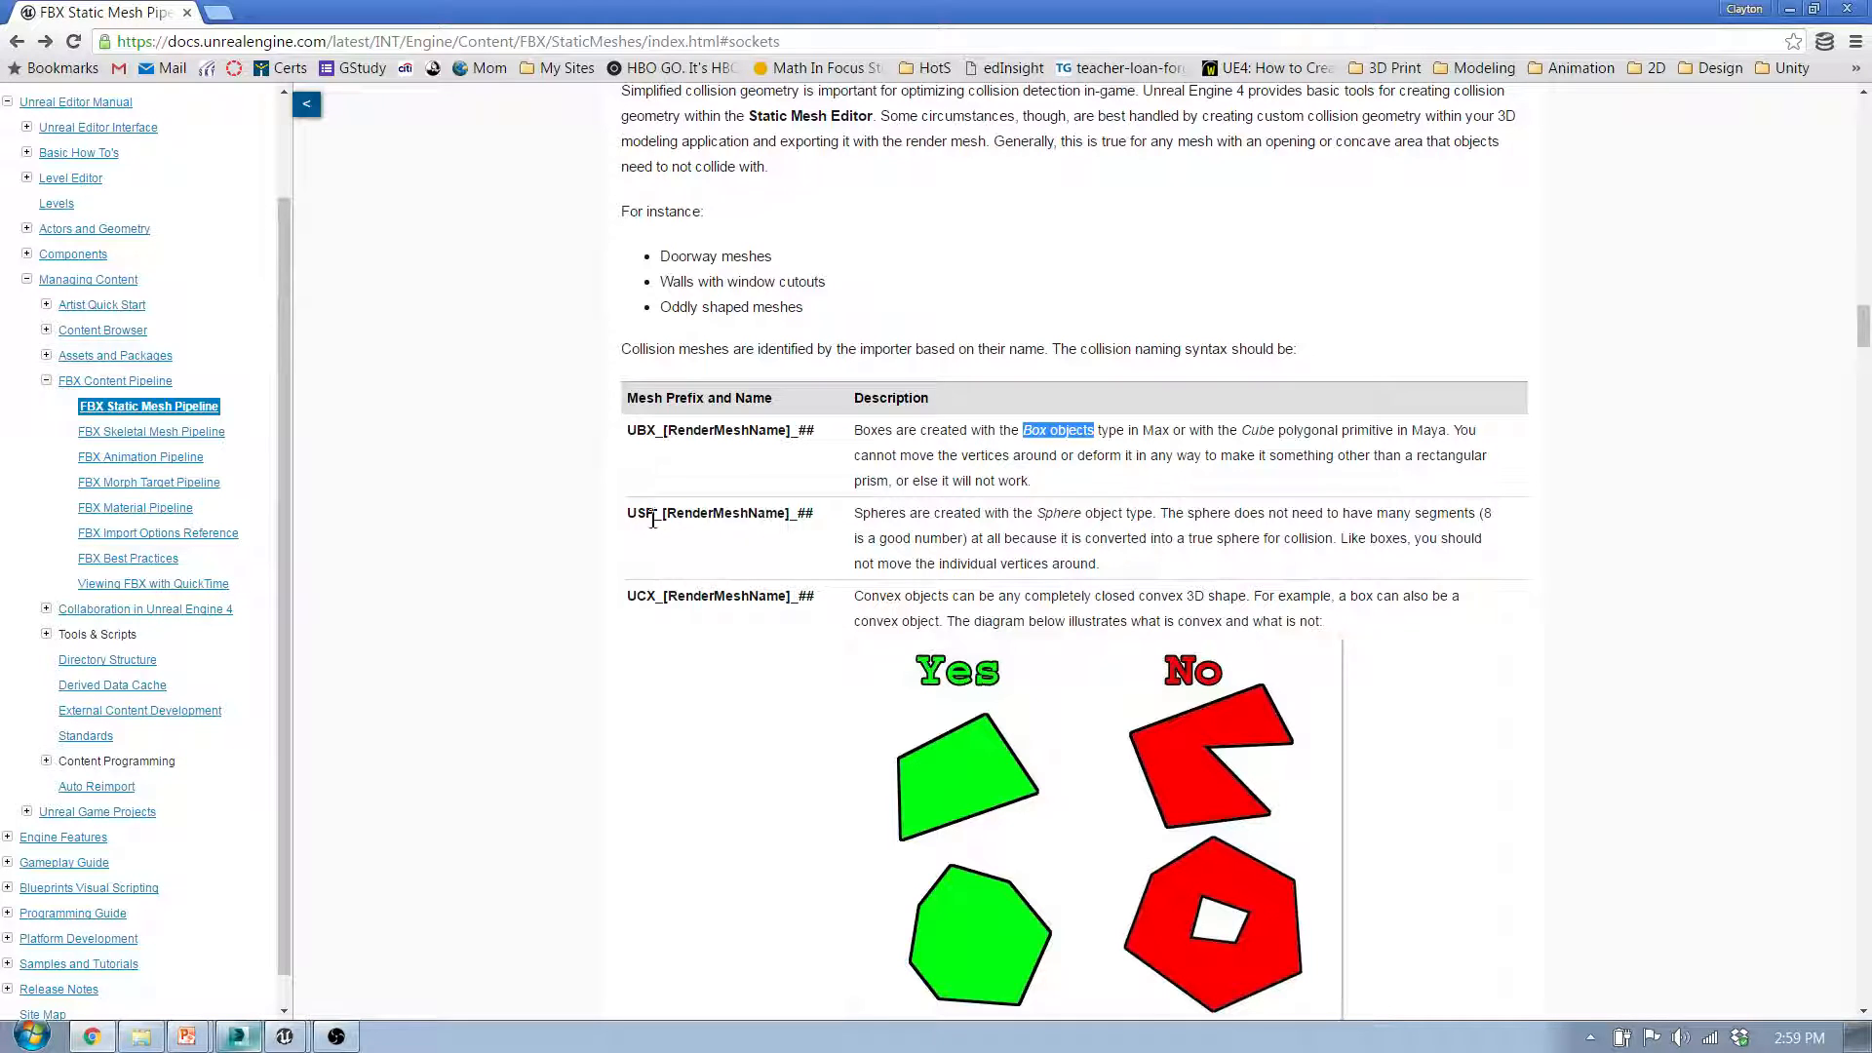
pyautogui.moveTo(646, 514); pyautogui.dragTo(668, 518)
pyautogui.moveTo(819, 516); pyautogui.dragTo(636, 513)
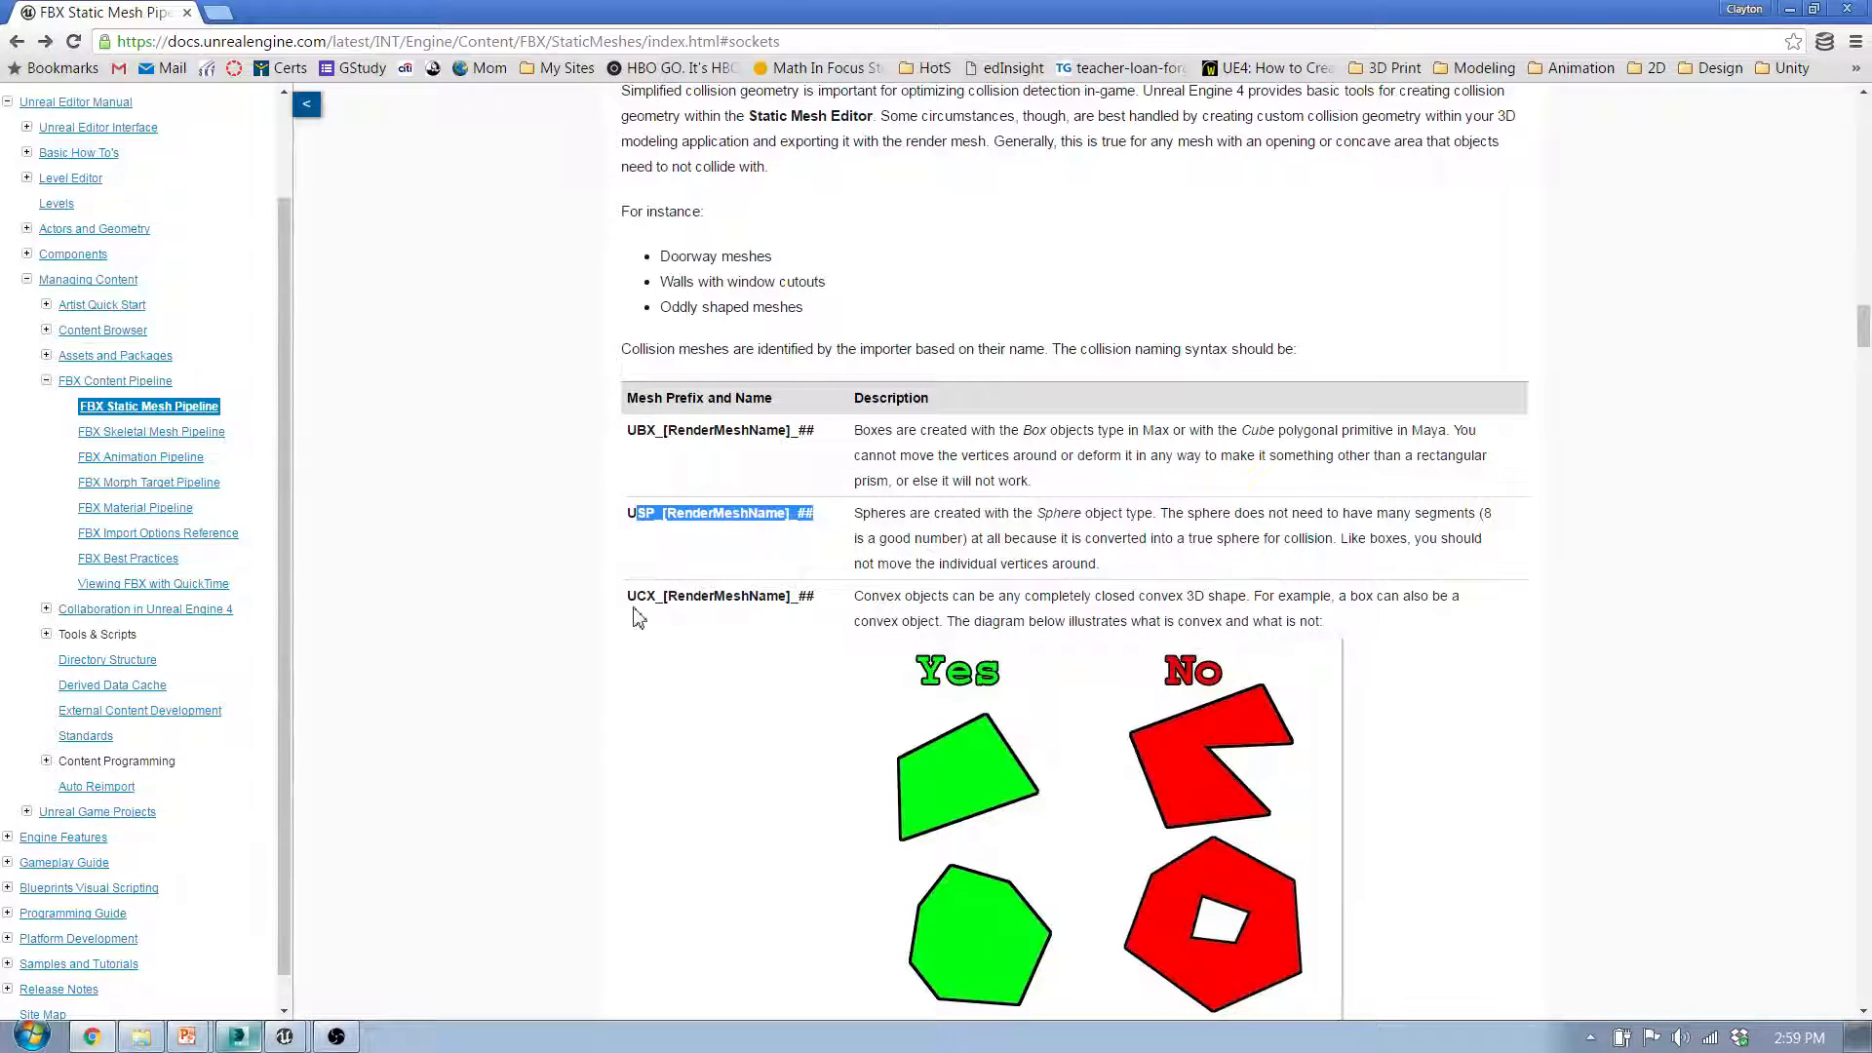
pyautogui.moveTo(627, 598); pyautogui.dragTo(1112, 592)
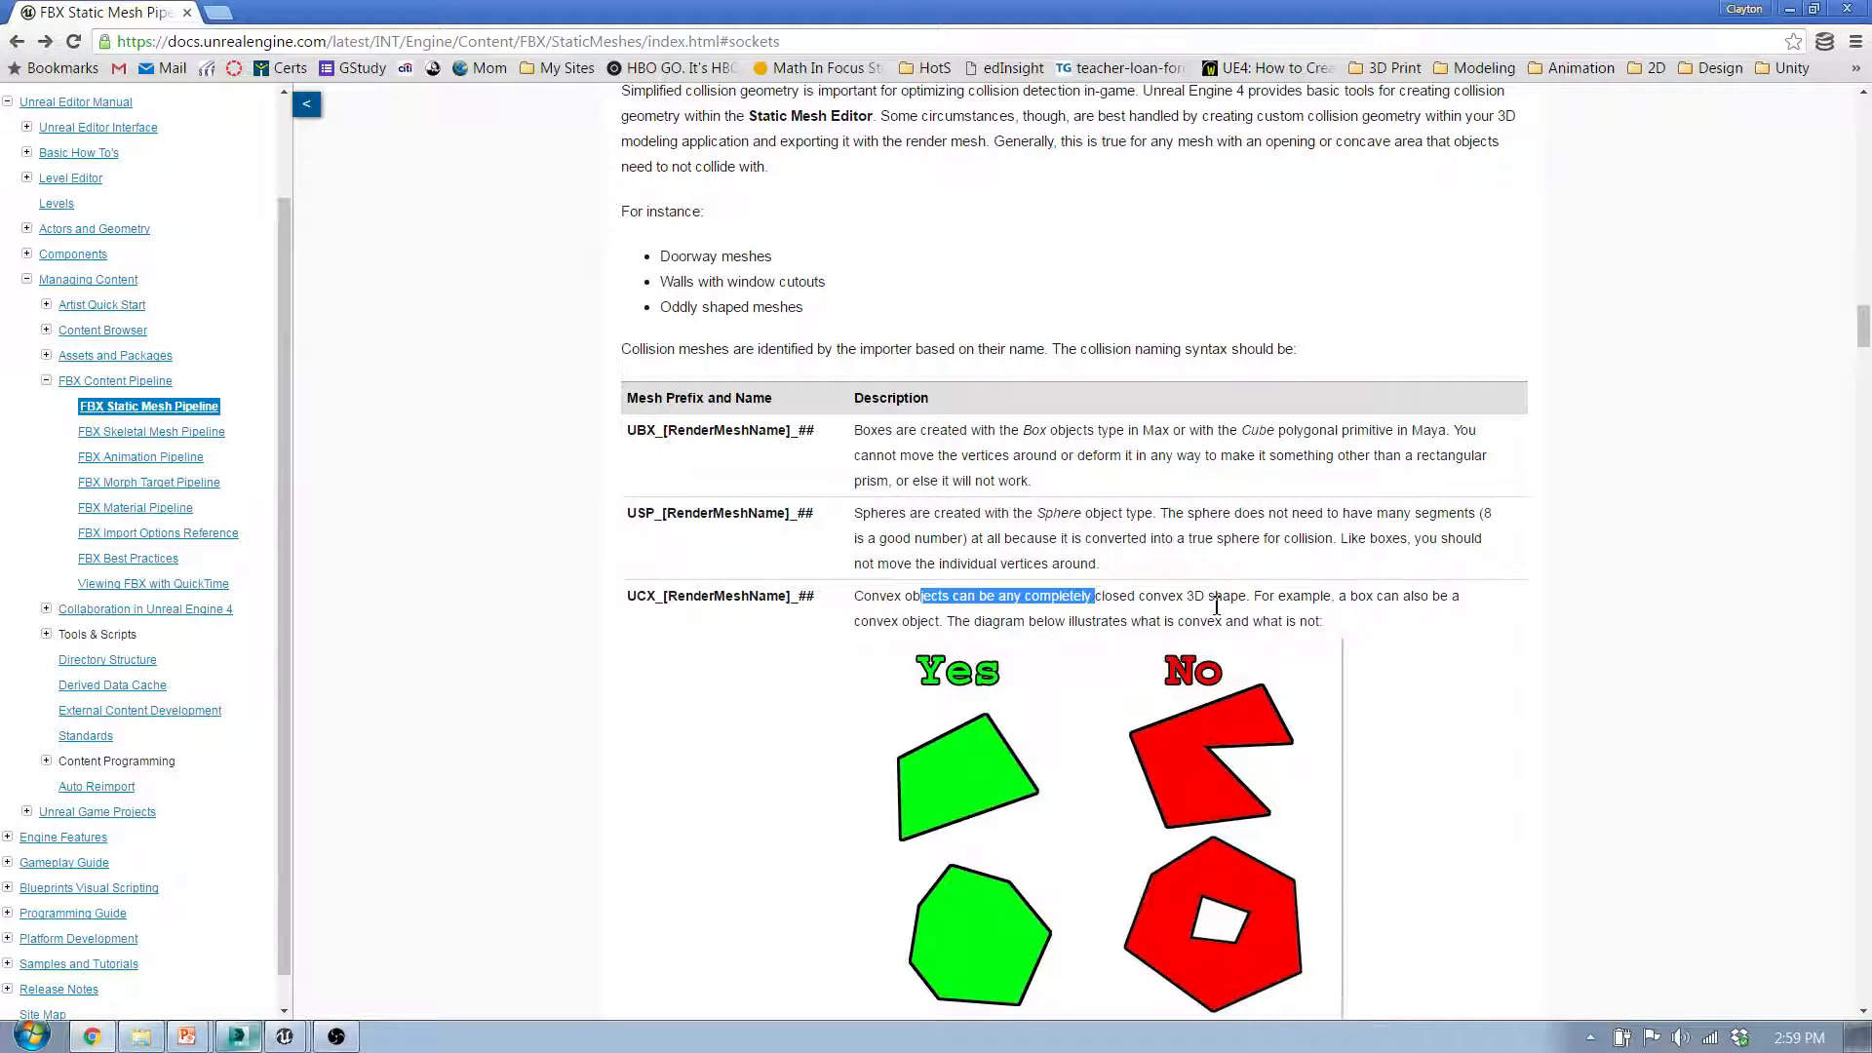
pyautogui.click(1164, 602)
# Step: Review the convex shape diagram, the Caveats and Considerations section and the lollipop example with multiple convex hulls
pyautogui.scroll(-5, 1179, 605)
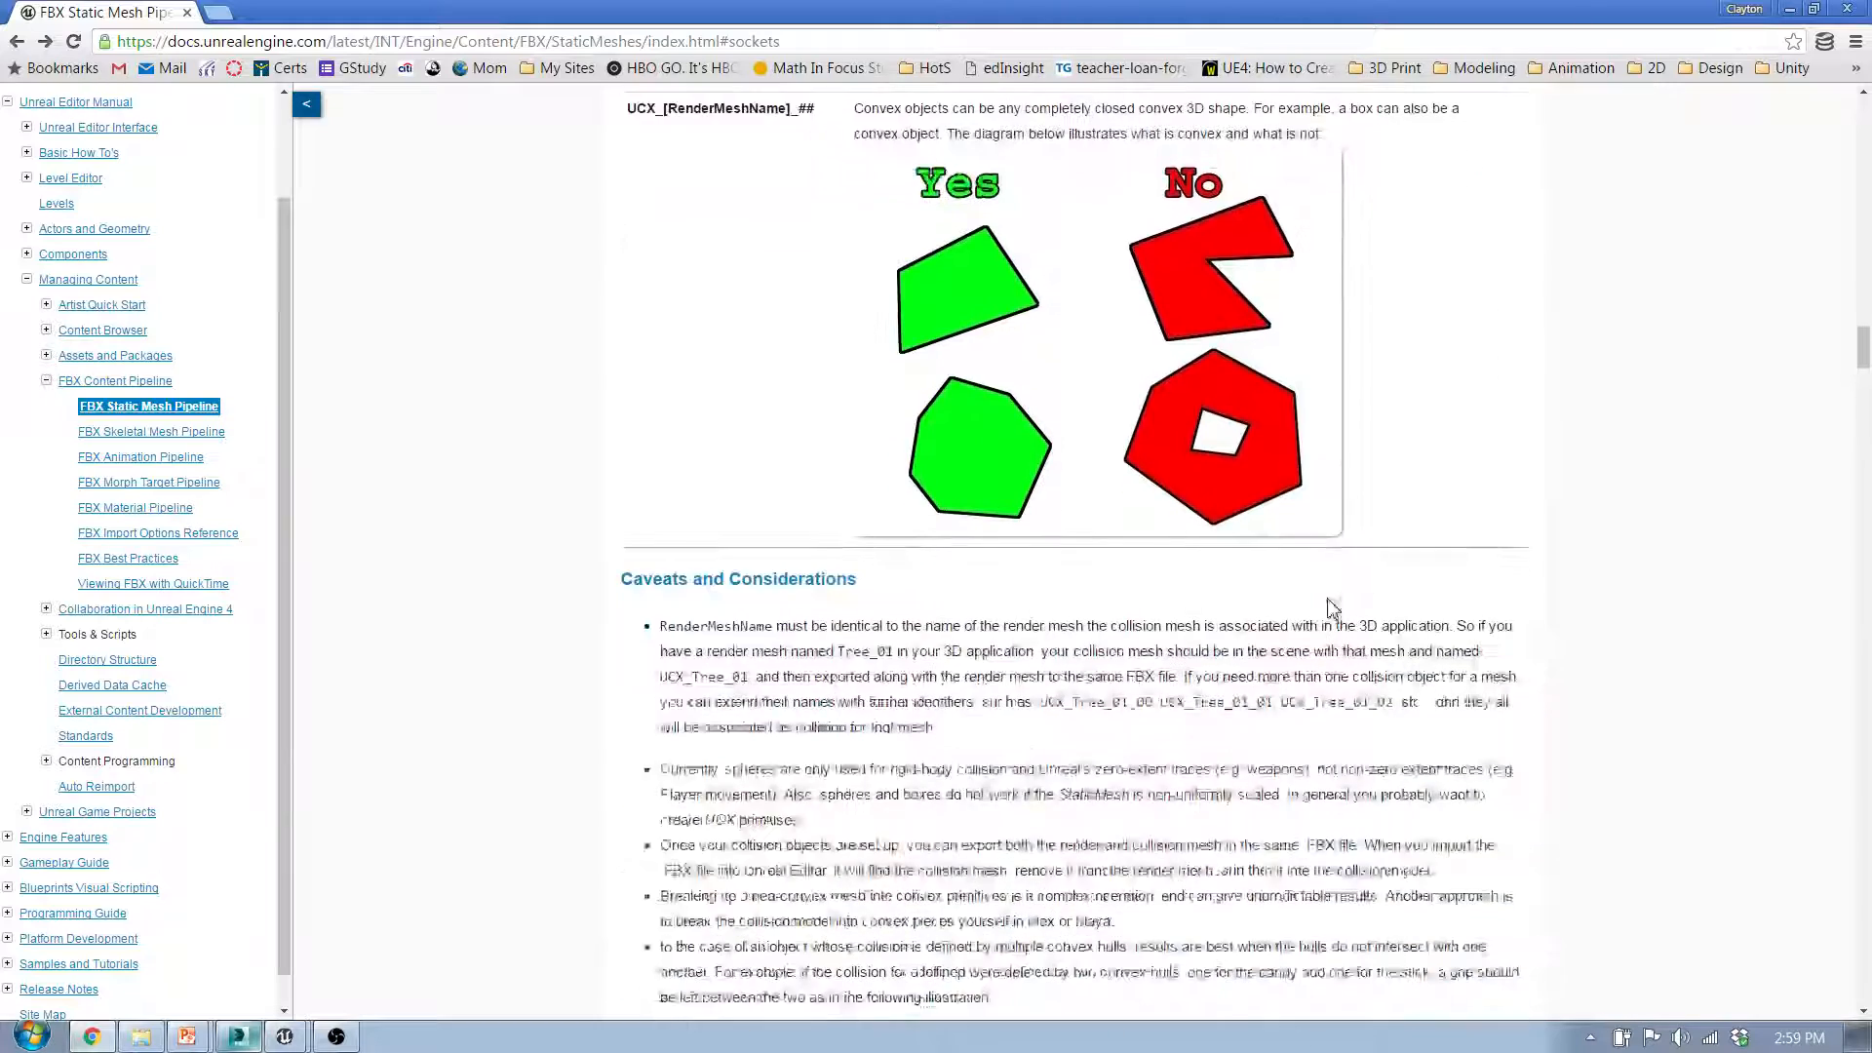
pyautogui.scroll(2, 1209, 606)
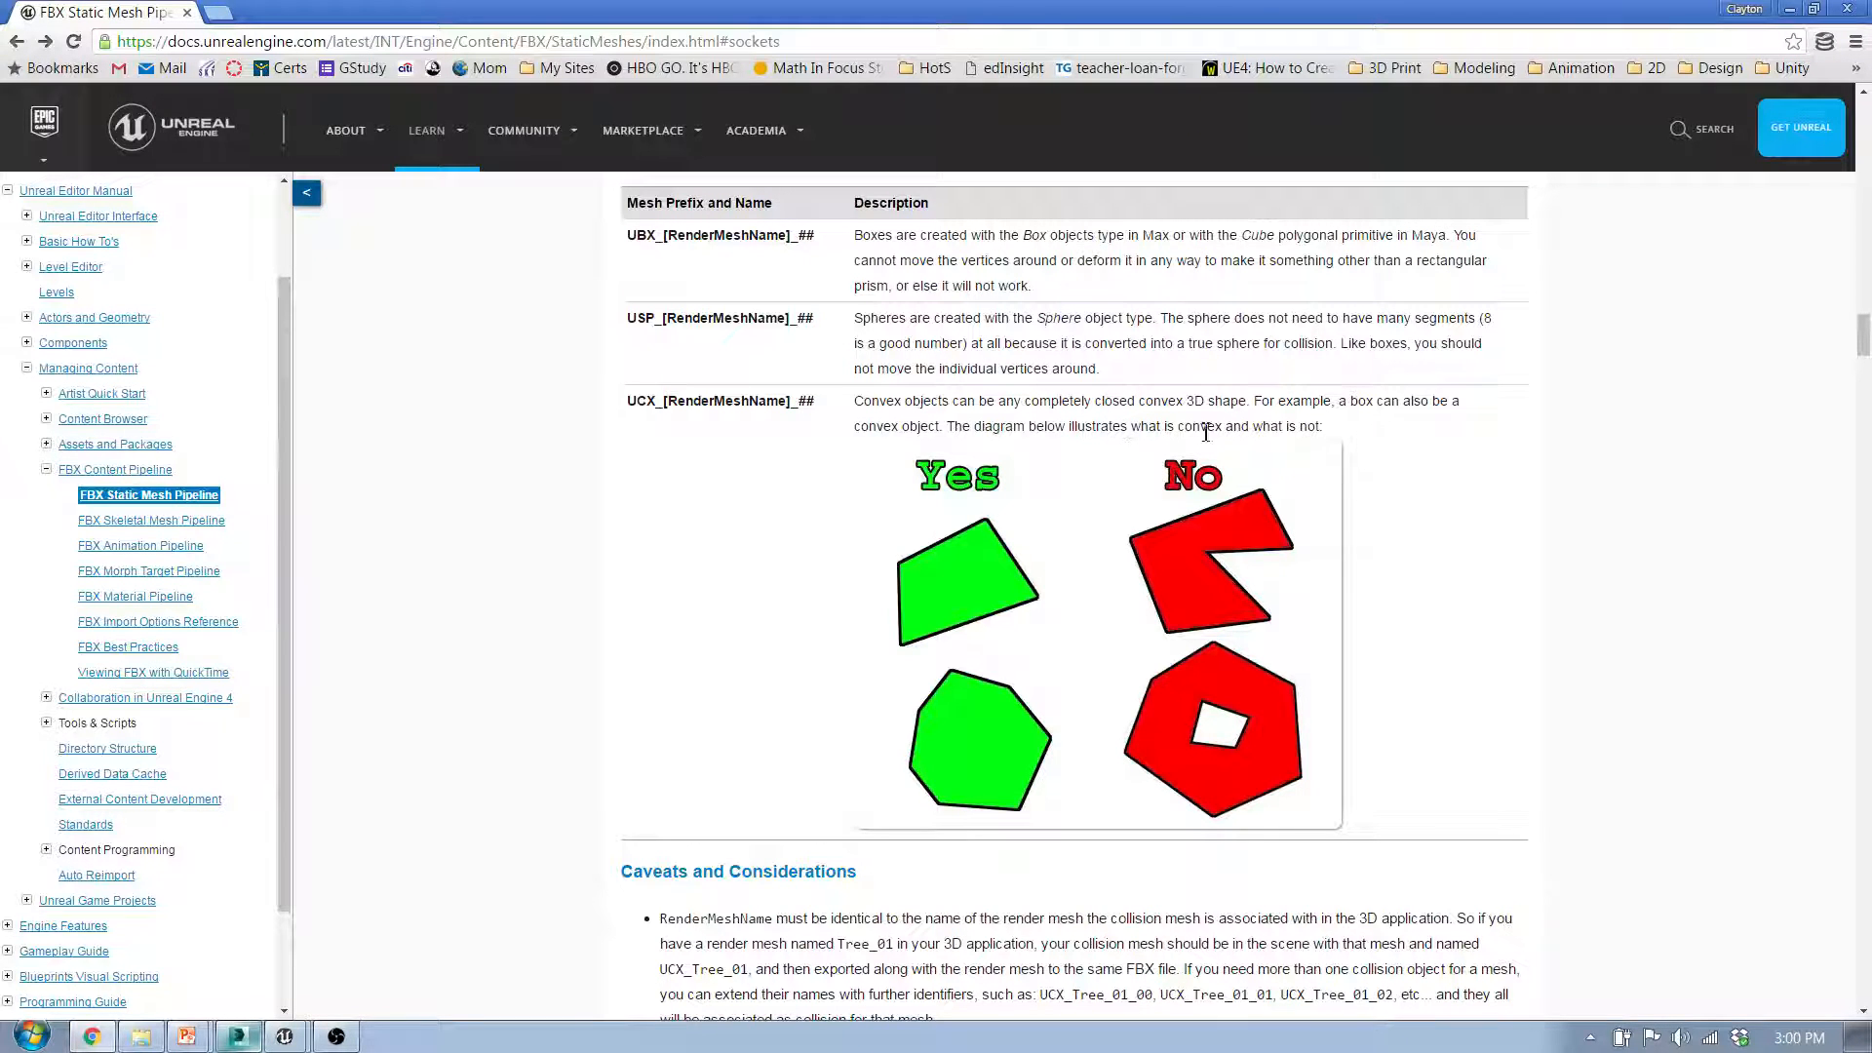
pyautogui.moveTo(1864, 336); pyautogui.dragTo(1865, 394)
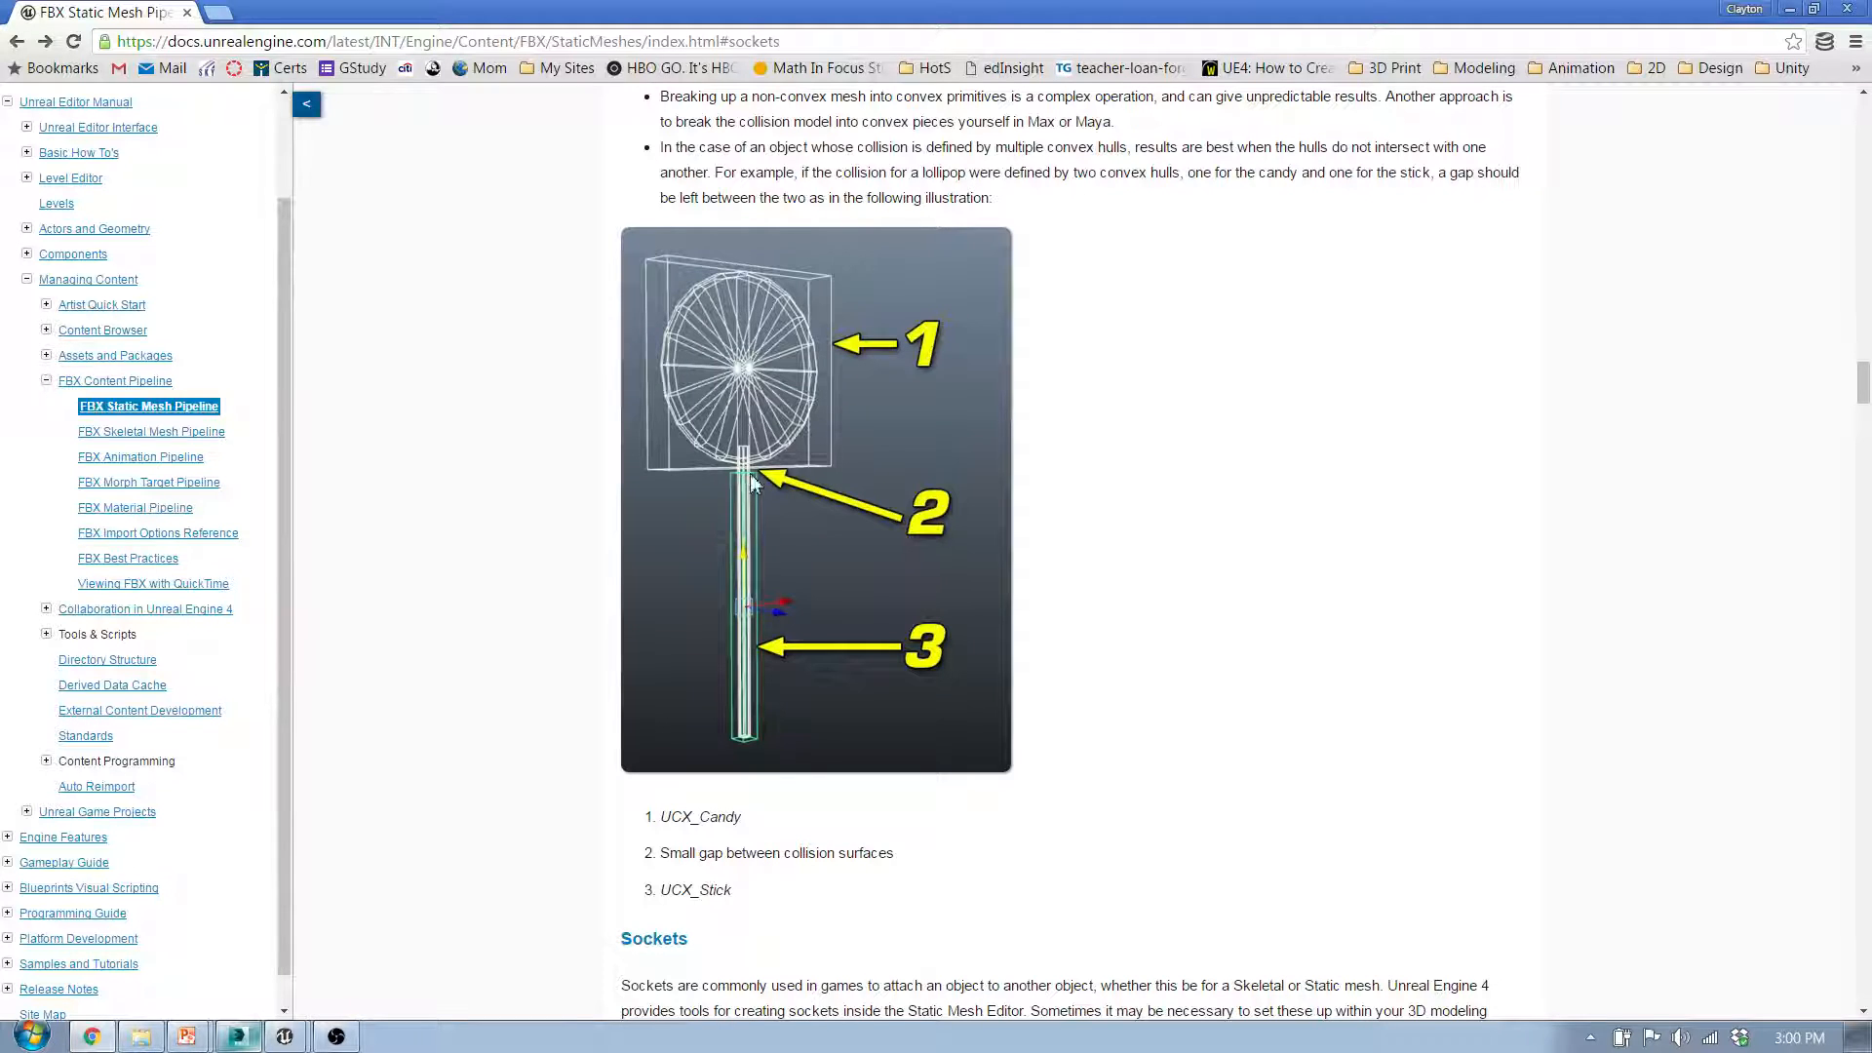
# Step: Minimize the browser, close the Stitches_NoCollision static mesh editor in Unreal Engine, and switch back to 3ds Max
pyautogui.click(1790, 9)
pyautogui.moveTo(979, 549); pyautogui.dragTo(1106, 549, button='right')
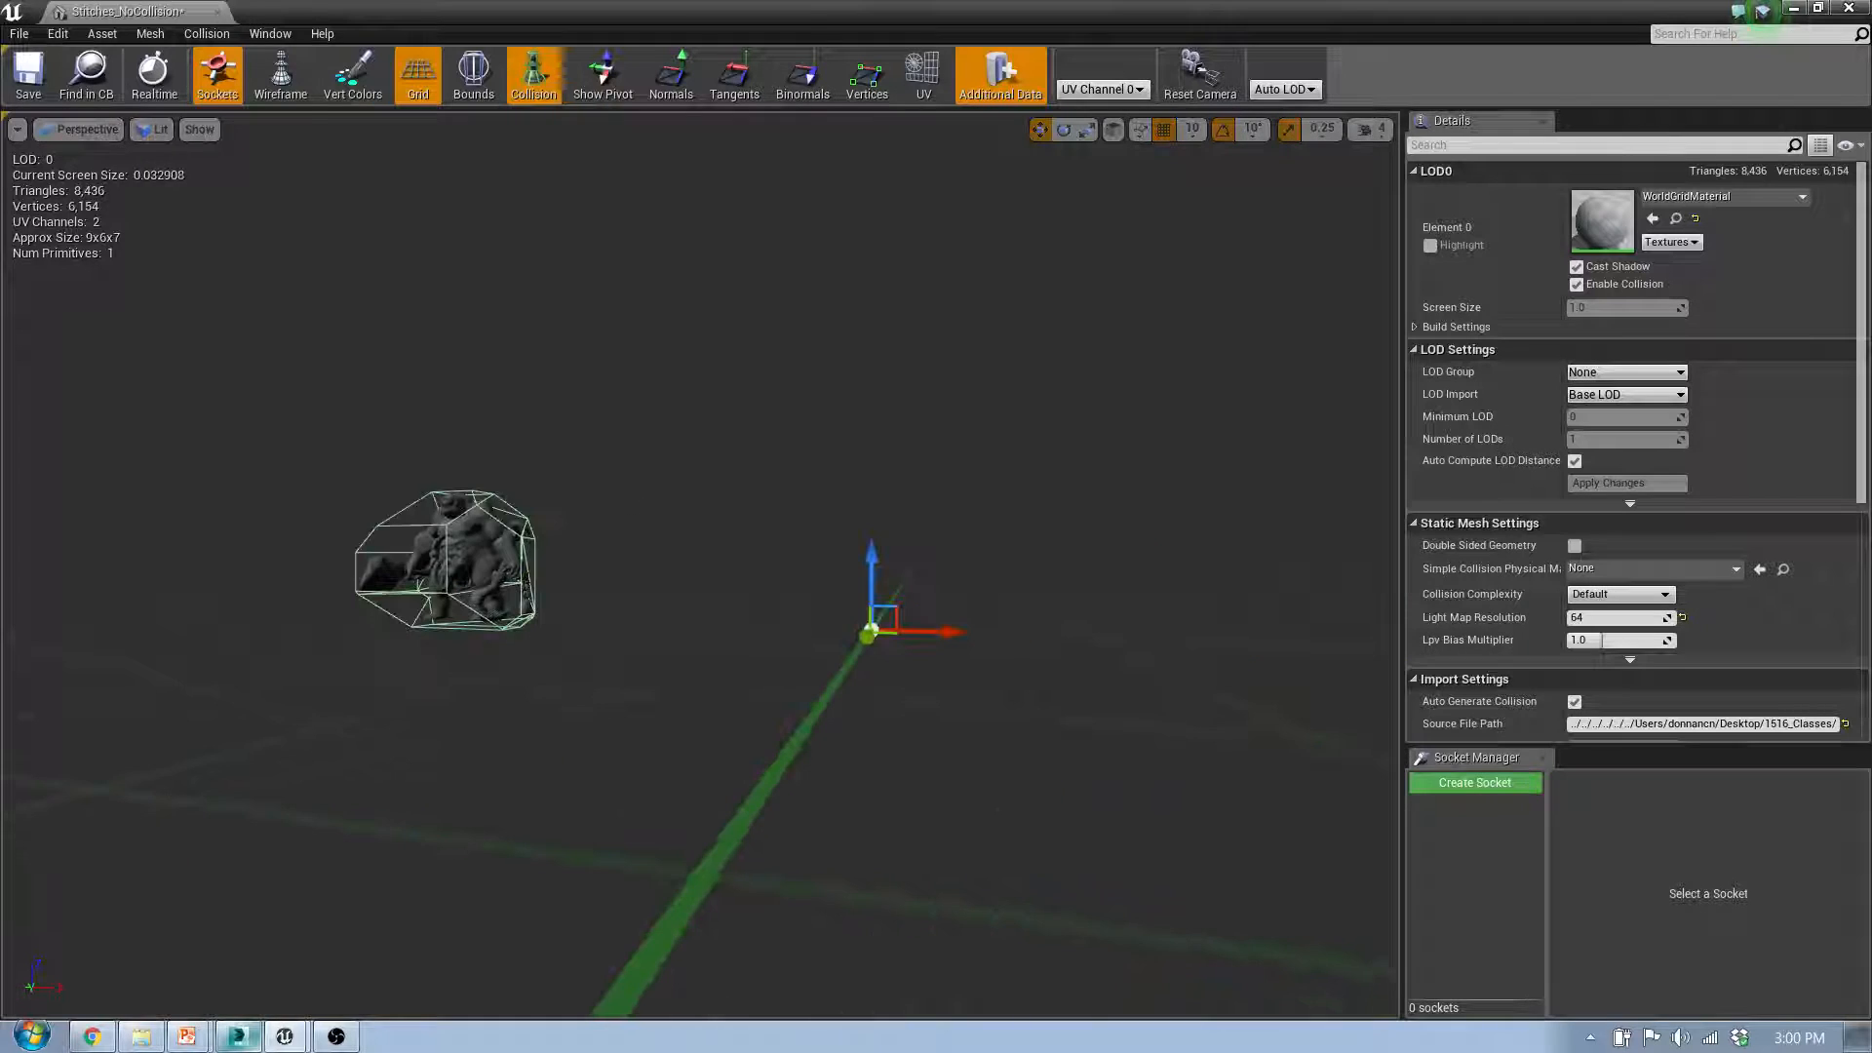
pyautogui.click(1849, 7)
pyautogui.click(239, 1037)
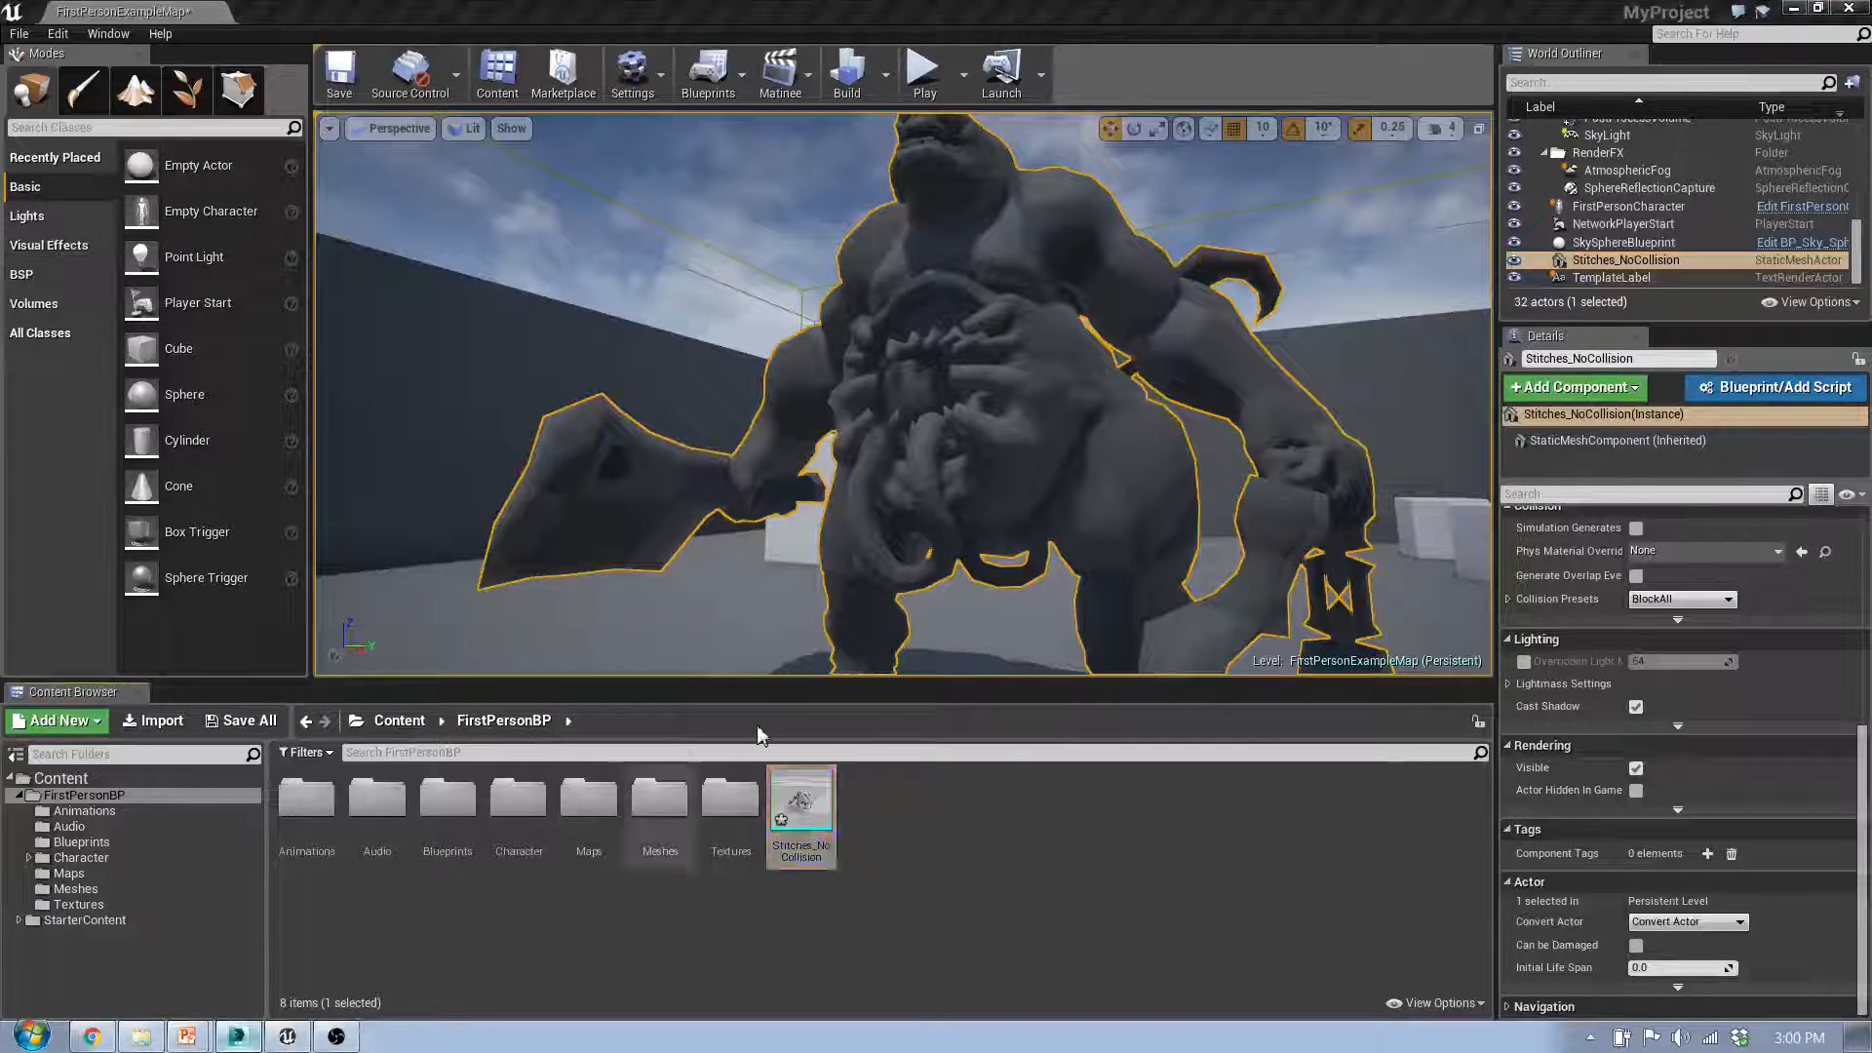
# Step: Select the UCX_Stitches_MultiConvex_02 hull and the Stitches_MultiConvex render mesh to examine the multi-part collision and the render mesh's name
pyautogui.moveTo(1126, 436)
pyautogui.mouseDown(button='middle')
pyautogui.moveTo(449, 418)
pyautogui.moveTo(519, 416)
pyautogui.mouseUp(button='middle')
pyautogui.click(1061, 561)
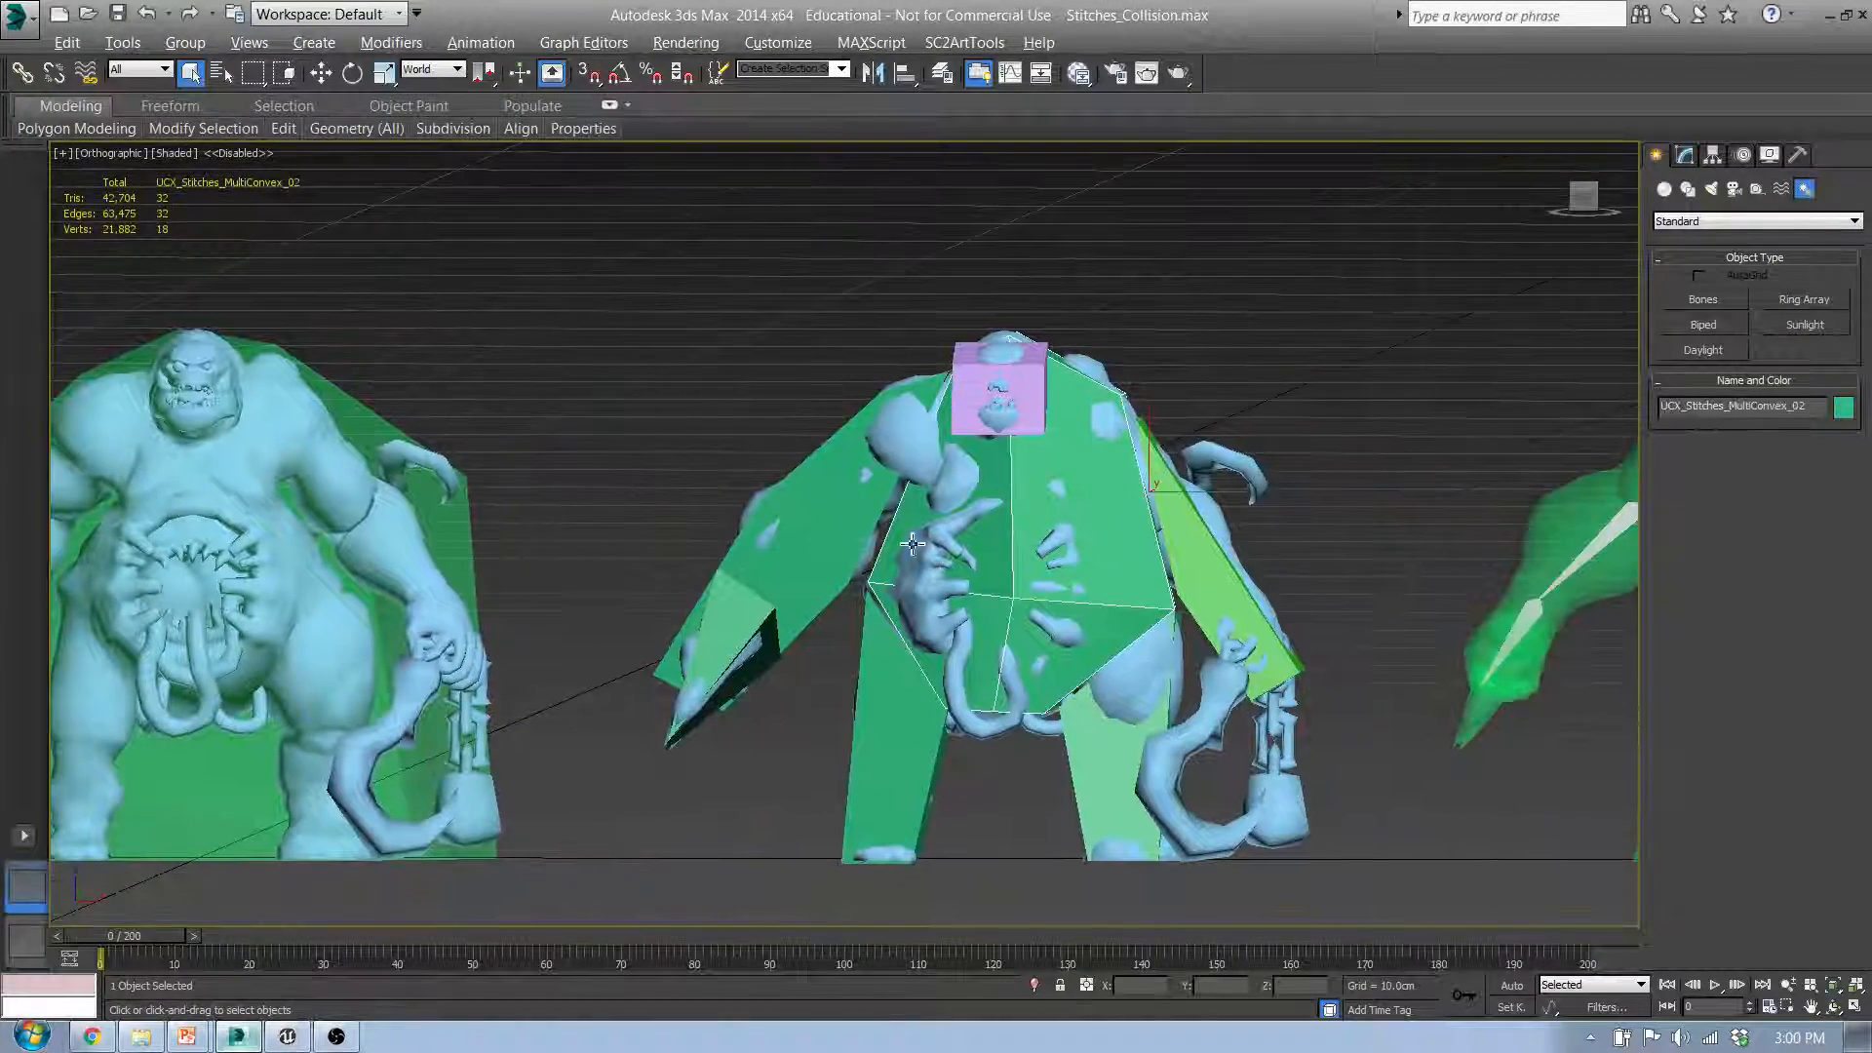
pyautogui.keyDown('alt'); pyautogui.moveTo(1061, 561); pyautogui.dragTo(1017, 508, button='middle'); pyautogui.keyUp('alt')
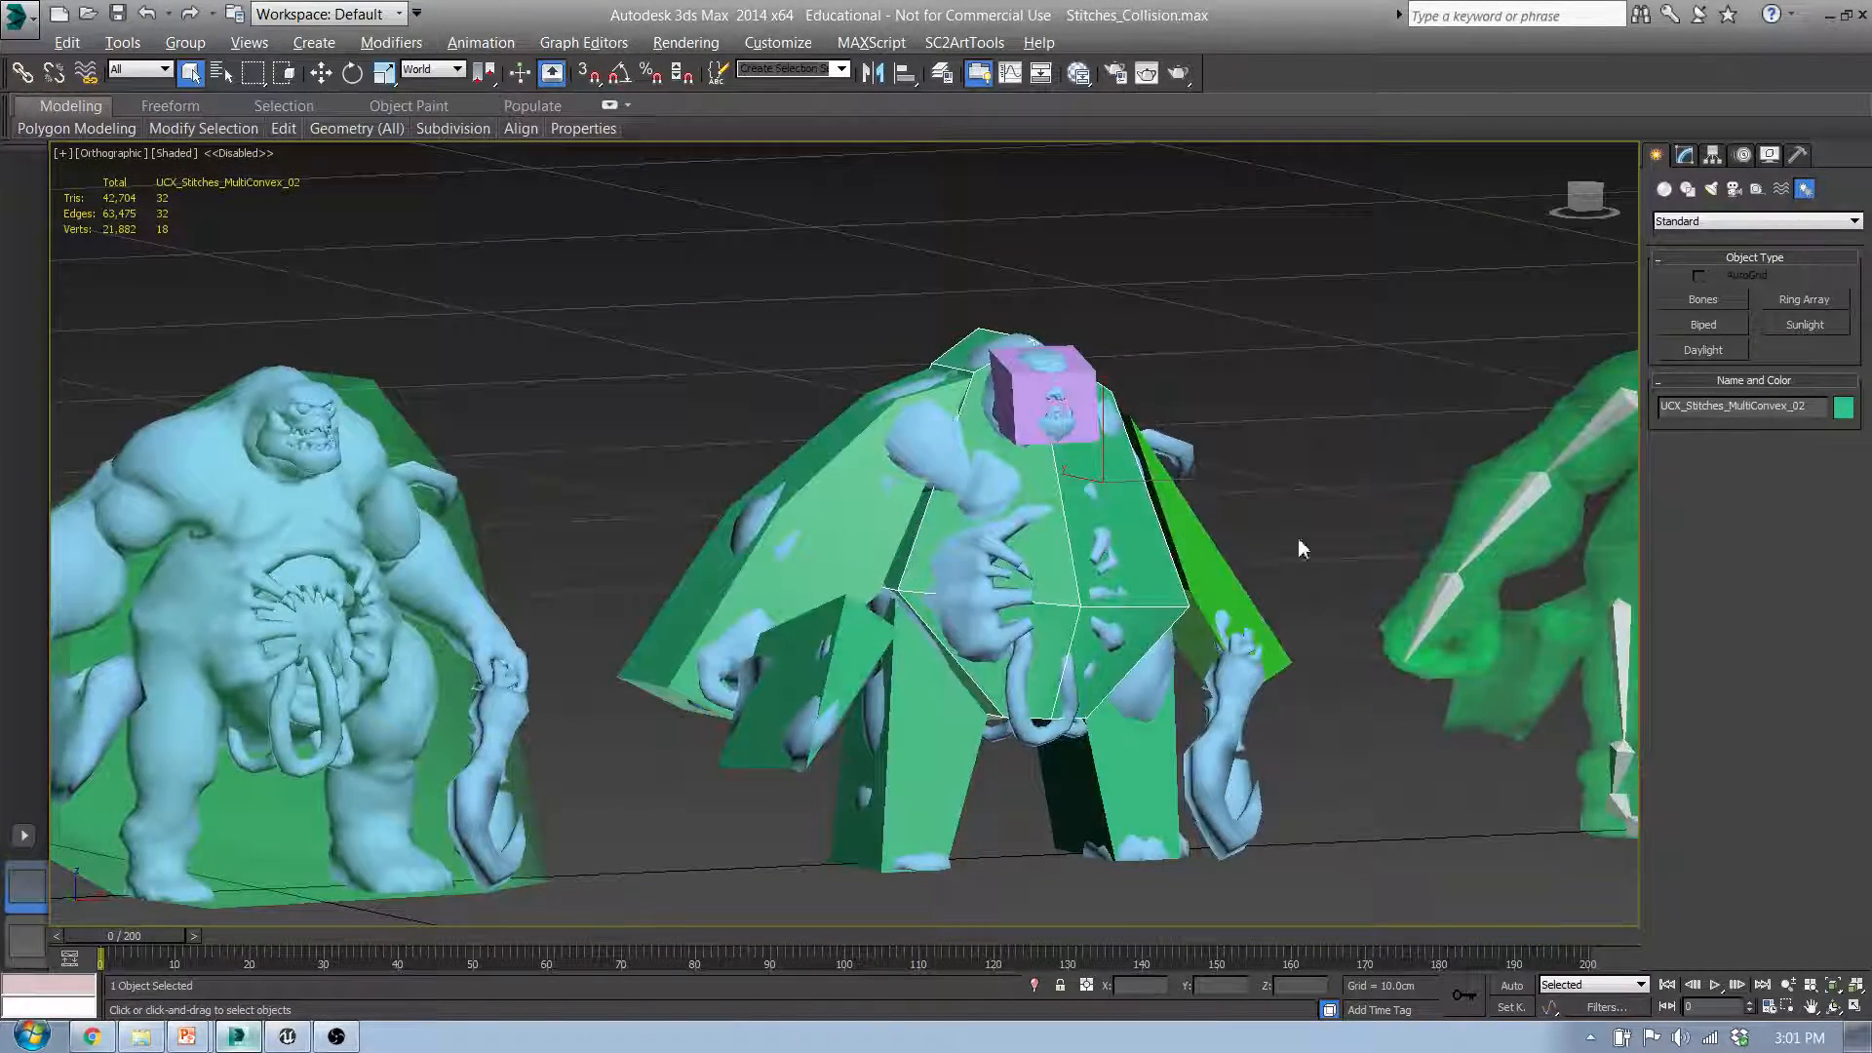
pyautogui.keyDown('alt'); pyautogui.moveTo(1297, 549); pyautogui.dragTo(1024, 612, button='middle'); pyautogui.keyUp('alt')
pyautogui.click(671, 785)
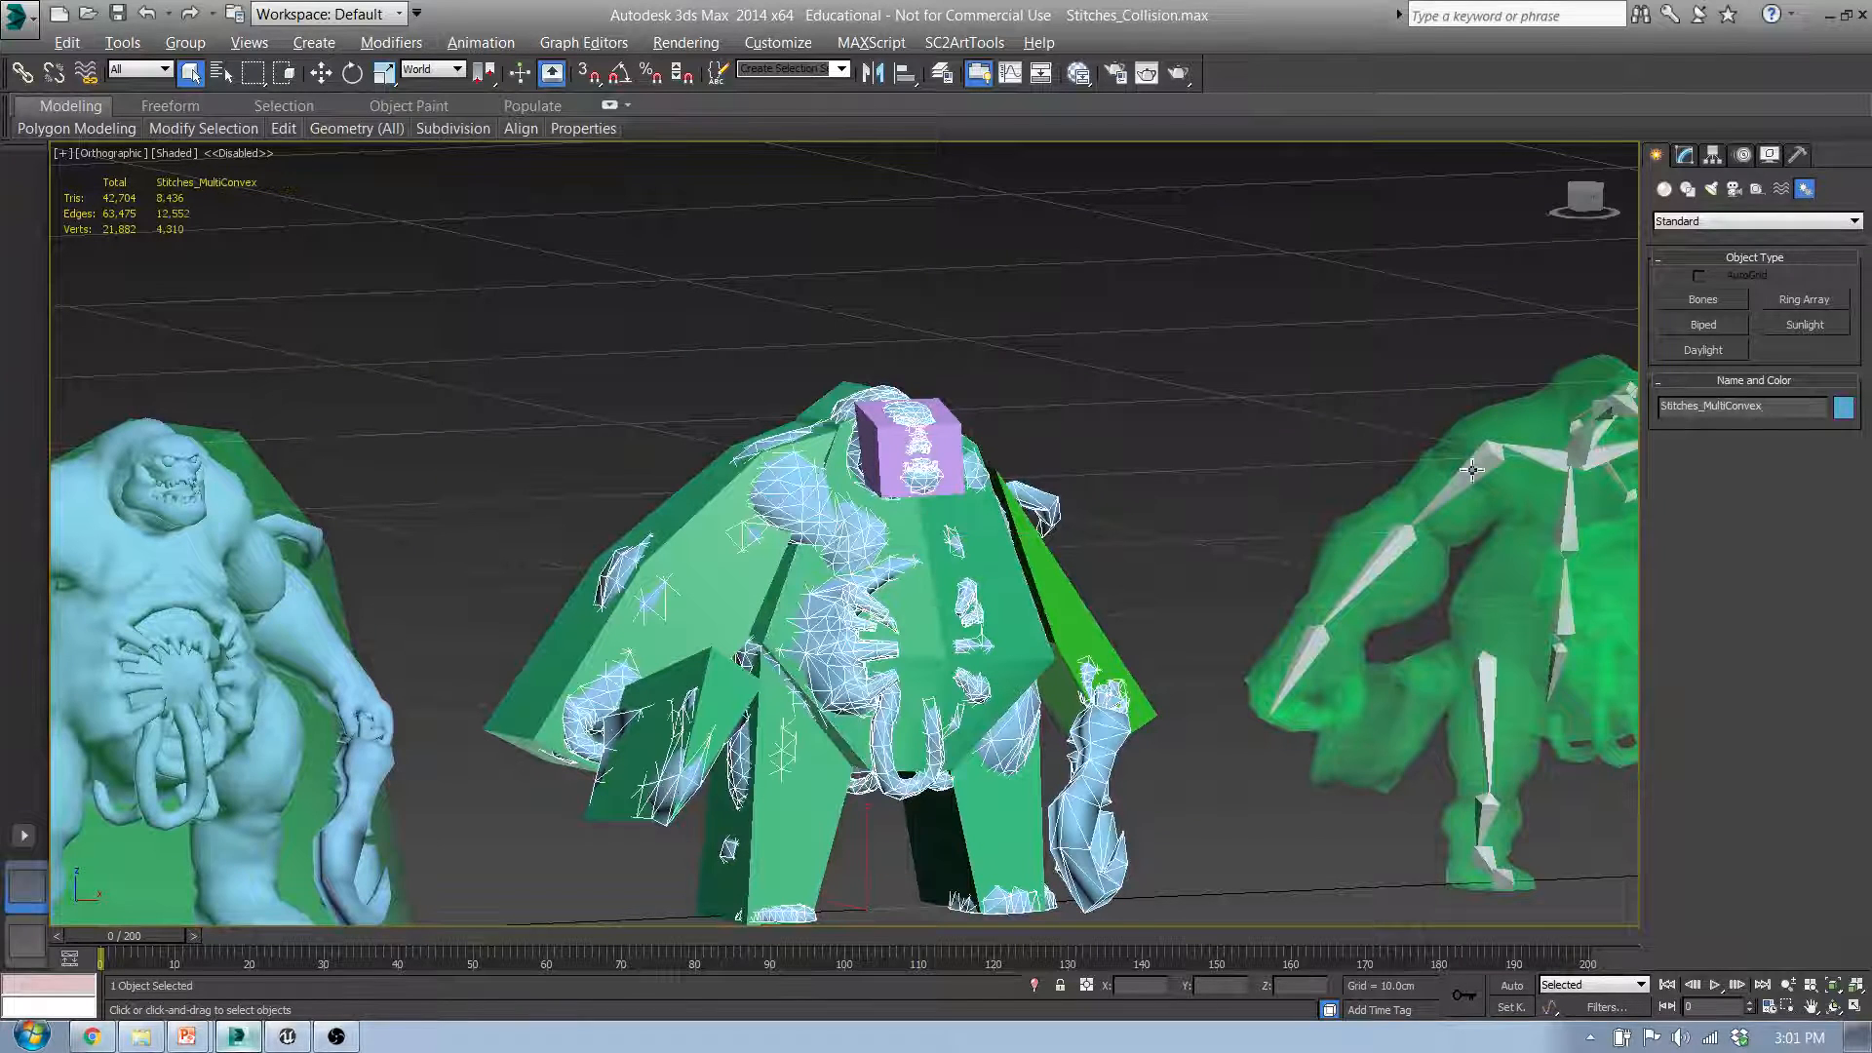
pyautogui.doubleClick(1790, 407)
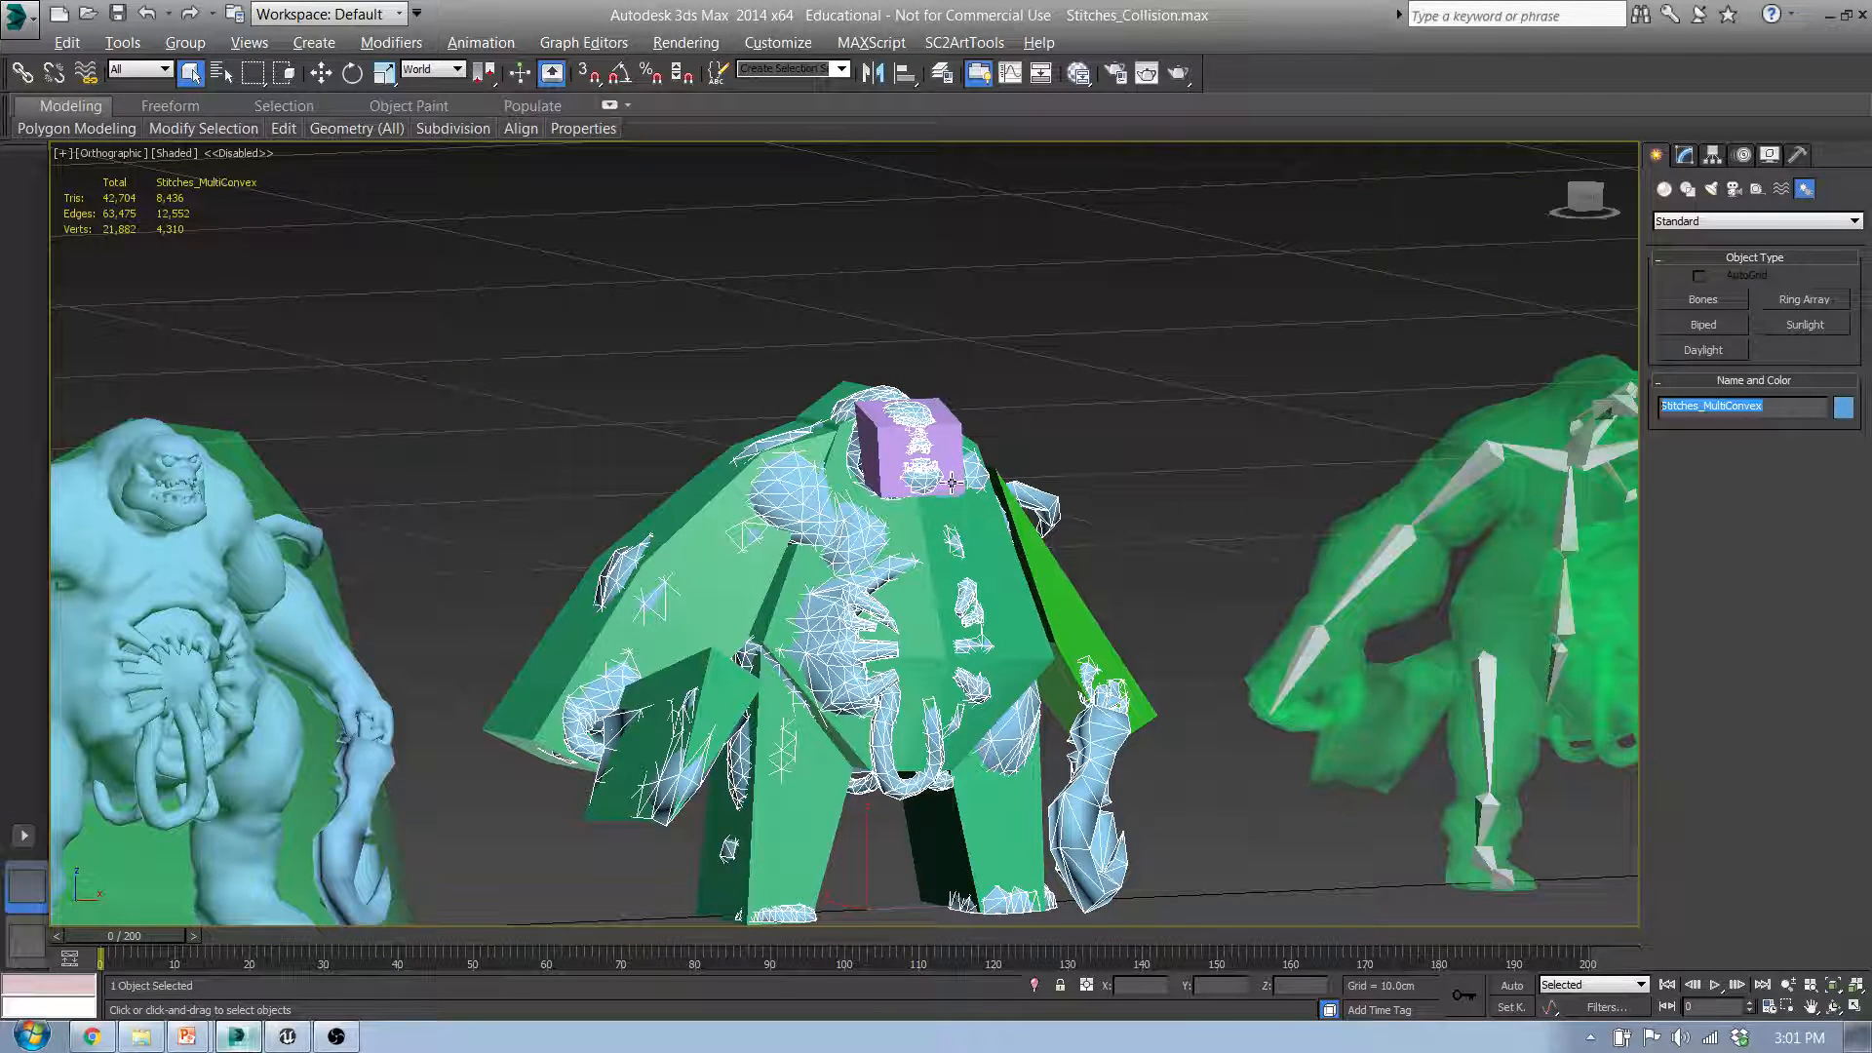
# Step: Select the head hull UCX_Stitches_MultiConvex_04, the arm hull _03 and the cleaver hull _06 to check their numbered names
pyautogui.moveTo(951, 483); pyautogui.dragTo(880, 545, button='middle')
pyautogui.scroll(6, 881, 545)
pyautogui.click(899, 445)
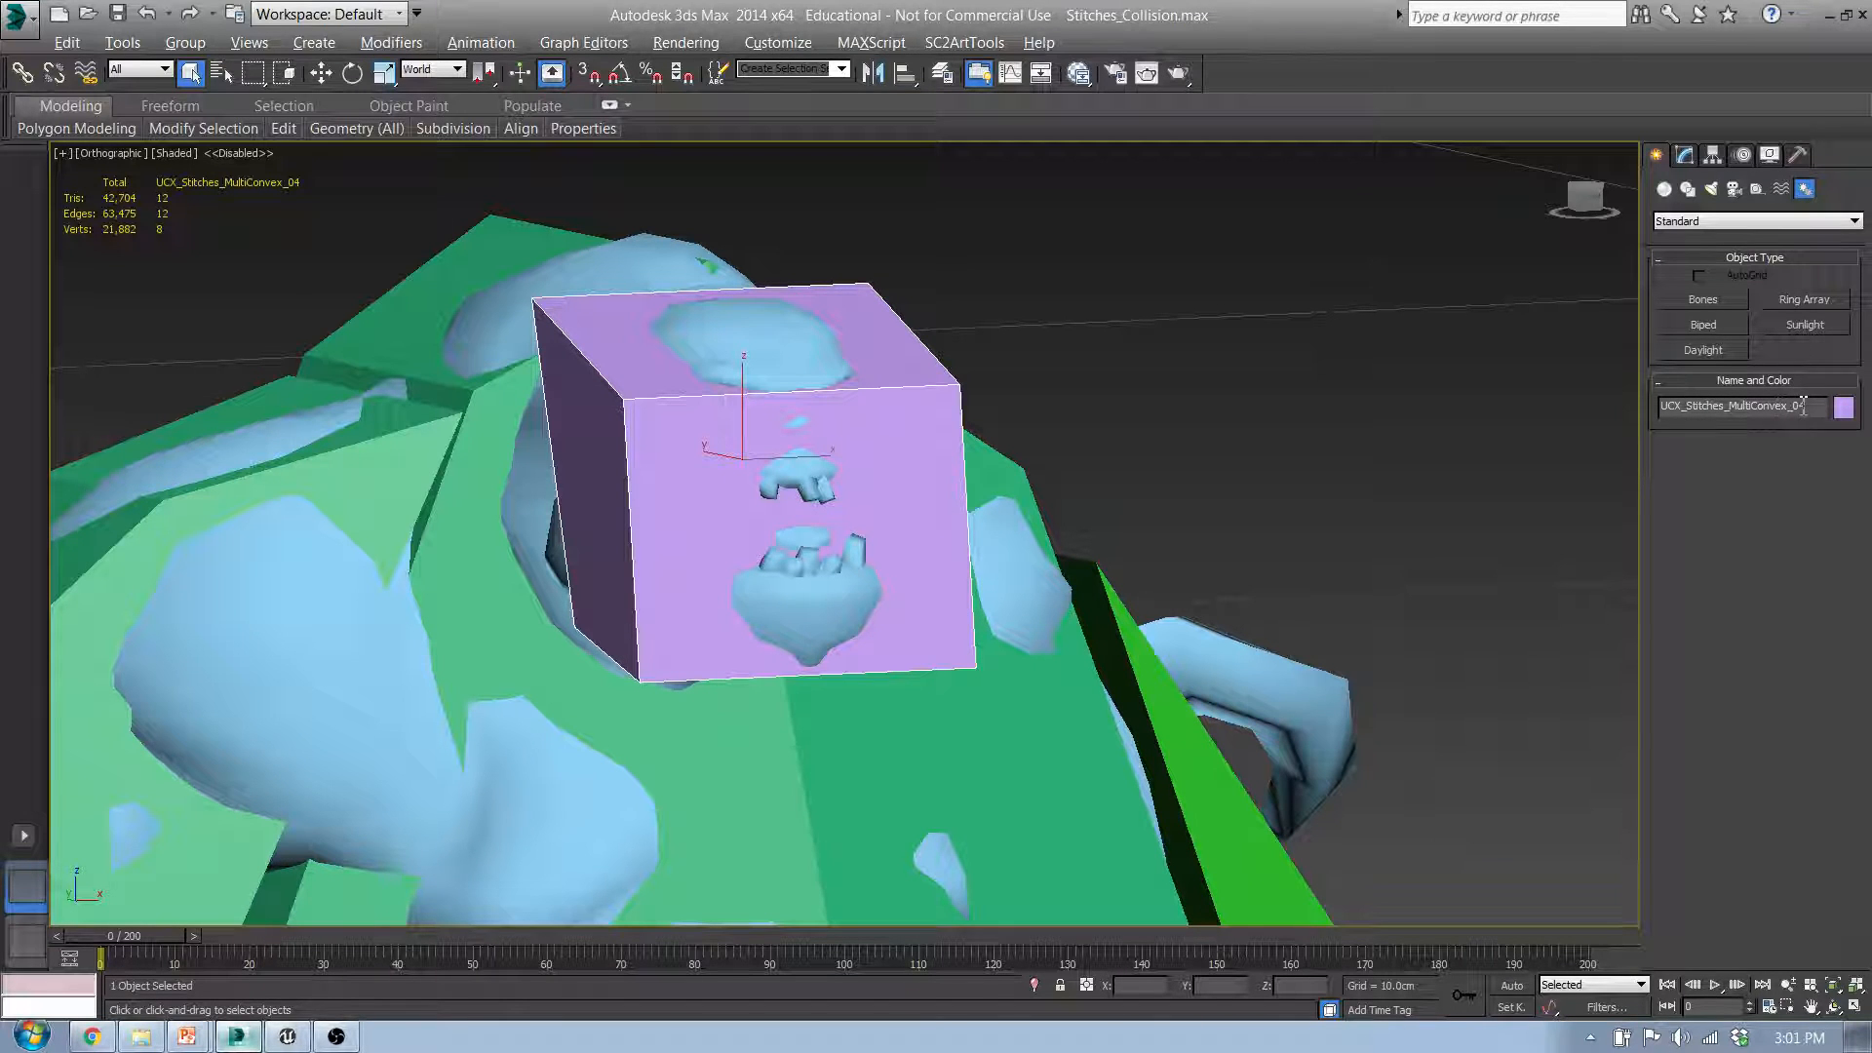
pyautogui.moveTo(1142, 482); pyautogui.dragTo(1119, 398, button='middle')
pyautogui.scroll(-6, 1119, 397)
pyautogui.click(707, 573)
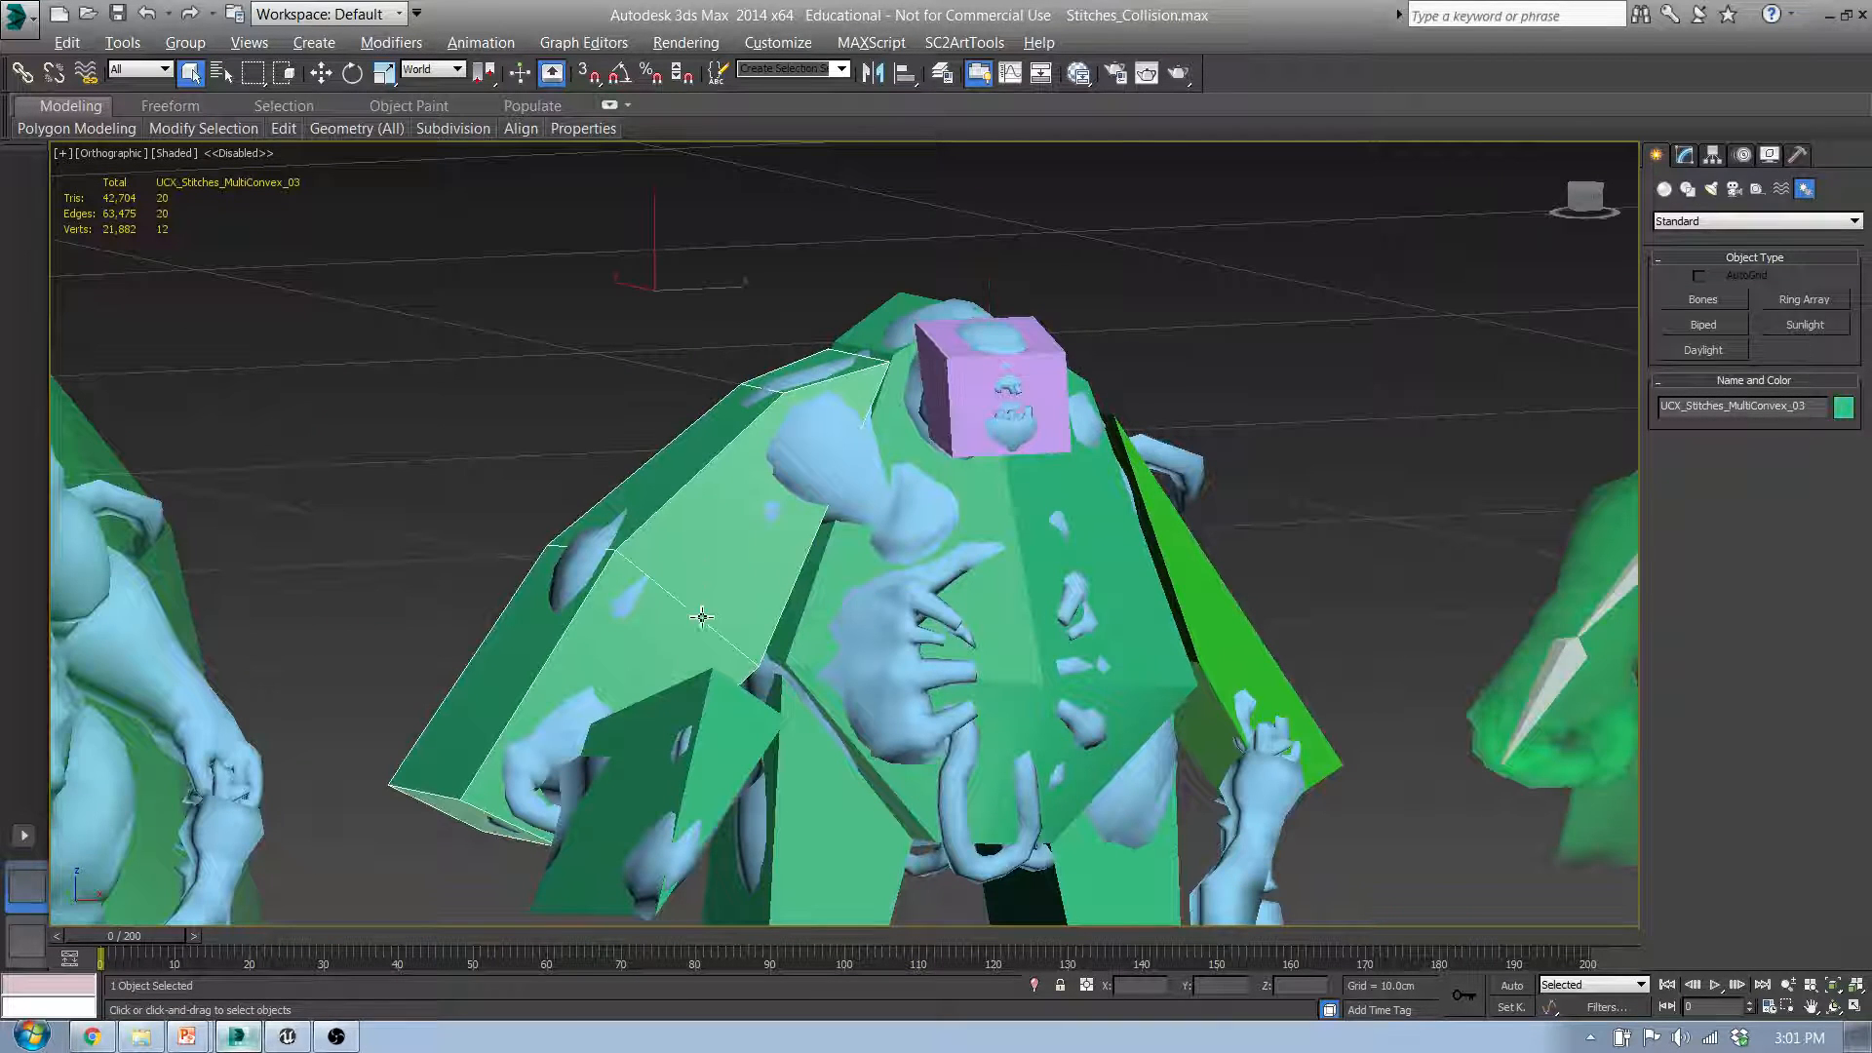
pyautogui.click(698, 749)
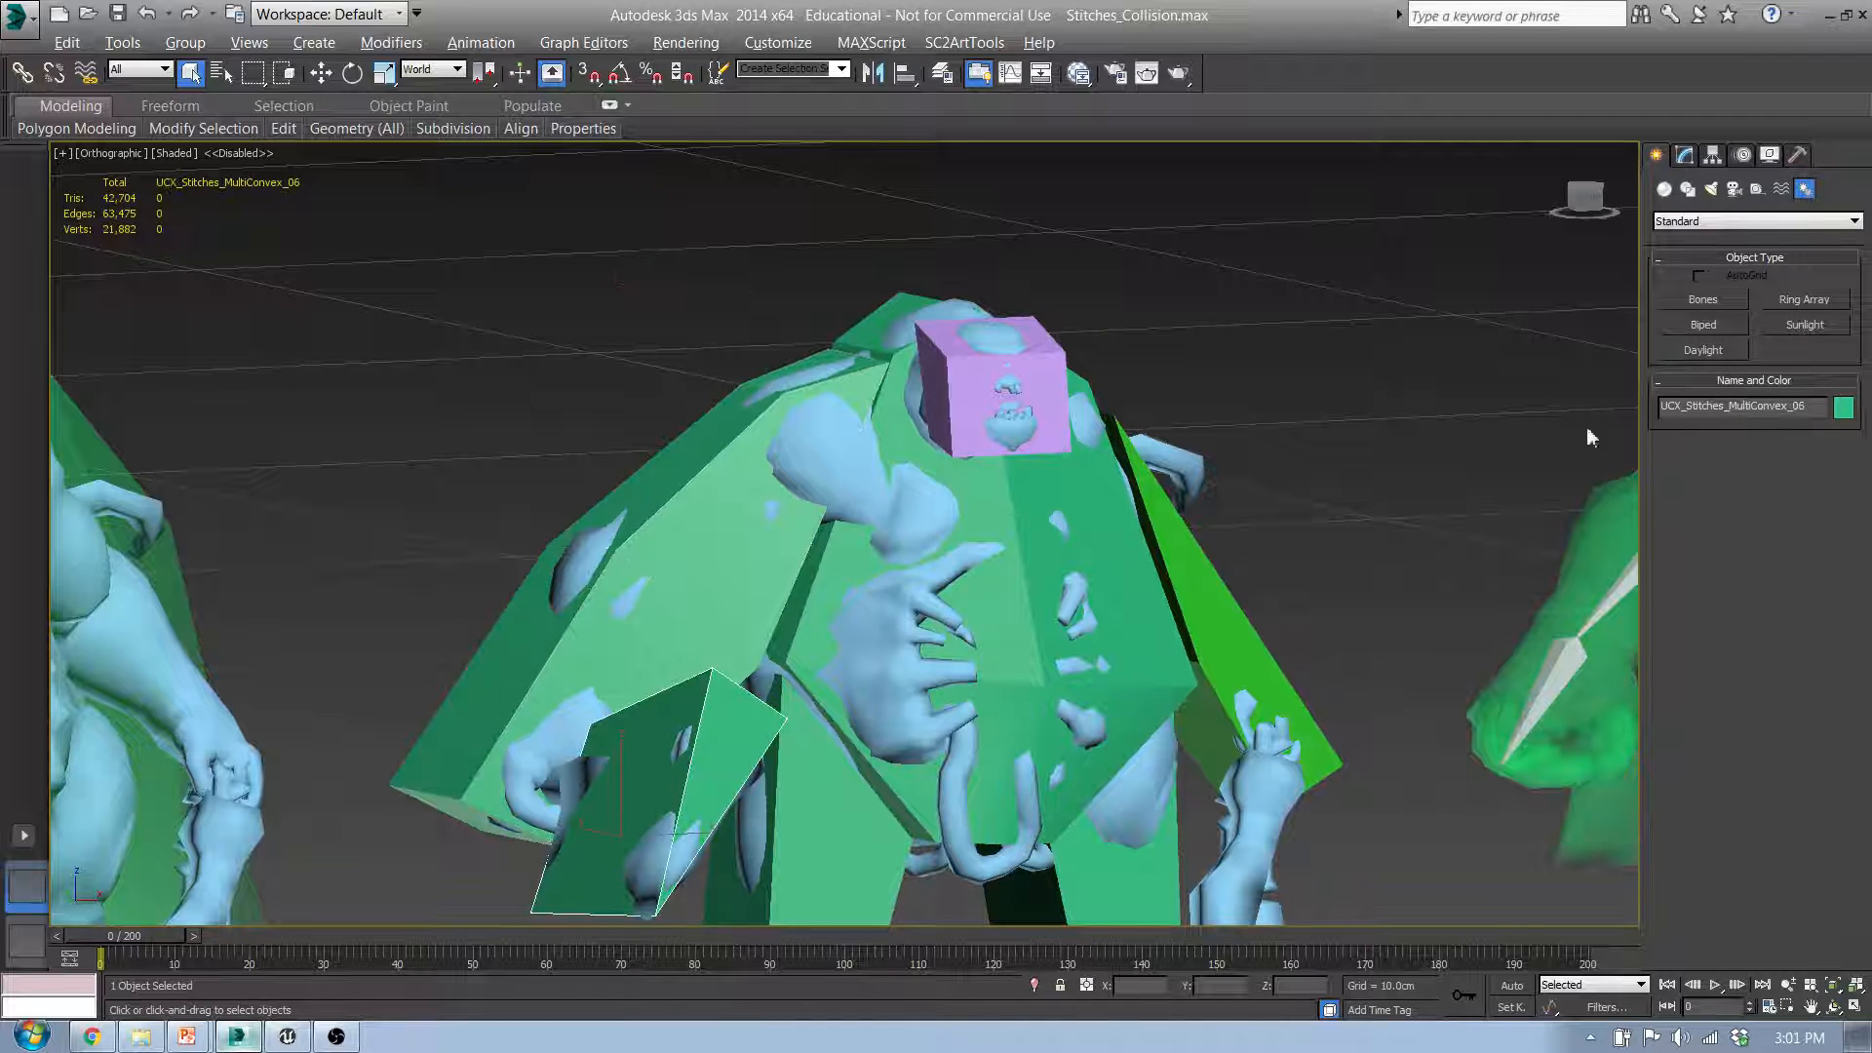
# Step: Select the torso hull, both leg hulls and the remaining arm hull of the multi-convex Stitches to check their names
pyautogui.click(1034, 732)
pyautogui.moveTo(1159, 837); pyautogui.dragTo(1124, 530, button='middle')
pyautogui.click(1103, 638)
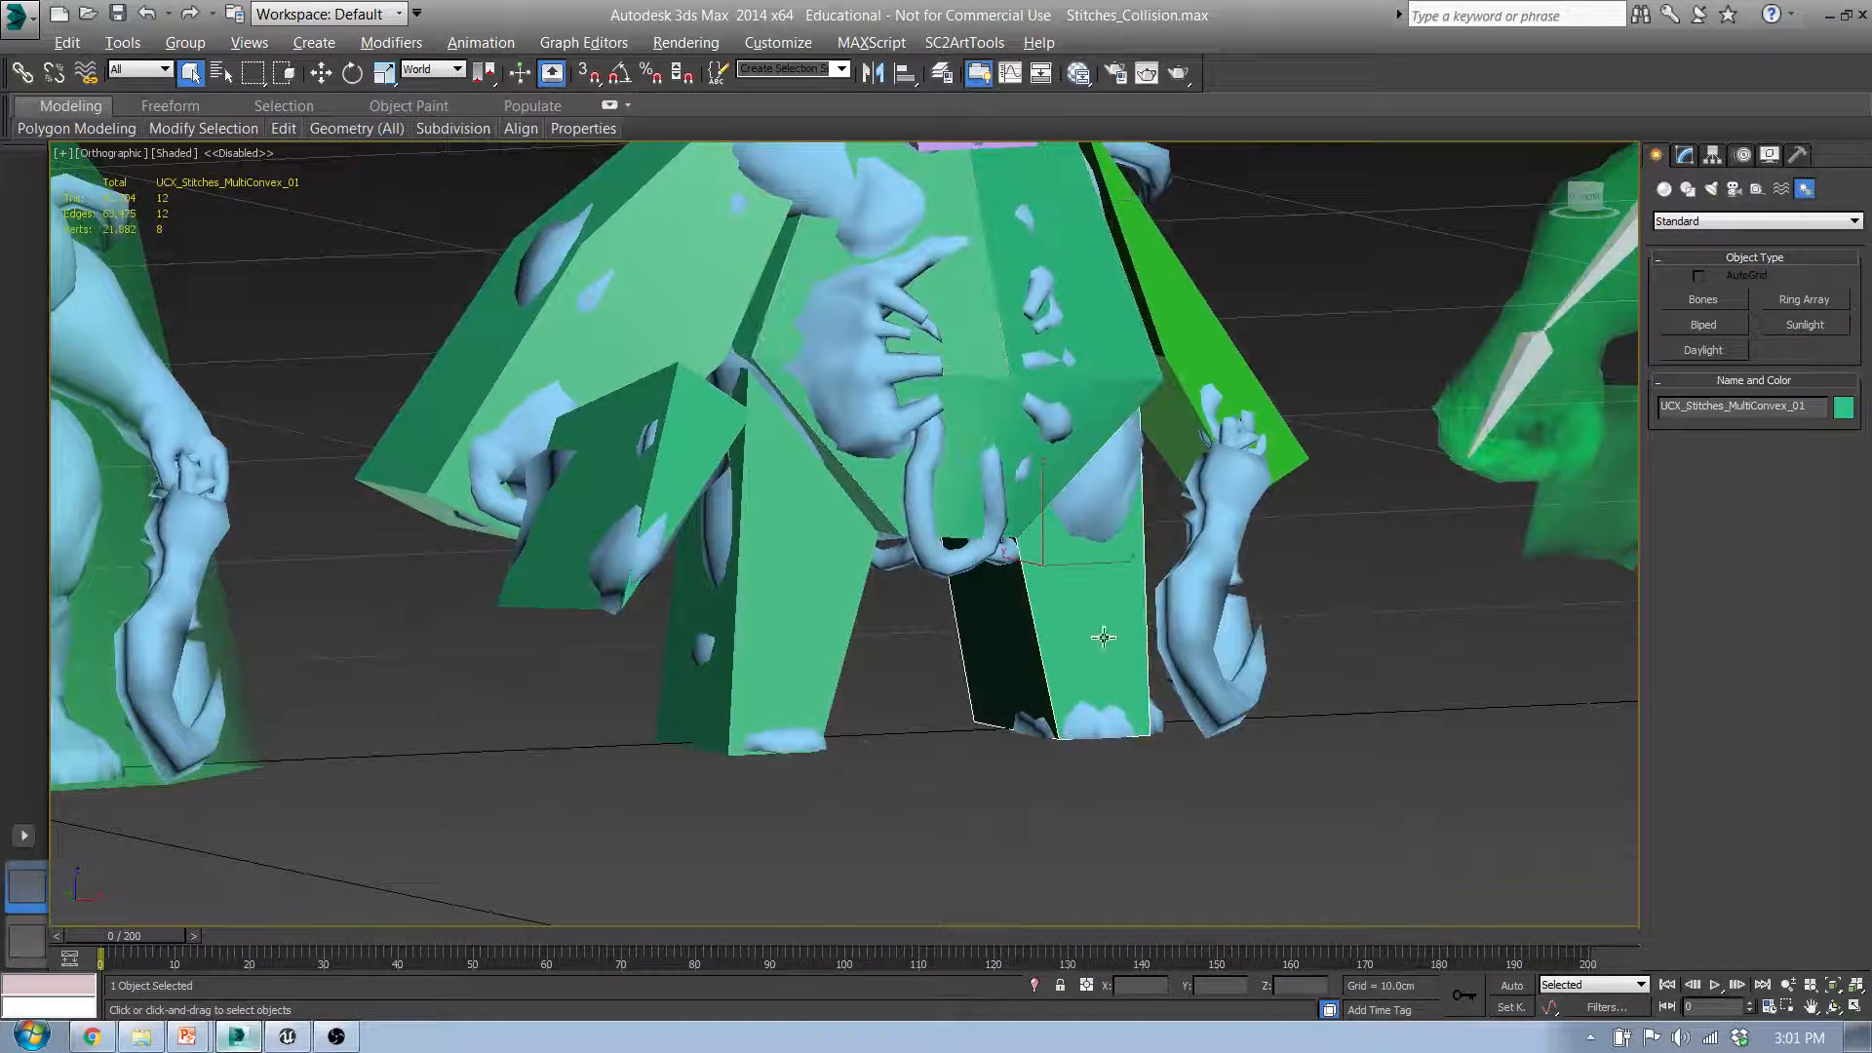
pyautogui.click(819, 627)
pyautogui.click(1071, 586)
pyautogui.click(1199, 349)
# Step: Select the head hull and examine from above, the side and the front how the hulls wrap the multi-convex Stitches mesh
pyautogui.moveTo(1322, 479); pyautogui.dragTo(1144, 682, button='middle')
pyautogui.scroll(-3, 1144, 681)
pyautogui.keyDown('alt'); pyautogui.moveTo(1151, 468); pyautogui.dragTo(931, 688, button='middle'); pyautogui.keyUp('alt')
pyautogui.click(827, 577)
pyautogui.keyDown('alt'); pyautogui.moveTo(839, 585); pyautogui.dragTo(1061, 574, button='middle'); pyautogui.keyUp('alt')
pyautogui.keyDown('alt'); pyautogui.moveTo(1061, 575); pyautogui.dragTo(1021, 569, button='middle'); pyautogui.keyUp('alt')
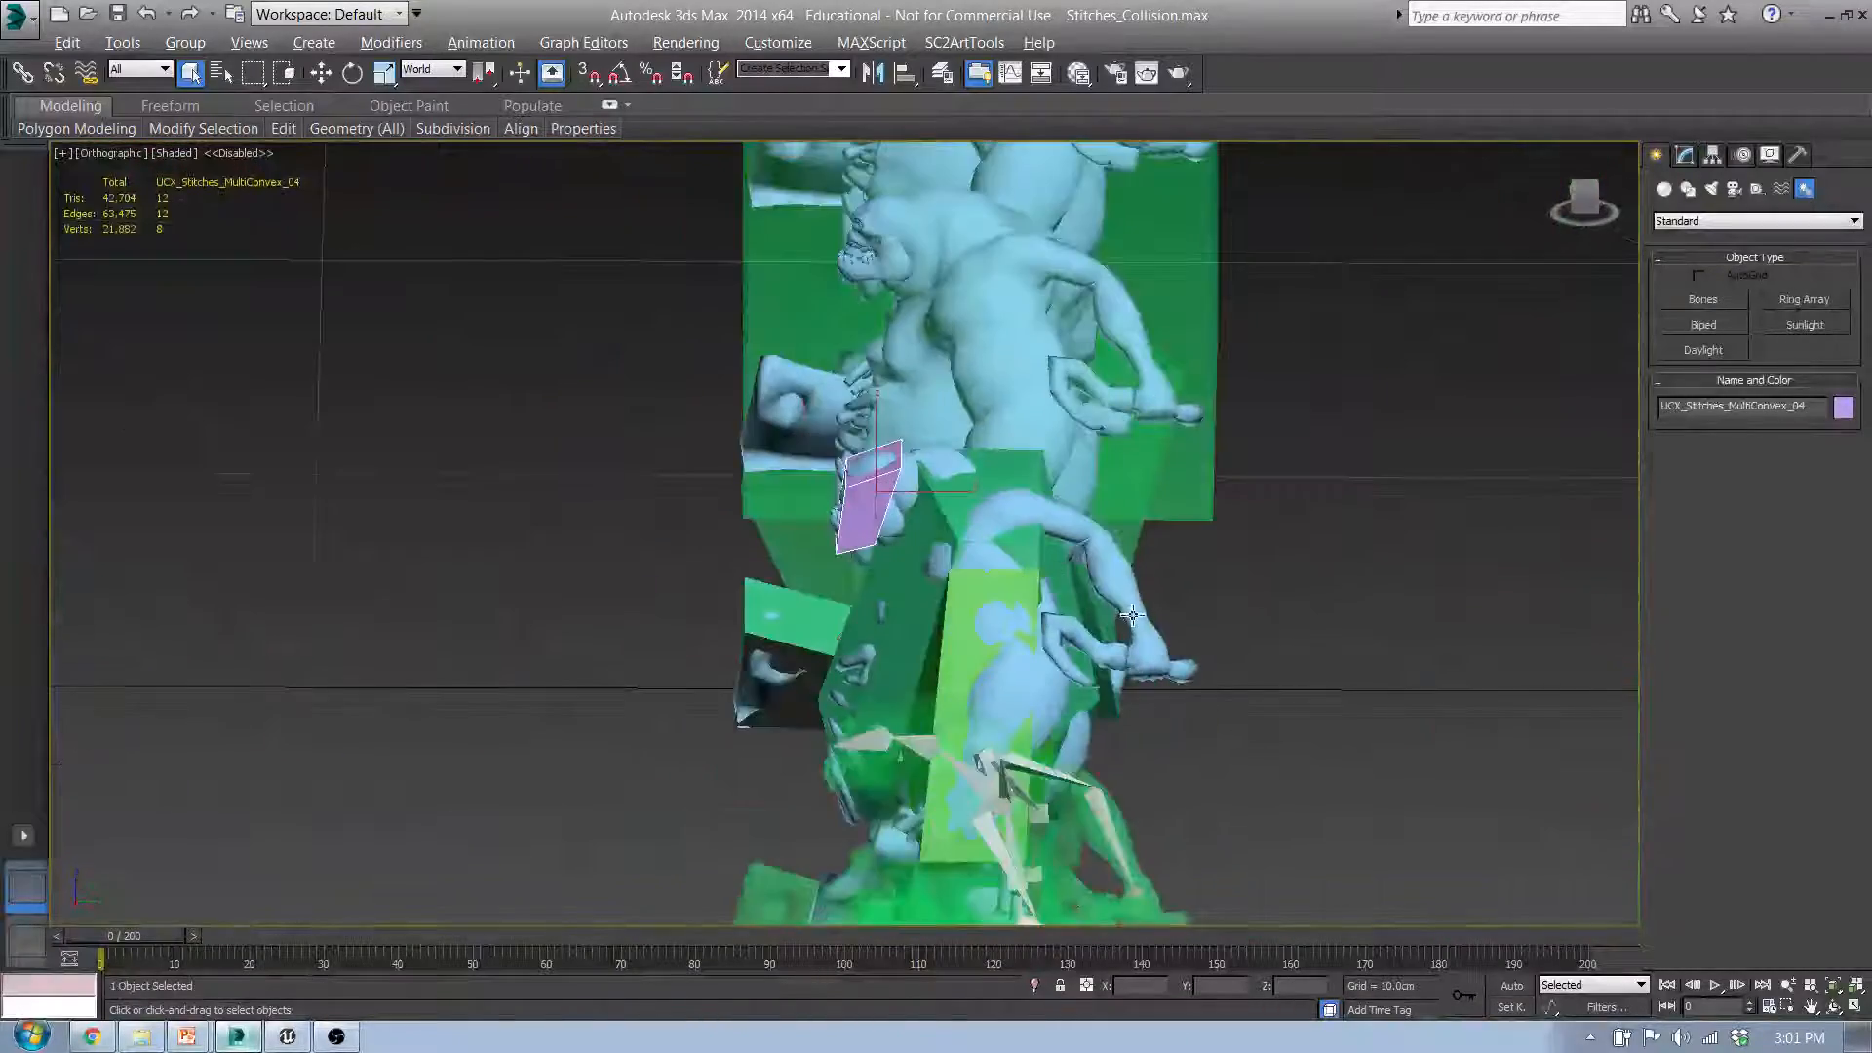
pyautogui.scroll(4, 1125, 609)
pyautogui.keyDown('alt'); pyautogui.moveTo(1125, 653); pyautogui.dragTo(1214, 535, button='middle'); pyautogui.keyUp('alt')
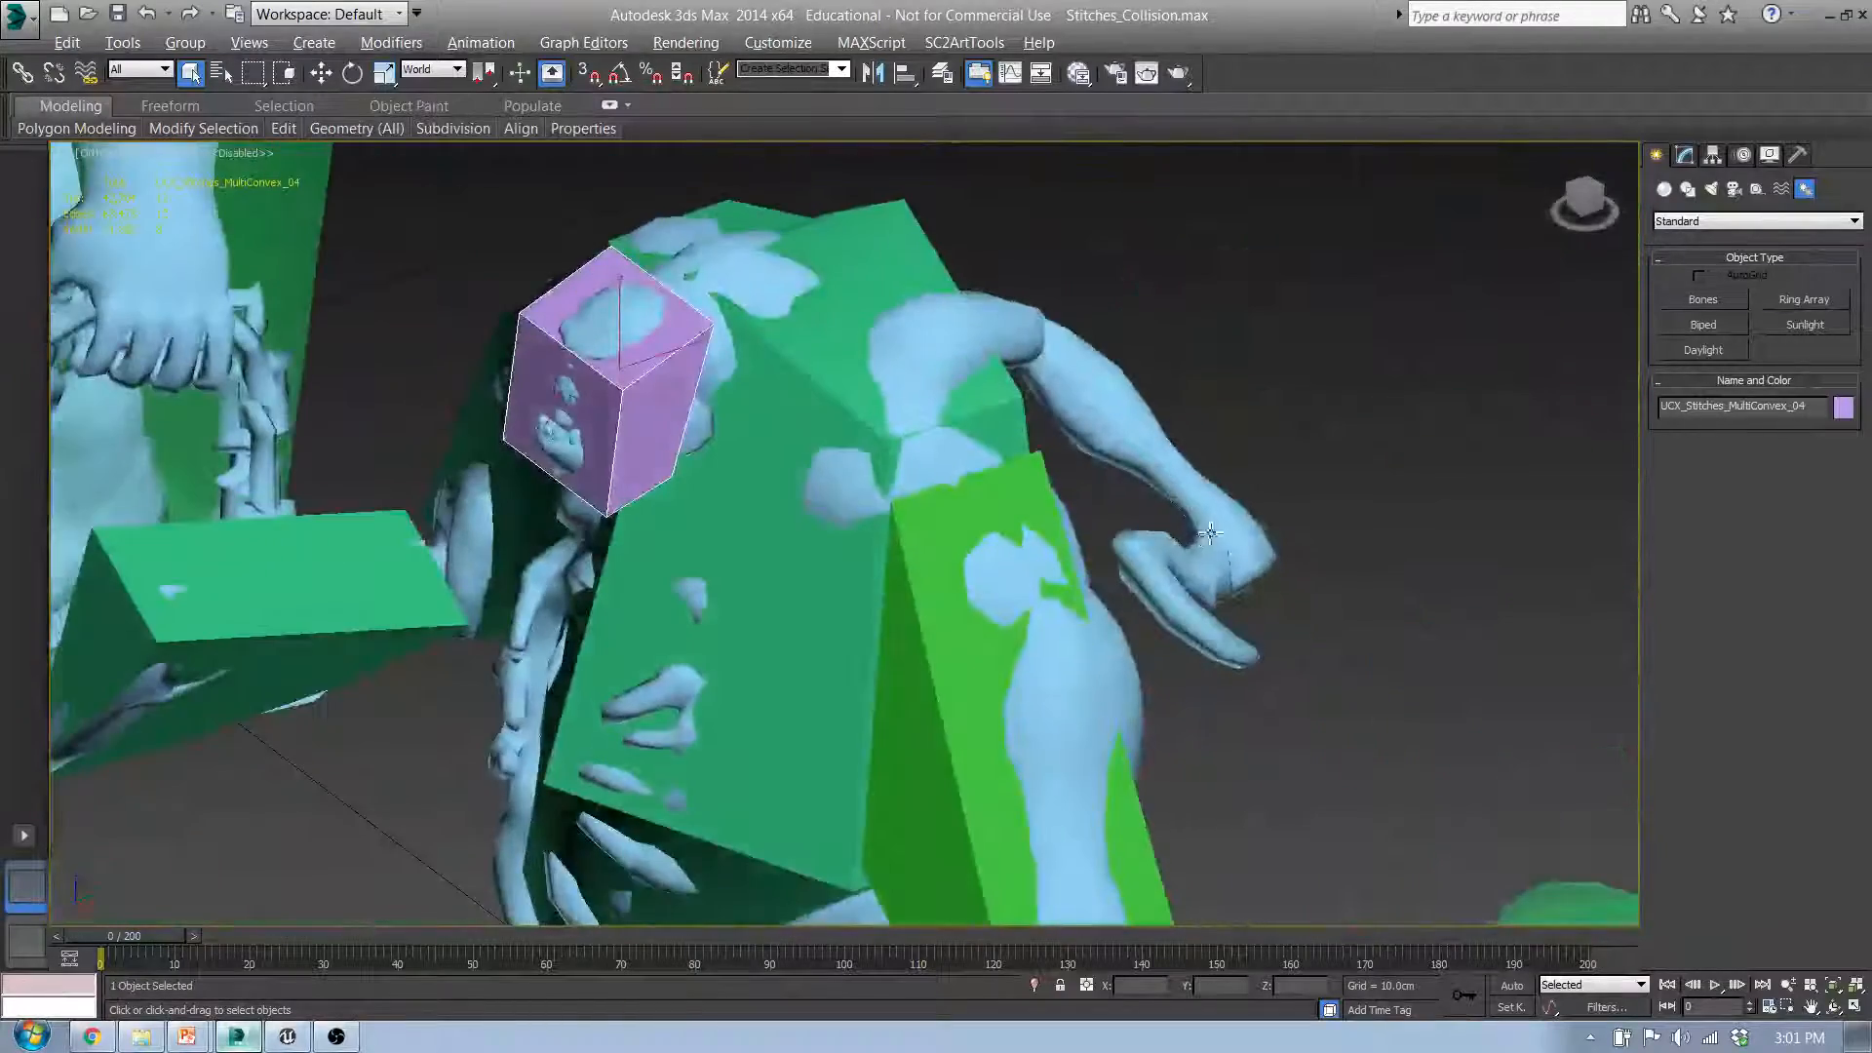
pyautogui.scroll(-4, 1092, 531)
pyautogui.moveTo(1018, 542); pyautogui.dragTo(1056, 590, button='middle')
pyautogui.moveTo(1228, 590); pyautogui.dragTo(807, 575, button='middle')
# Step: Select the multi-convex Stitches mesh with all its hulls and start a full-scene FBX export that replaces Stitches_Multi.FBX
pyautogui.scroll(-4, 1002, 521)
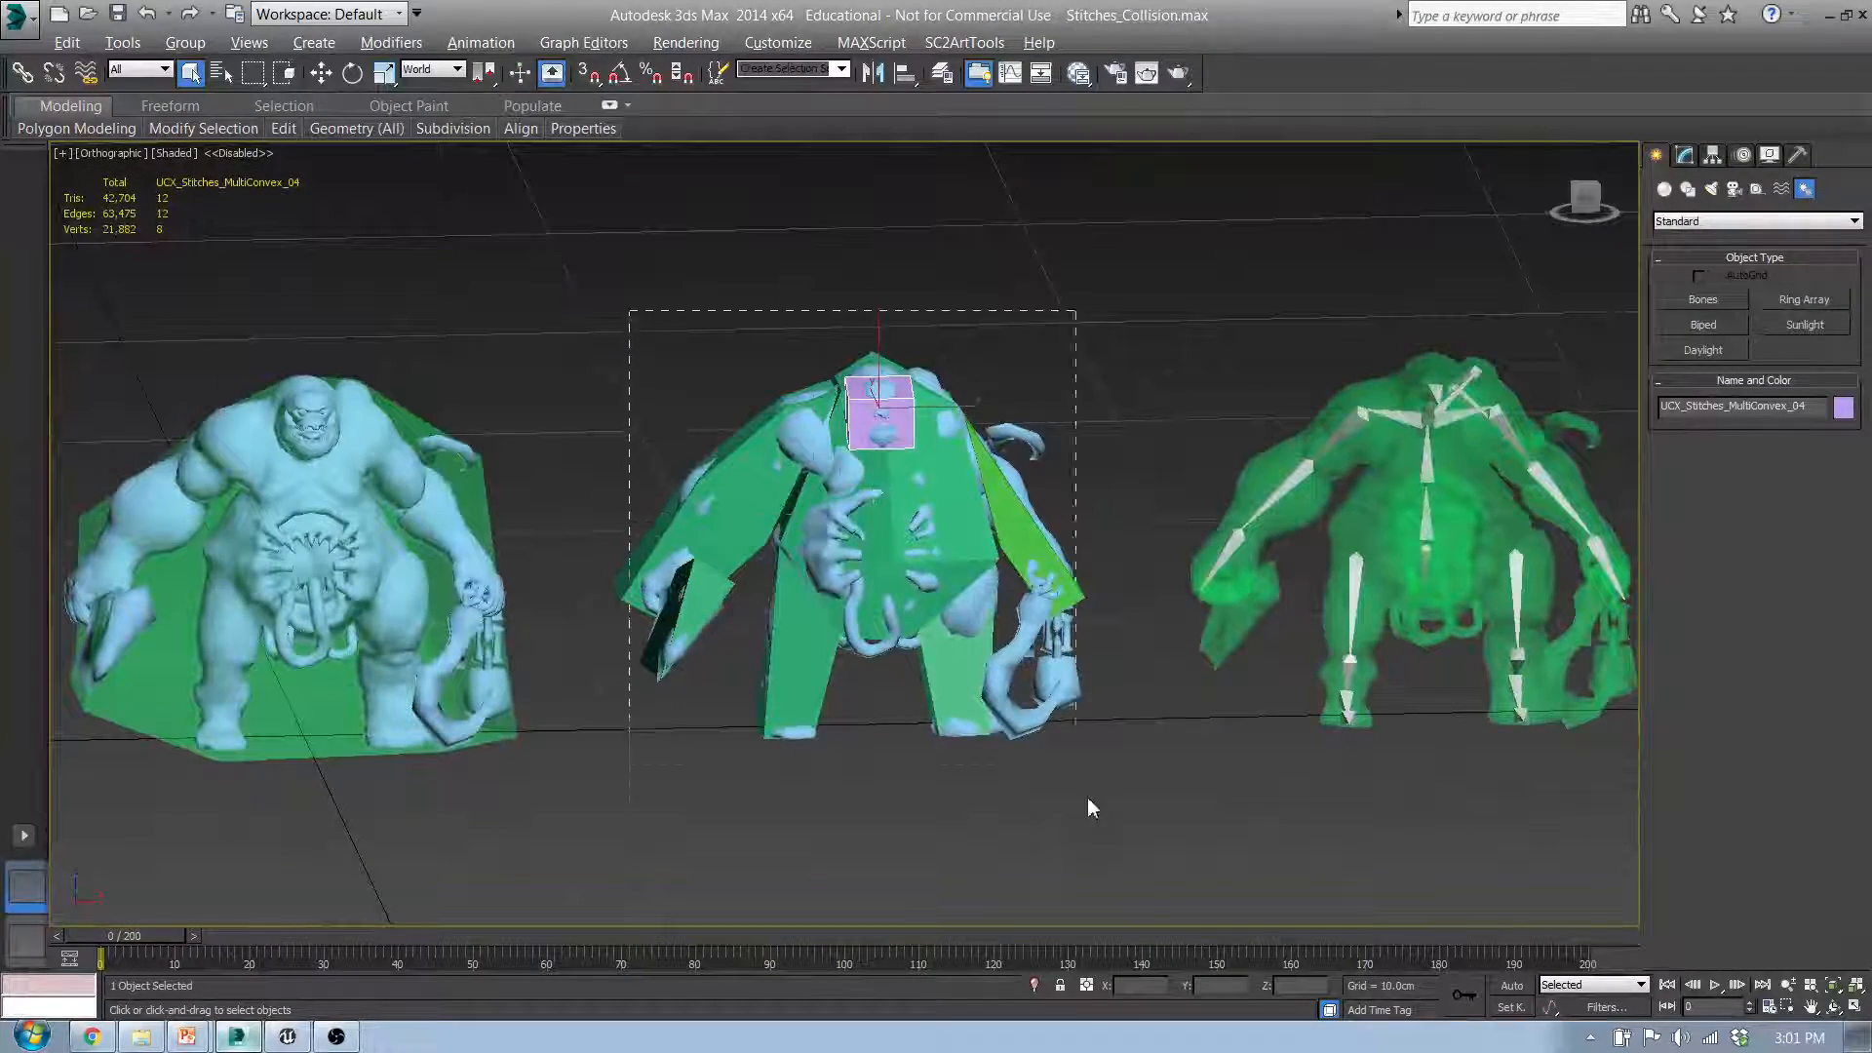
pyautogui.moveTo(1088, 799); pyautogui.dragTo(1112, 830)
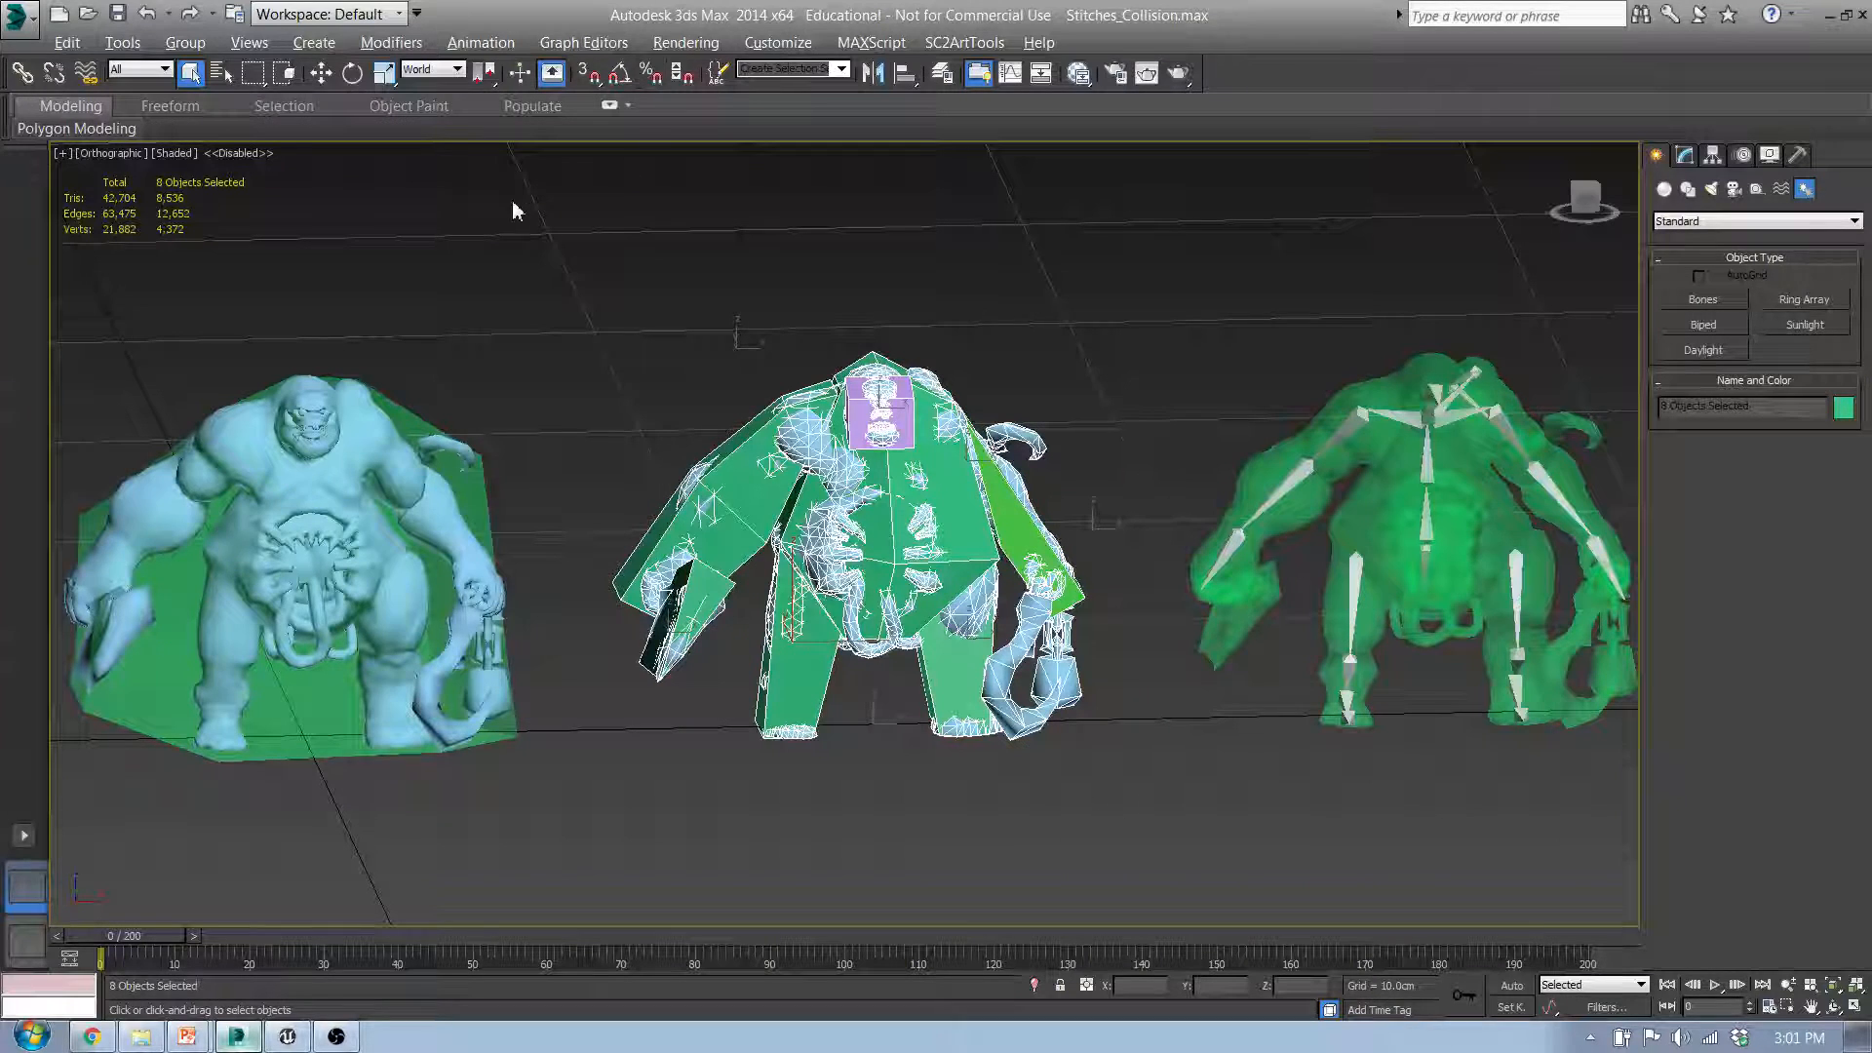
pyautogui.click(17, 15)
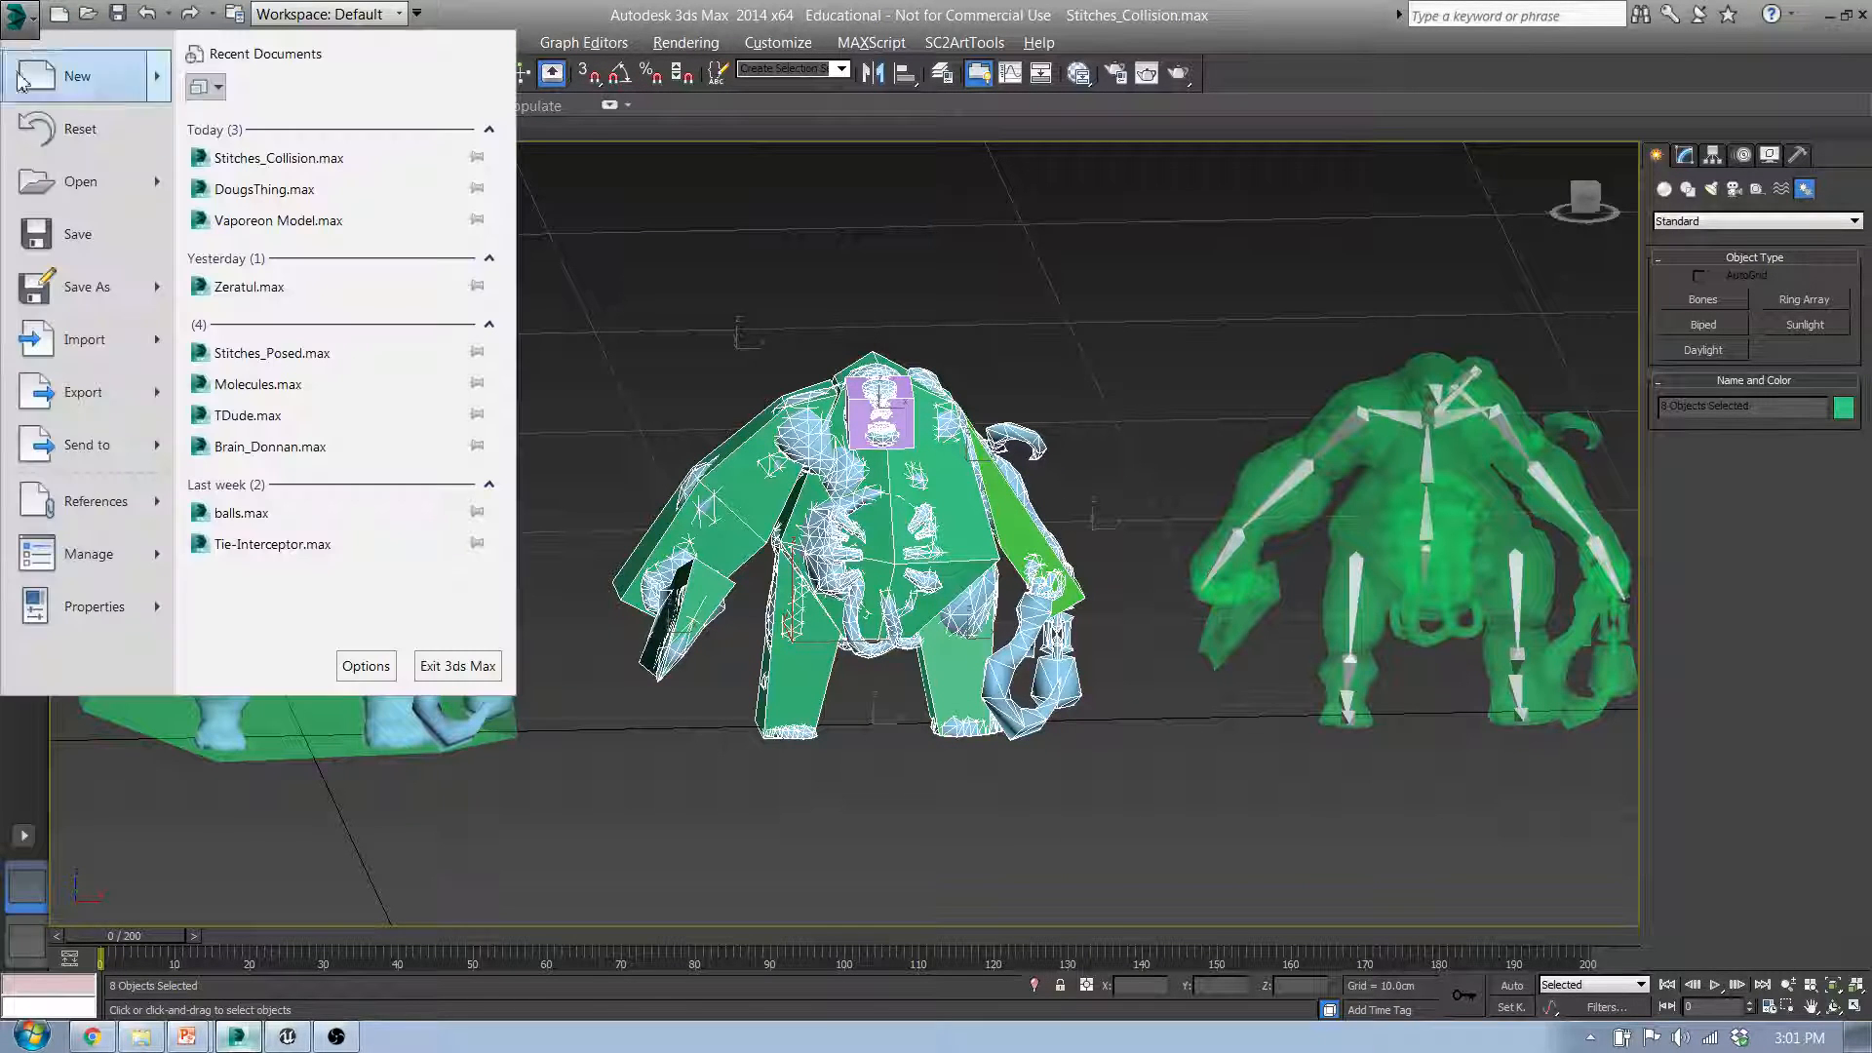
pyautogui.click(75, 400)
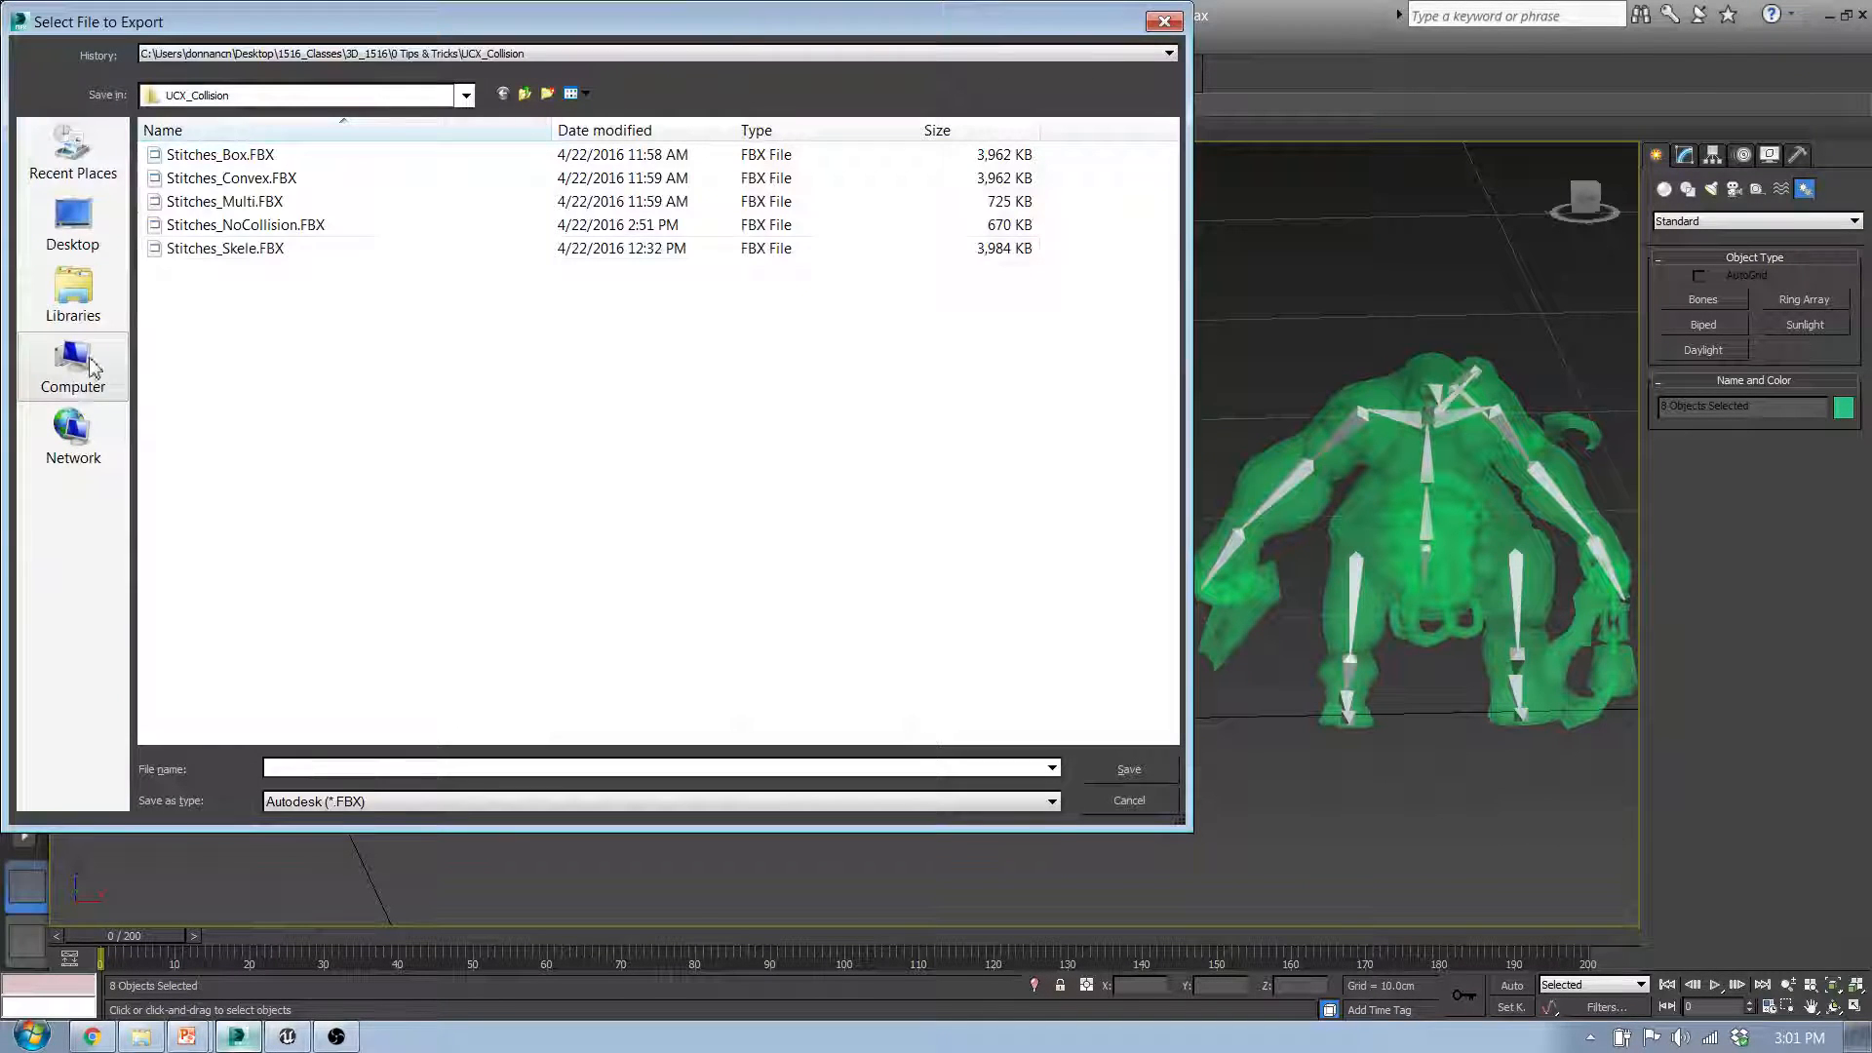
pyautogui.click(273, 200)
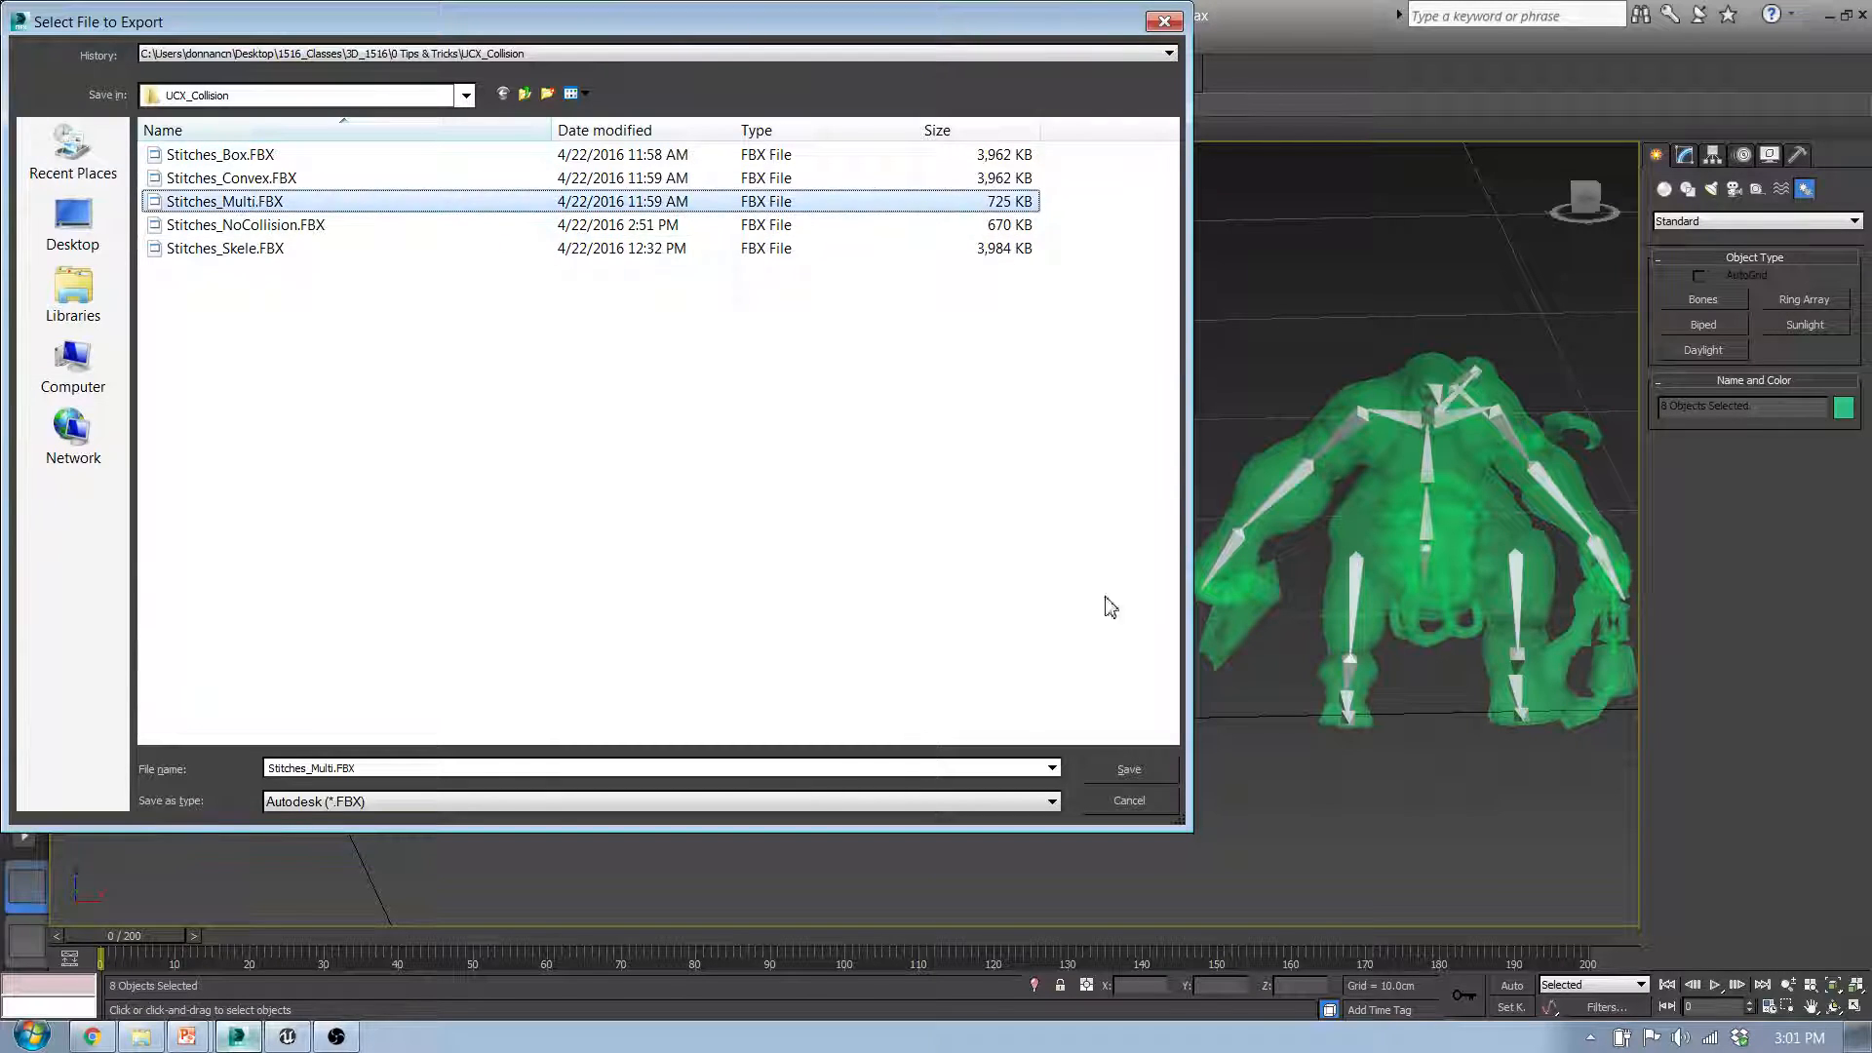
pyautogui.click(1156, 776)
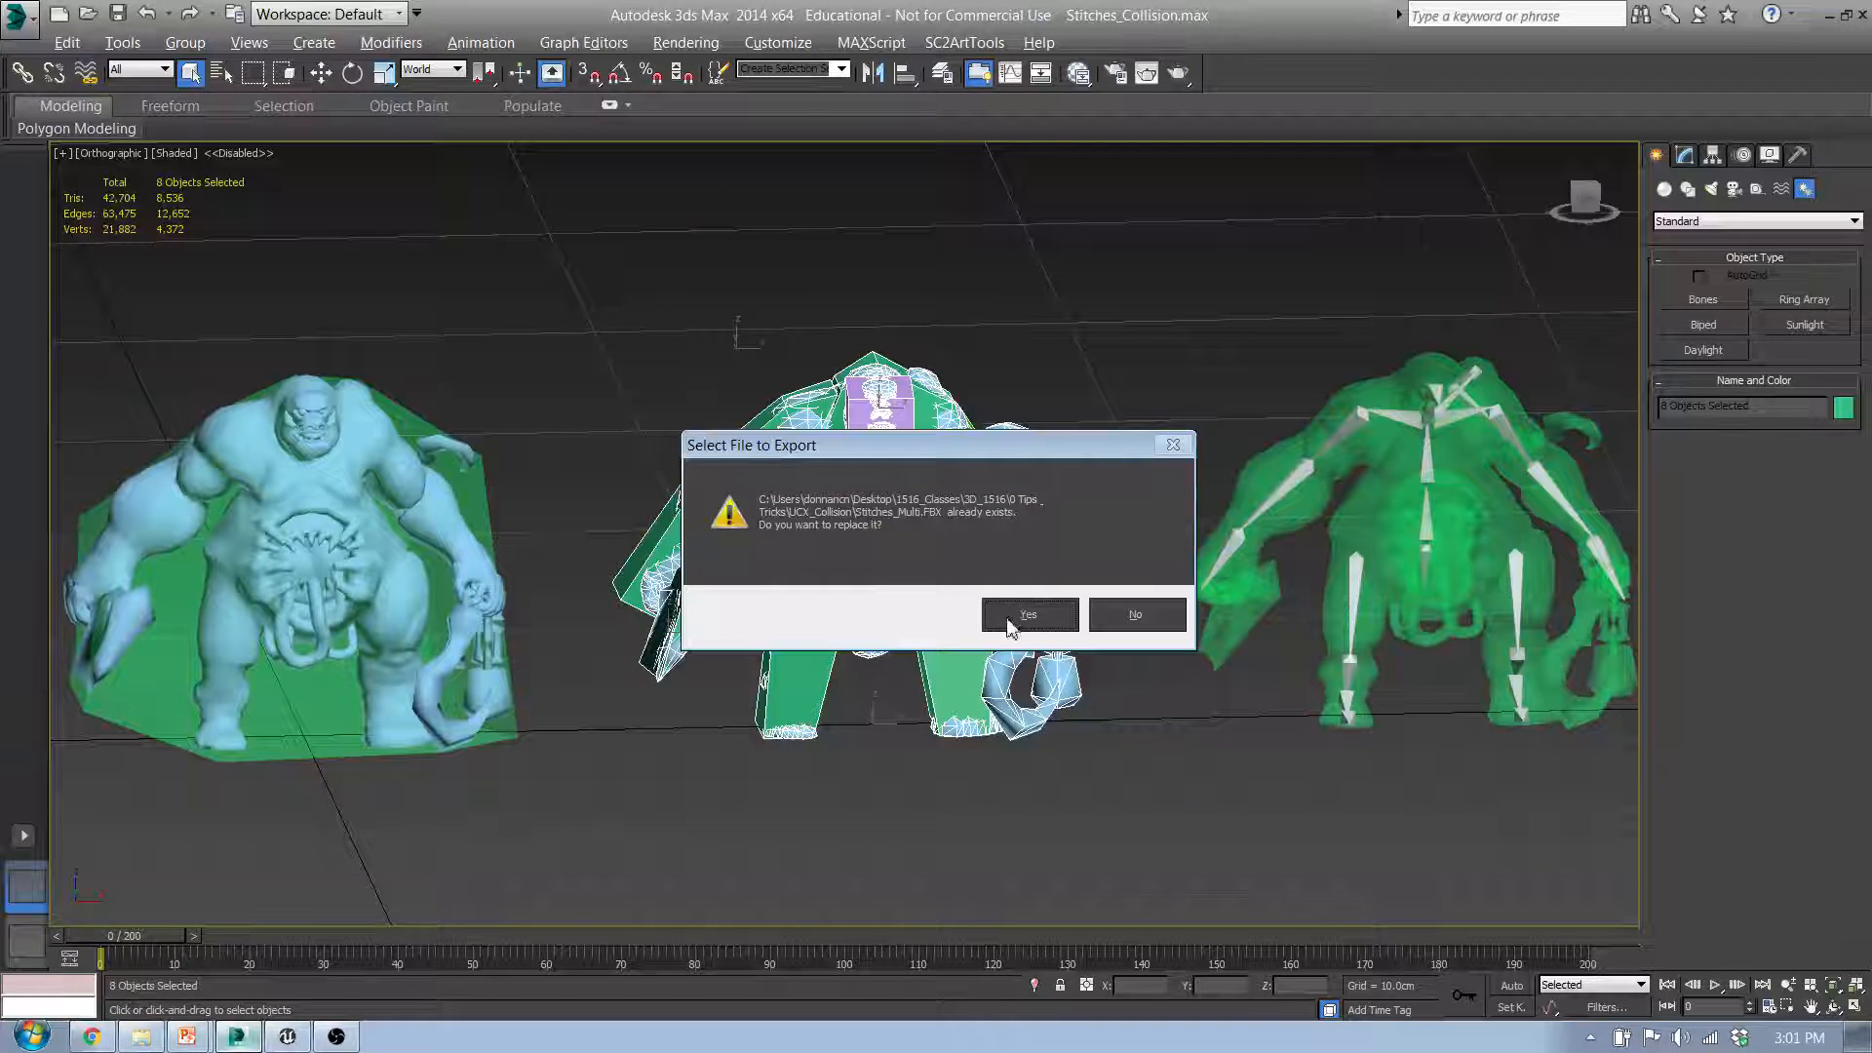
pyautogui.click(1009, 619)
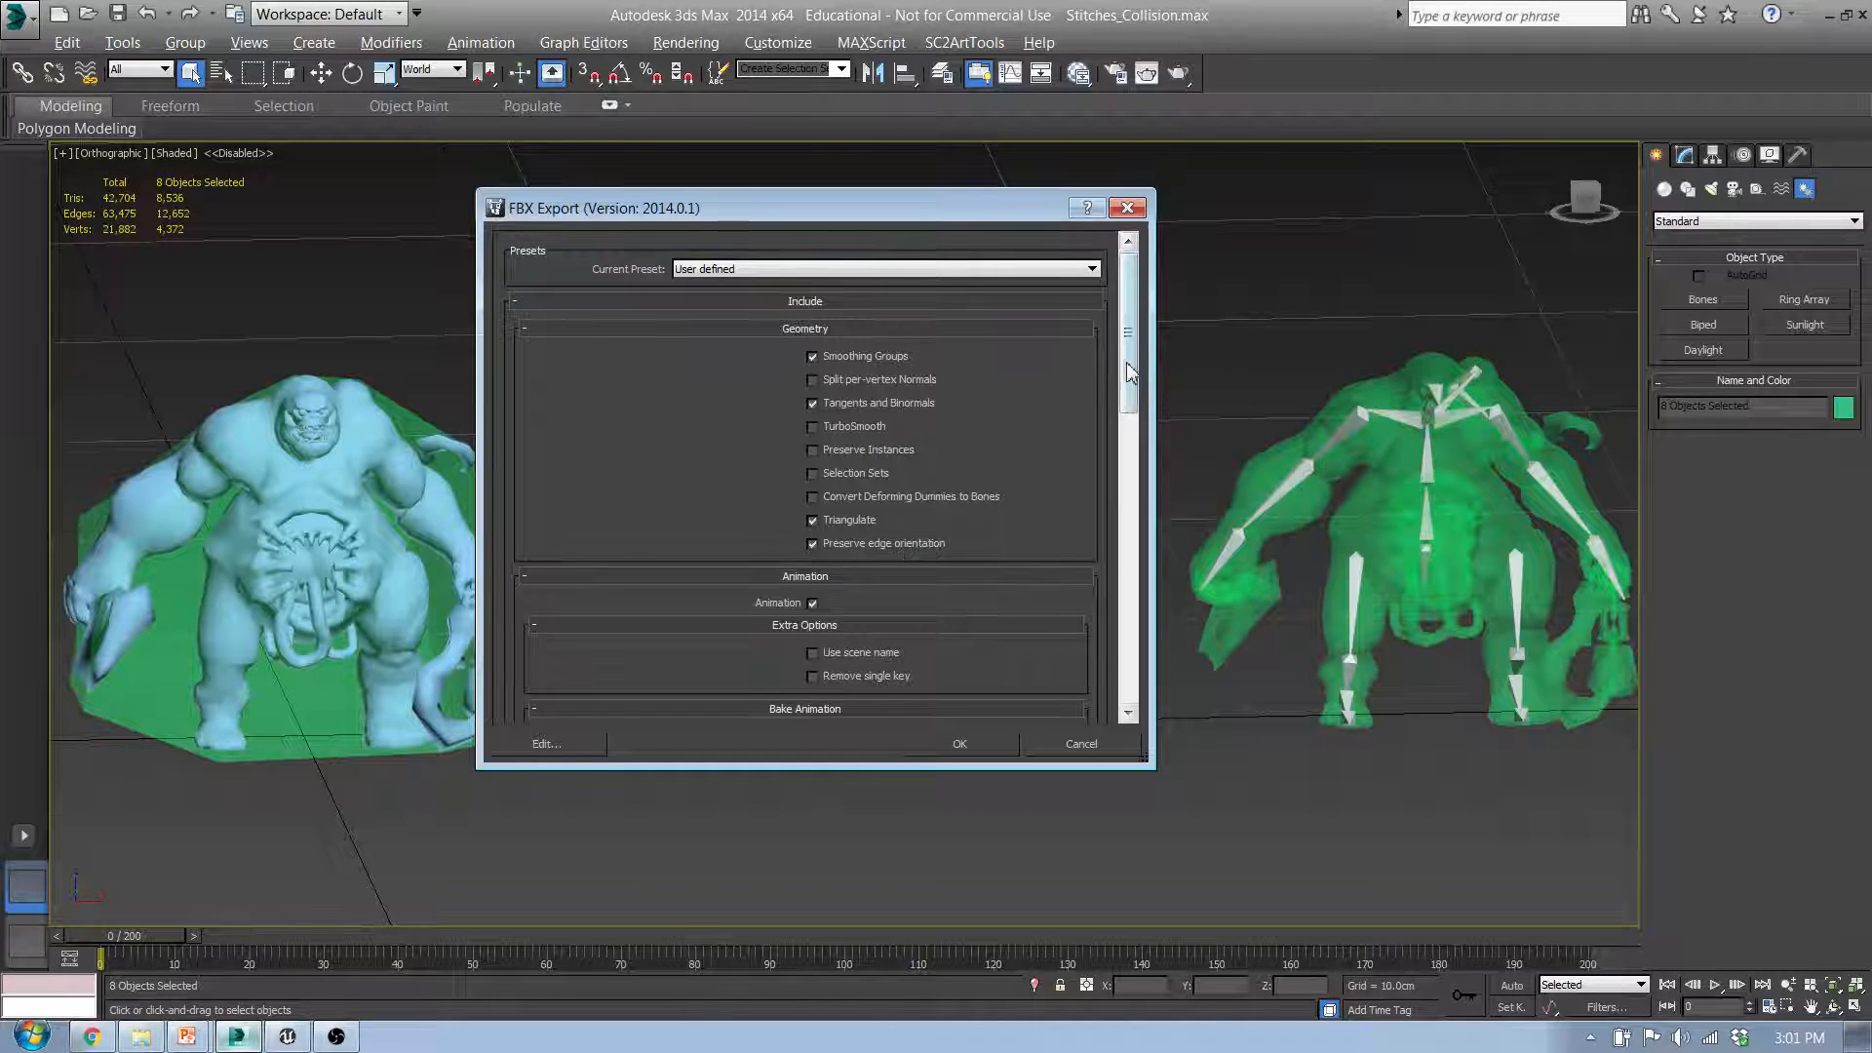
# Step: Apply the Unreal 4 preset to the FBX export, review the remaining options and run the export
pyautogui.click(953, 268)
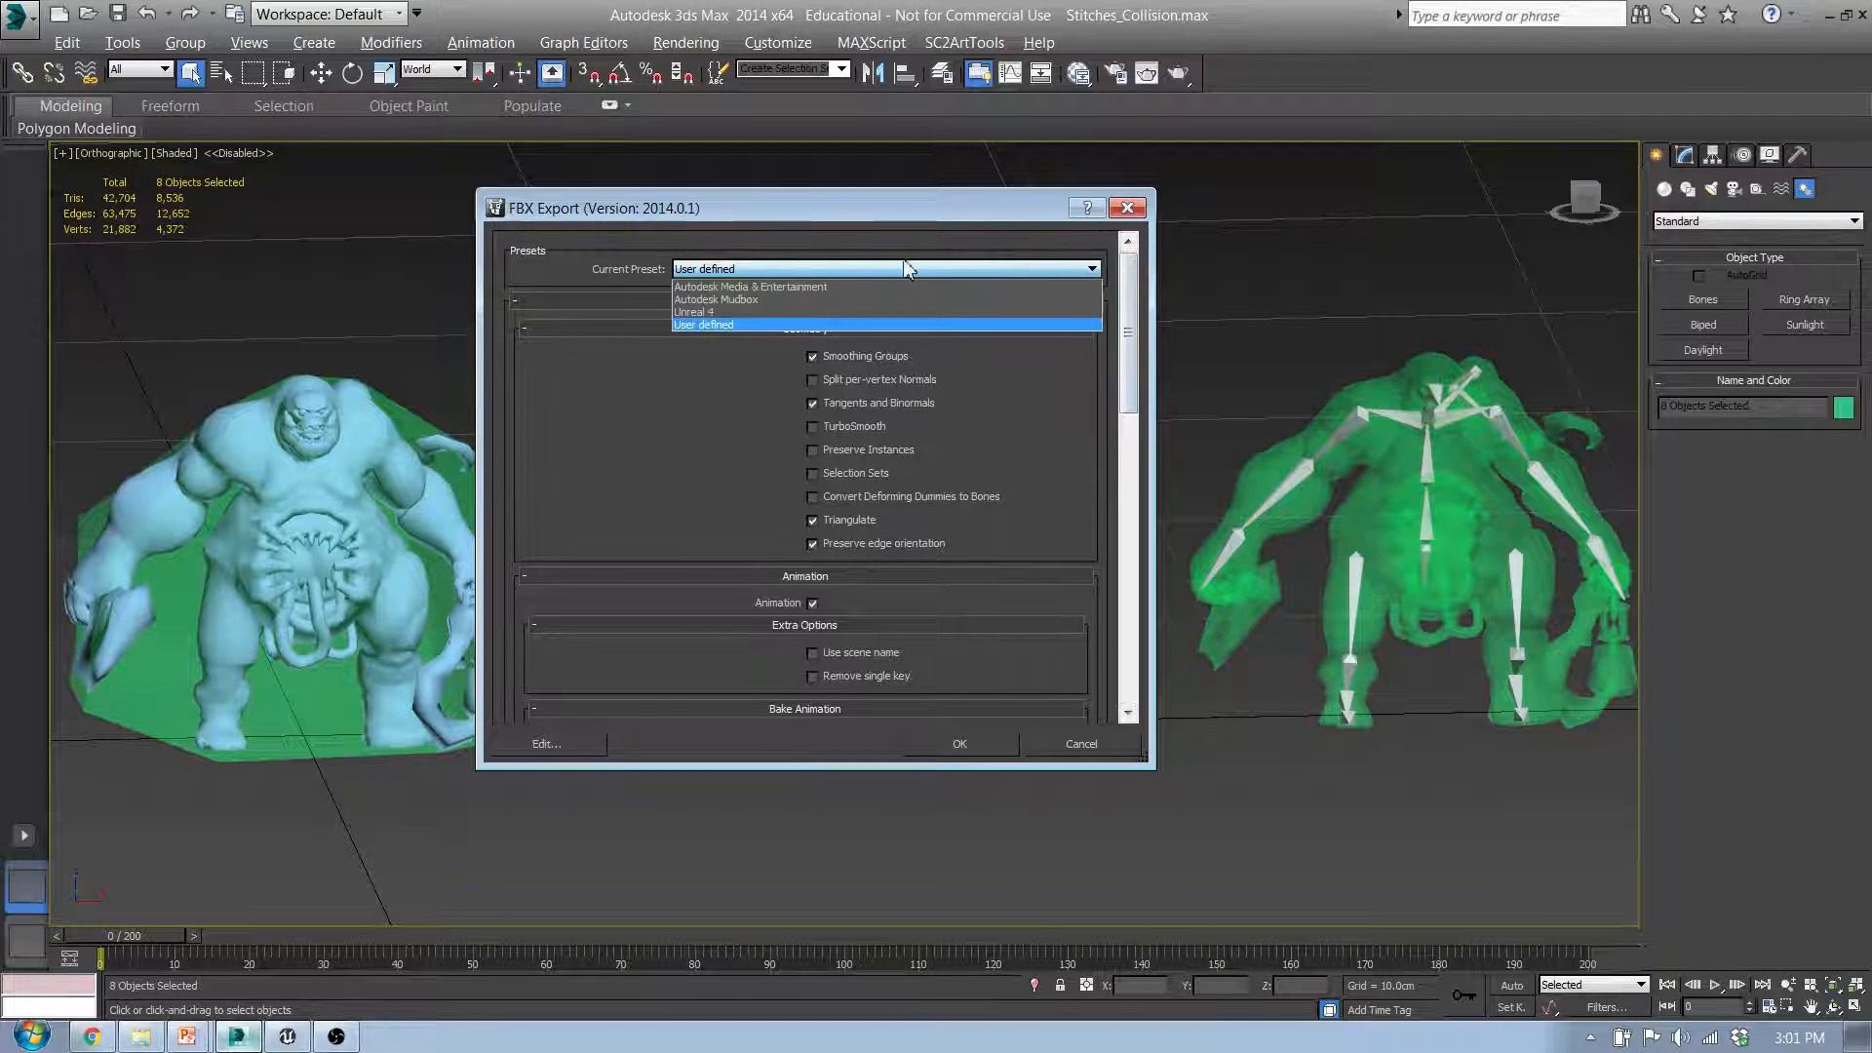
pyautogui.click(692, 312)
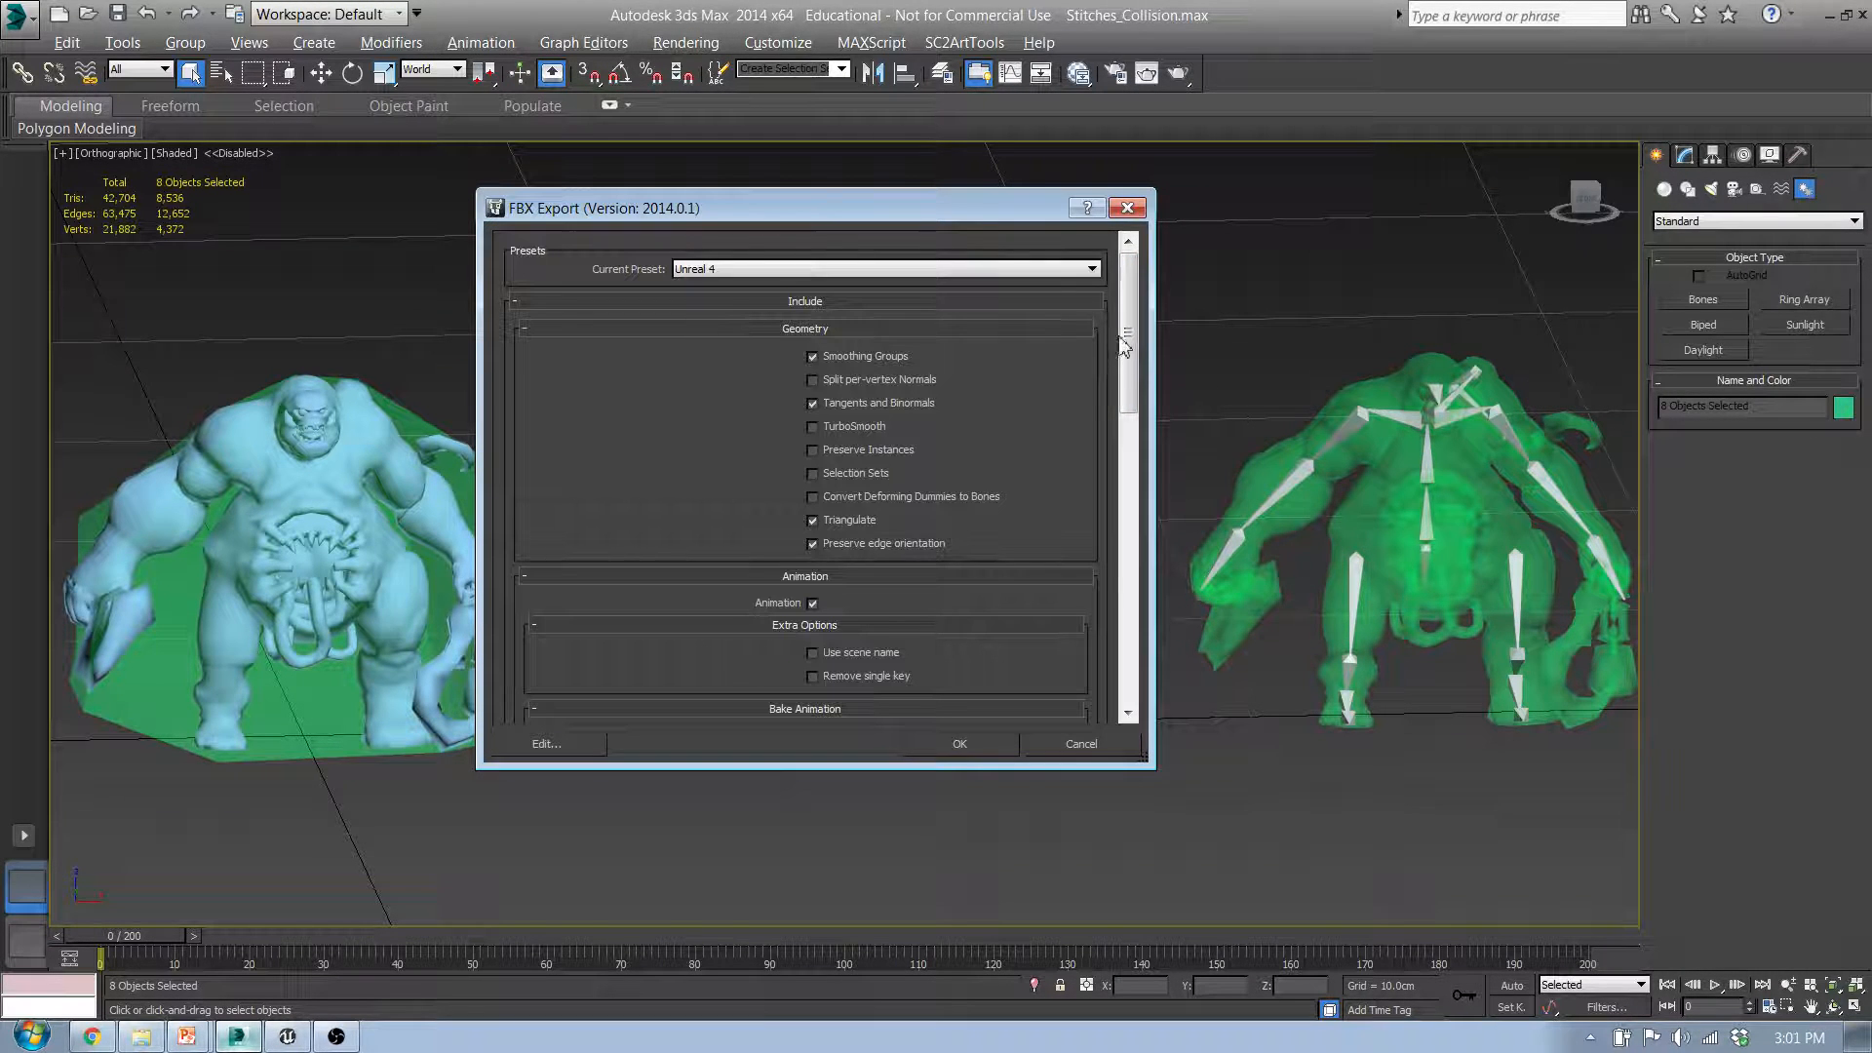
pyautogui.moveTo(1125, 341); pyautogui.dragTo(1126, 628)
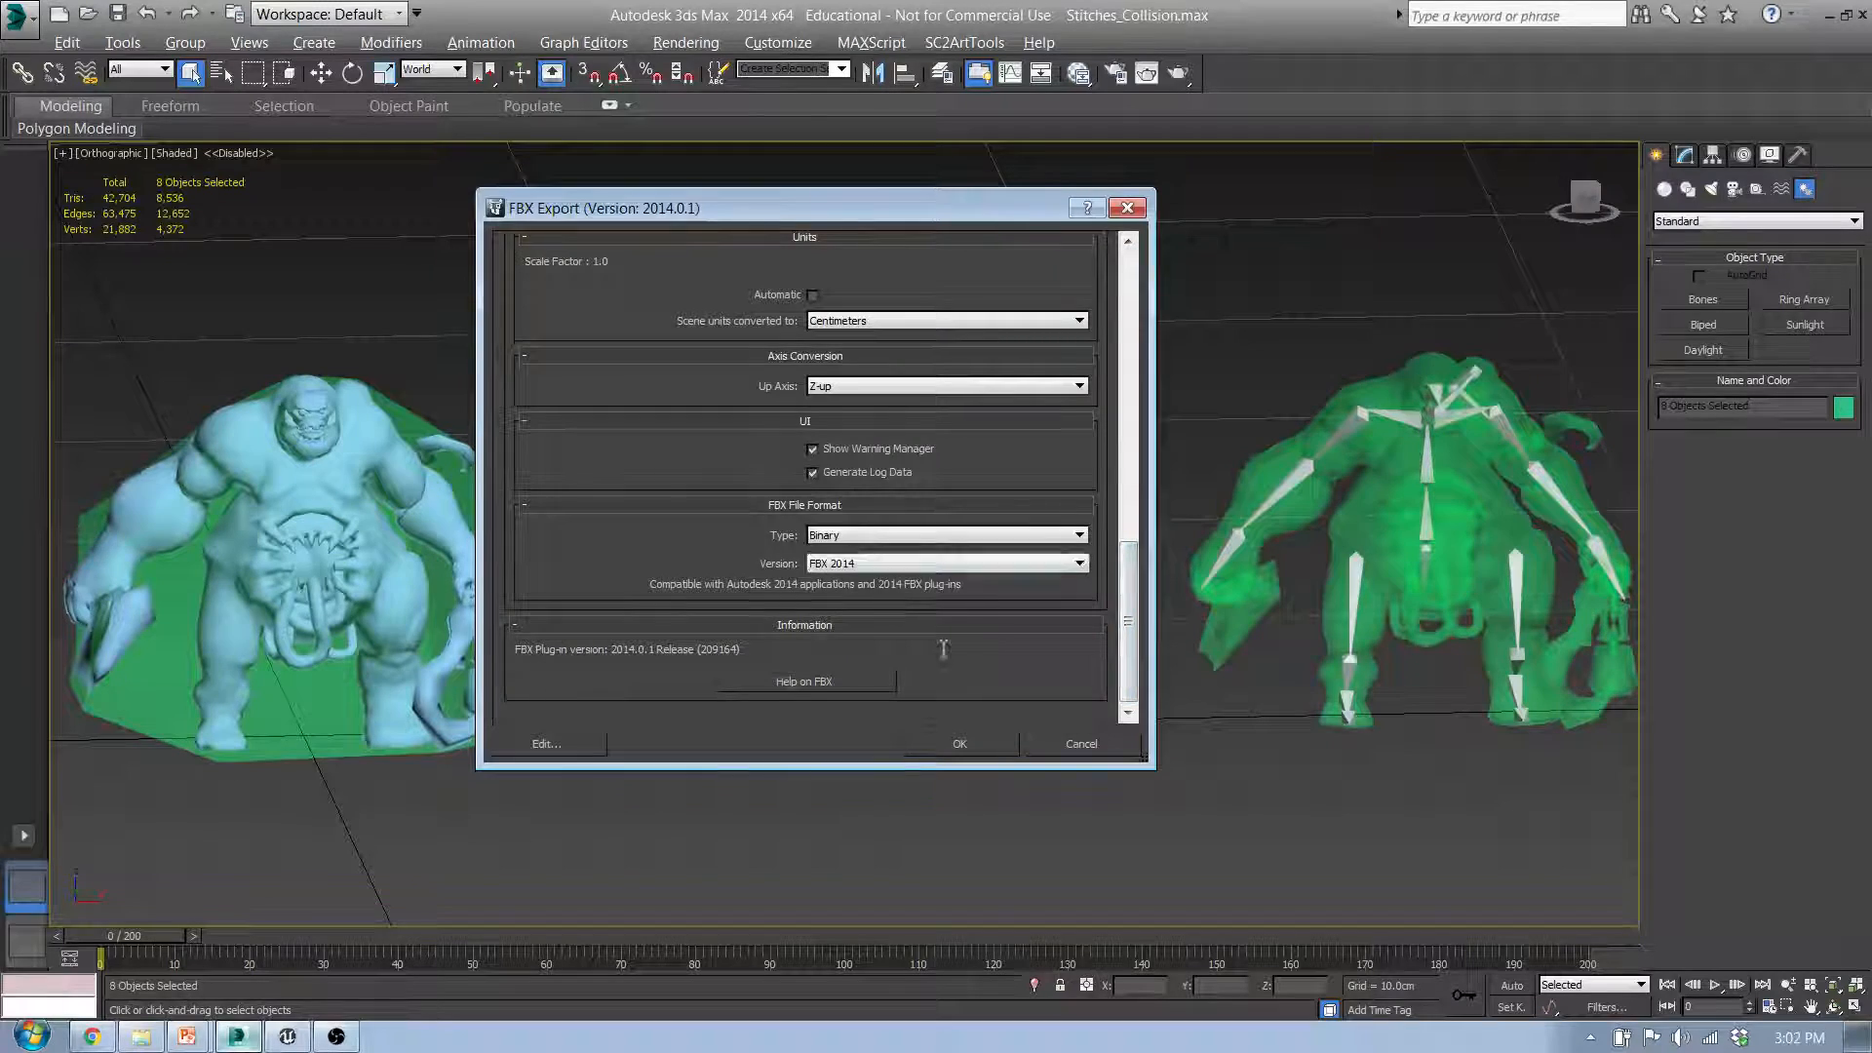
pyautogui.click(959, 743)
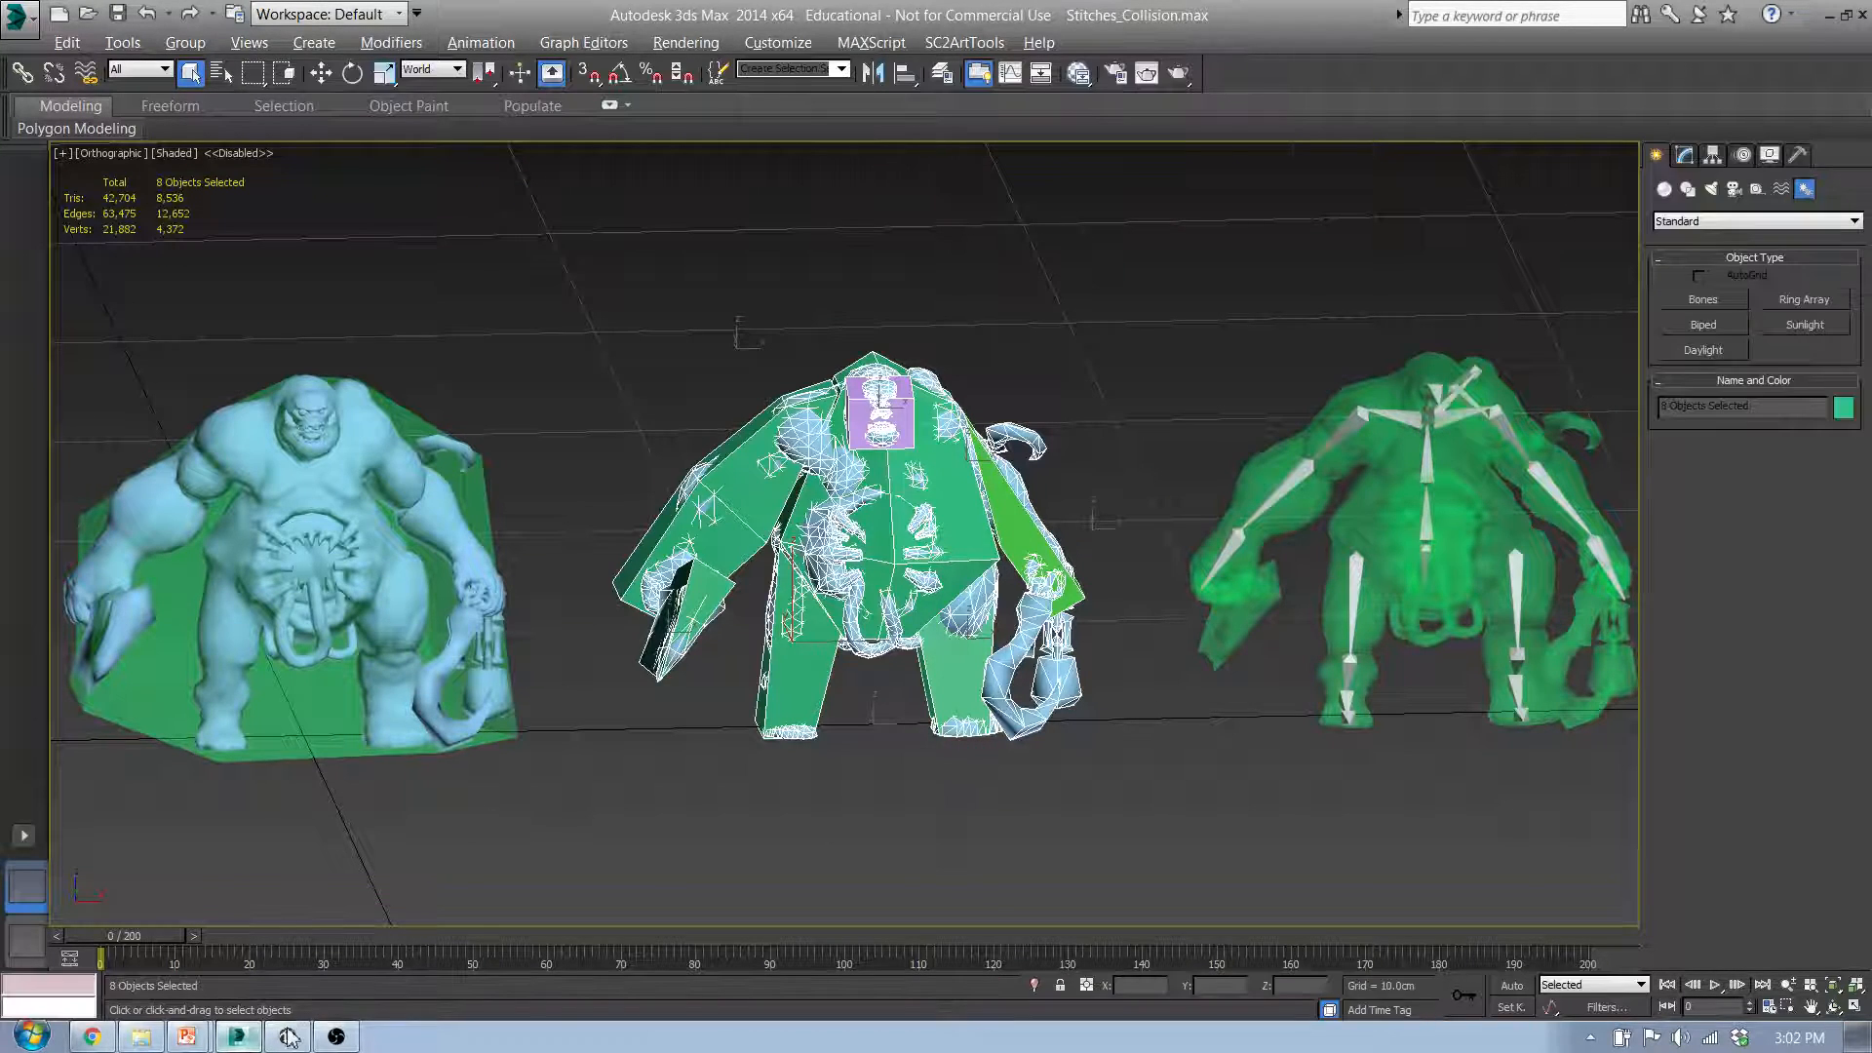
# Step: Try to import Stitches_Multi.FBX from the UCX_Collision folder into Unreal Engine's FirstPersonBP content folder
pyautogui.click(288, 1037)
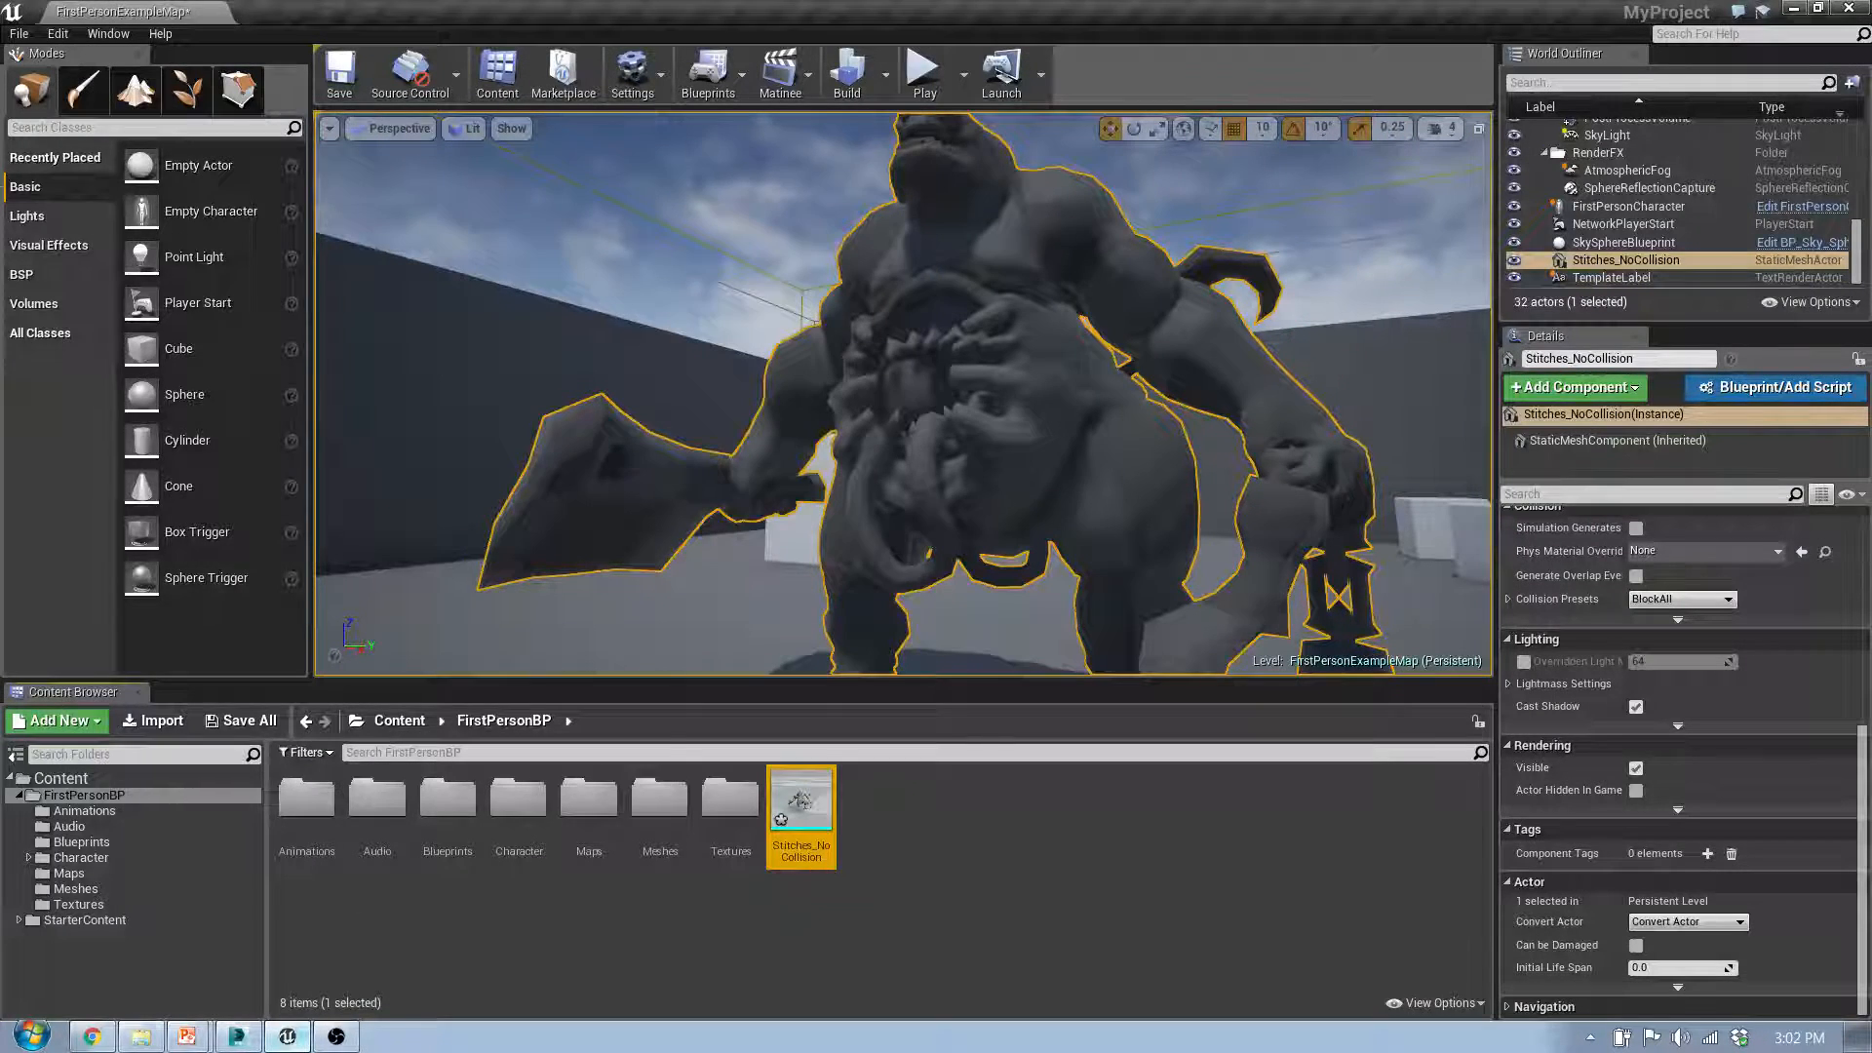
pyautogui.click(142, 1036)
pyautogui.click(276, 371)
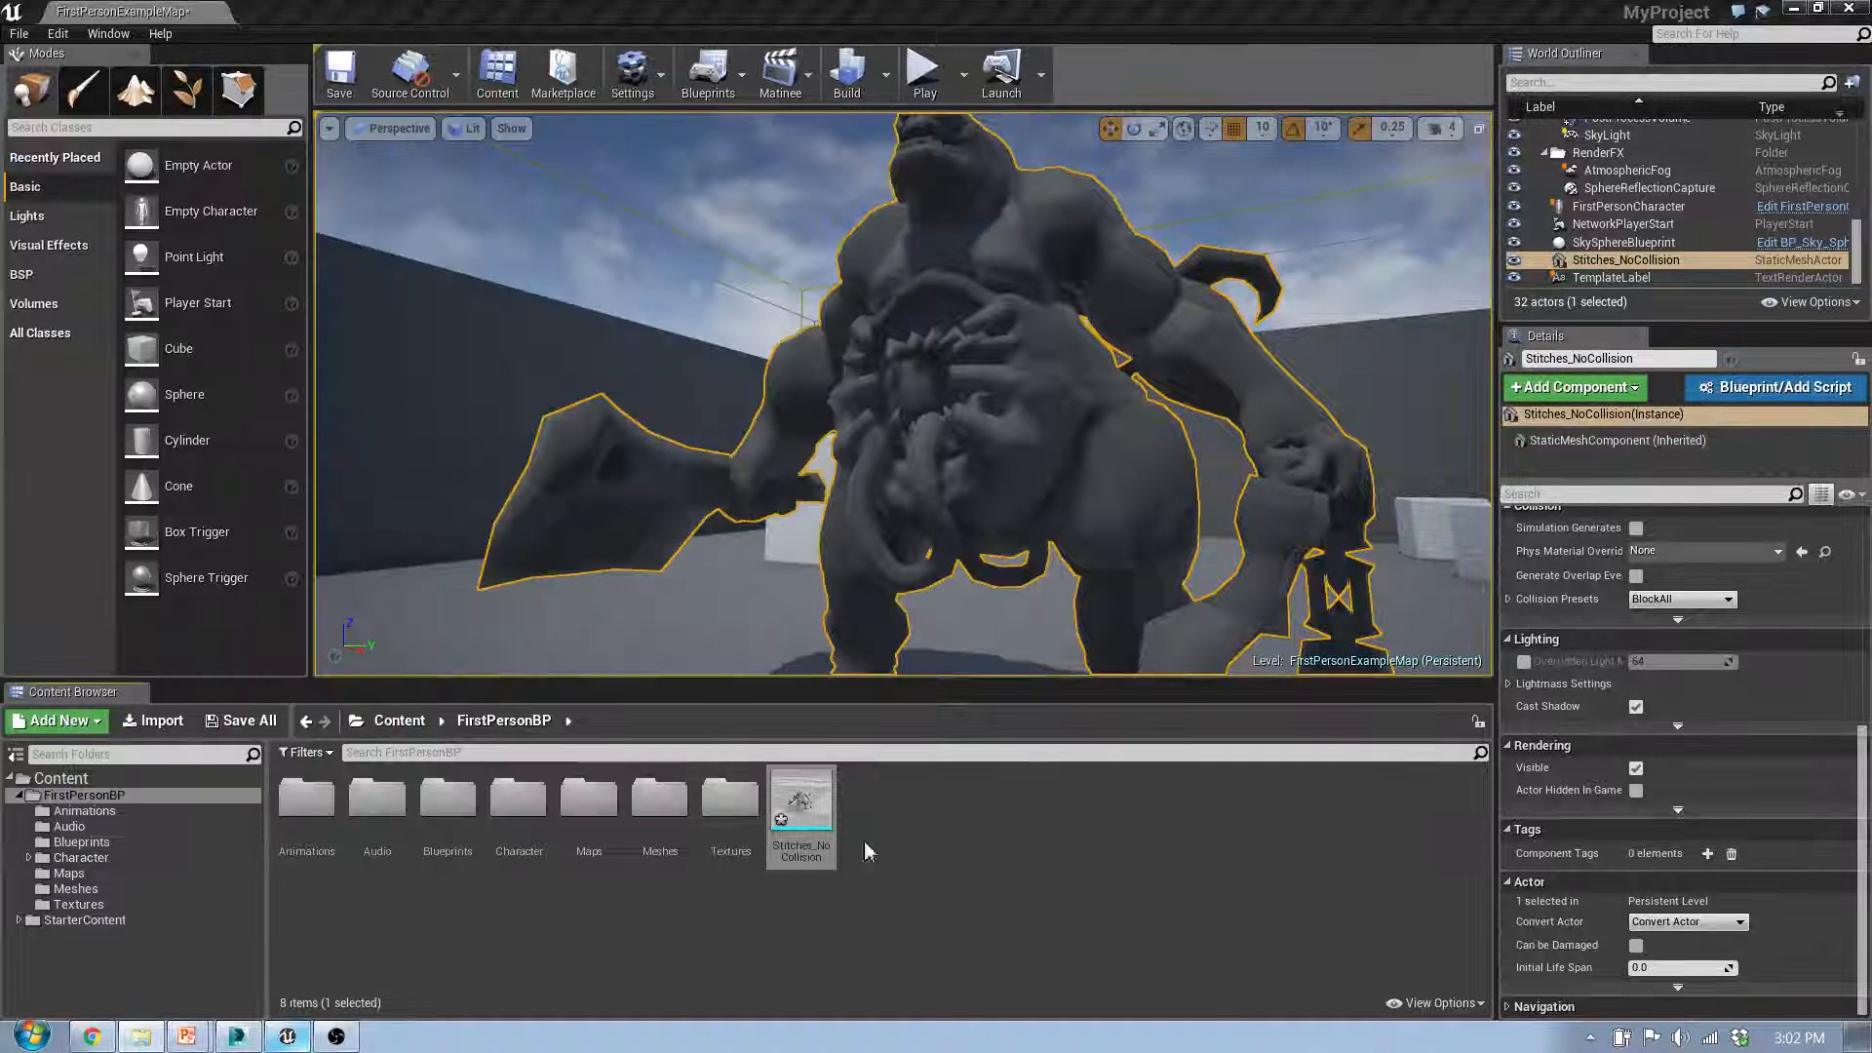
pyautogui.click(987, 895)
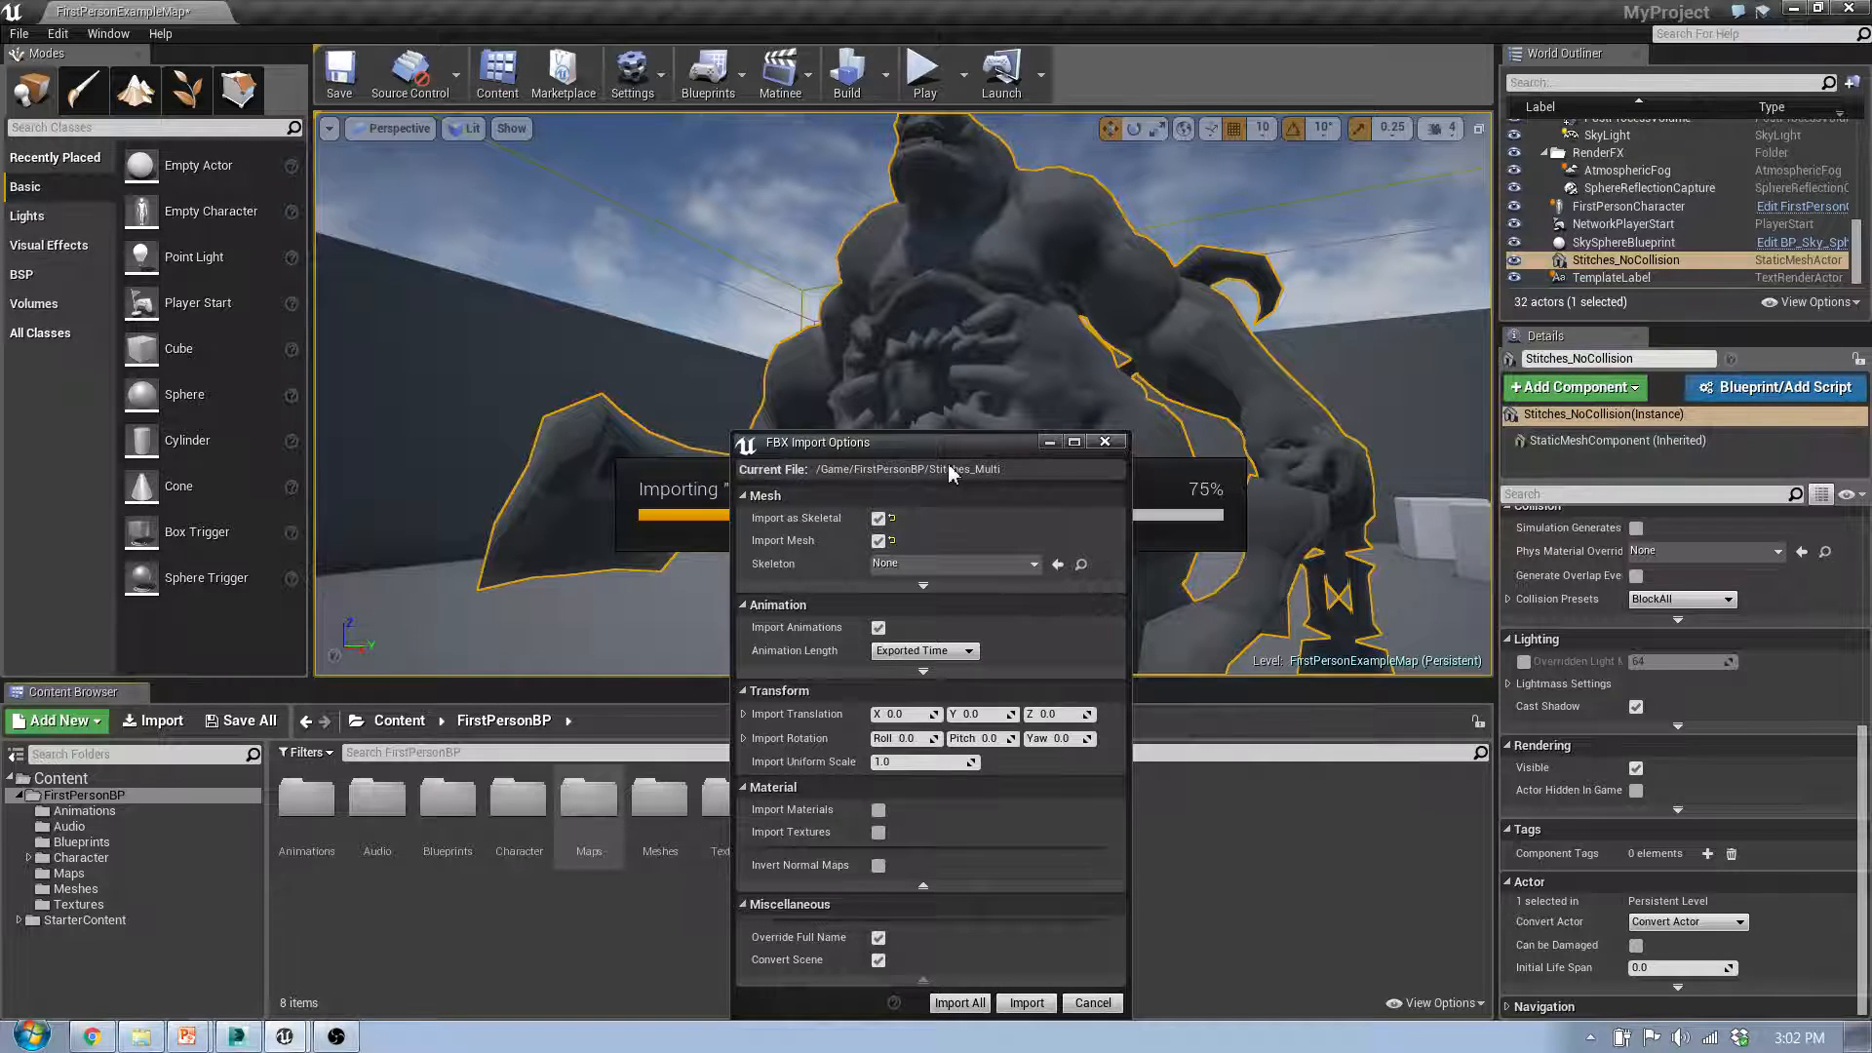
pyautogui.click(1105, 443)
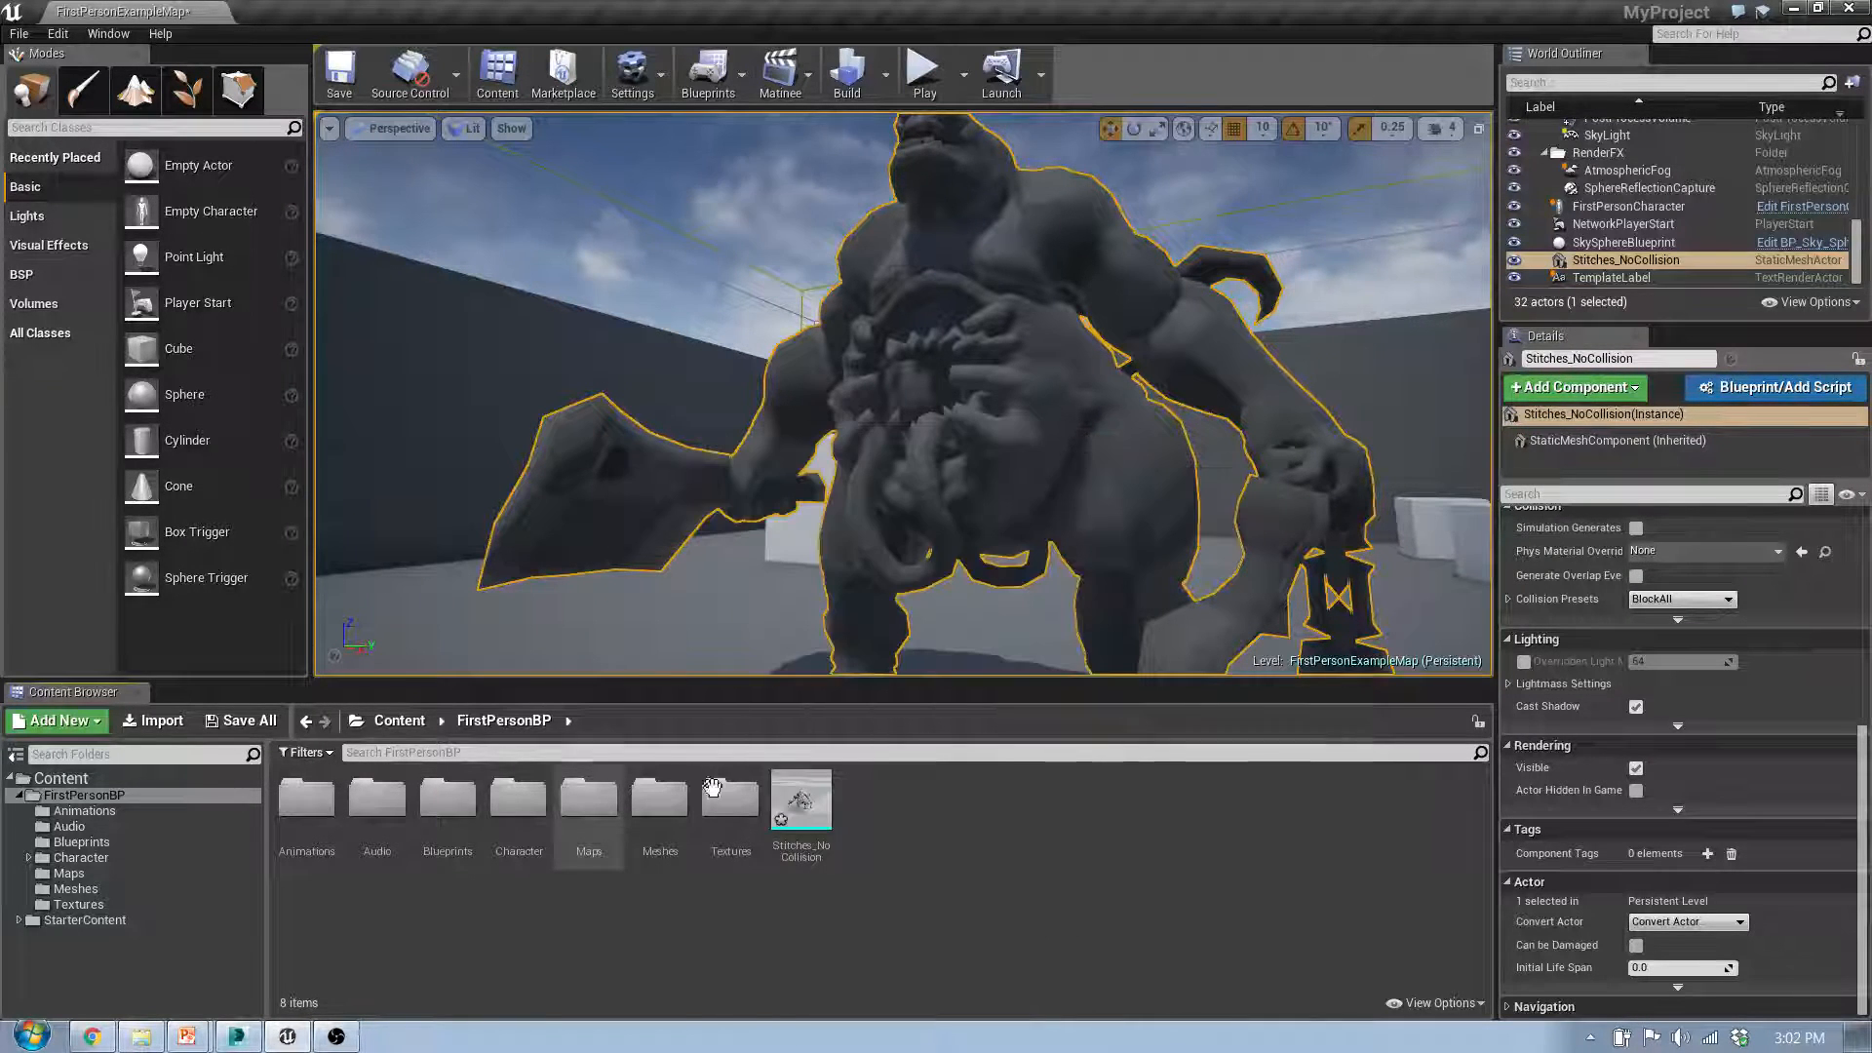
# Step: Switch back to 3ds Max and select the Stitches_MultiConvex render mesh together with its seven collision hulls
pyautogui.click(185, 1037)
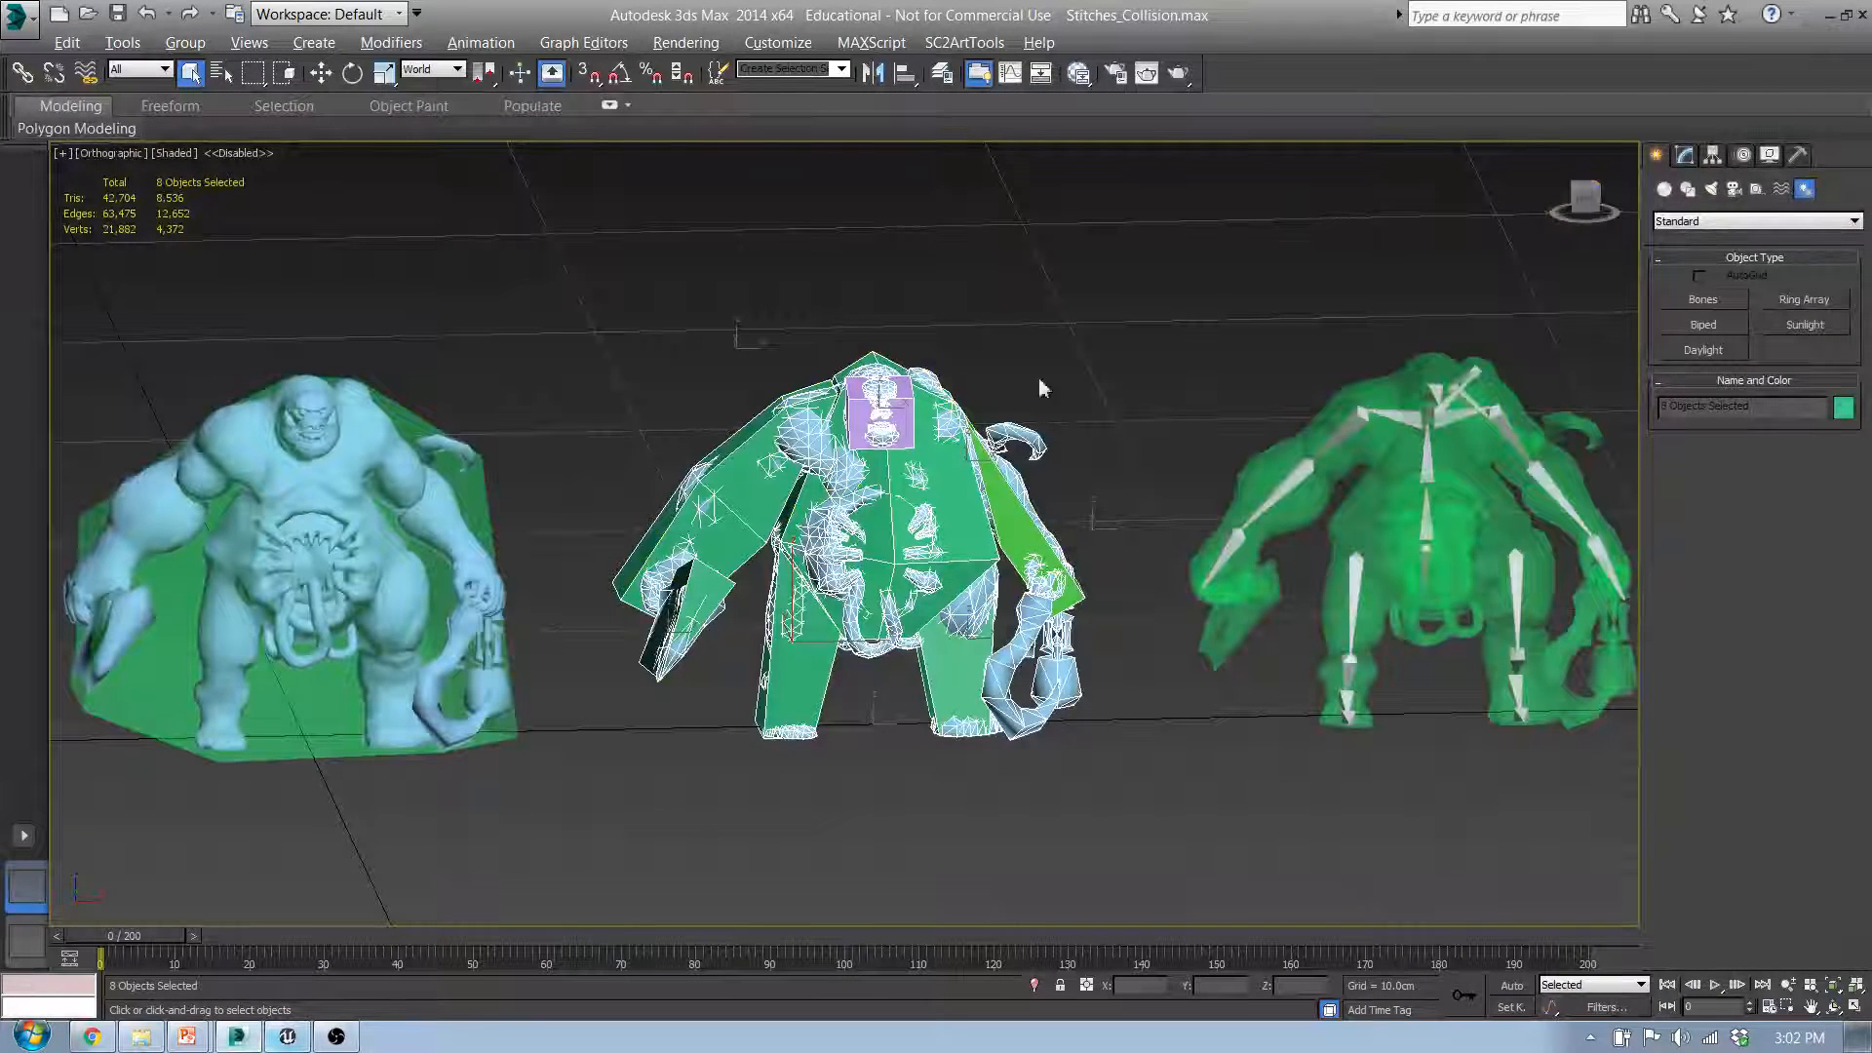
pyautogui.click(1099, 407)
pyautogui.click(804, 439)
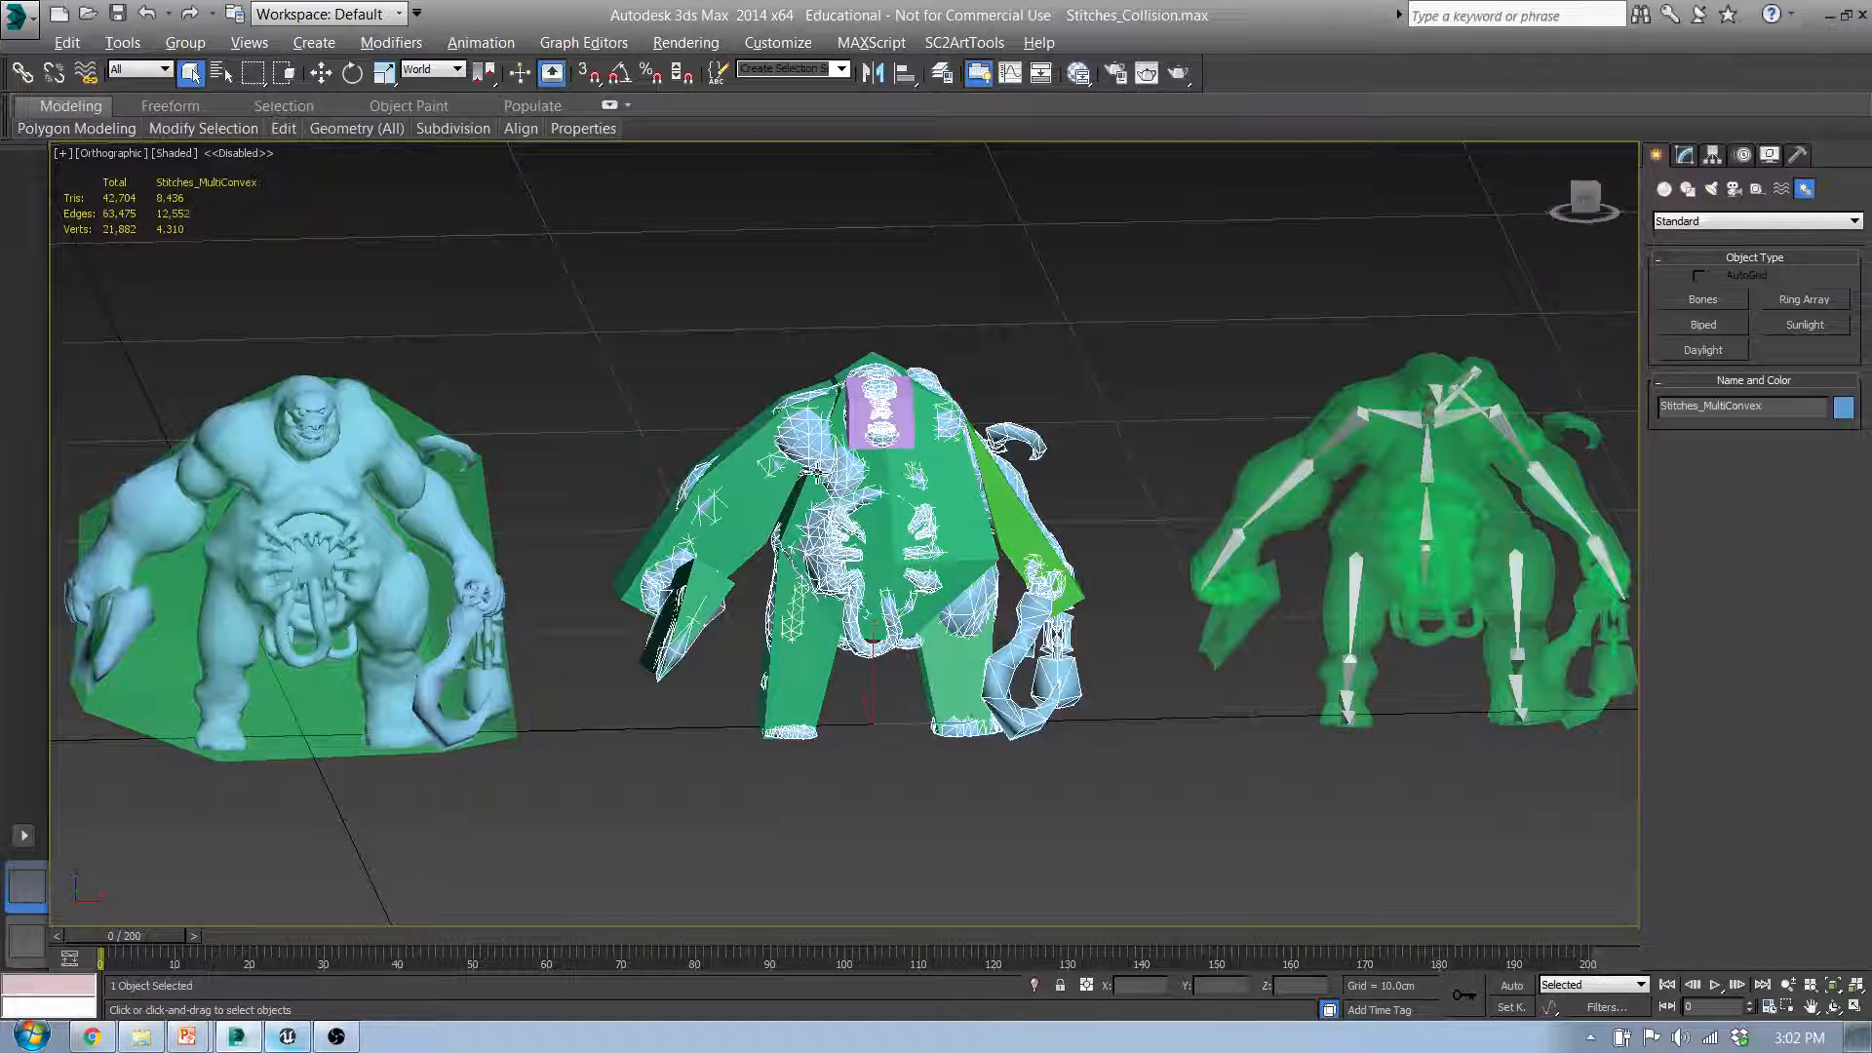
pyautogui.moveTo(711, 527); pyautogui.dragTo(721, 532, button='middle')
pyautogui.keyDown('ctrl'); pyautogui.click(722, 532); pyautogui.keyUp('ctrl')
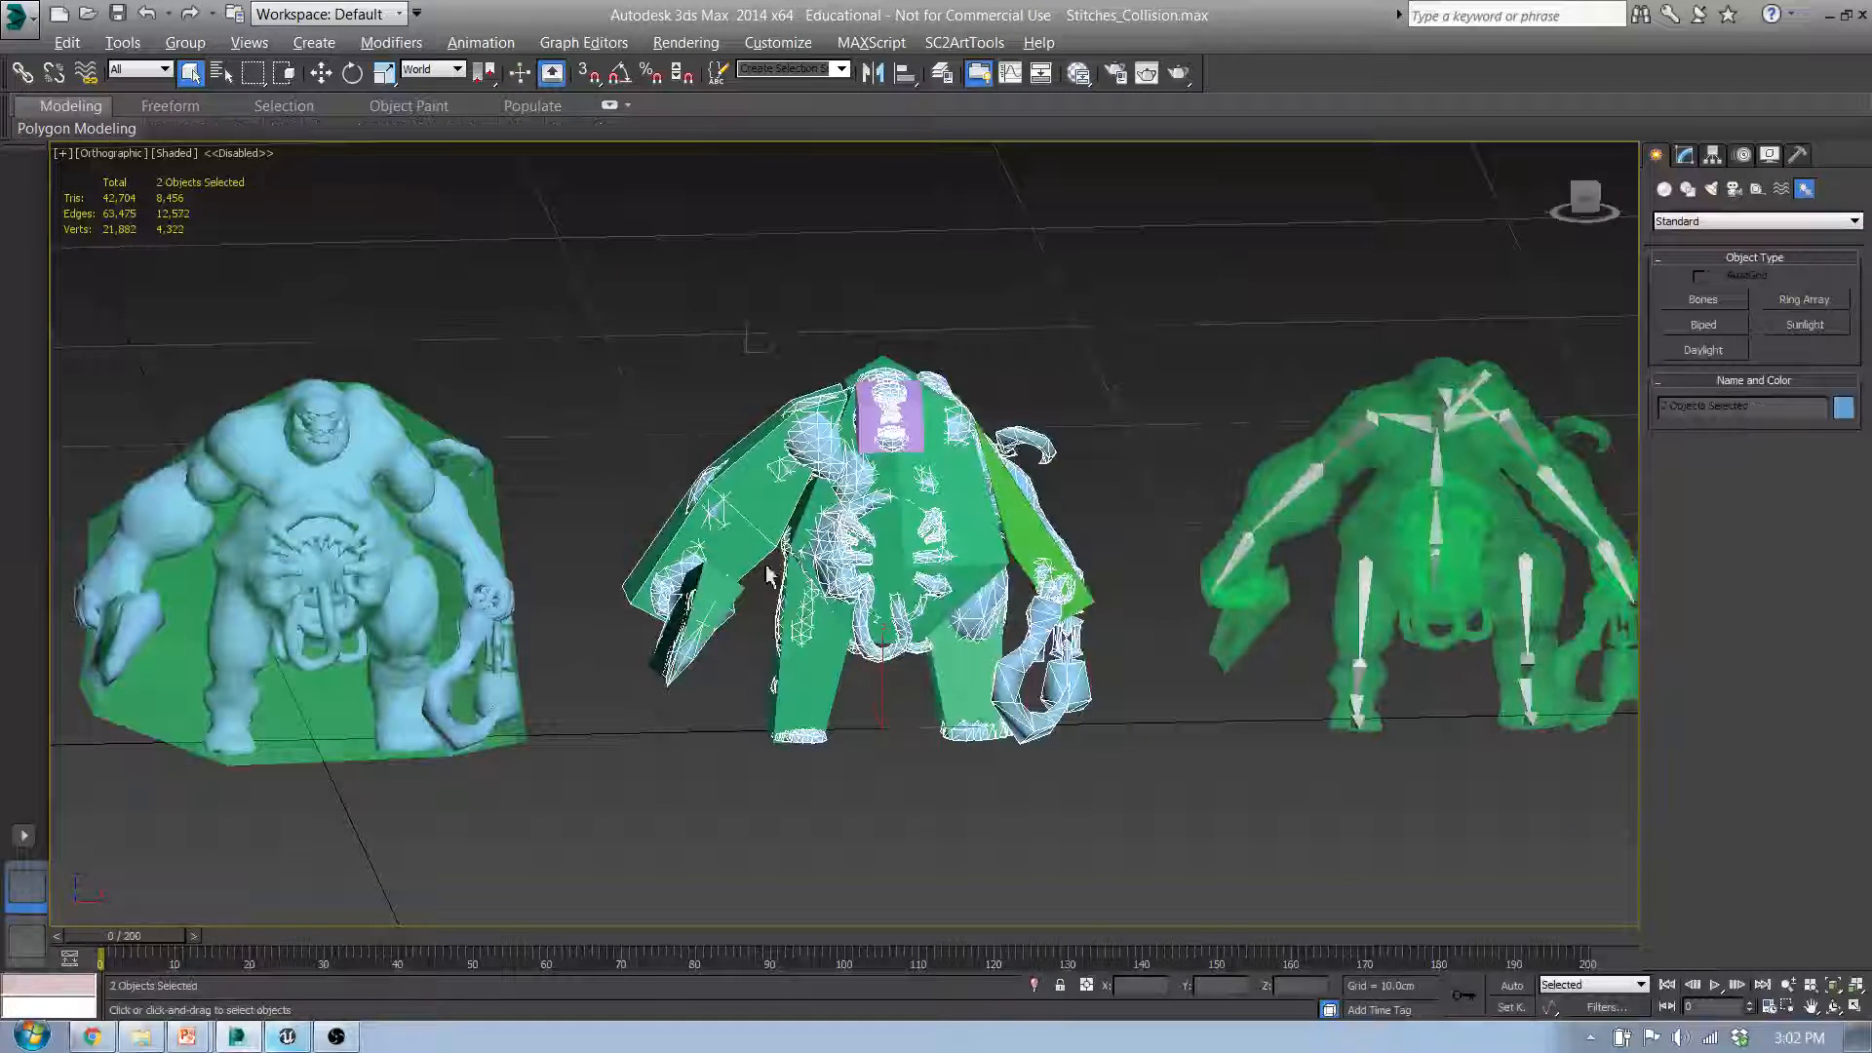
pyautogui.keyDown('ctrl'); pyautogui.click(724, 599); pyautogui.keyUp('ctrl')
pyautogui.keyDown('ctrl'); pyautogui.click(827, 676); pyautogui.keyUp('ctrl')
pyautogui.keyDown('ctrl'); pyautogui.click(968, 534); pyautogui.keyUp('ctrl')
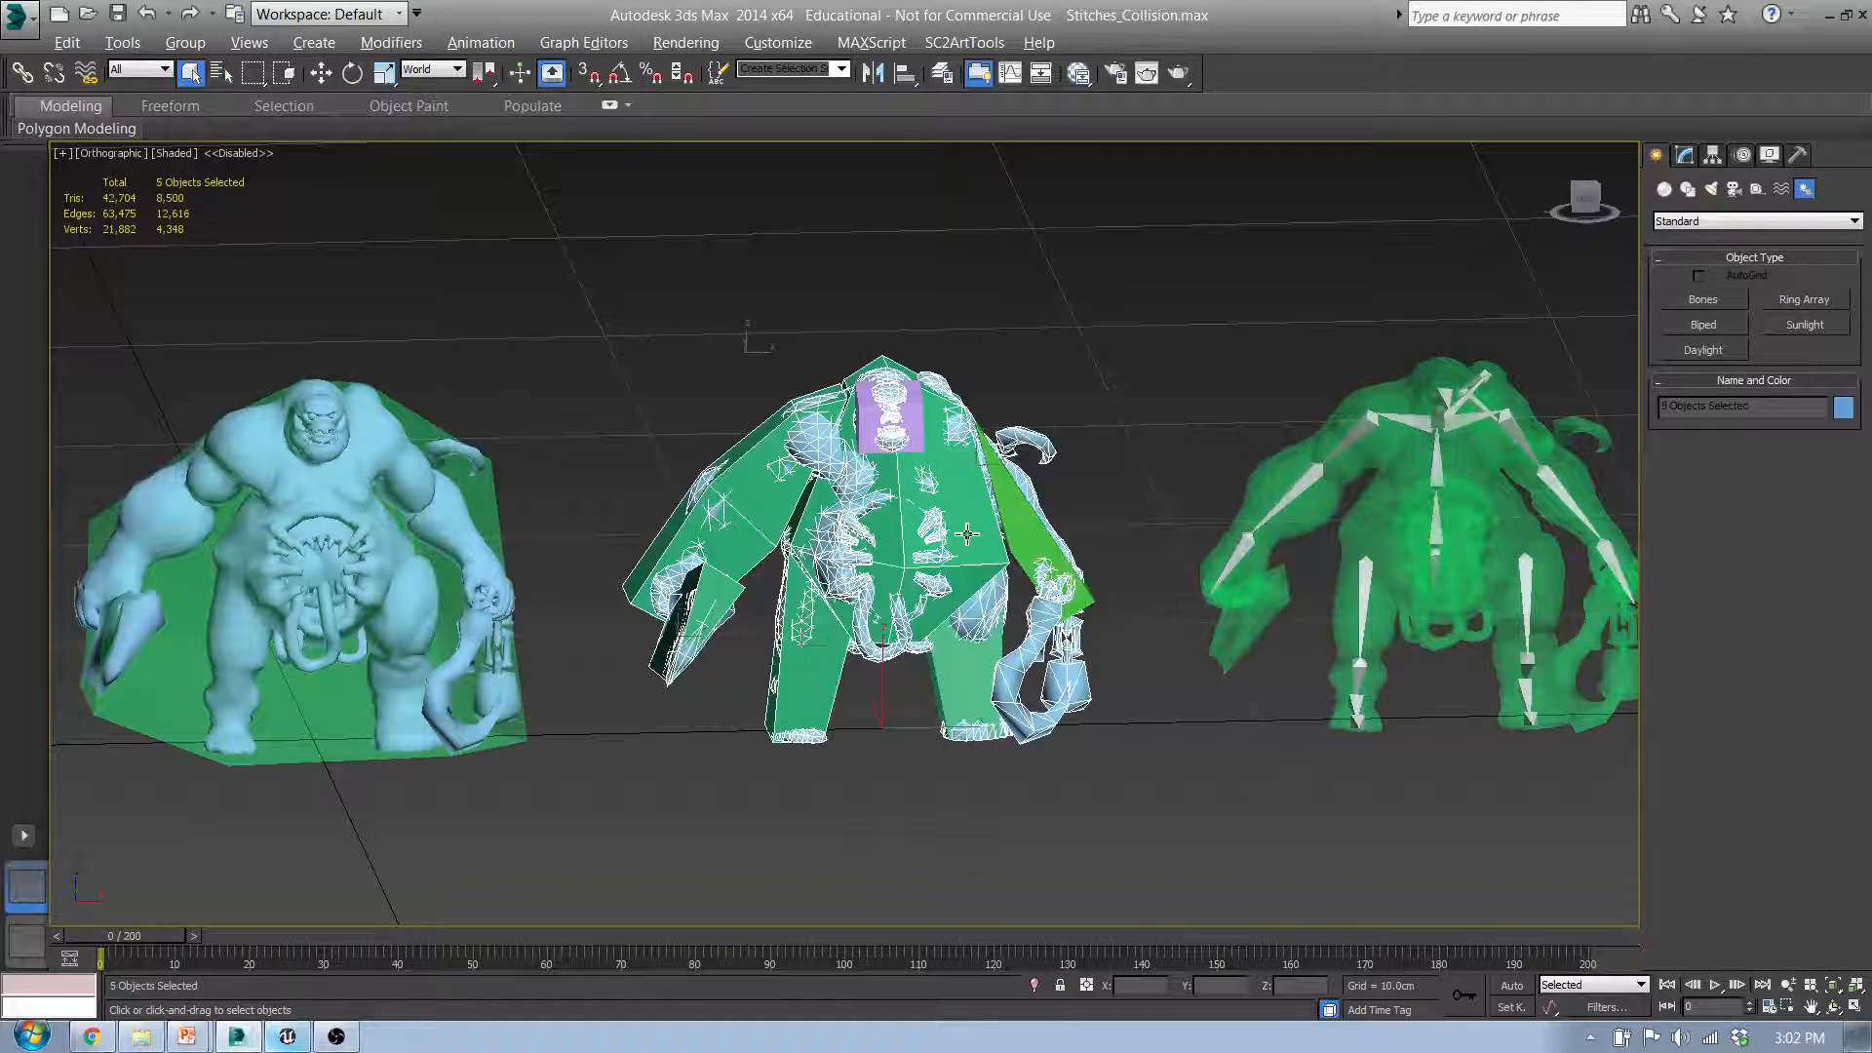
pyautogui.keyDown('ctrl'); pyautogui.click(956, 669); pyautogui.keyUp('ctrl')
pyautogui.keyDown('ctrl'); pyautogui.click(1030, 545); pyautogui.keyUp('ctrl')
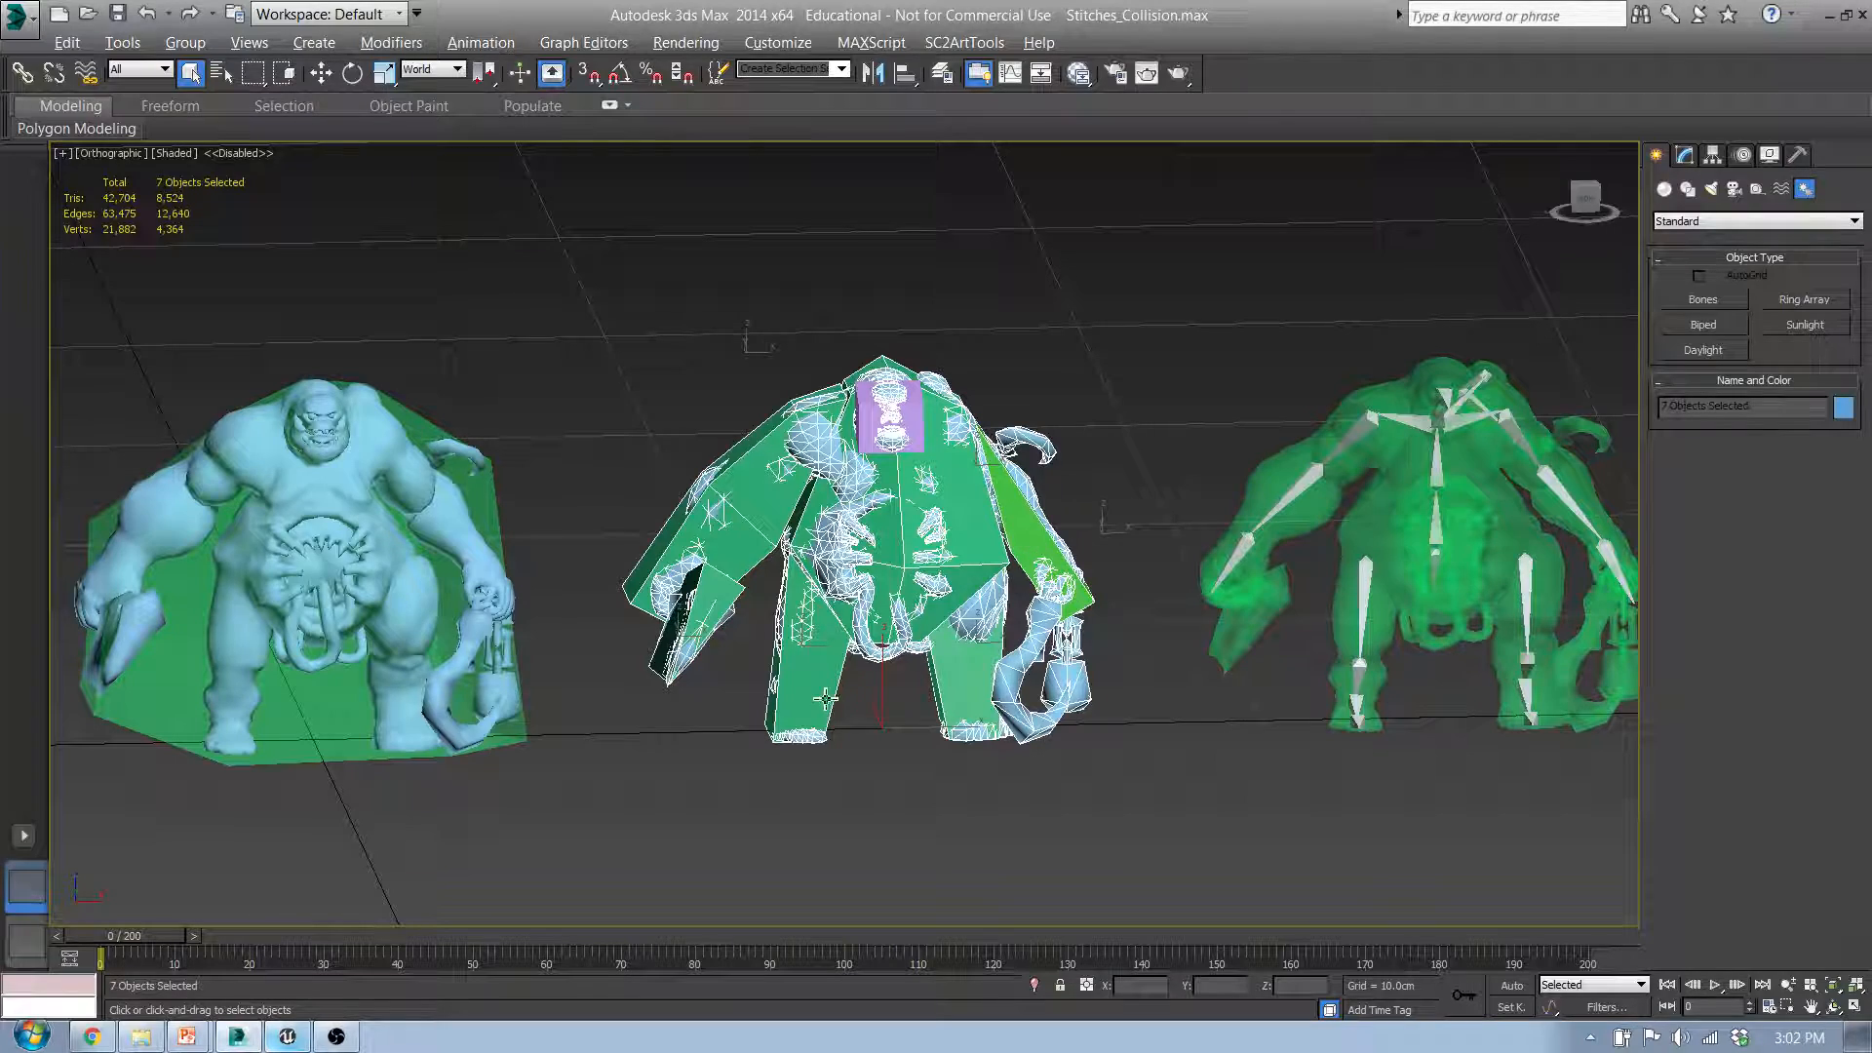
pyautogui.keyDown('ctrl'); pyautogui.click(873, 405); pyautogui.keyUp('ctrl')
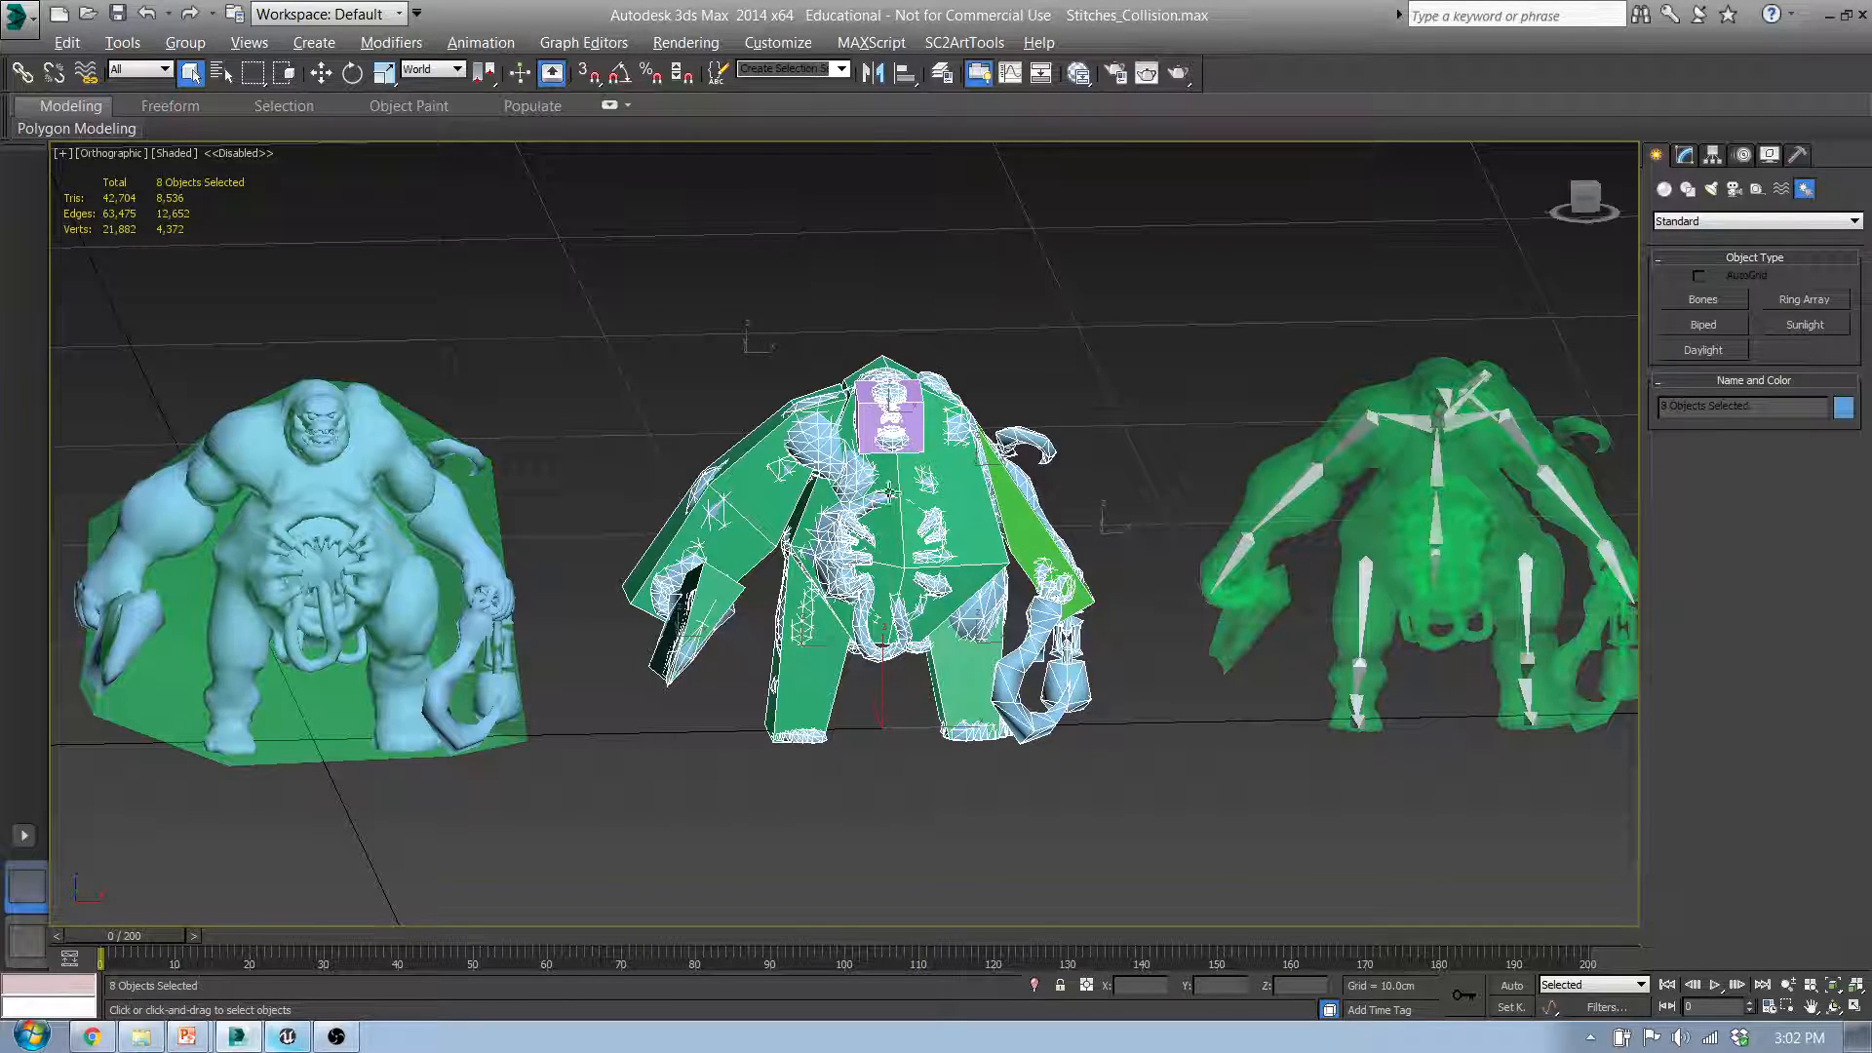
# Step: Verify in the scene object list that Stitches_MultiConvex and UCX_Stitches_MultiConvex_00 through _06 are selected
pyautogui.keyDown('alt'); pyautogui.moveTo(889, 495); pyautogui.dragTo(864, 531, button='middle'); pyautogui.keyUp('alt')
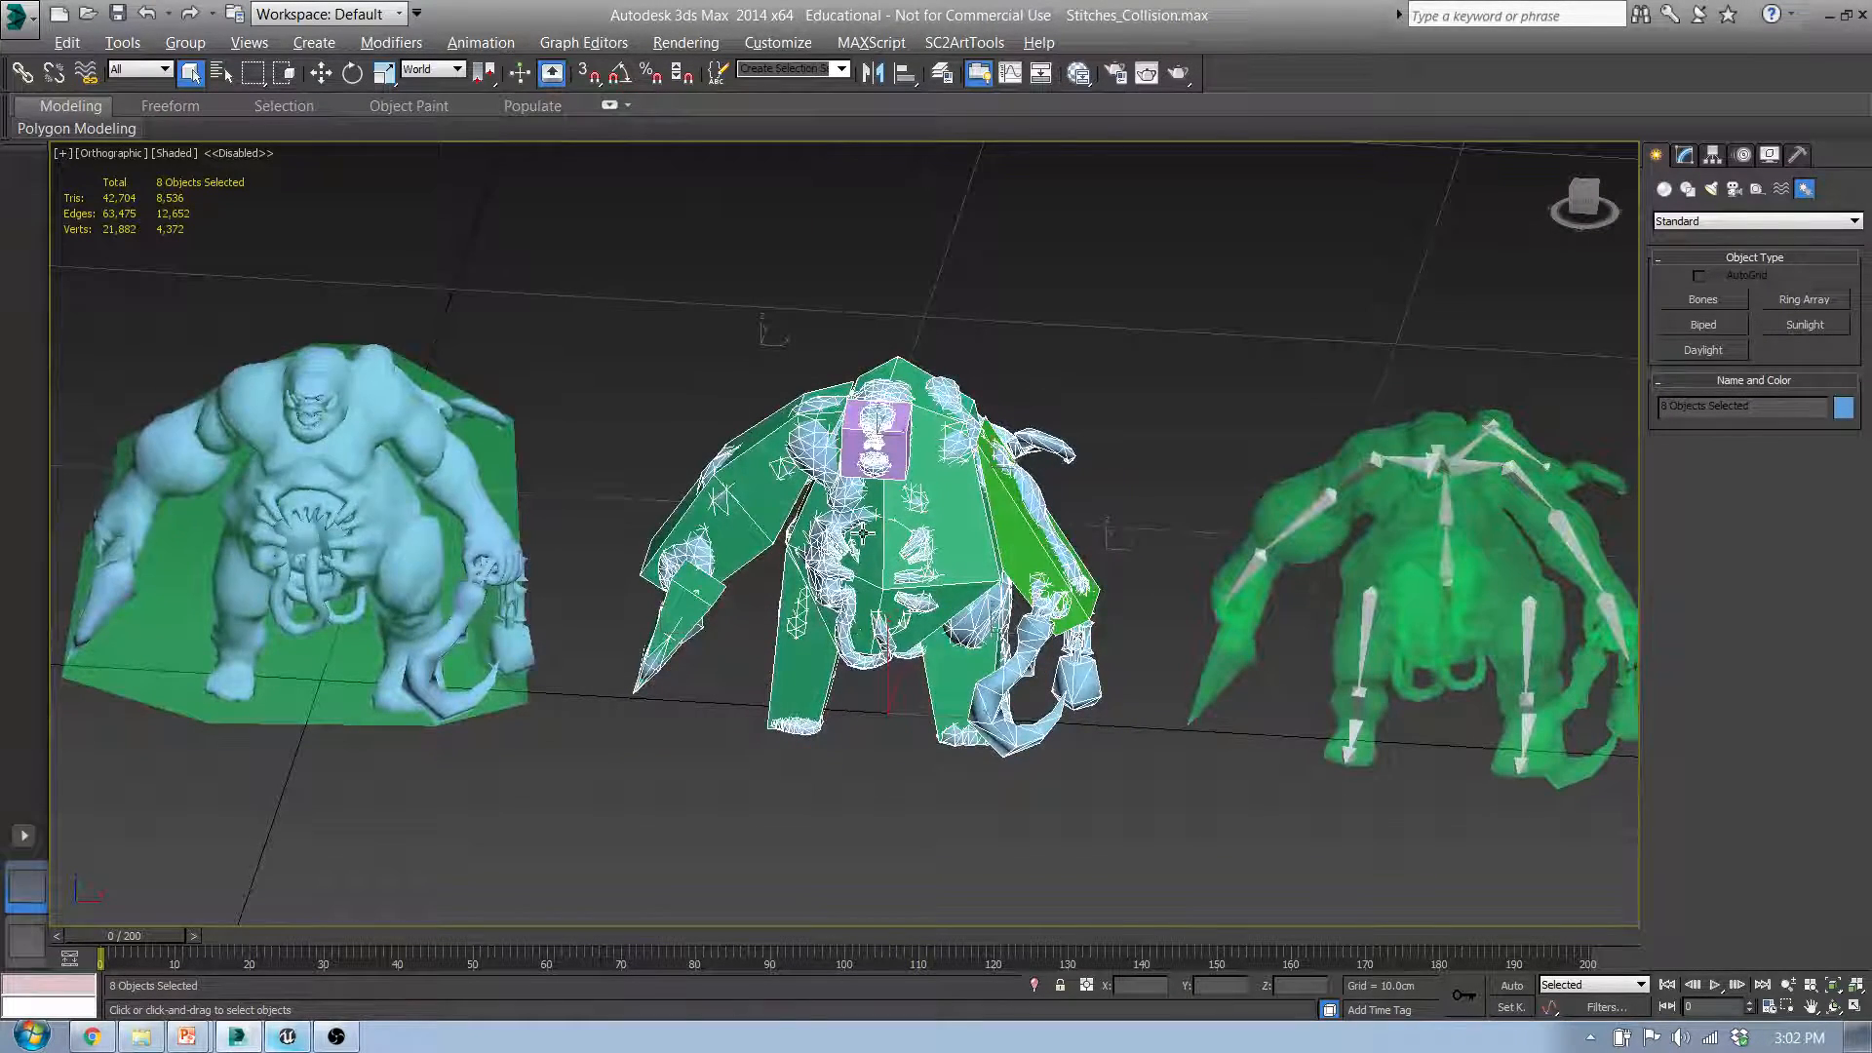
pyautogui.press('h')
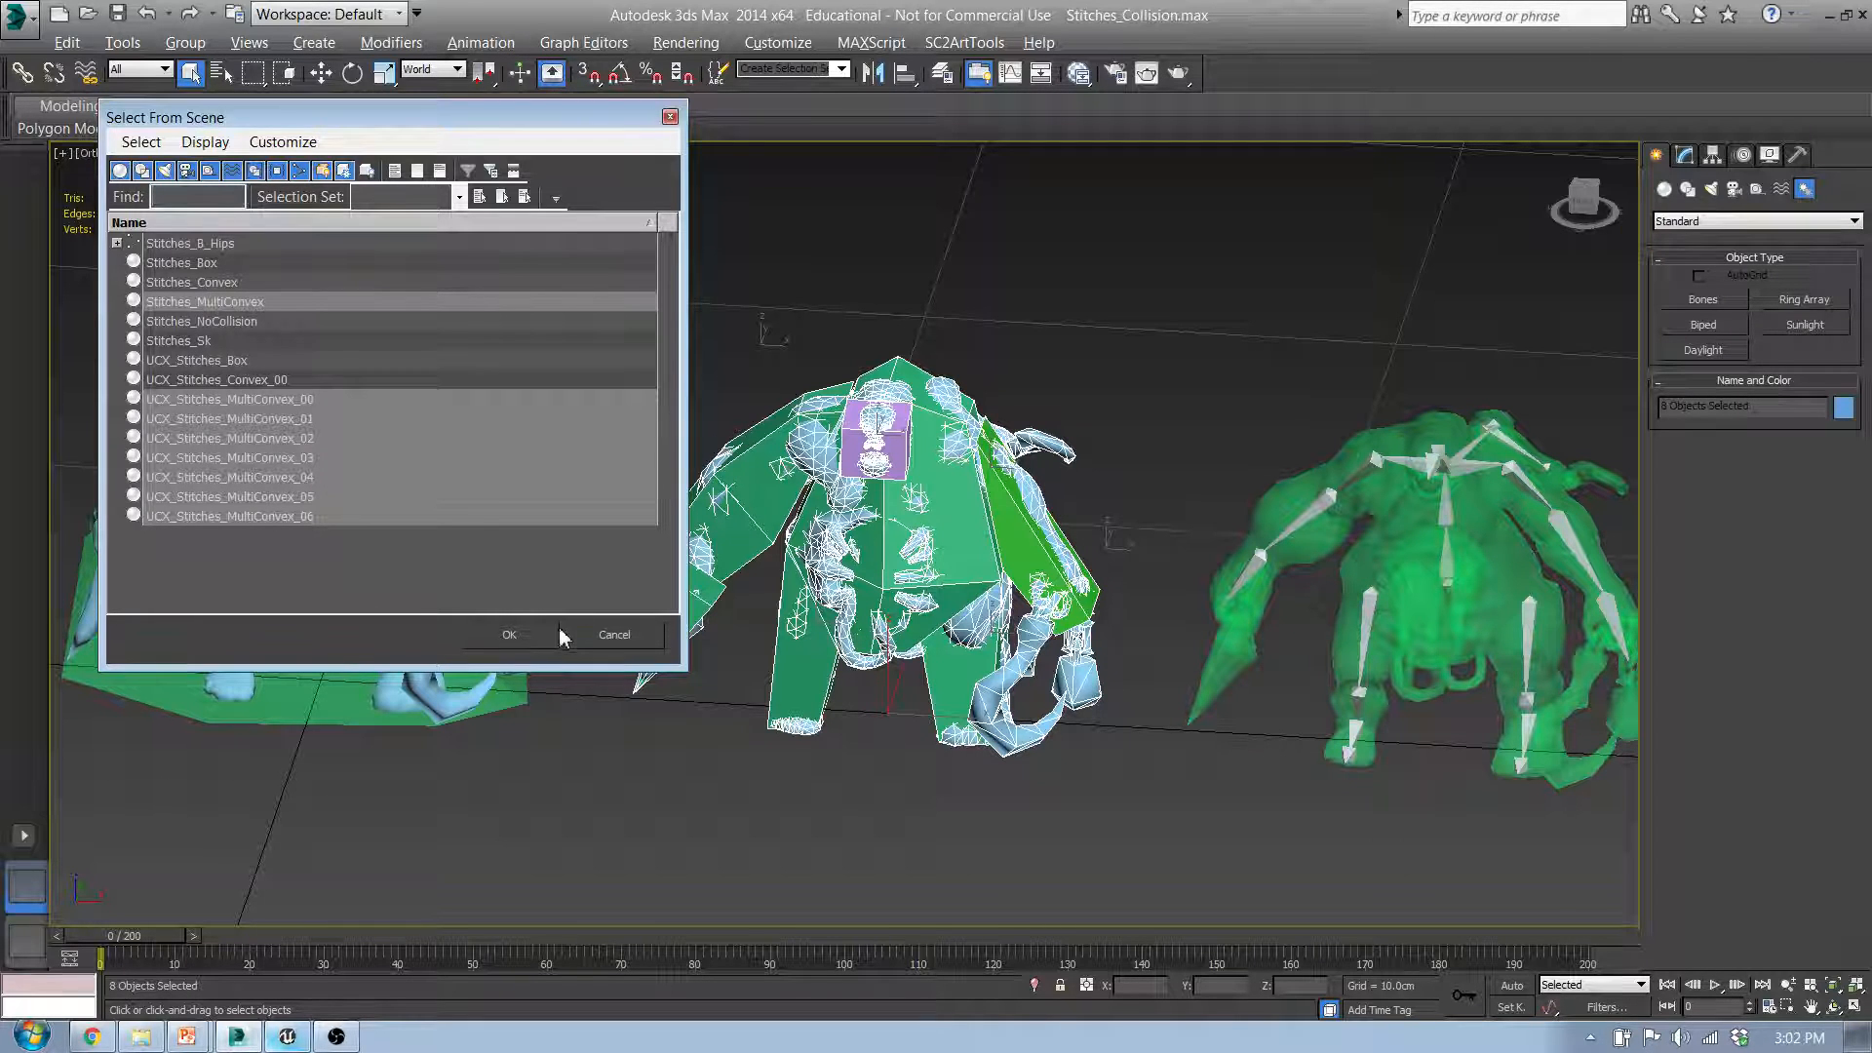
pyautogui.click(509, 634)
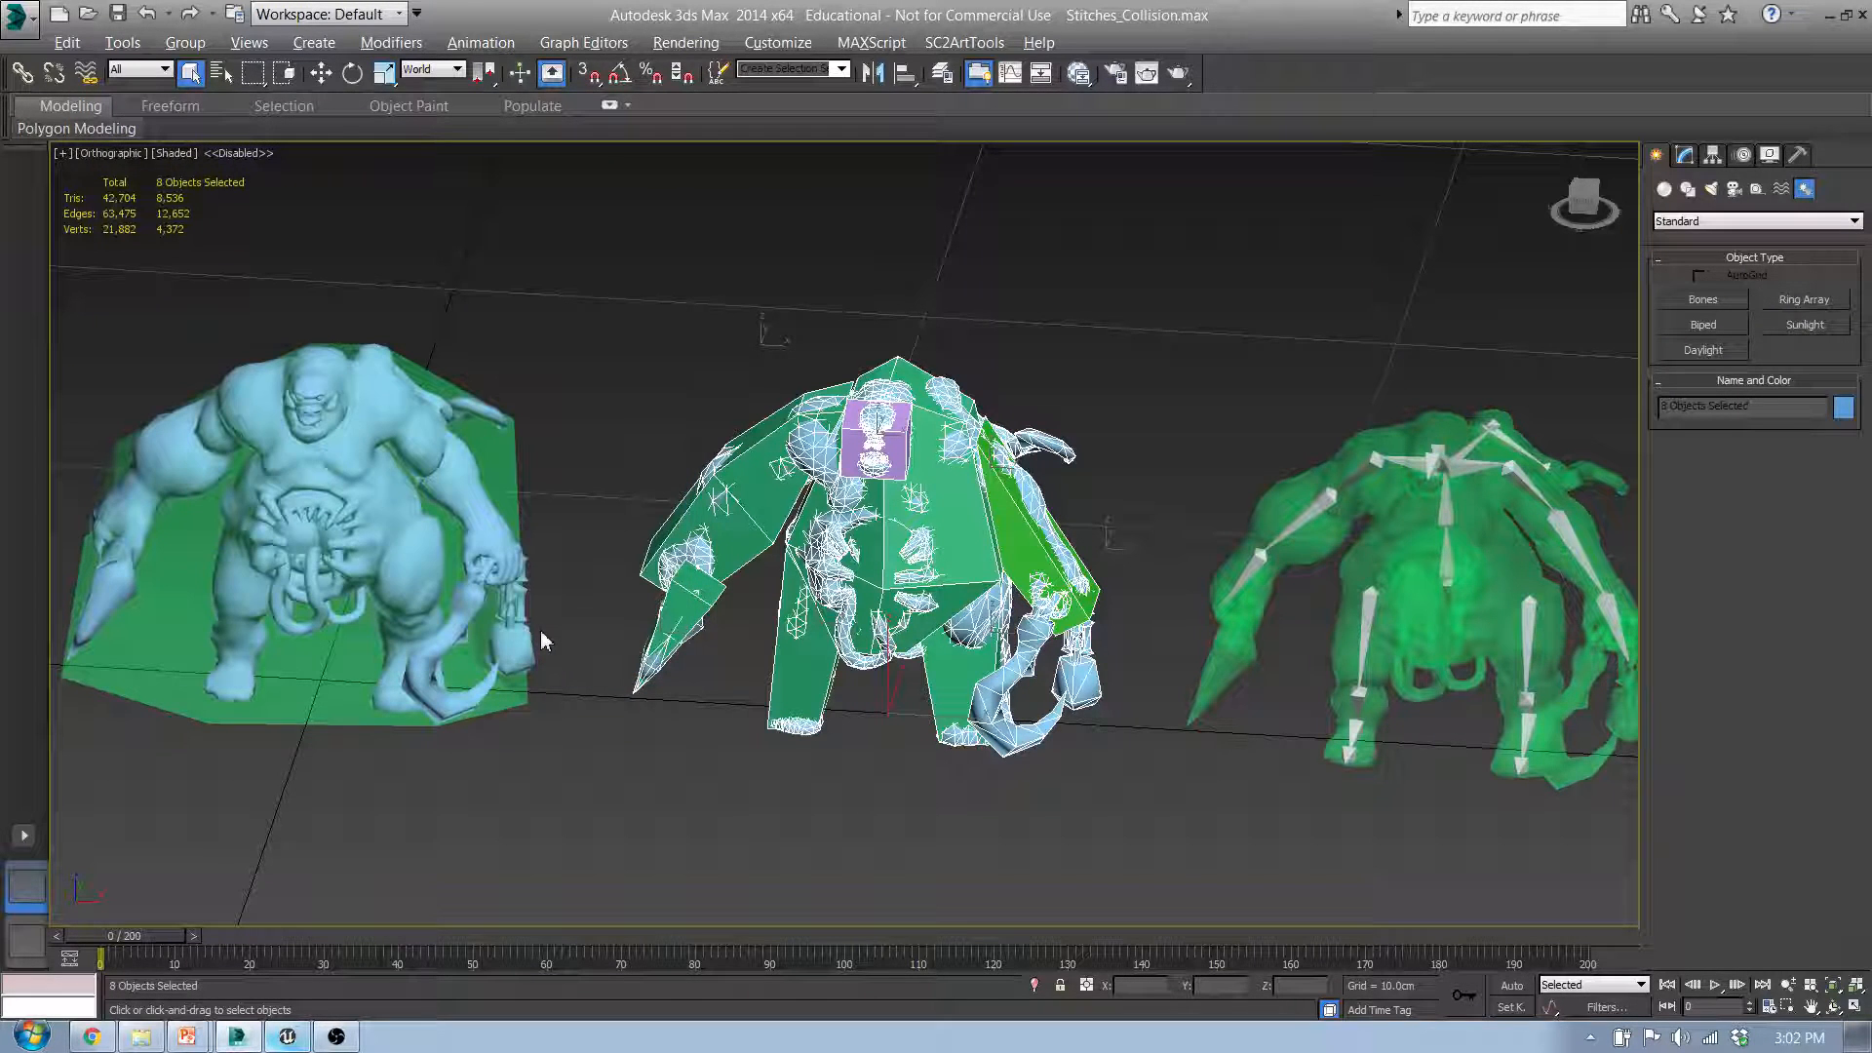
# Step: Export the selected mesh and collision hulls over the existing Stitches_Multi.FBX in the UCX_Collision folder
pyautogui.click(20, 18)
pyautogui.moveTo(161, 400)
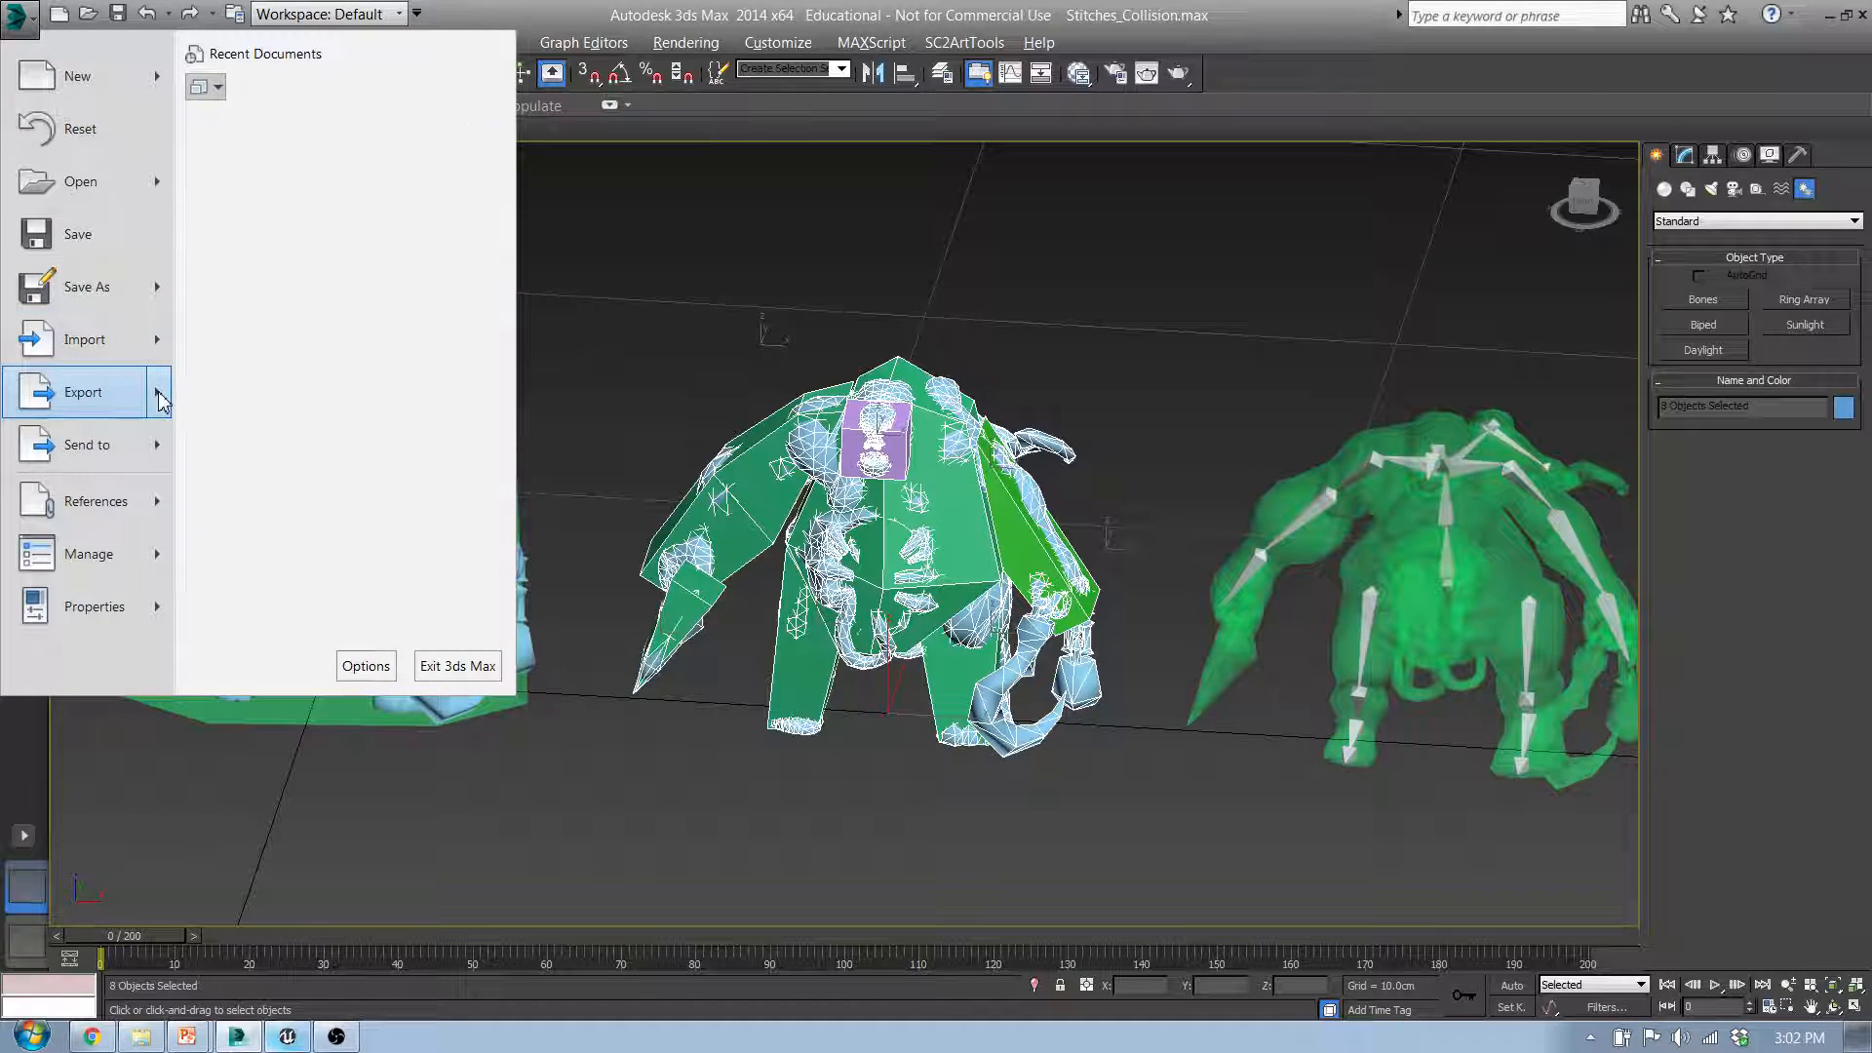
pyautogui.click(313, 220)
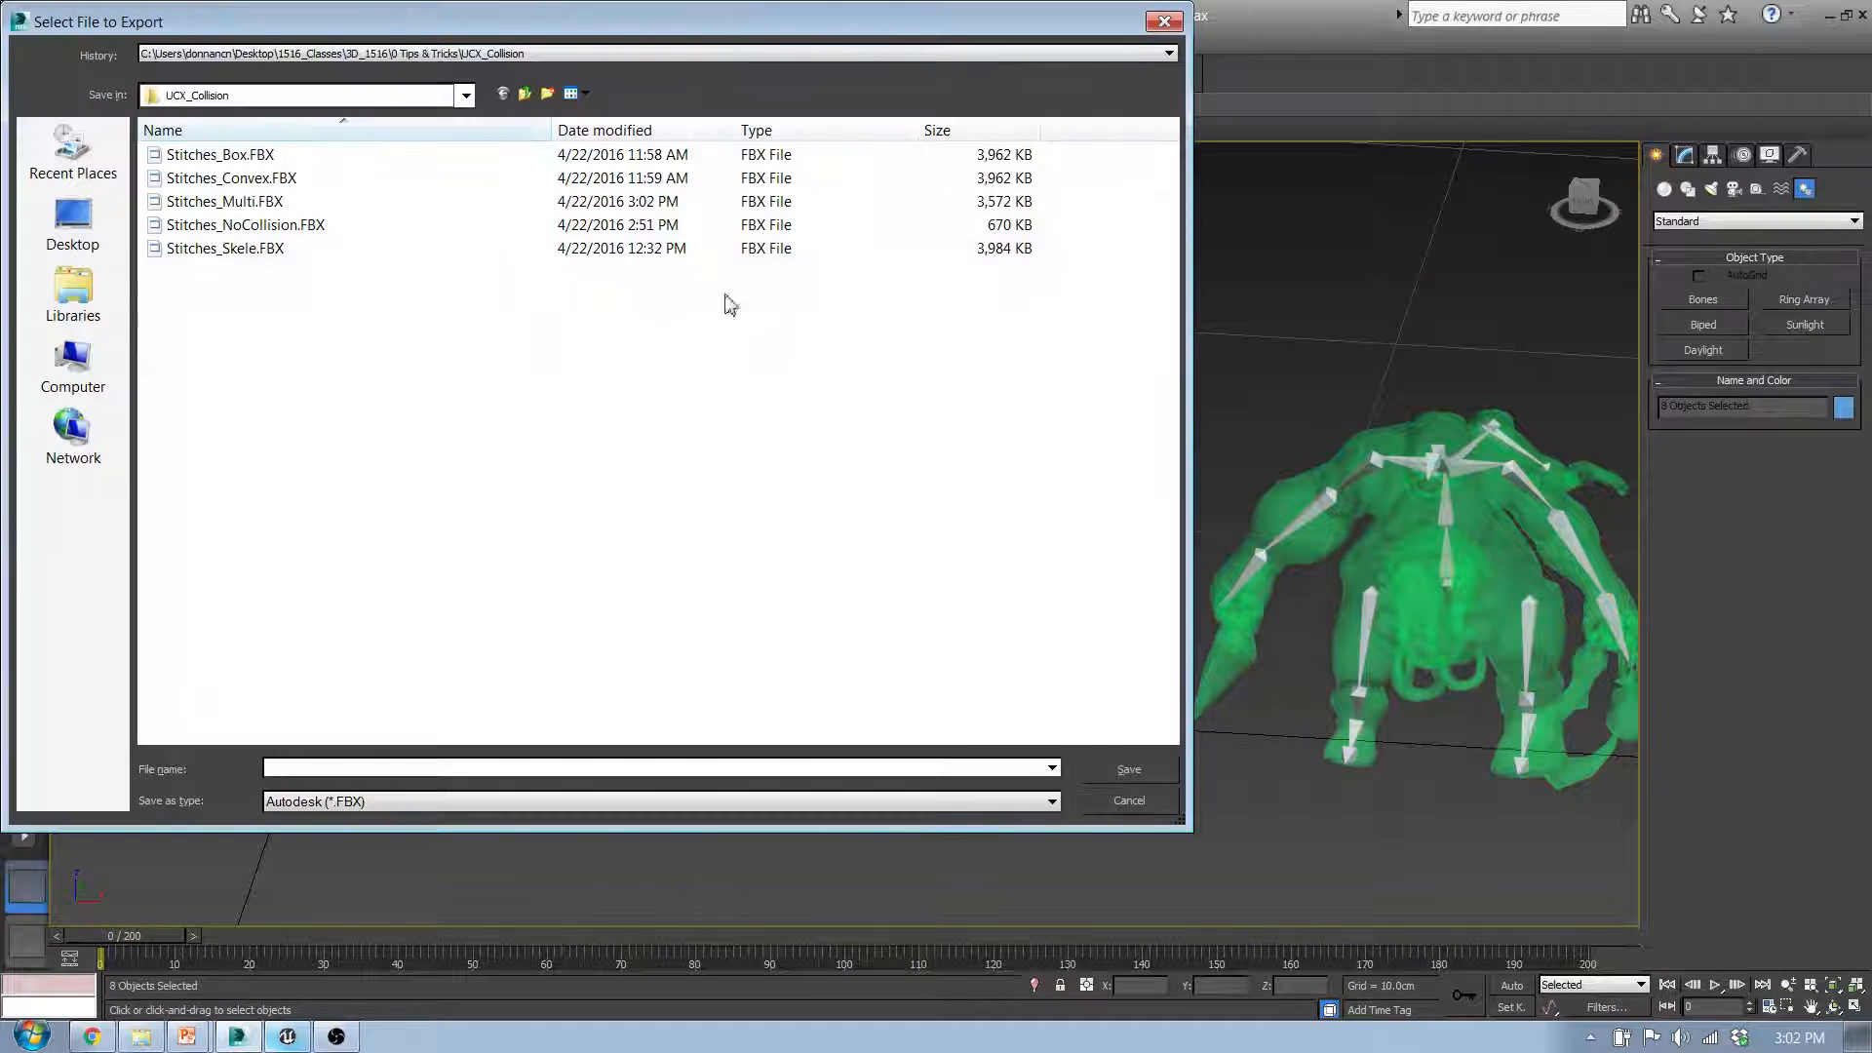
pyautogui.click(230, 204)
pyautogui.click(1128, 770)
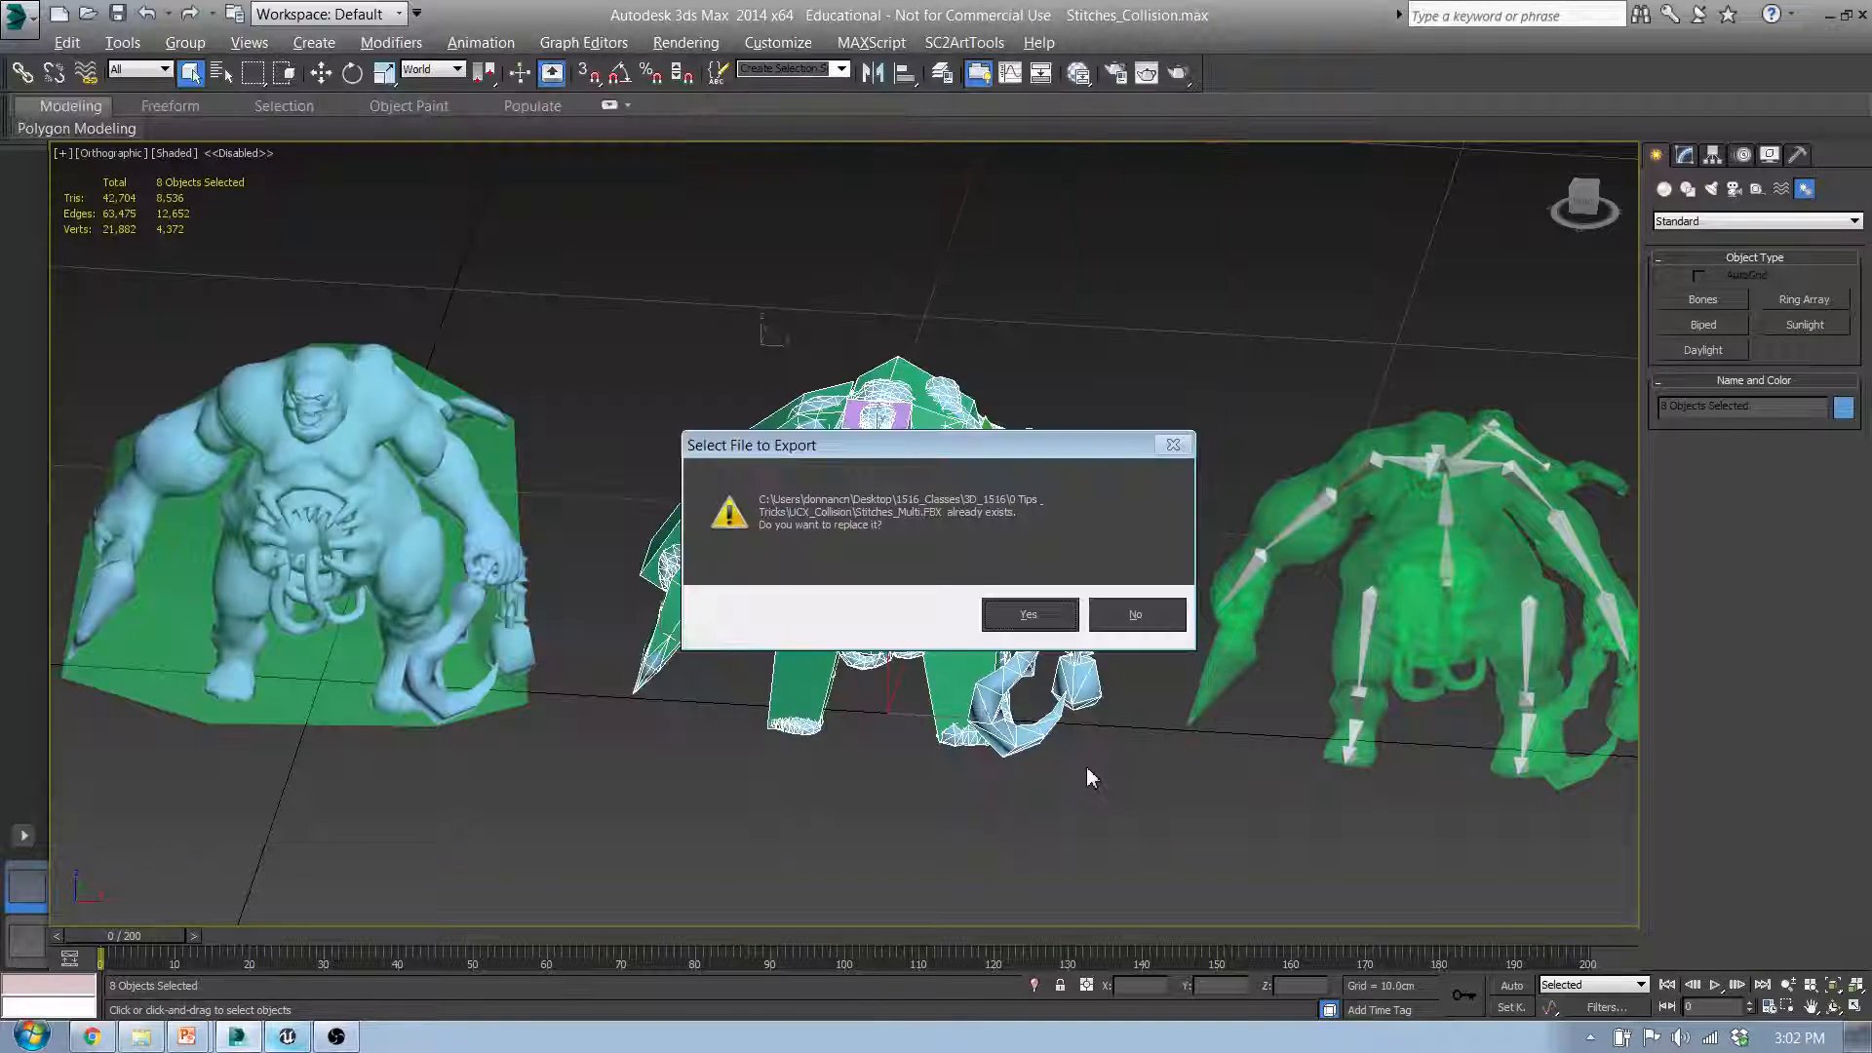
pyautogui.click(1020, 615)
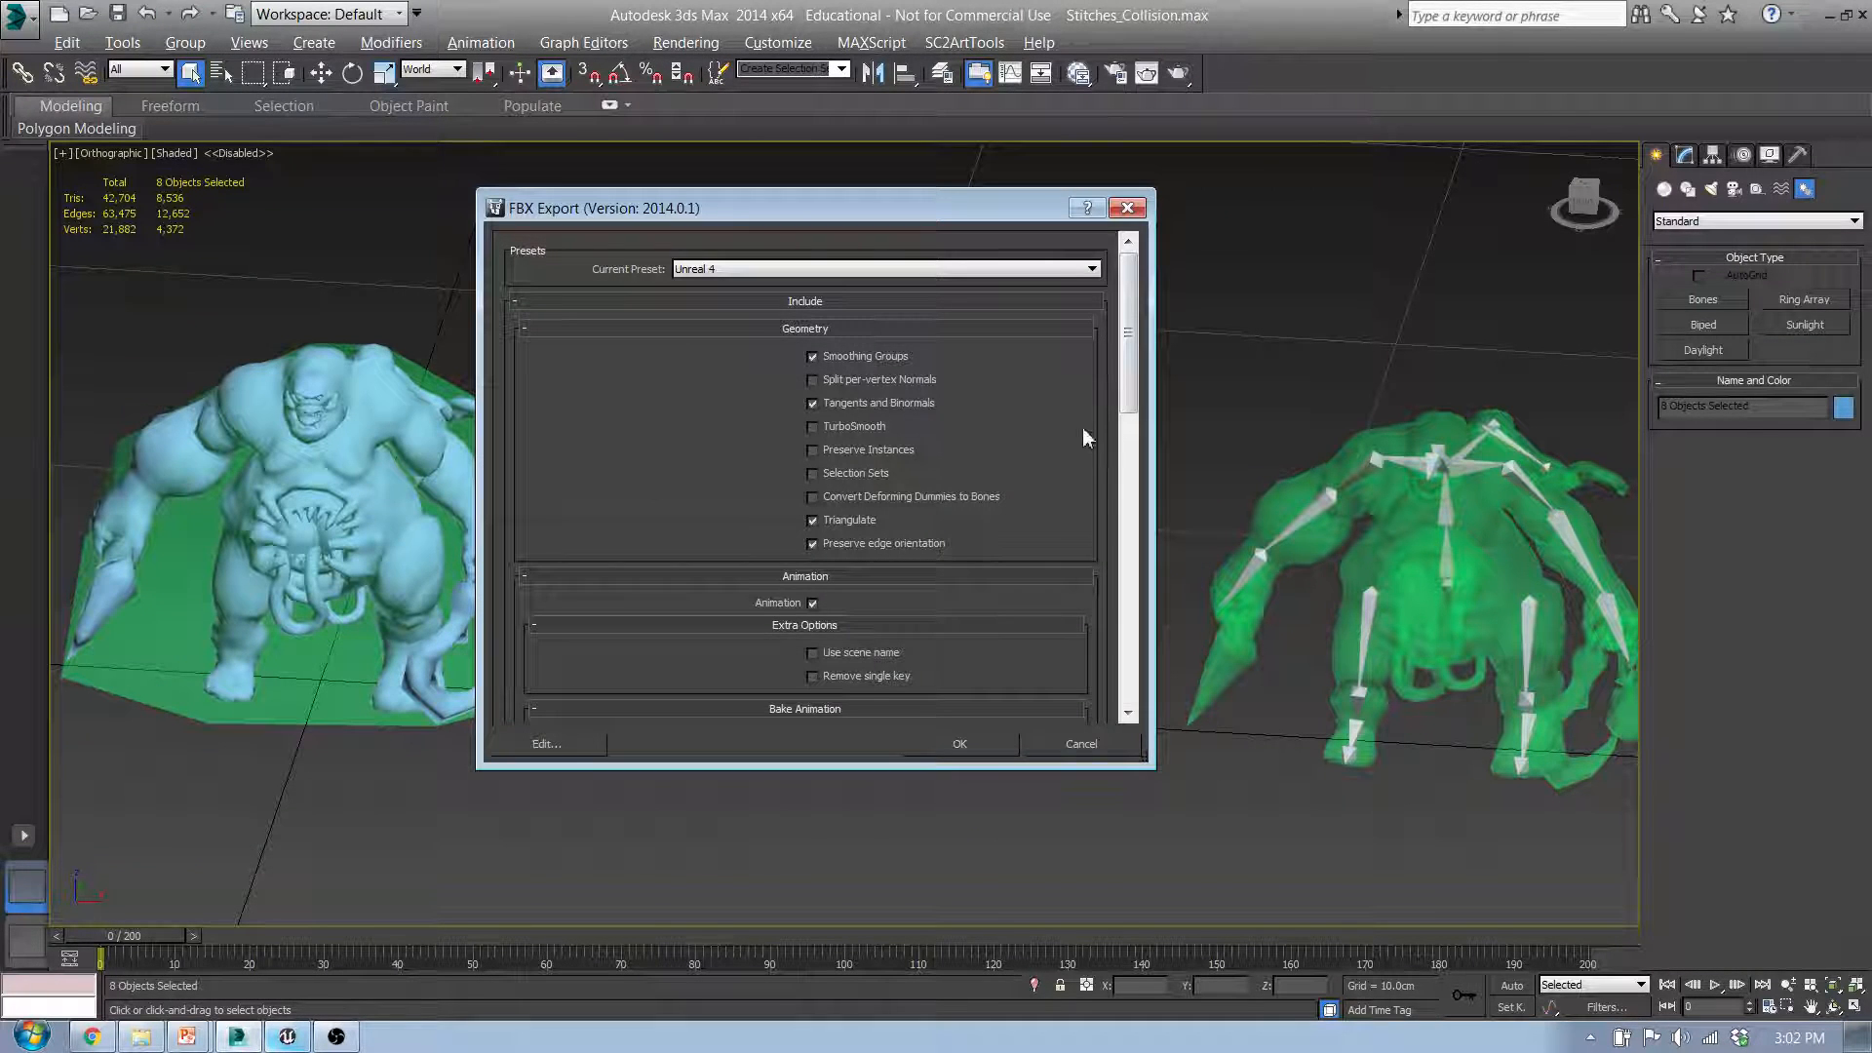
# Step: Disable Bake Animation, Animation and Embed Media in the FBX export options
pyautogui.moveTo(1135, 375); pyautogui.dragTo(1133, 400)
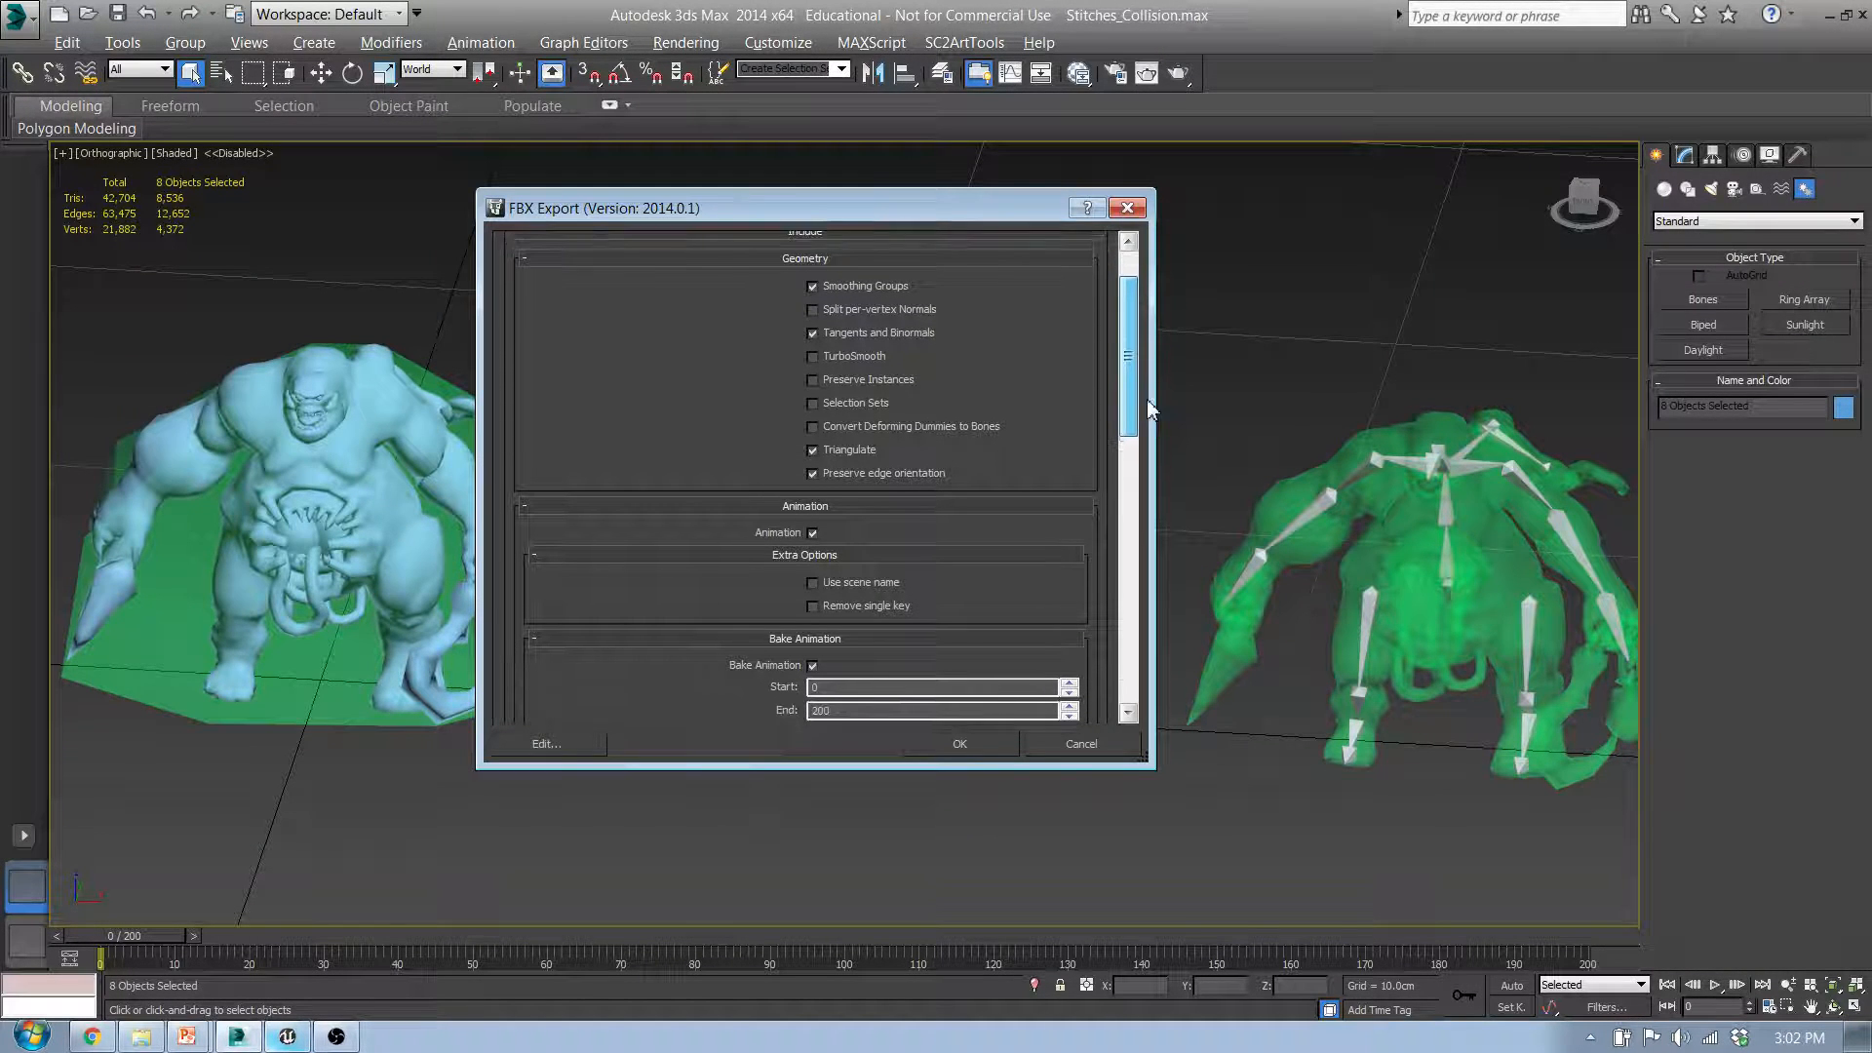
pyautogui.scroll(-1, 1062, 470)
pyautogui.click(813, 652)
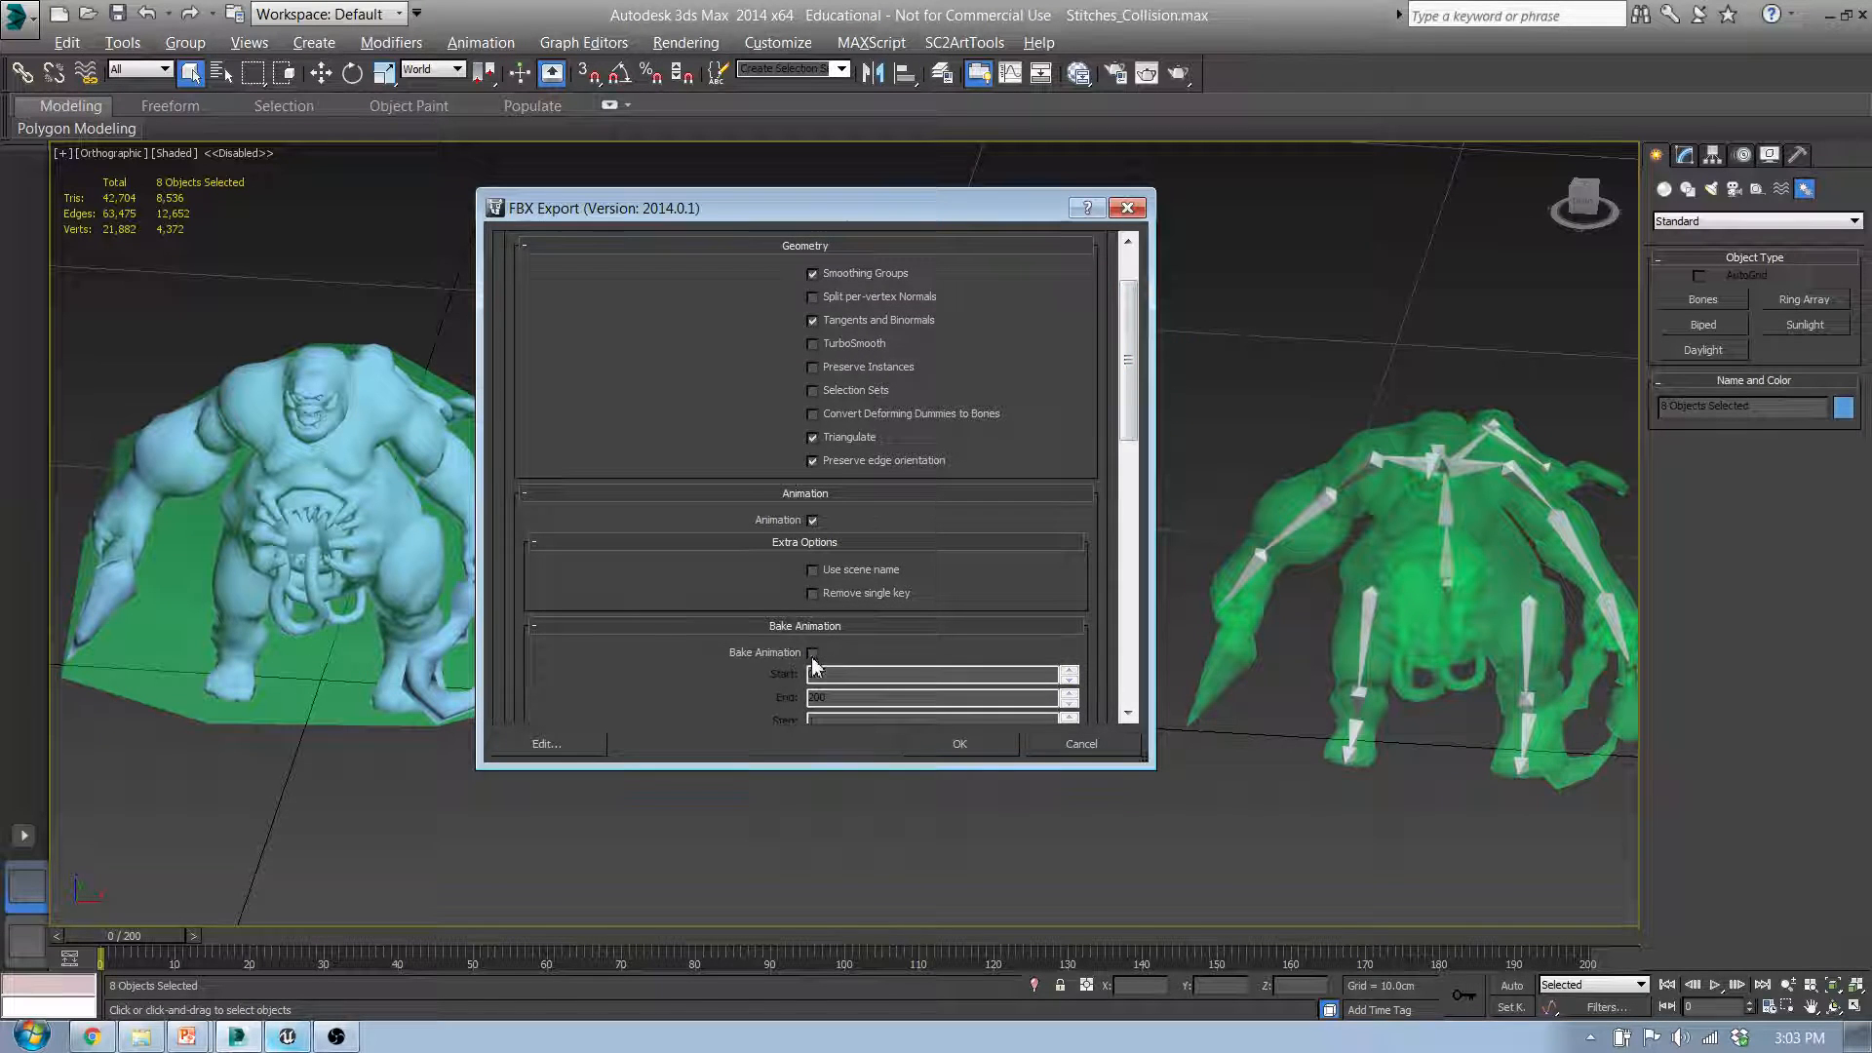
pyautogui.click(812, 522)
pyautogui.moveTo(1133, 432); pyautogui.dragTo(1133, 563)
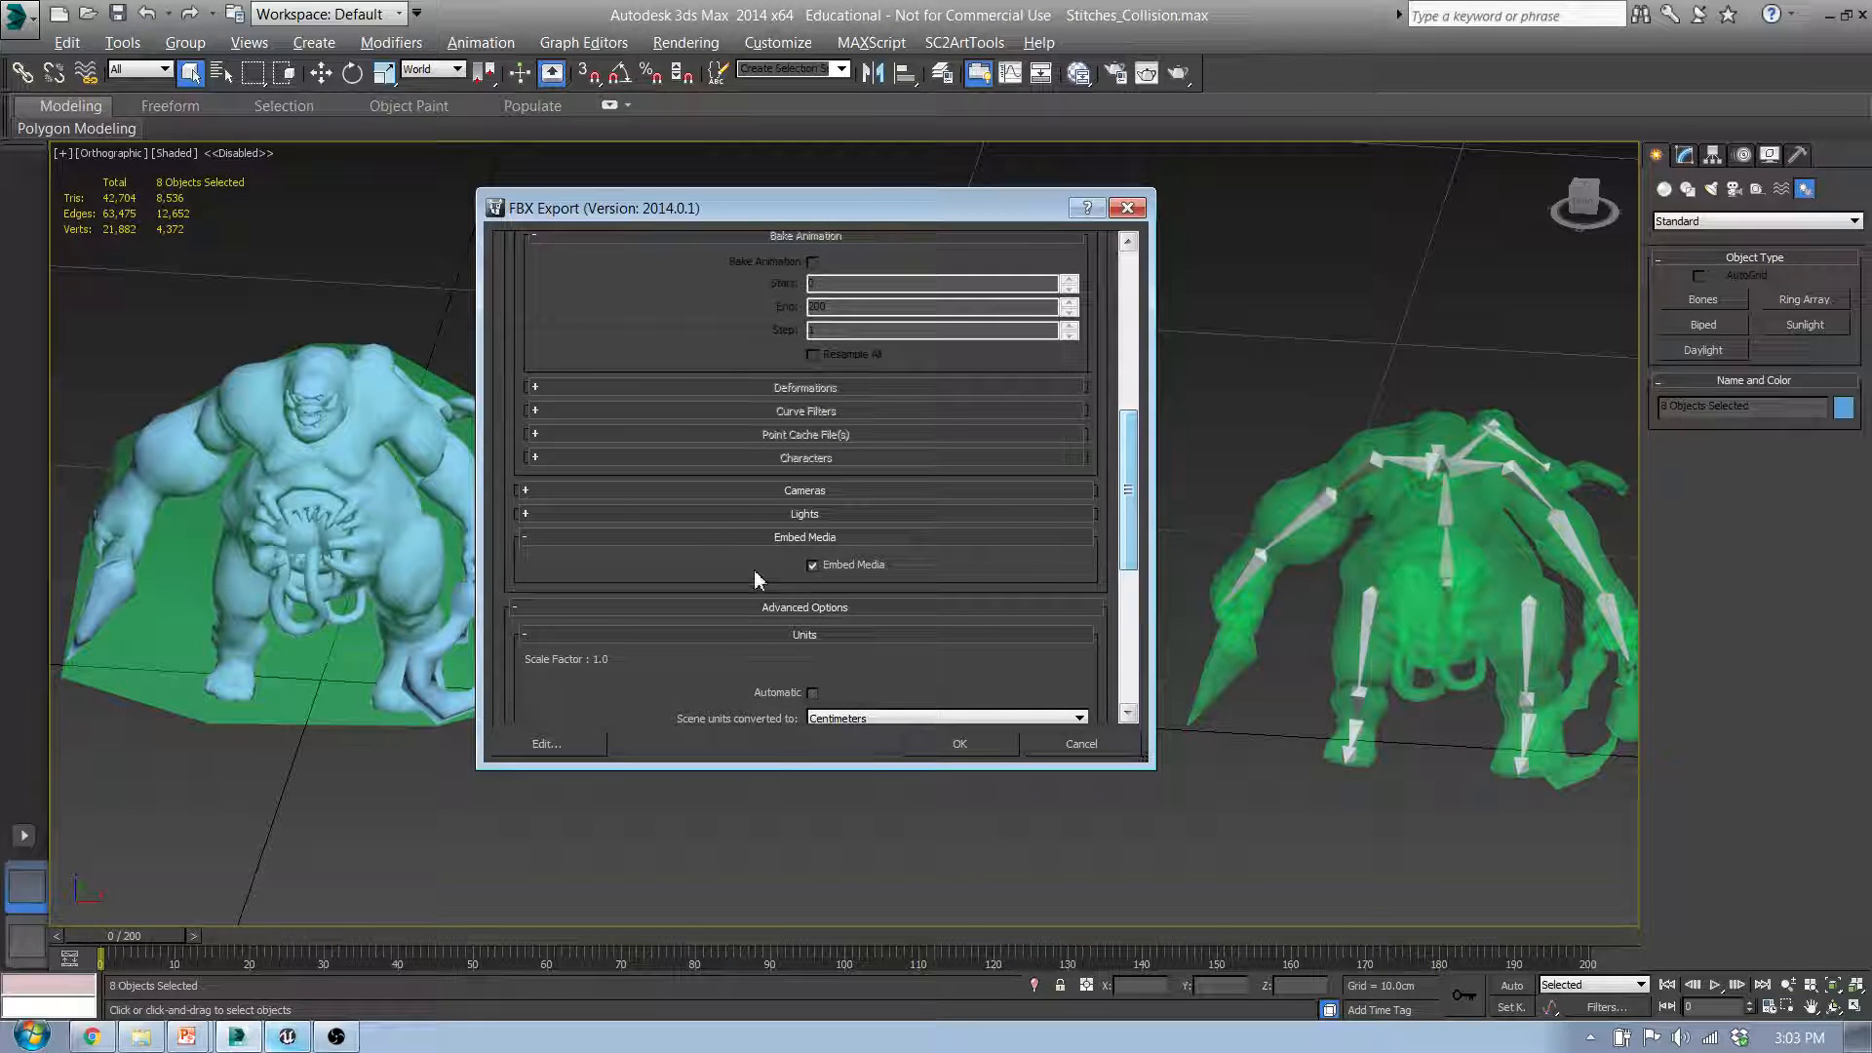
pyautogui.click(812, 566)
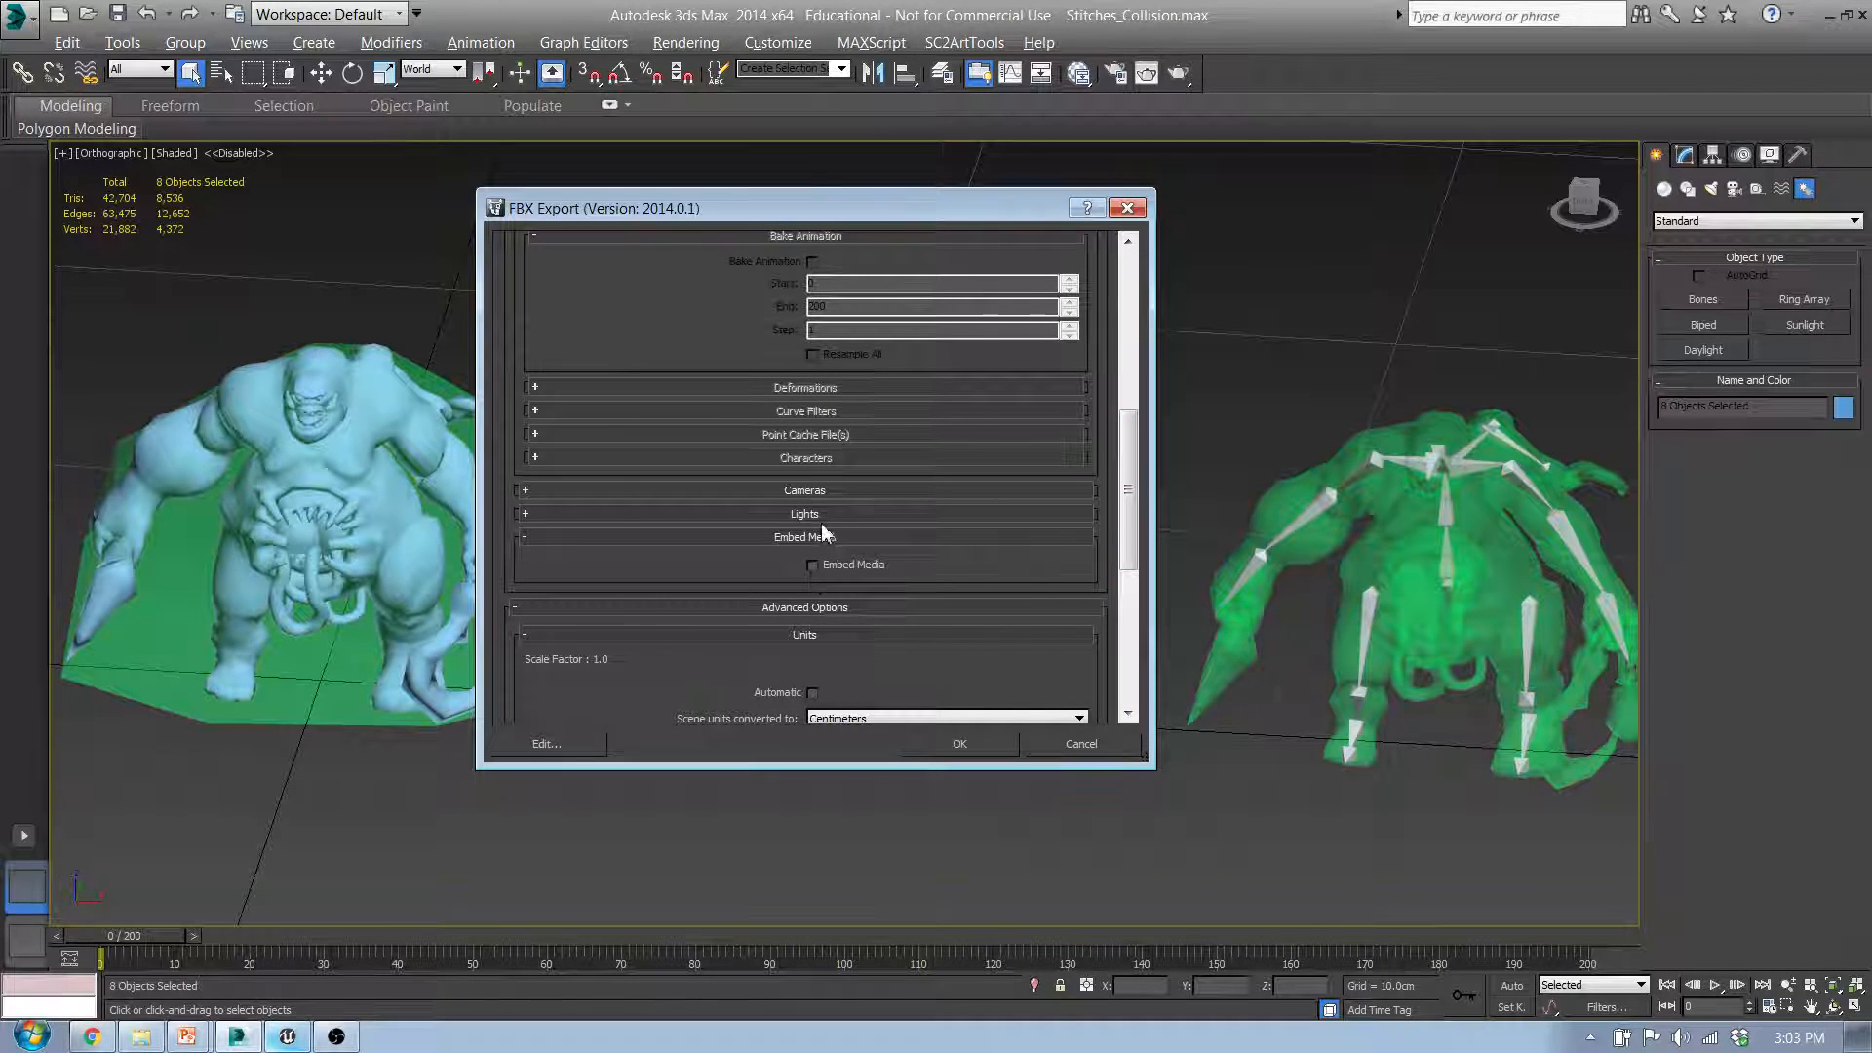
# Step: Check the Cameras and Lights export options and run the FBX export
pyautogui.click(811, 495)
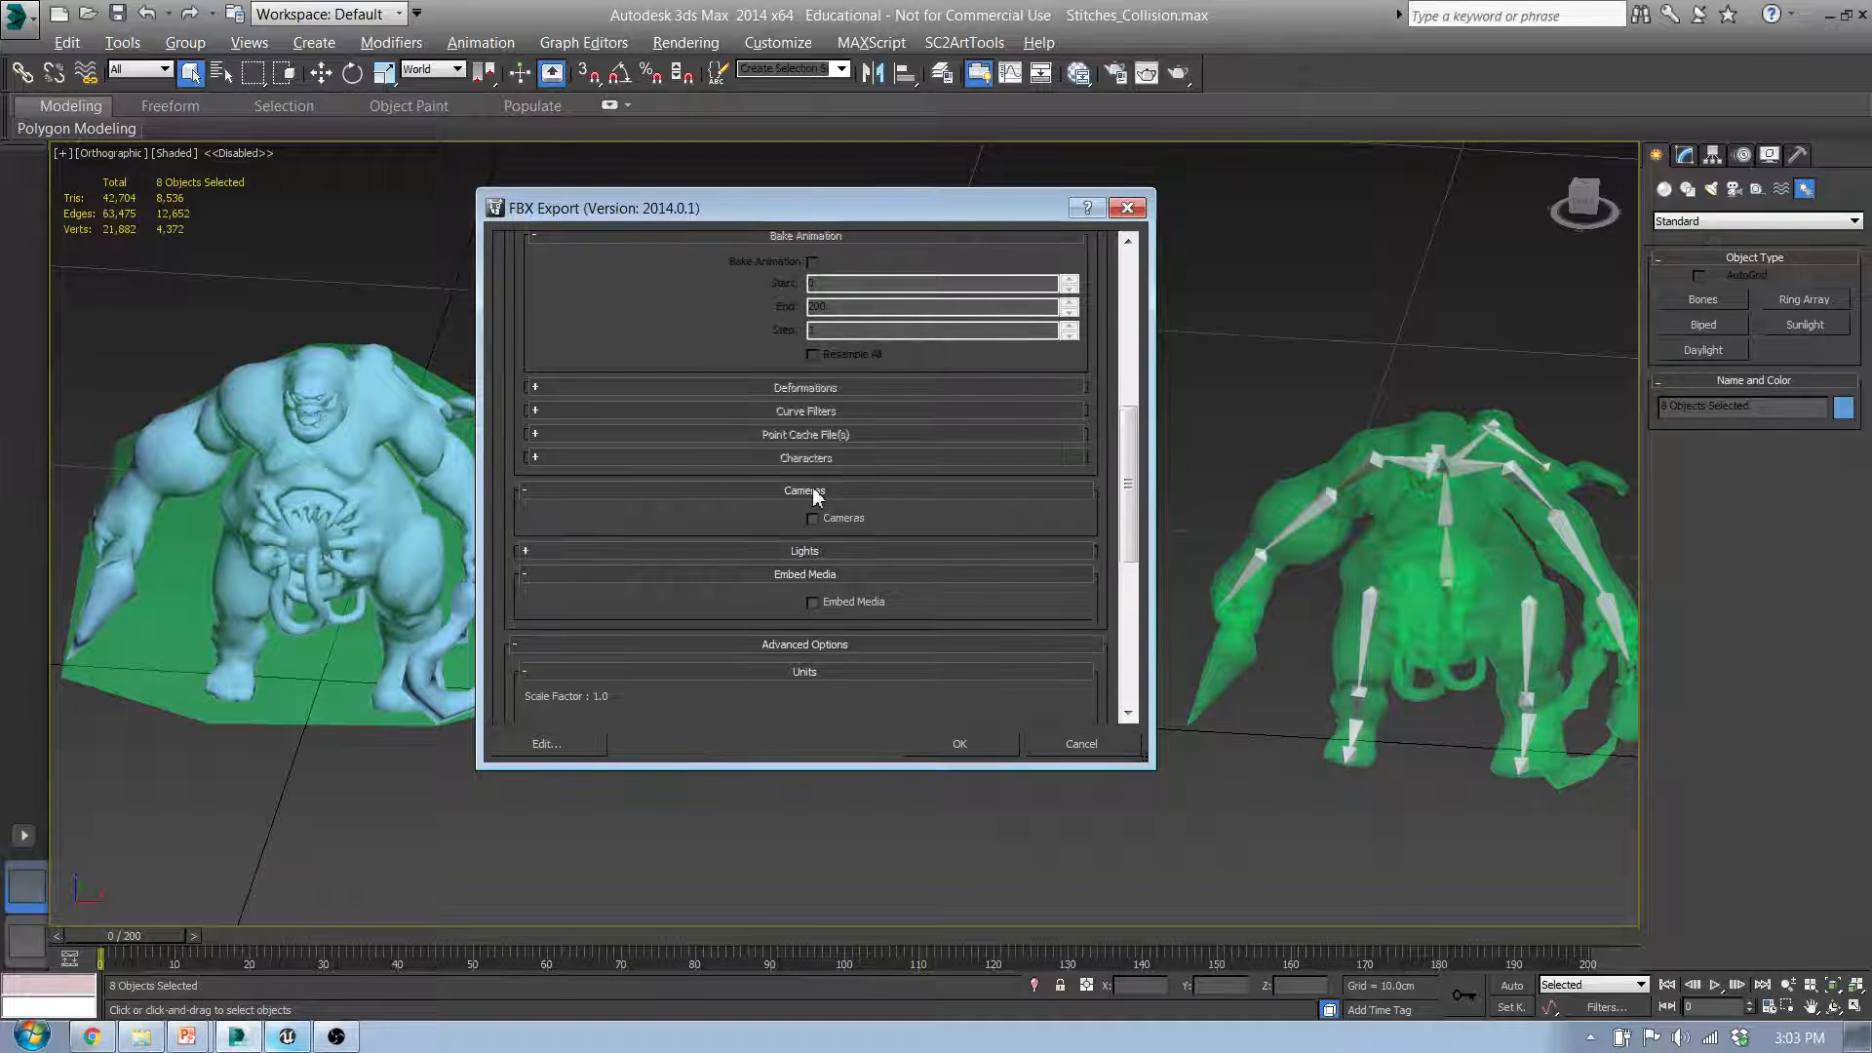
pyautogui.click(812, 493)
pyautogui.click(809, 516)
pyautogui.click(809, 516)
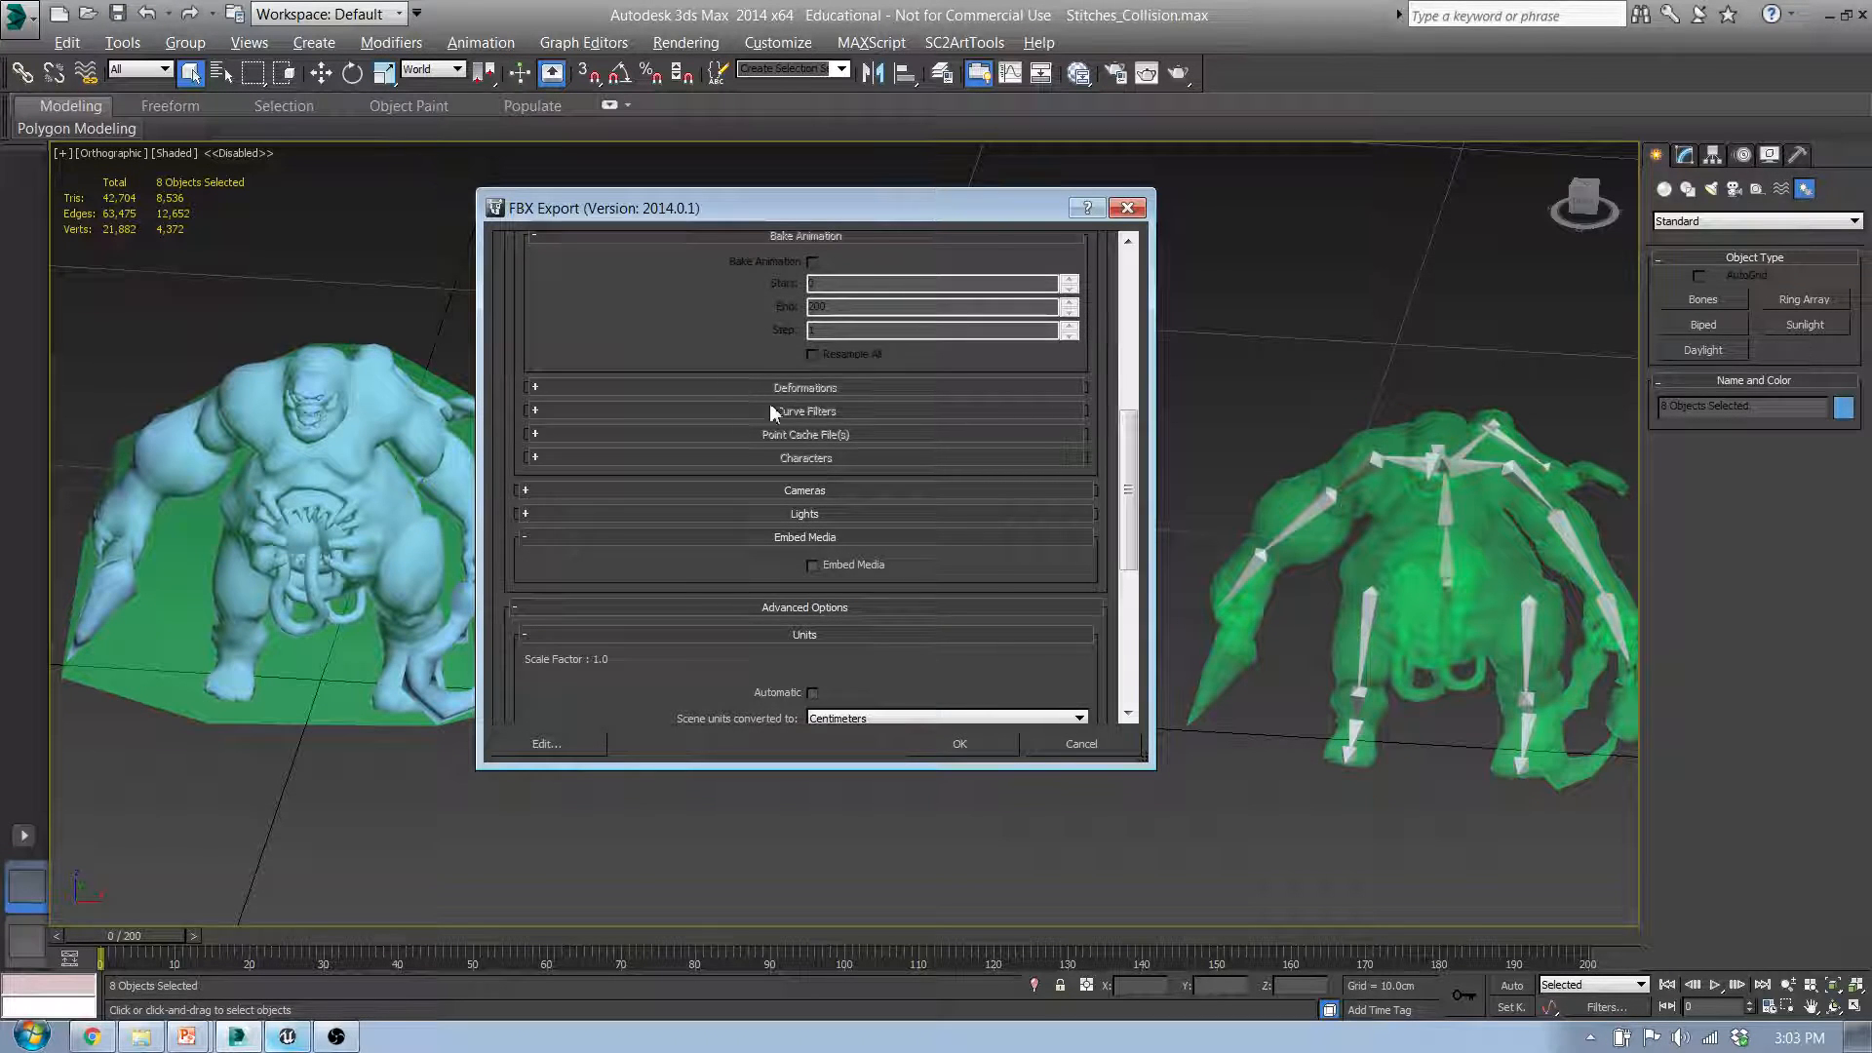
pyautogui.scroll(5, 856, 471)
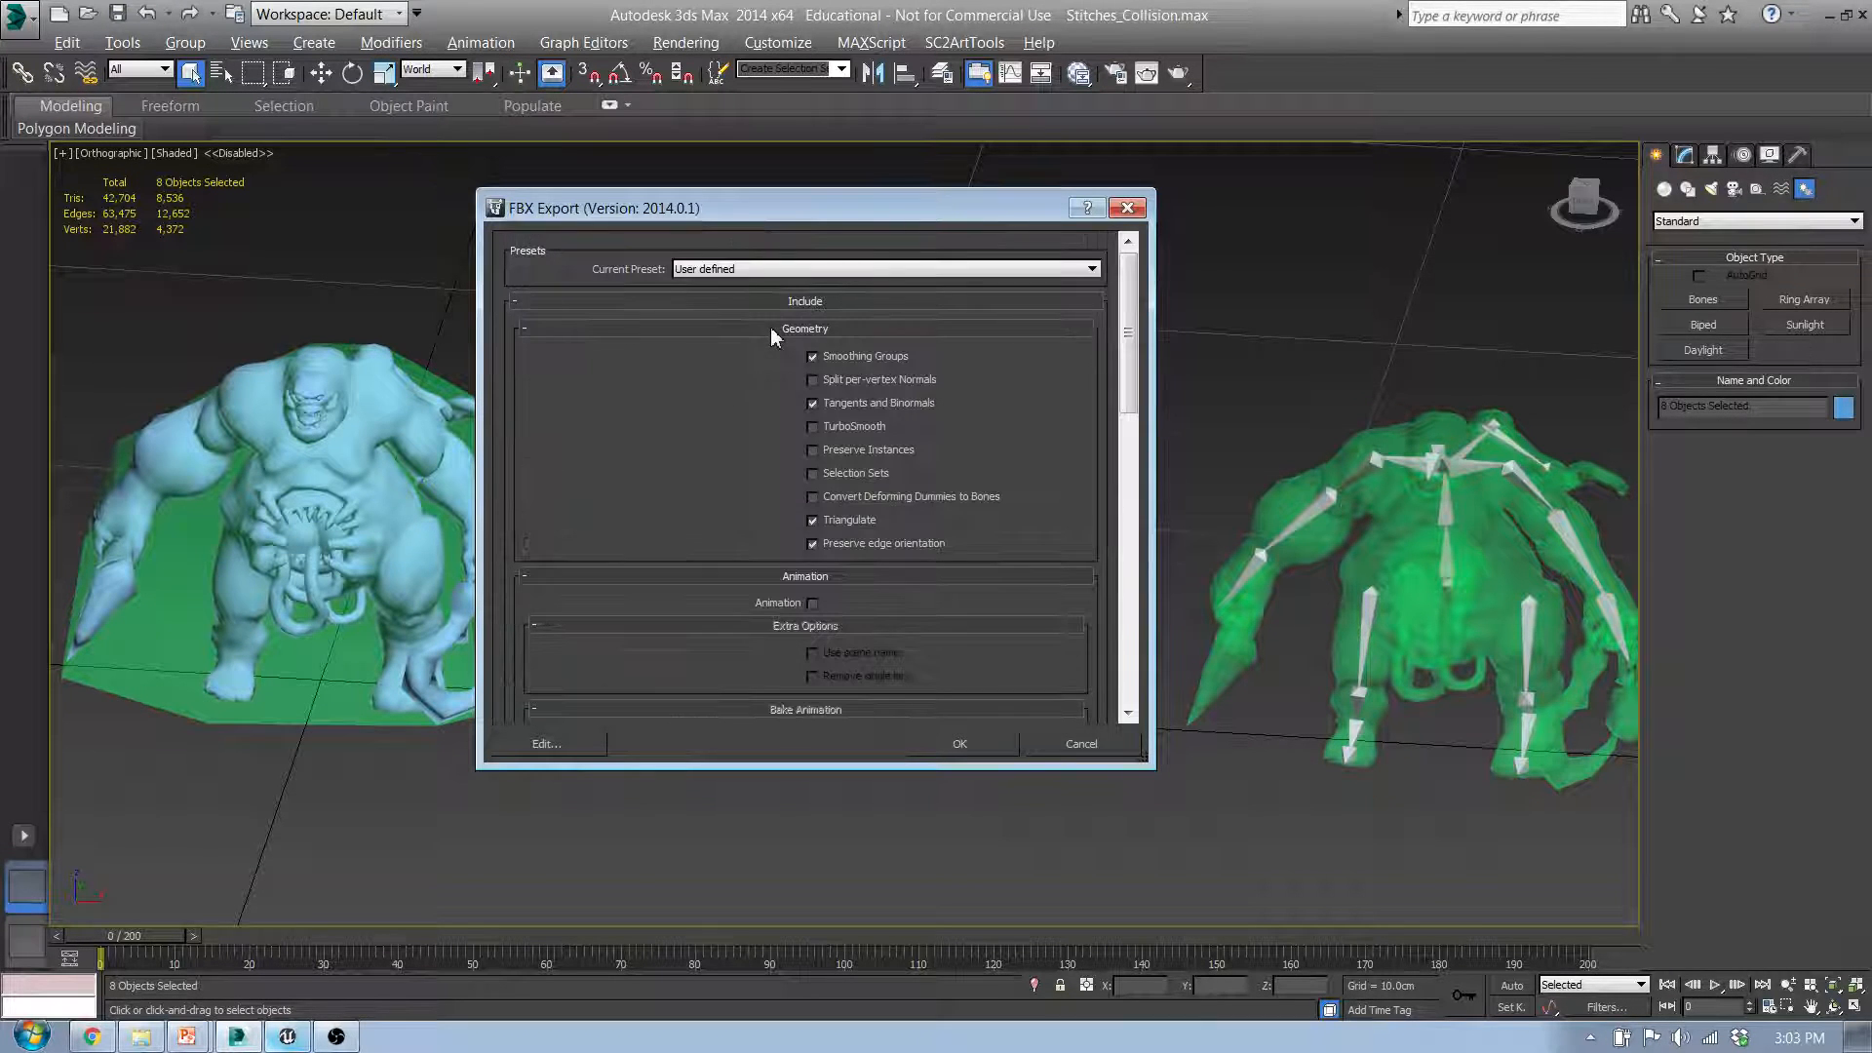
pyautogui.click(985, 745)
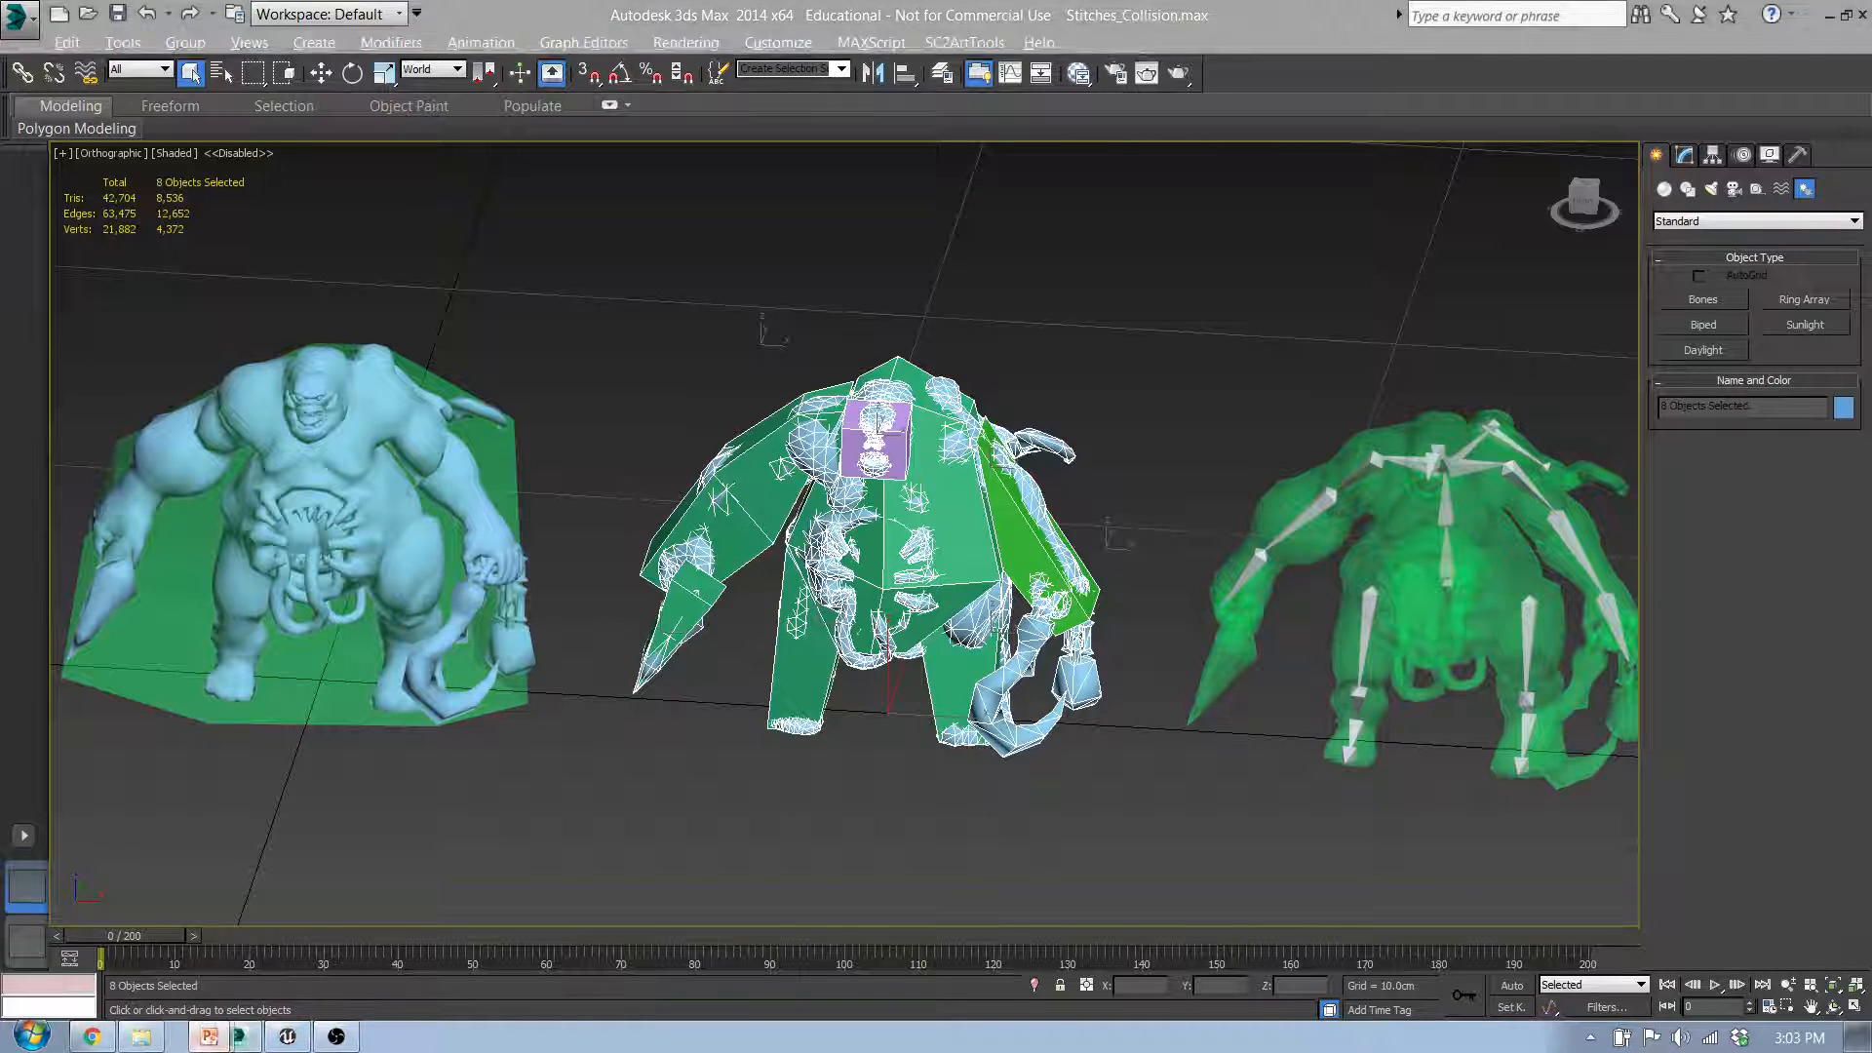
# Step: Switch to Unreal Engine, import Stitches_Multi with Auto Generate Collision disabled, and clear and close the message log
pyautogui.click(288, 1037)
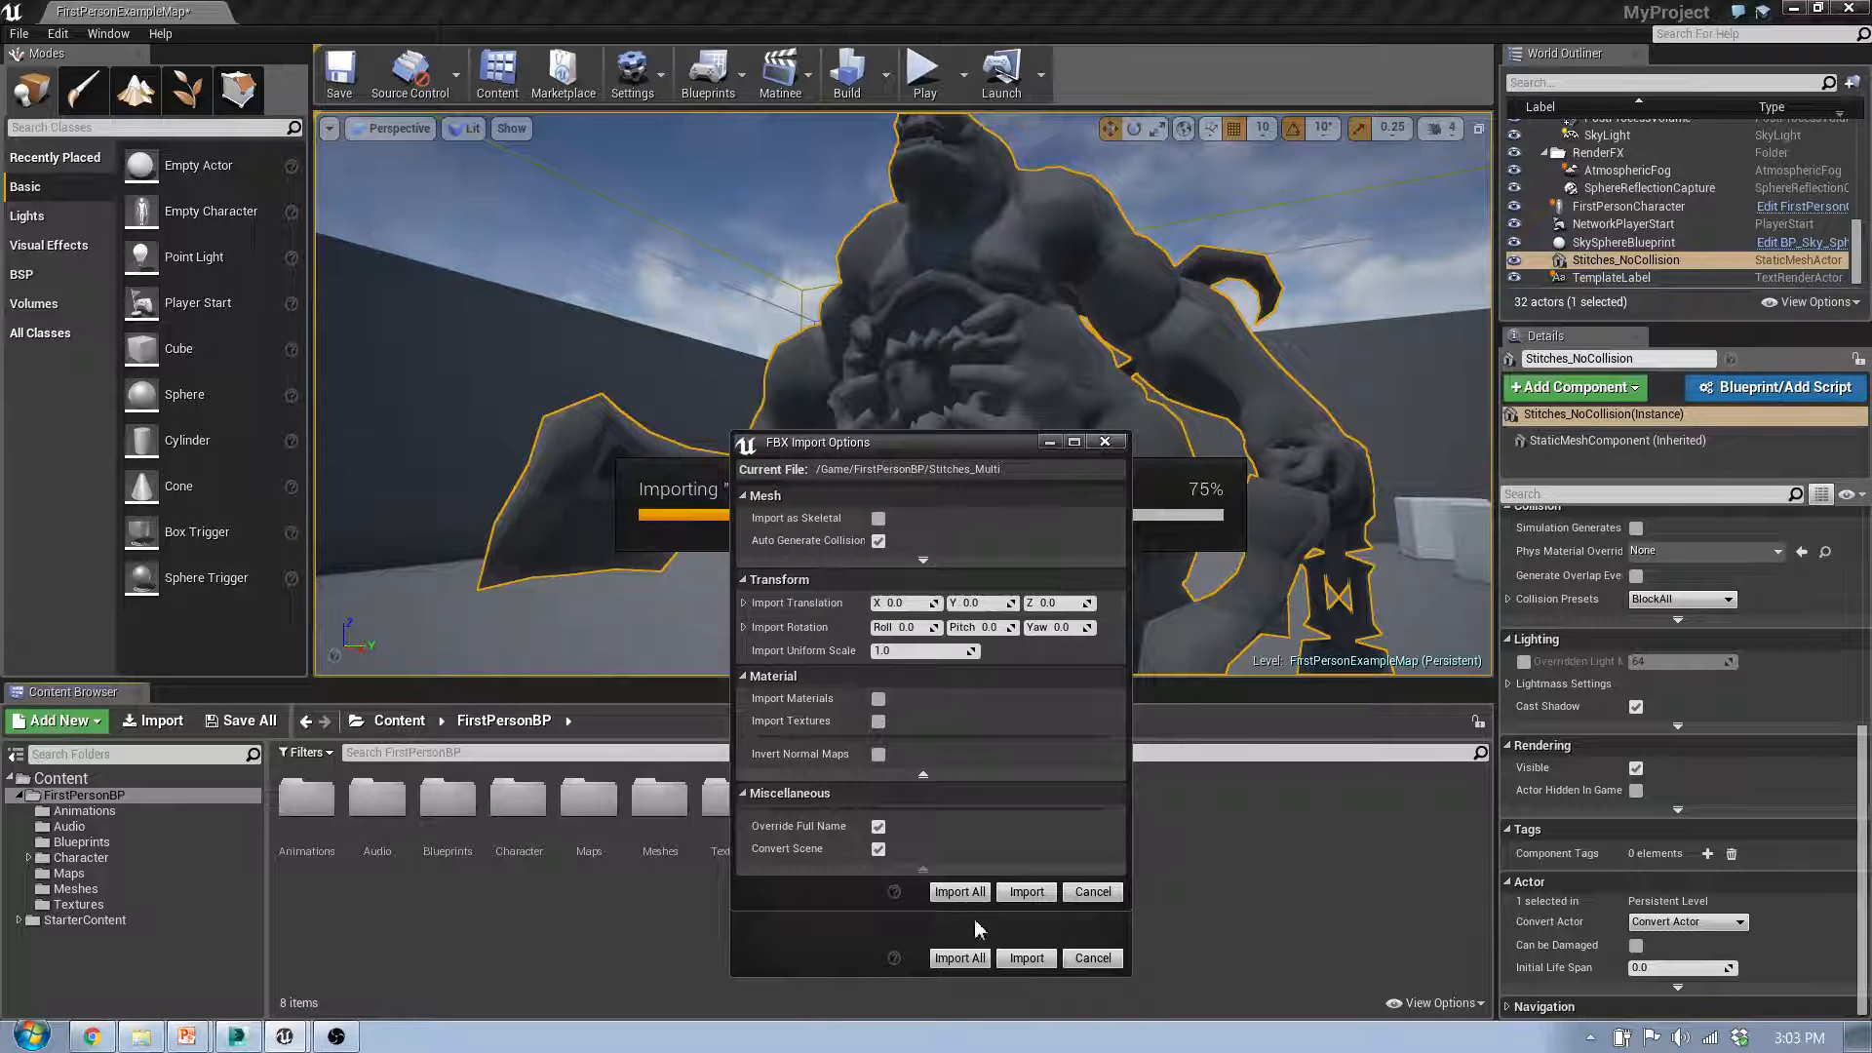
pyautogui.click(878, 541)
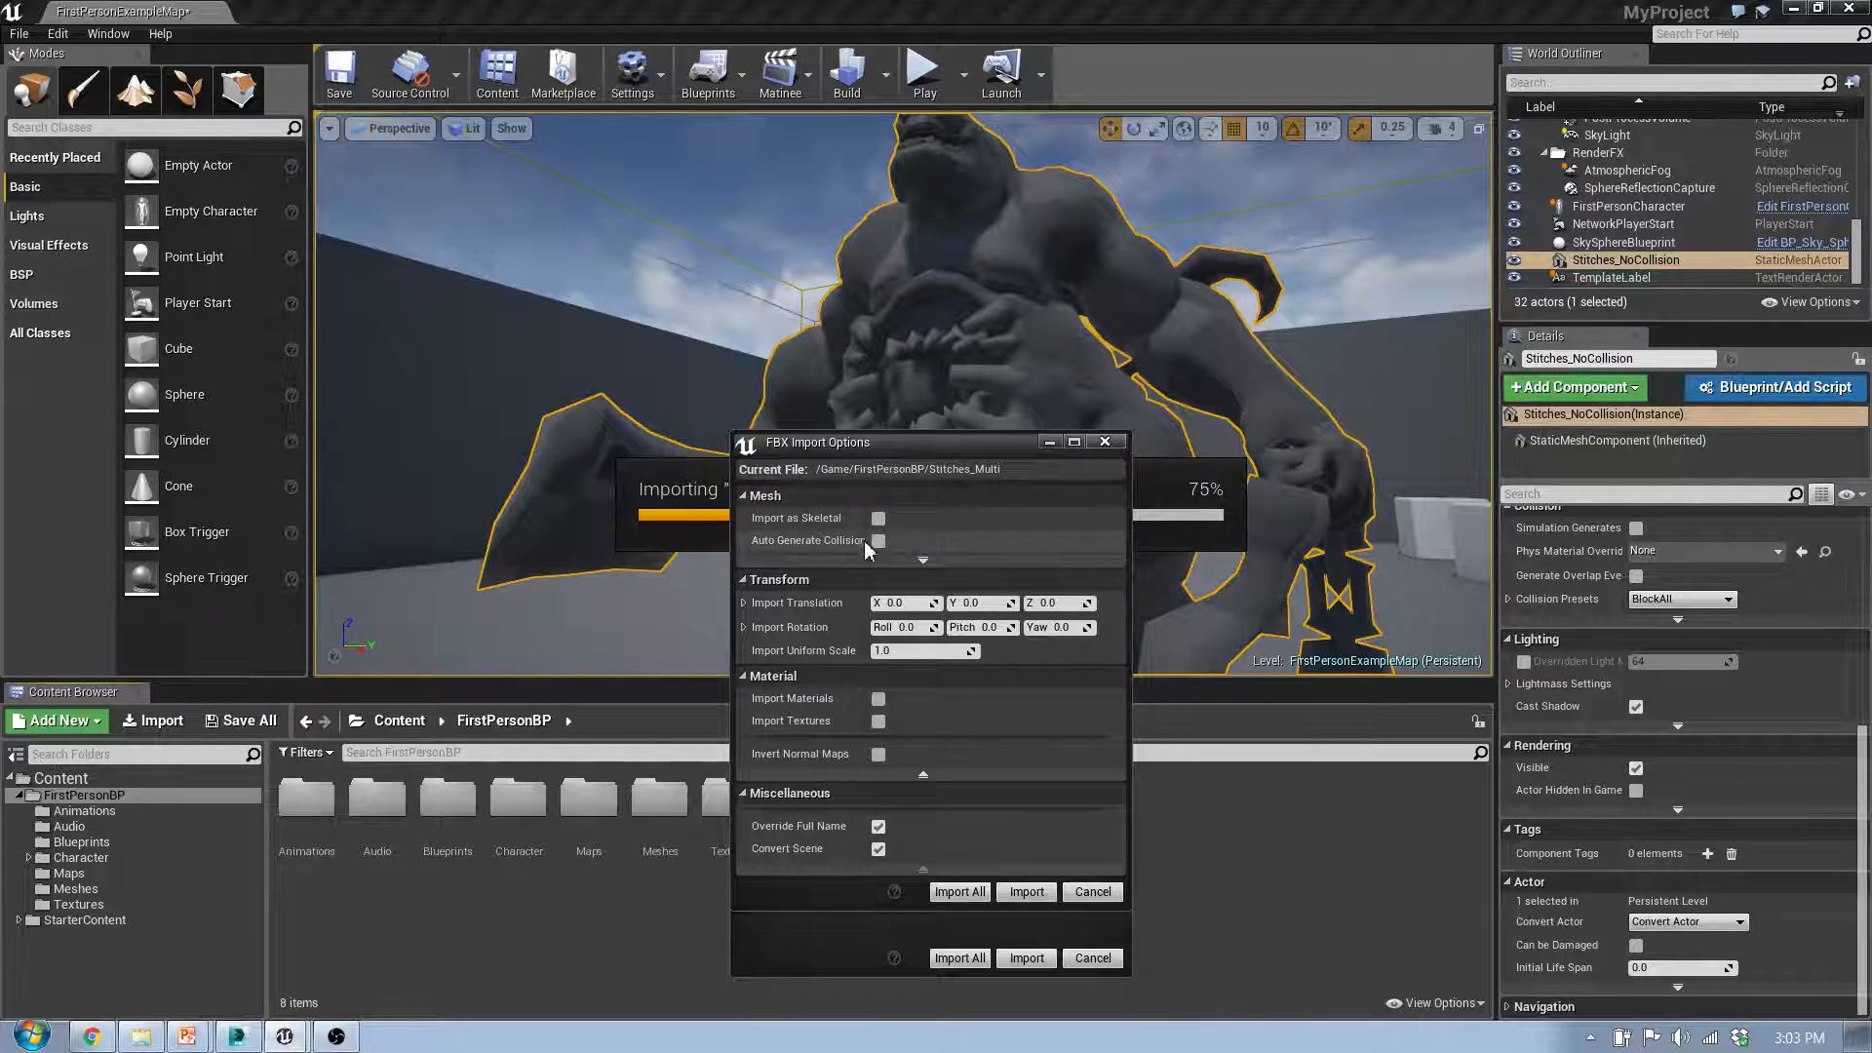
pyautogui.click(1020, 893)
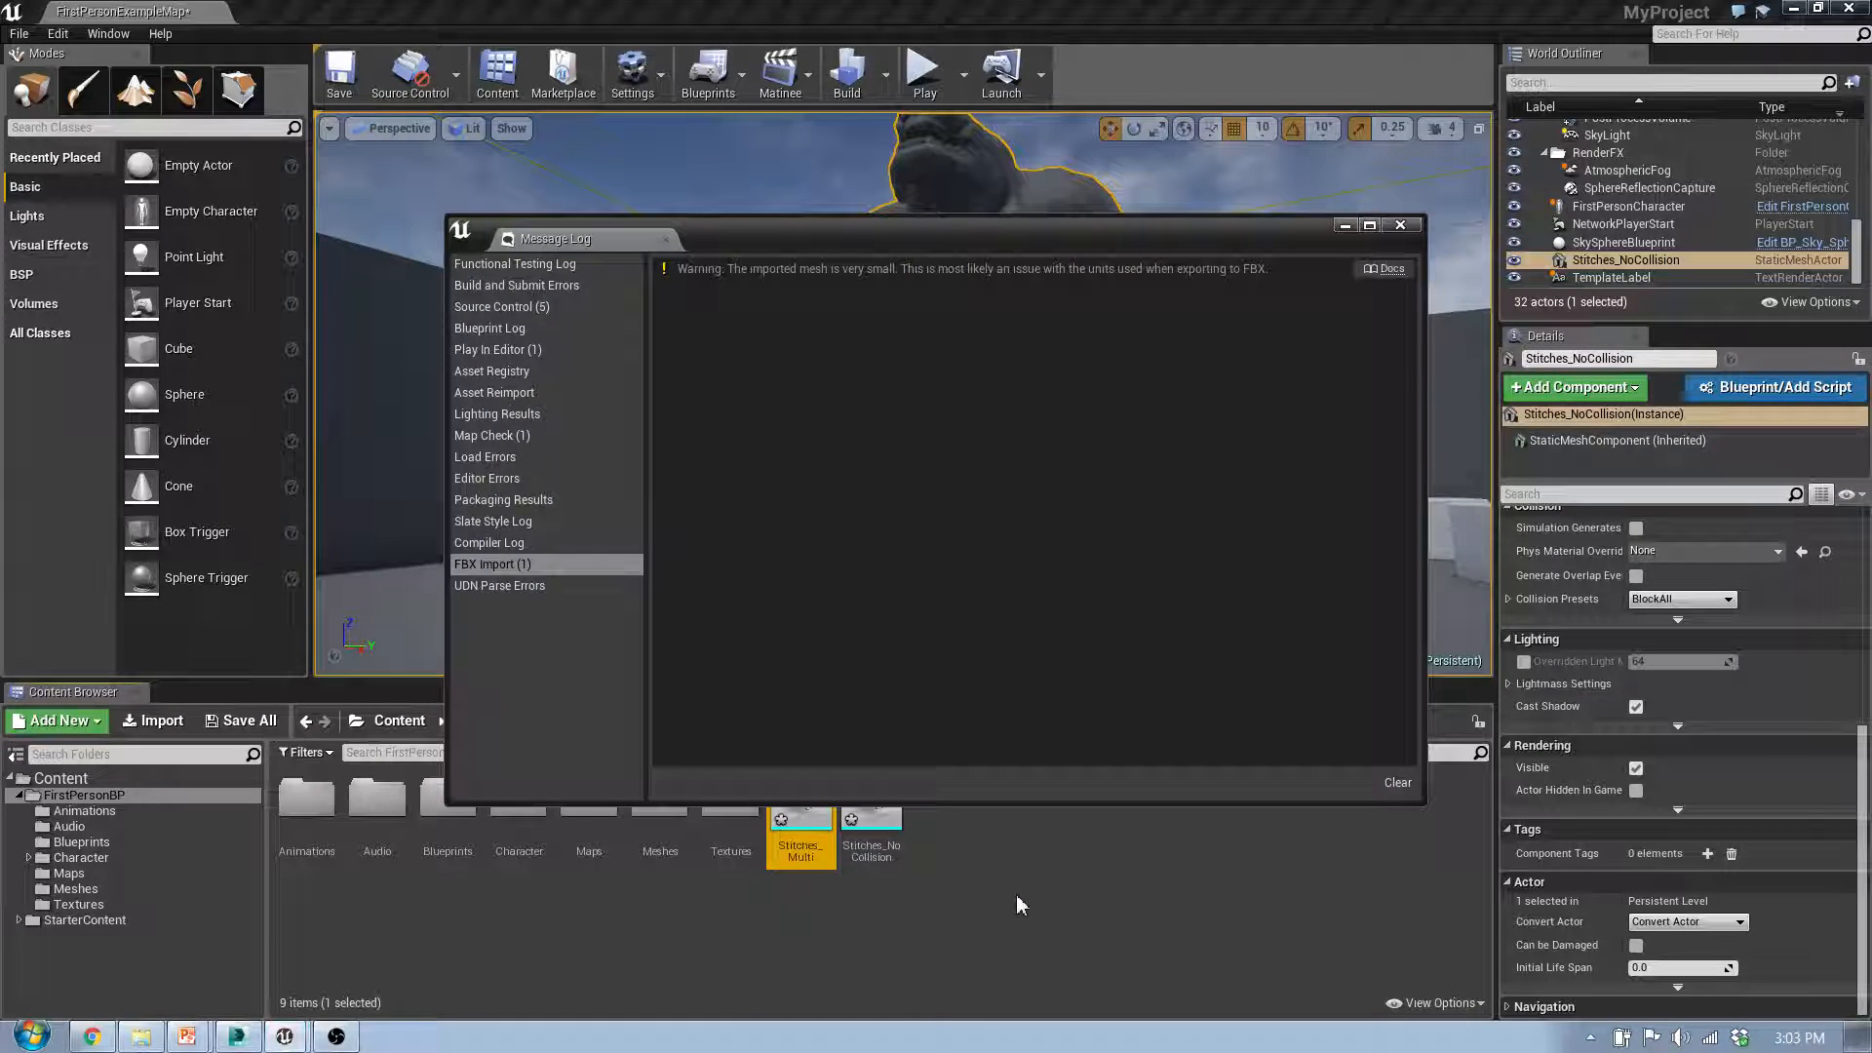
pyautogui.click(1396, 786)
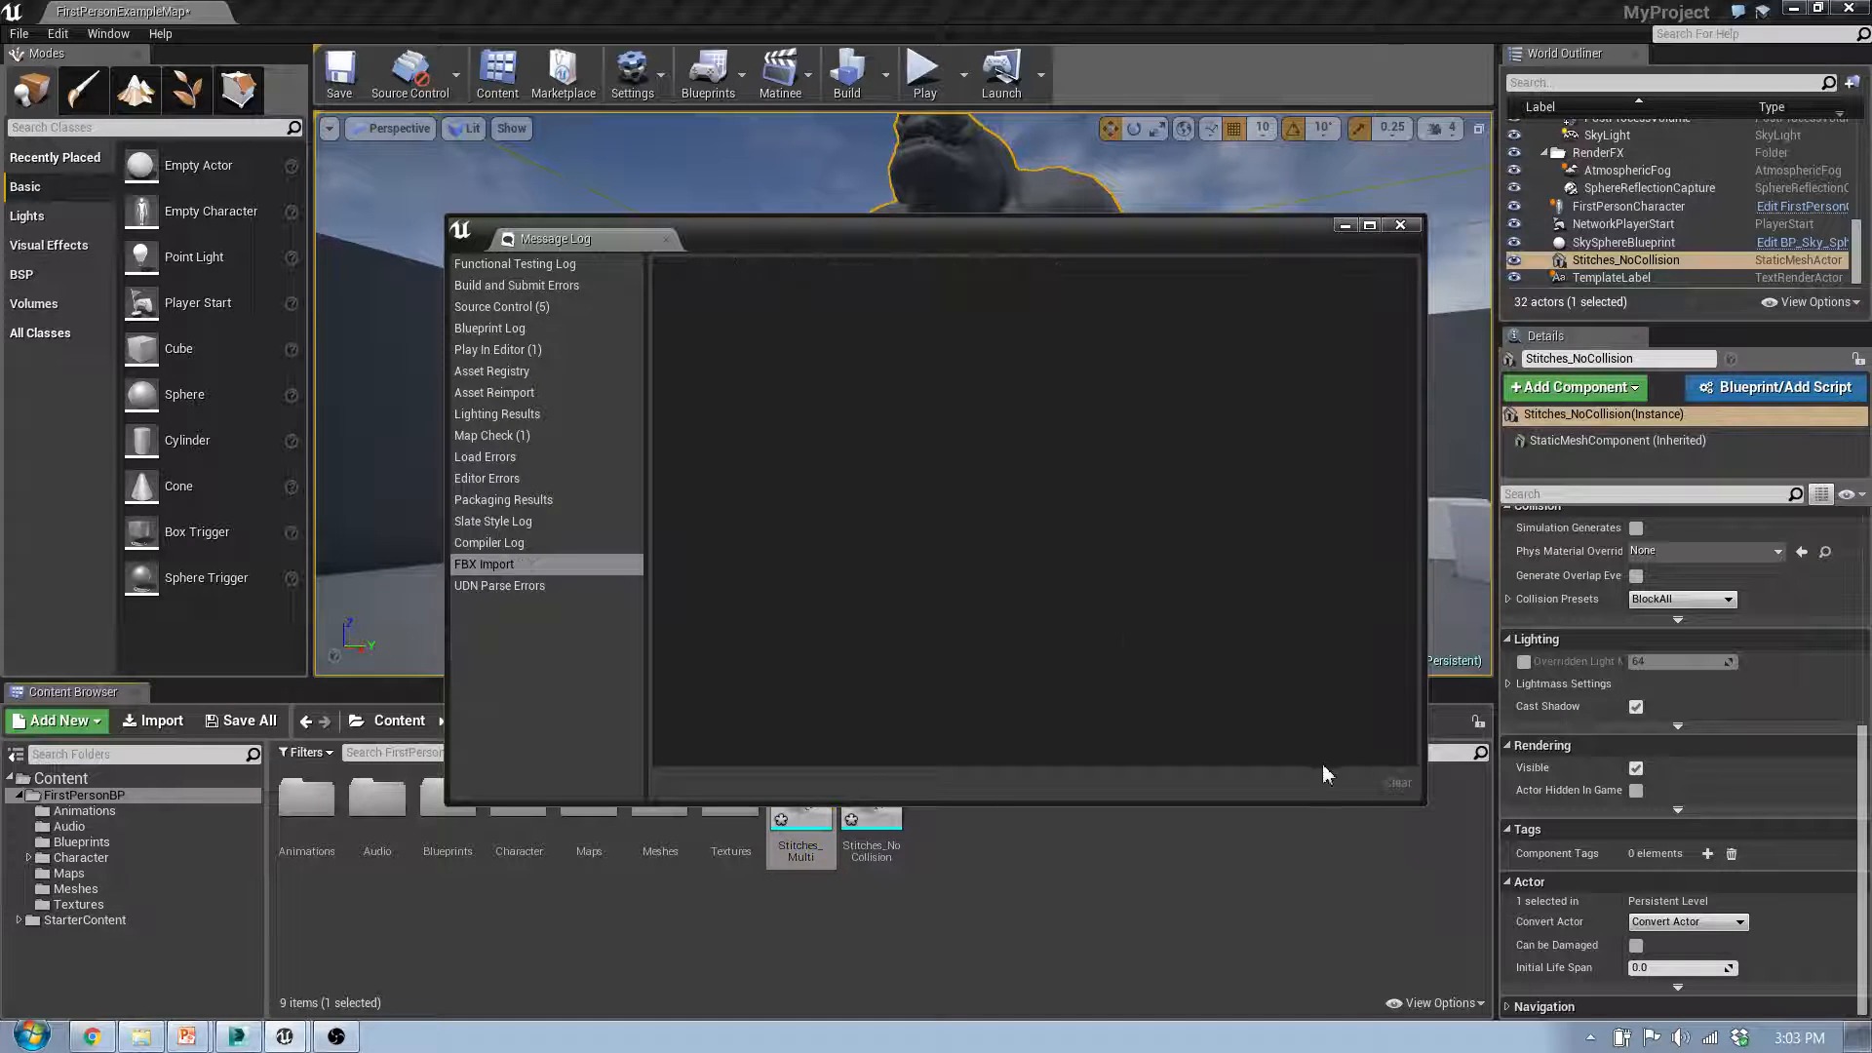
pyautogui.click(1401, 226)
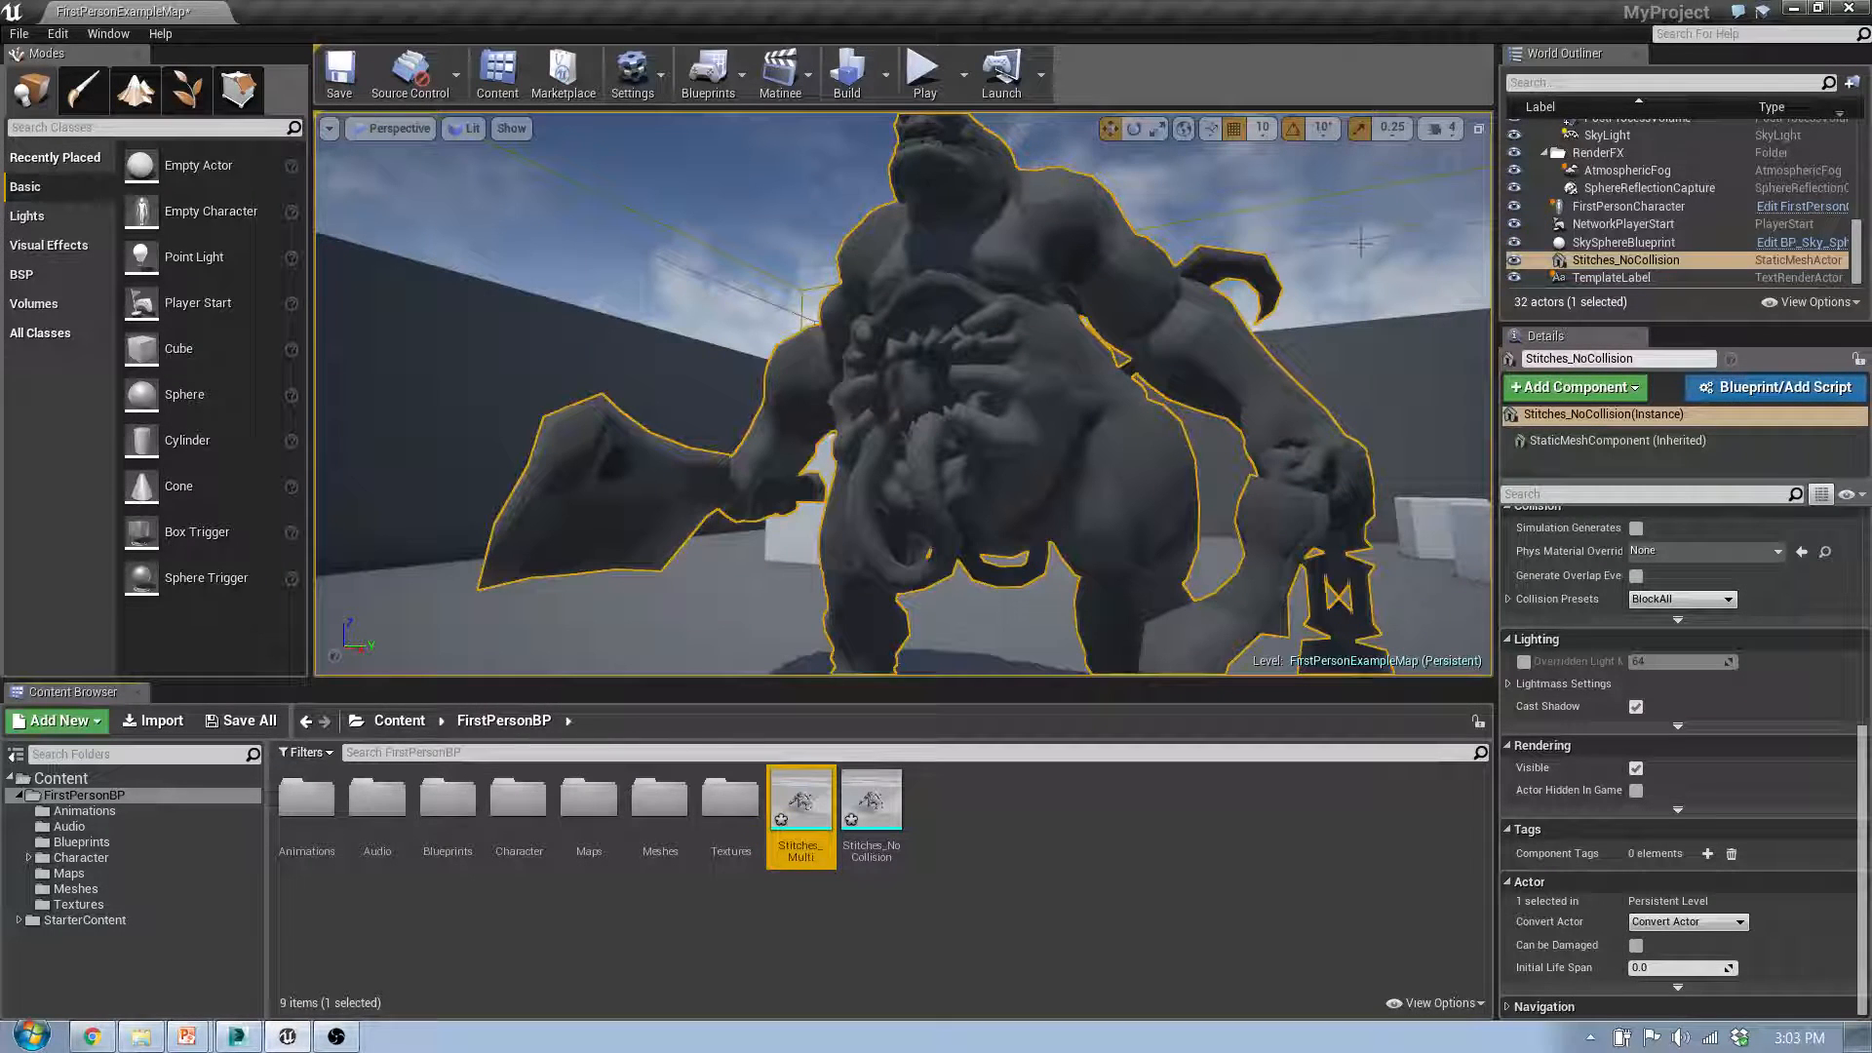
# Step: Inspect the collision hulls of Stitches_Multi from several sides in the static mesh editor and close it
pyautogui.doubleClick(809, 809)
pyautogui.moveTo(722, 601); pyautogui.dragTo(1102, 614, button='right')
pyautogui.press('w')
pyautogui.press('a')
pyautogui.press('a')
pyautogui.press('w')
pyautogui.press('w')
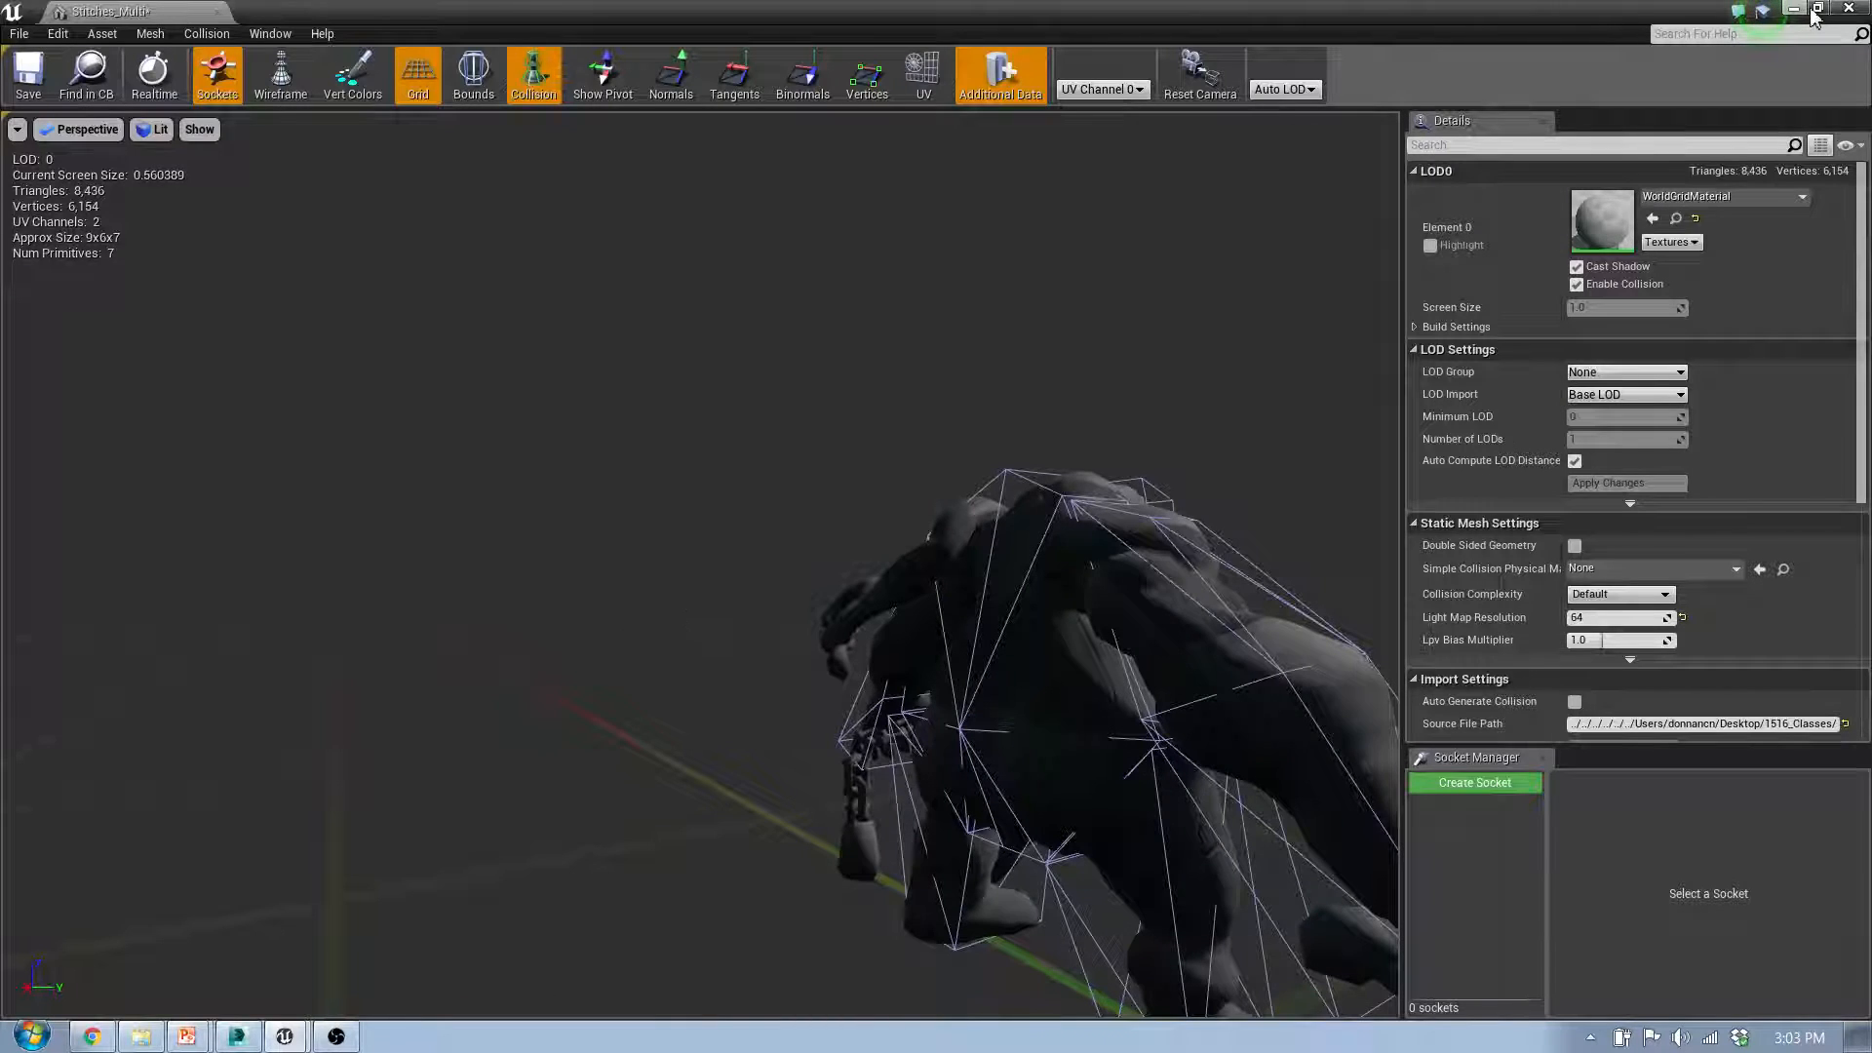
pyautogui.click(1849, 8)
# Step: Place Stitches_Multi in the level at a distance from Stitches_NoCollision and scale it up
pyautogui.press('s')
pyautogui.moveTo(942, 306); pyautogui.dragTo(973, 314, button='right')
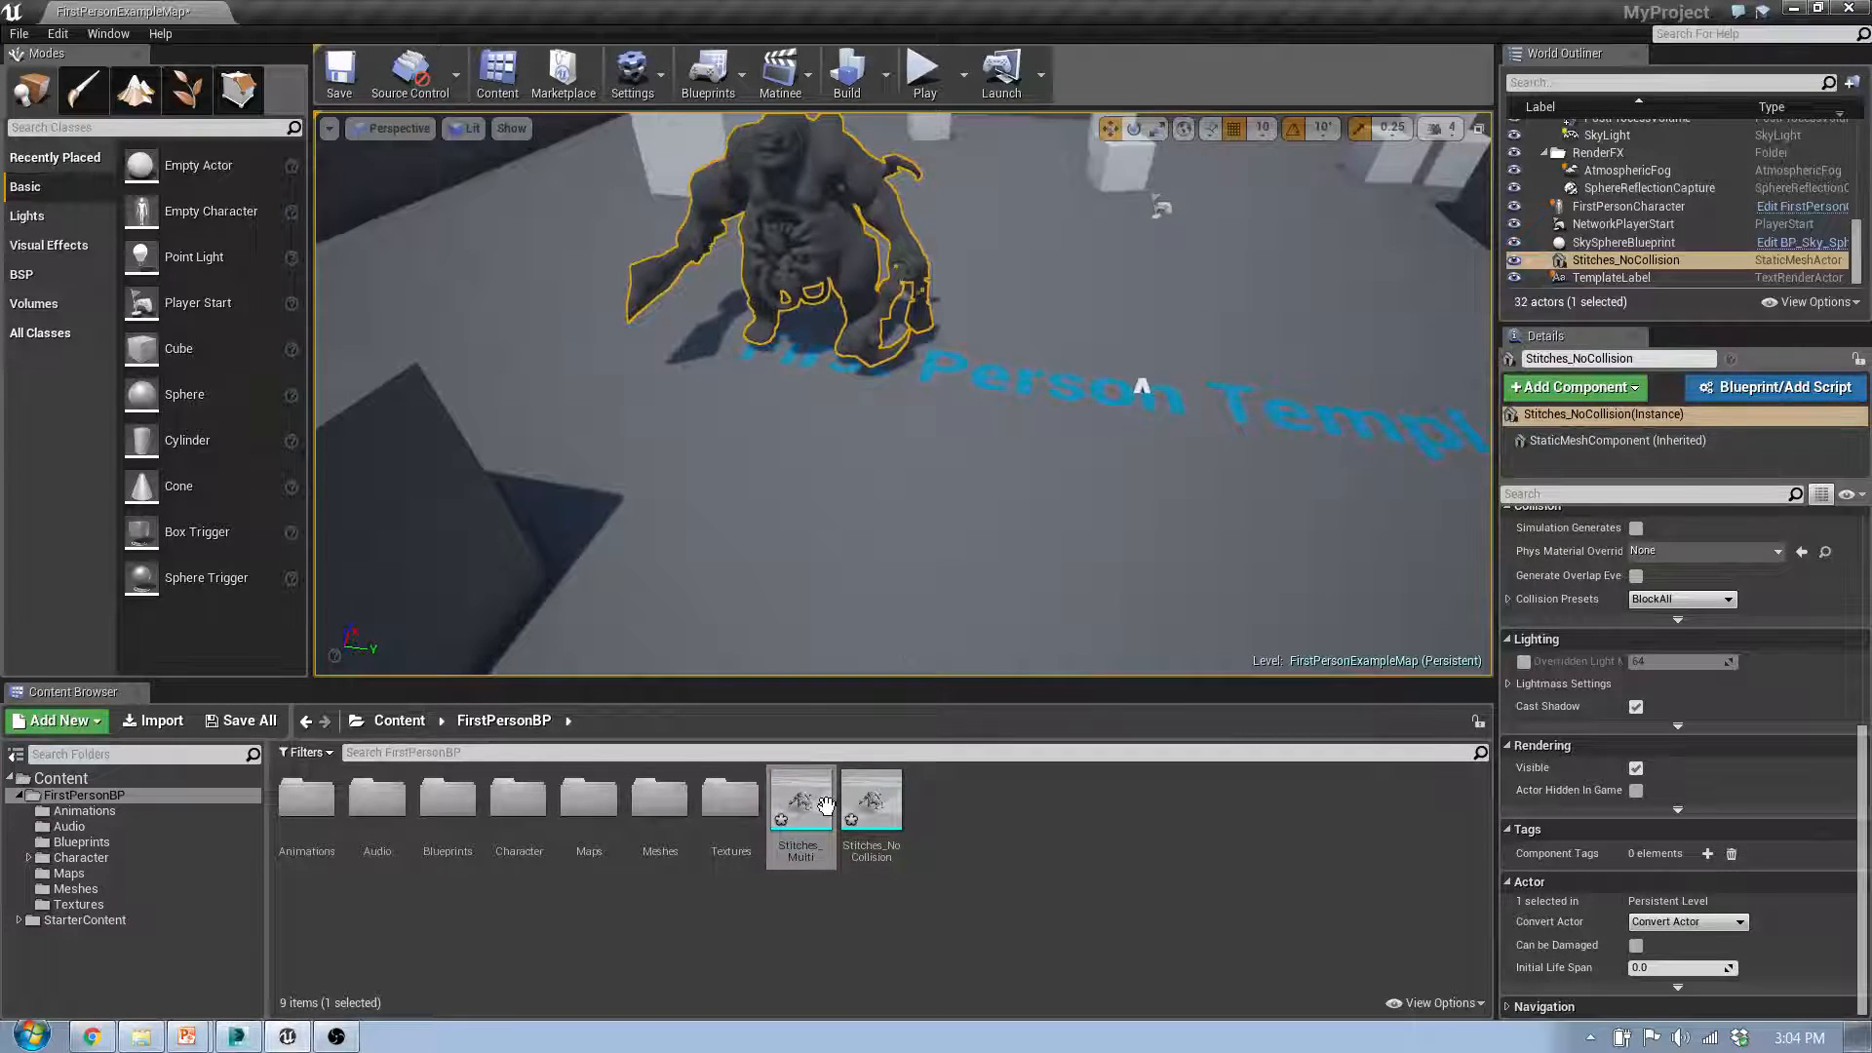
pyautogui.moveTo(817, 828); pyautogui.dragTo(1385, 306)
pyautogui.press('e')
pyautogui.press('r')
pyautogui.moveTo(1267, 329); pyautogui.dragTo(1304, 265, button='right')
pyautogui.press('w')
# Step: Play the level and shoot projectiles at Stitches_Multi to test its multi-convex collision
pyautogui.click(922, 75)
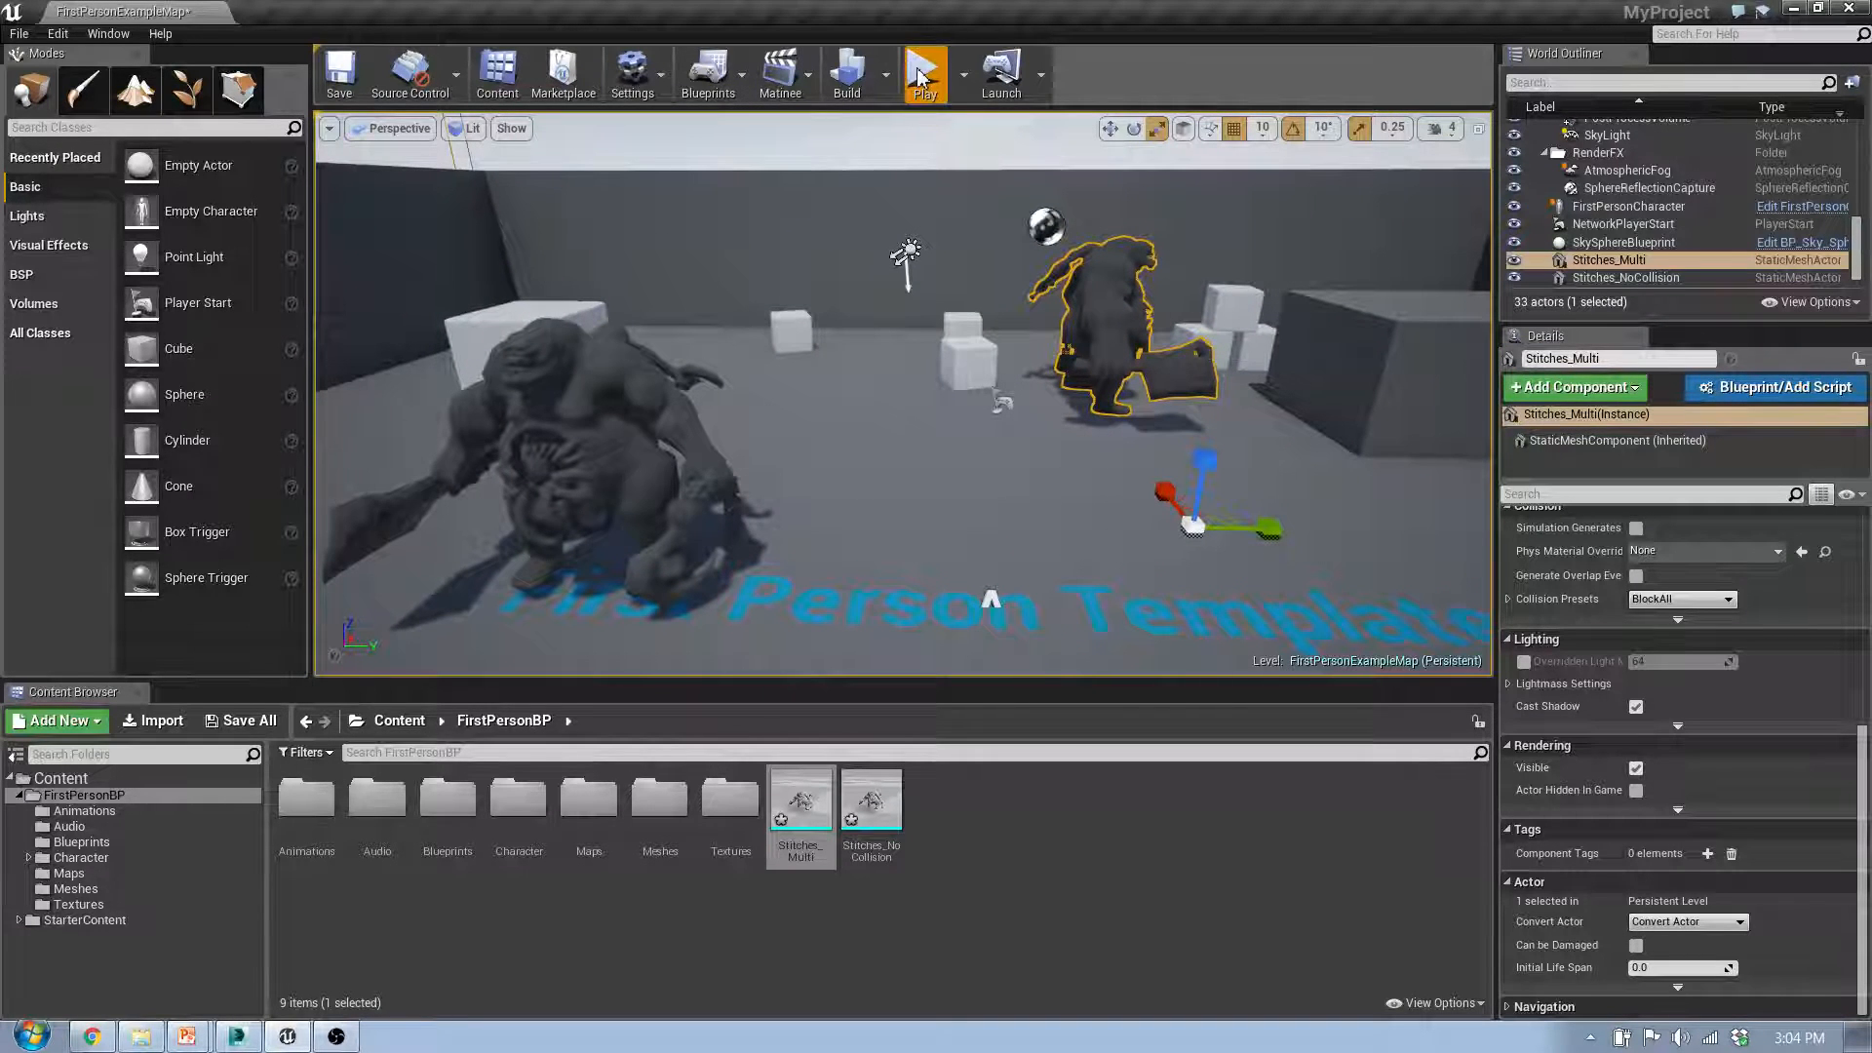
pyautogui.click(909, 400)
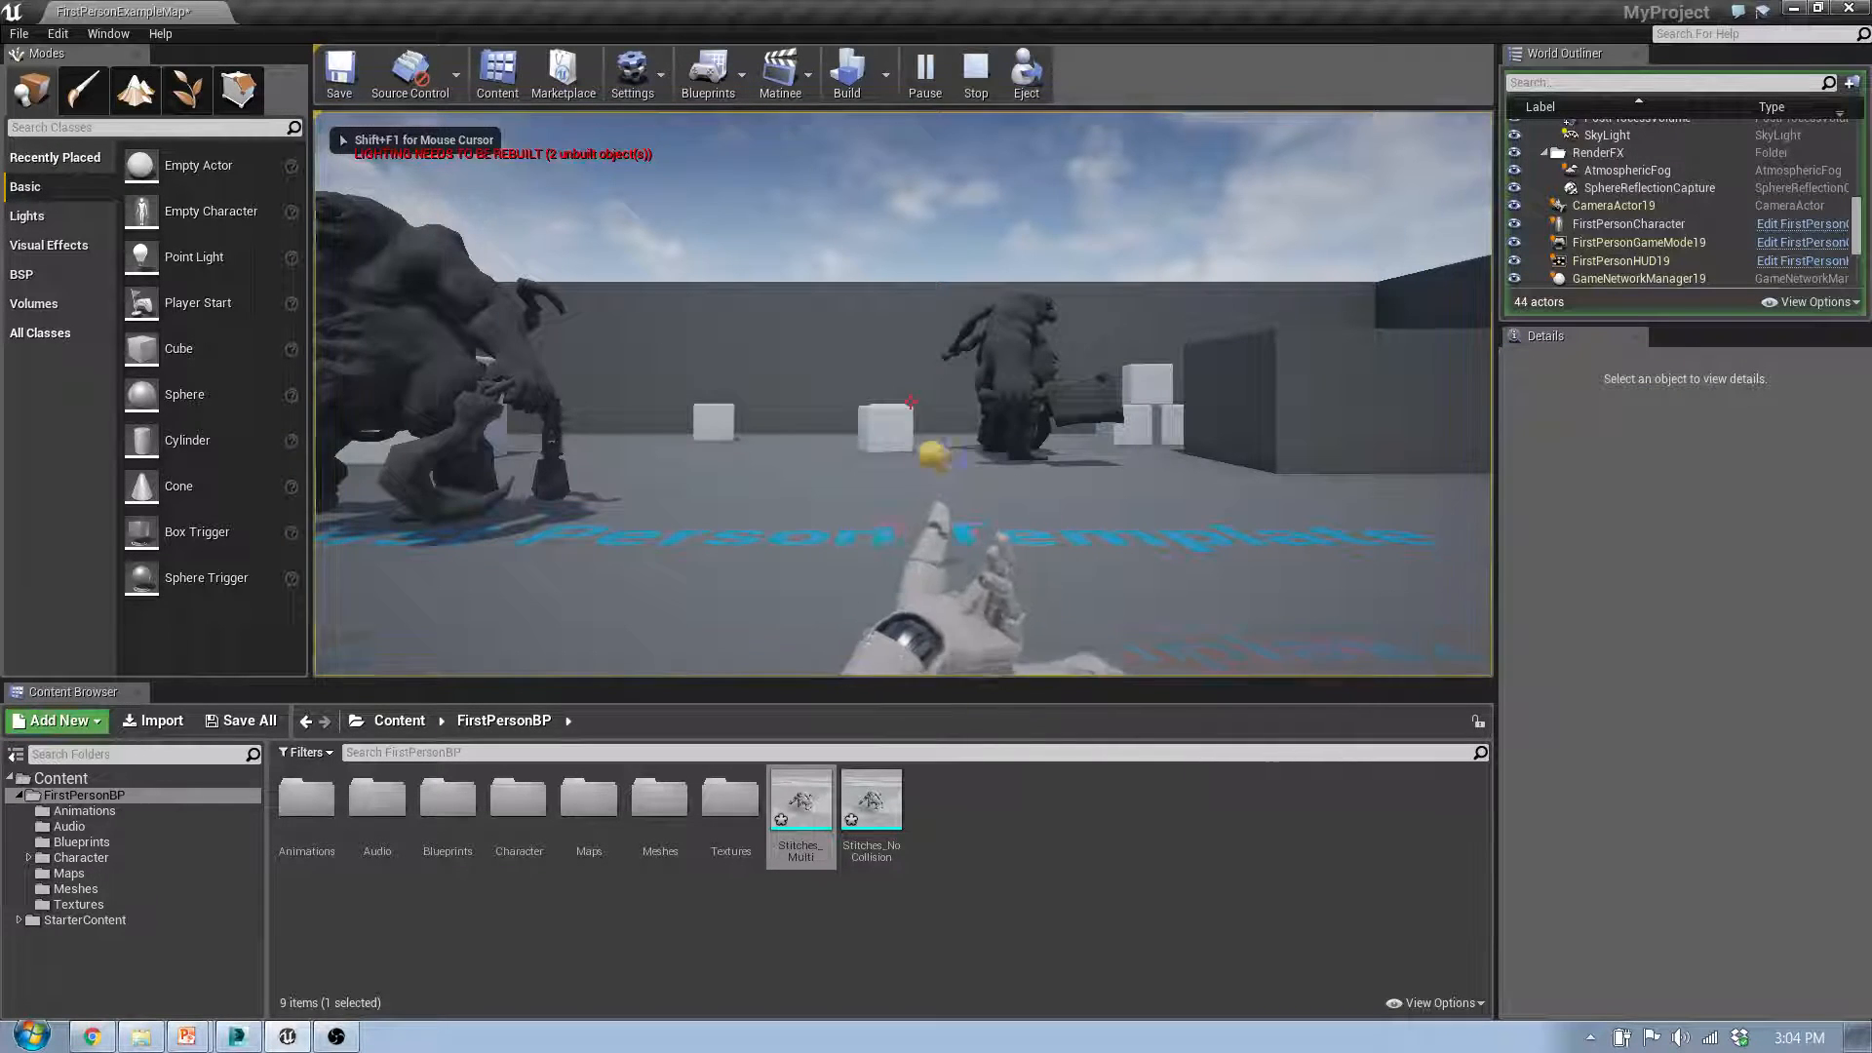
pyautogui.press('w')
pyautogui.press('w')
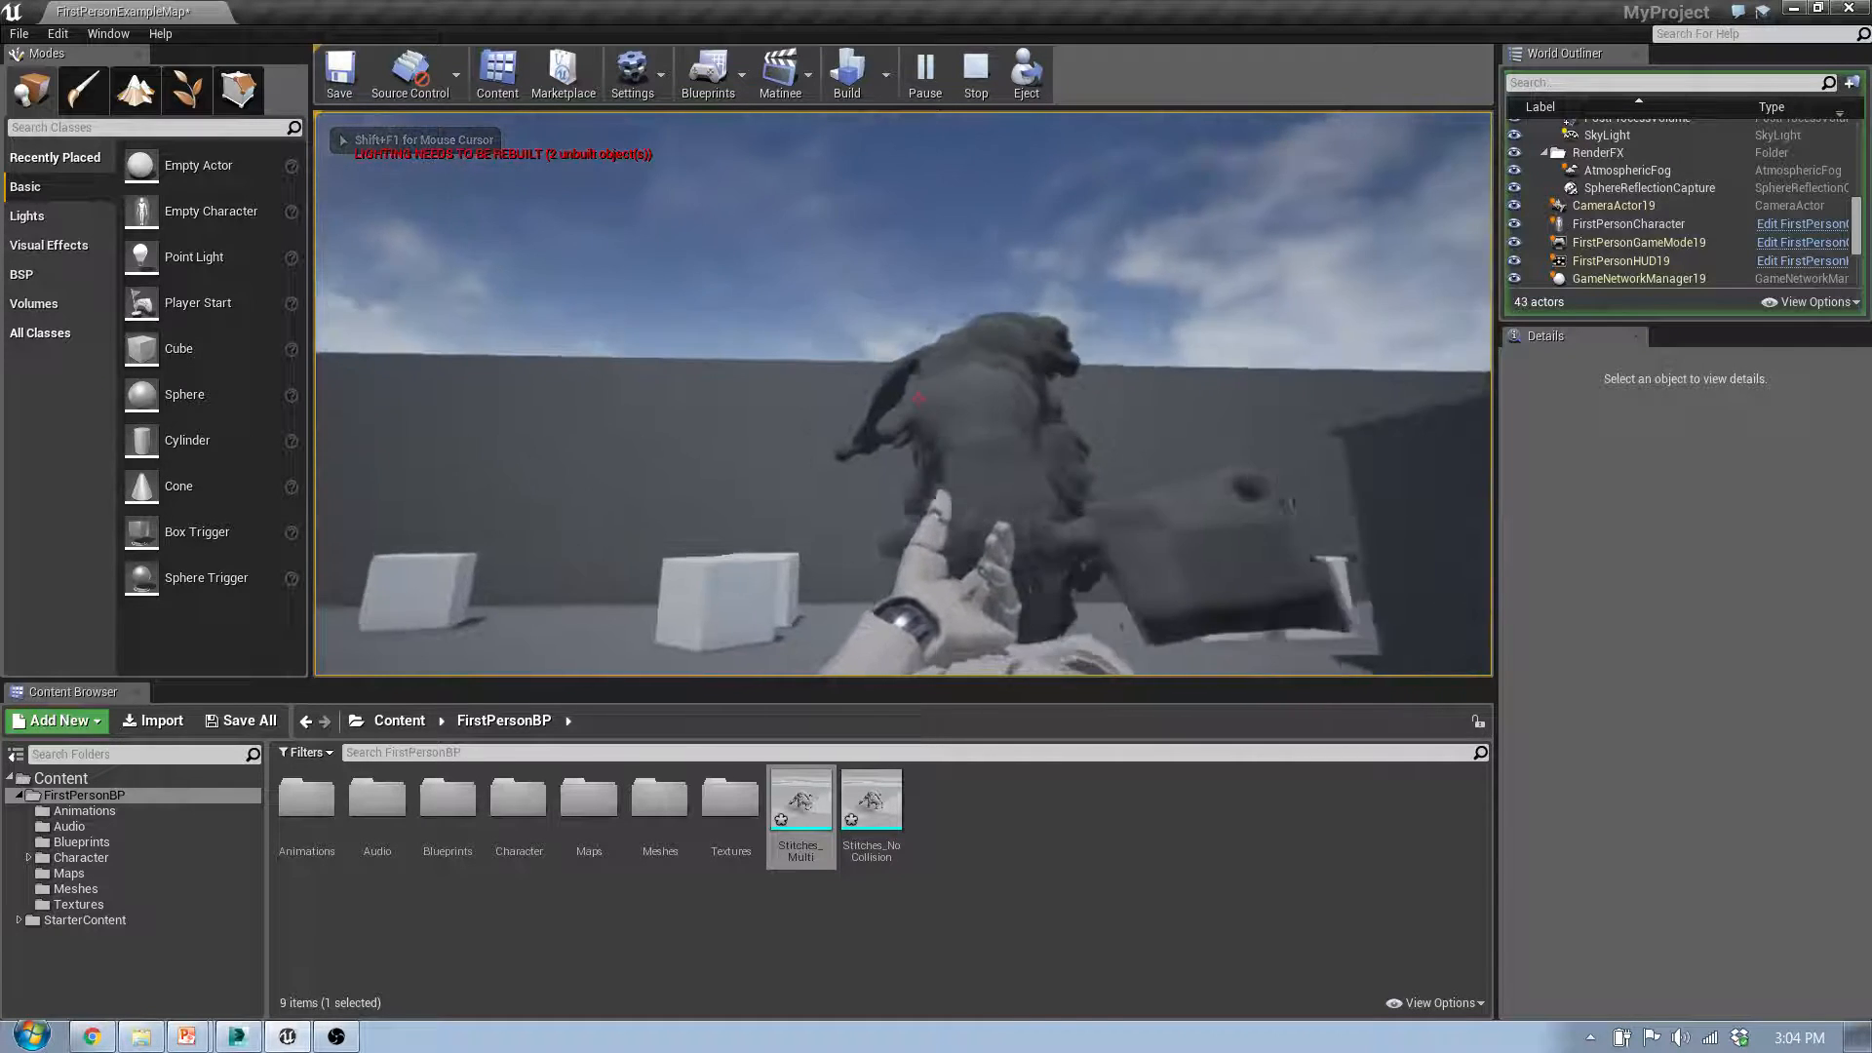
pyautogui.click(909, 401)
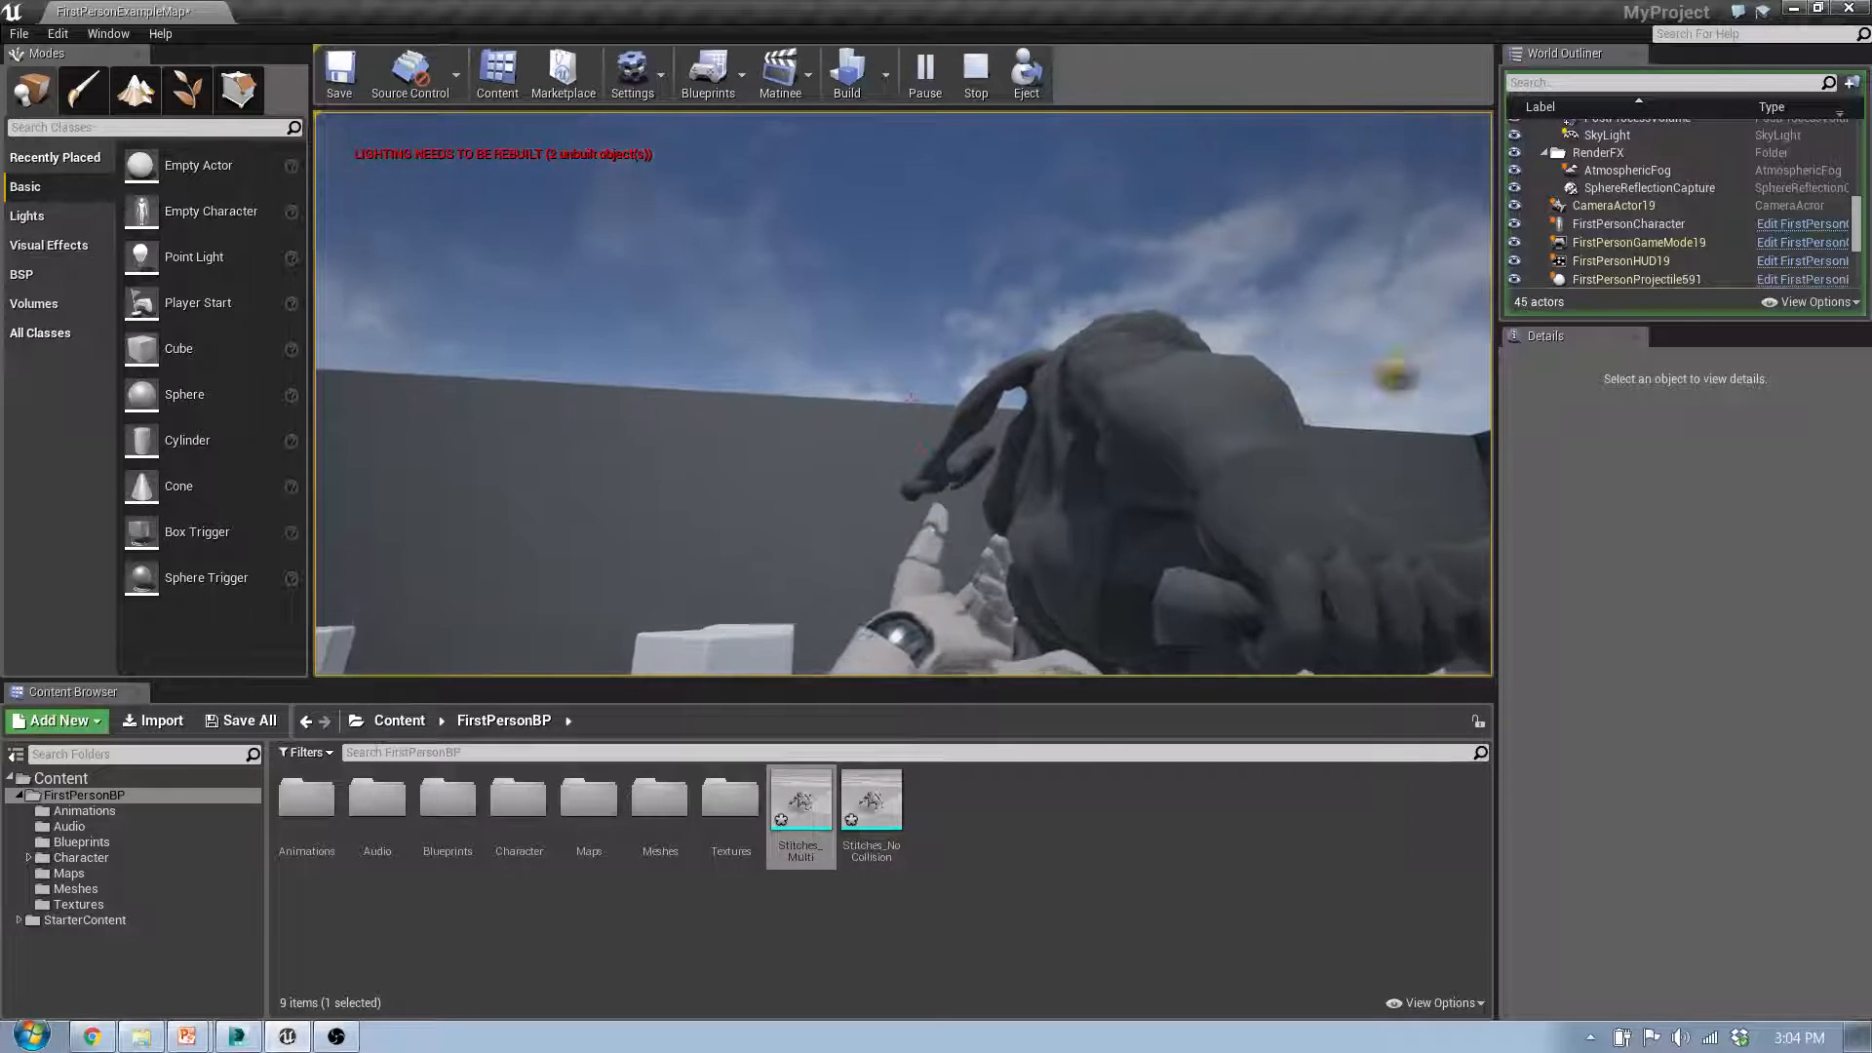
pyautogui.click(910, 401)
pyautogui.click(911, 401)
pyautogui.click(910, 401)
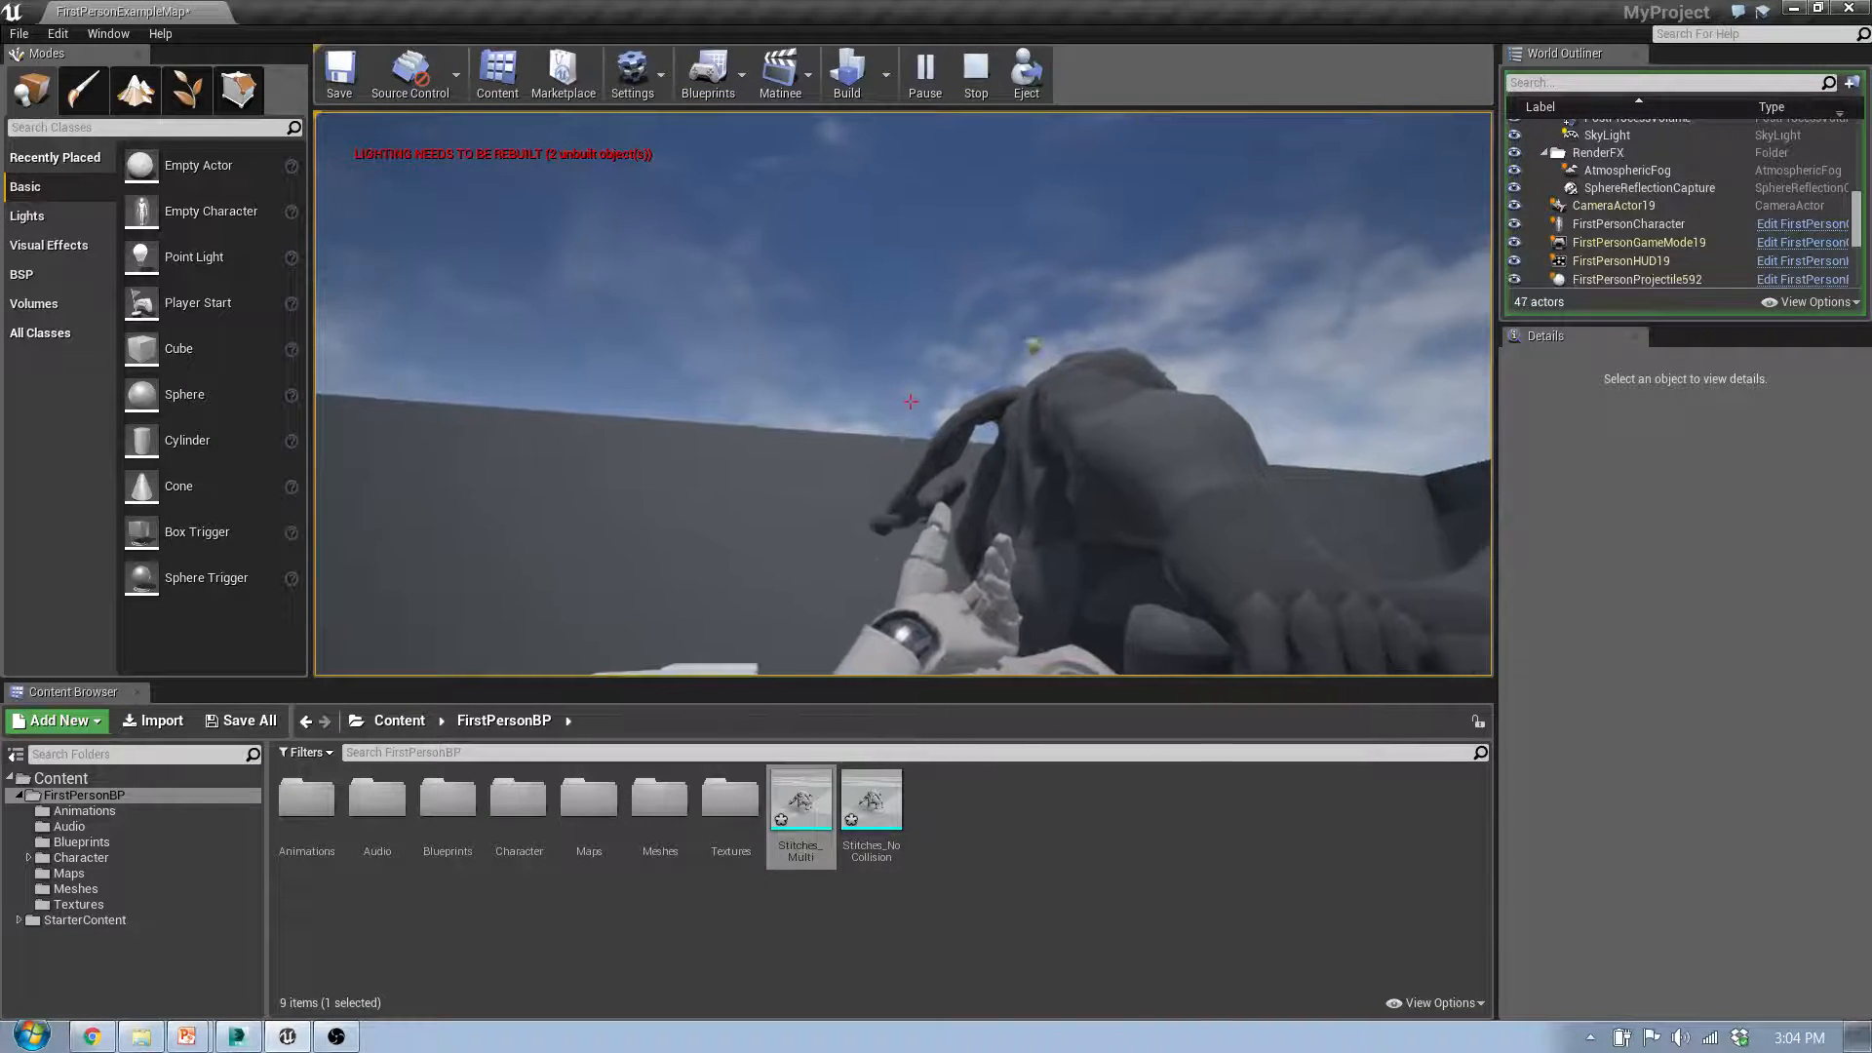
# Step: Approach Stitches_NoCollision and shoot projectiles at it to compare its collision response
pyautogui.press('s')
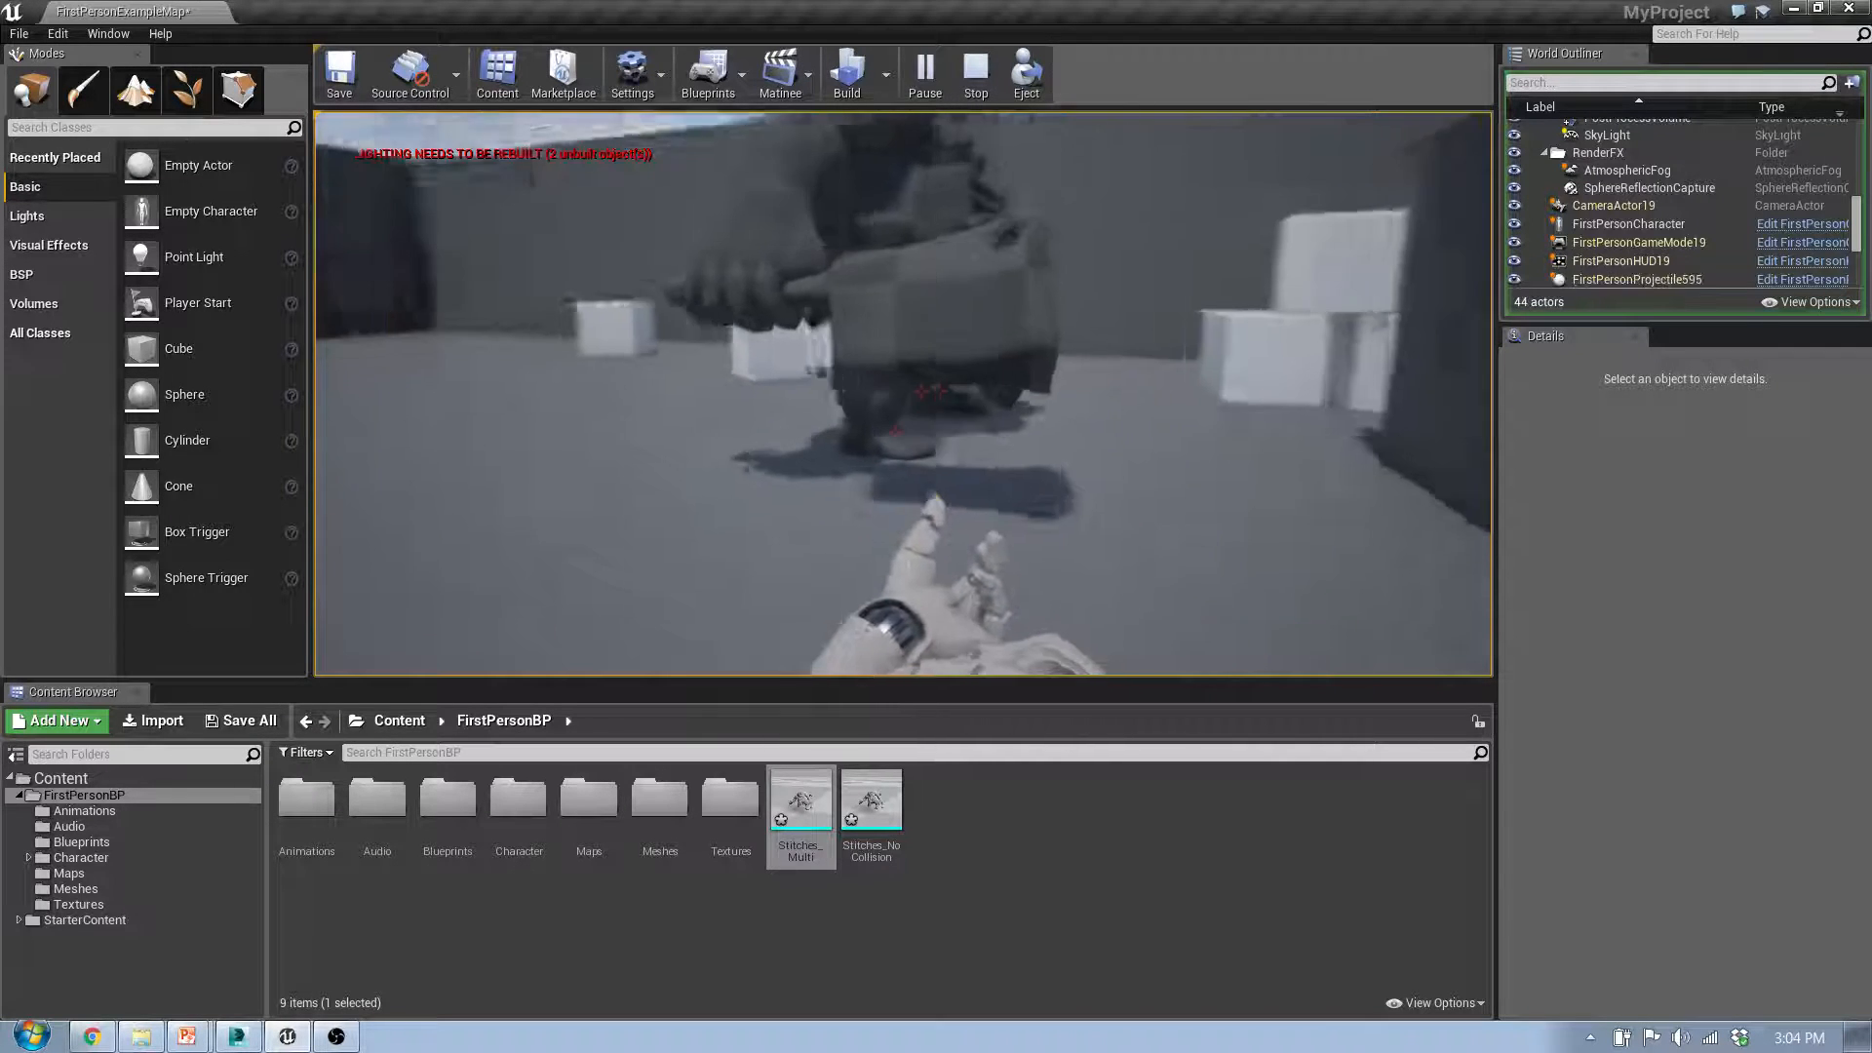
pyautogui.press('d')
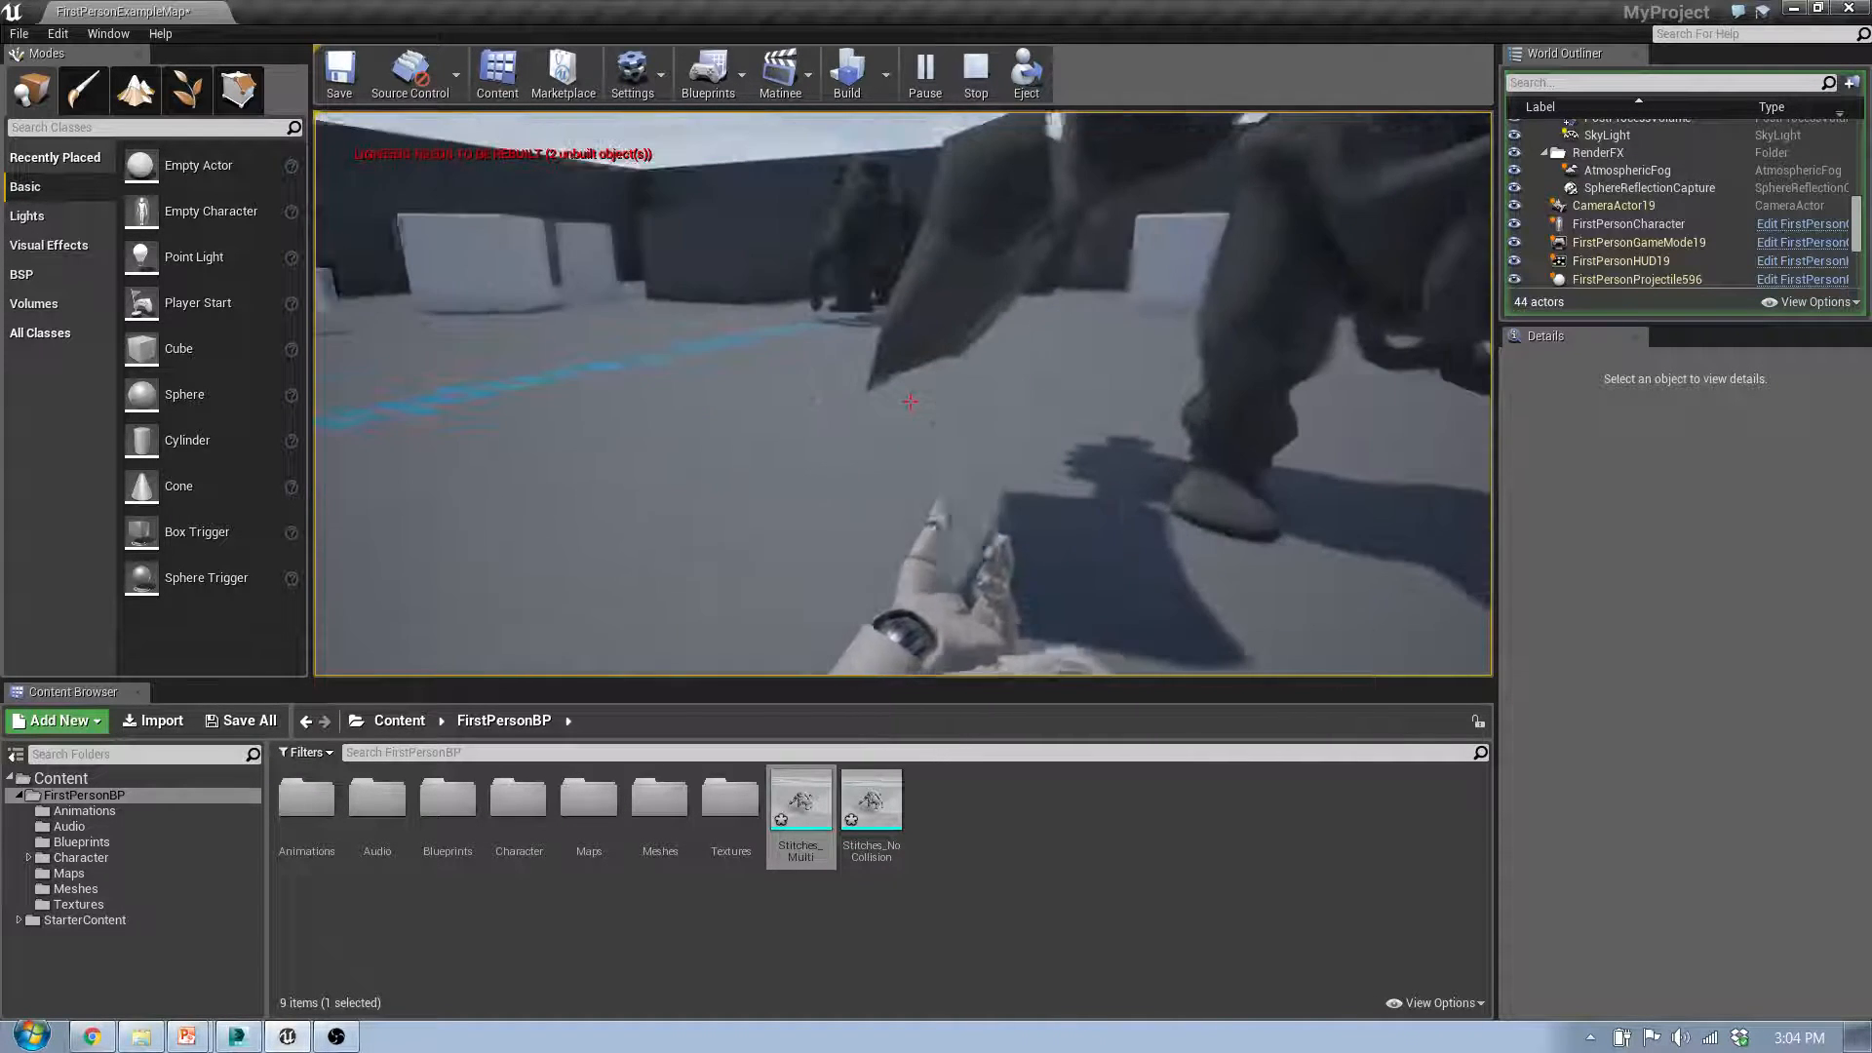
pyautogui.click(910, 401)
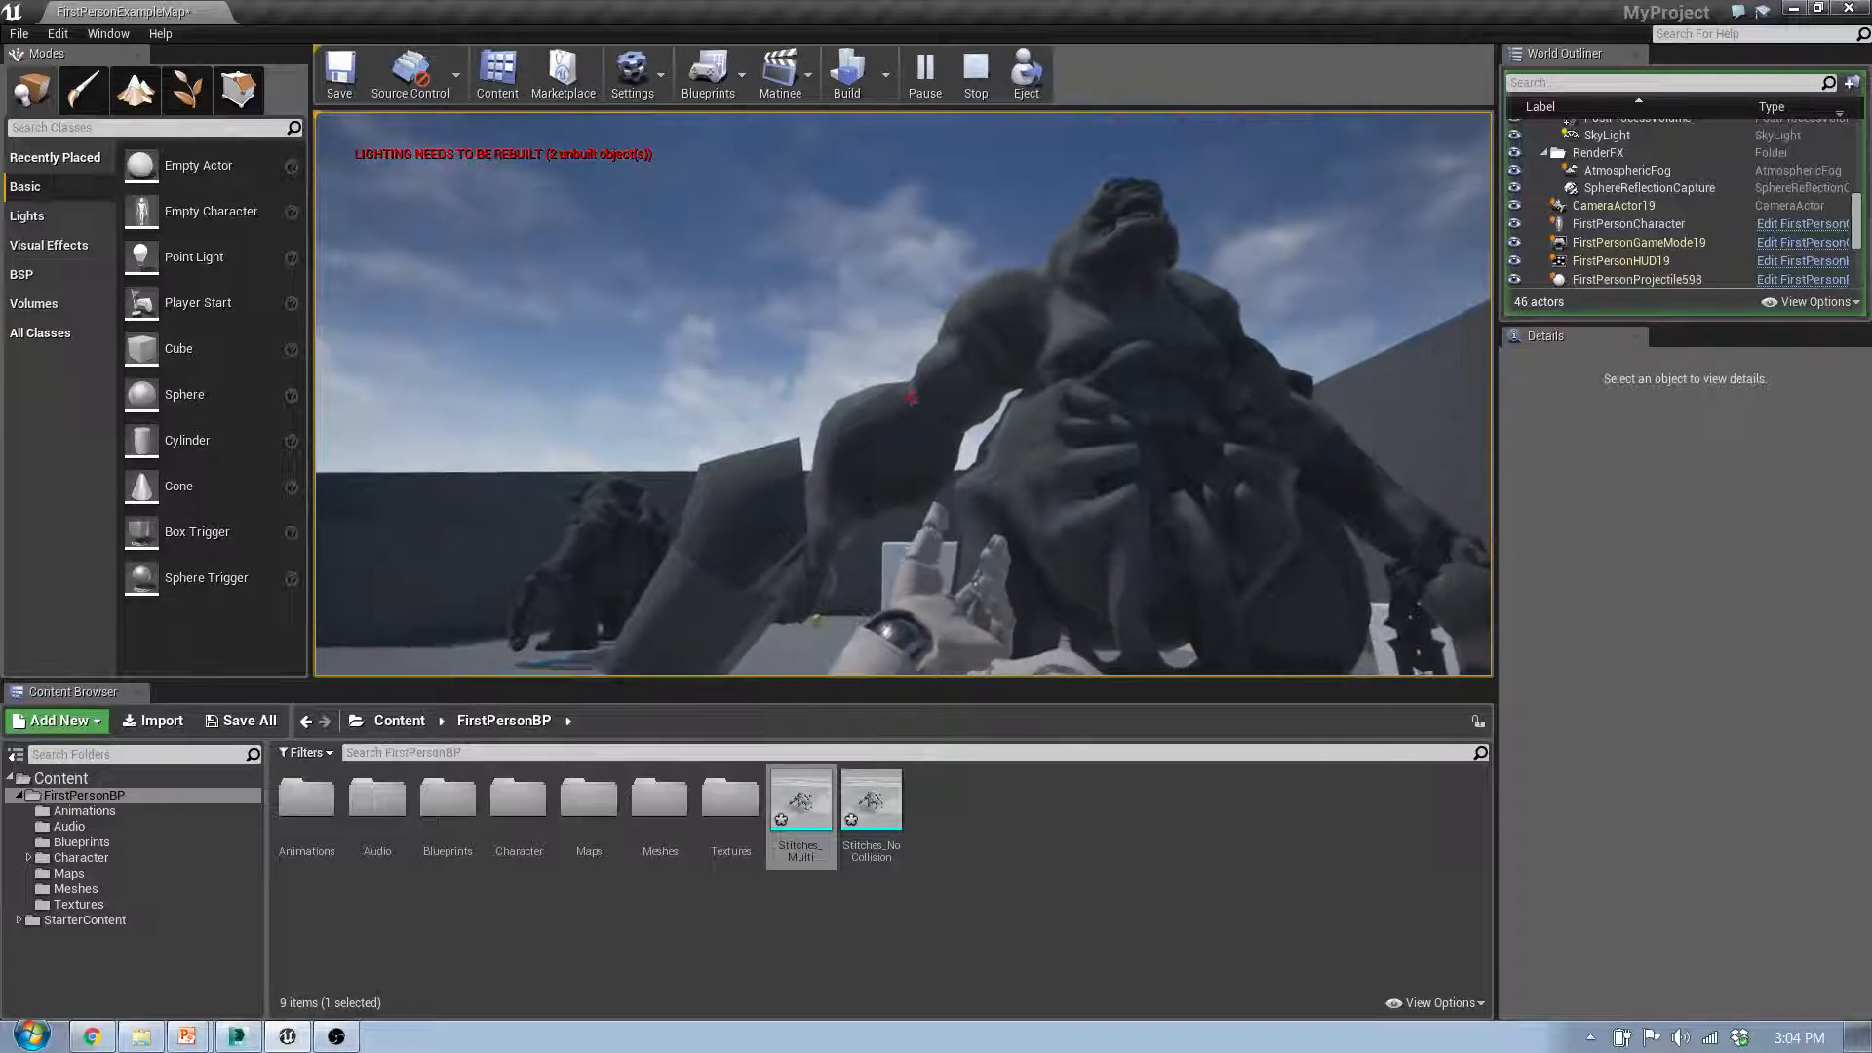
pyautogui.click(910, 401)
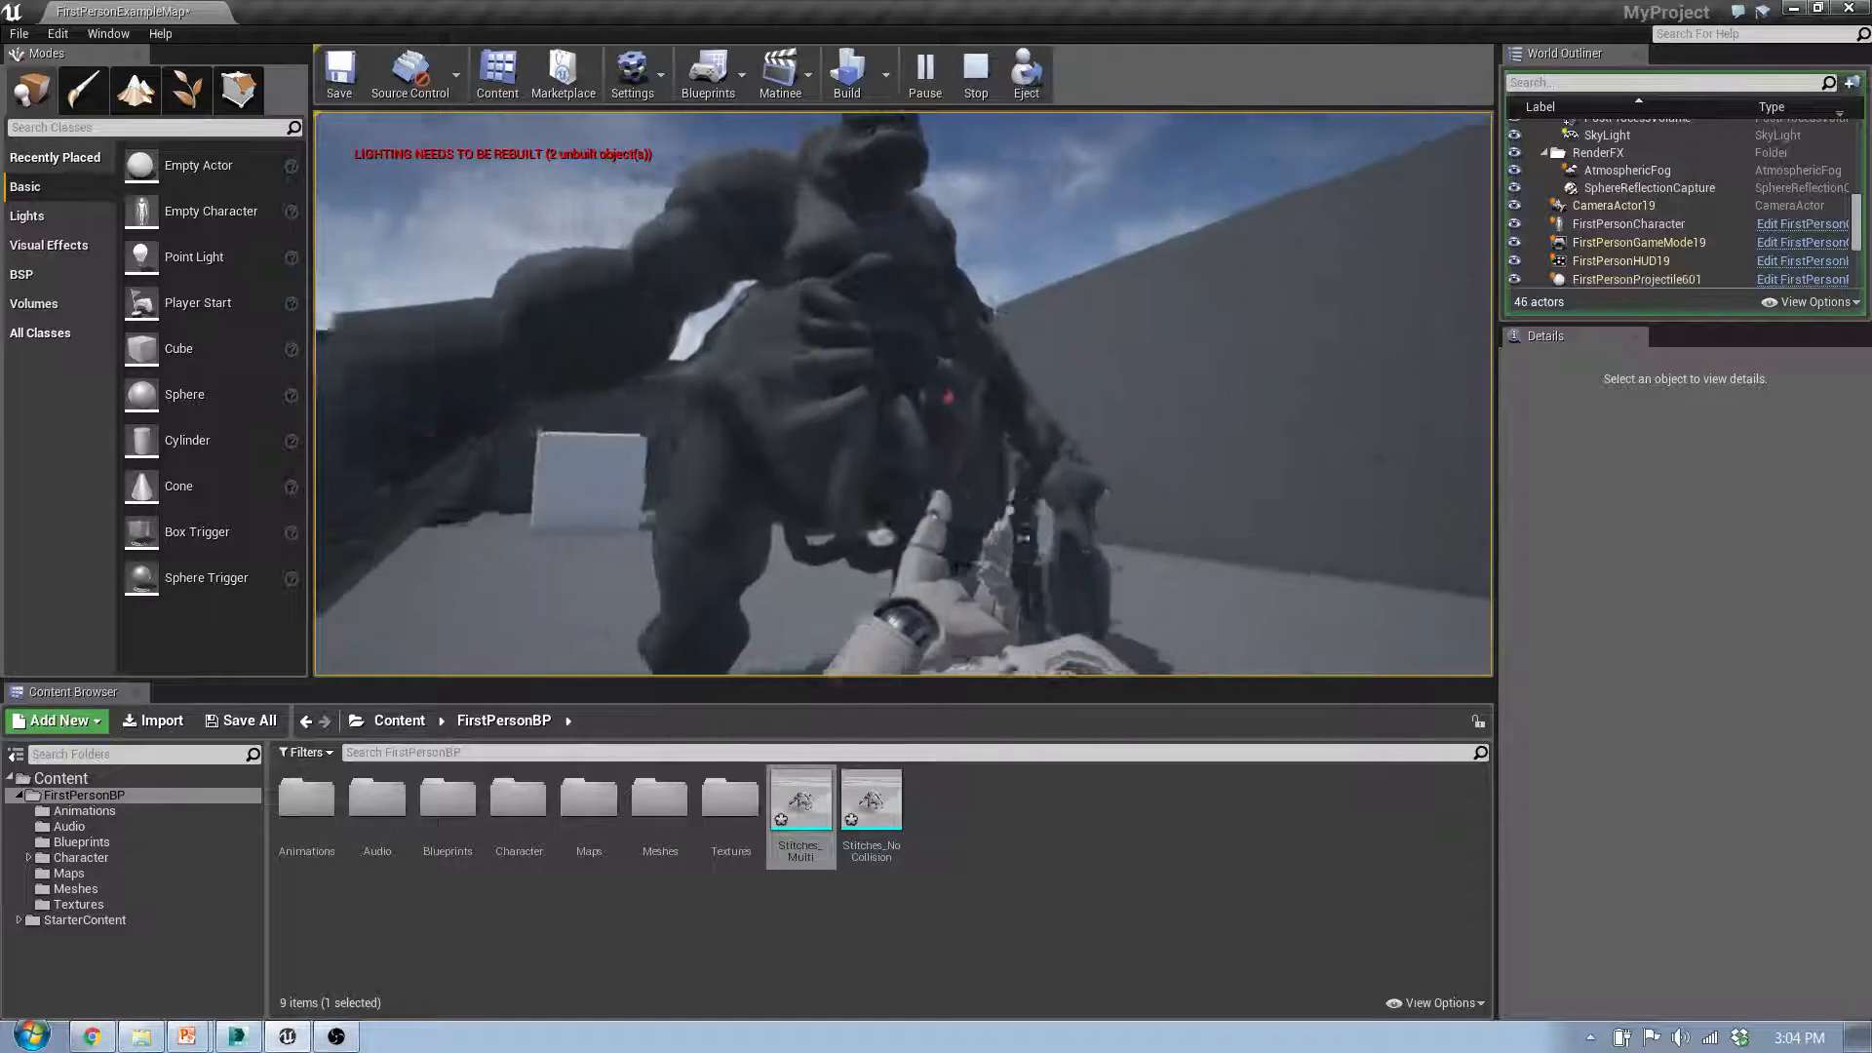
pyautogui.click(910, 401)
pyautogui.click(909, 401)
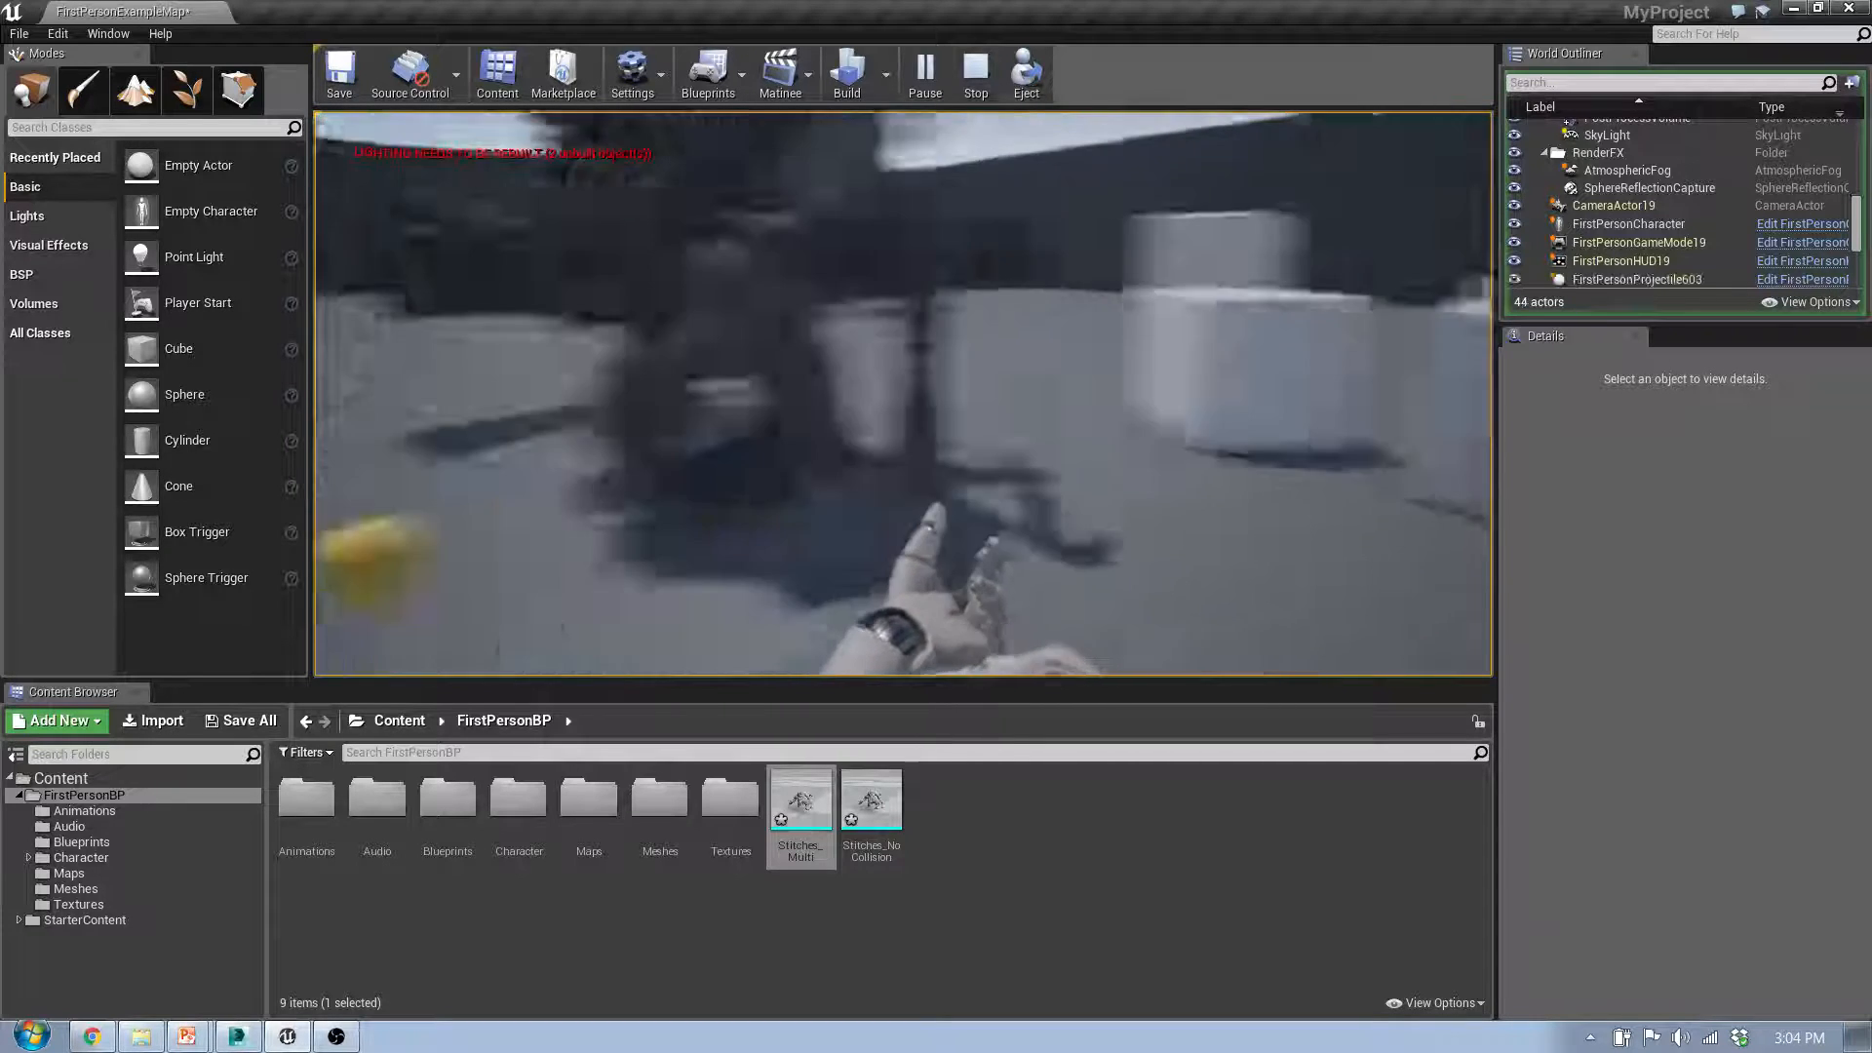
pyautogui.click(910, 400)
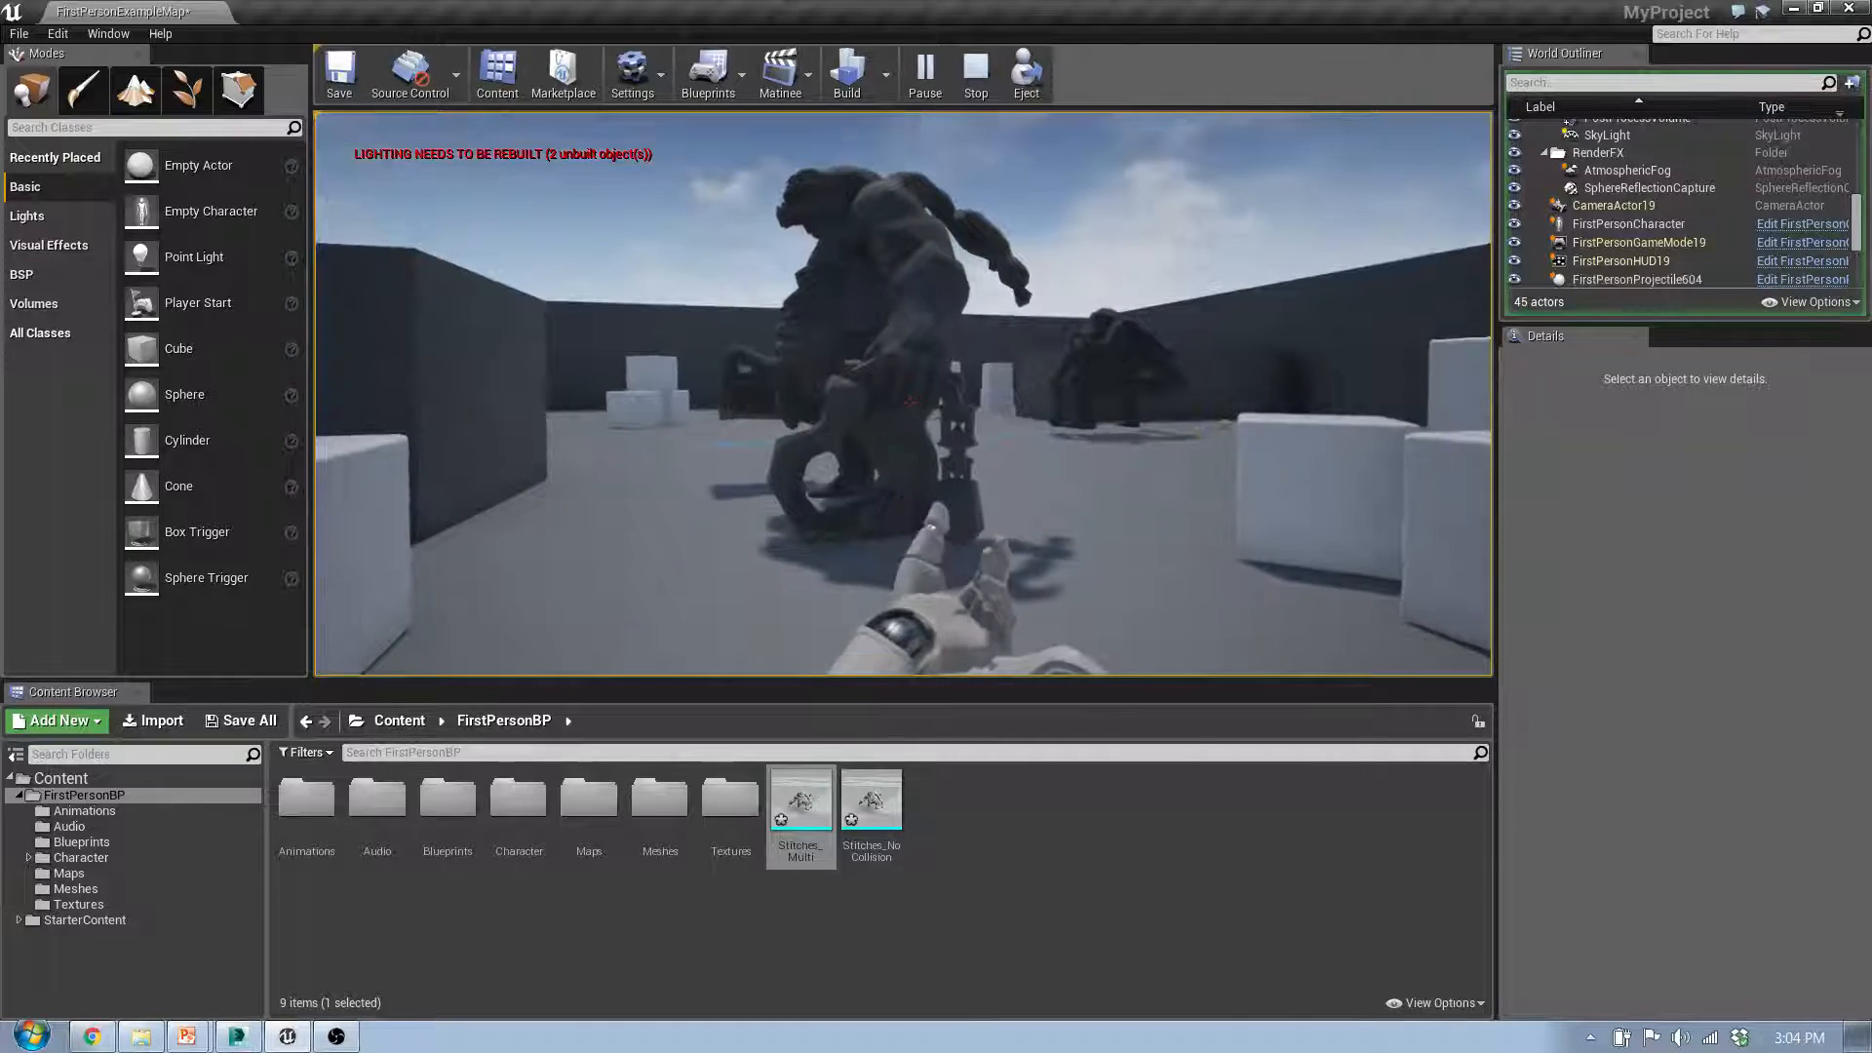
pyautogui.click(910, 401)
pyautogui.click(910, 401)
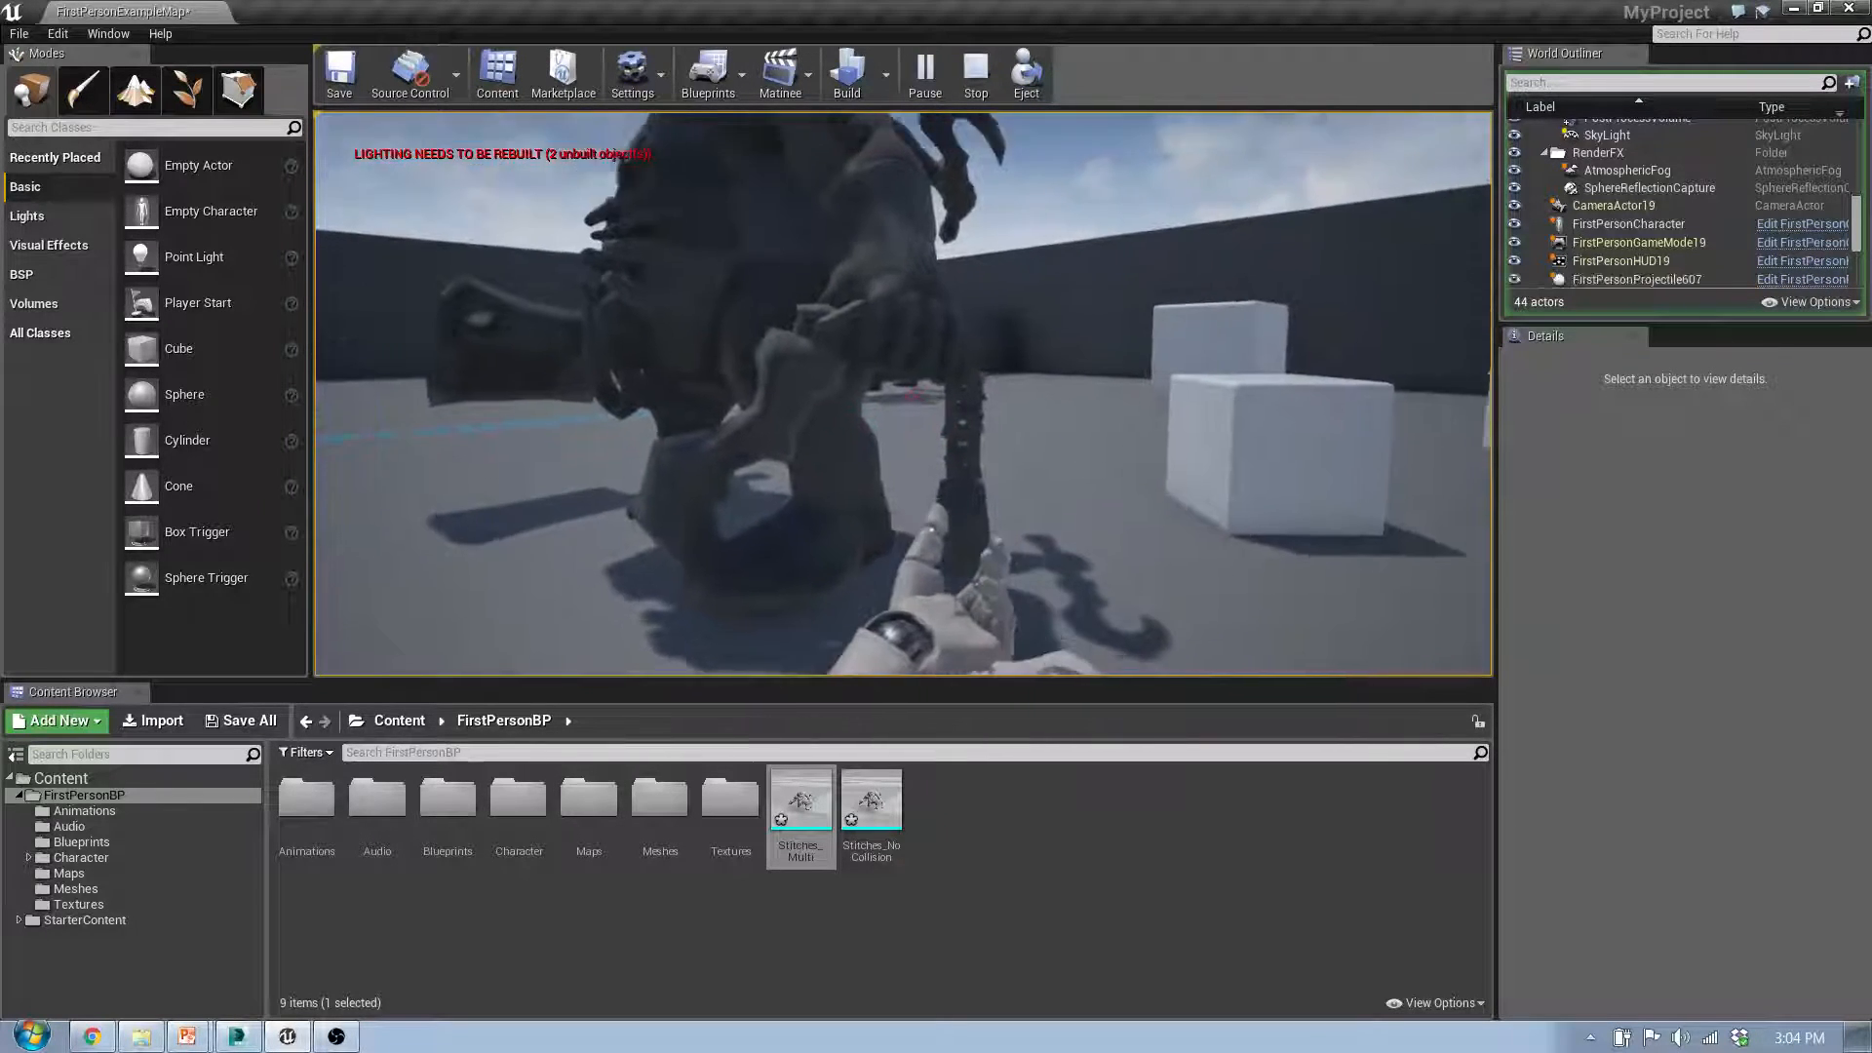
# Step: Try walking through Stitches_NoCollision, back away from it and end the play session
pyautogui.press('w')
pyautogui.press('s')
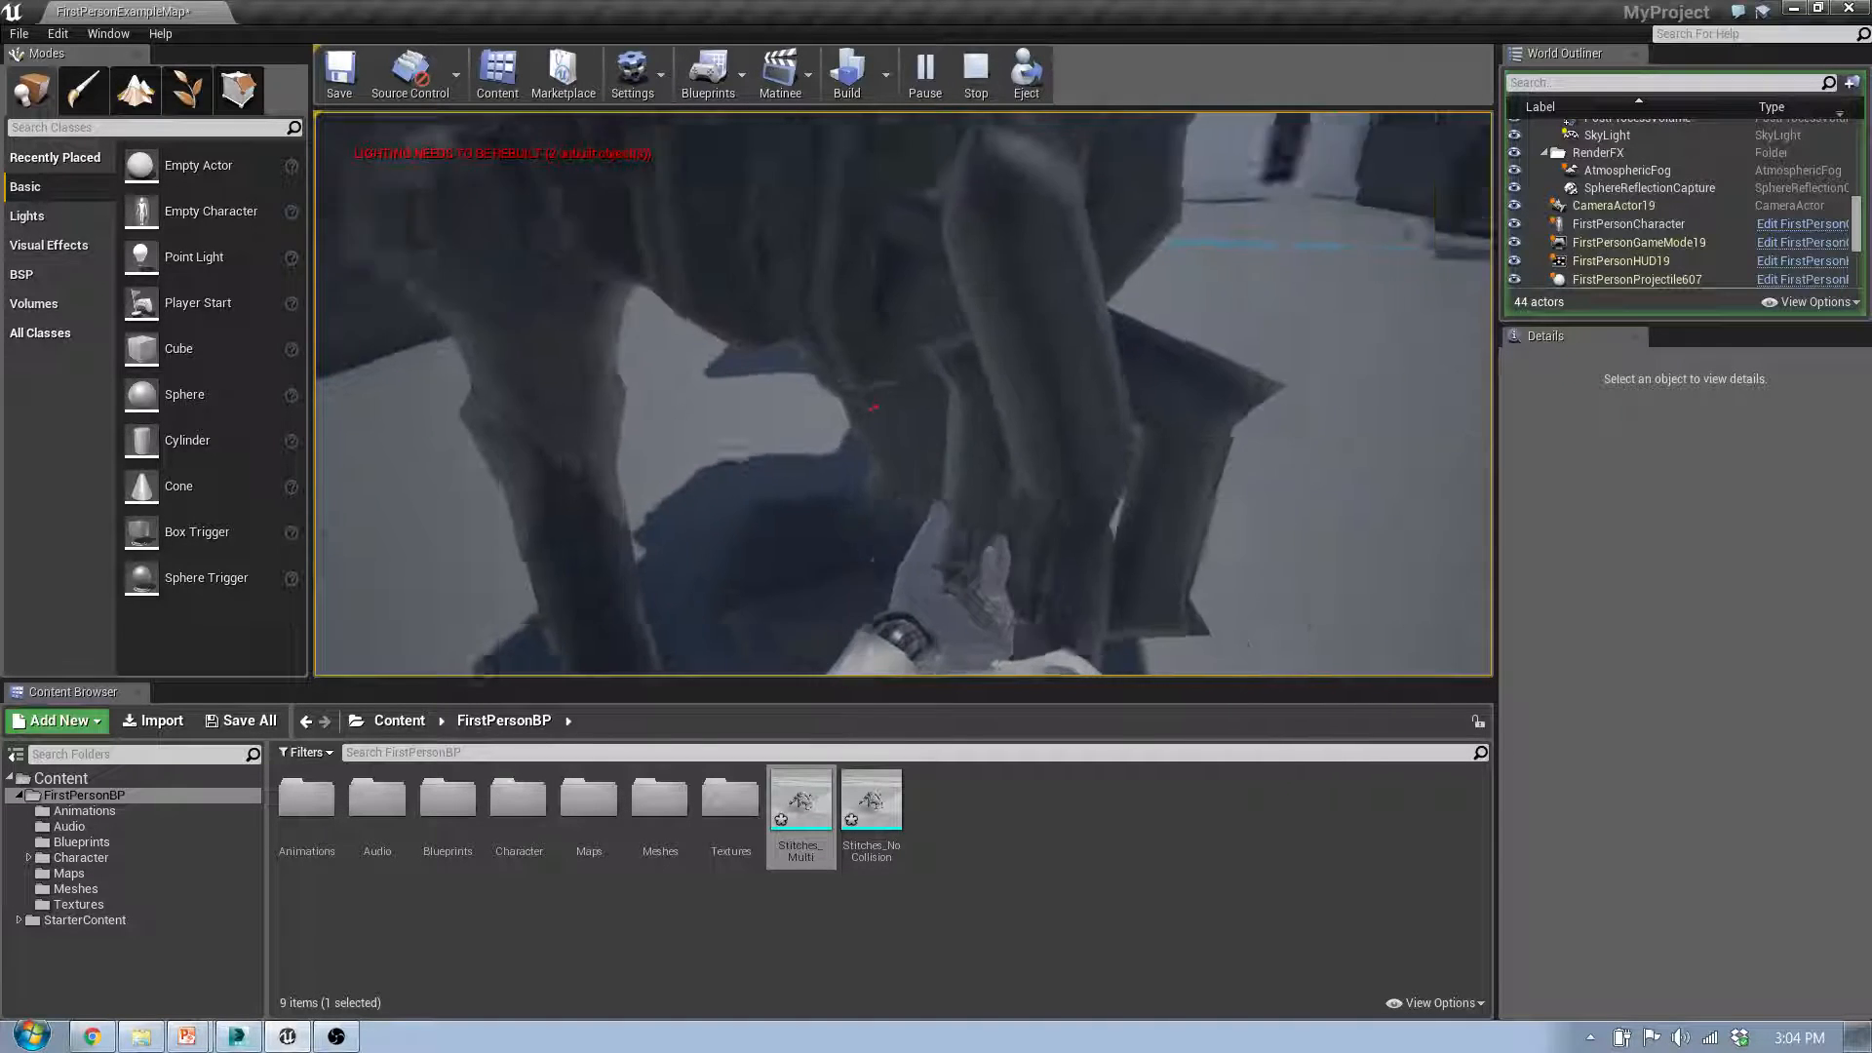
pyautogui.press('w')
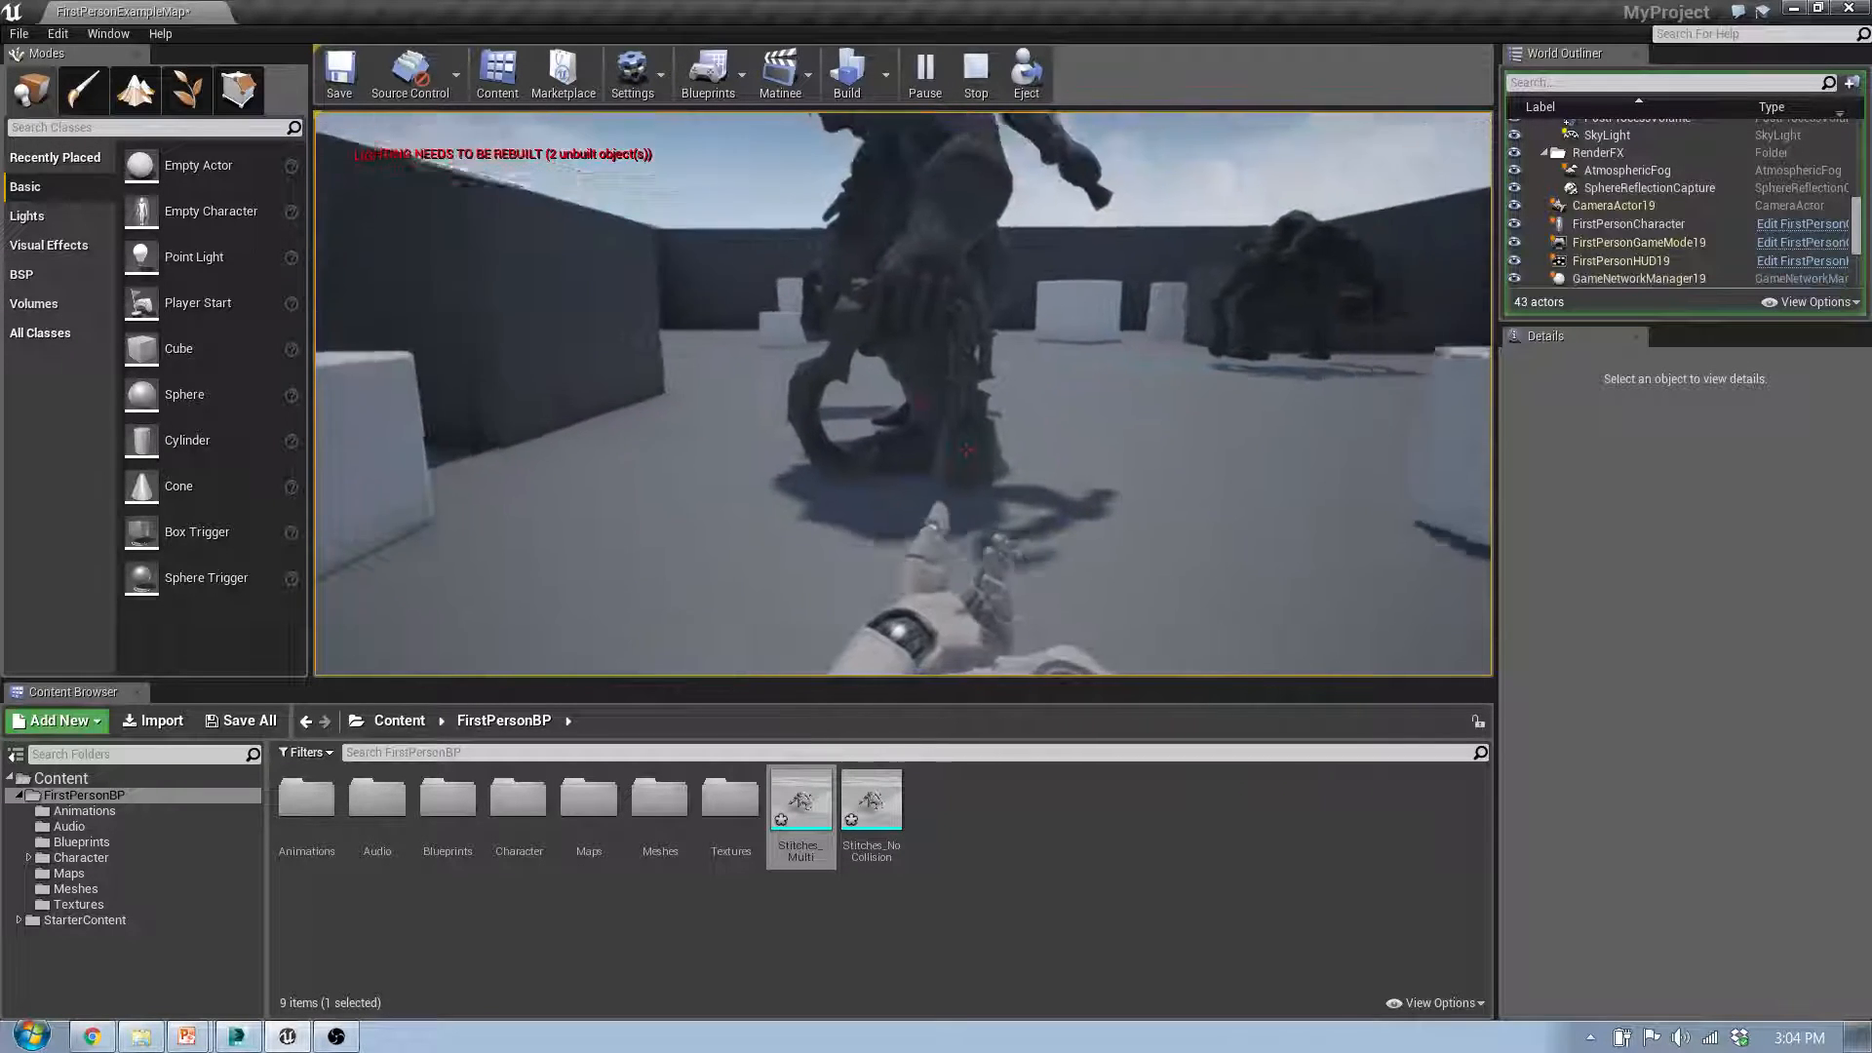
pyautogui.press('s')
pyautogui.press('s')
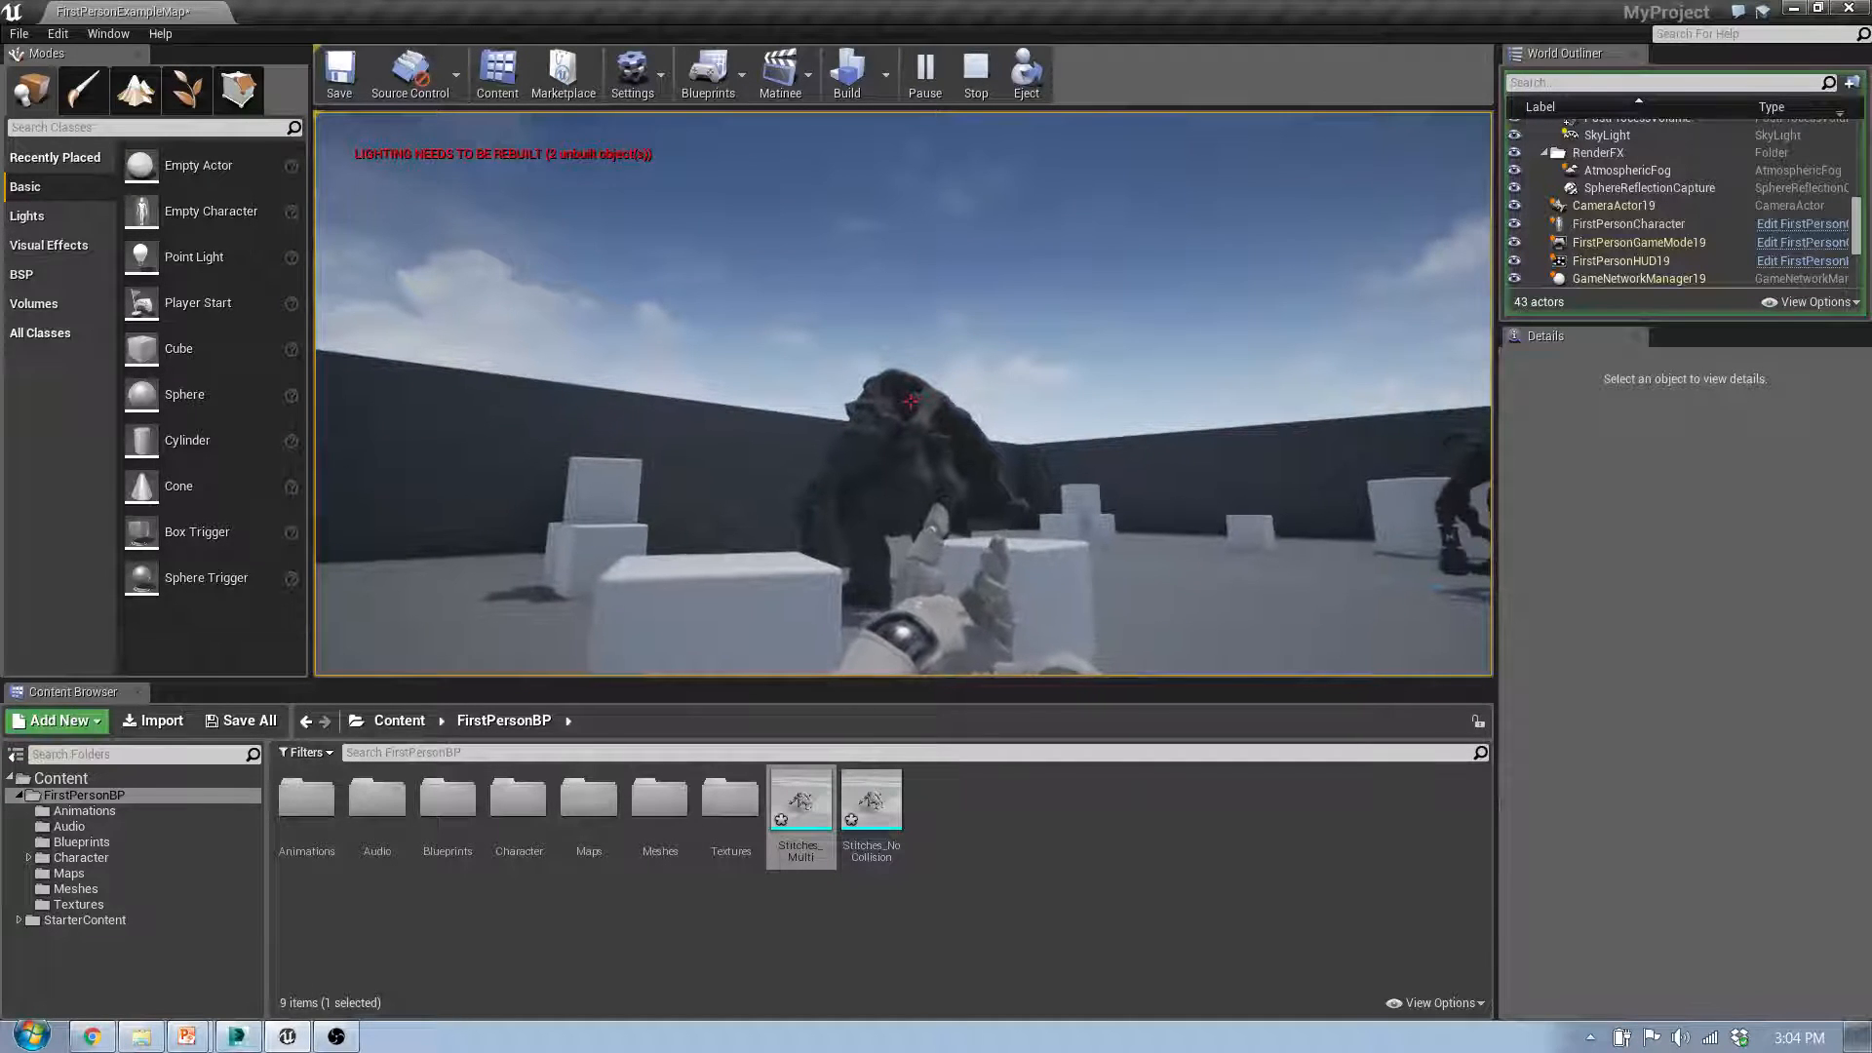
pyautogui.press('Escape')
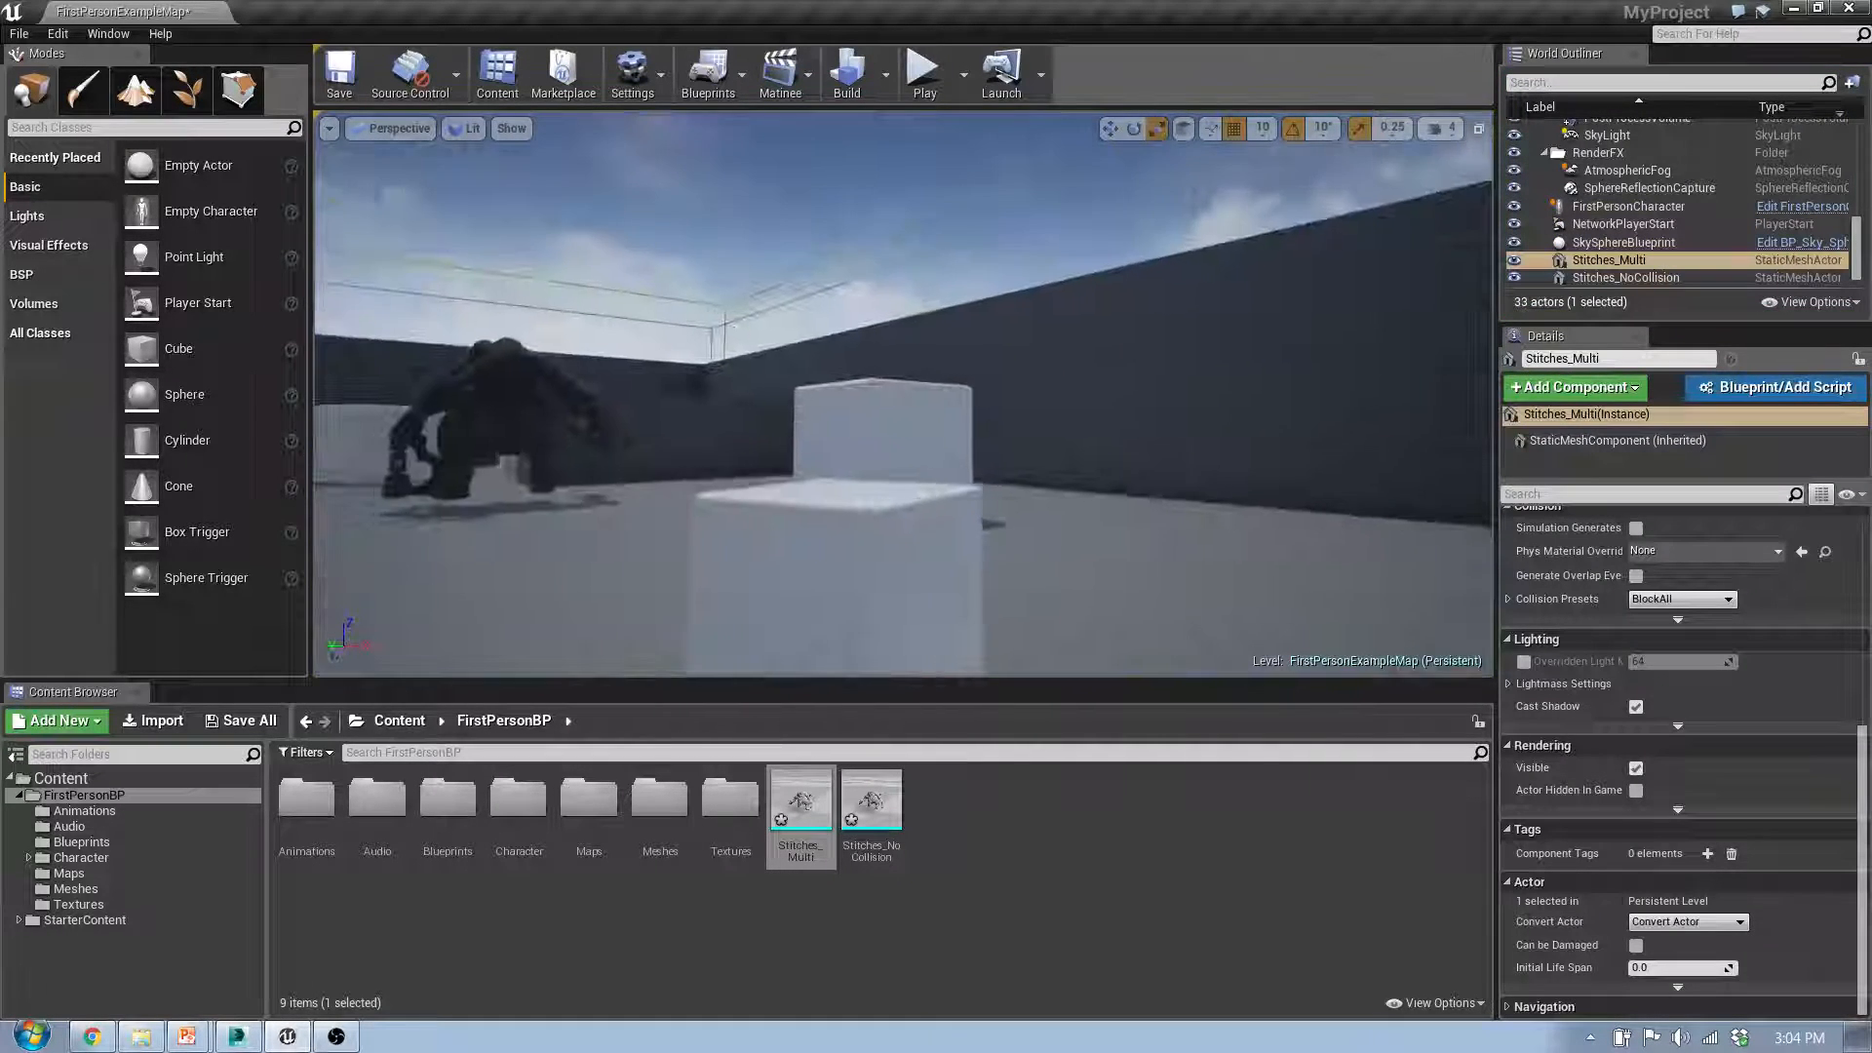
pyautogui.press('s')
pyautogui.moveTo(902, 393); pyautogui.dragTo(1336, 395, button='right')
pyautogui.press('w')
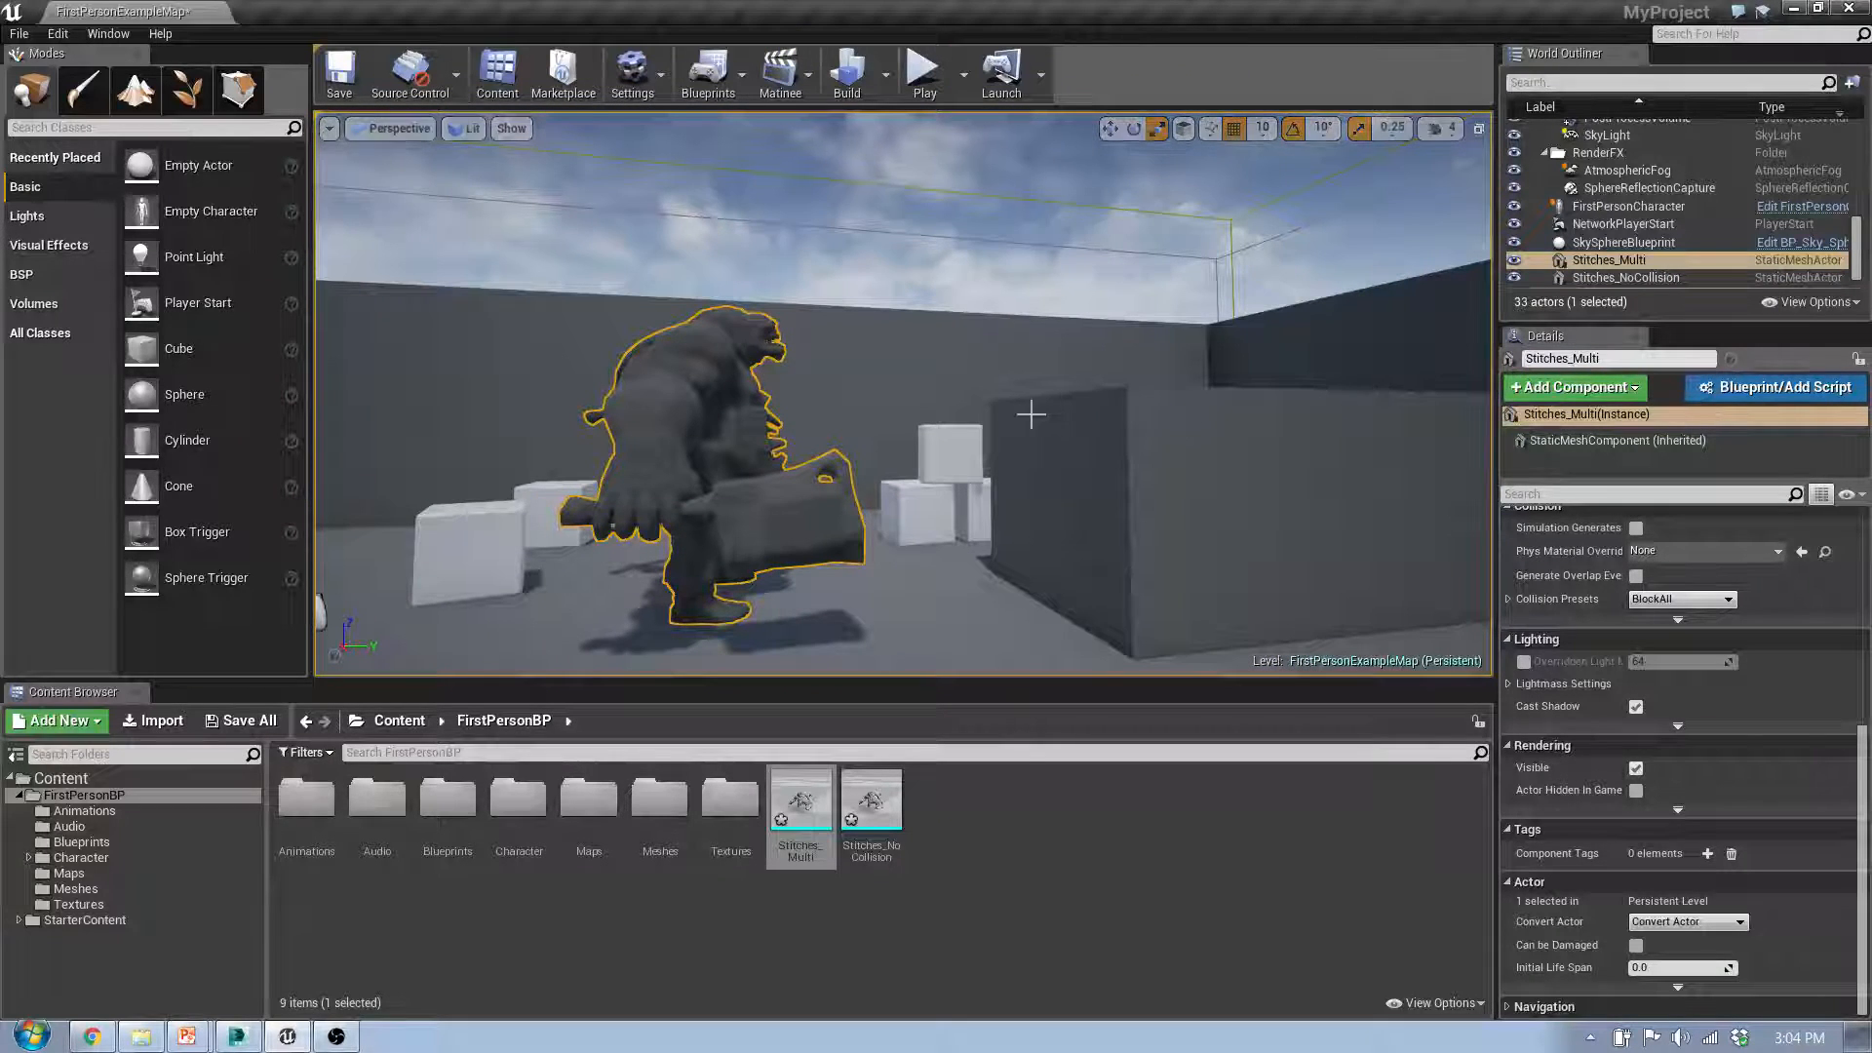
# Step: Switch to 3ds Max, select the Stitches_Sk mesh that contains the bones, and move the time slider to frame 12
pyautogui.click(236, 1036)
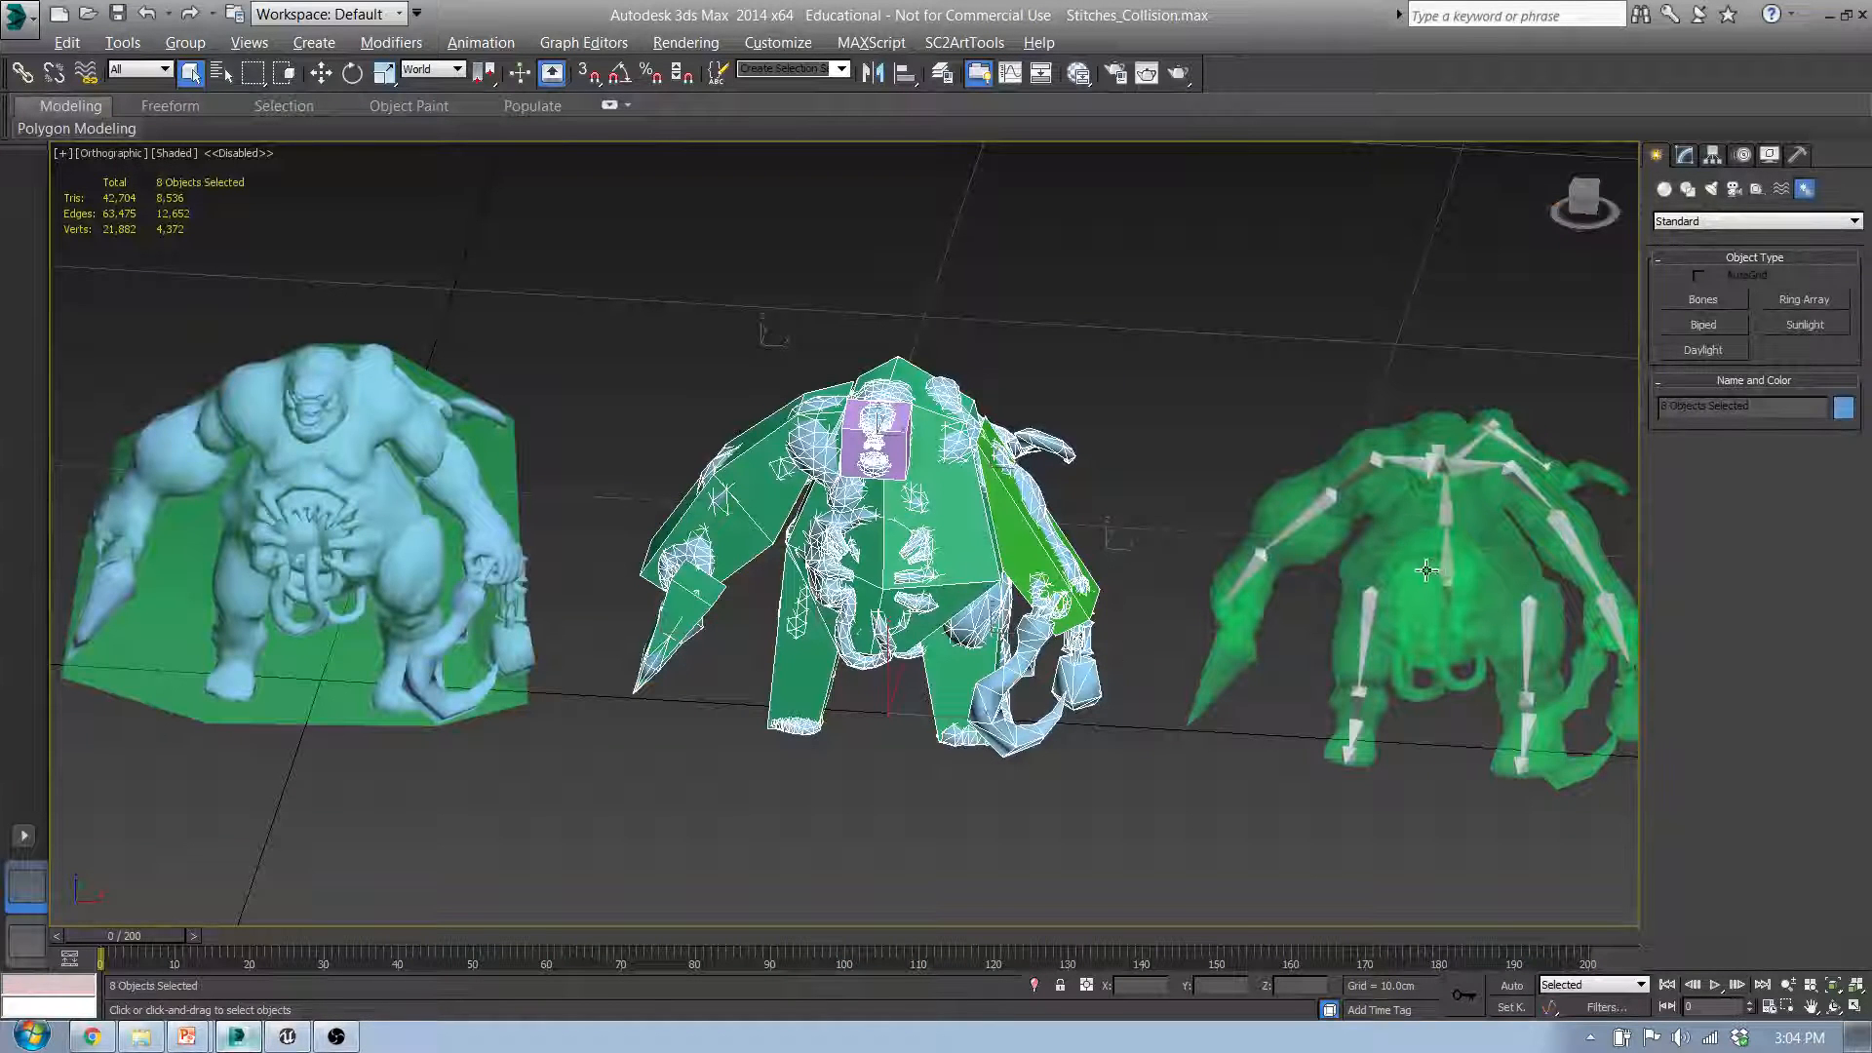
pyautogui.click(1469, 581)
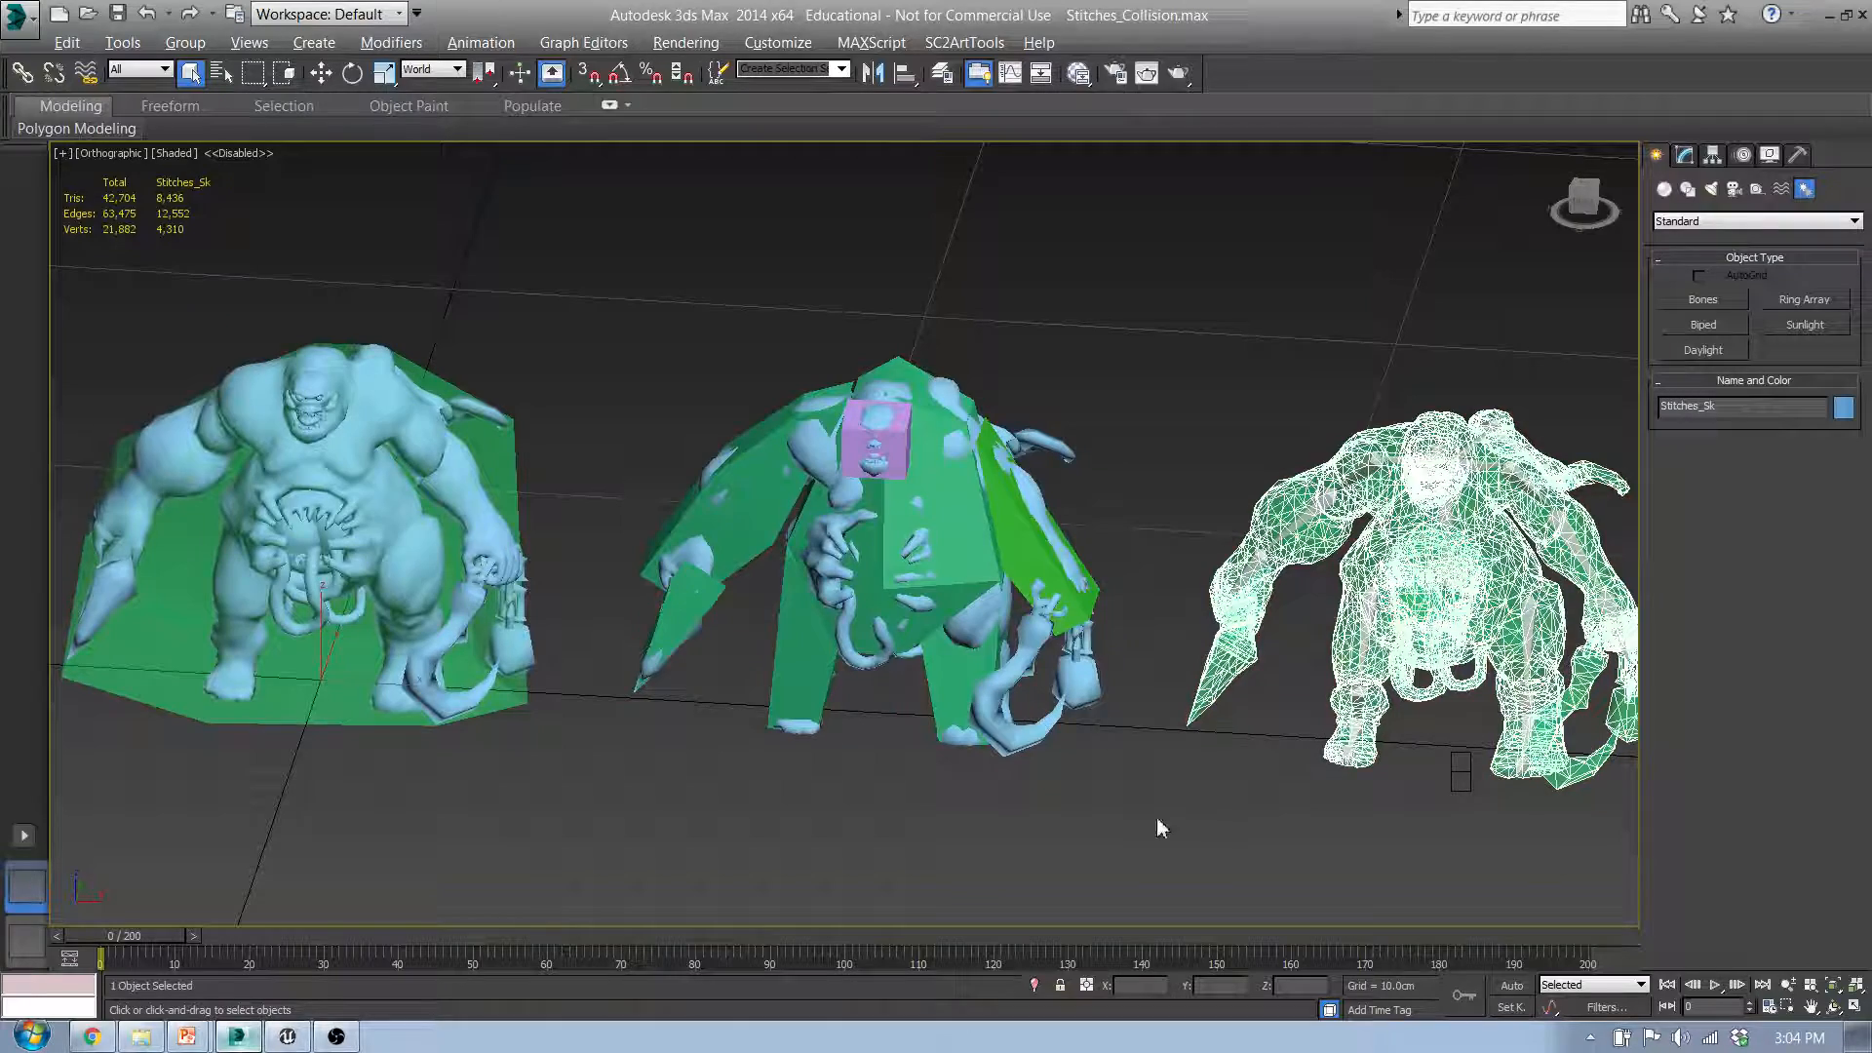
pyautogui.moveTo(1336, 800); pyautogui.dragTo(1115, 740, button='middle')
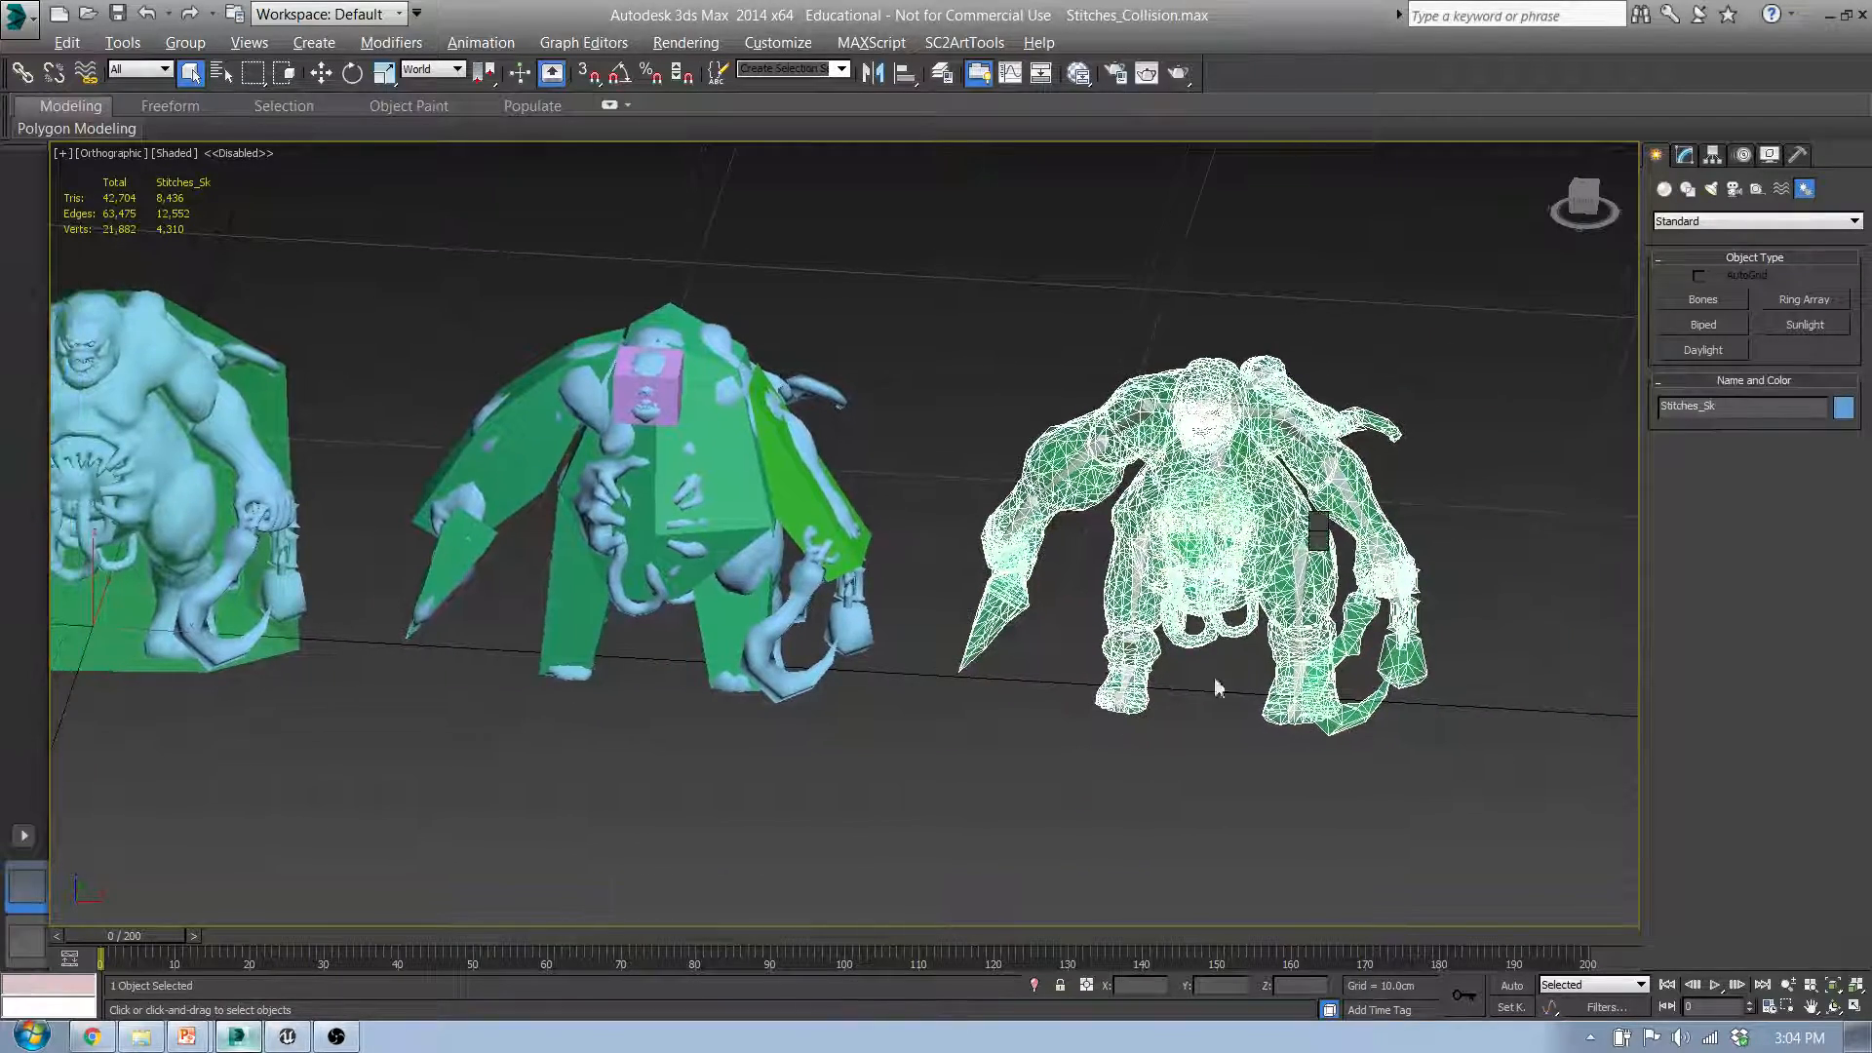
pyautogui.moveTo(1214, 686); pyautogui.dragTo(1080, 704, button='middle')
pyautogui.moveTo(172, 938); pyautogui.dragTo(258, 921)
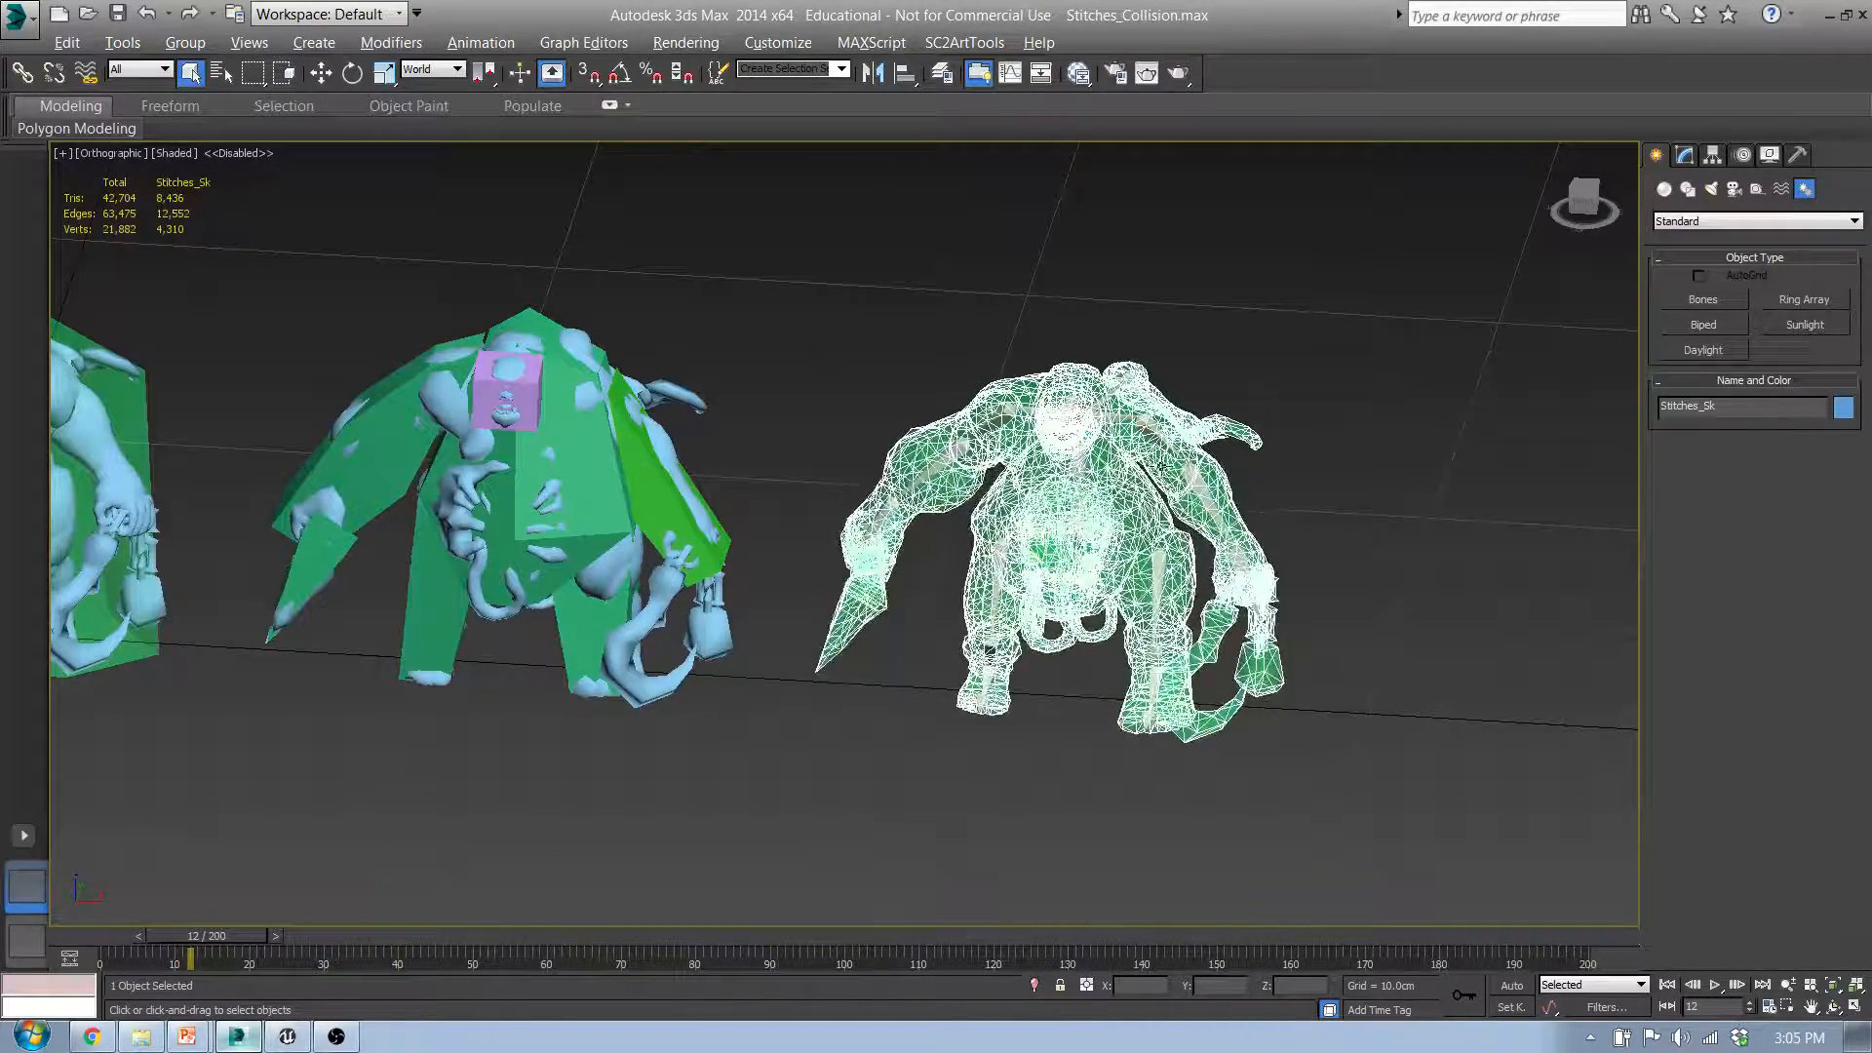
# Step: Examine the bone skeleton inside the selected Stitches_Sk mesh from the front view
pyautogui.keyDown('alt'); pyautogui.moveTo(1207, 663); pyautogui.dragTo(887, 676, button='middle'); pyautogui.keyUp('alt')
pyautogui.press('f')
pyautogui.scroll(-10, 883, 671)
pyautogui.moveTo(1062, 658); pyautogui.dragTo(736, 668, button='middle')
pyautogui.scroll(5, 892, 639)
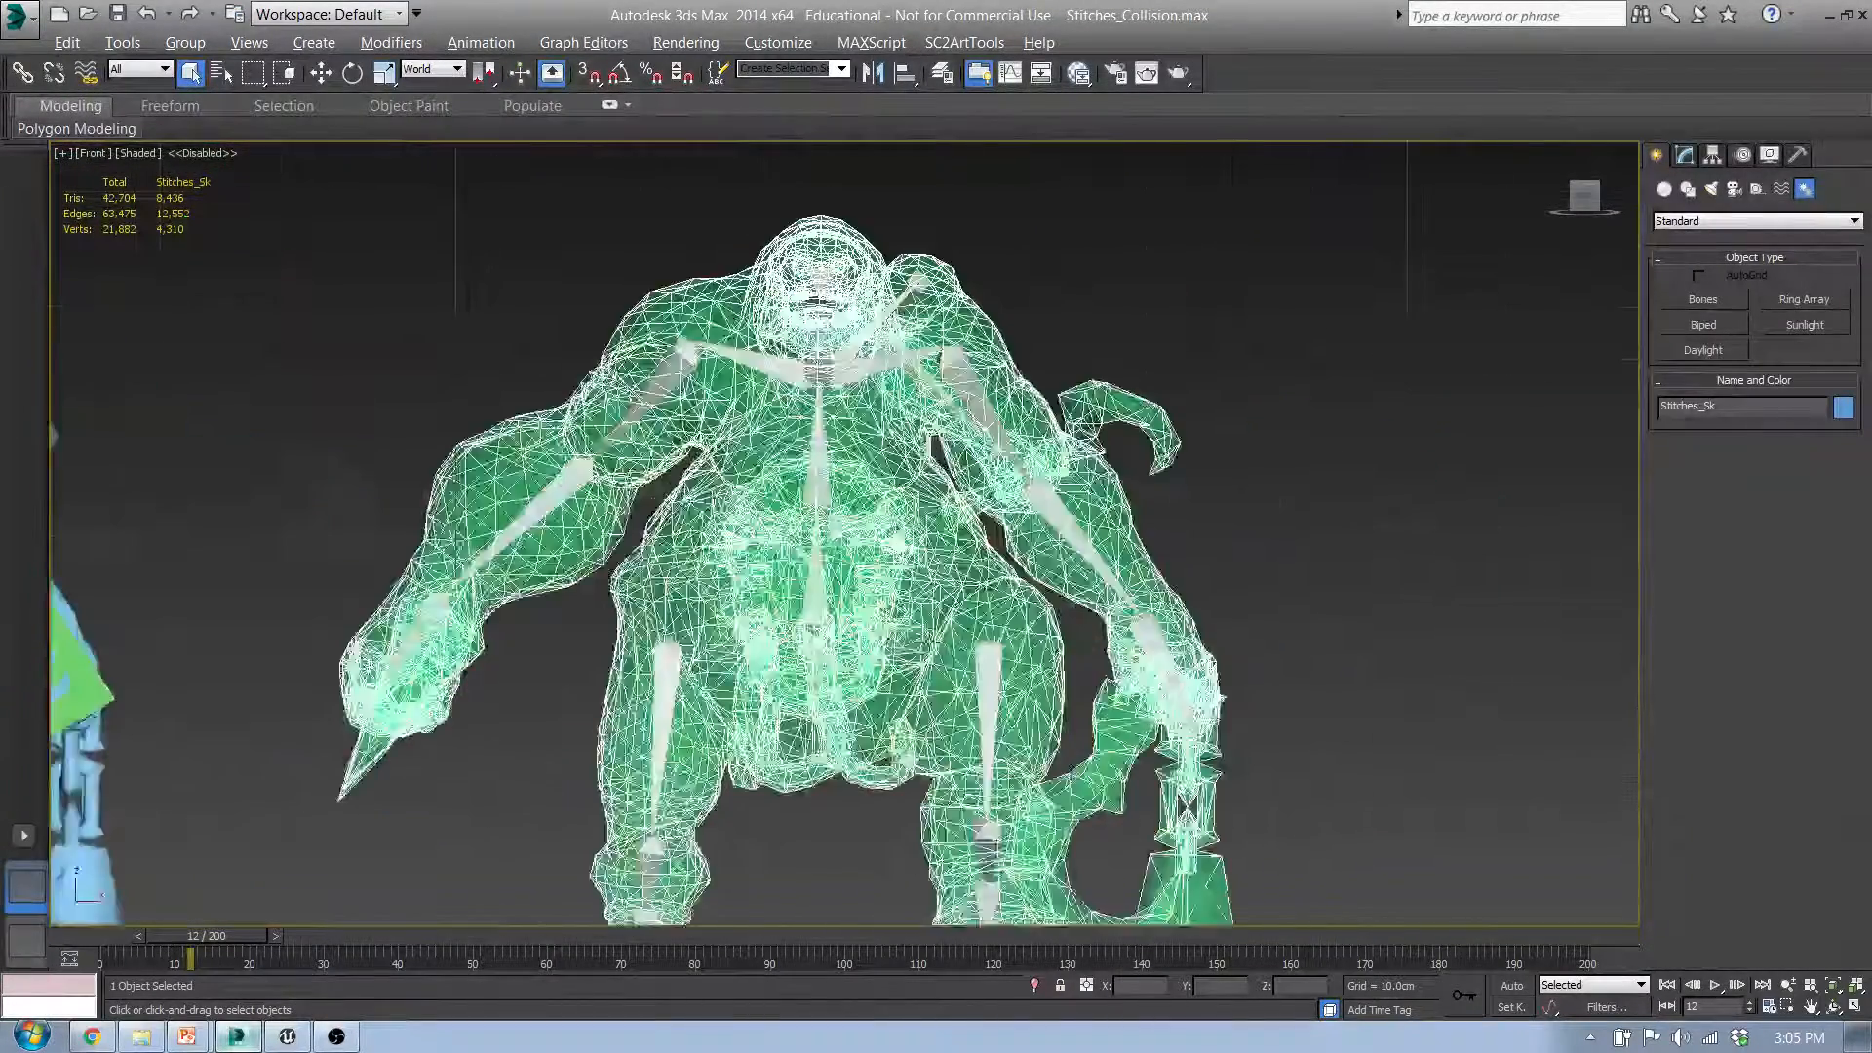
pyautogui.scroll(-2, 892, 644)
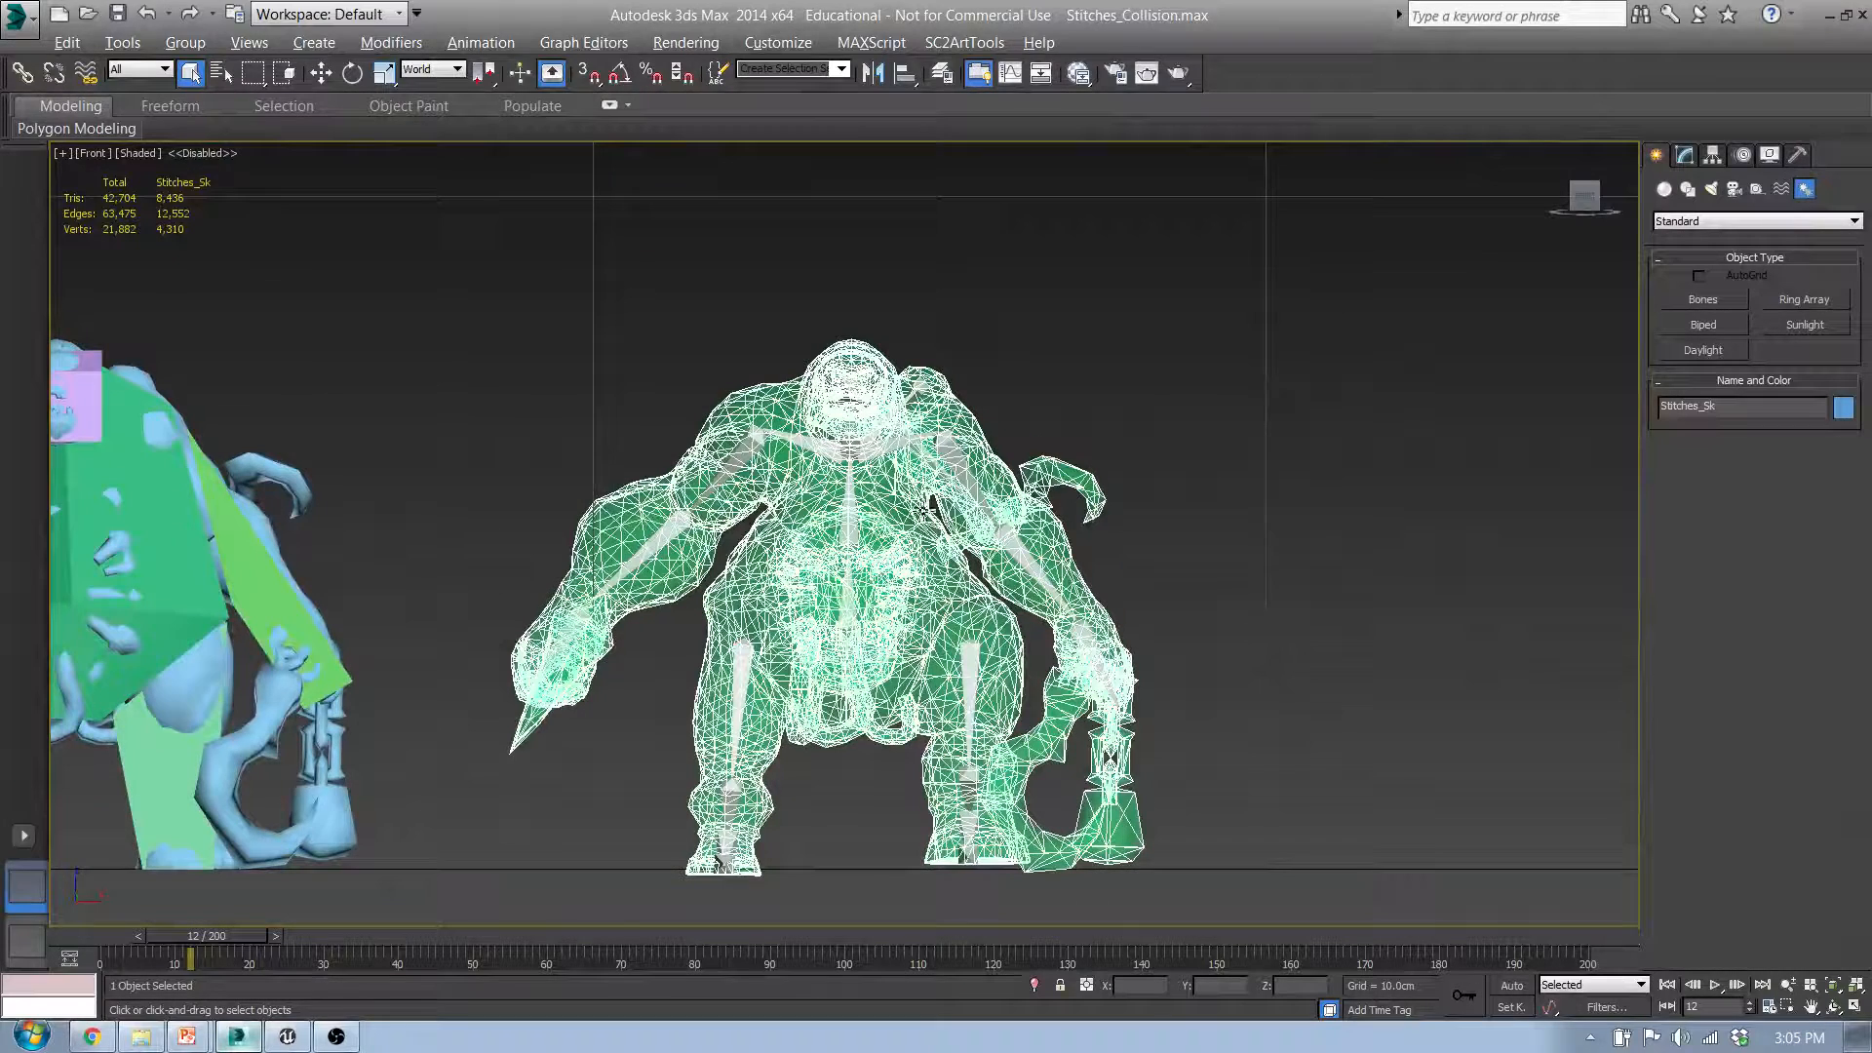
# Step: Export the skinned Stitches model in FBX format to the UCX_Collision folder under the file name Stitches_Sk.FBX
pyautogui.click(19, 20)
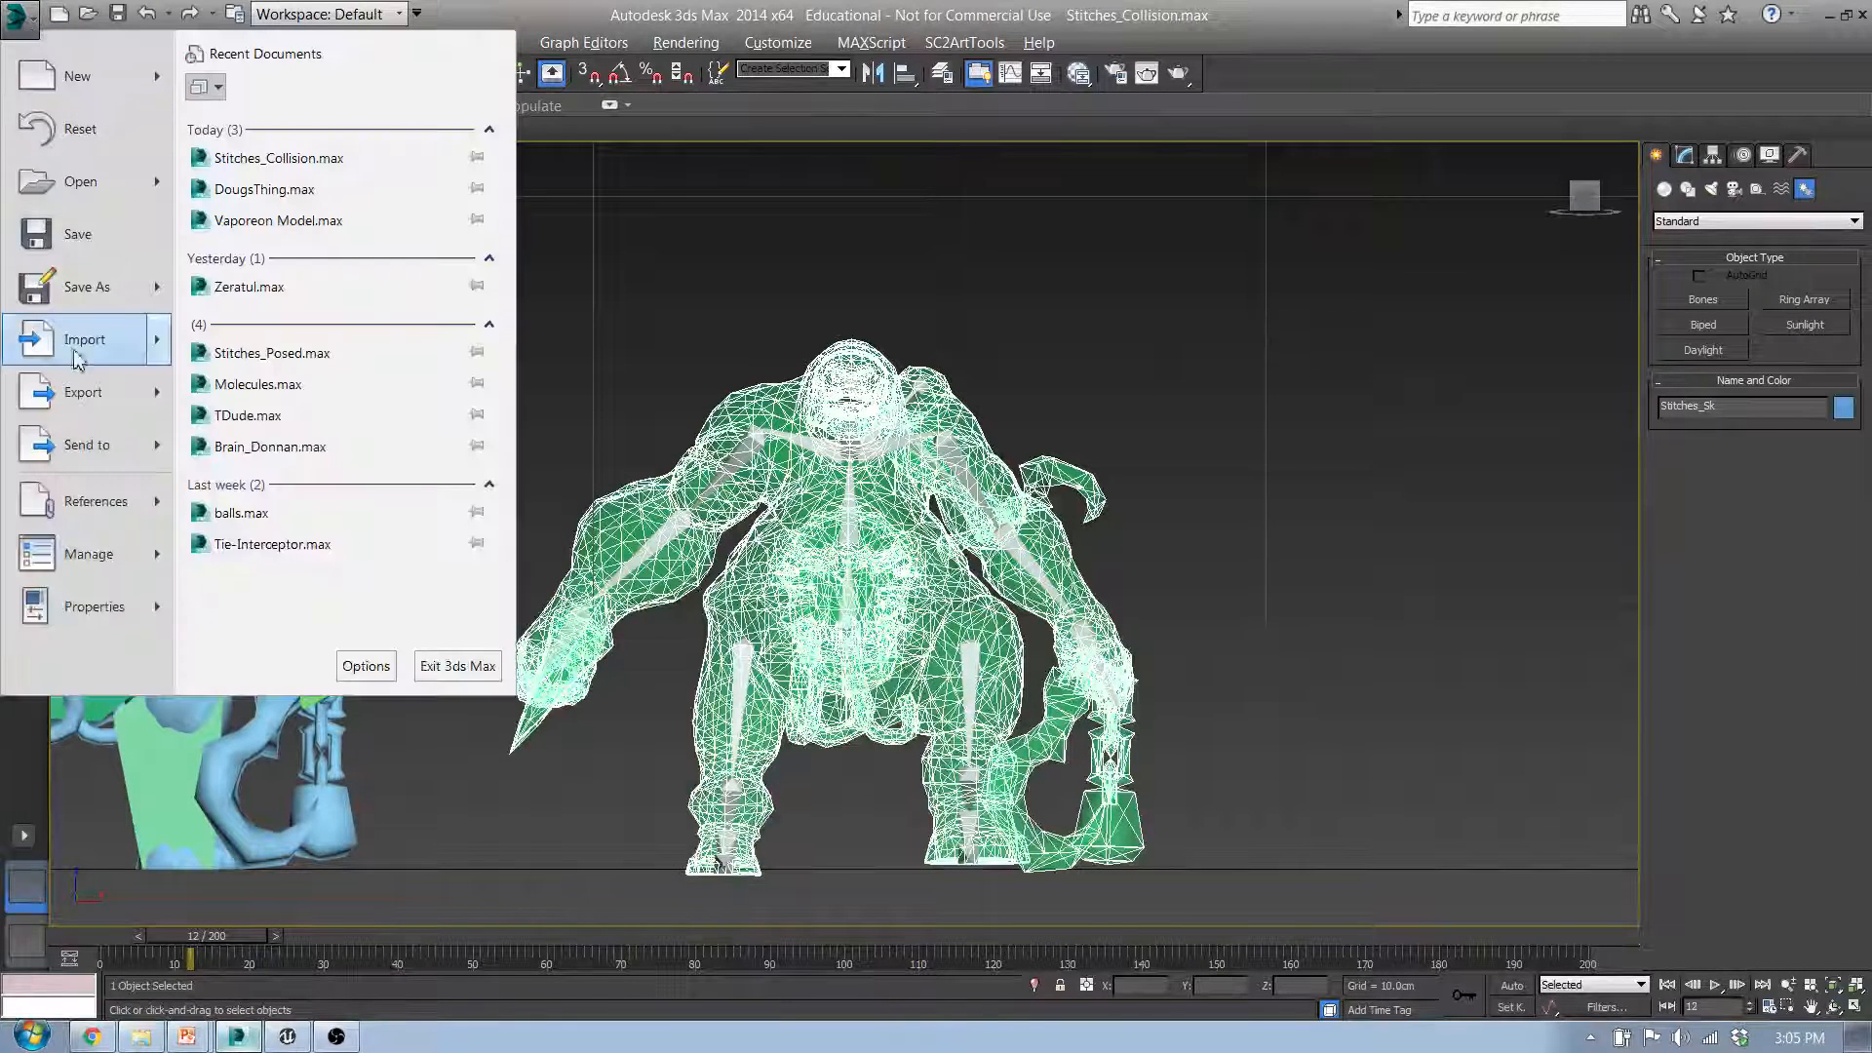
pyautogui.click(135, 402)
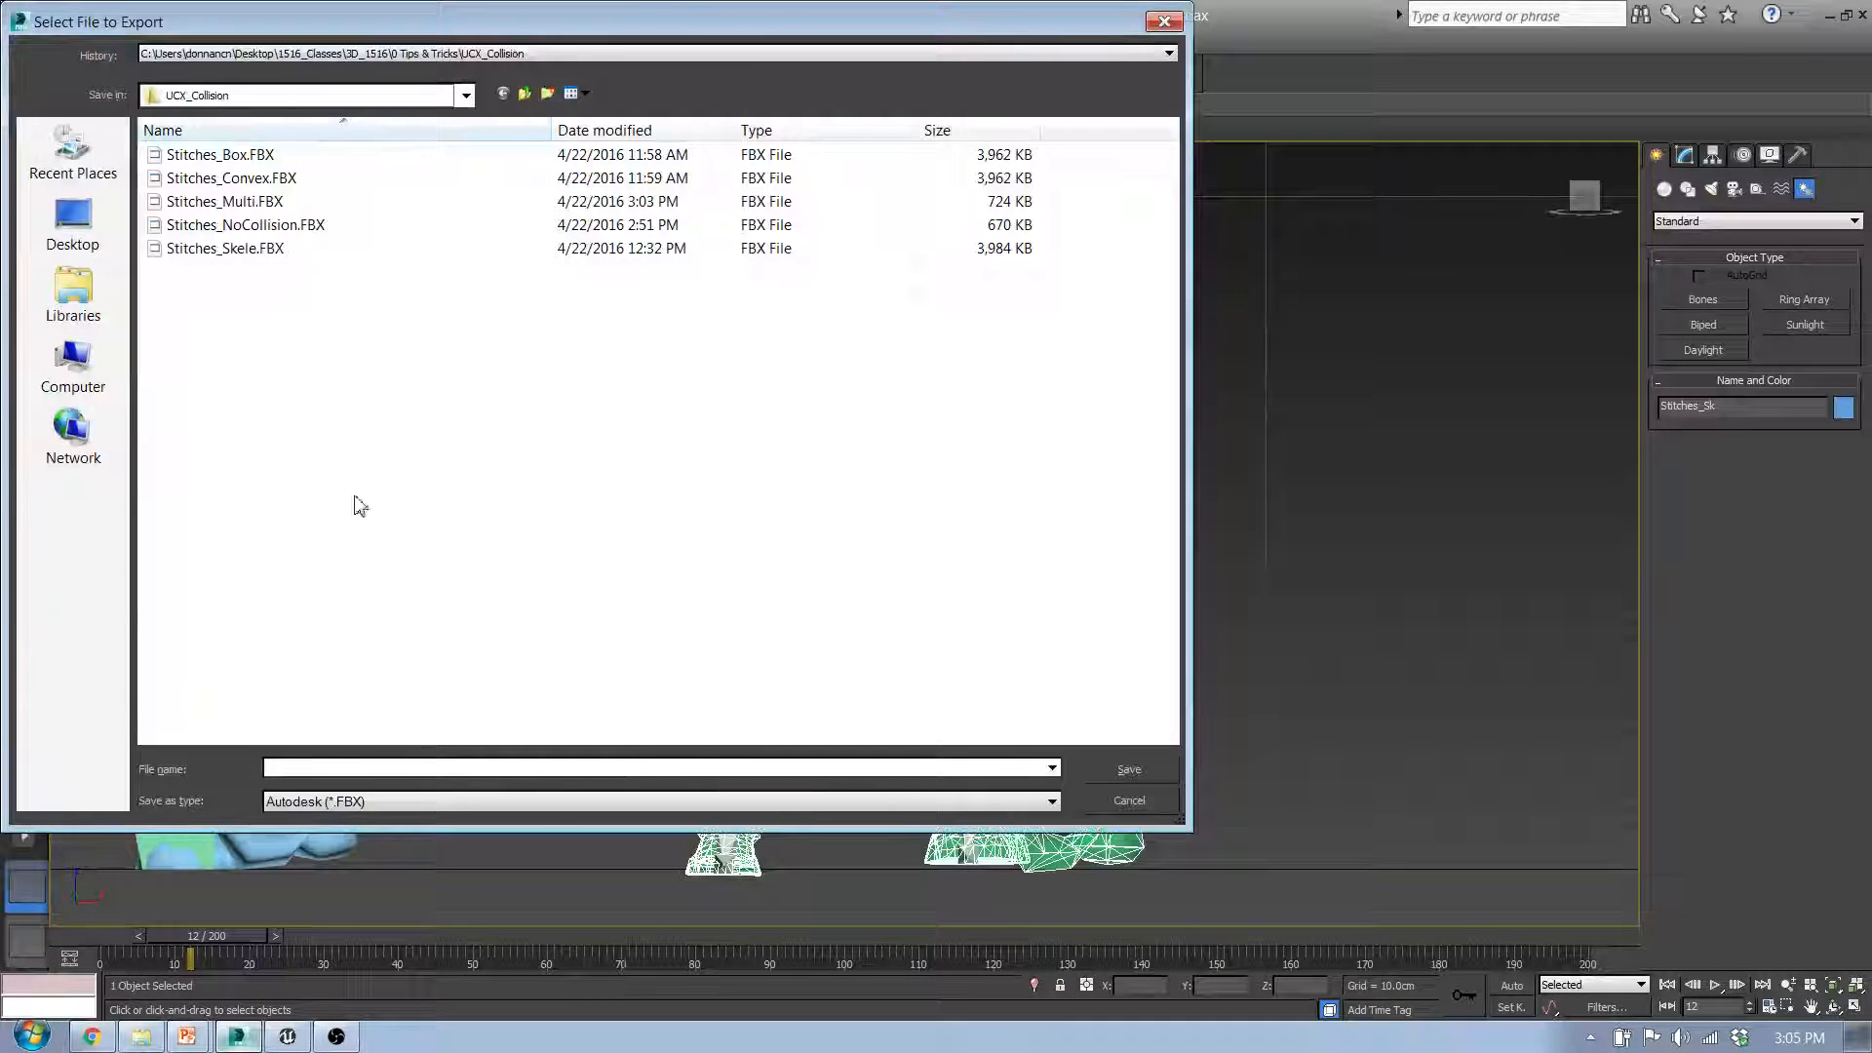
pyautogui.click(202, 249)
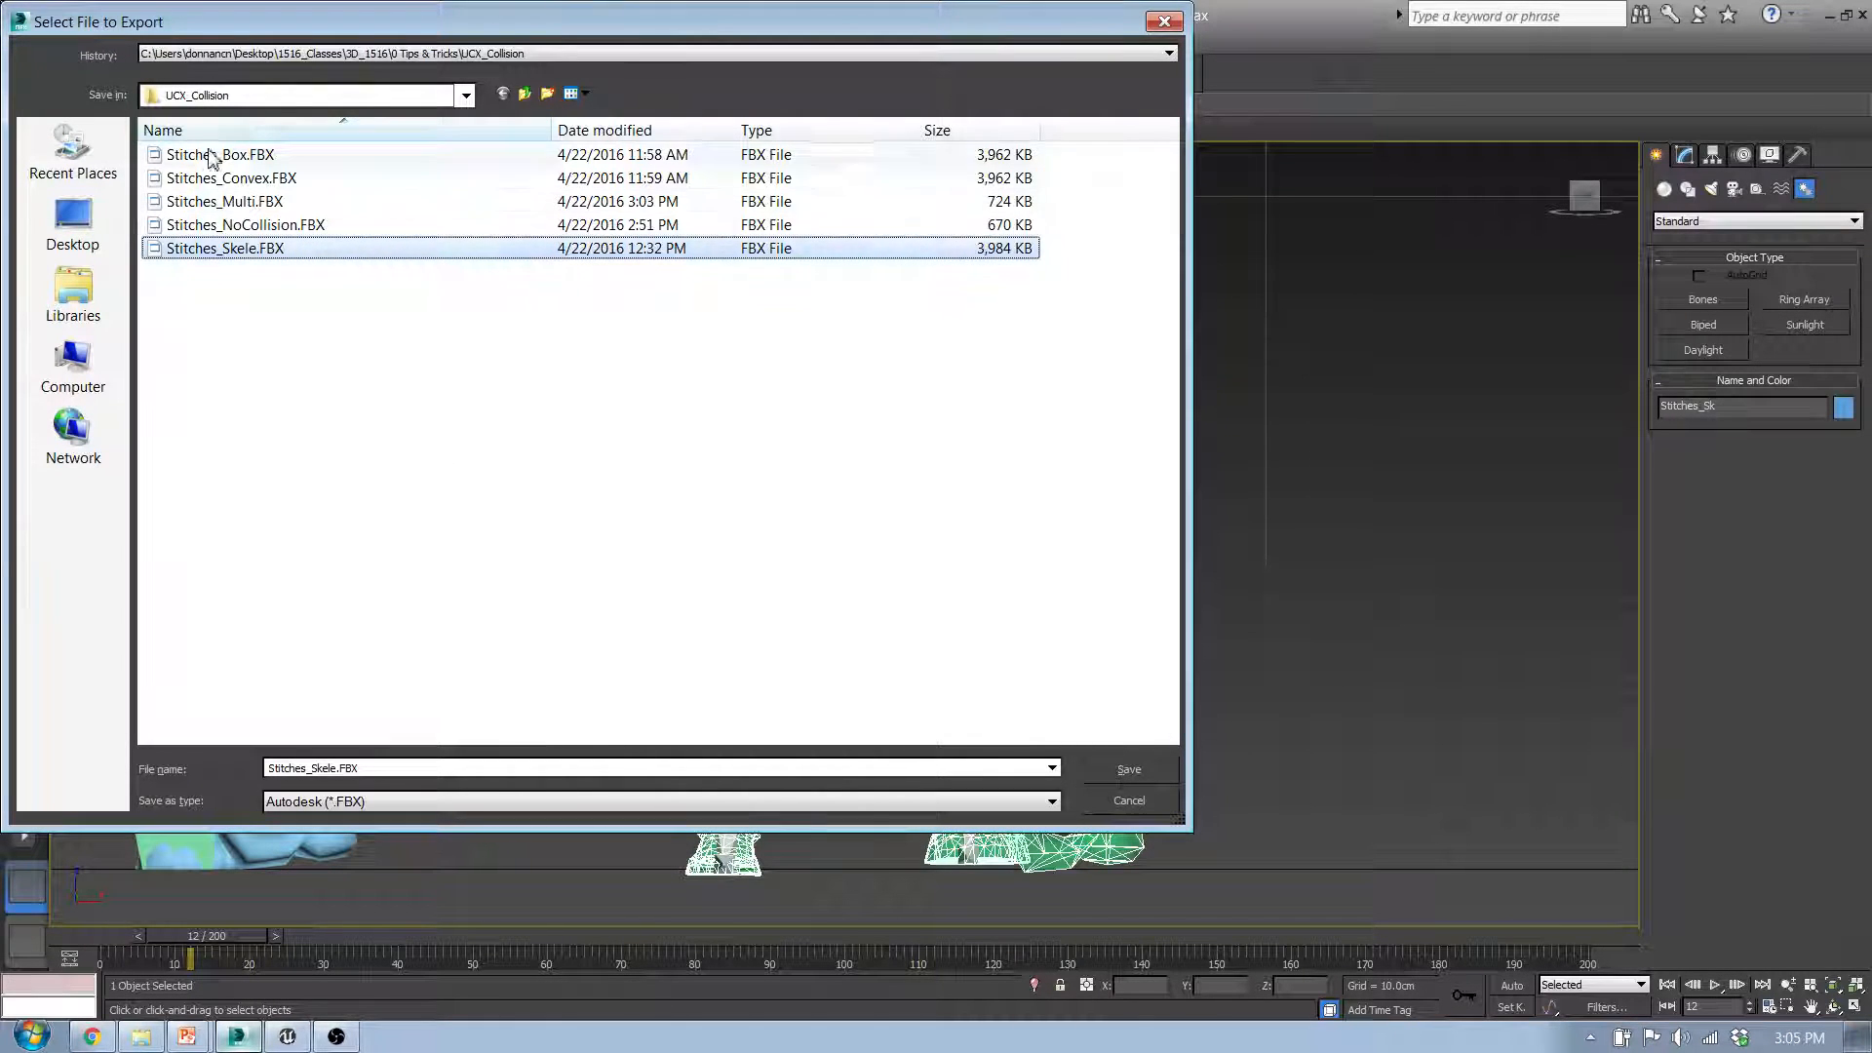
pyautogui.click(313, 764)
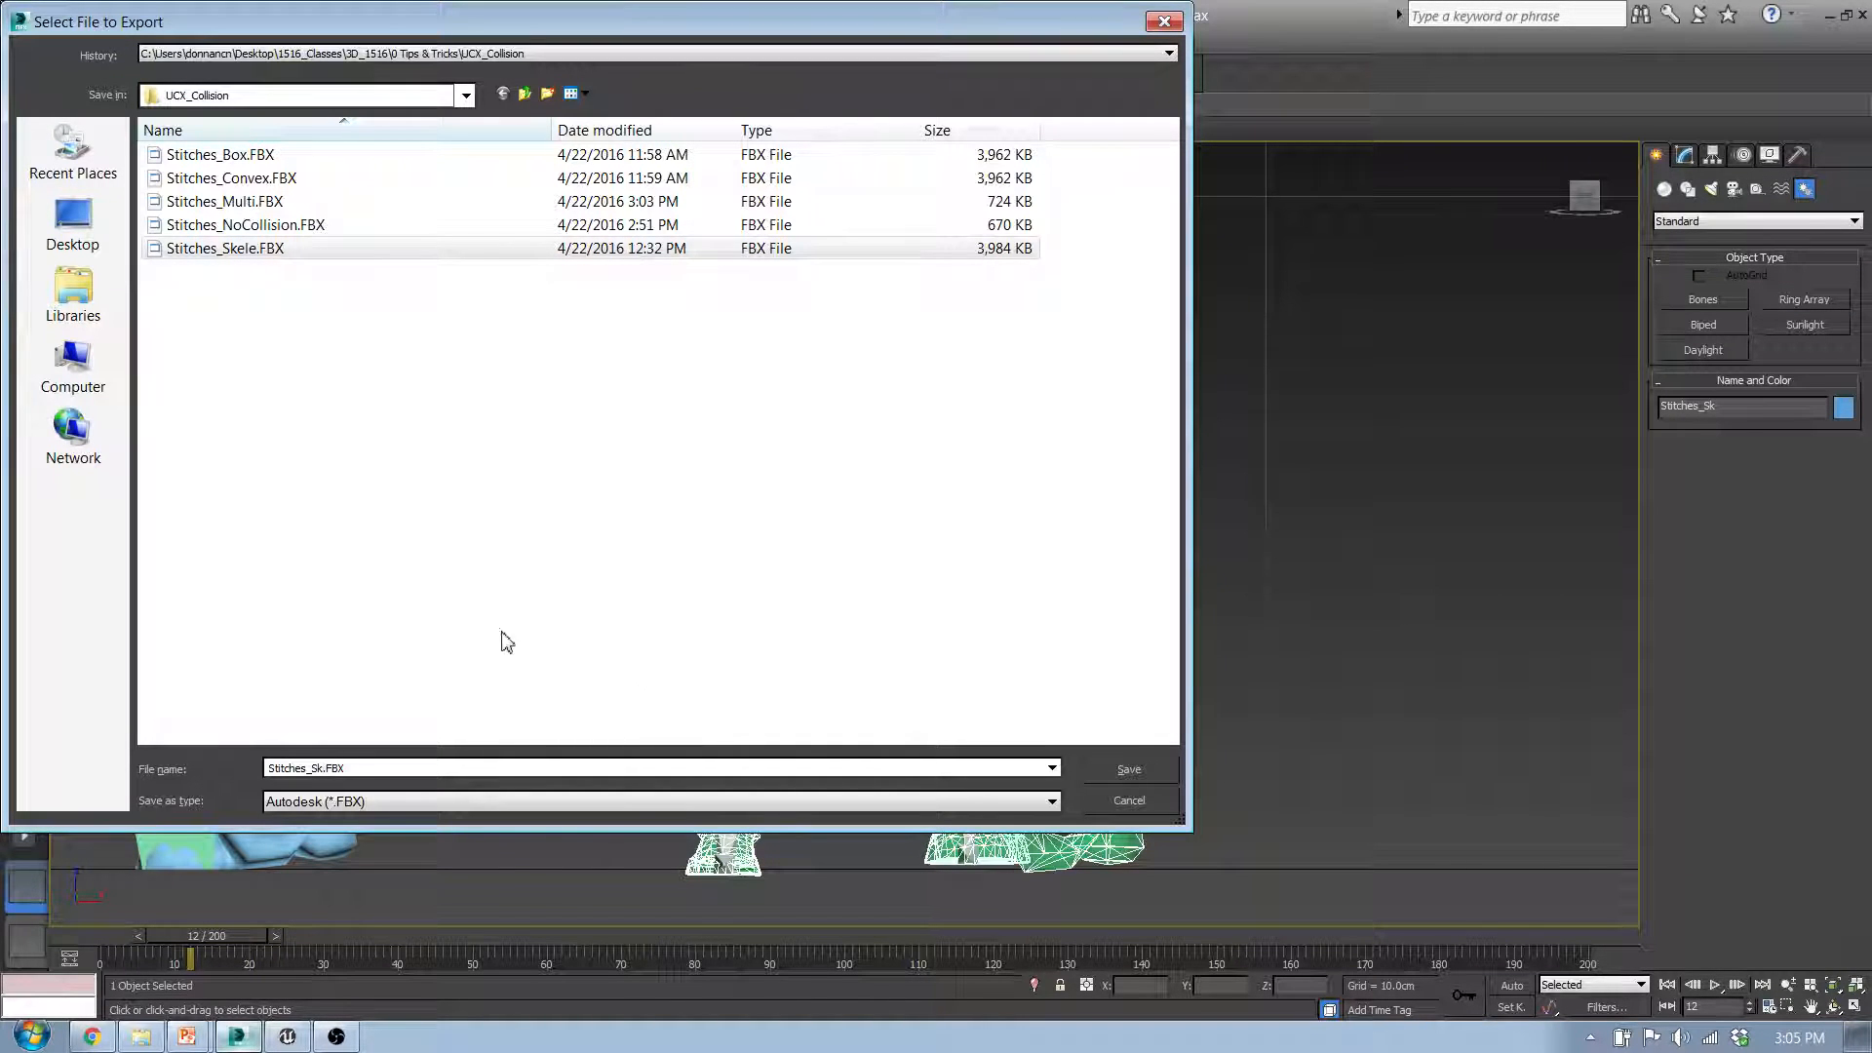
pyautogui.click(1112, 773)
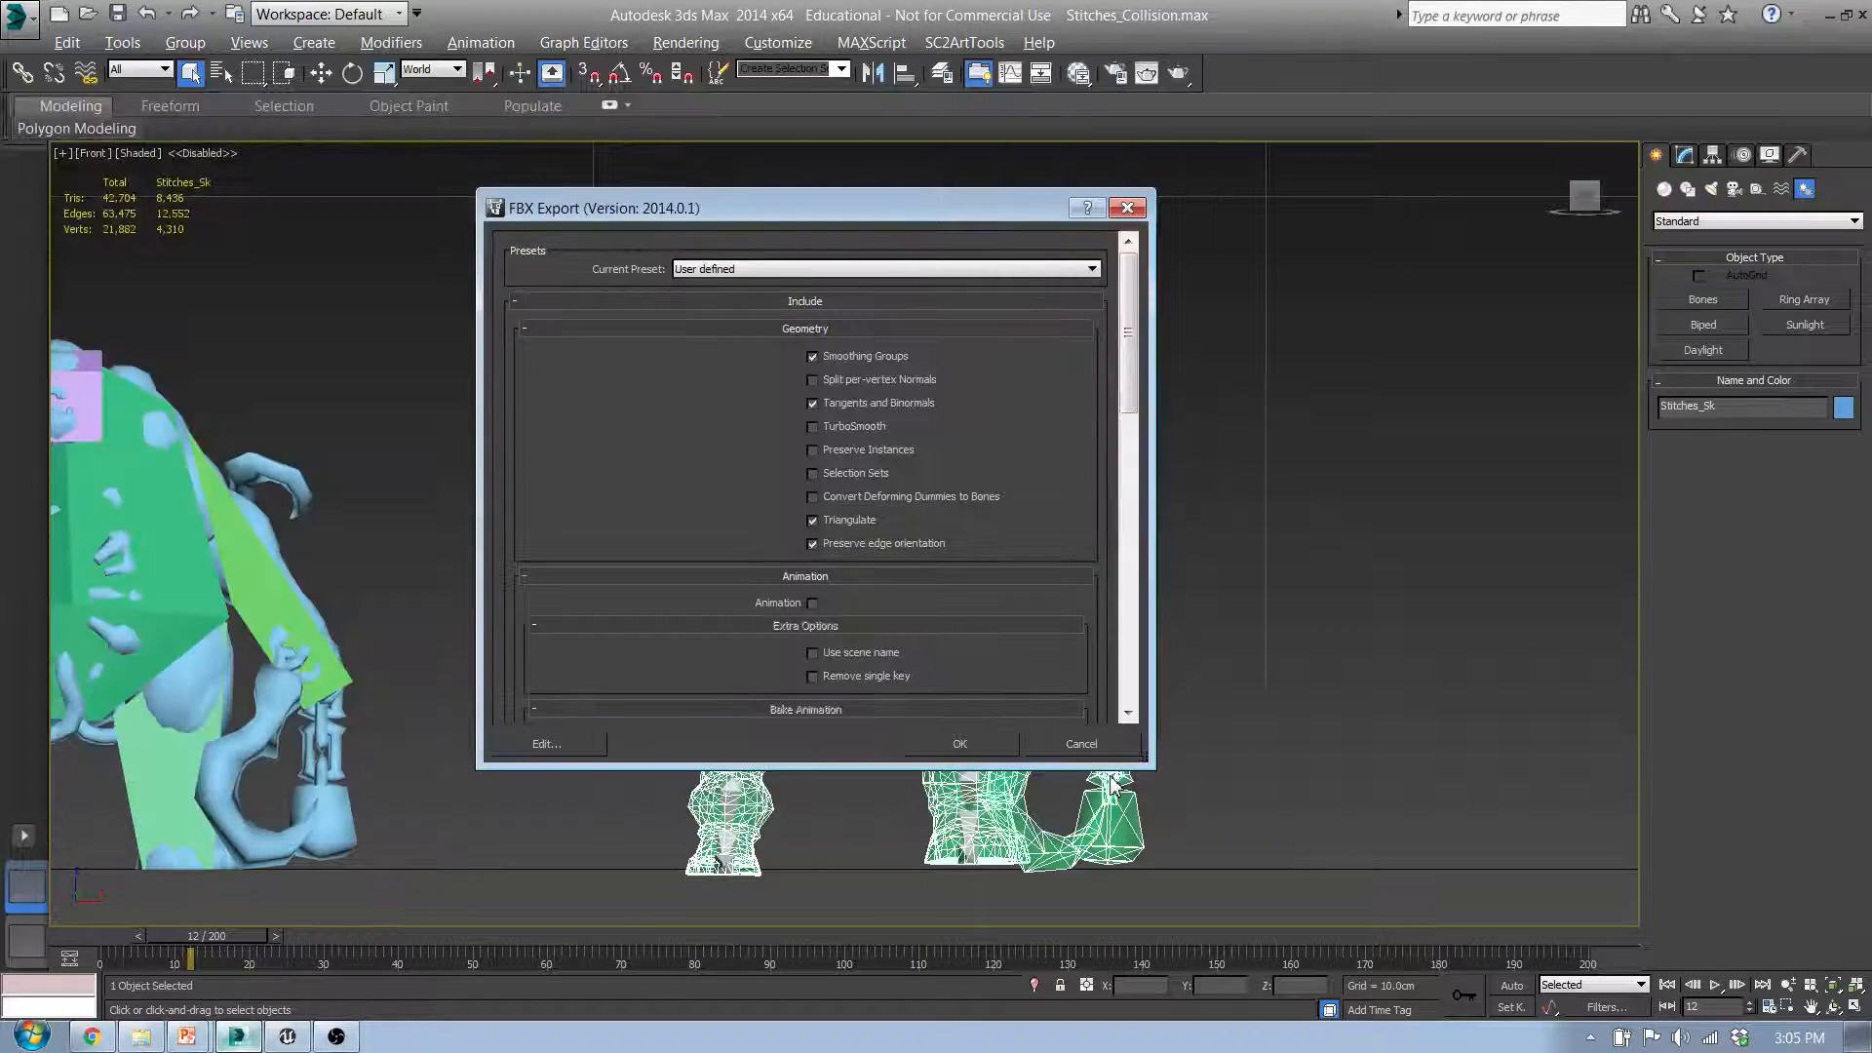
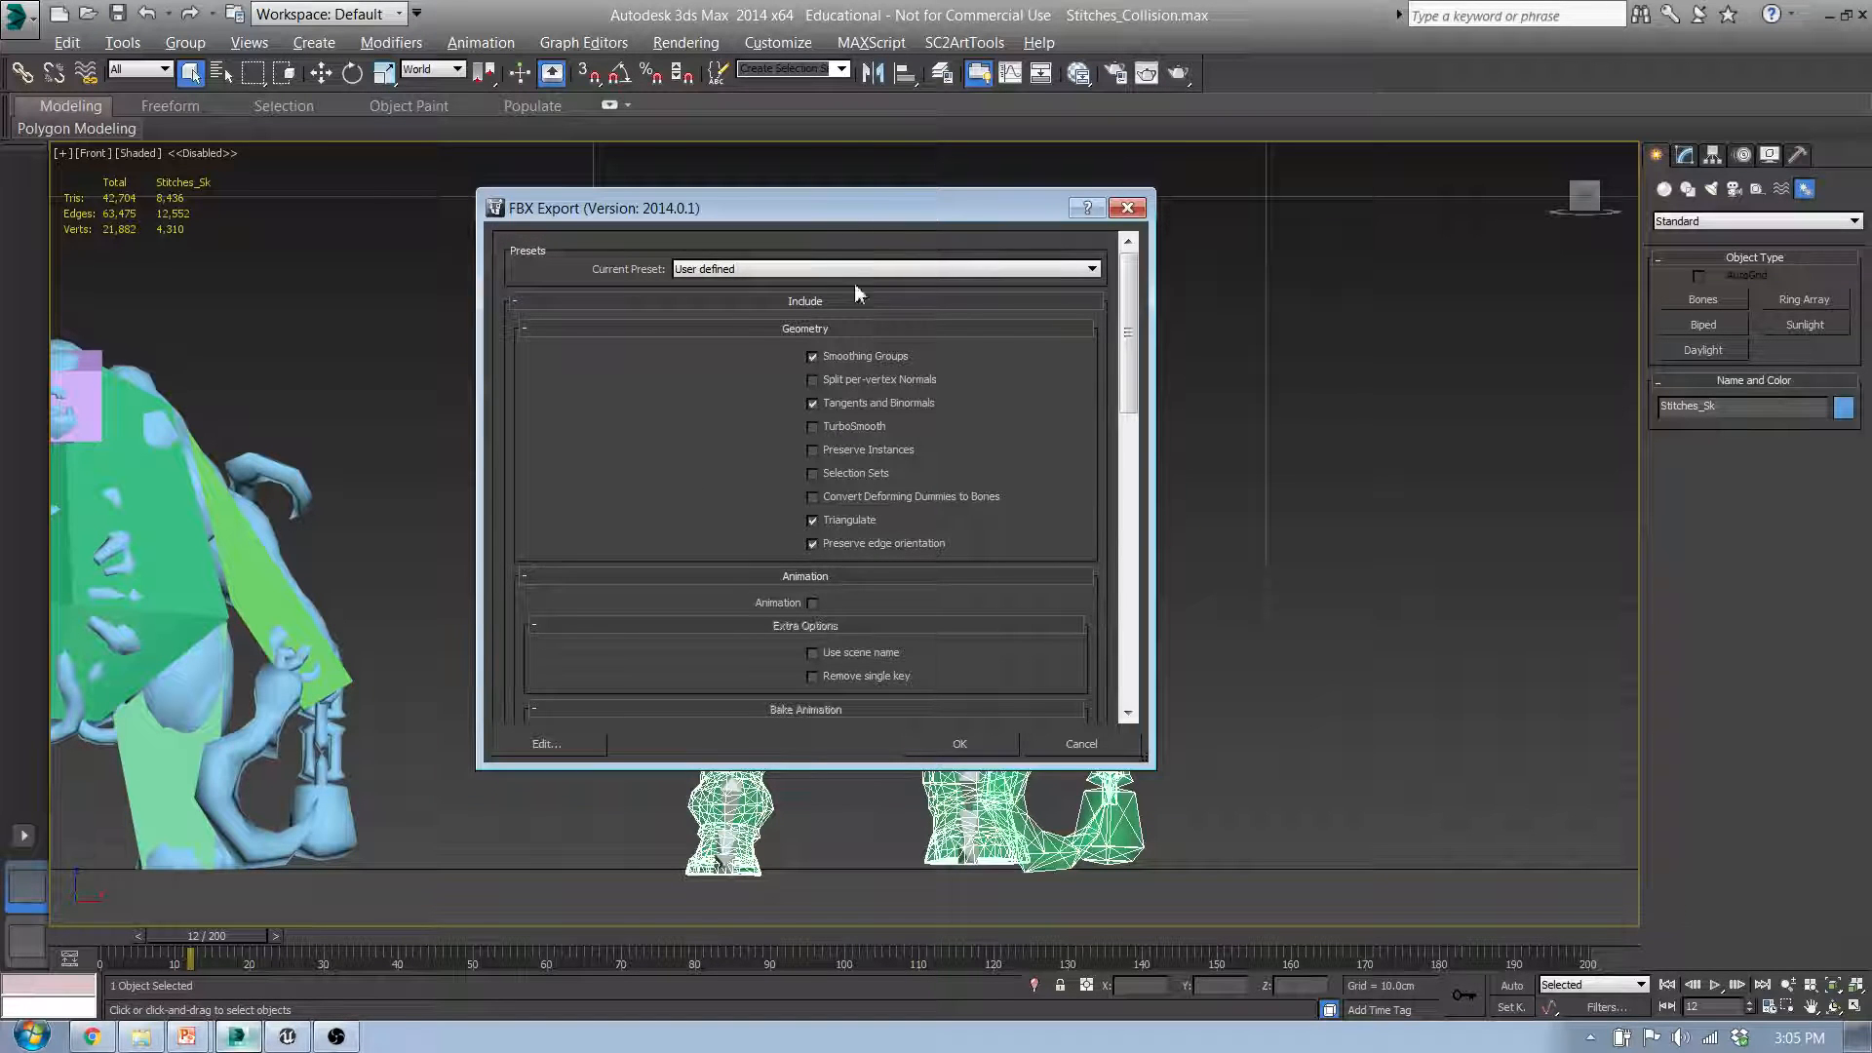
# Step: Enable Animation and Bake Animation for frames 0 to 200 in the FBX export options and complete the Stitches_Sk export
pyautogui.click(812, 603)
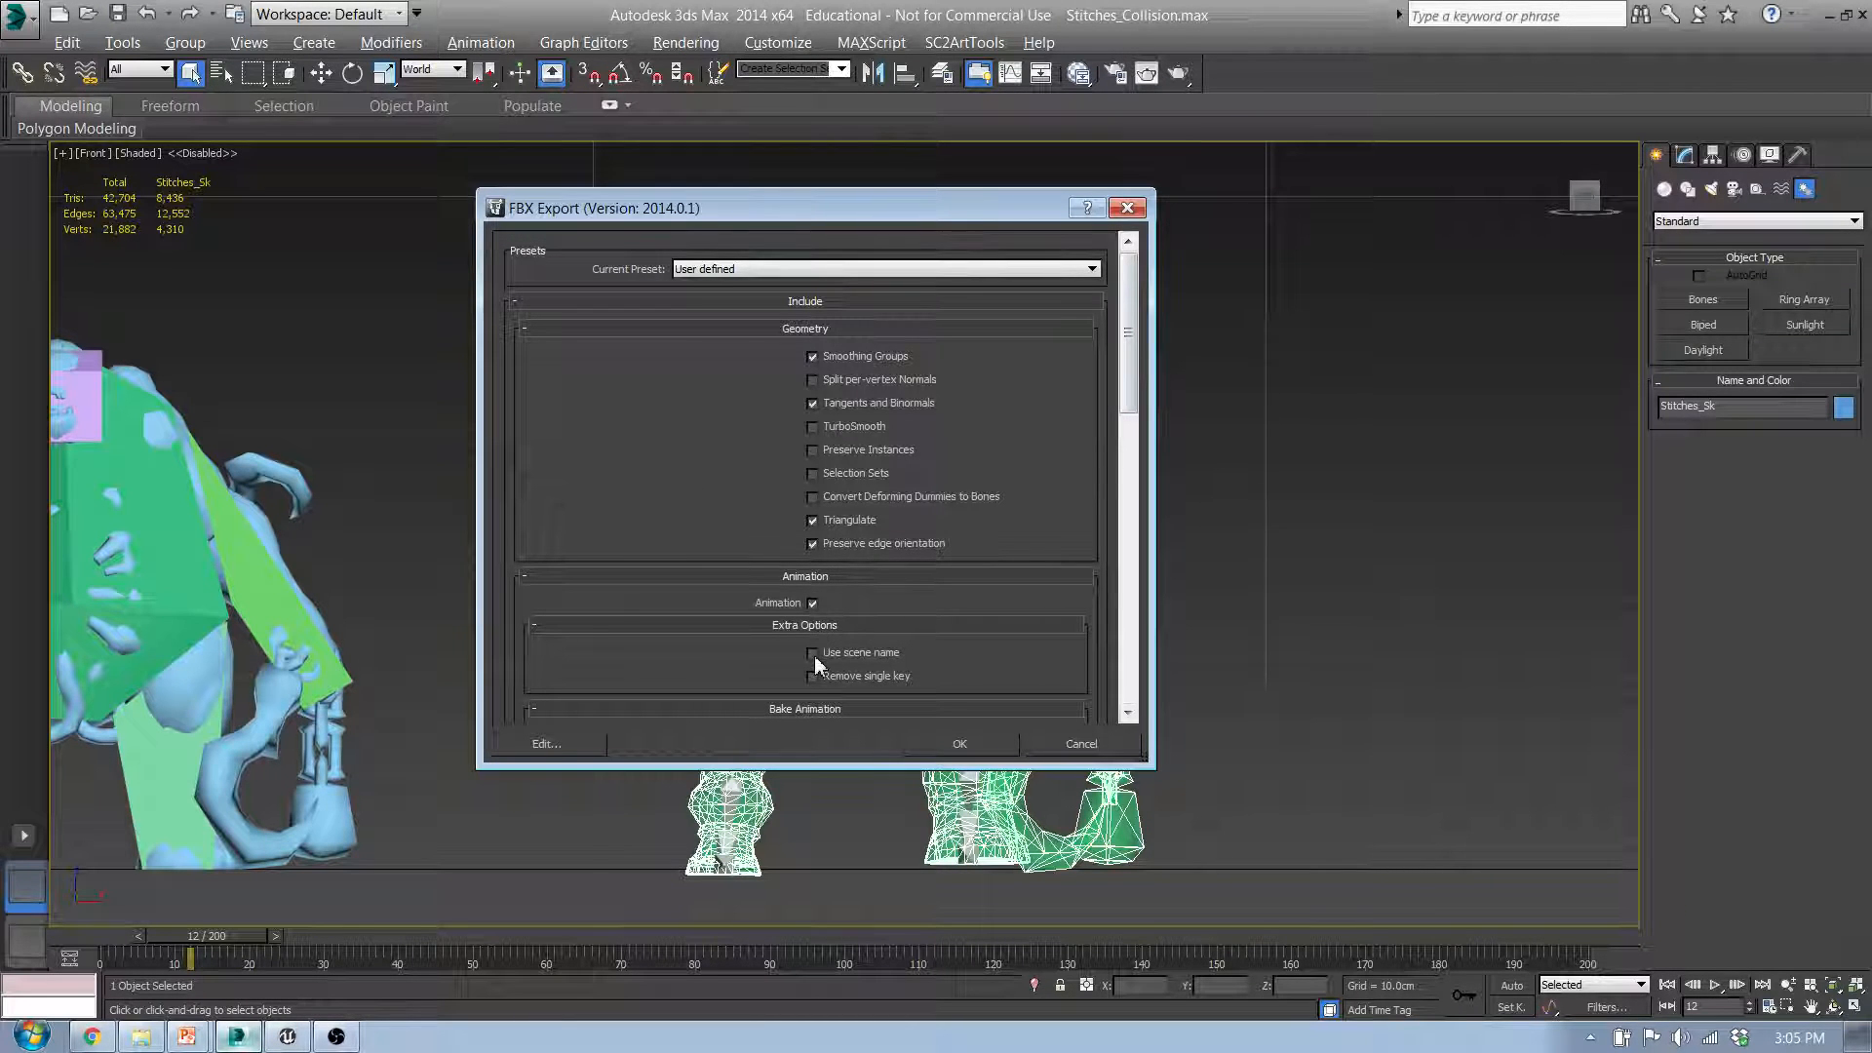
pyautogui.moveTo(1129, 333); pyautogui.dragTo(1111, 427)
pyautogui.click(812, 451)
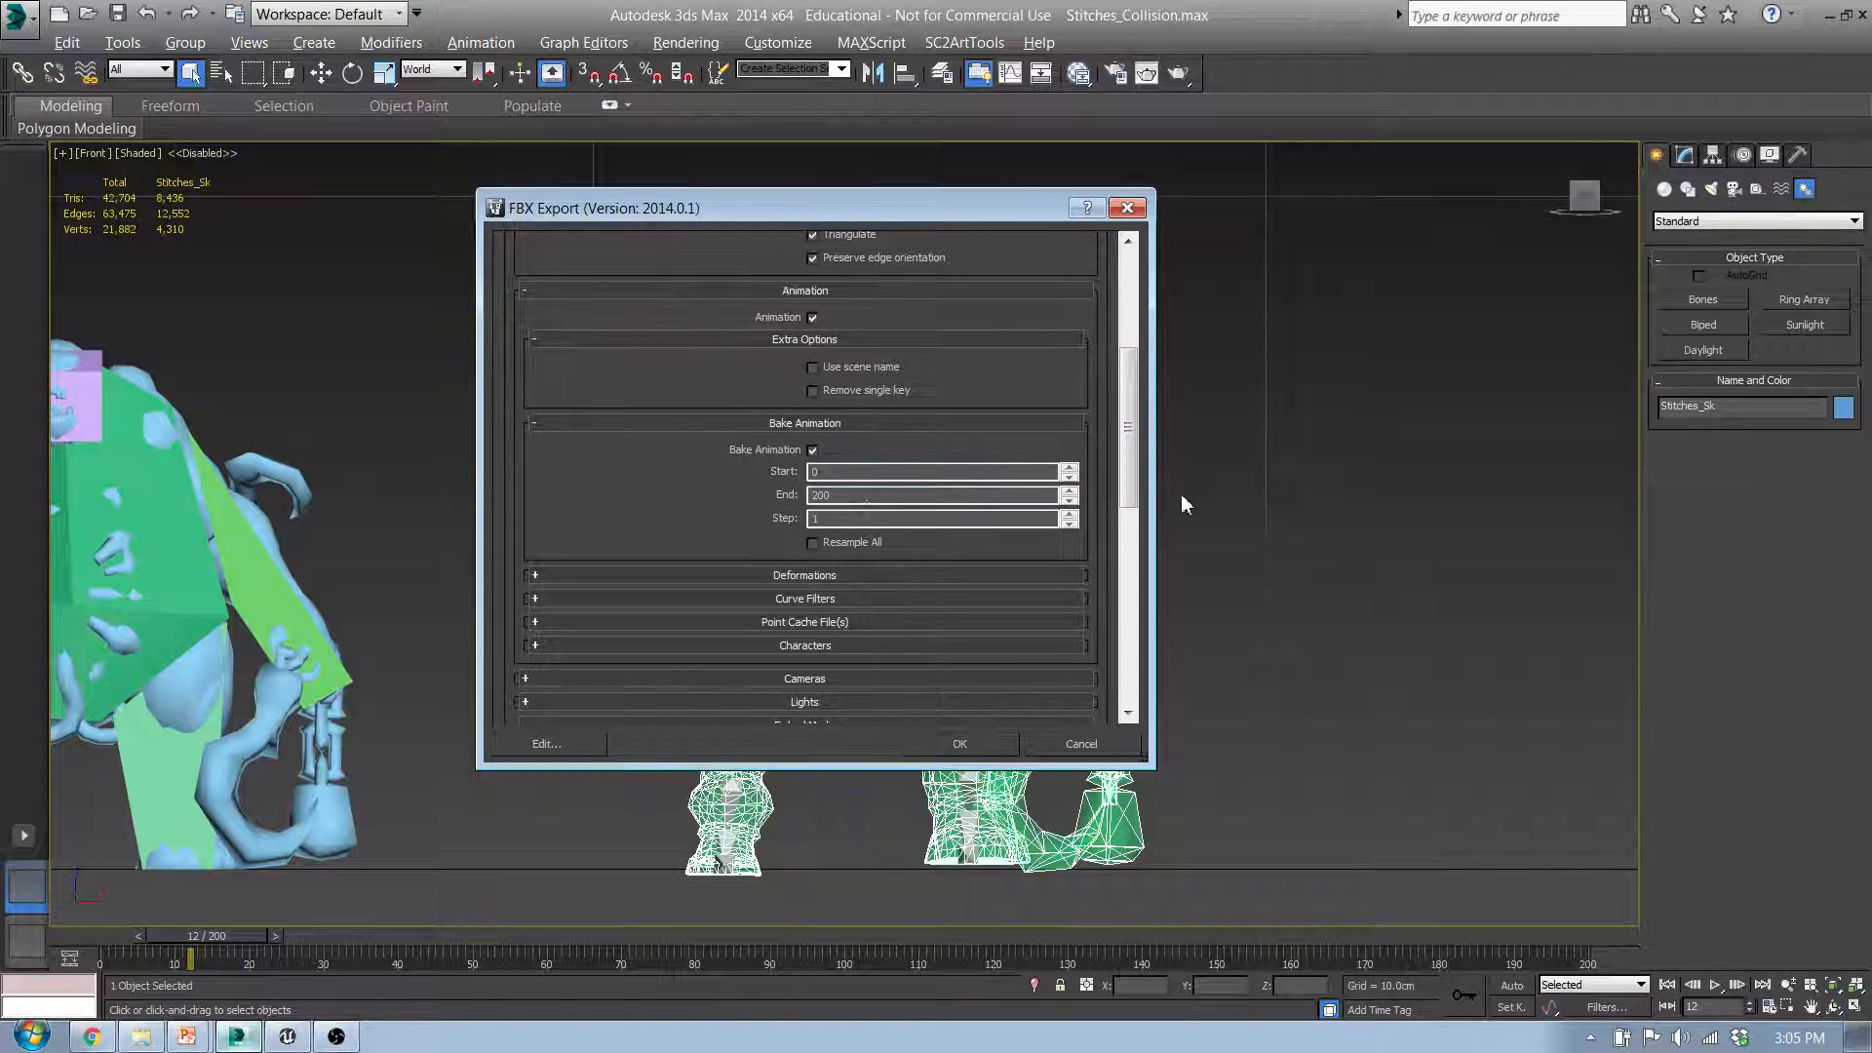
pyautogui.moveTo(1131, 485); pyautogui.dragTo(1131, 704)
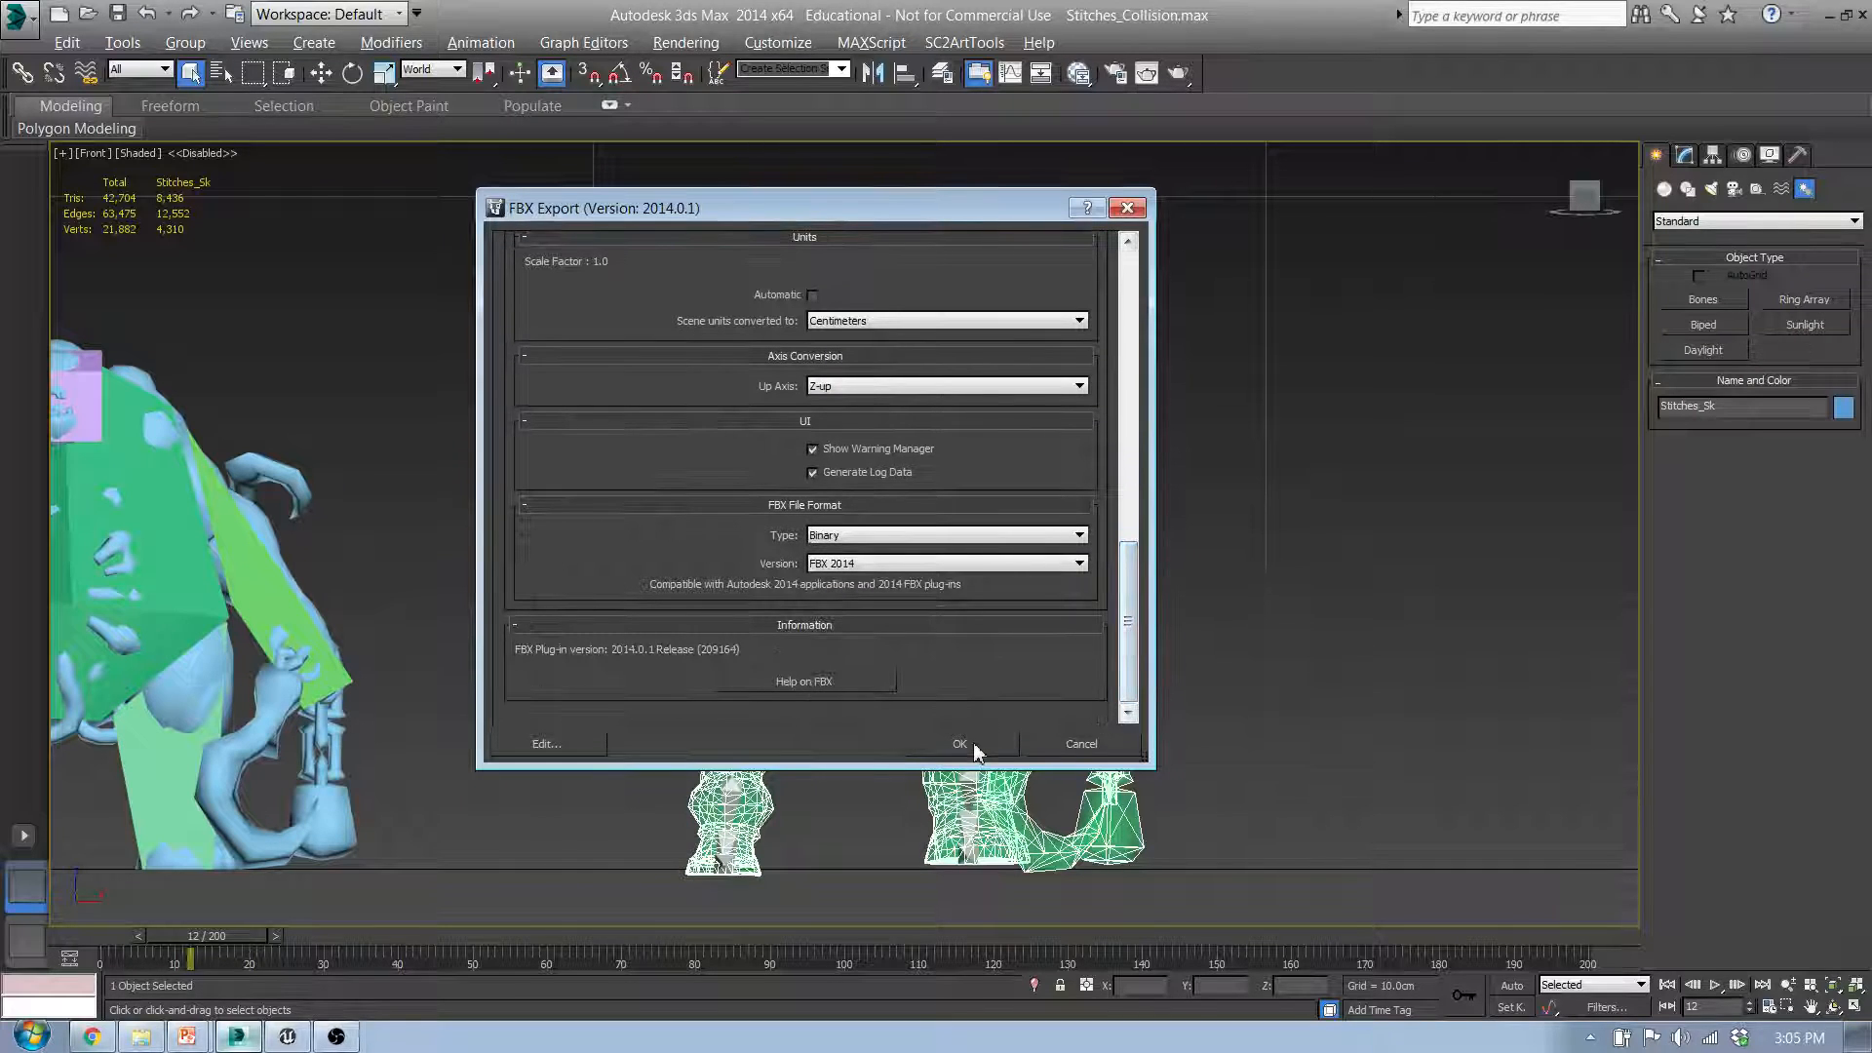
pyautogui.click(963, 746)
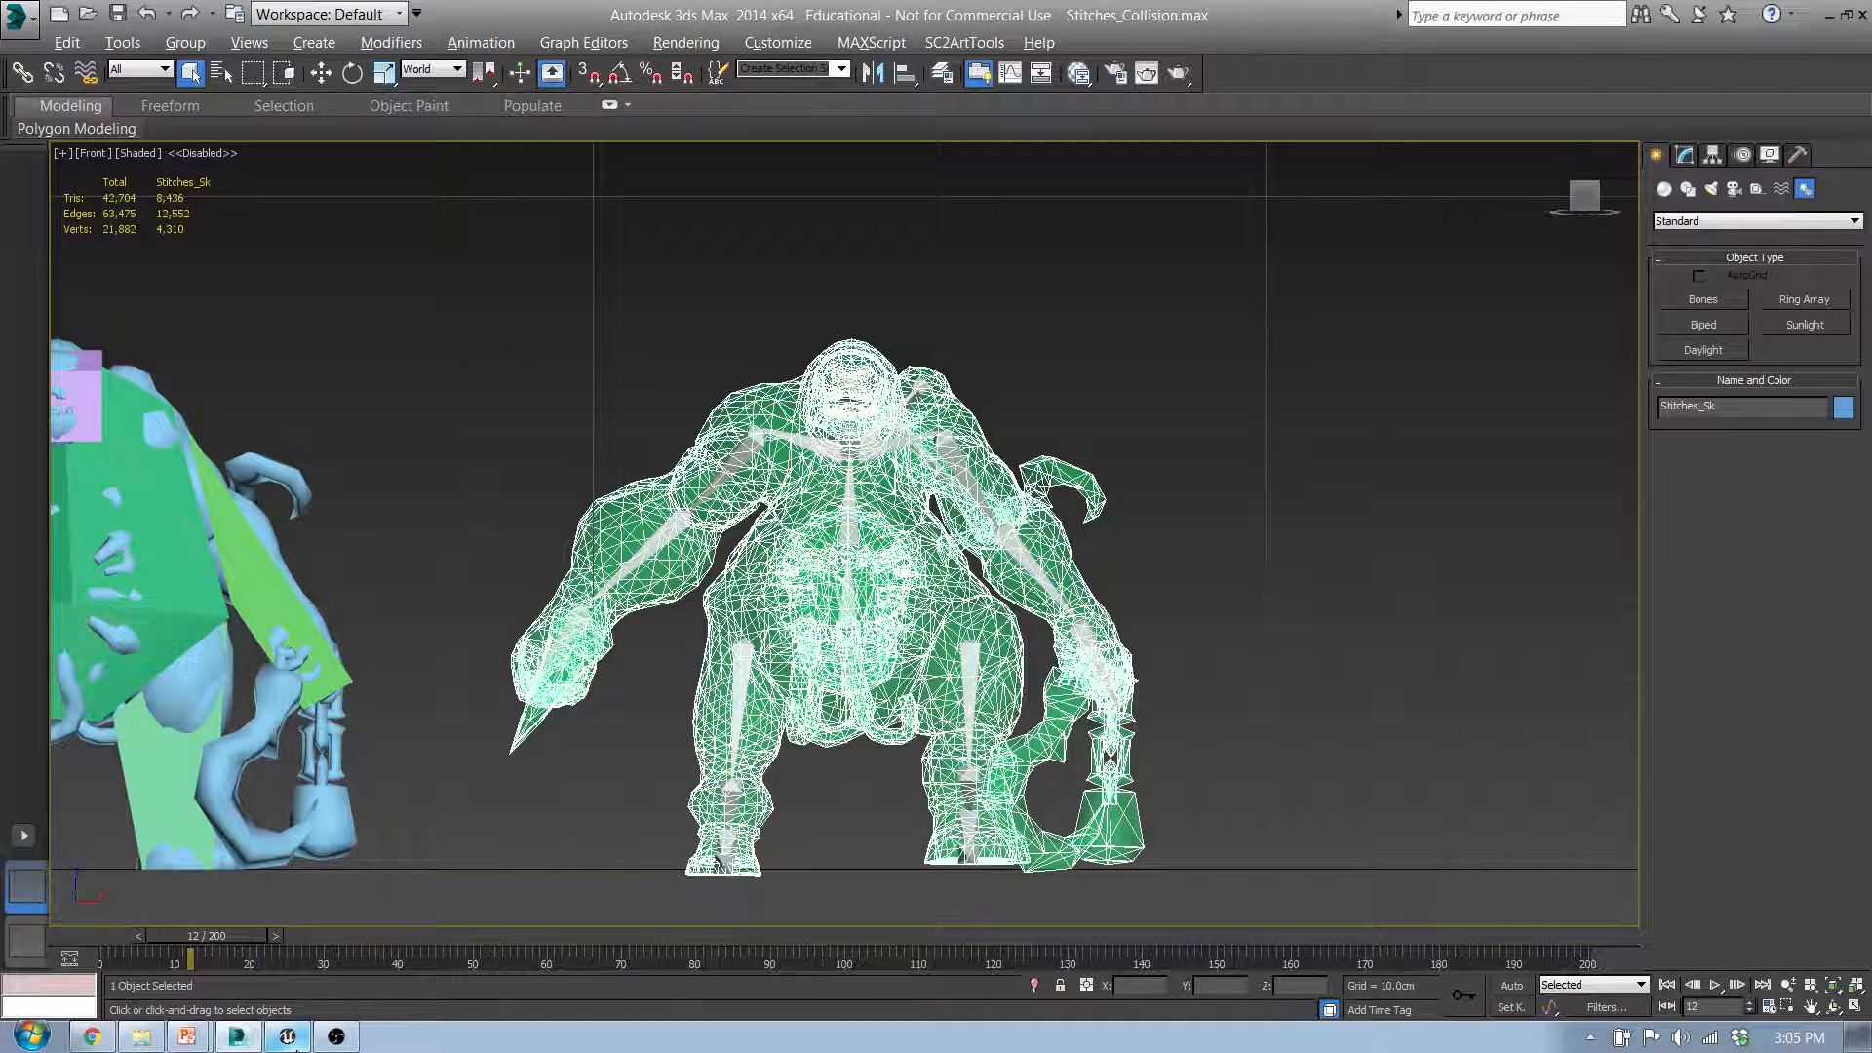
# Step: Switch to Unreal Engine and import Stitches_Sk into the FirstPersonBP folder as a skeletal mesh with animations, materials and textures
pyautogui.click(339, 1038)
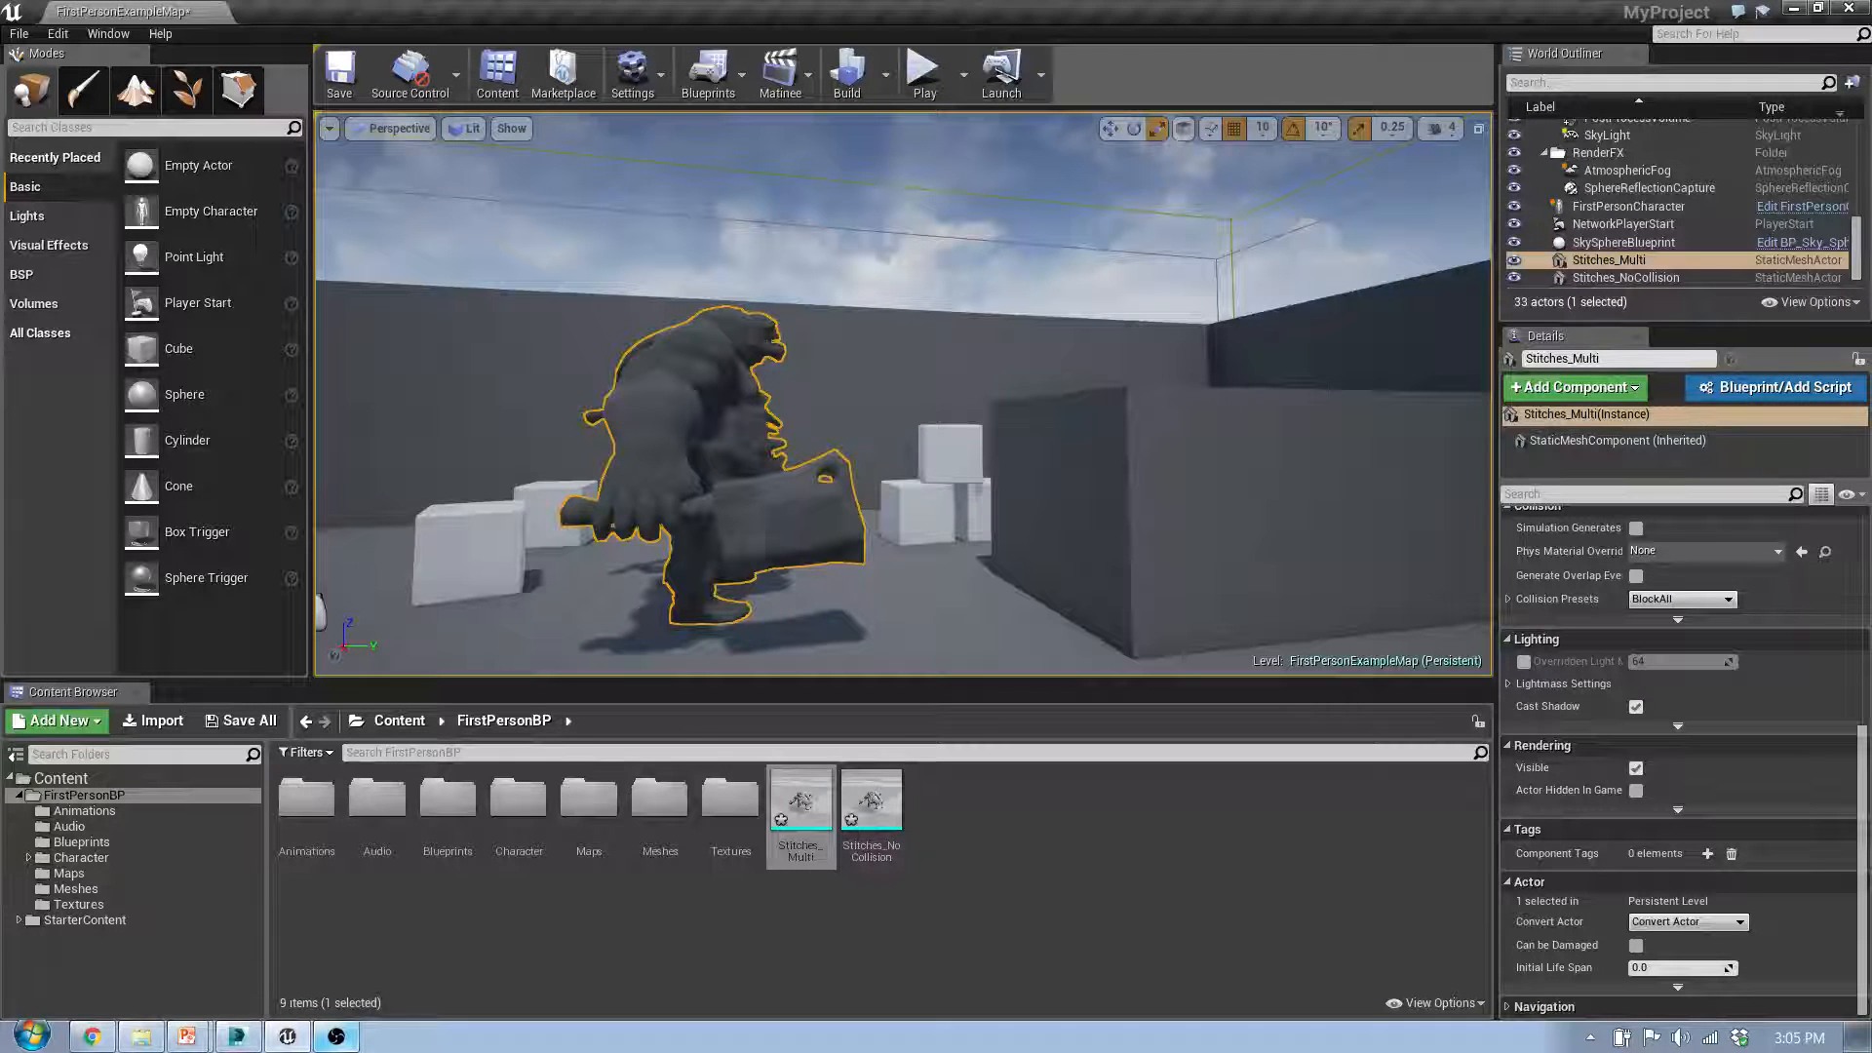
pyautogui.moveTo(359, 794); pyautogui.dragTo(1108, 839)
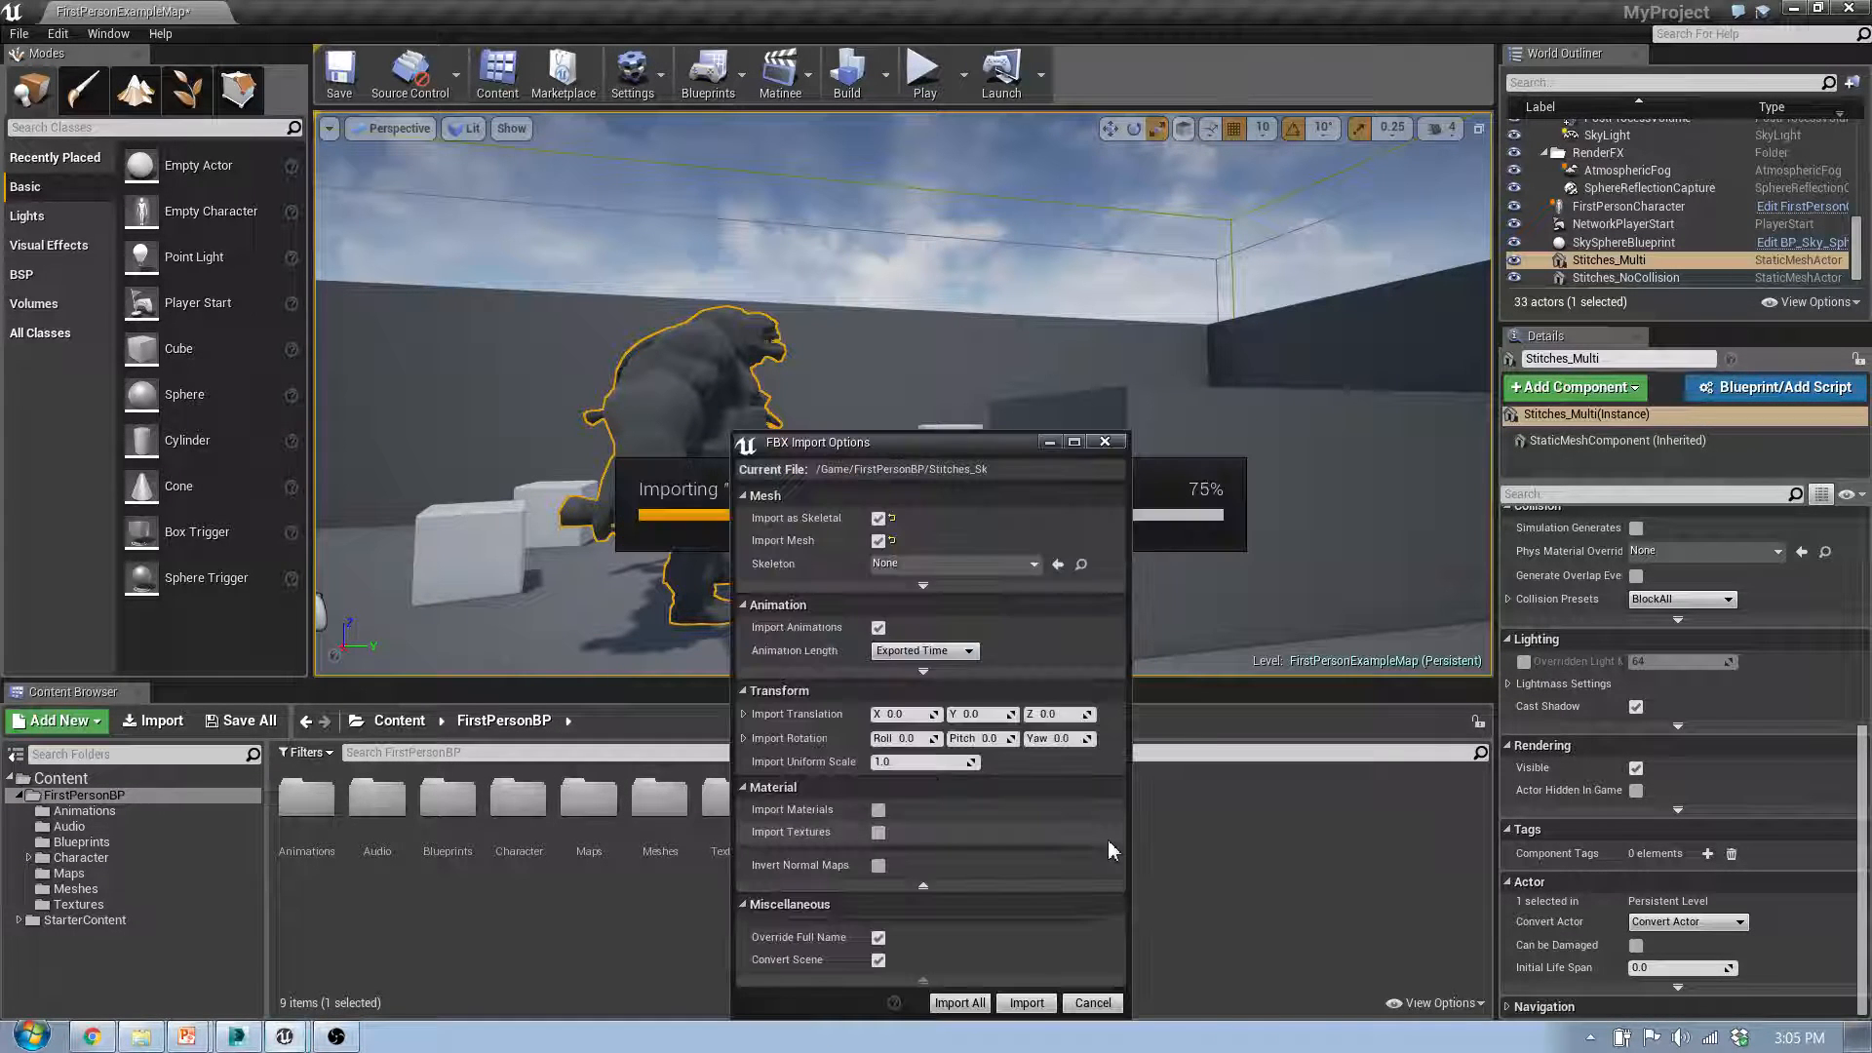
pyautogui.click(878, 518)
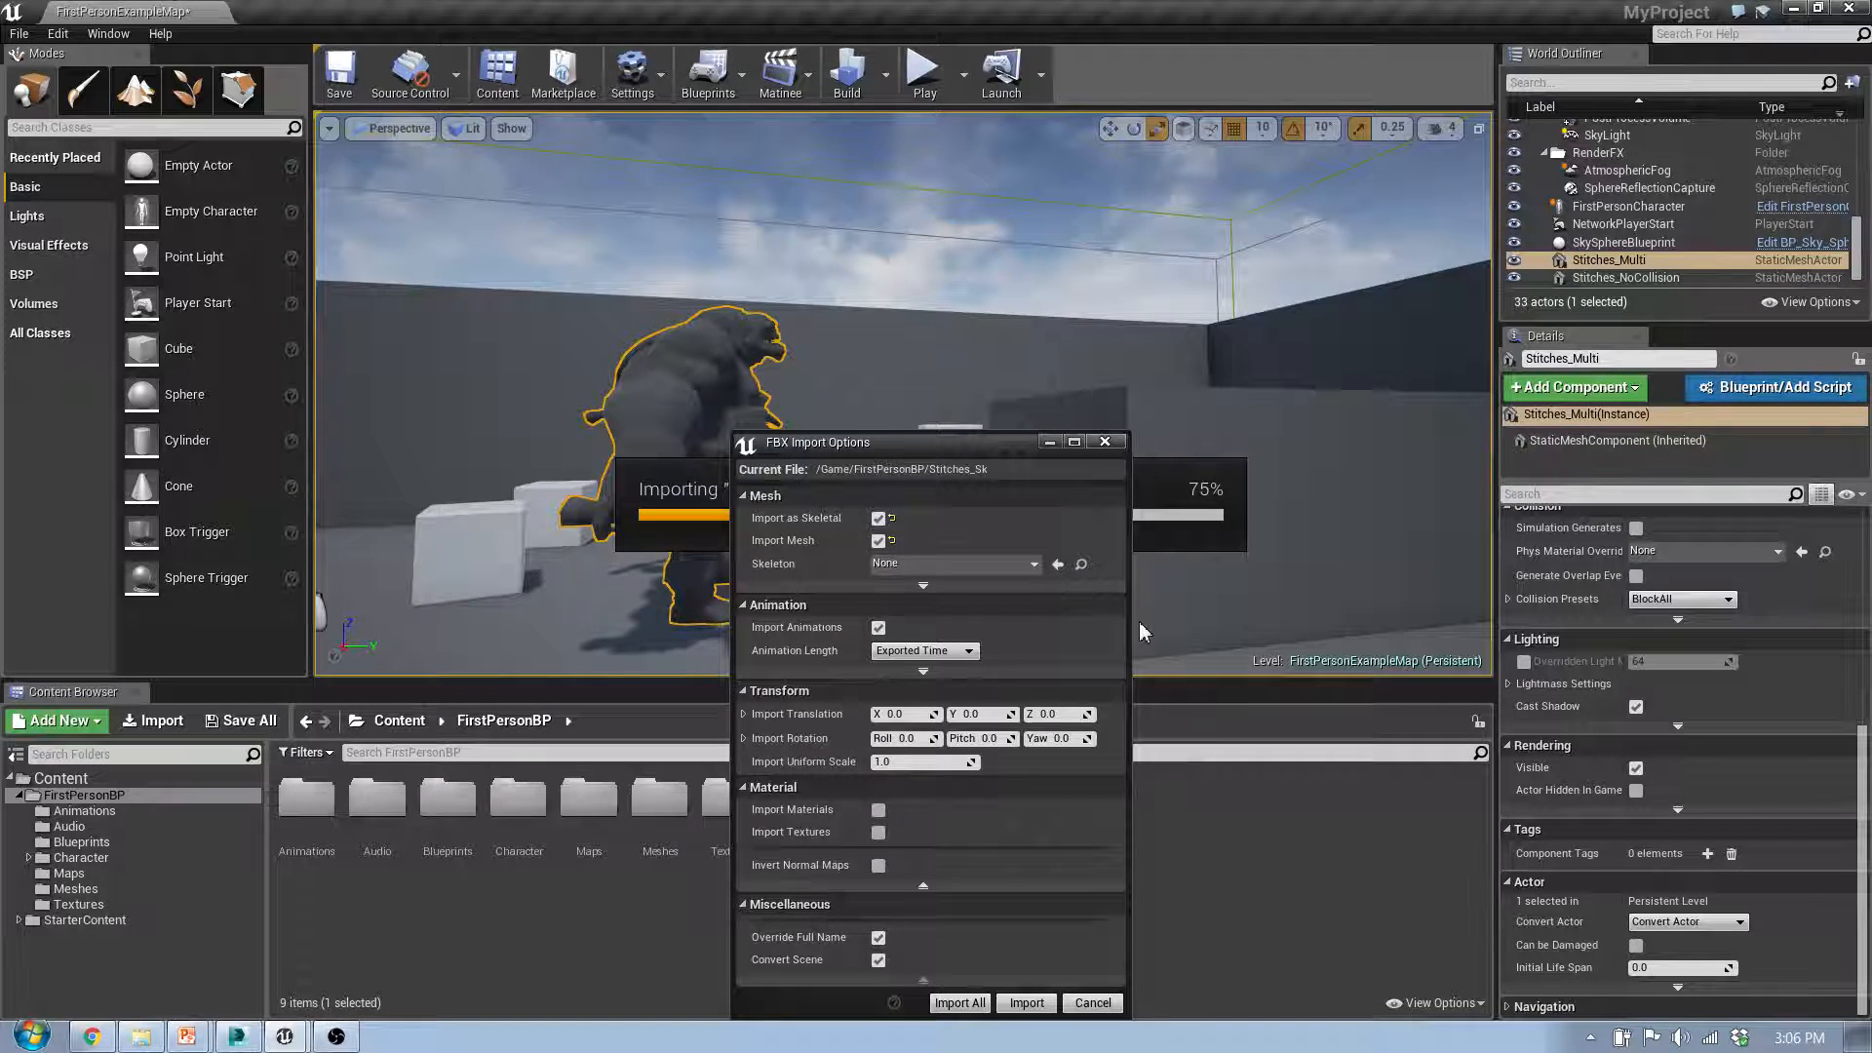
pyautogui.click(878, 810)
pyautogui.click(878, 833)
pyautogui.click(1025, 1004)
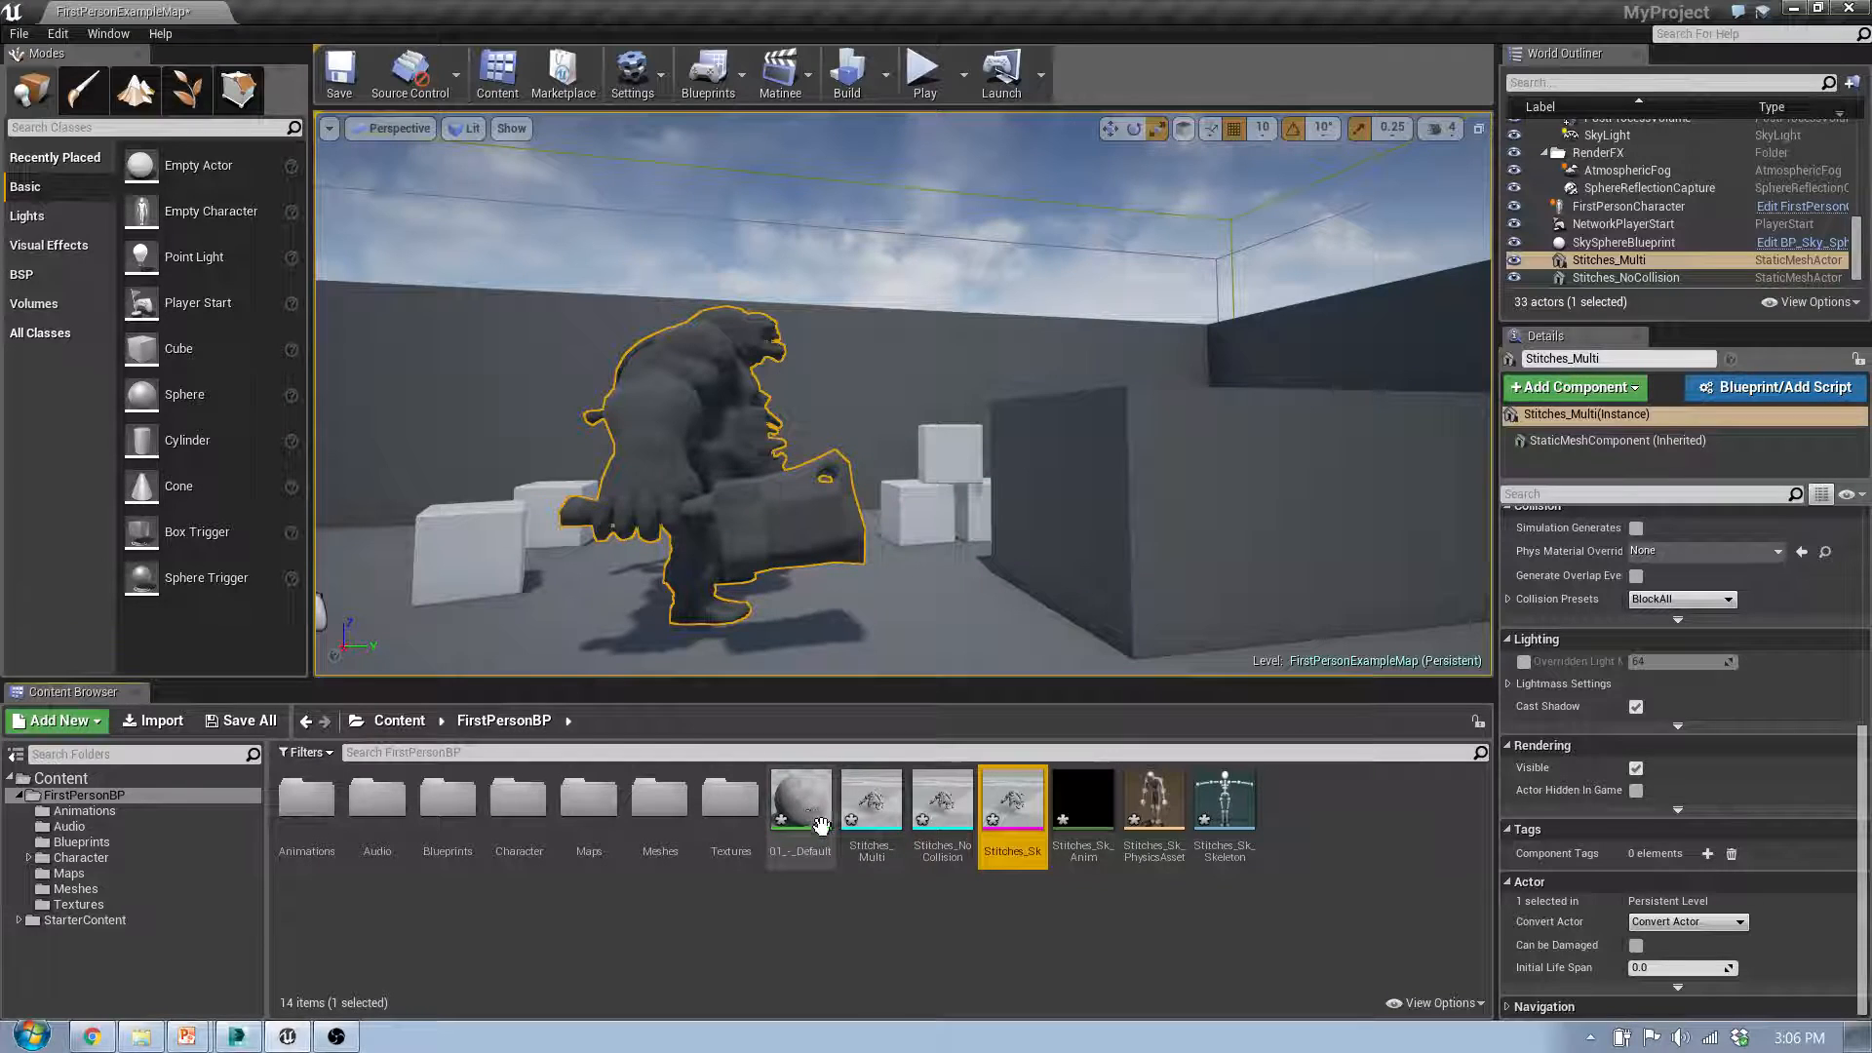
# Step: Place the Stitches_Sk skeletal mesh in the level on the open floor near Stitches_Multi
pyautogui.moveTo(1003, 541); pyautogui.dragTo(1014, 643, button='right')
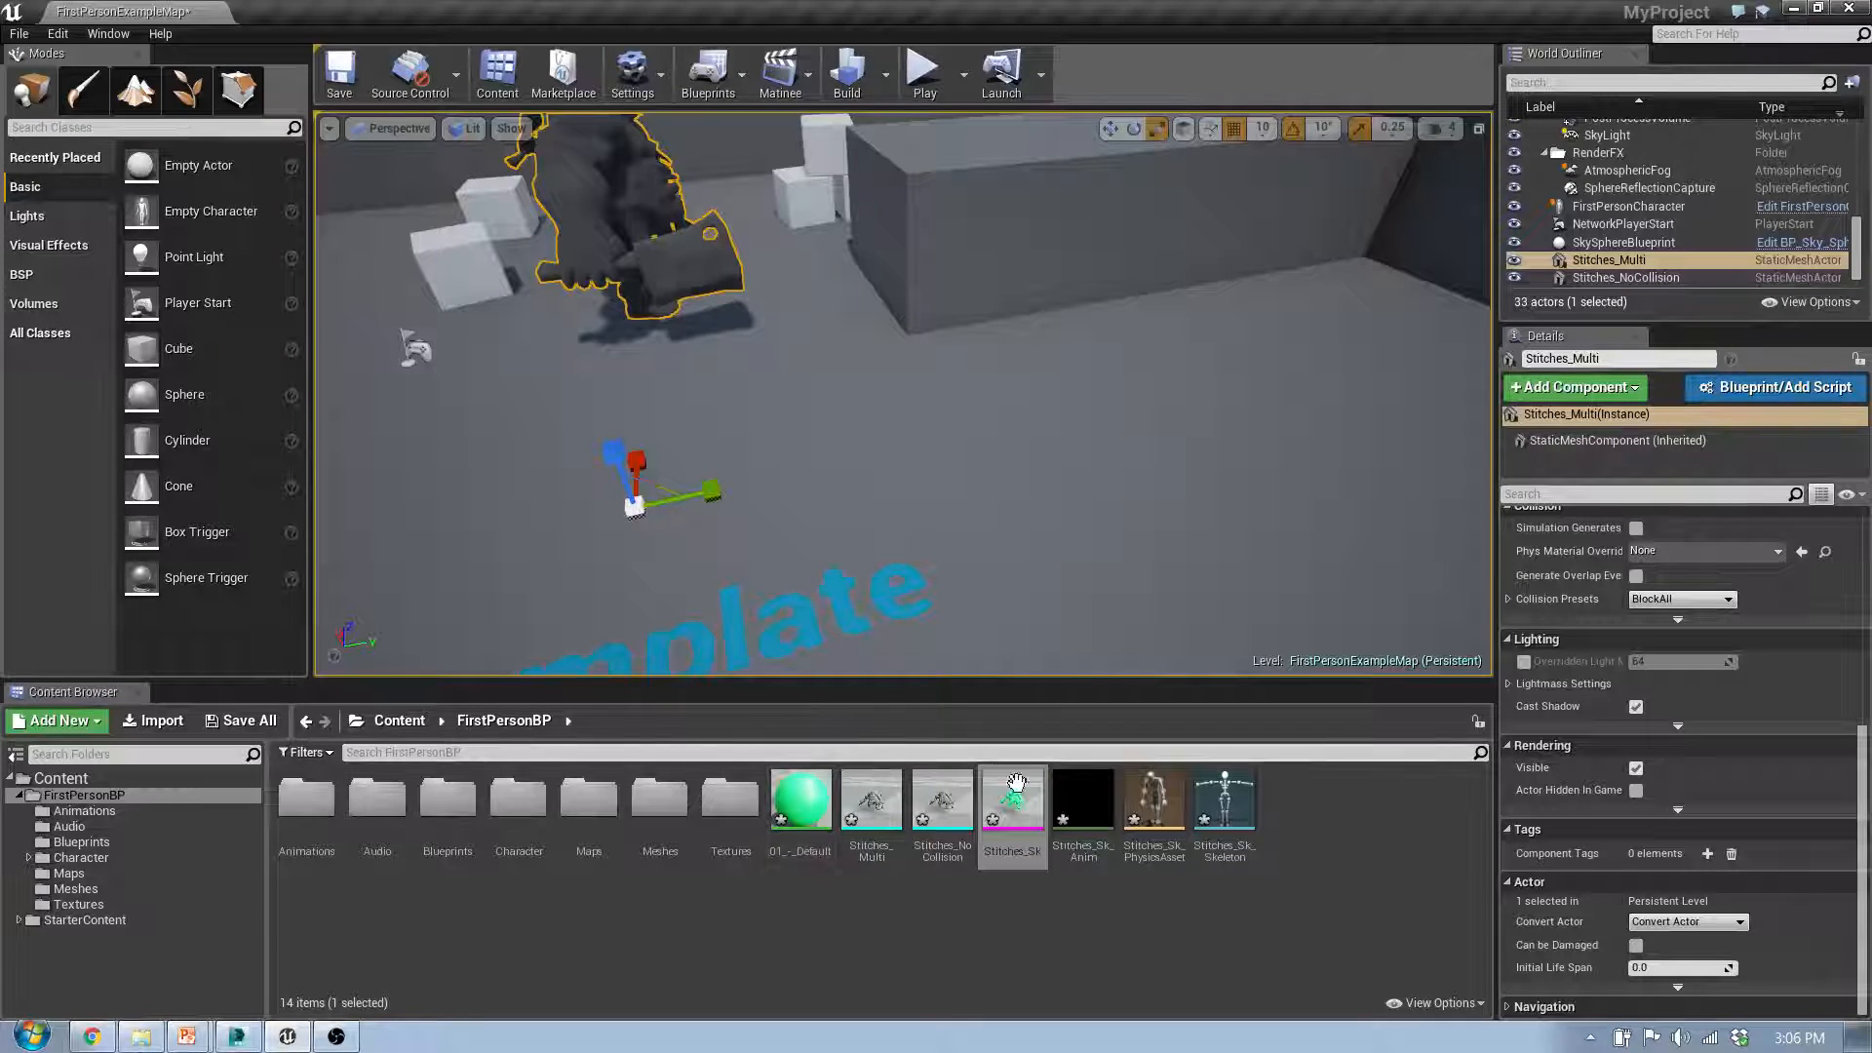
pyautogui.moveTo(1036, 816); pyautogui.dragTo(995, 484)
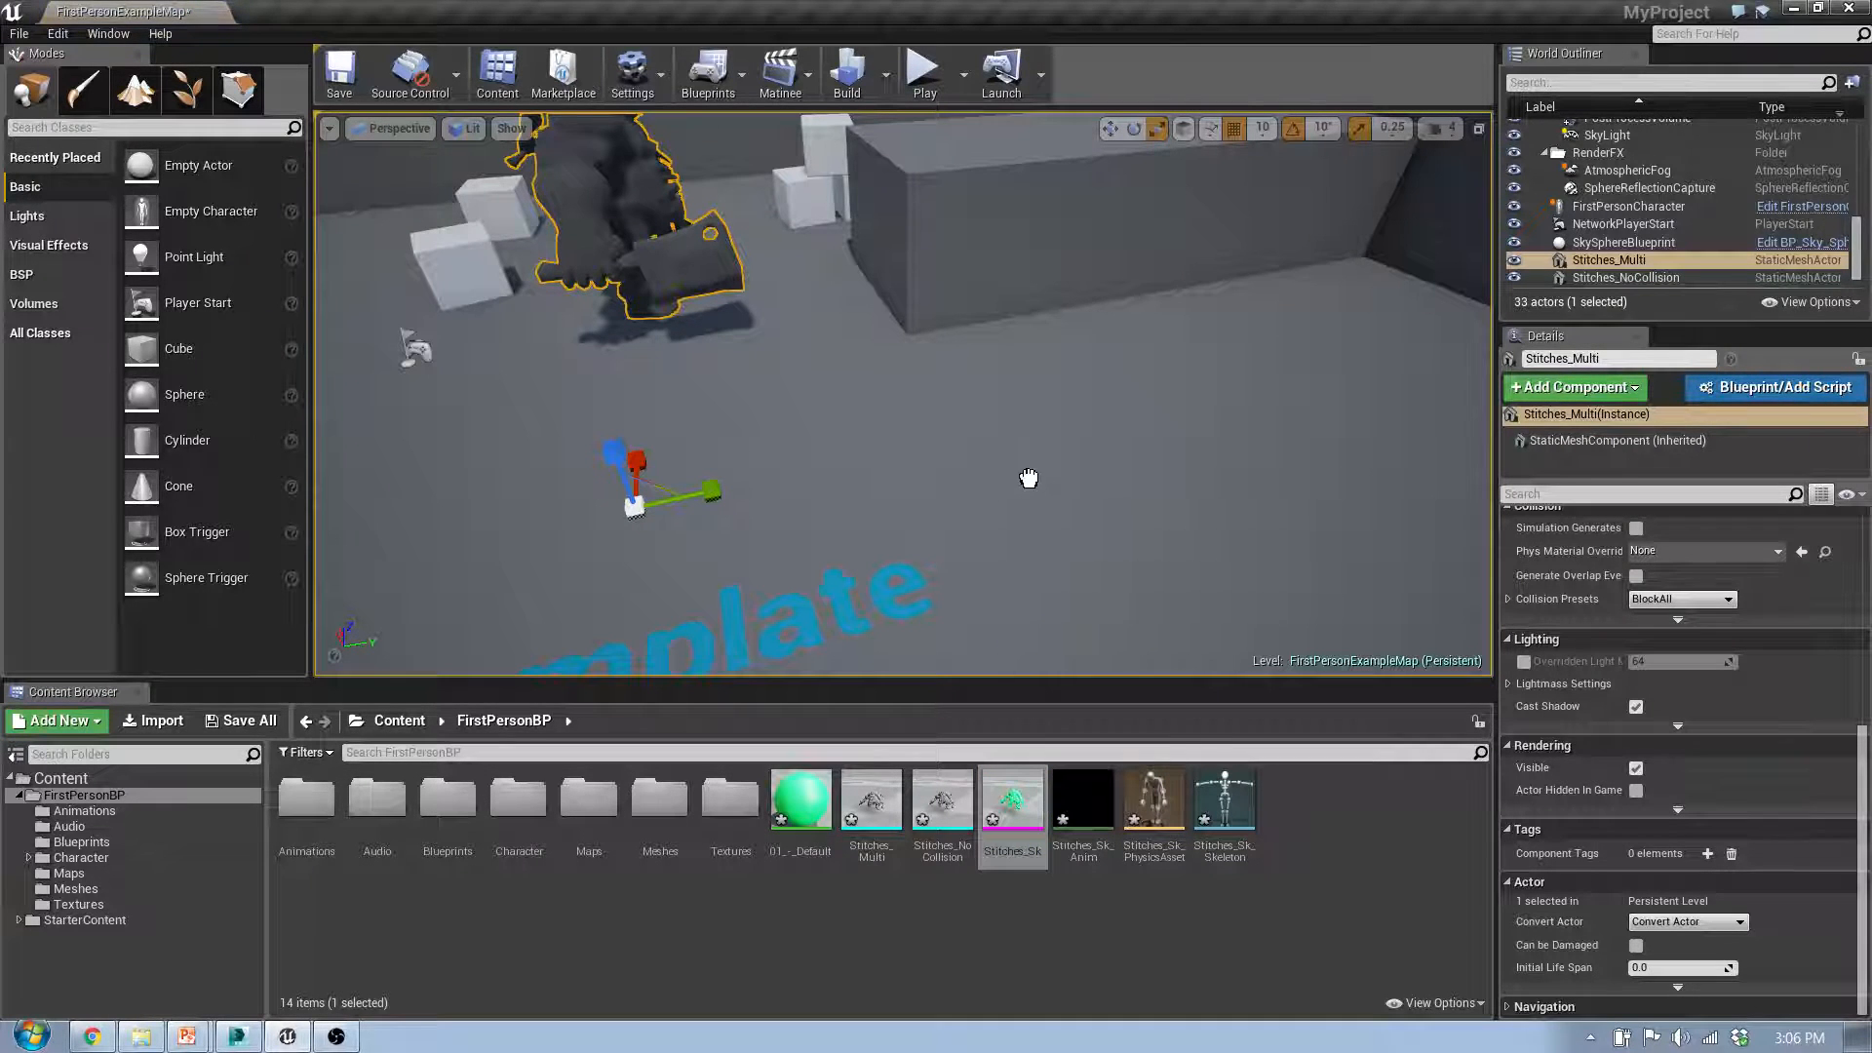
pyautogui.moveTo(1113, 483); pyautogui.dragTo(1113, 482)
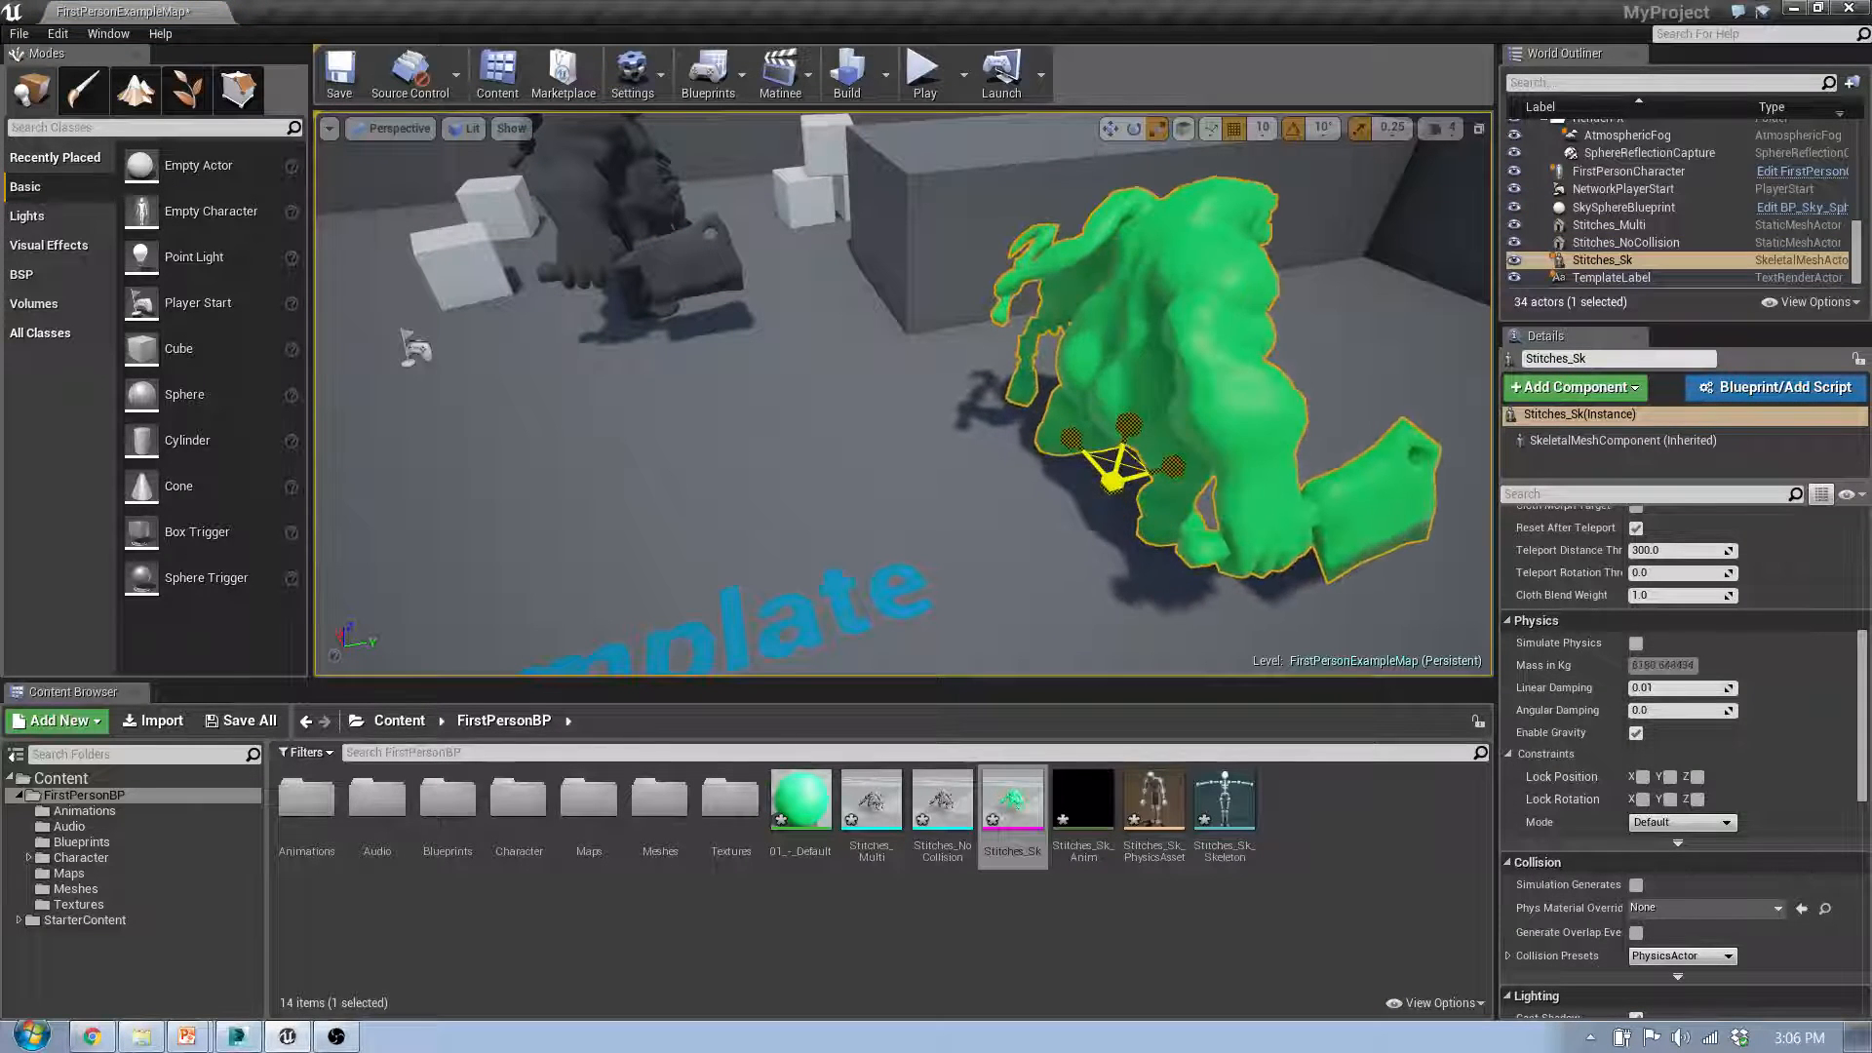
# Step: Scale the placed Stitches_Sk uniformly and rotate it about 140 degrees around its vertical axis
pyautogui.moveTo(1114, 483); pyautogui.dragTo(1127, 498)
pyautogui.moveTo(1127, 498); pyautogui.dragTo(960, 429, button='right')
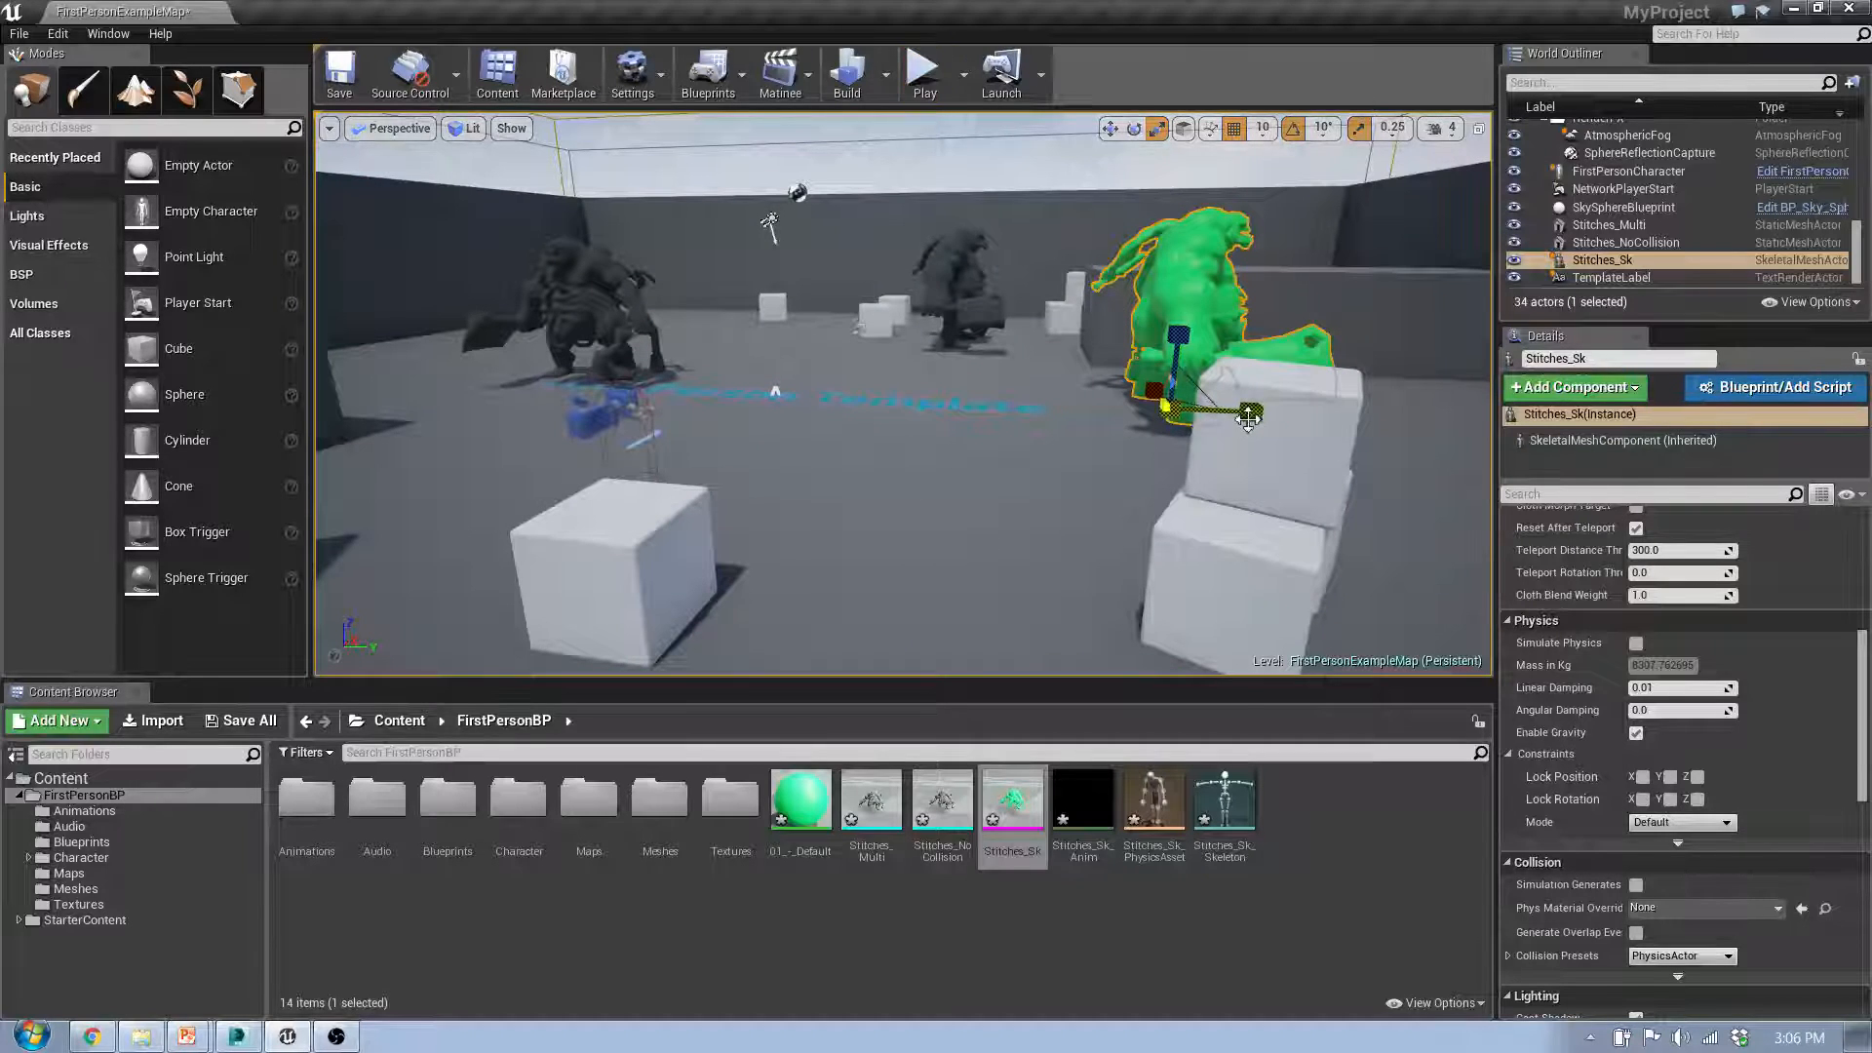
pyautogui.moveTo(1211, 325); pyautogui.dragTo(1197, 315, button='right')
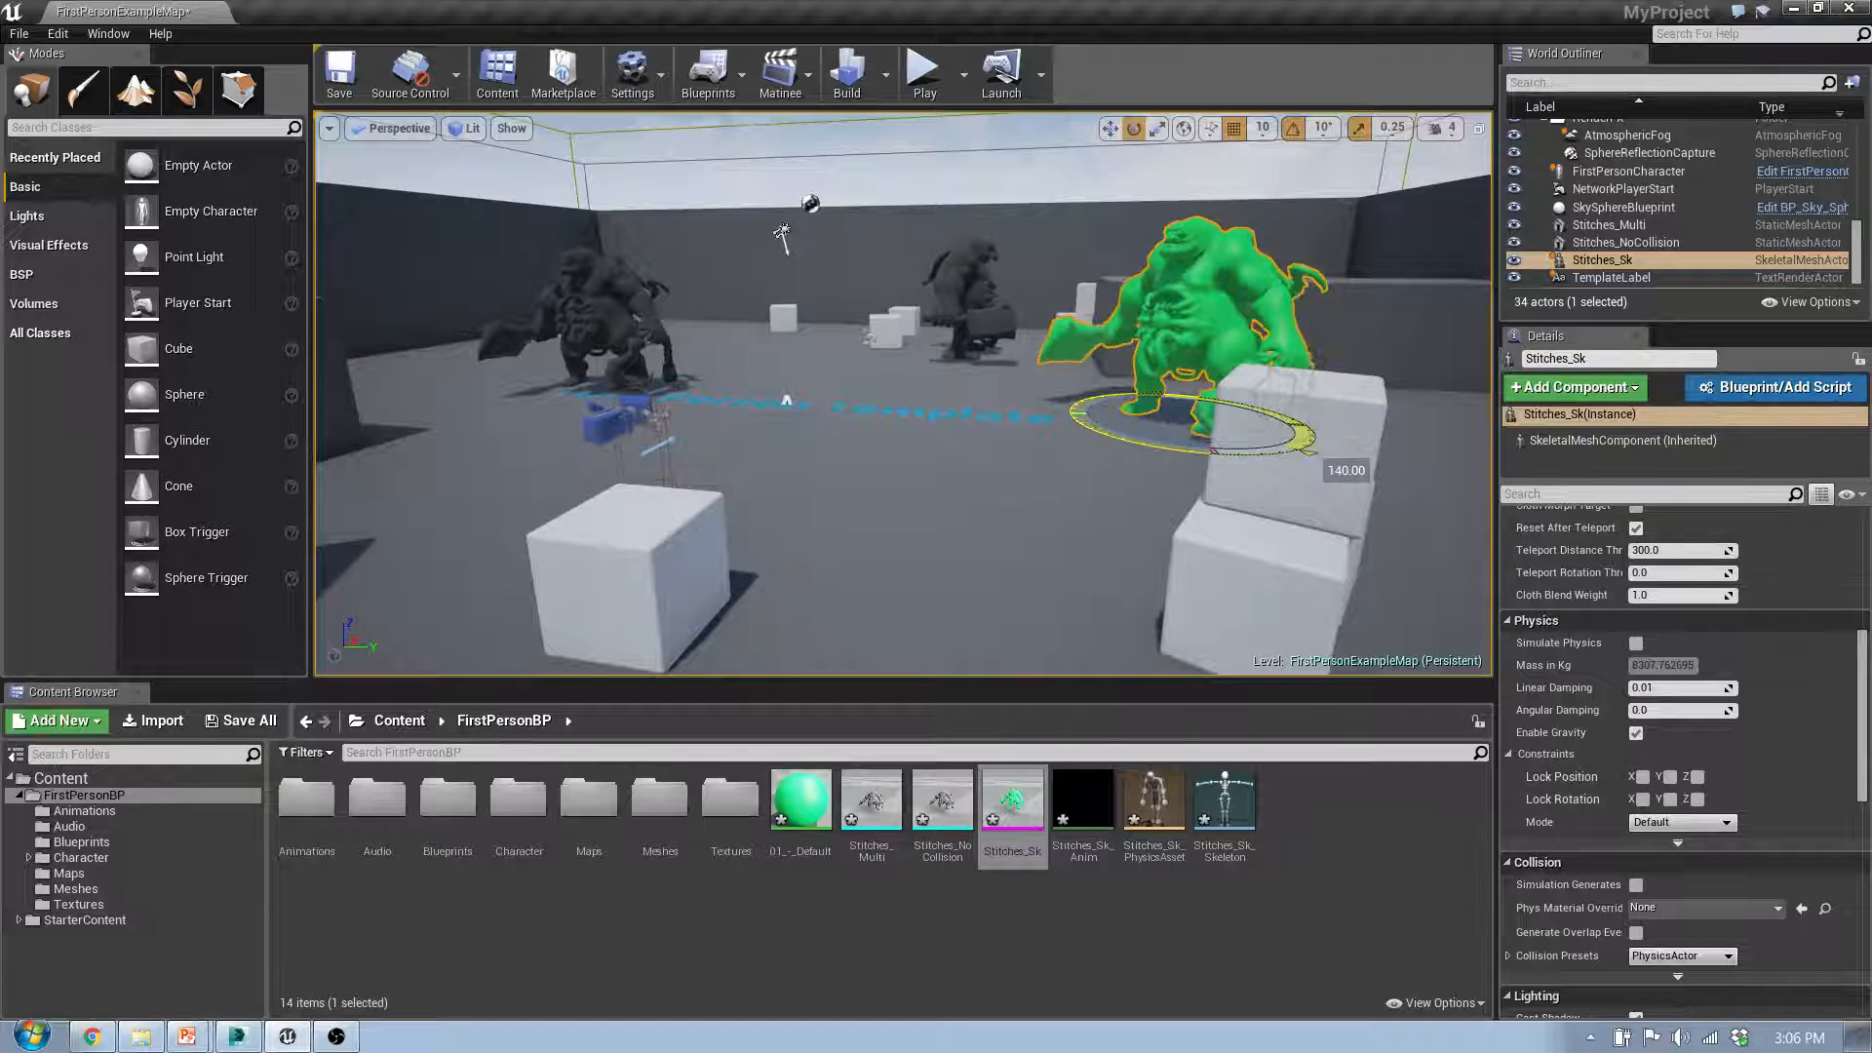
# Step: Start a play session and shoot projectiles at Stitches_Sk from several distances and angles to test its collision
pyautogui.click(924, 82)
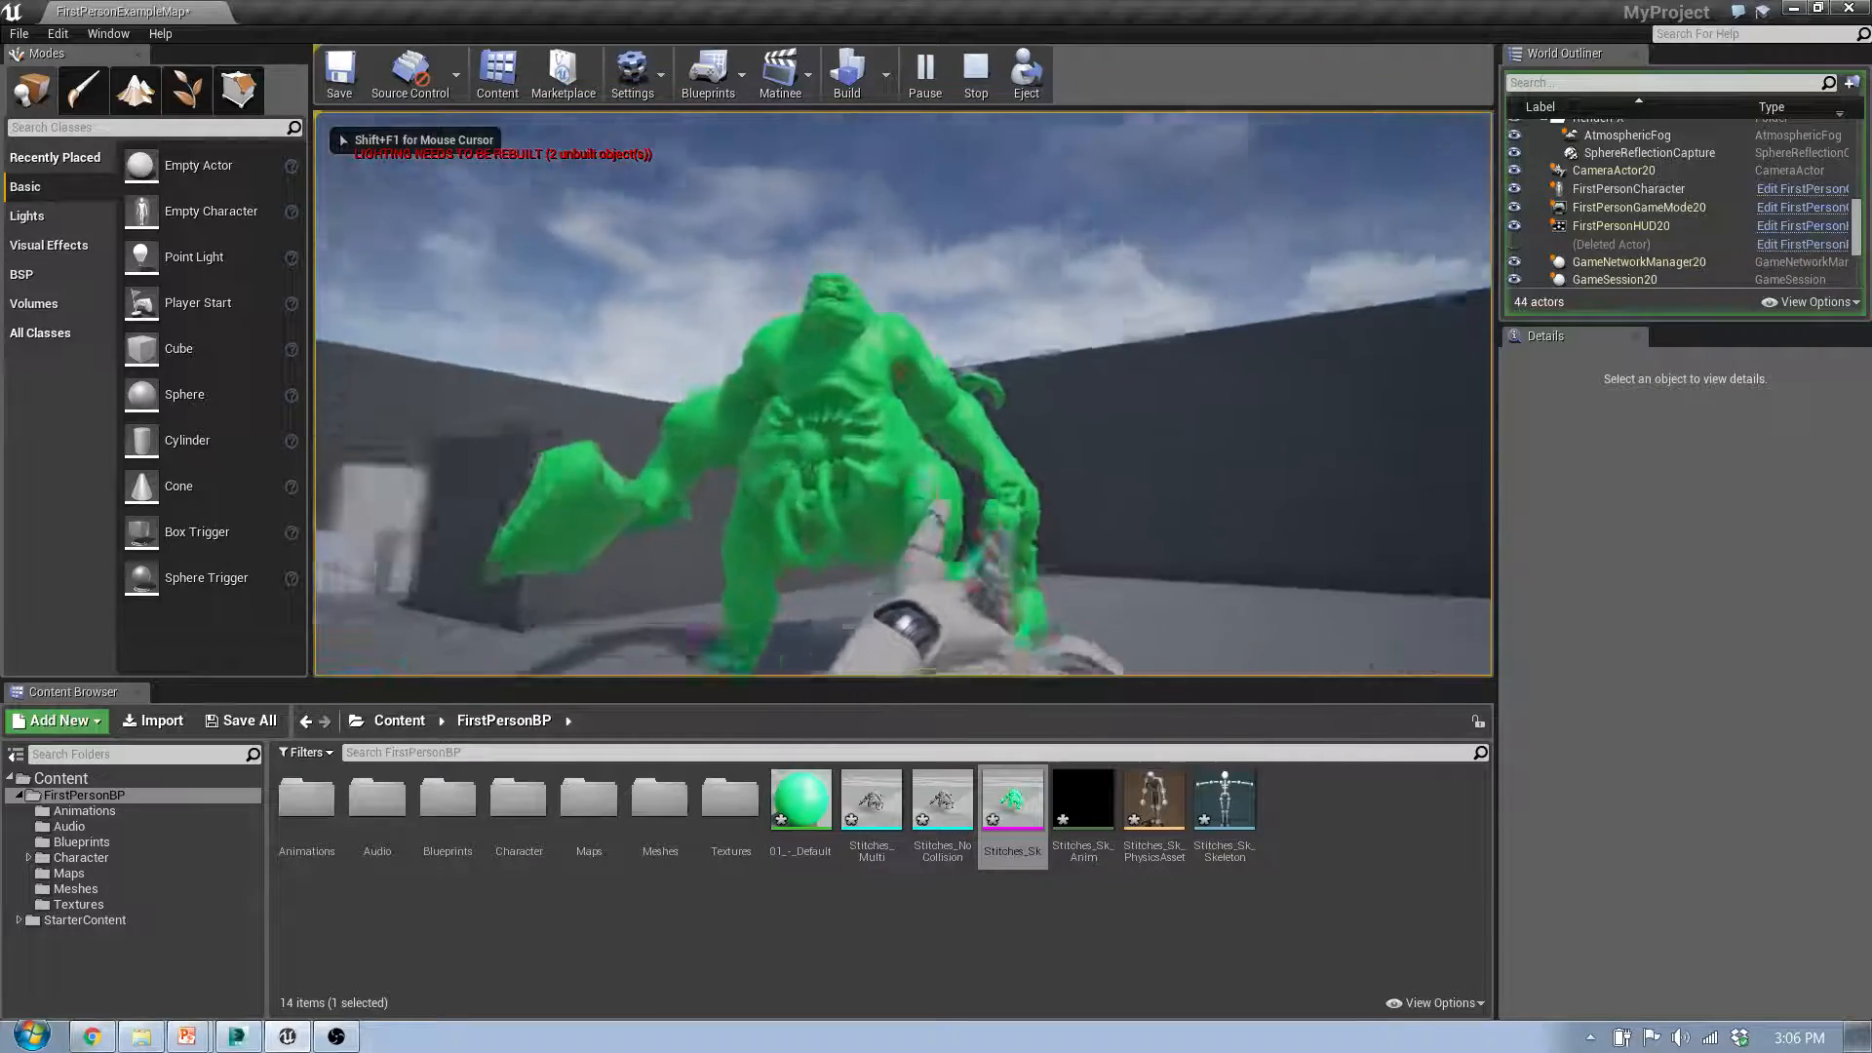
pyautogui.press('s')
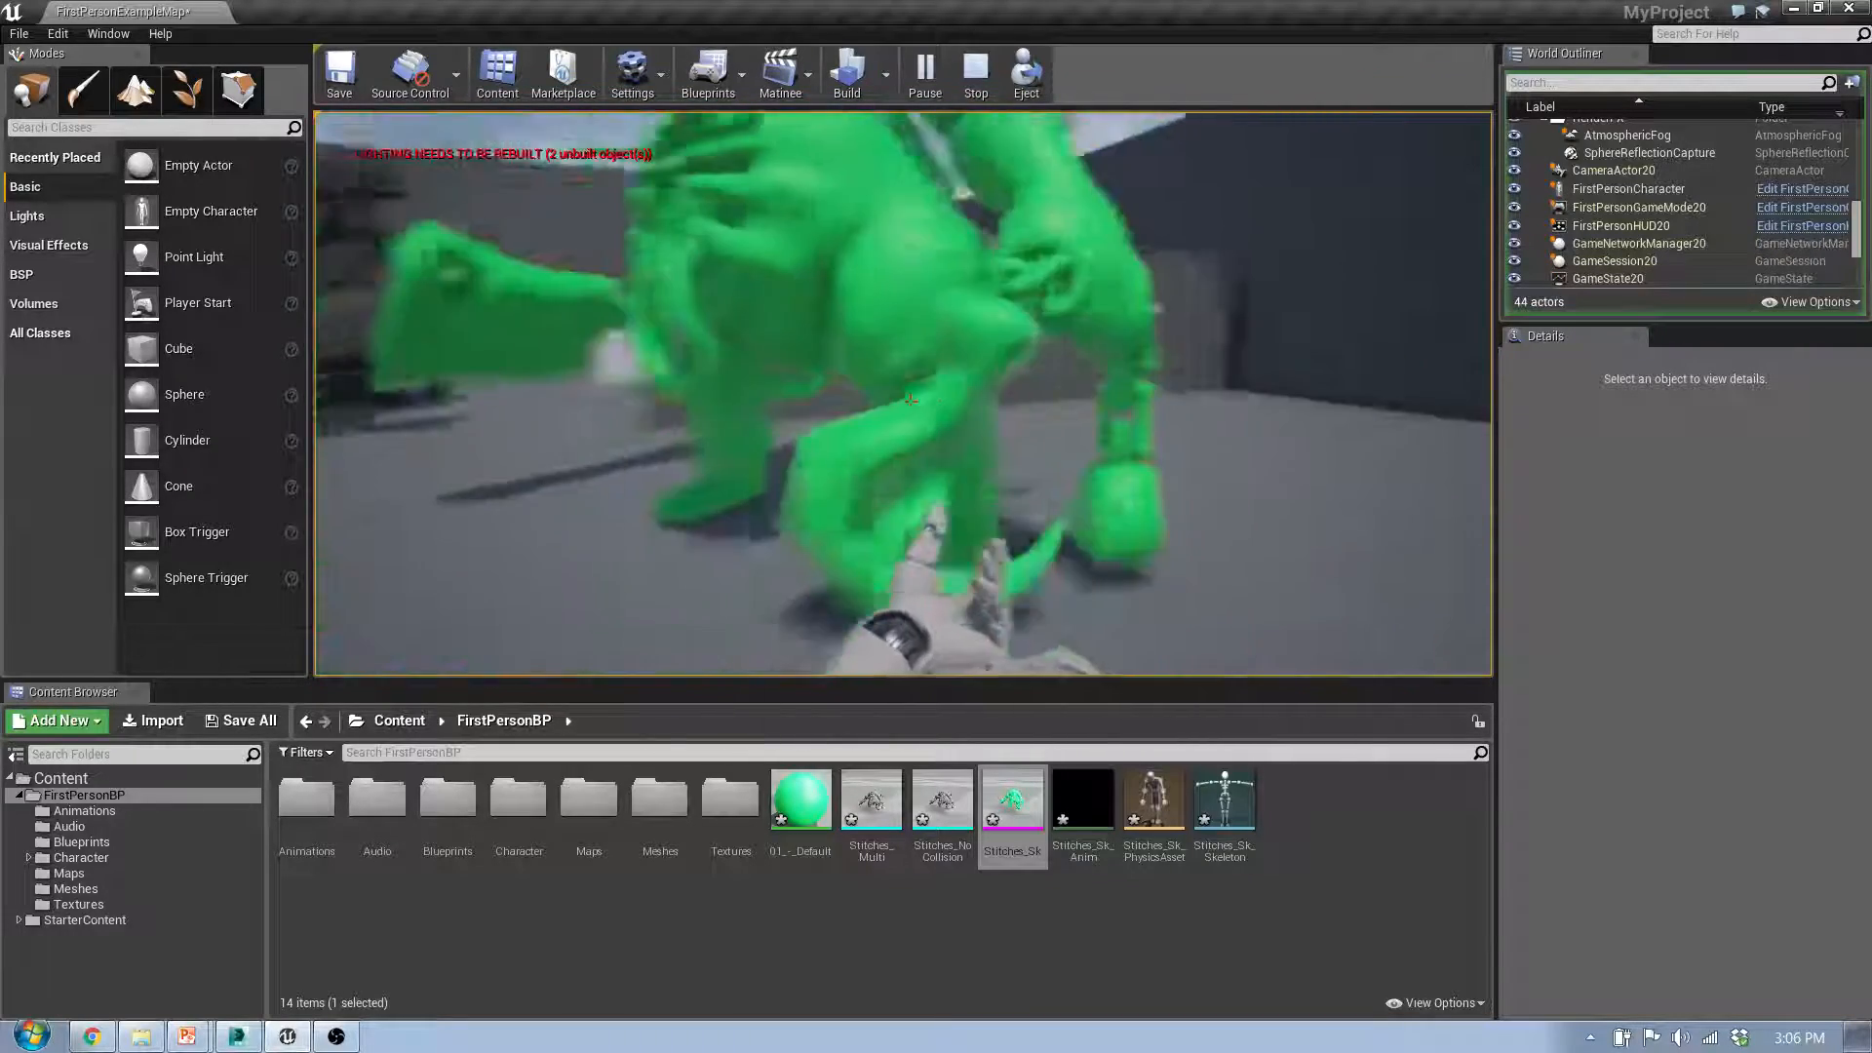
pyautogui.click(910, 401)
pyautogui.press('s')
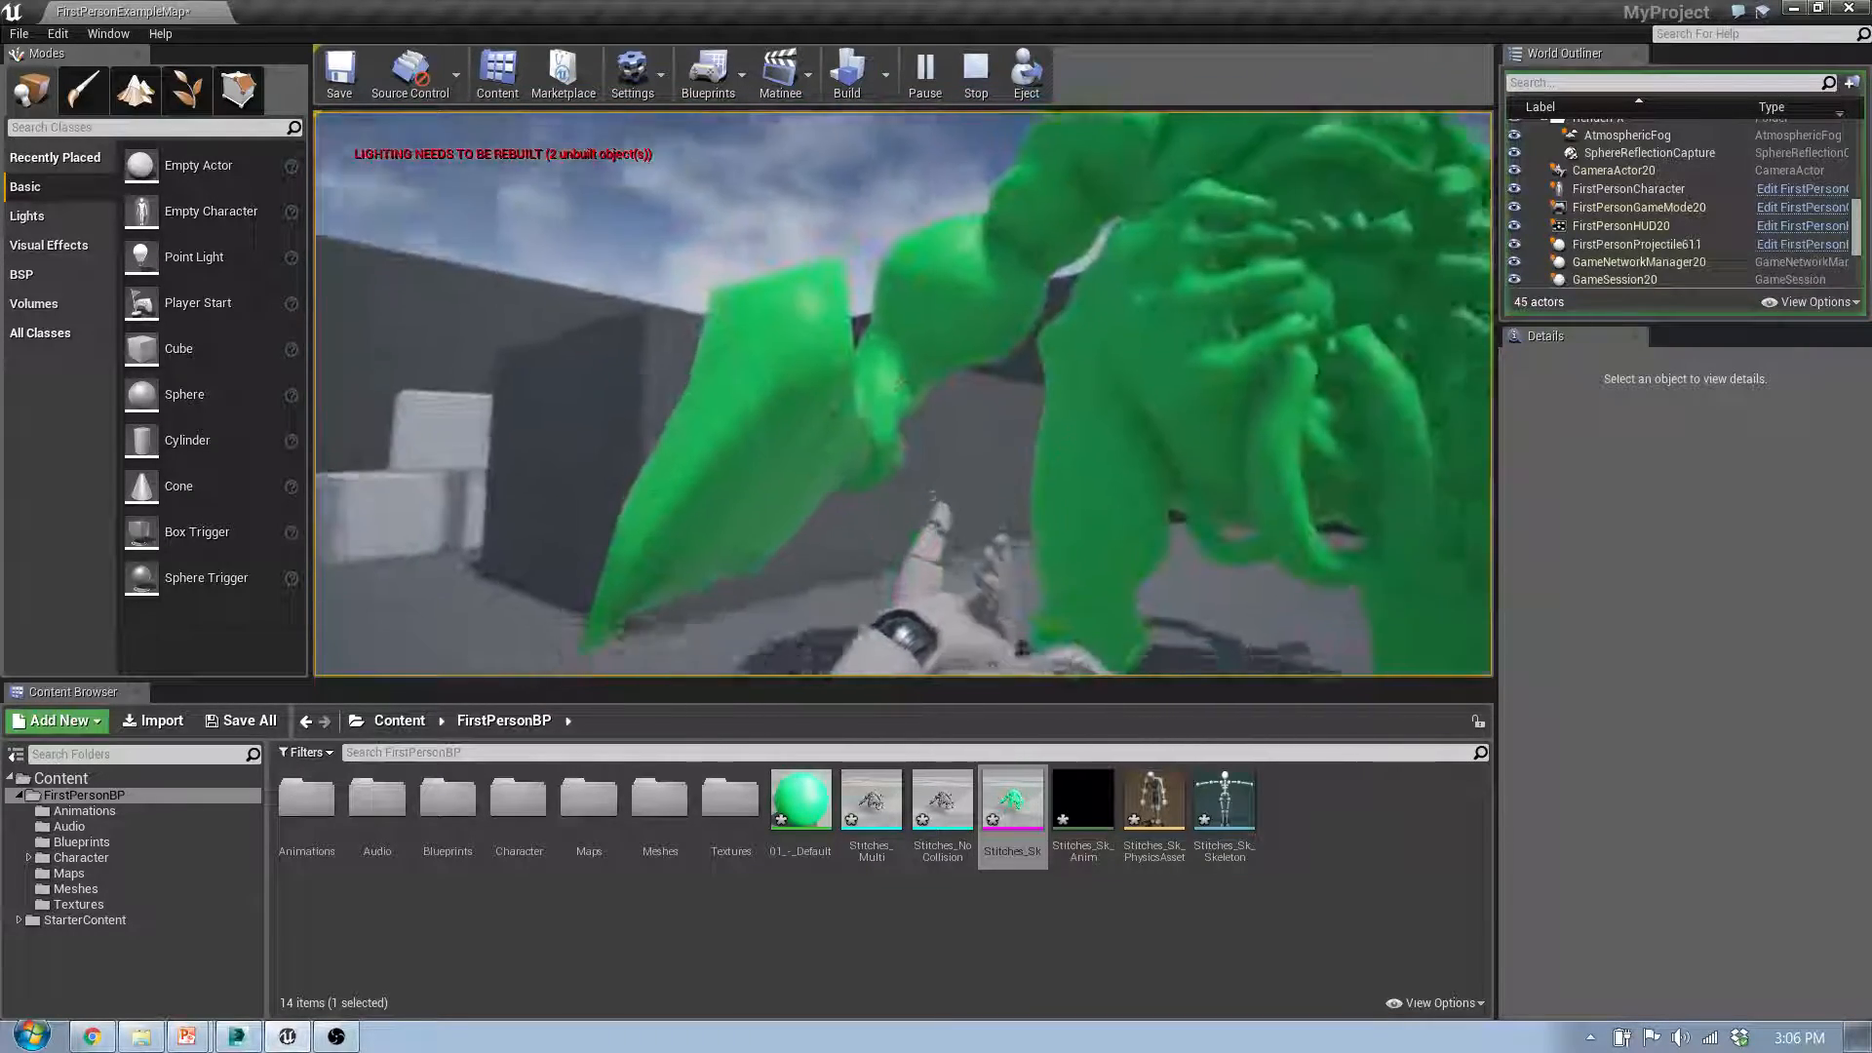
pyautogui.press('s')
pyautogui.click(904, 395)
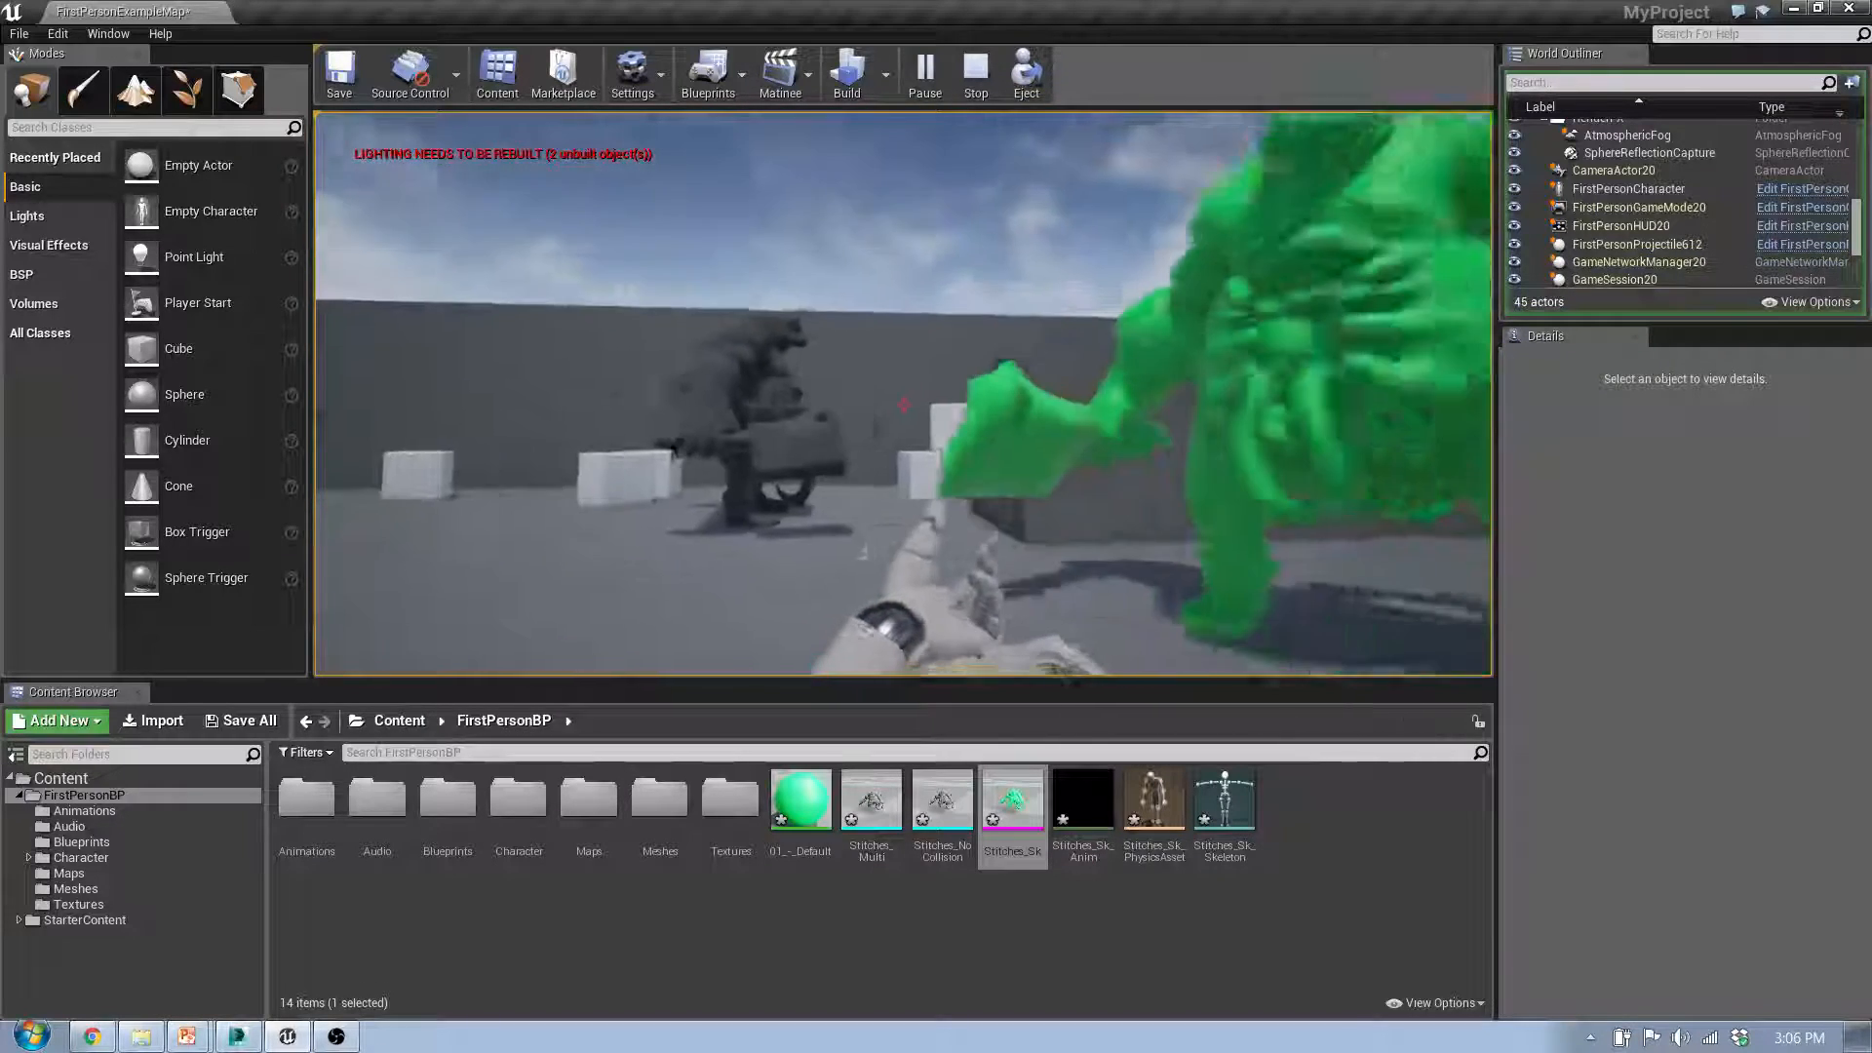
pyautogui.press('s')
pyautogui.click(903, 394)
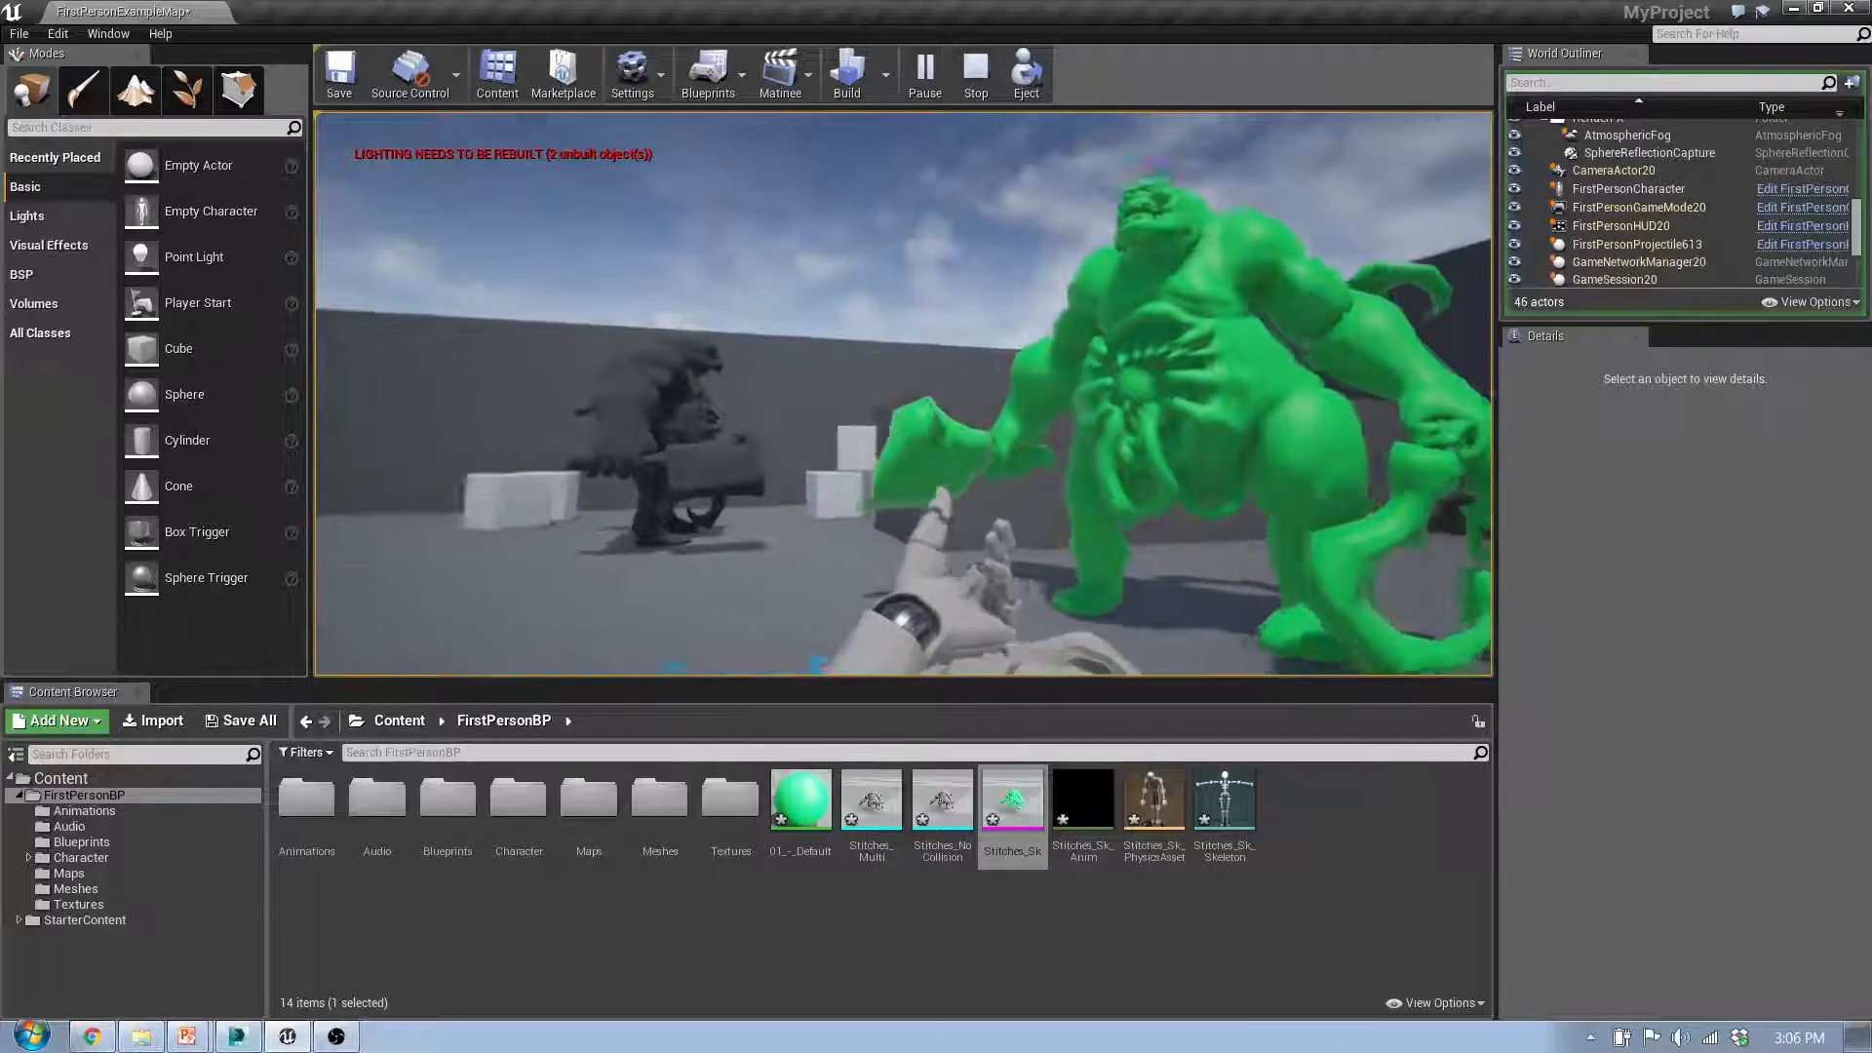
pyautogui.click(910, 401)
pyautogui.click(910, 402)
pyautogui.click(909, 399)
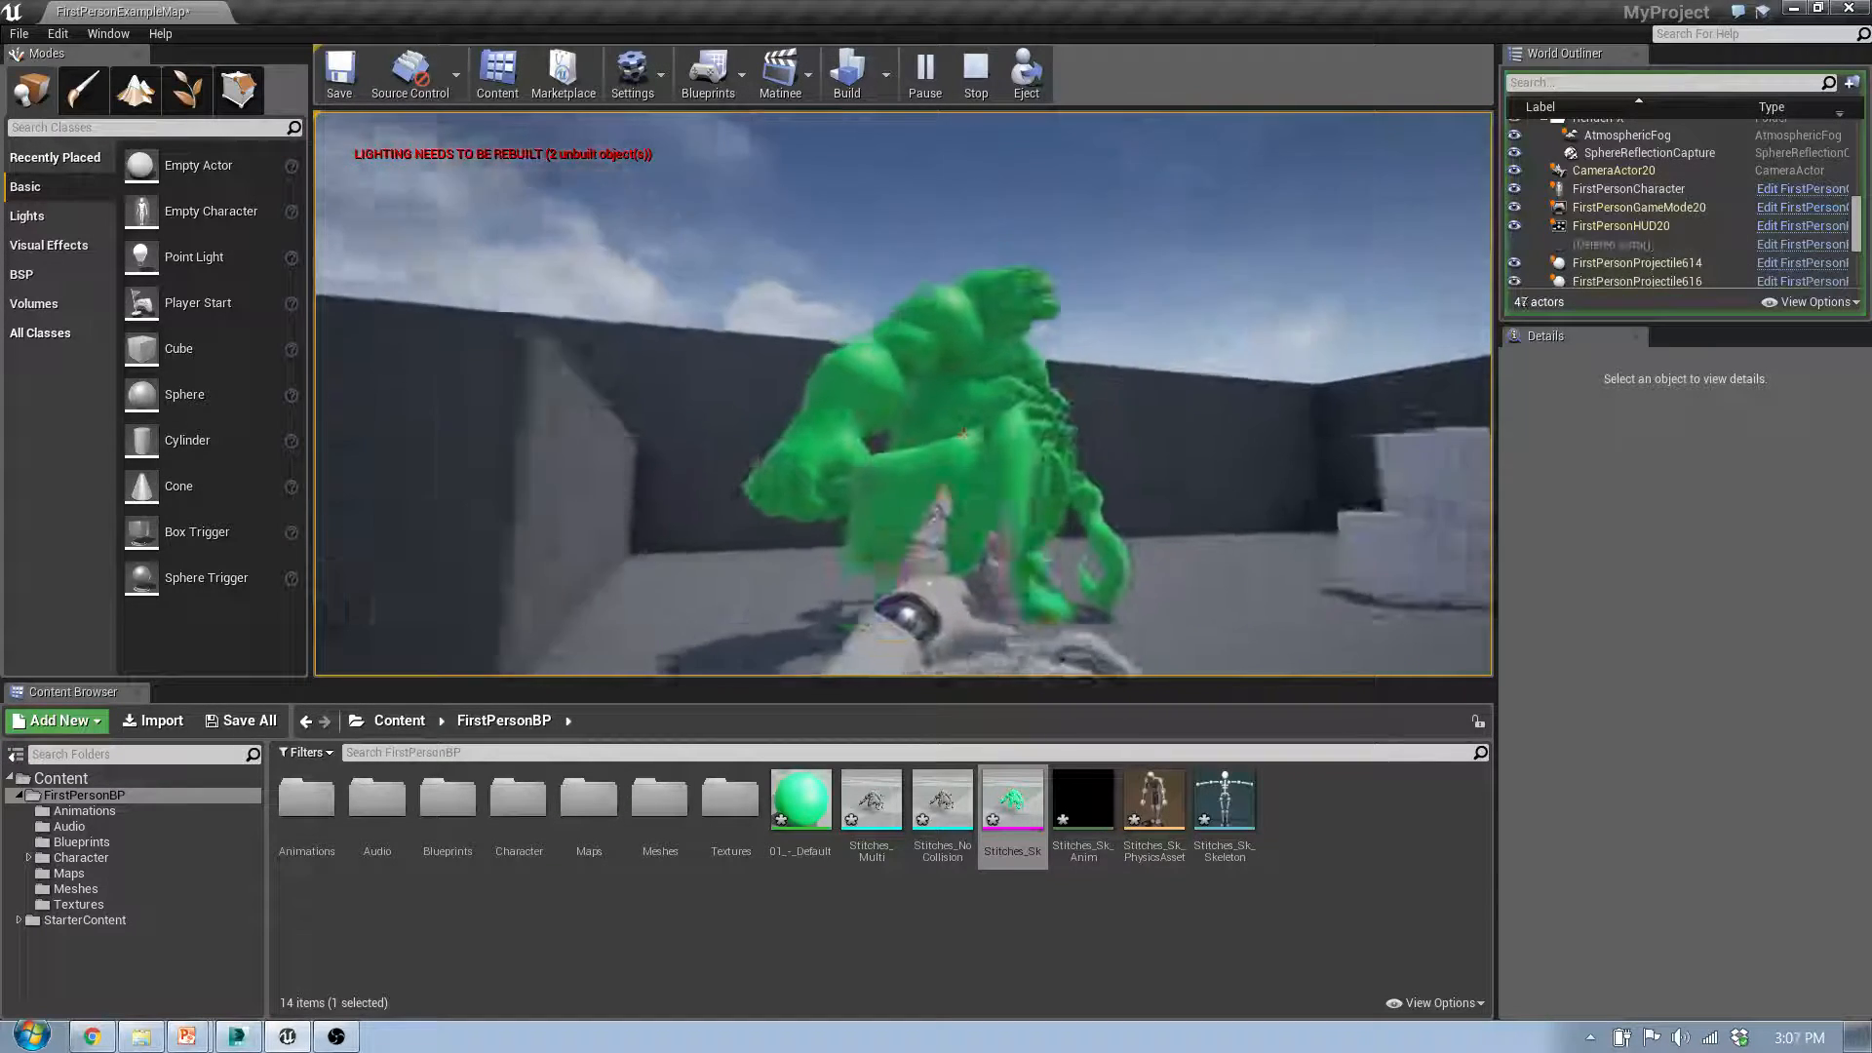
pyautogui.click(909, 401)
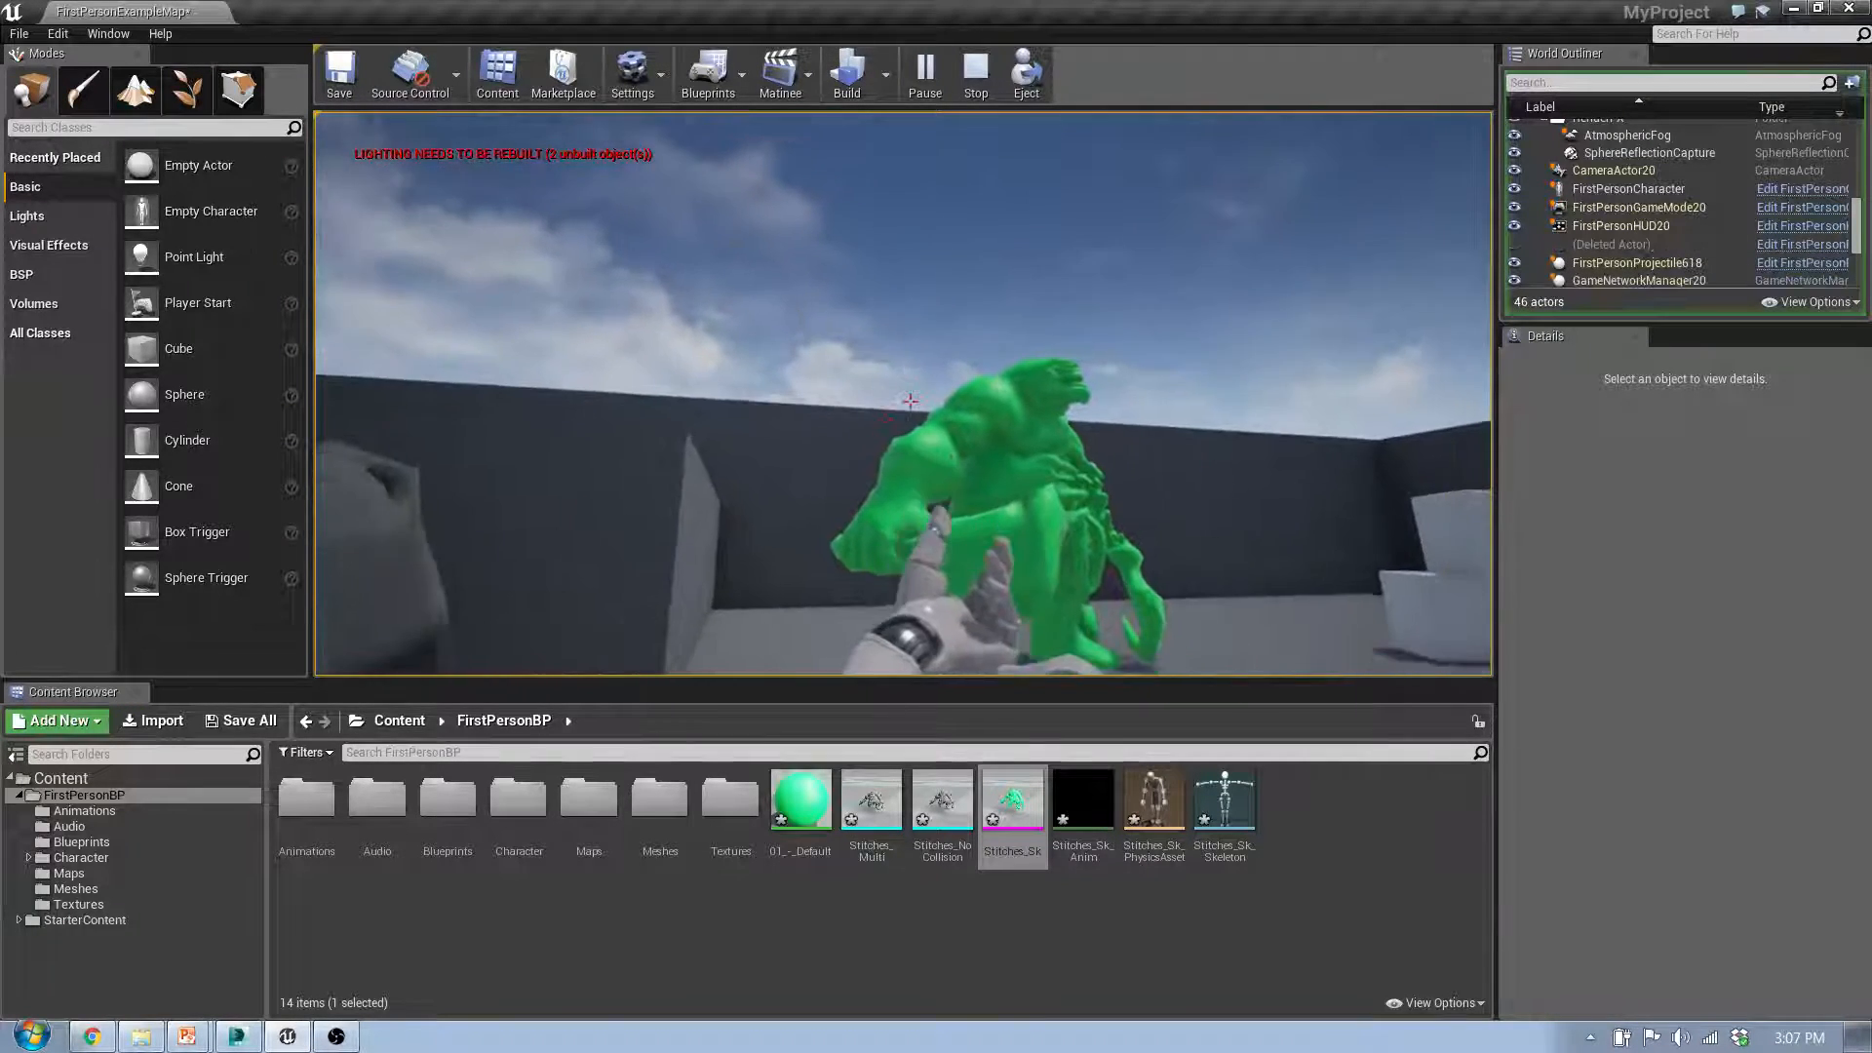
pyautogui.click(910, 402)
pyautogui.click(909, 401)
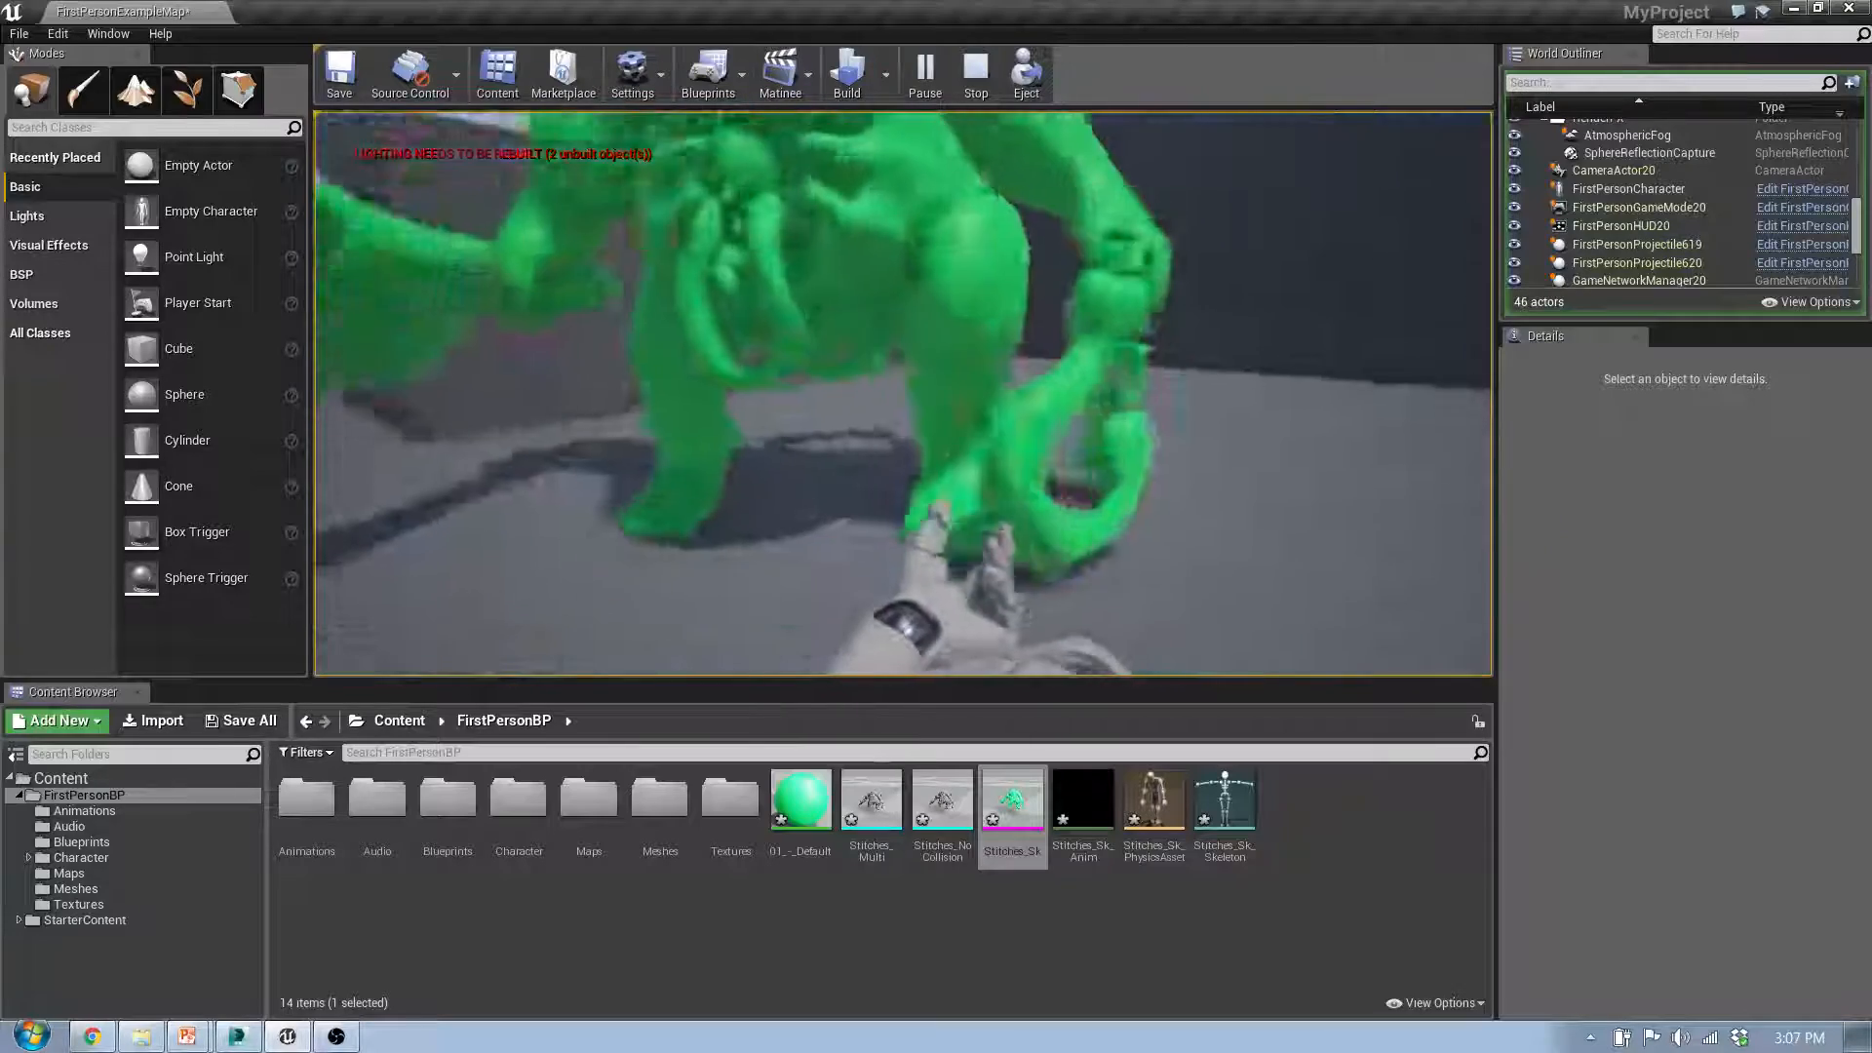
# Step: Walk into and around Stitches_Sk to test how it blocks the player, and end the play session
pyautogui.press('w')
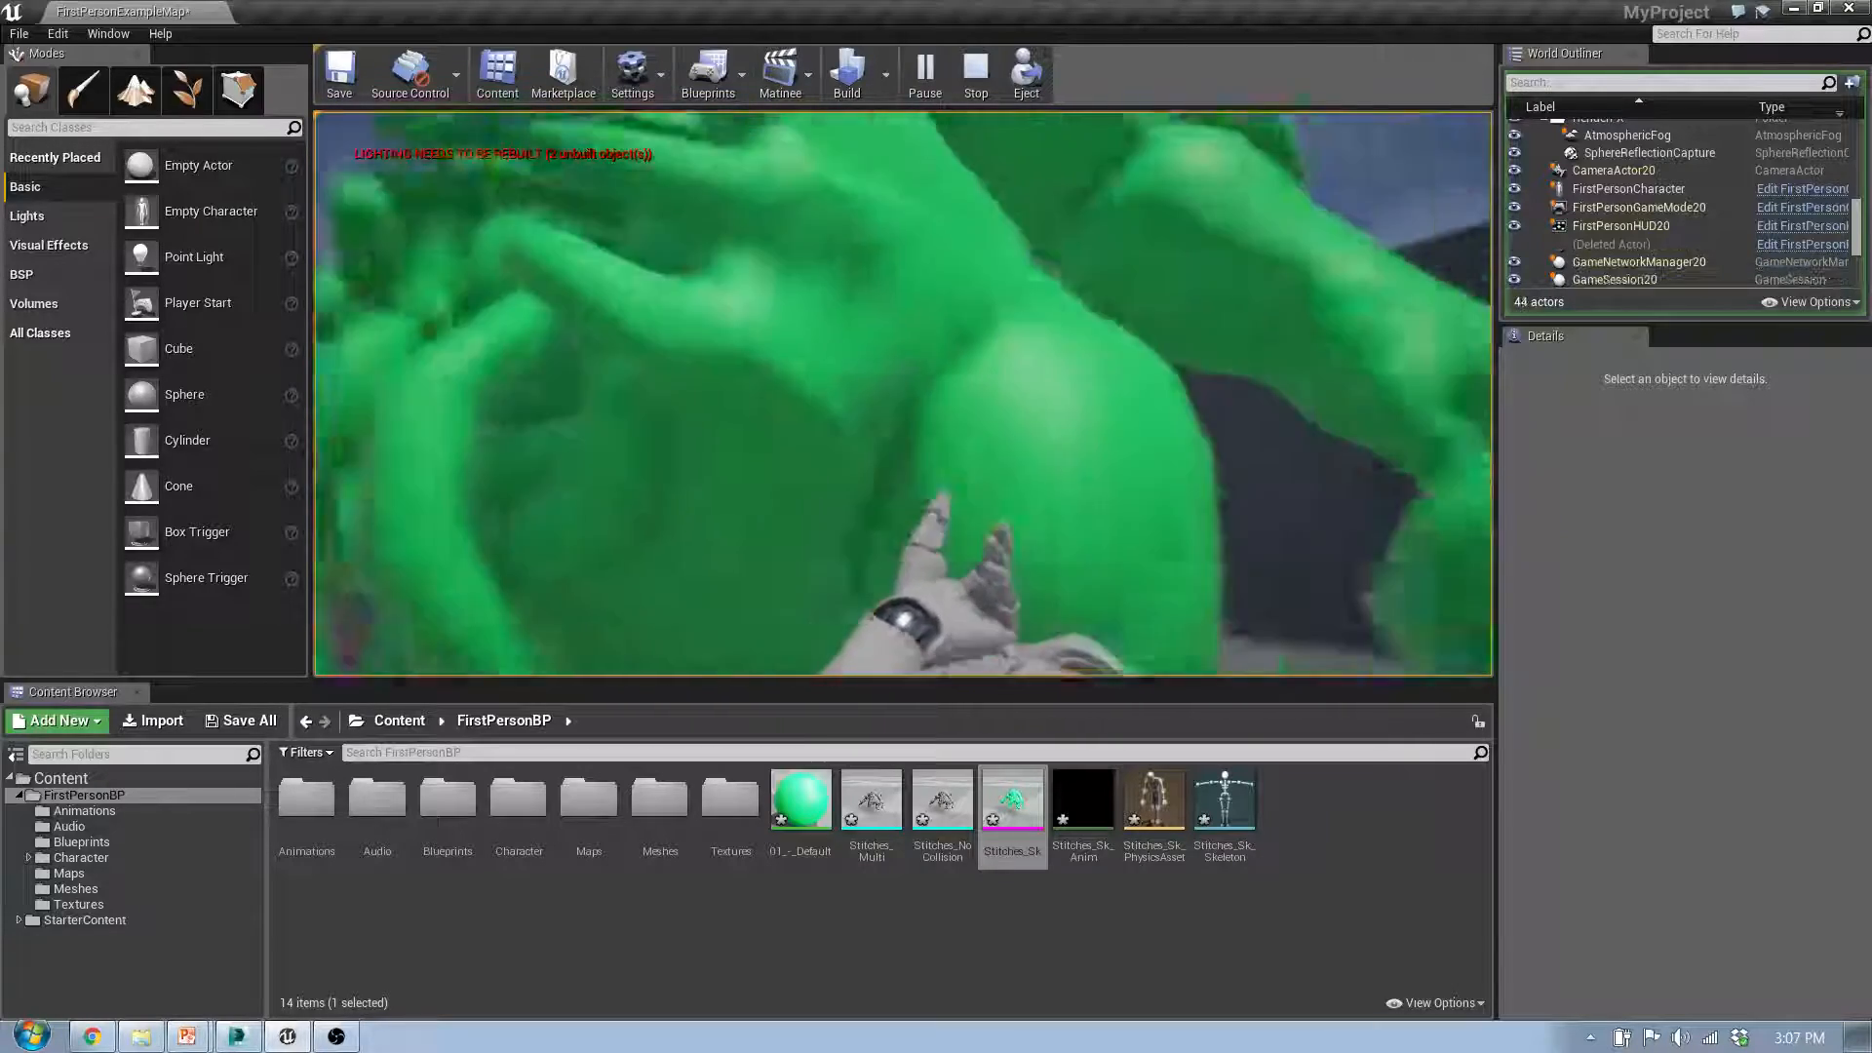
pyautogui.press('d')
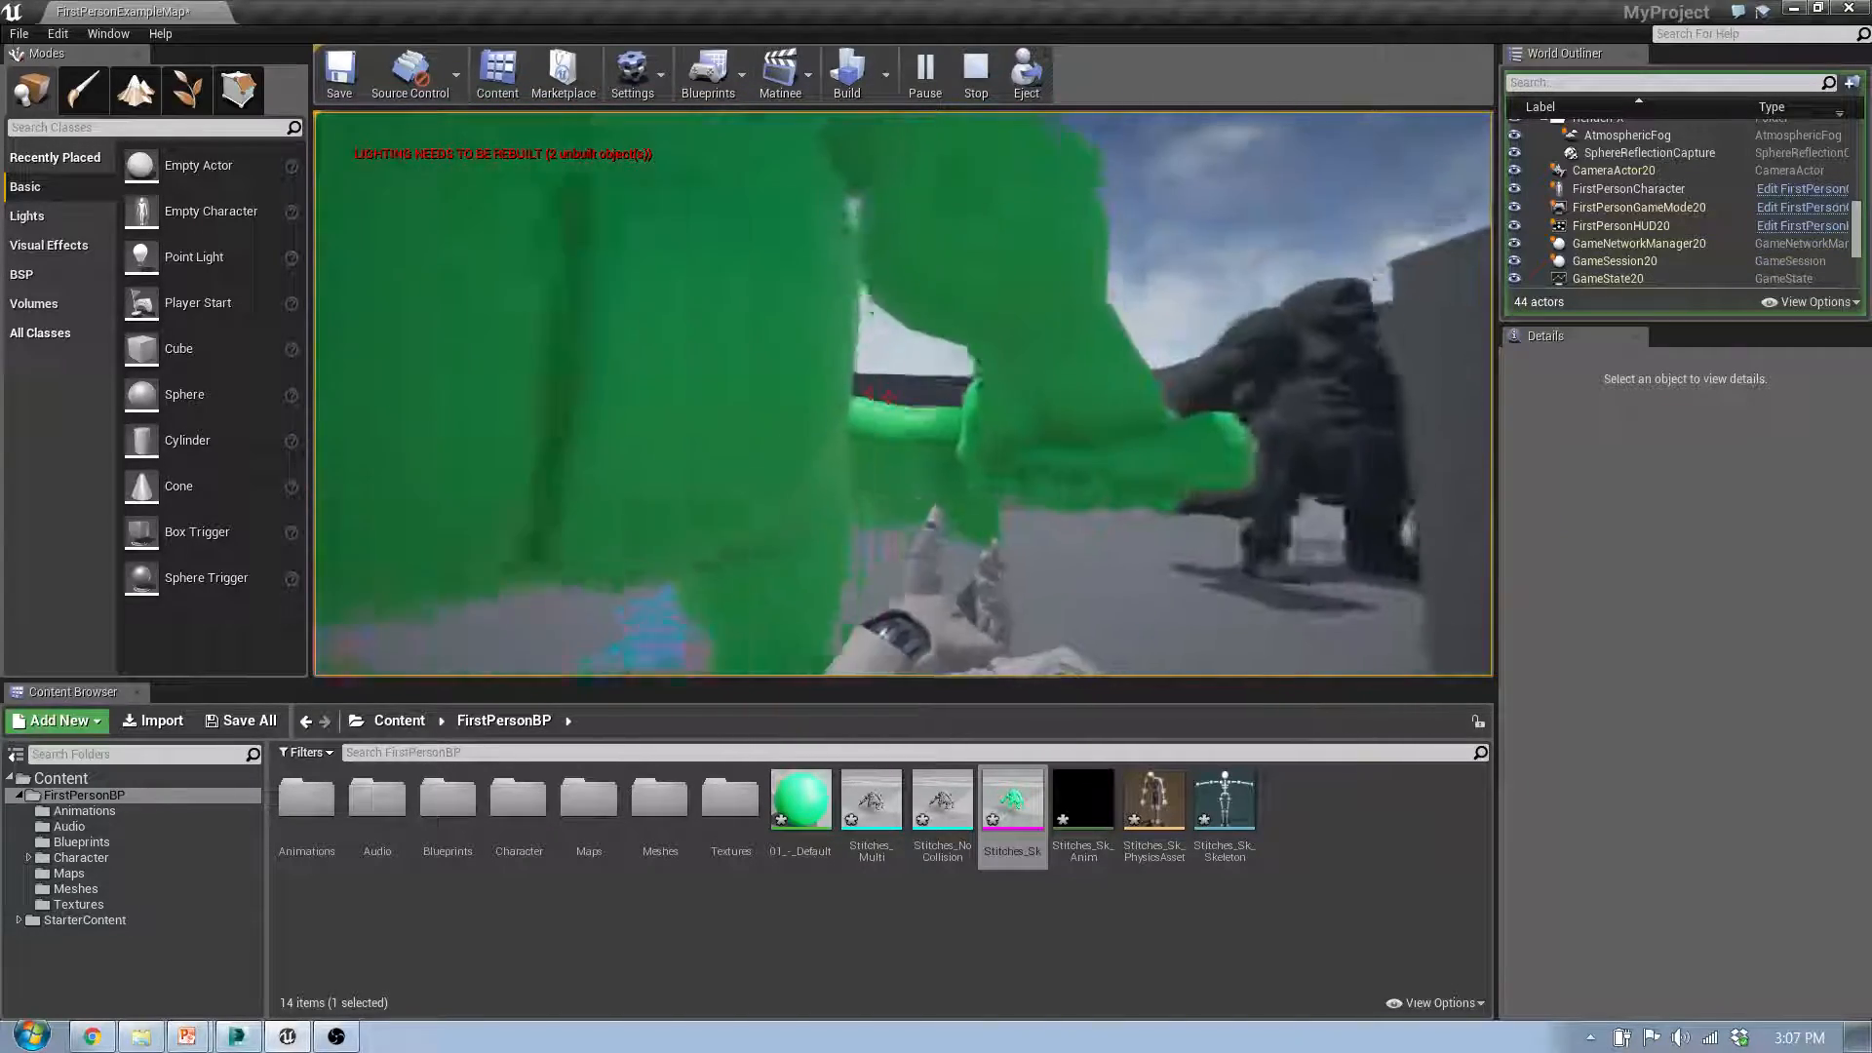
pyautogui.press('d')
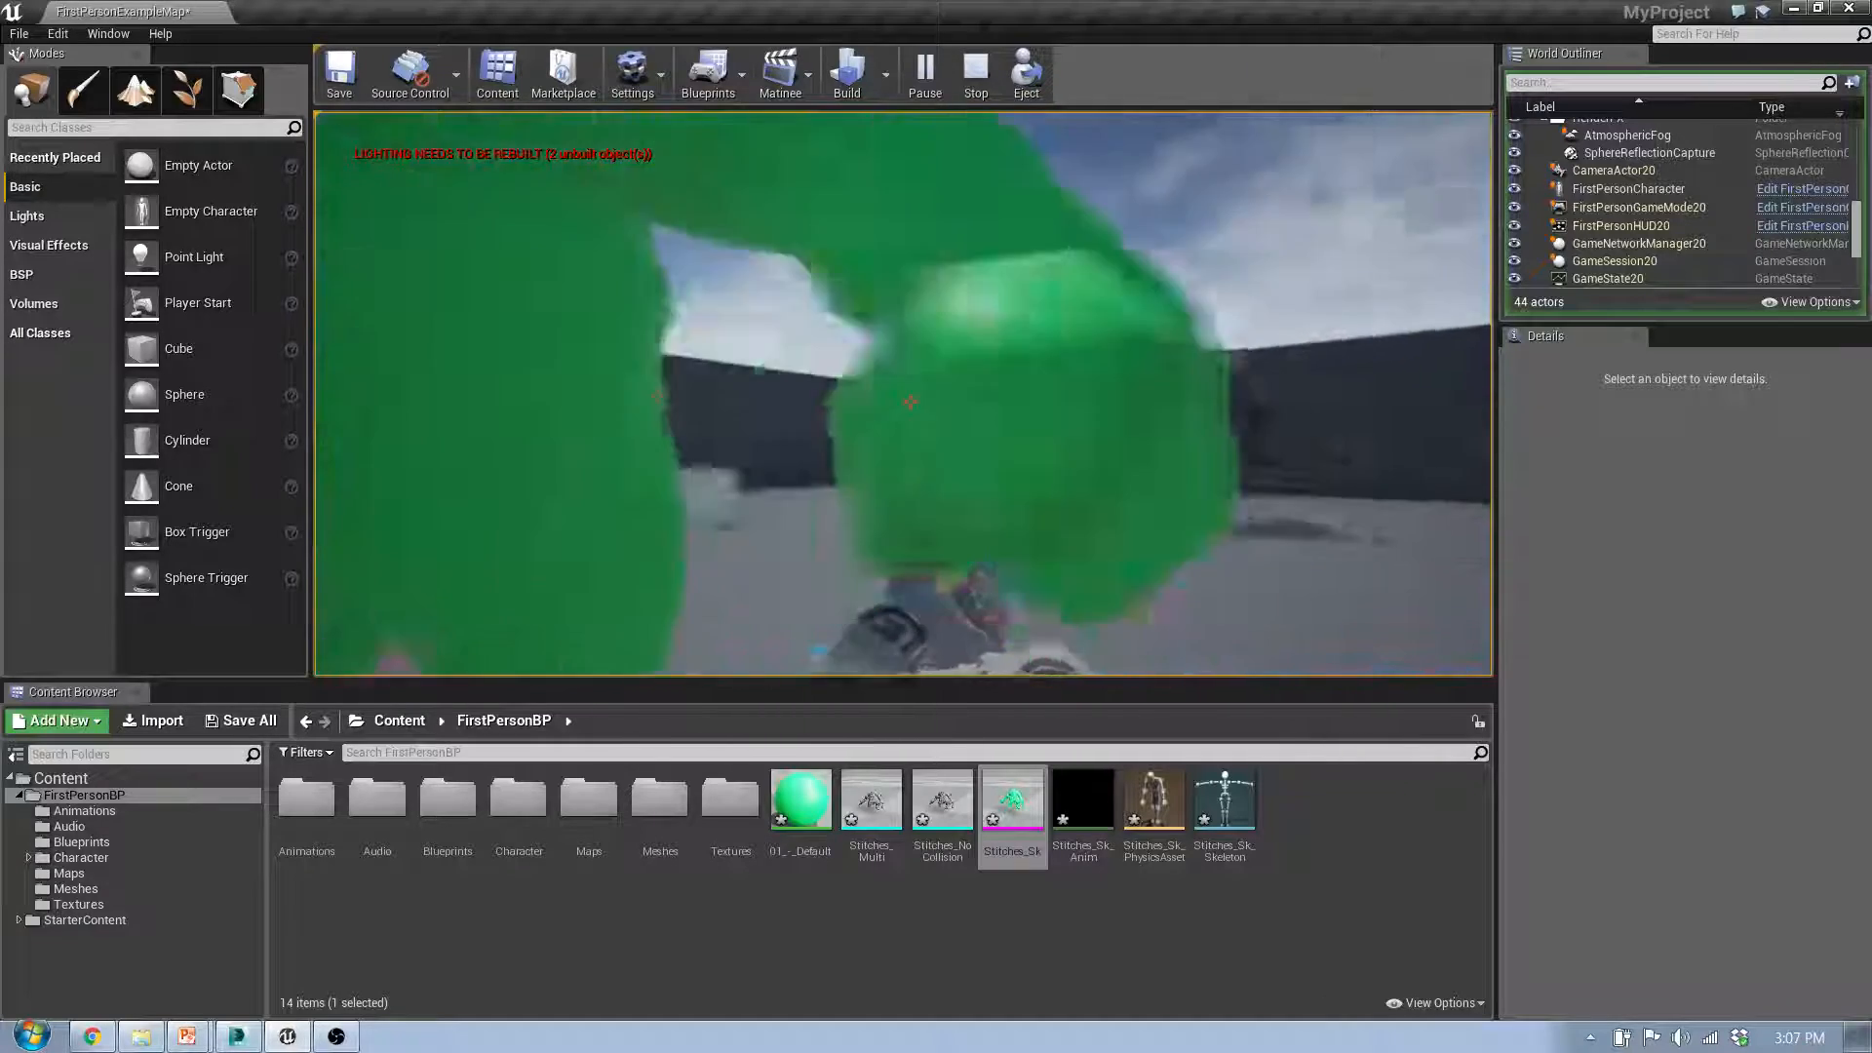
pyautogui.press('w')
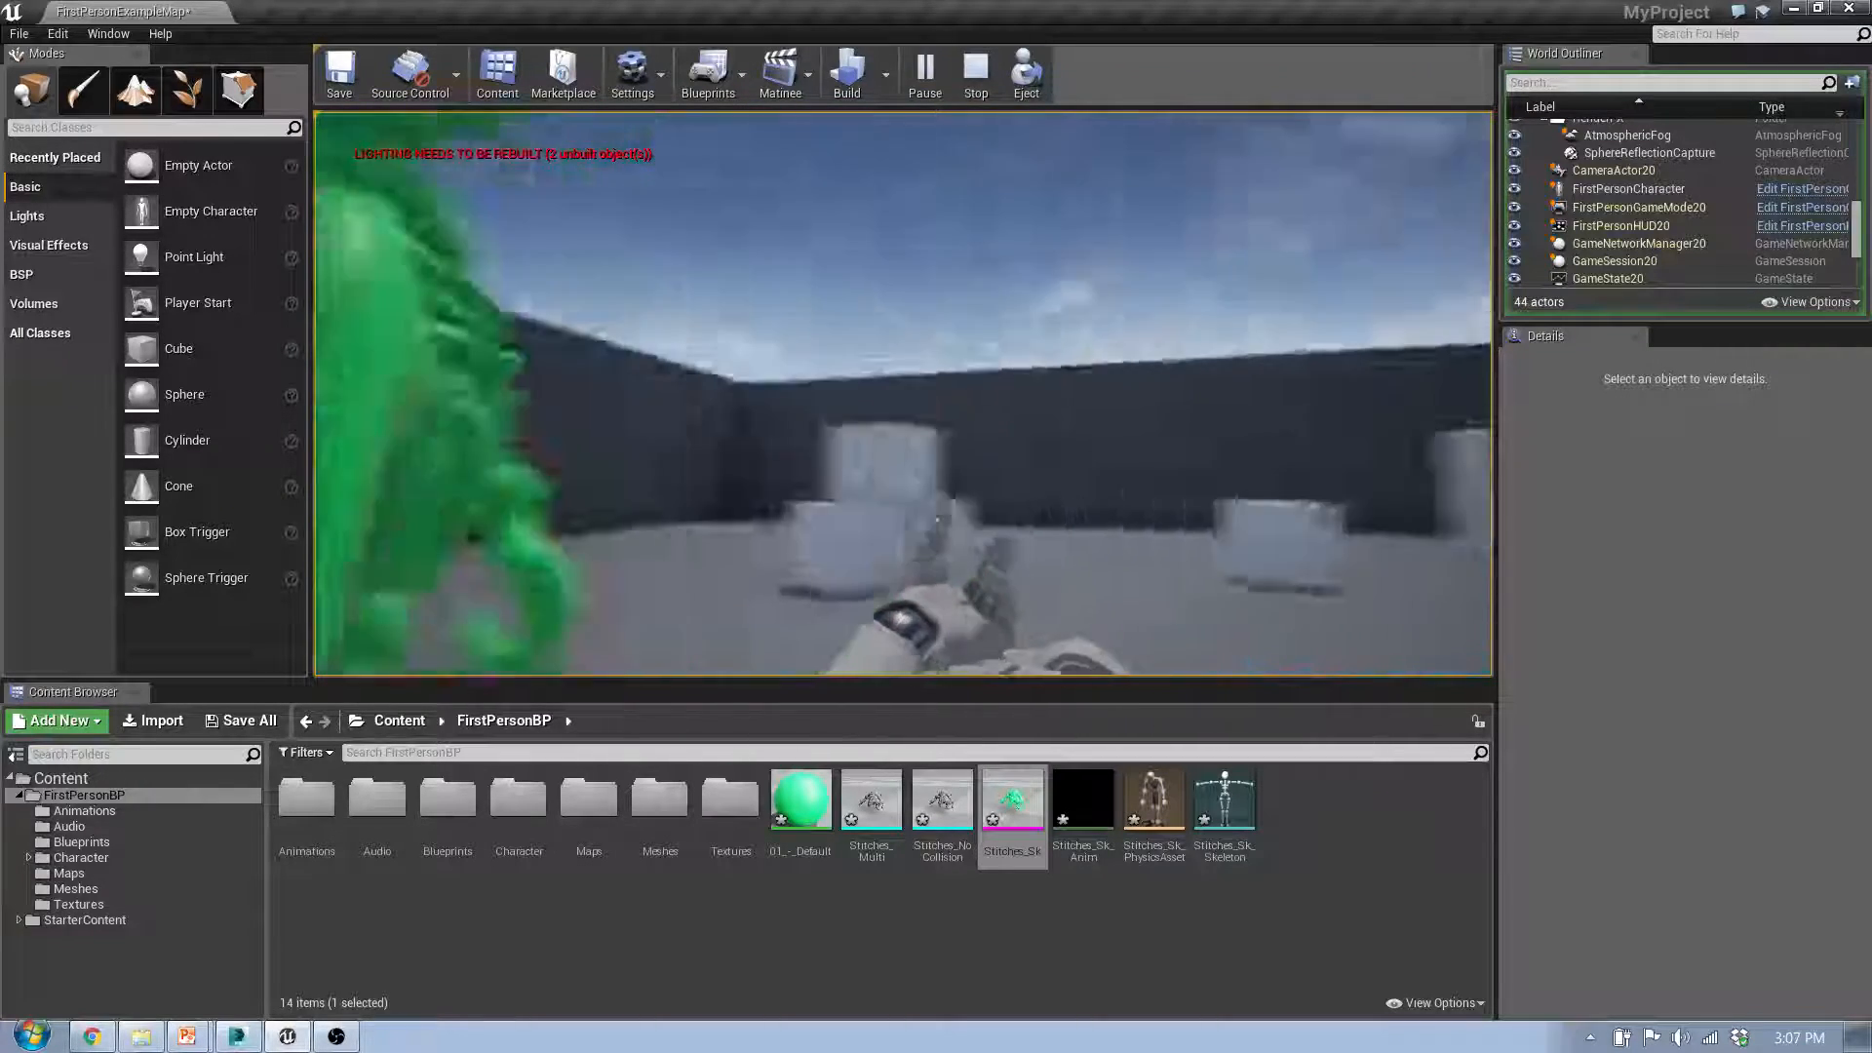
pyautogui.press('d')
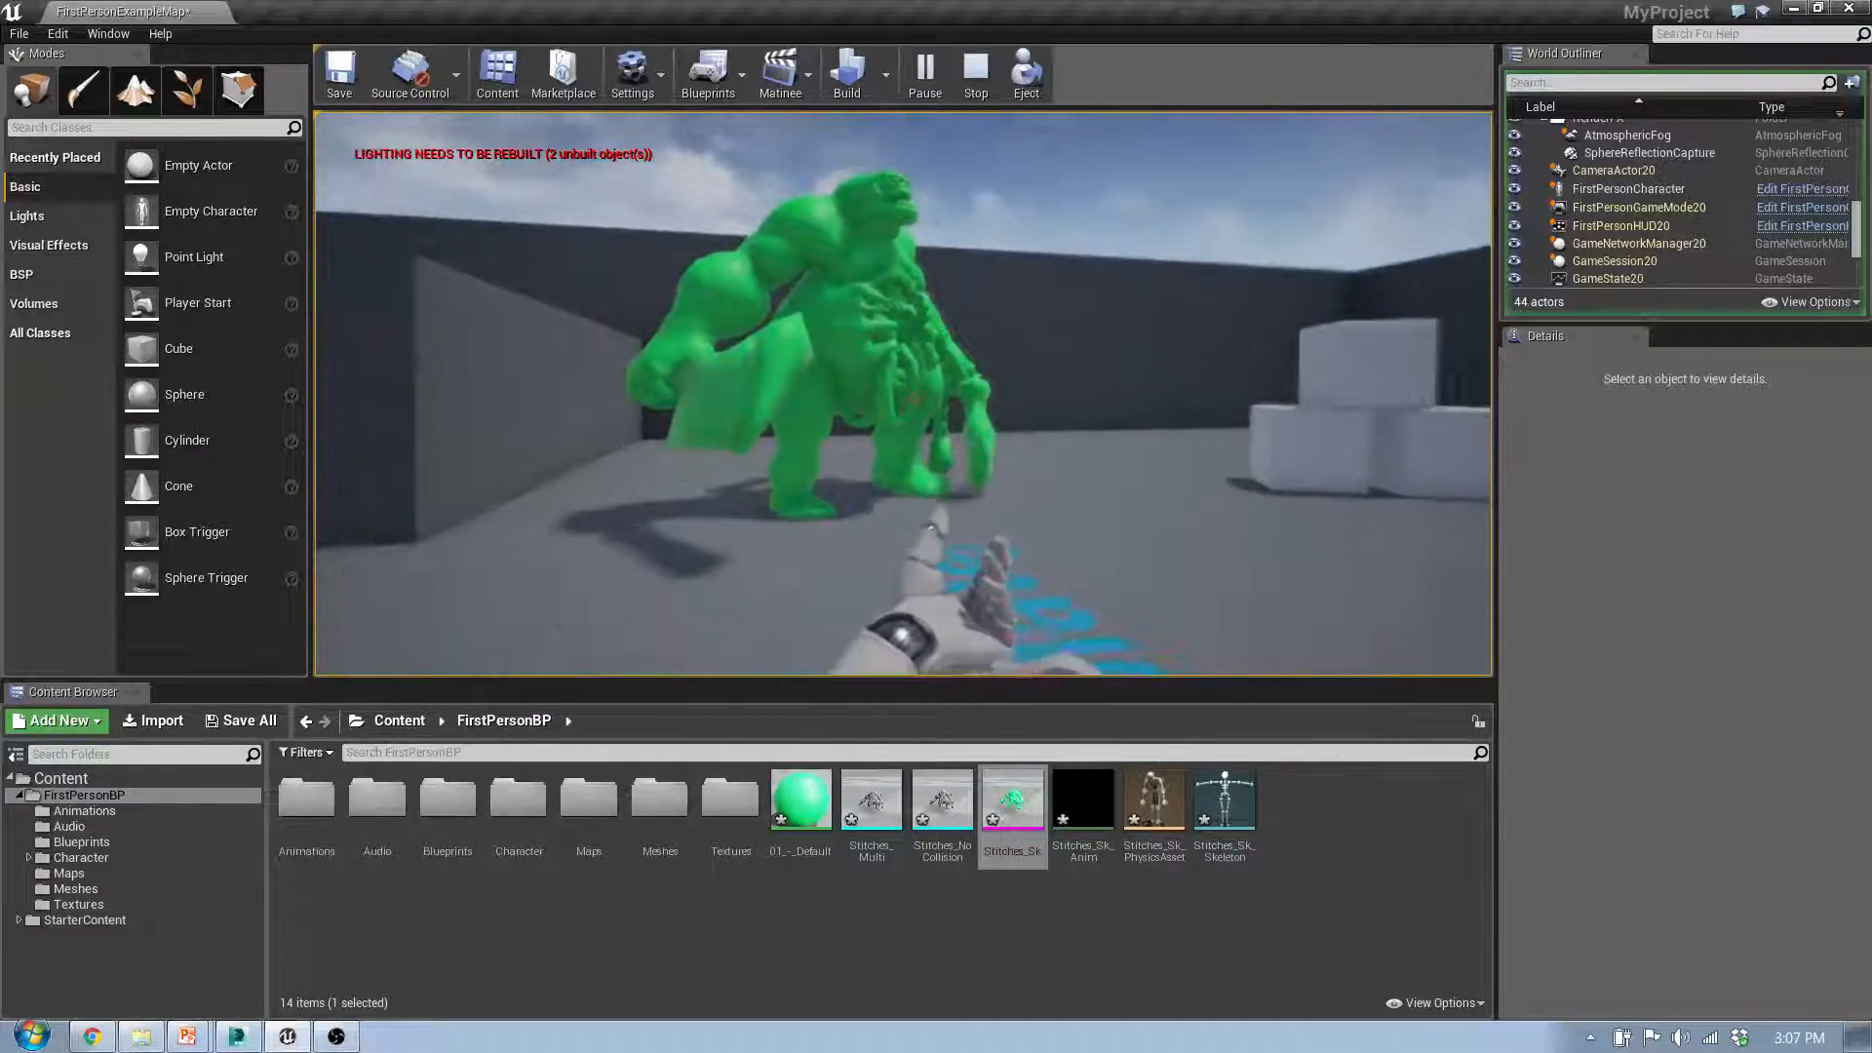
pyautogui.press('Escape')
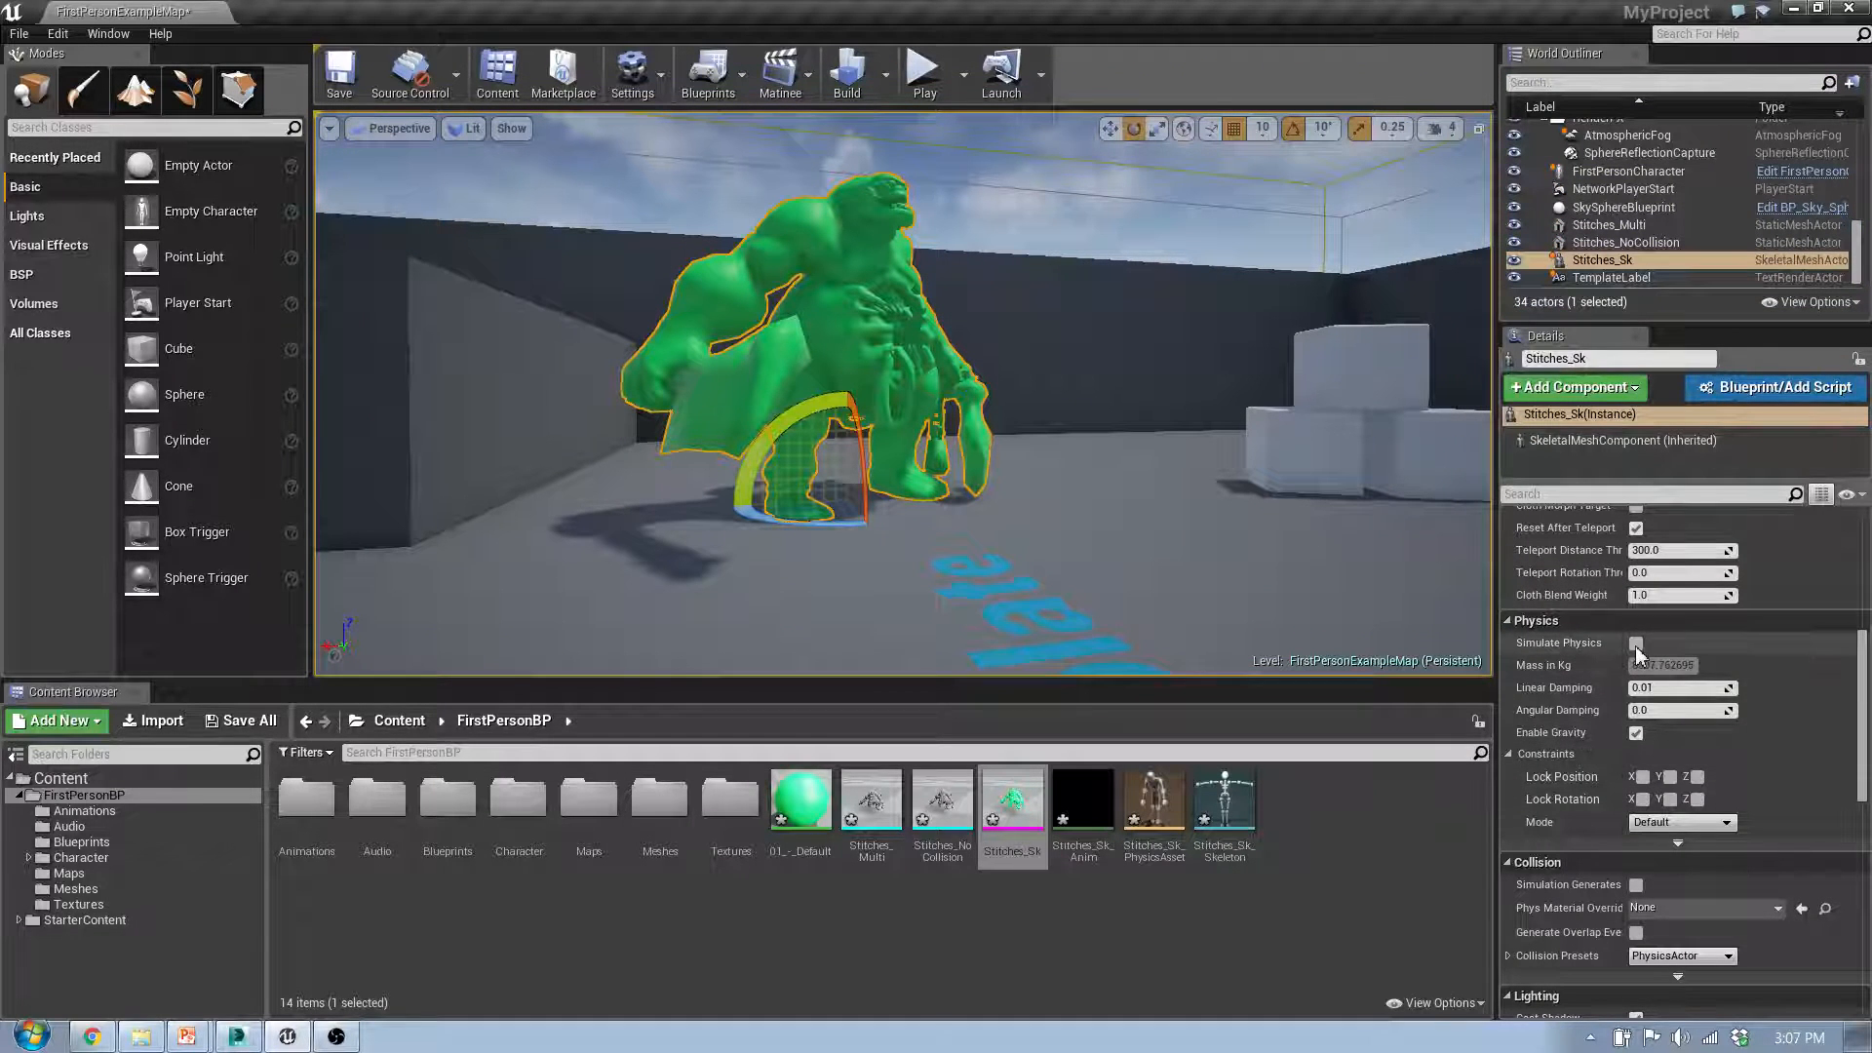
# Step: Start a play session and walk into the physics-simulated Stitches_Sk to test how its body and arms react
pyautogui.click(926, 75)
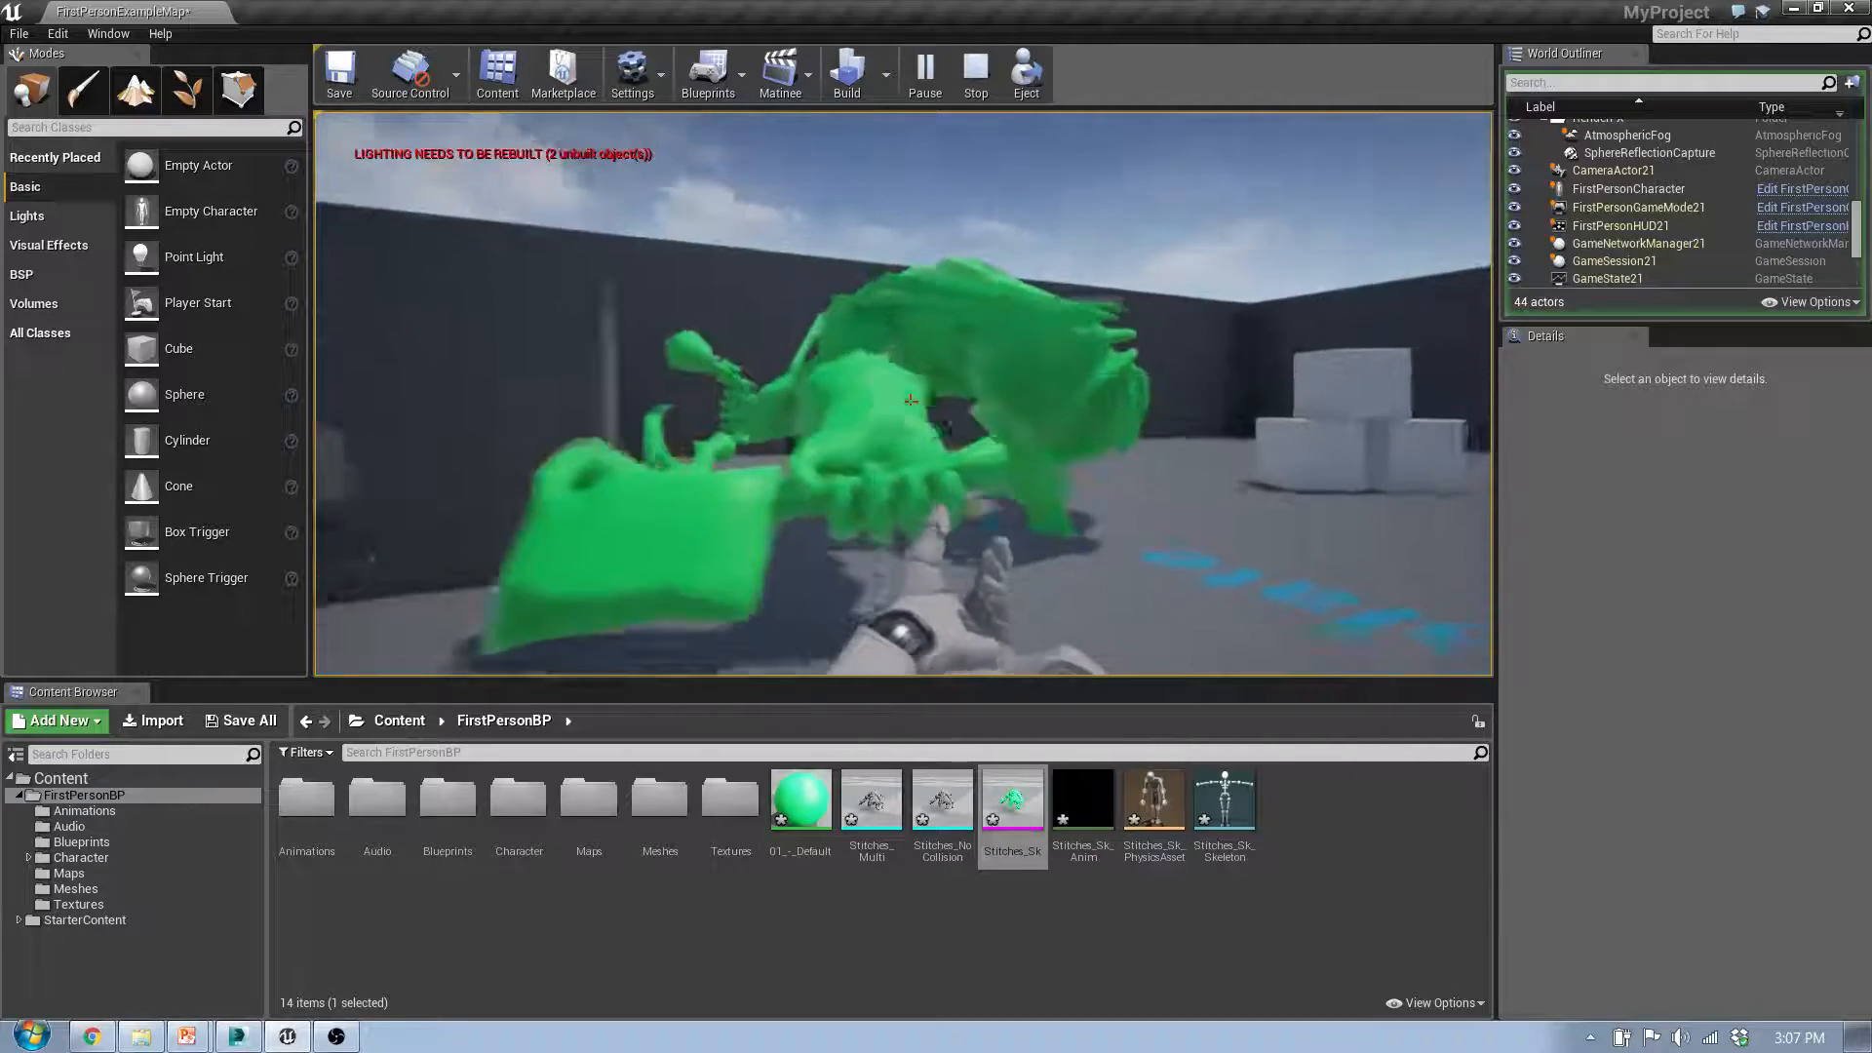
pyautogui.press('s')
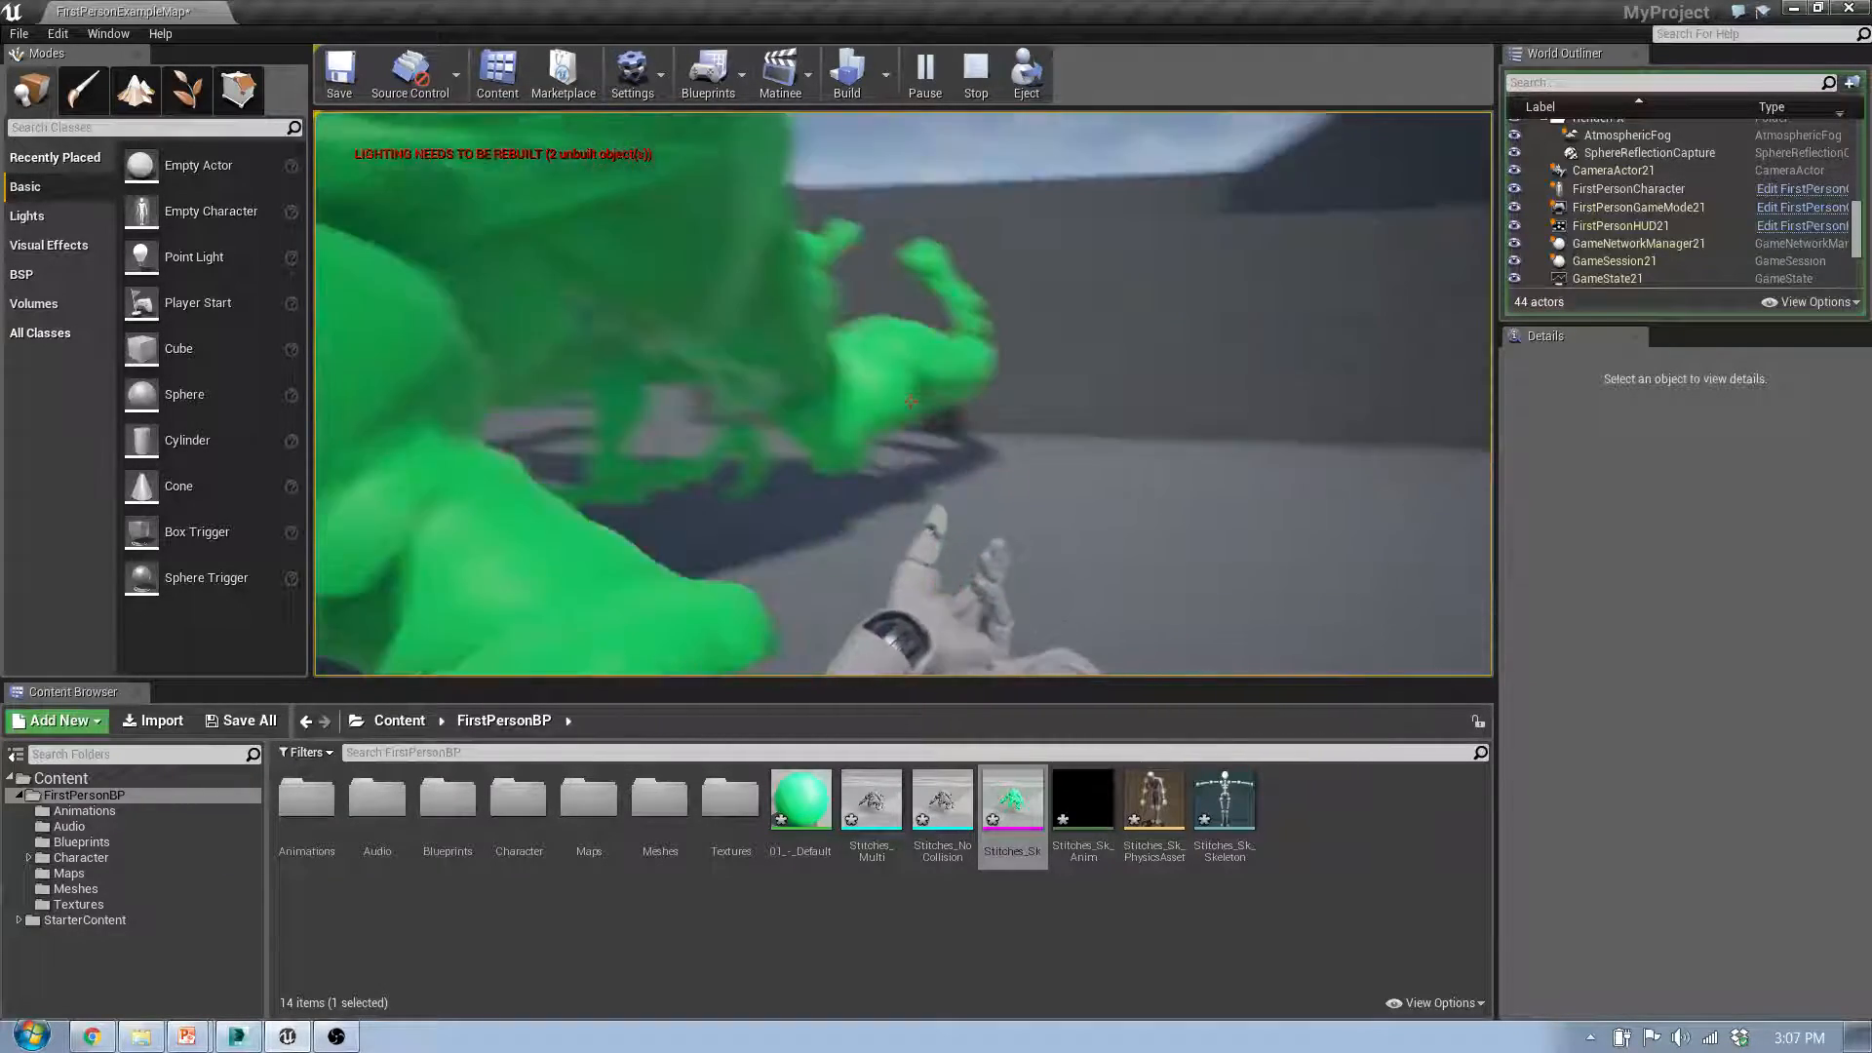
pyautogui.press('w')
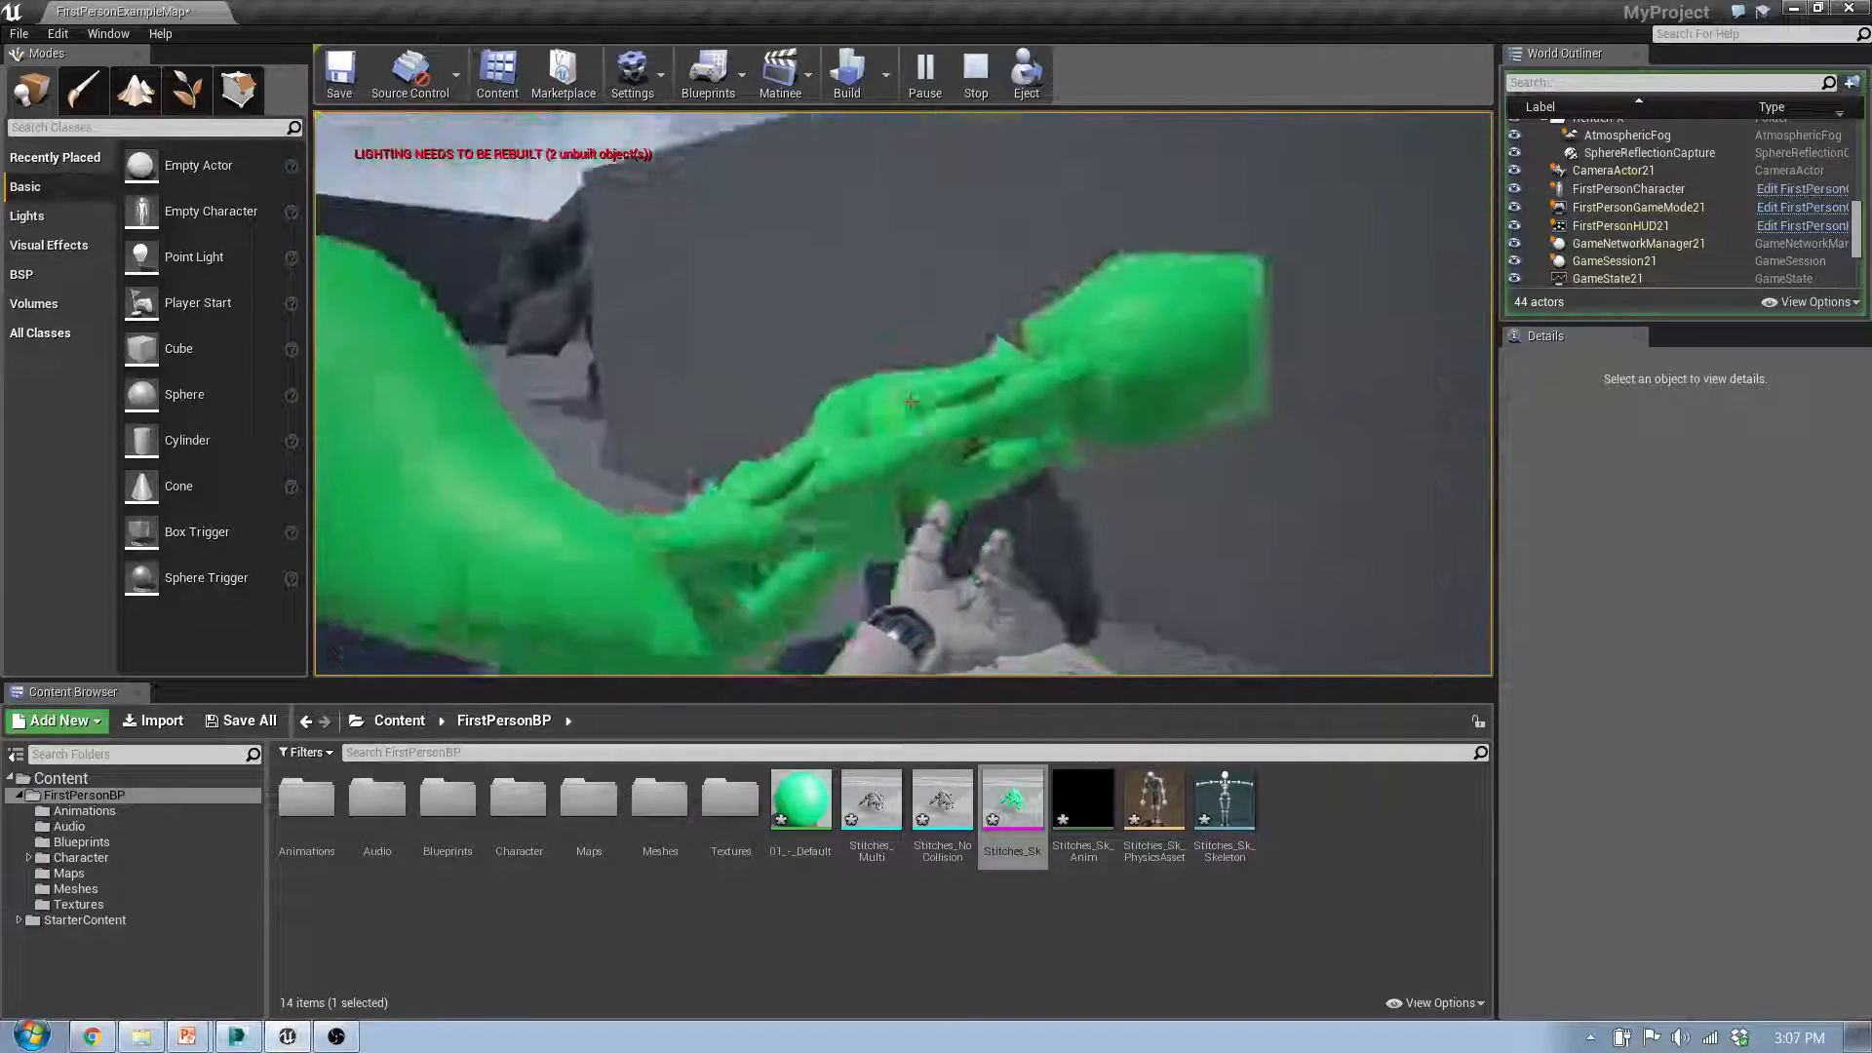
pyautogui.press('w')
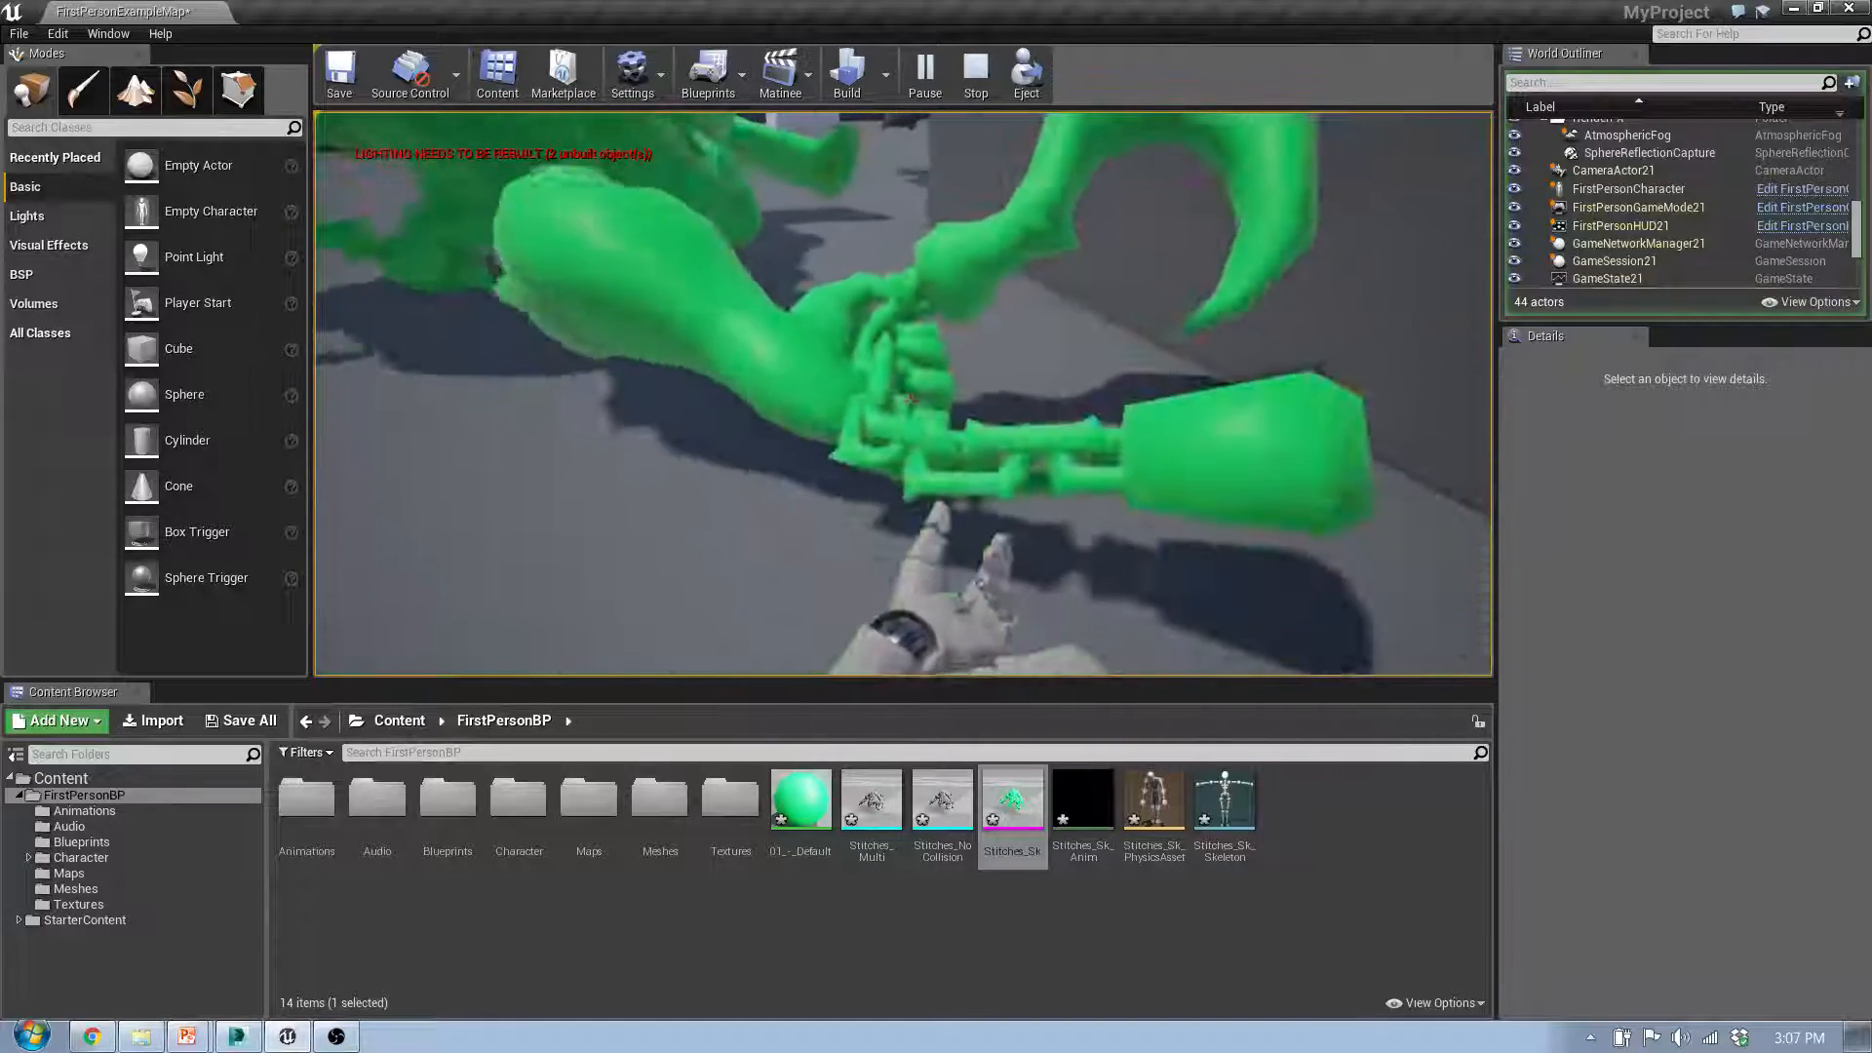
pyautogui.press('a')
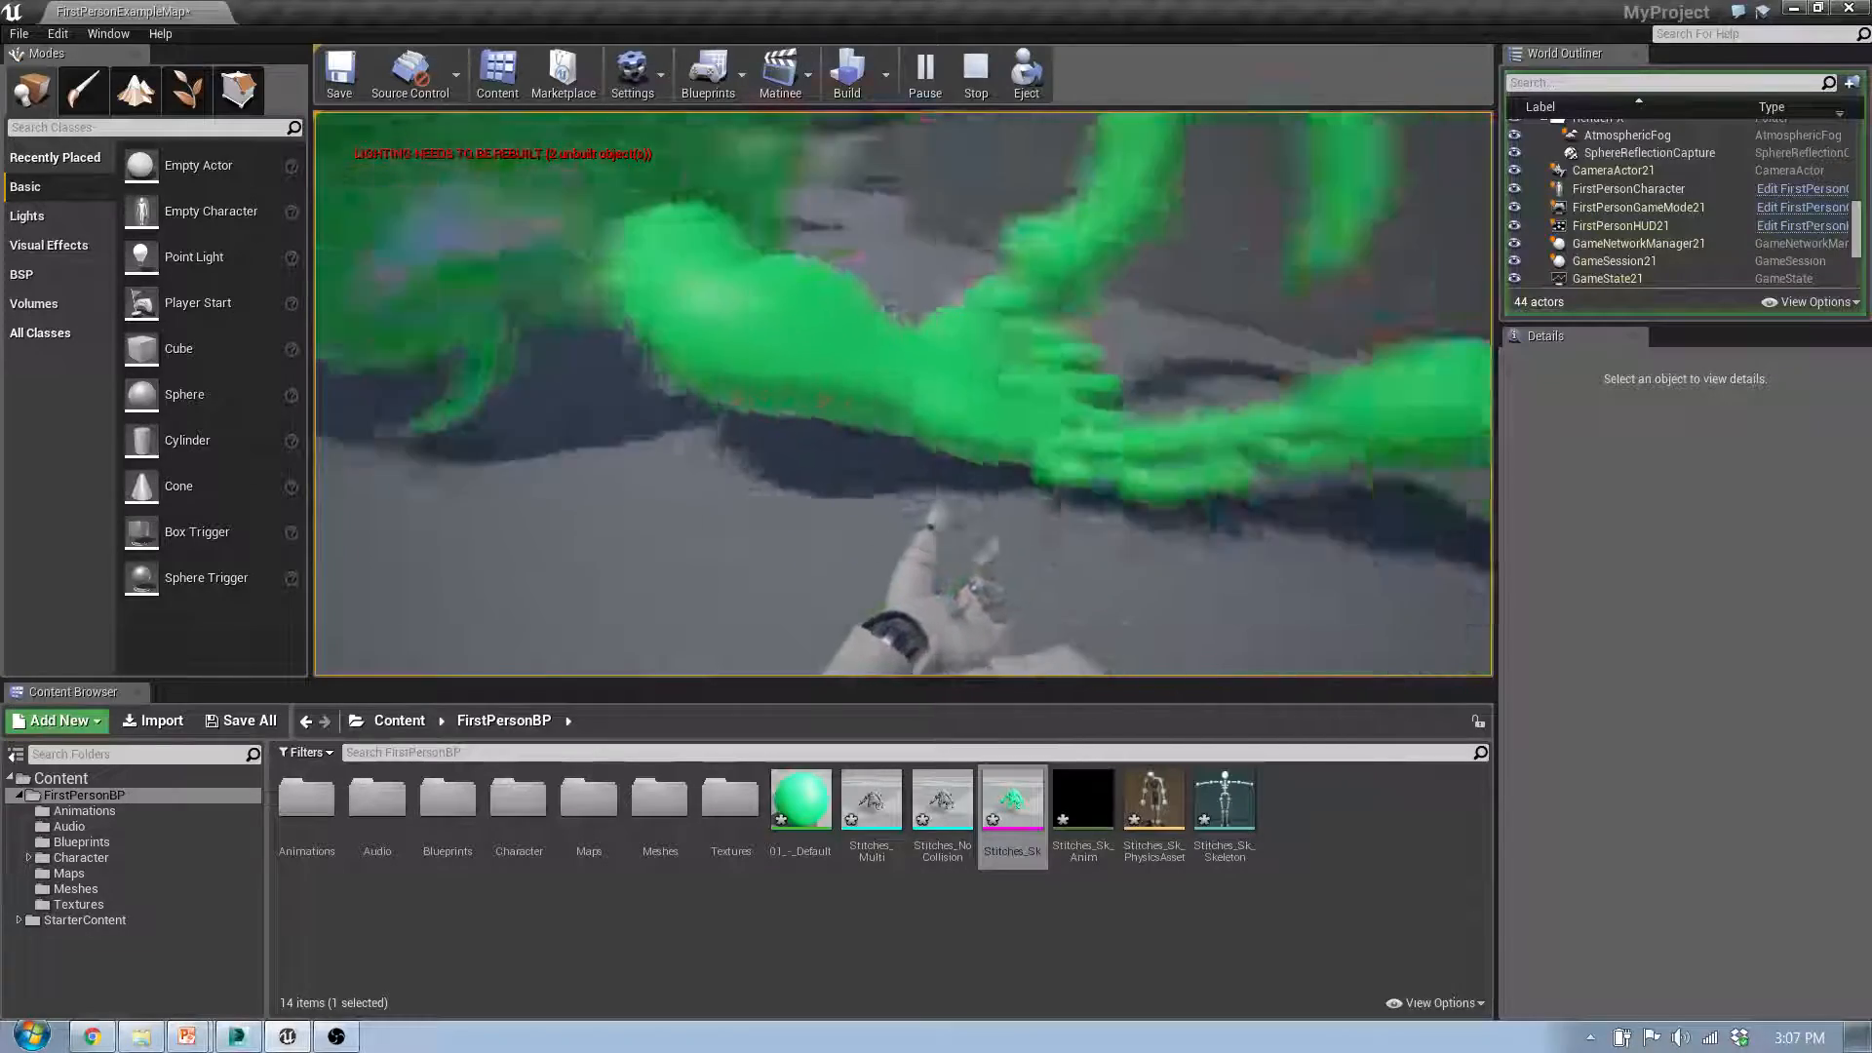
pyautogui.press('w')
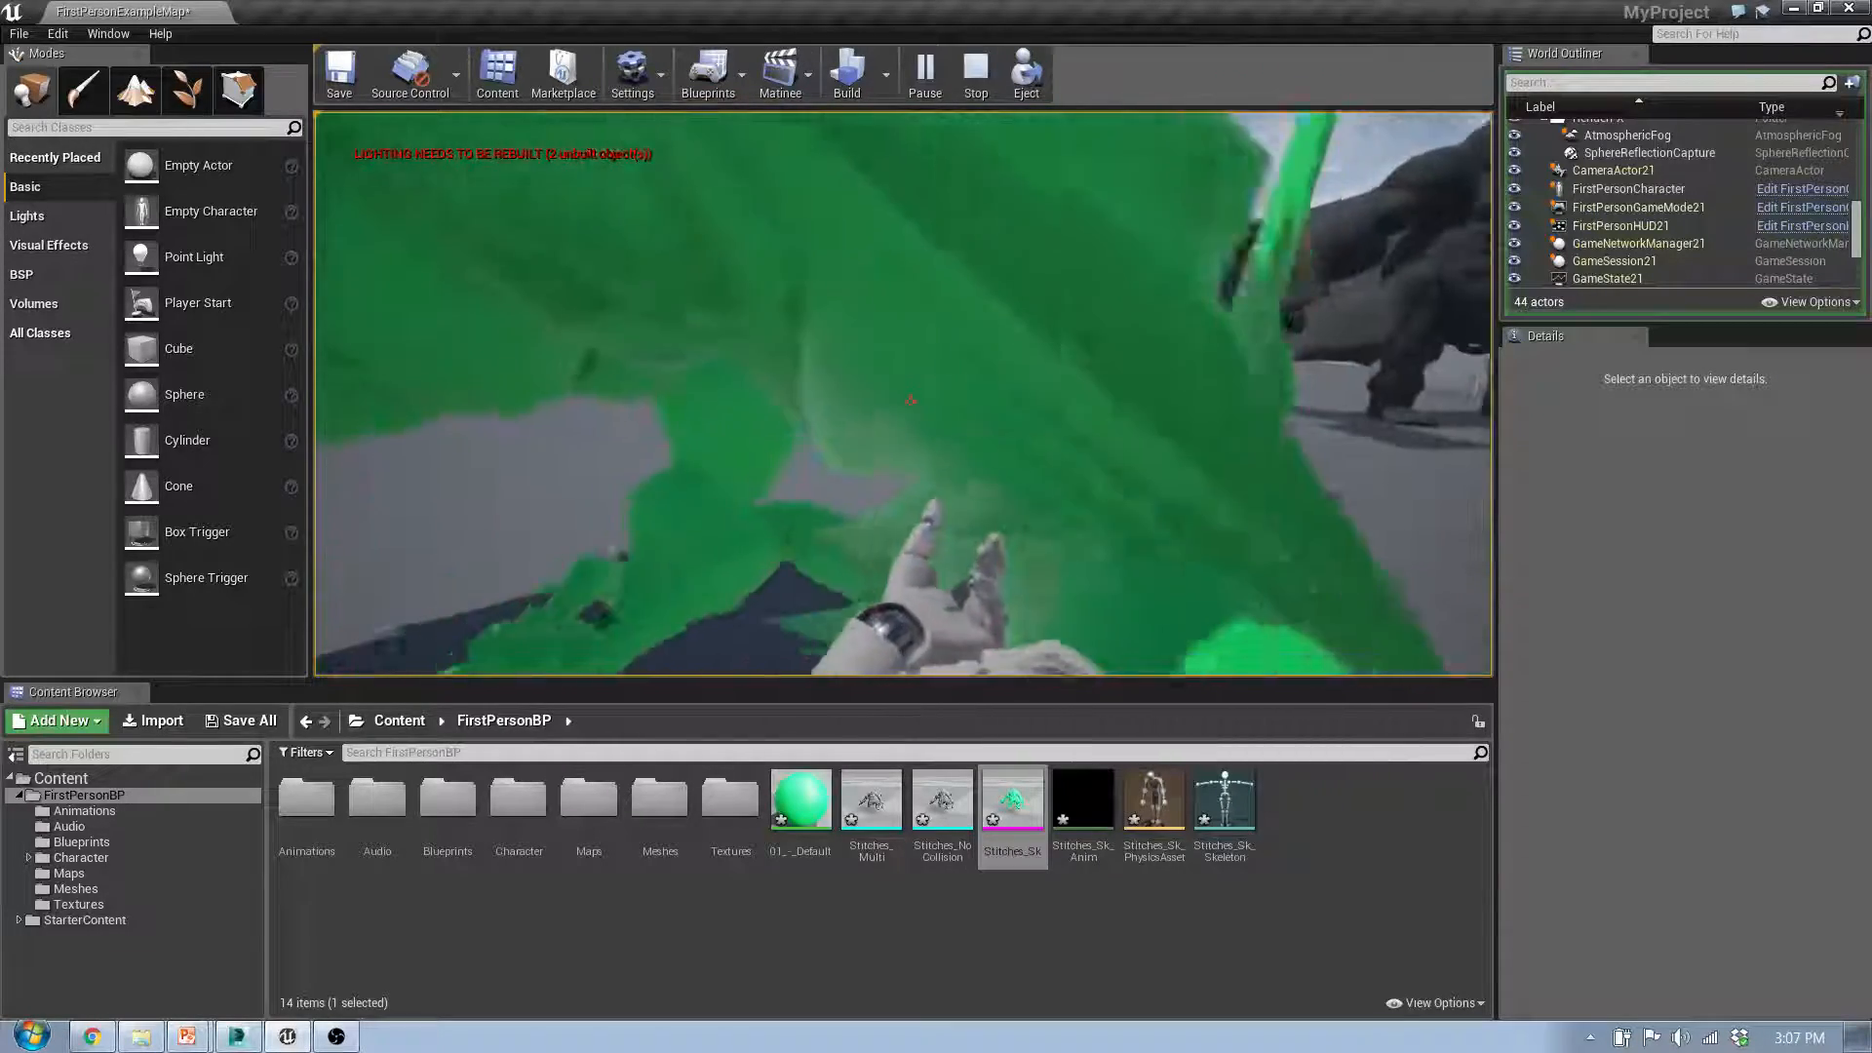
# Step: Move around the collapsed Stitches_Sk, push through its limbs from other sides, and end the play session
pyautogui.press('s')
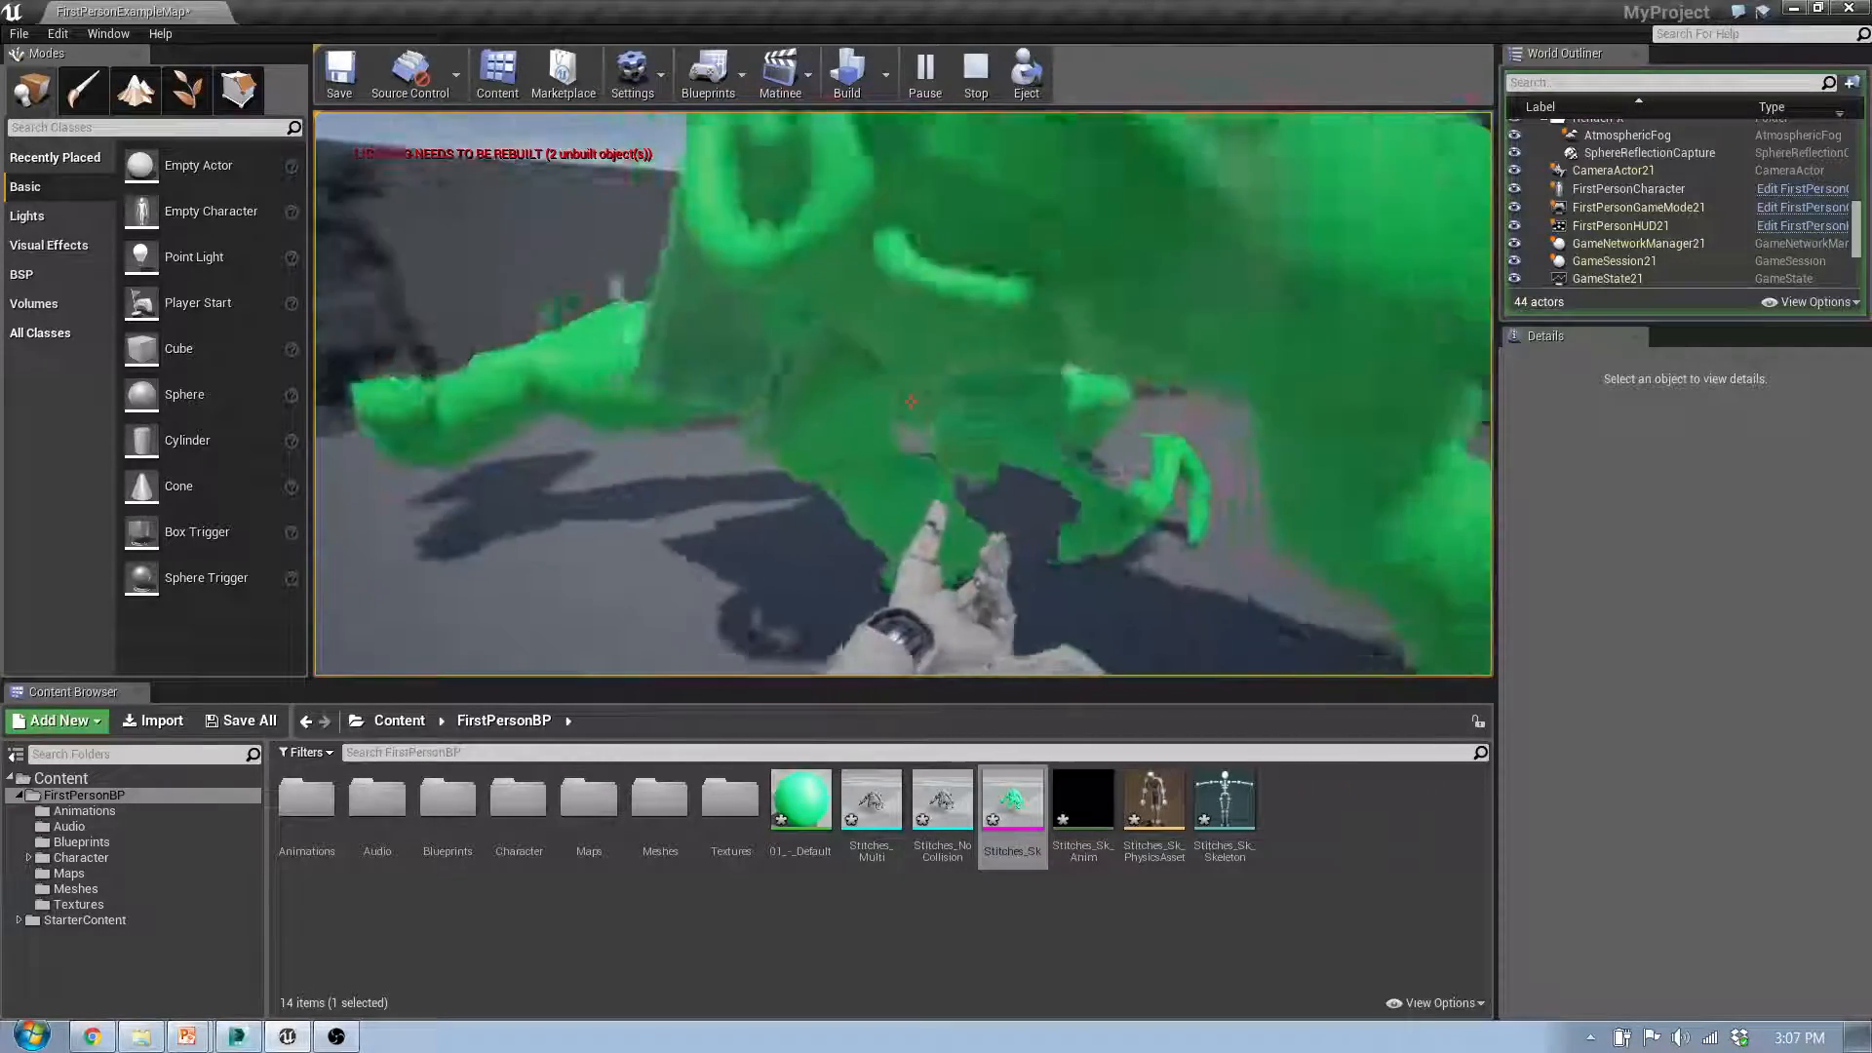
pyautogui.press('a')
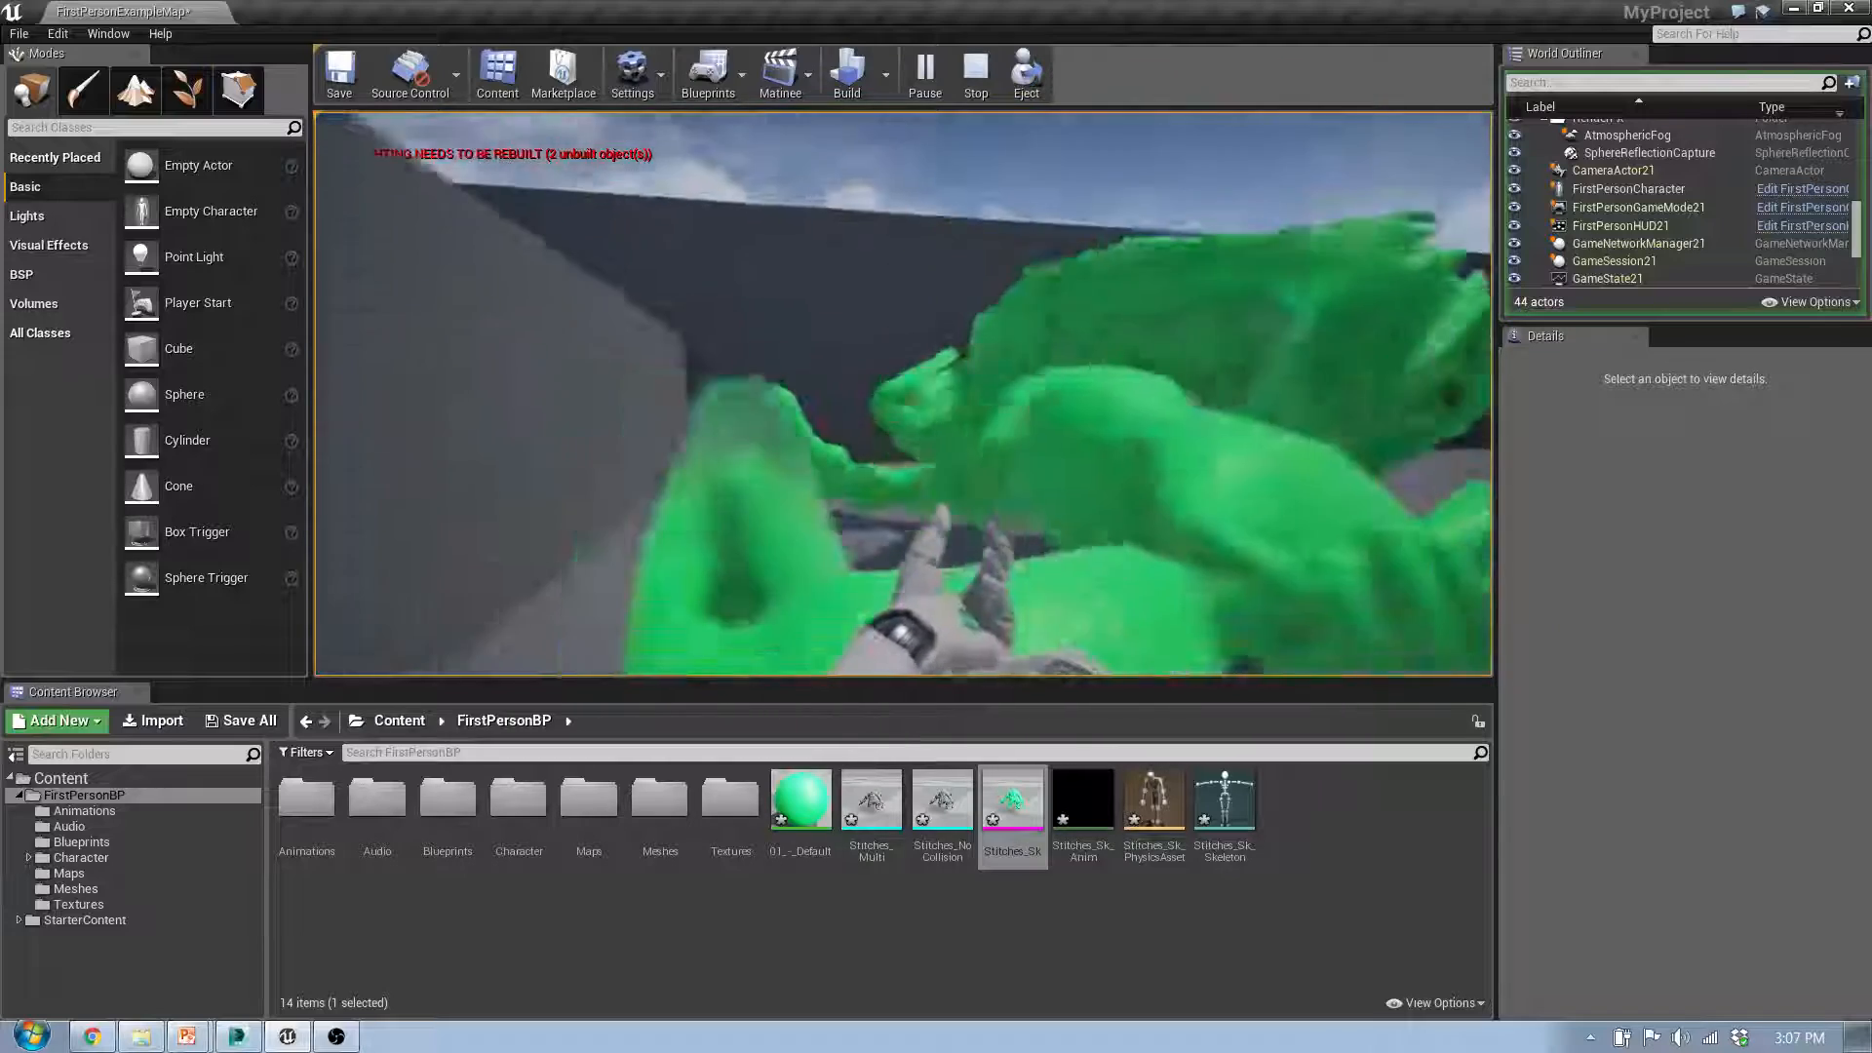
pyautogui.press('w')
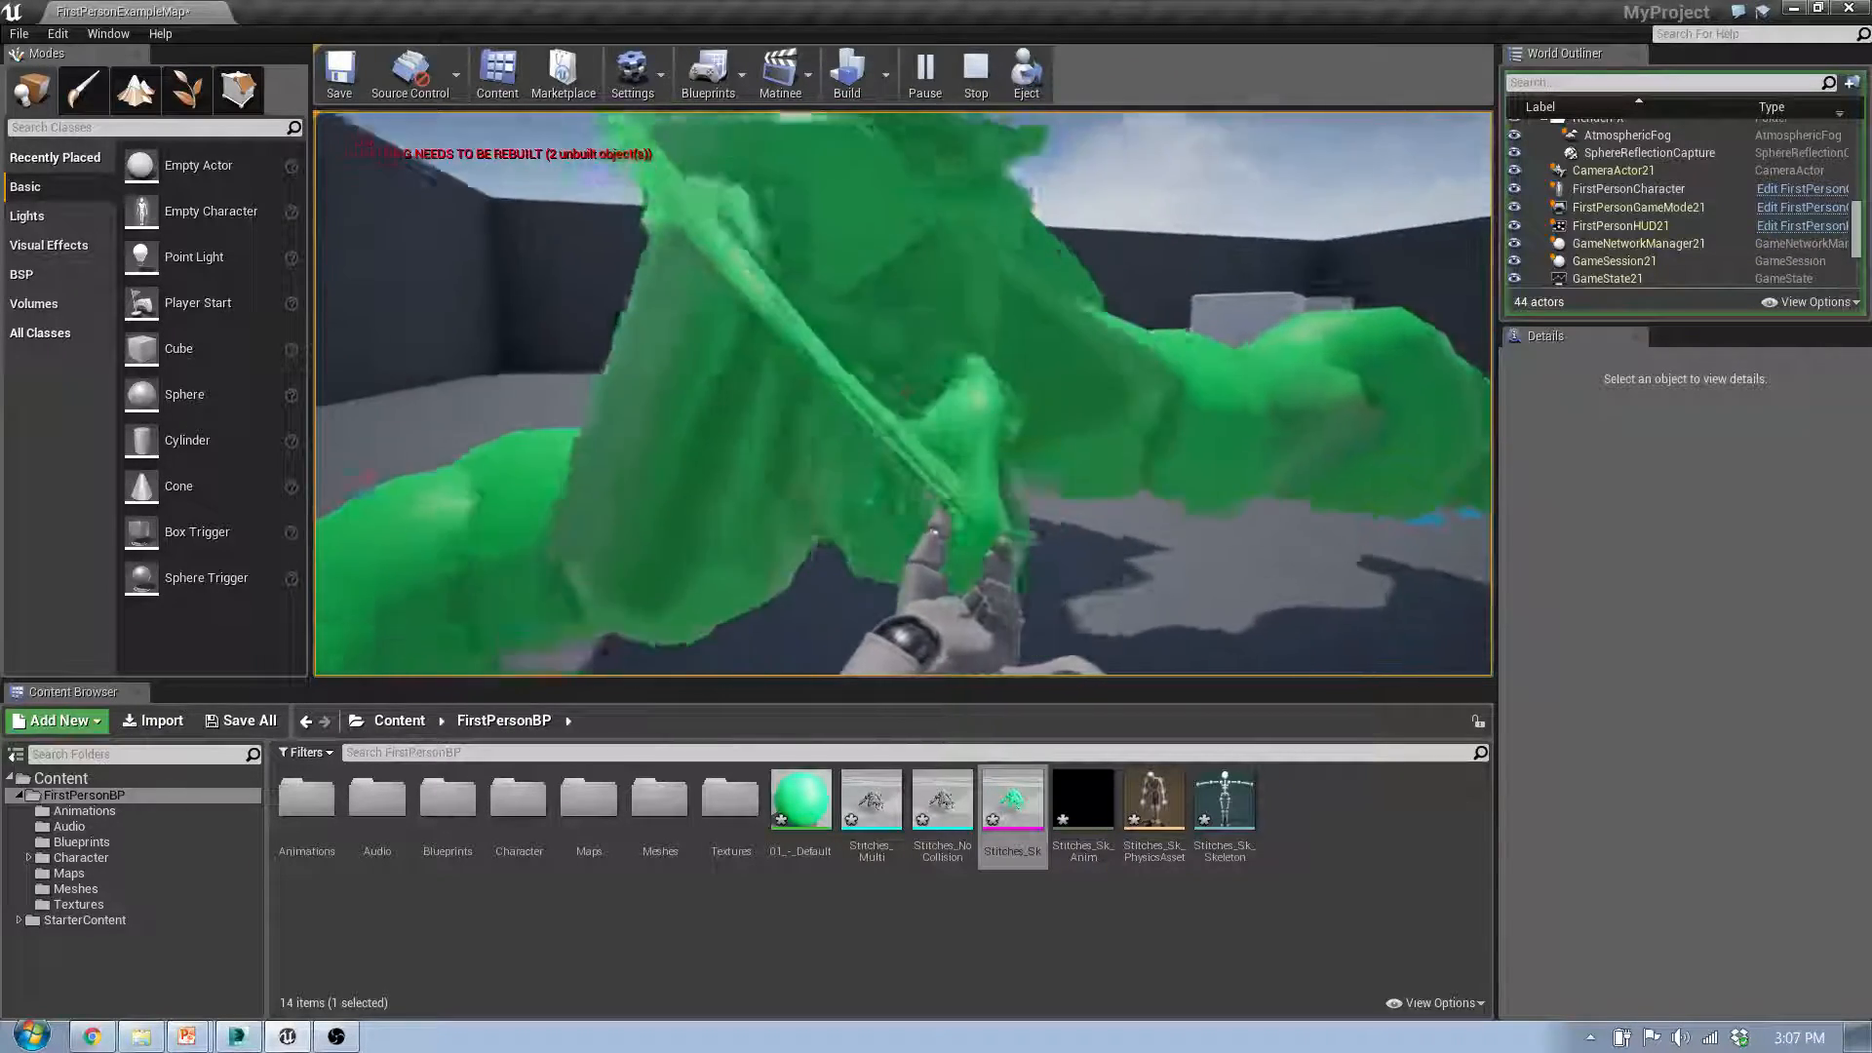
pyautogui.press('w')
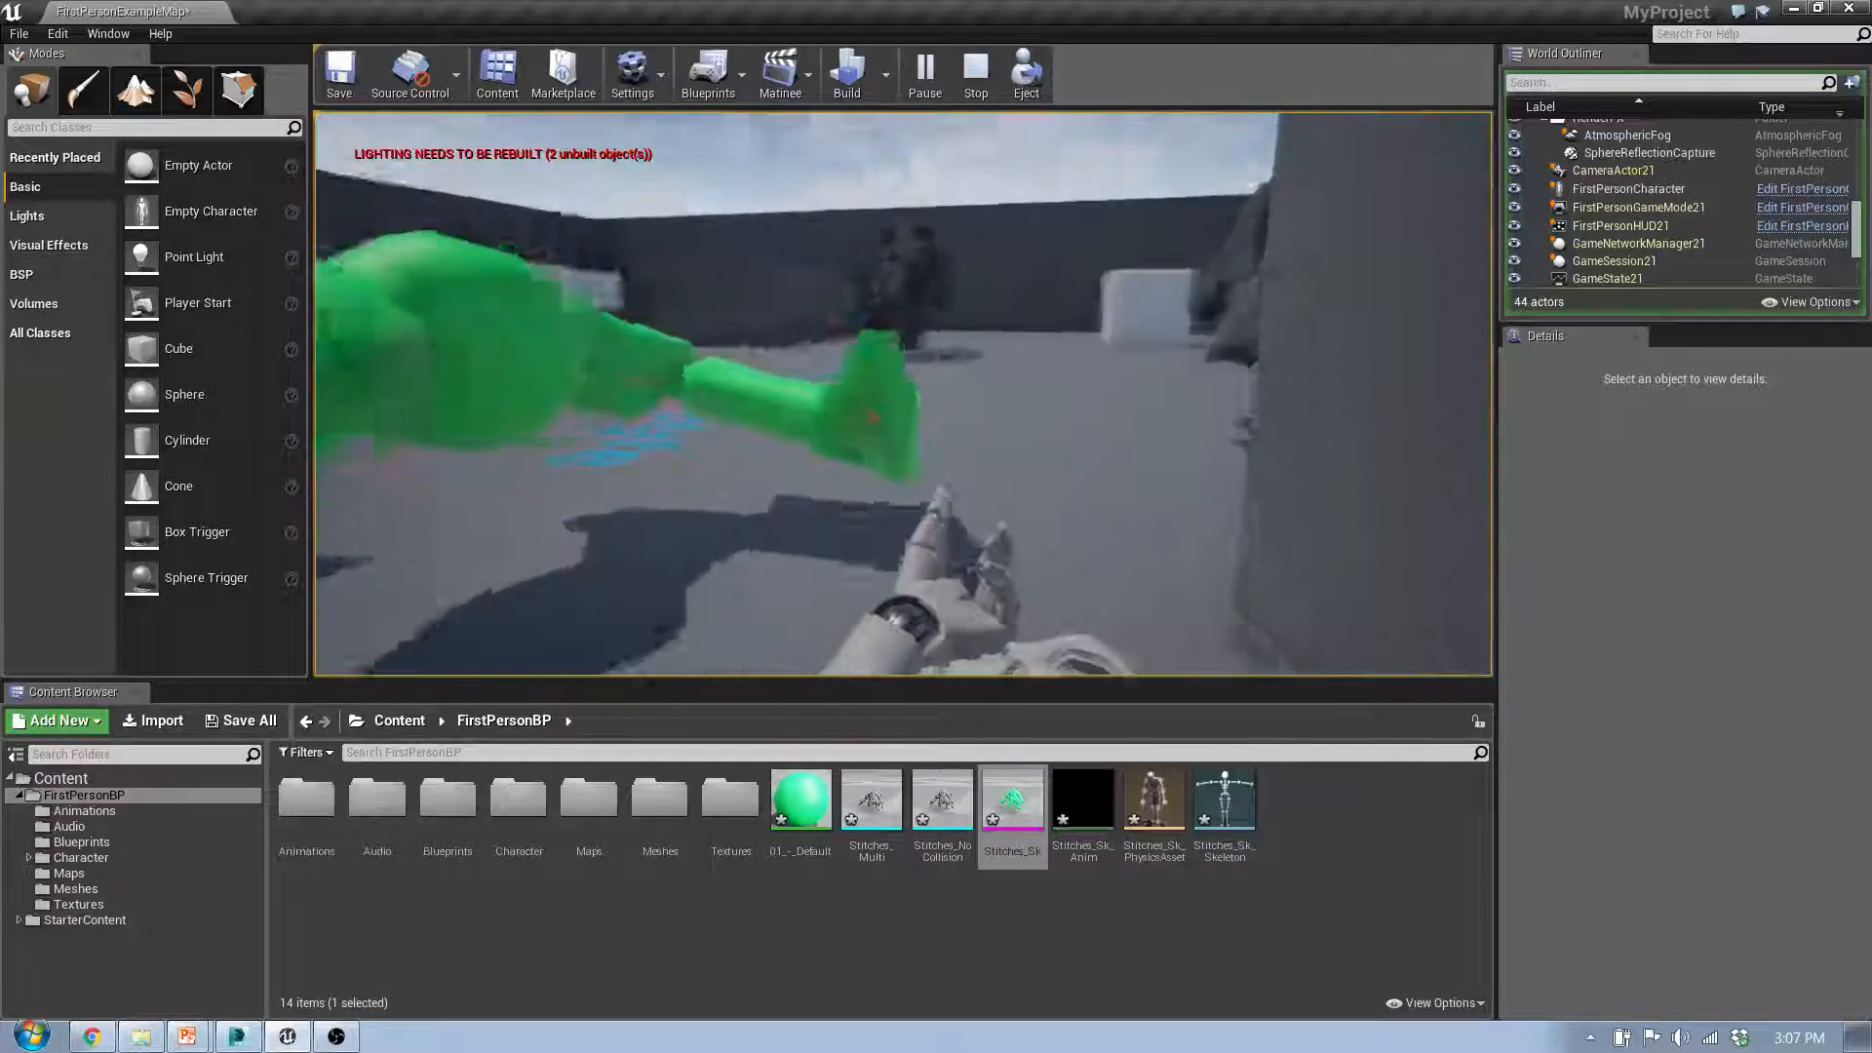
pyautogui.press('w')
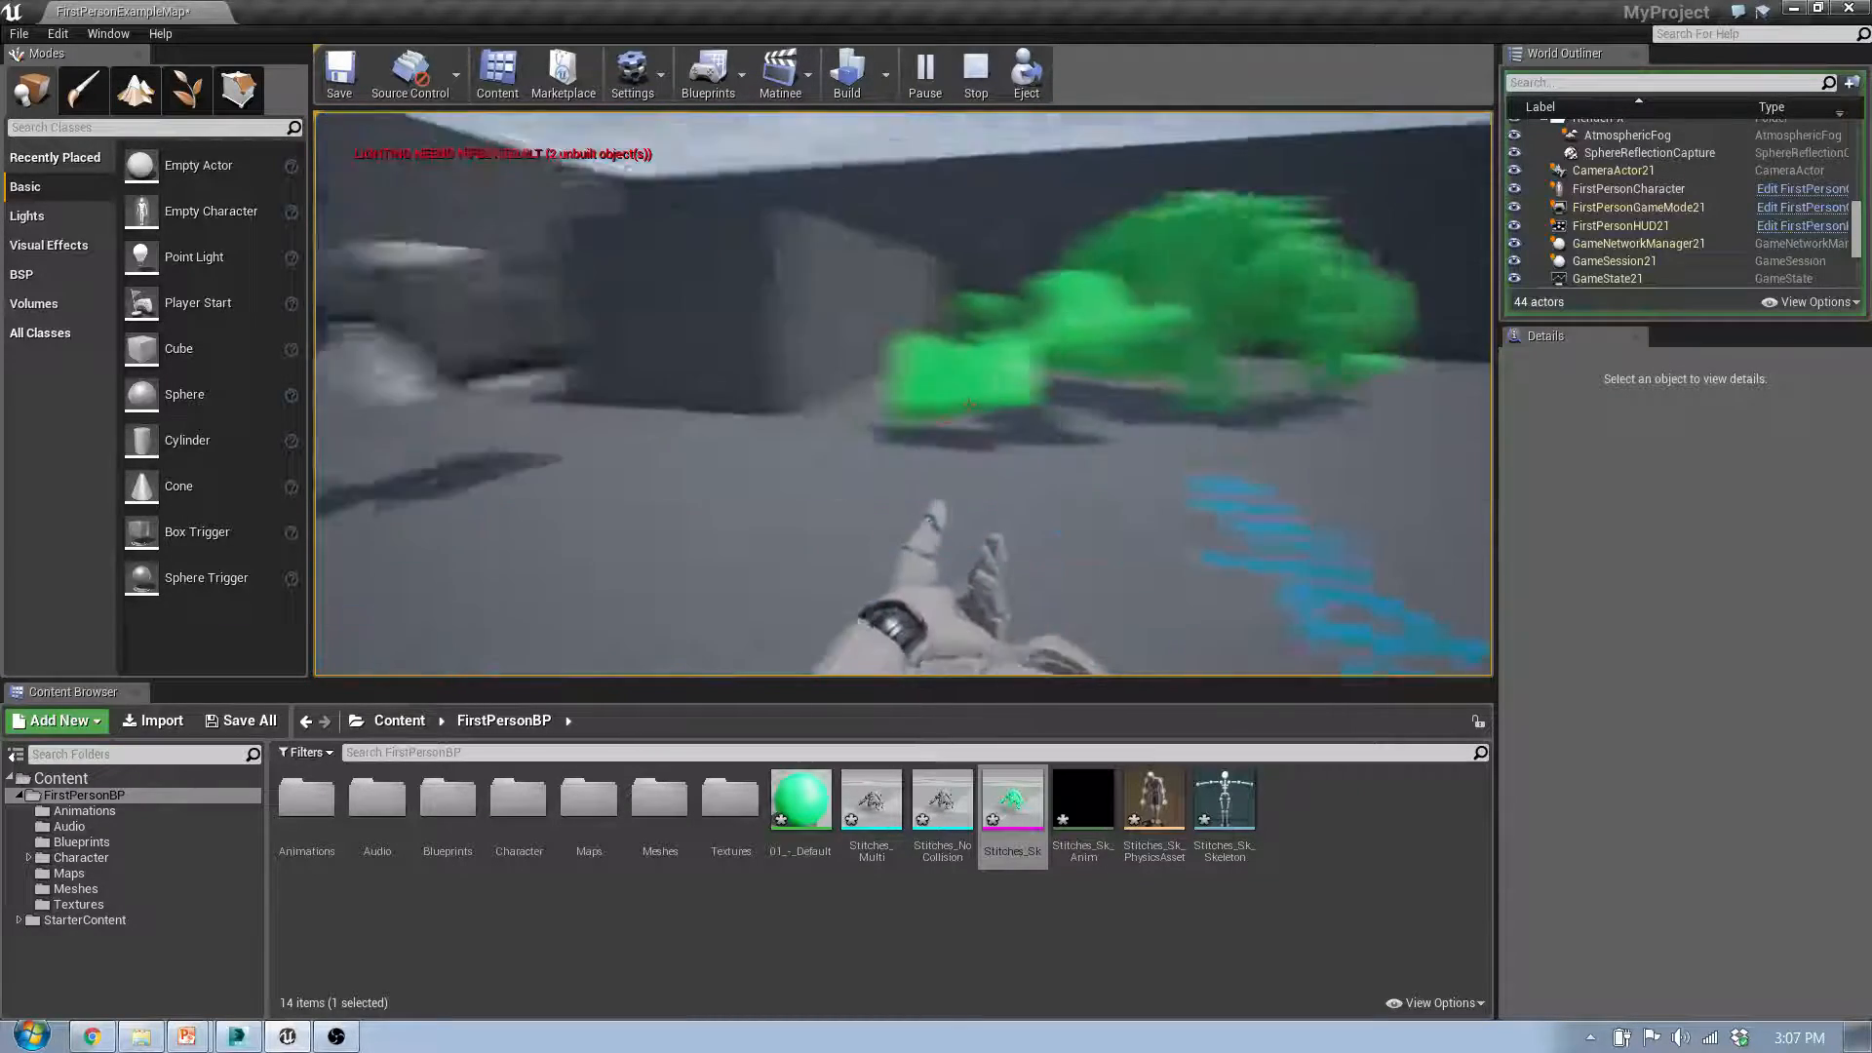
pyautogui.press('Escape')
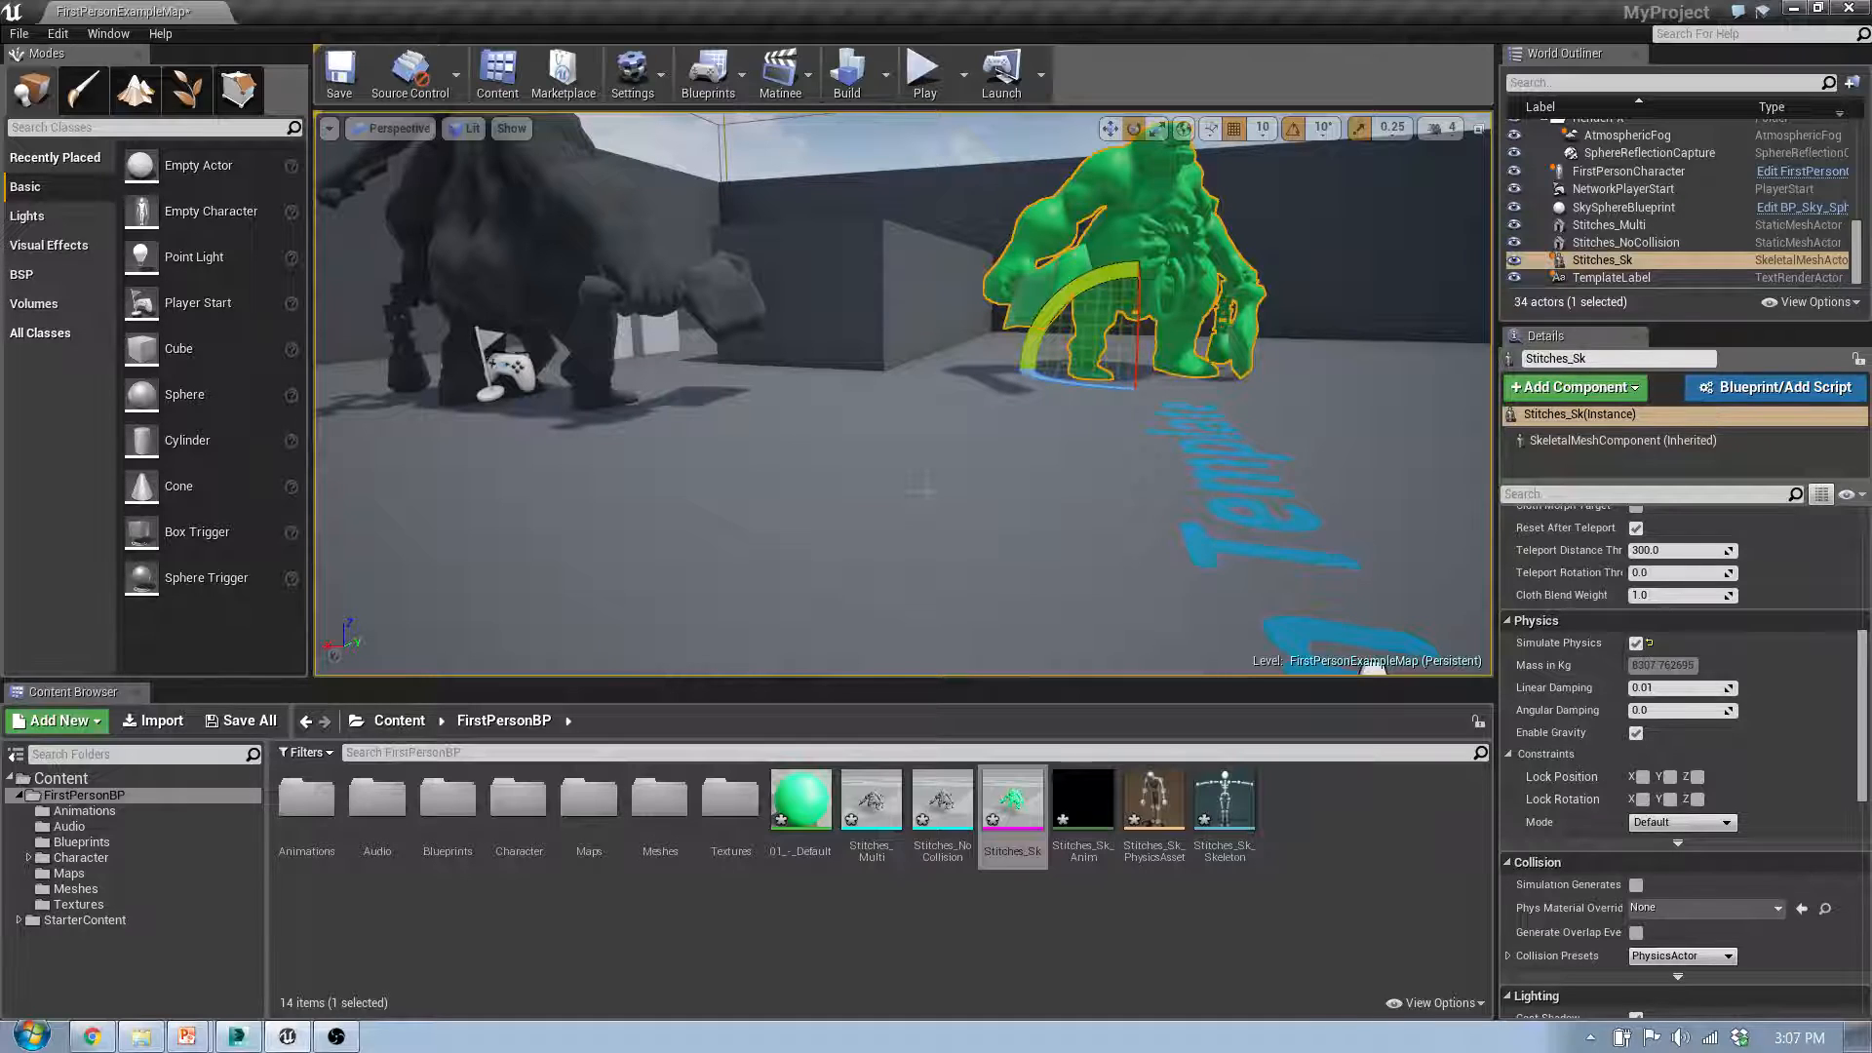
# Step: Switch to 3ds Max and examine the gap between the arm and torso UCX hulls of Stitches_MultiConvex, selecting hulls 05 and 01
pyautogui.click(237, 1036)
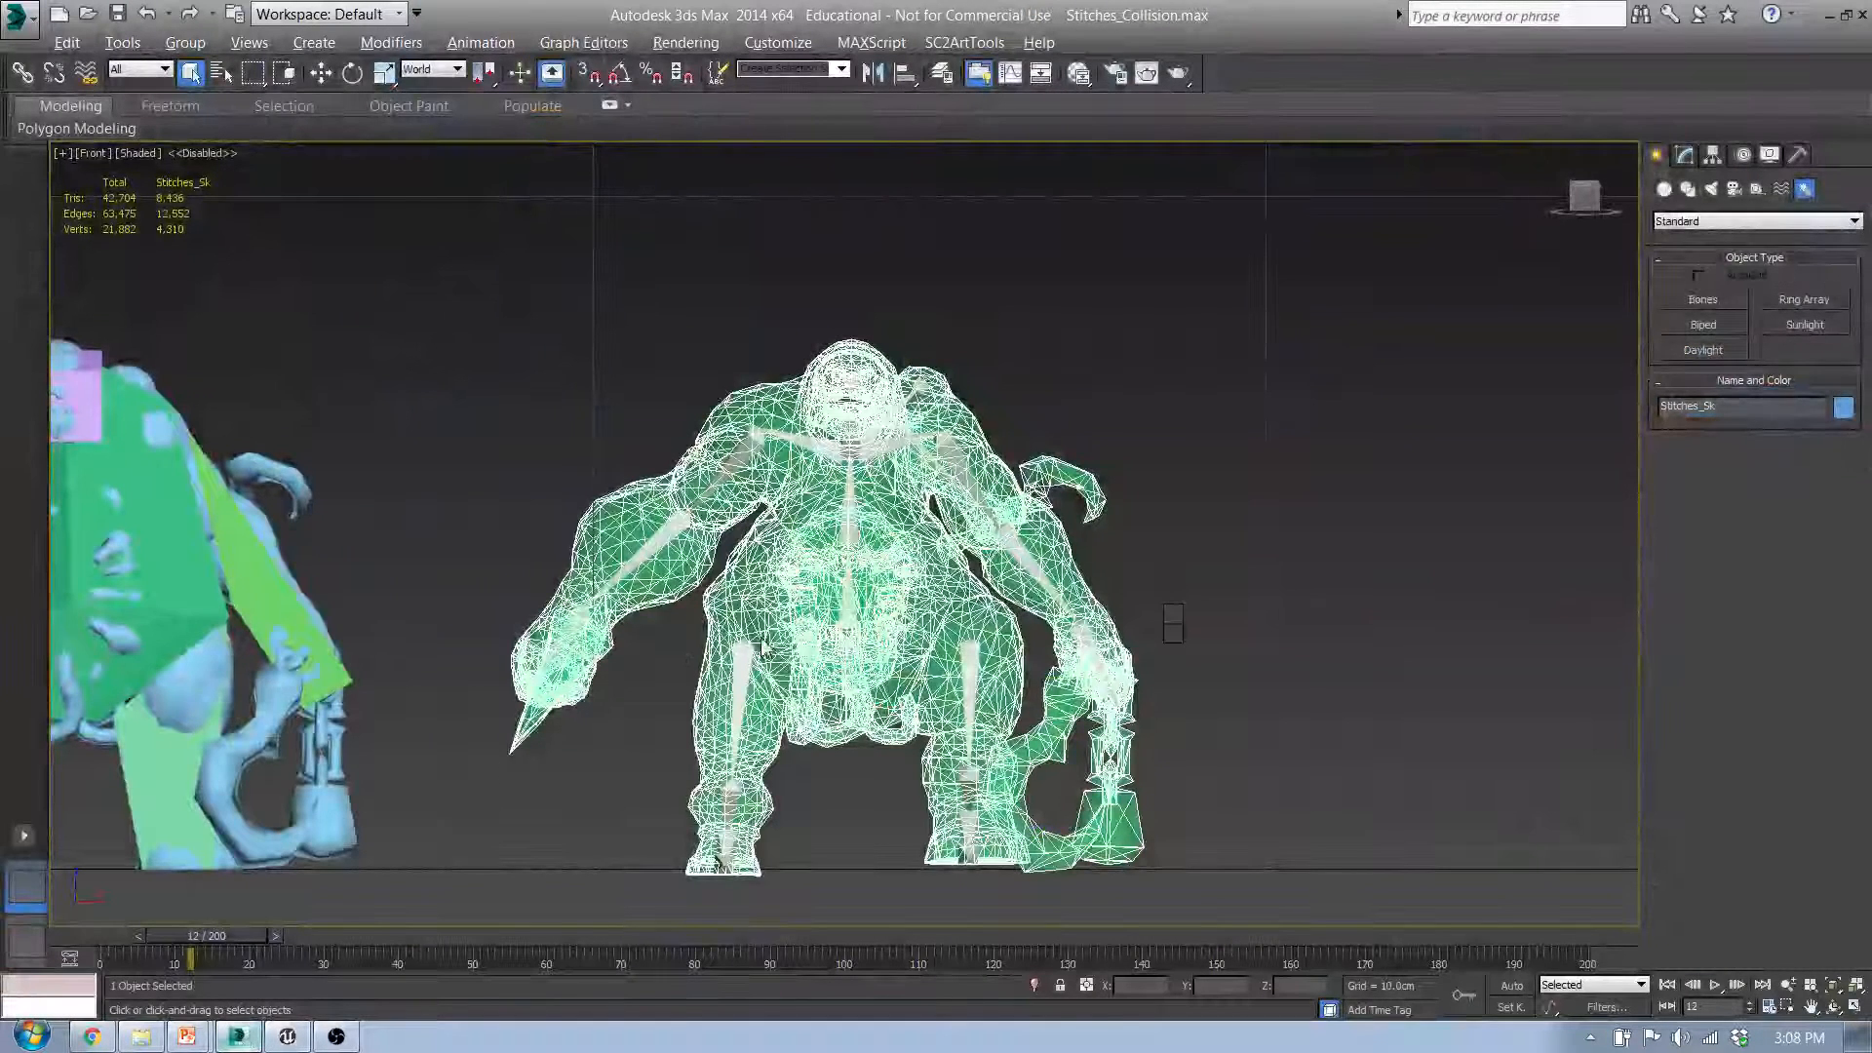
pyautogui.moveTo(461, 417); pyautogui.dragTo(965, 294, button='middle')
pyautogui.moveTo(350, 497); pyautogui.dragTo(345, 606, button='middle')
pyautogui.scroll(6, 710, 523)
pyautogui.click(754, 526)
pyautogui.moveTo(731, 626); pyautogui.dragTo(811, 491, button='middle')
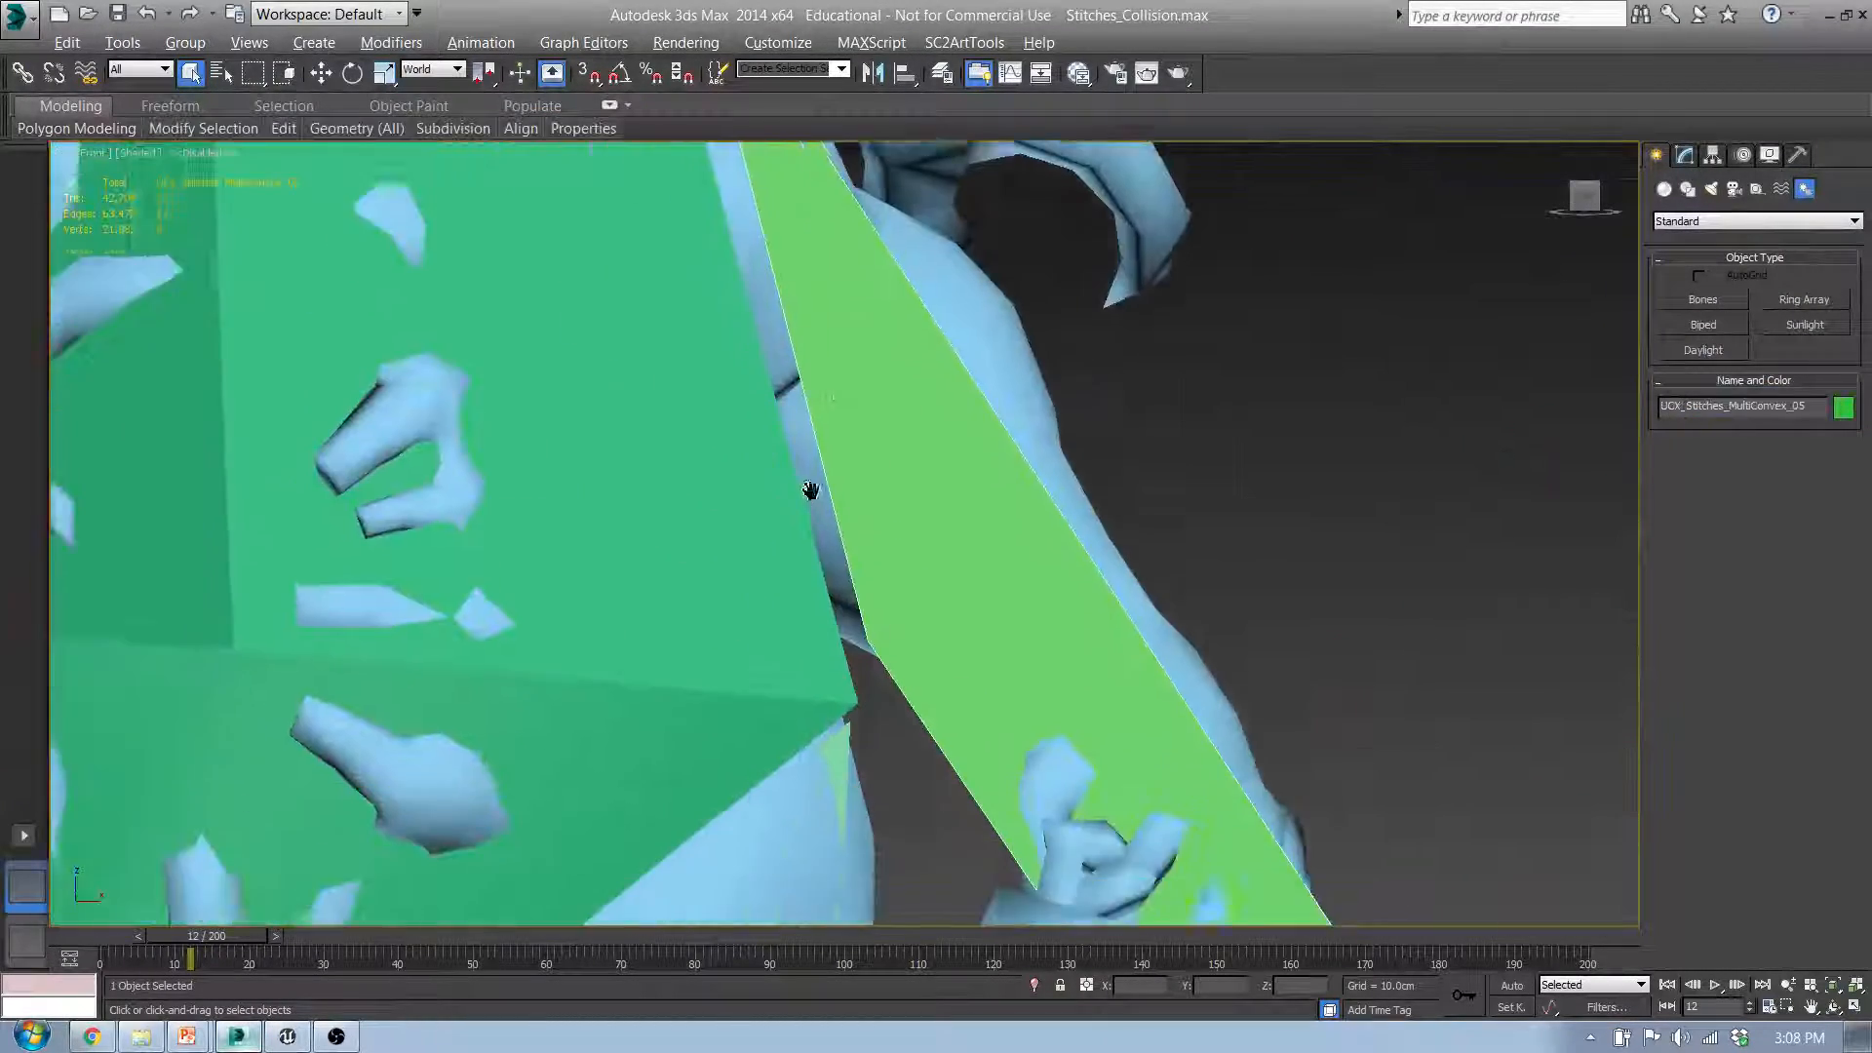
pyautogui.scroll(-5, 810, 489)
pyautogui.click(712, 778)
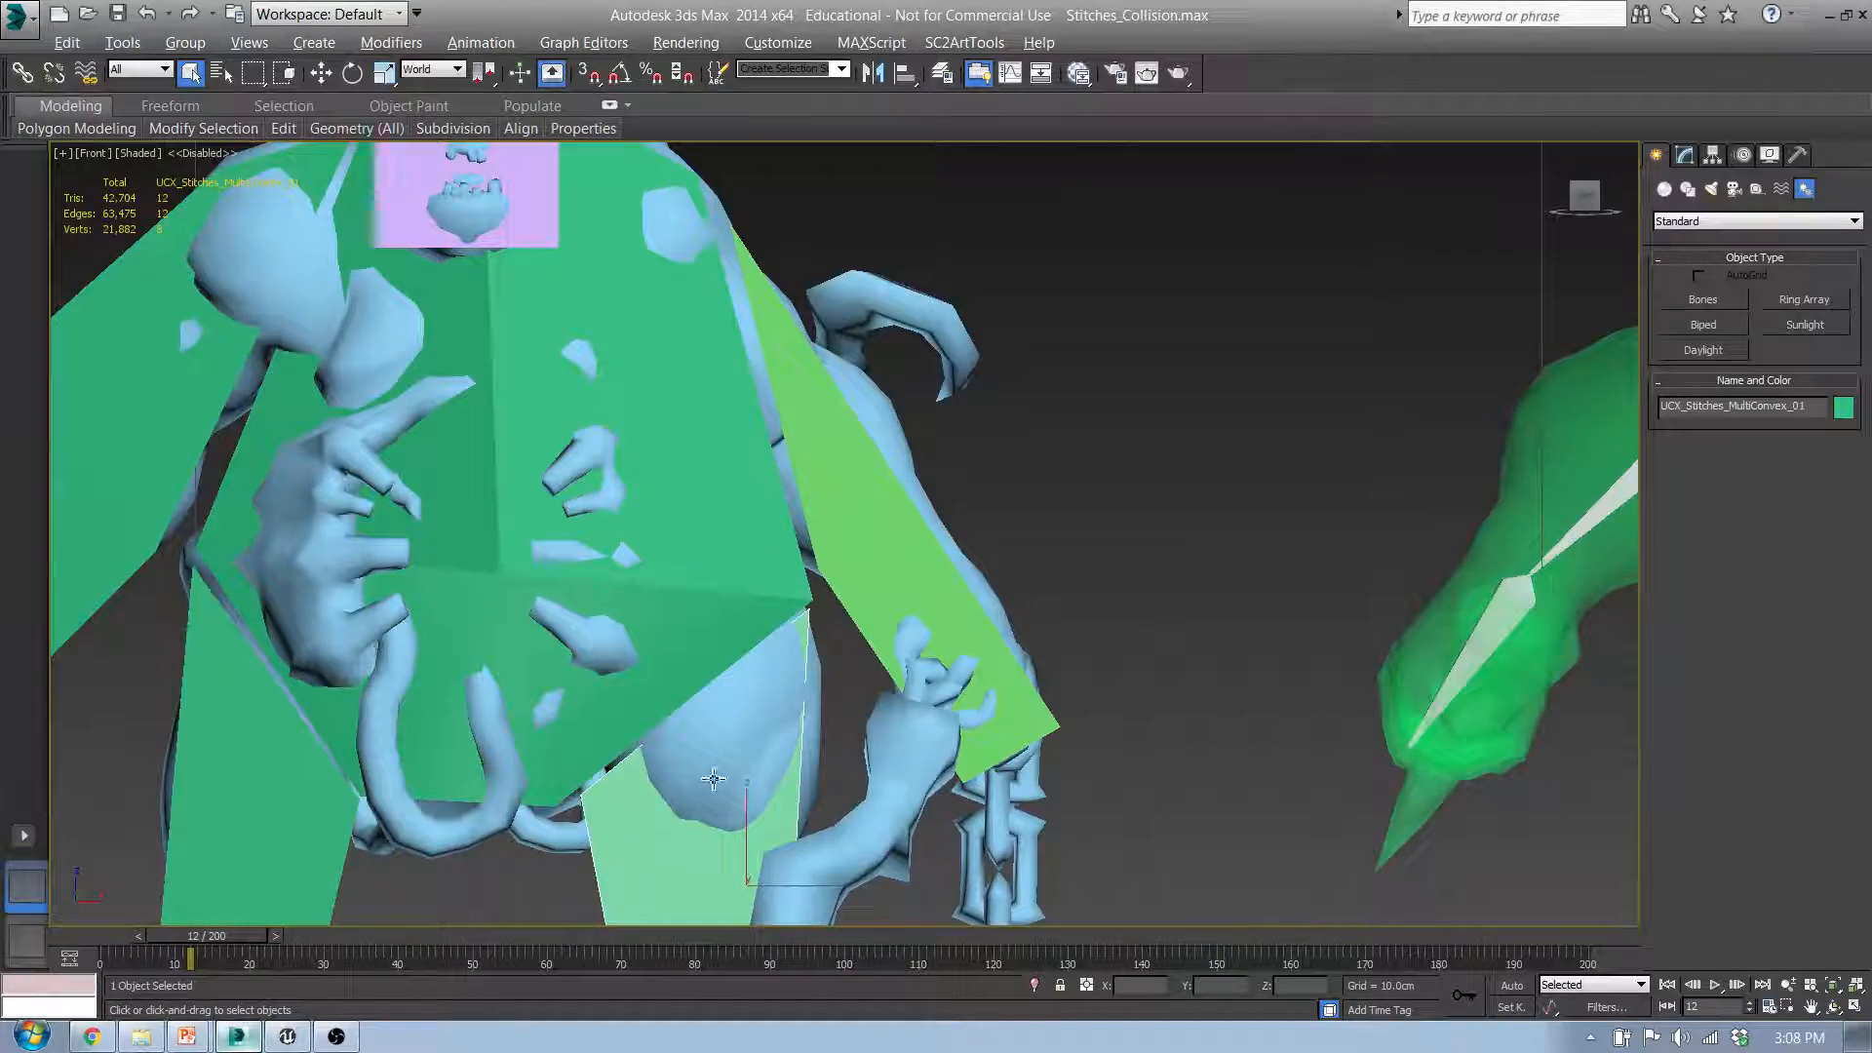
# Step: Show the scene in wireframe and examine the gap between the UCX_Stitches_MultiConvex_01 leg hull and the torso hull
pyautogui.moveTo(713, 778); pyautogui.dragTo(764, 618, button='middle')
pyautogui.press('F3')
pyautogui.moveTo(657, 689); pyautogui.dragTo(748, 790, button='middle')
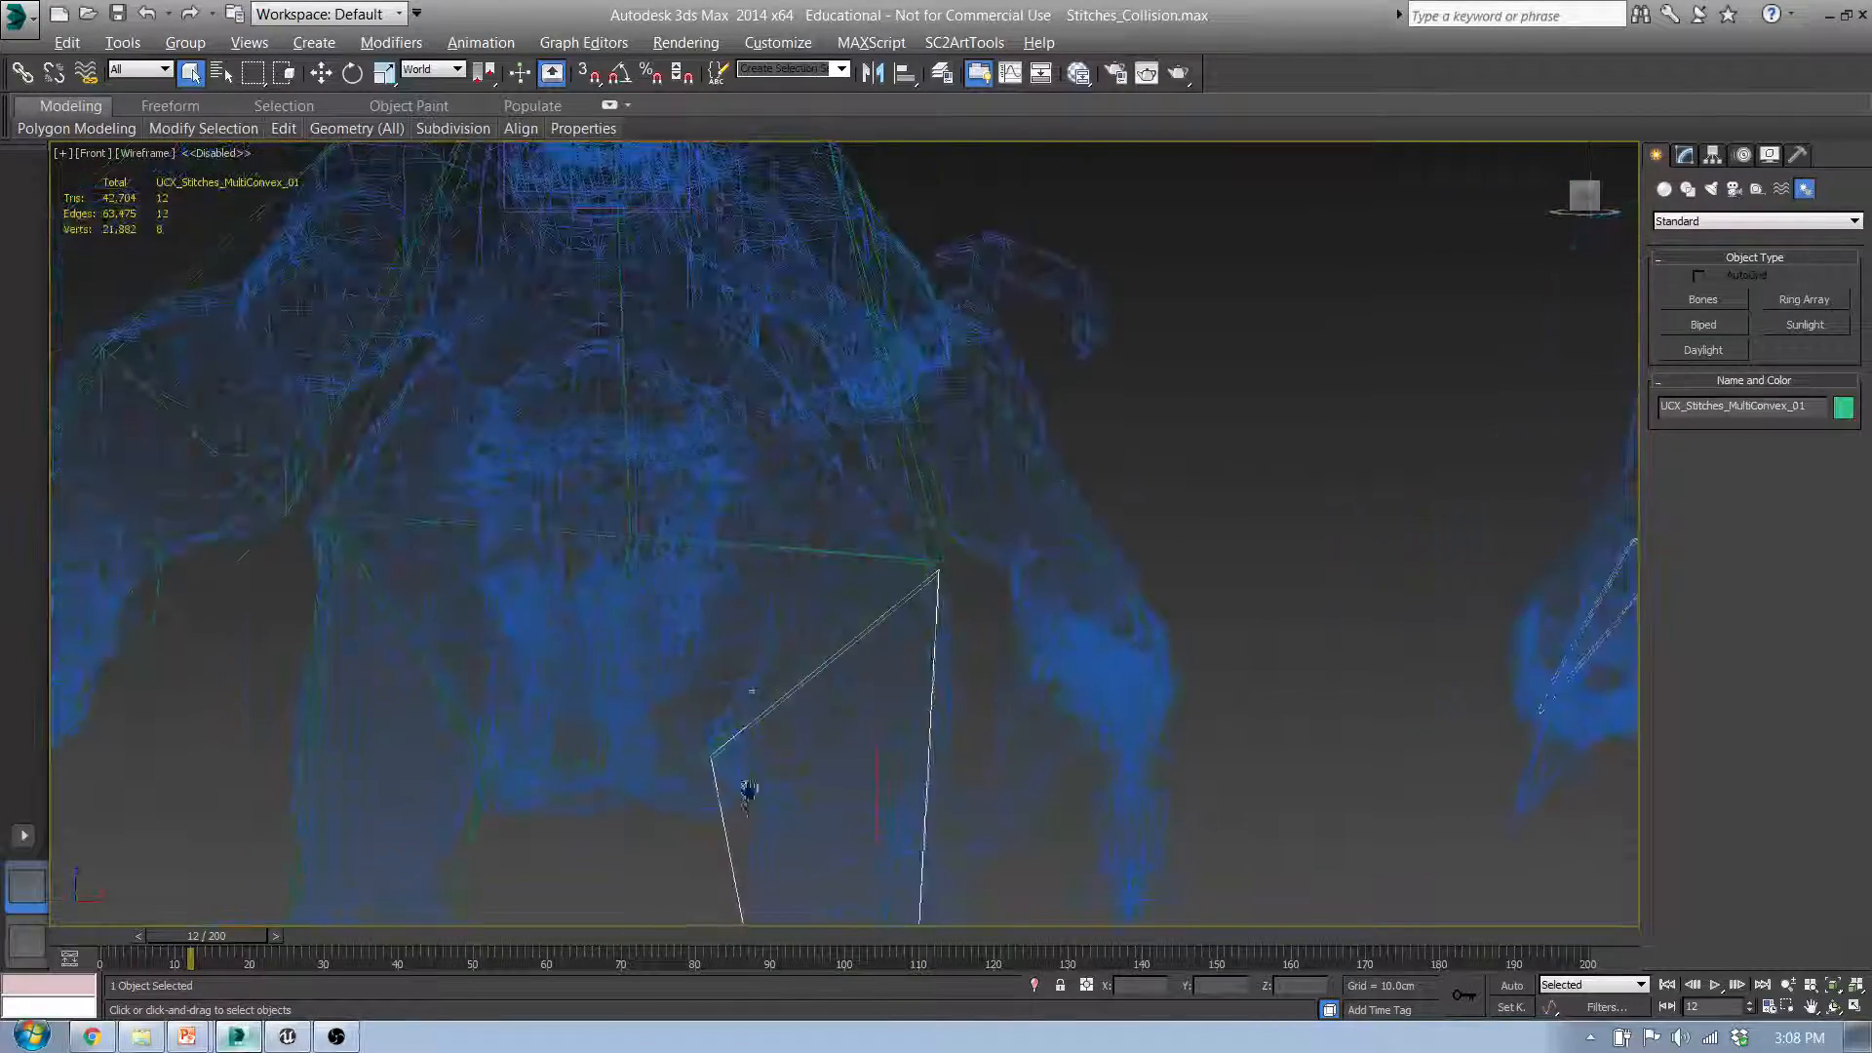
pyautogui.scroll(7, 867, 673)
pyautogui.scroll(-2, 898, 640)
pyautogui.scroll(2, 529, 766)
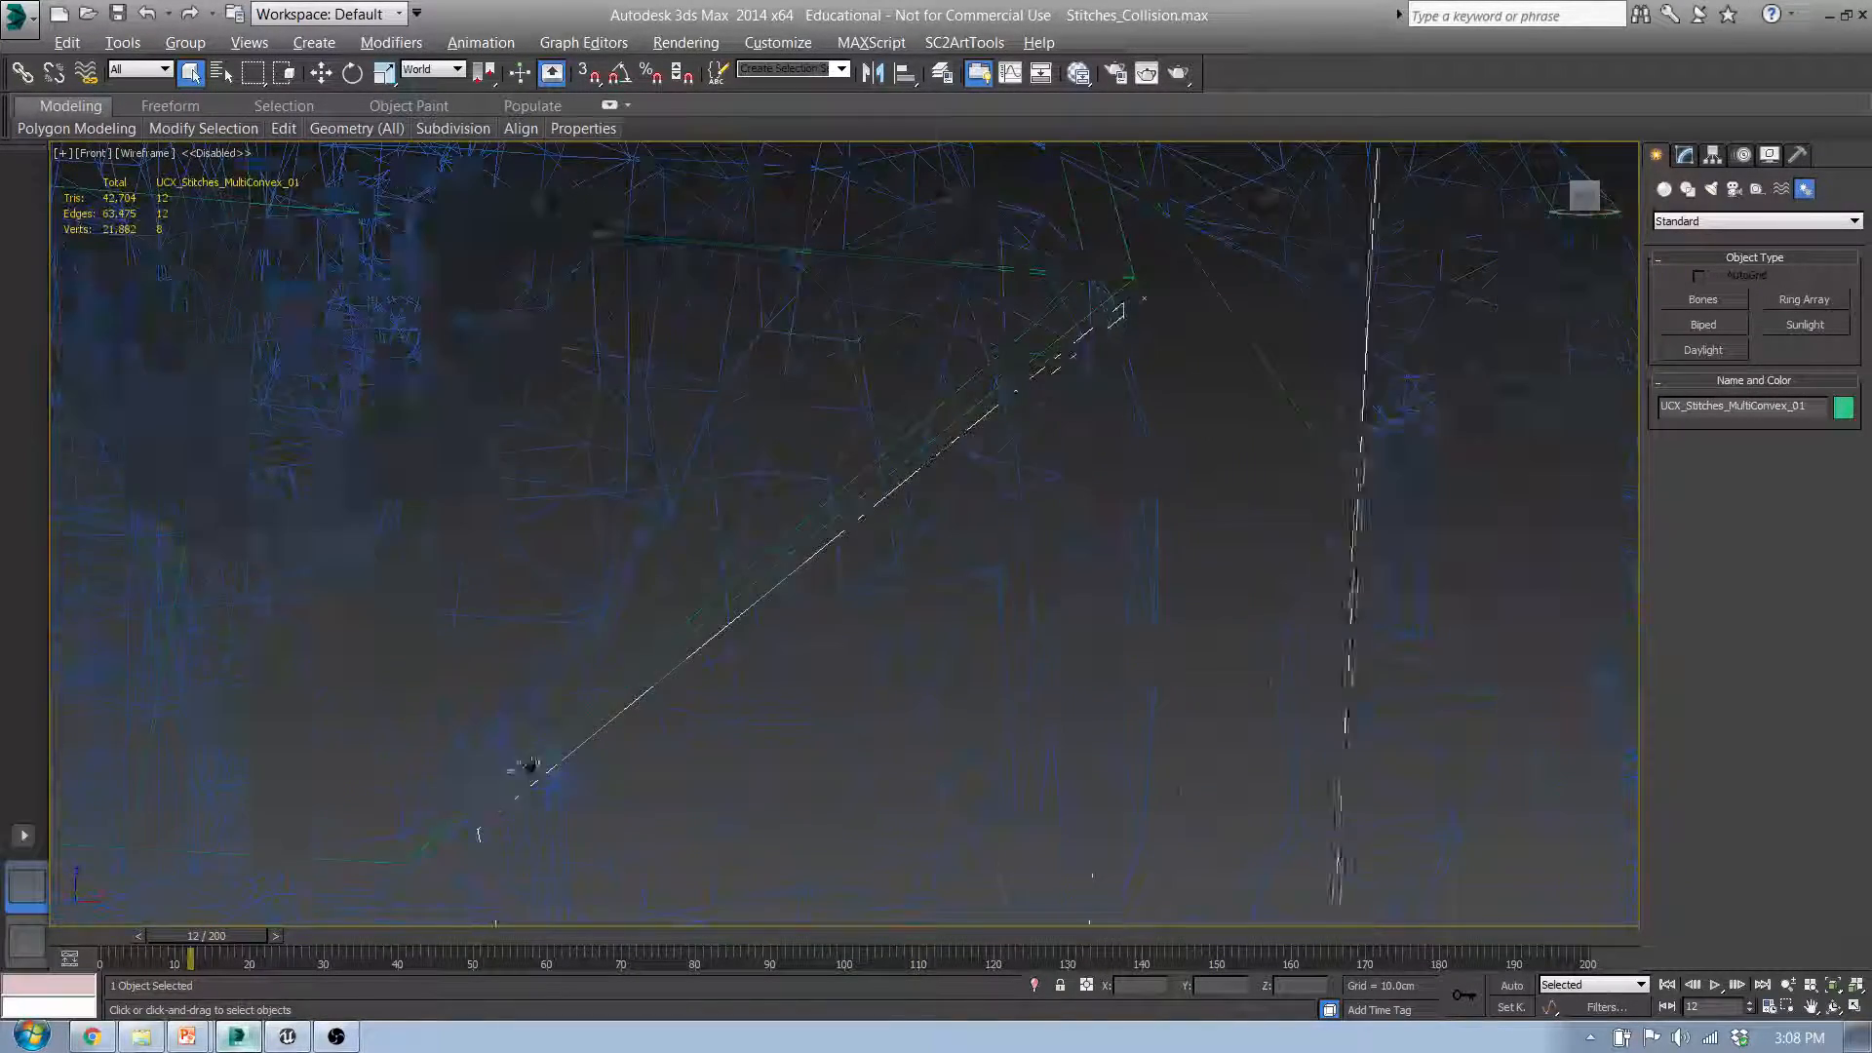
# Step: Examine the separations between the torso hull and the opposite leg and arm hulls of Stitches_MultiConvex
pyautogui.moveTo(529, 765); pyautogui.dragTo(978, 376, button='middle')
pyautogui.moveTo(496, 444); pyautogui.dragTo(844, 723, button='middle')
pyautogui.scroll(5, 836, 754)
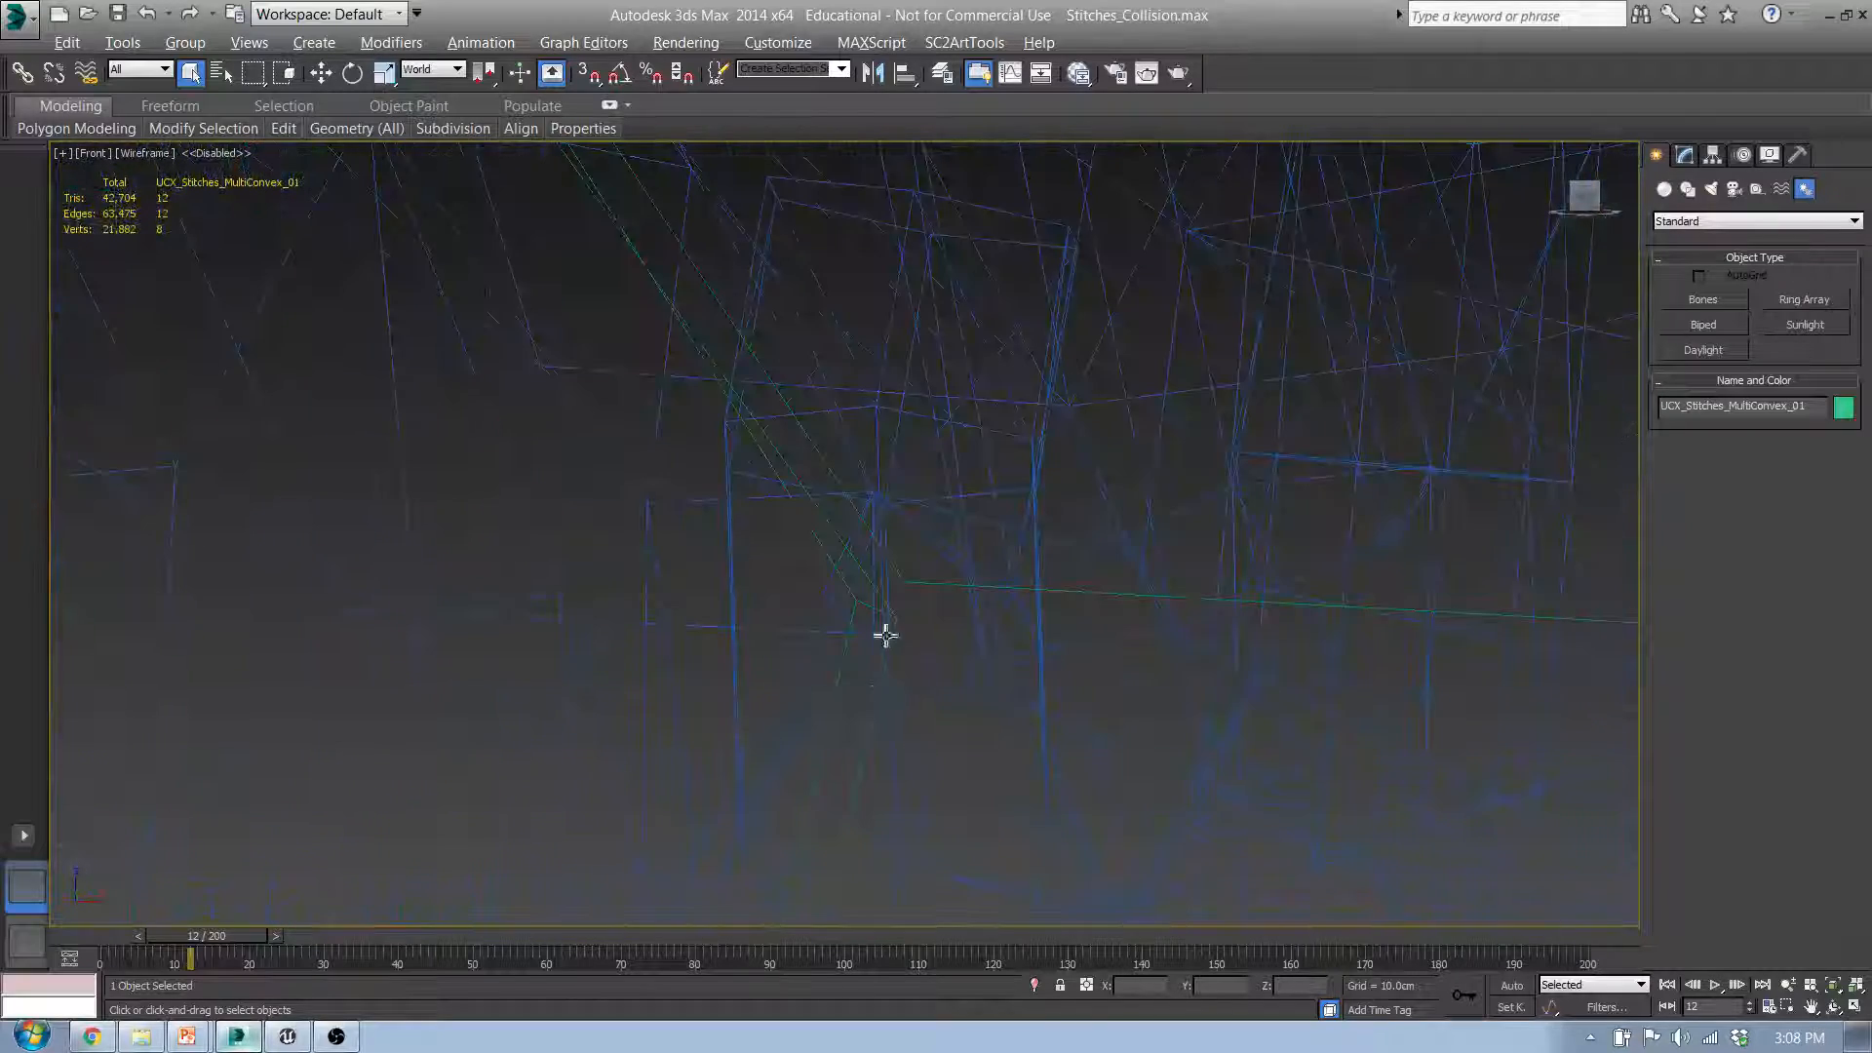
pyautogui.scroll(-4, 821, 515)
pyautogui.moveTo(819, 494); pyautogui.dragTo(927, 835, button='middle')
pyautogui.scroll(-3, 927, 835)
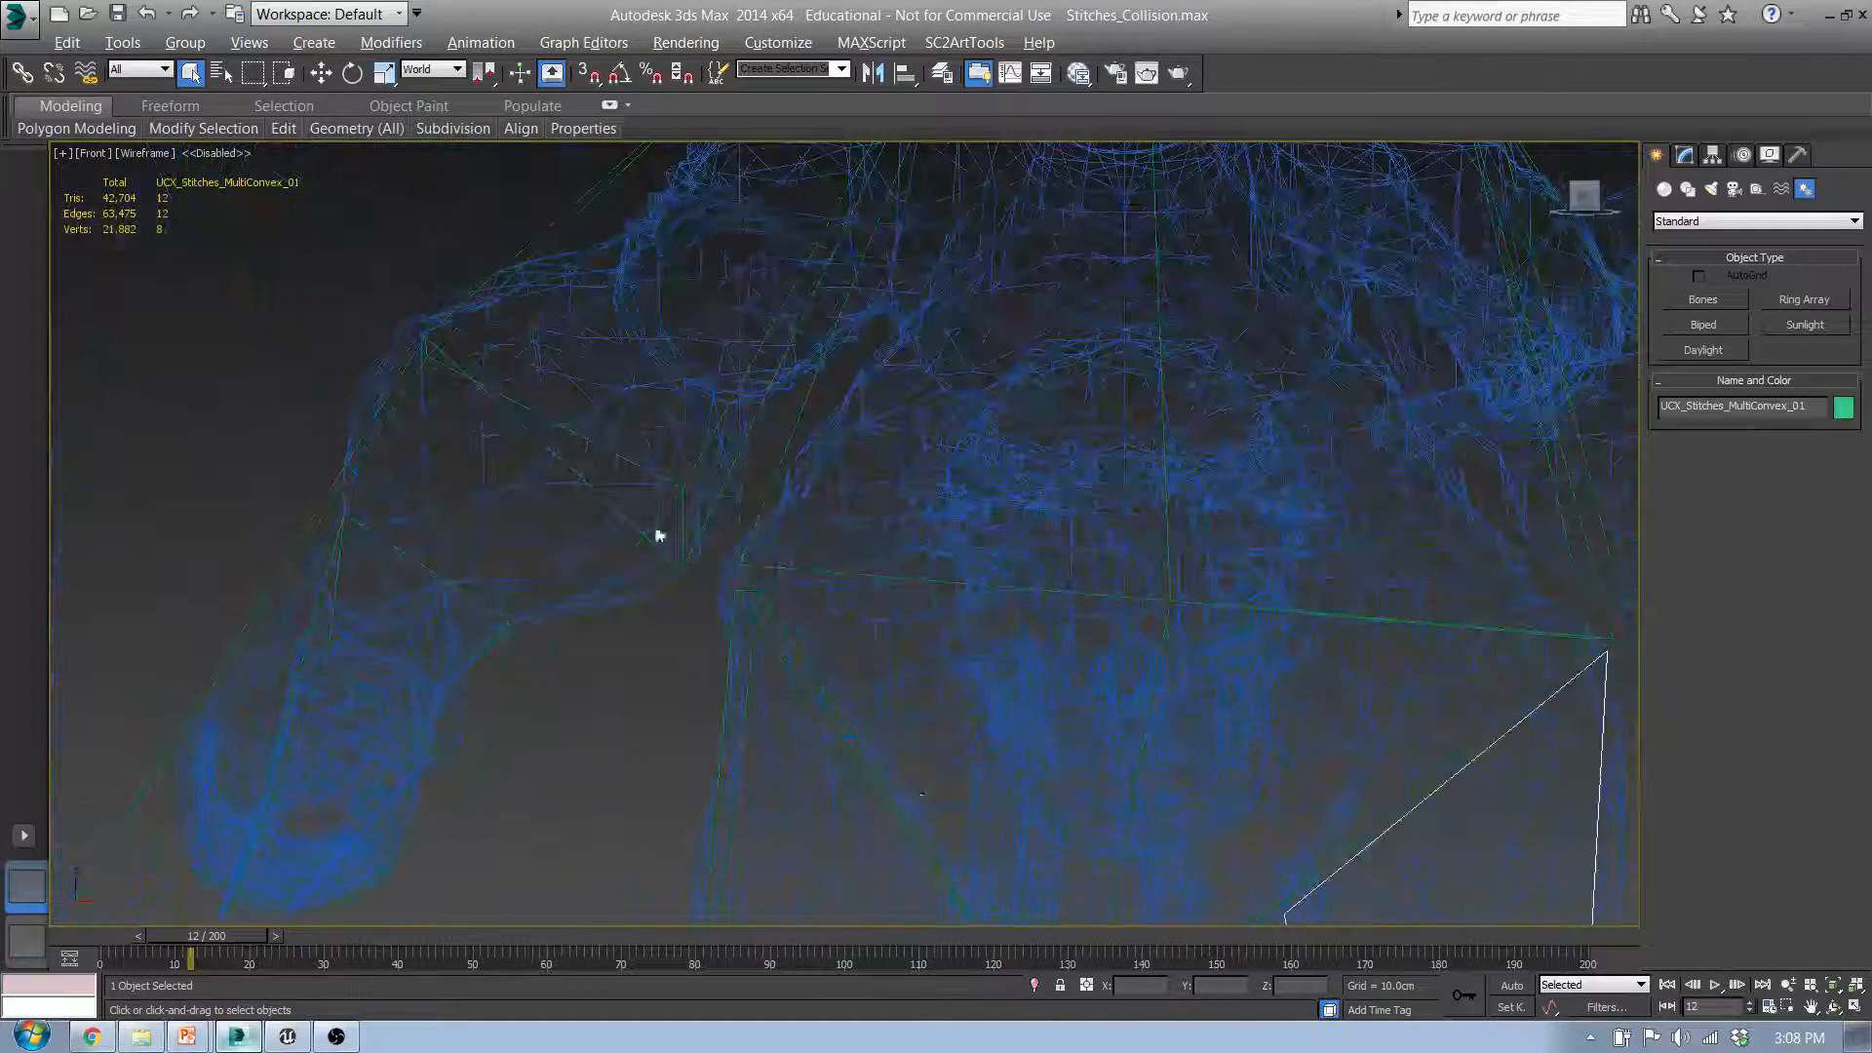
pyautogui.scroll(4, 731, 598)
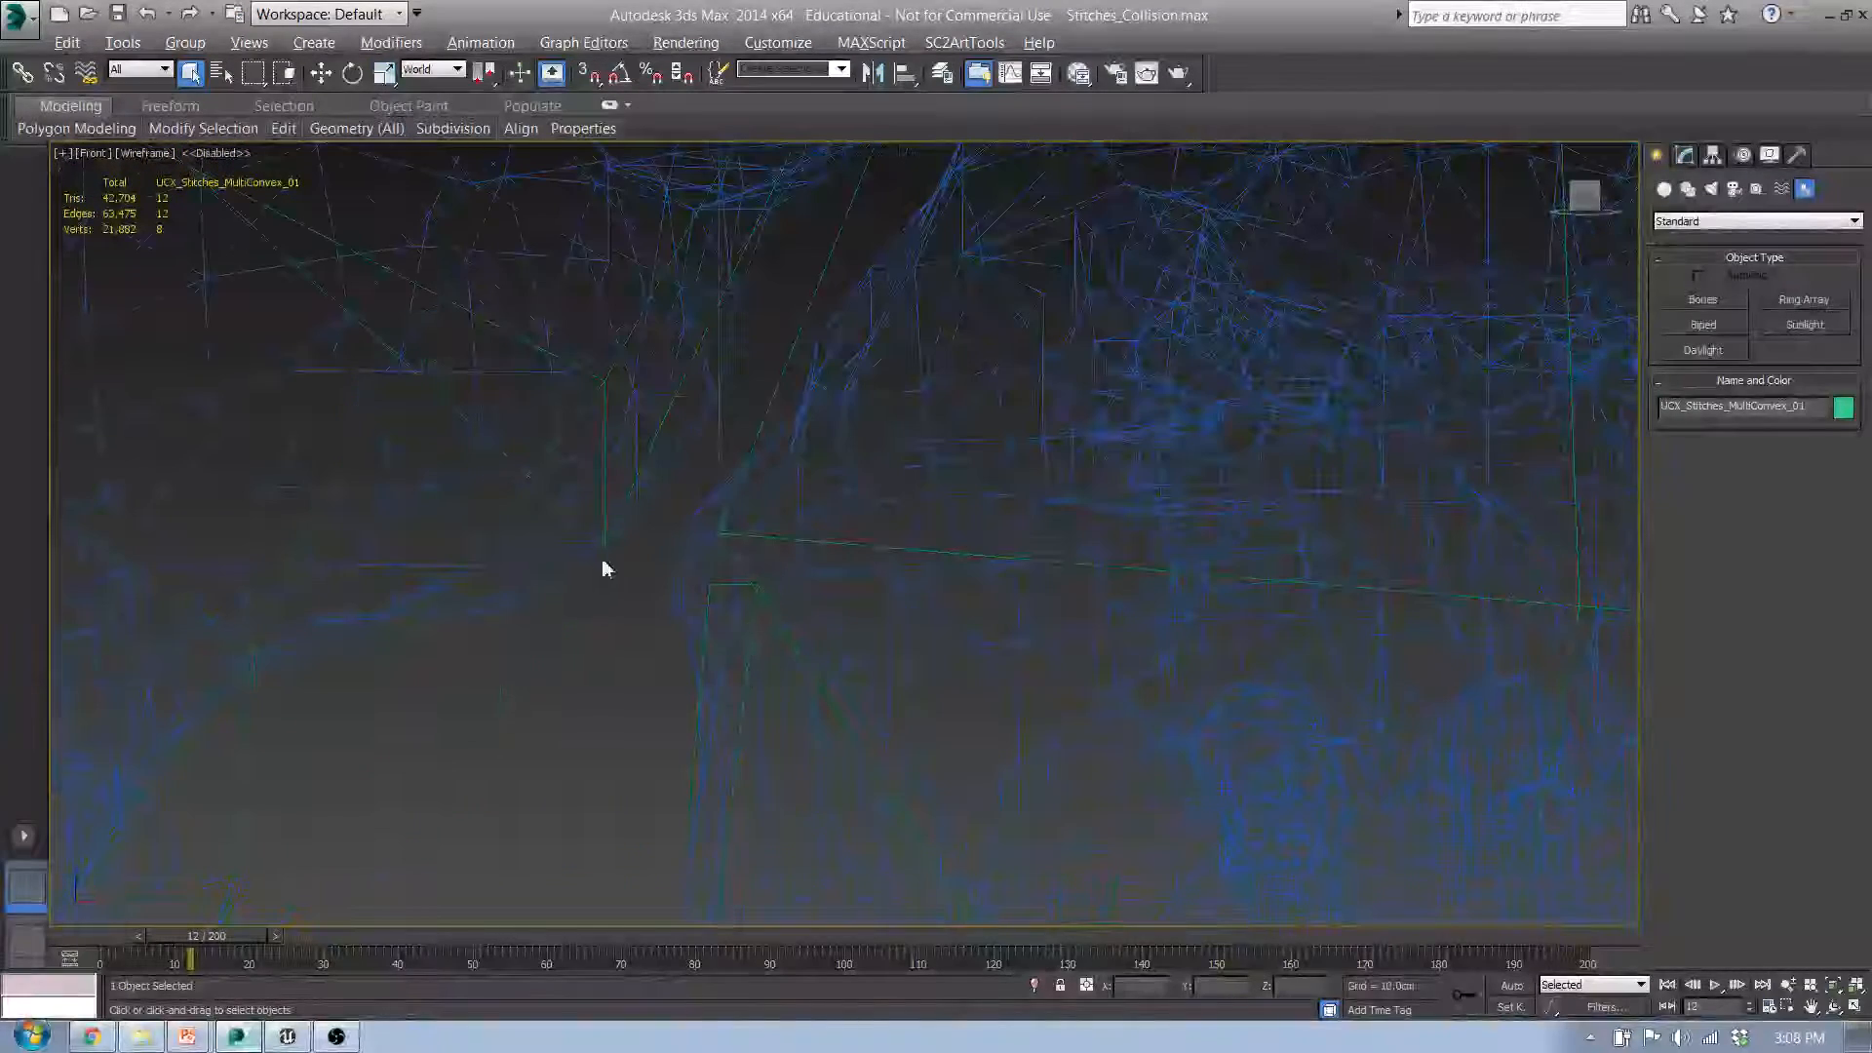
pyautogui.scroll(-4, 606, 564)
pyautogui.scroll(-3, 639, 669)
pyautogui.scroll(-3, 823, 410)
# Step: Inspect Stitches_MultiConvex in 3D, then select the Stitches_Convex mesh and its UCX_Stitches_Convex_00 hull for comparison
pyautogui.moveTo(823, 410); pyautogui.dragTo(700, 419, button='middle')
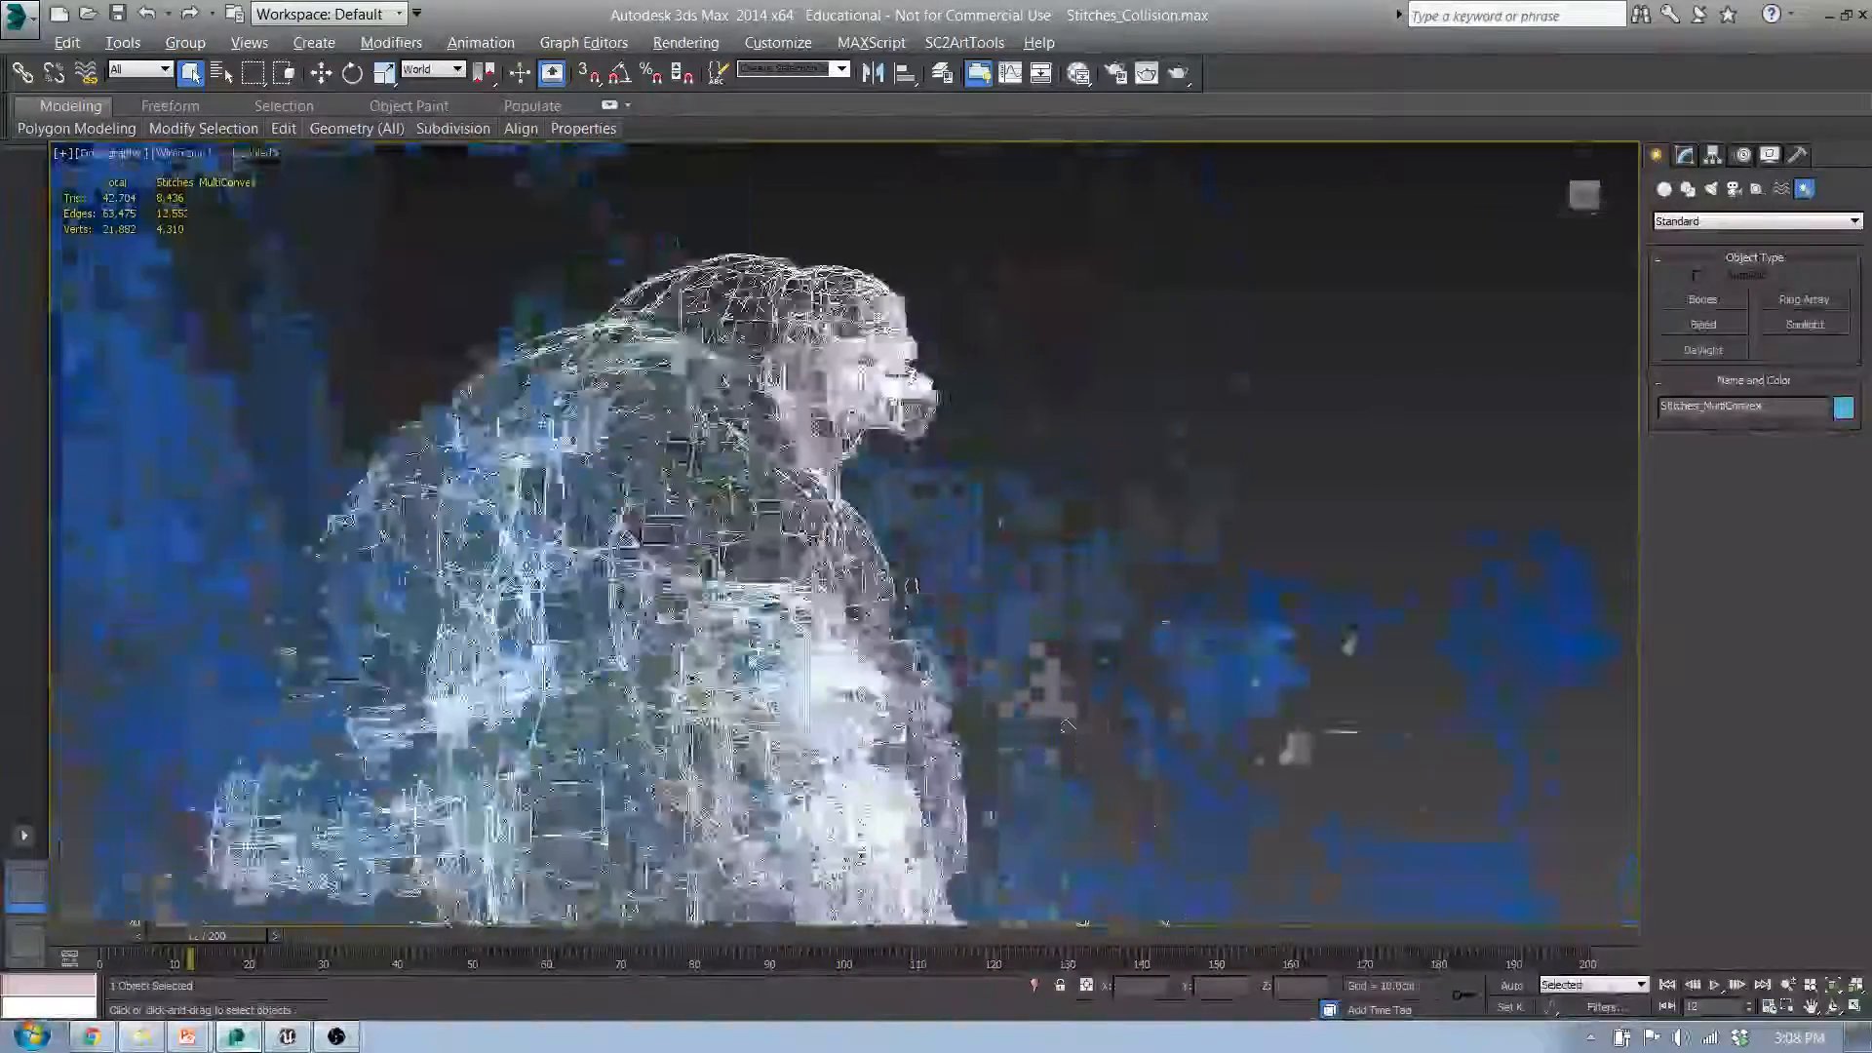
pyautogui.keyDown('alt'); pyautogui.moveTo(676, 243); pyautogui.dragTo(815, 355, button='middle'); pyautogui.keyUp('alt')
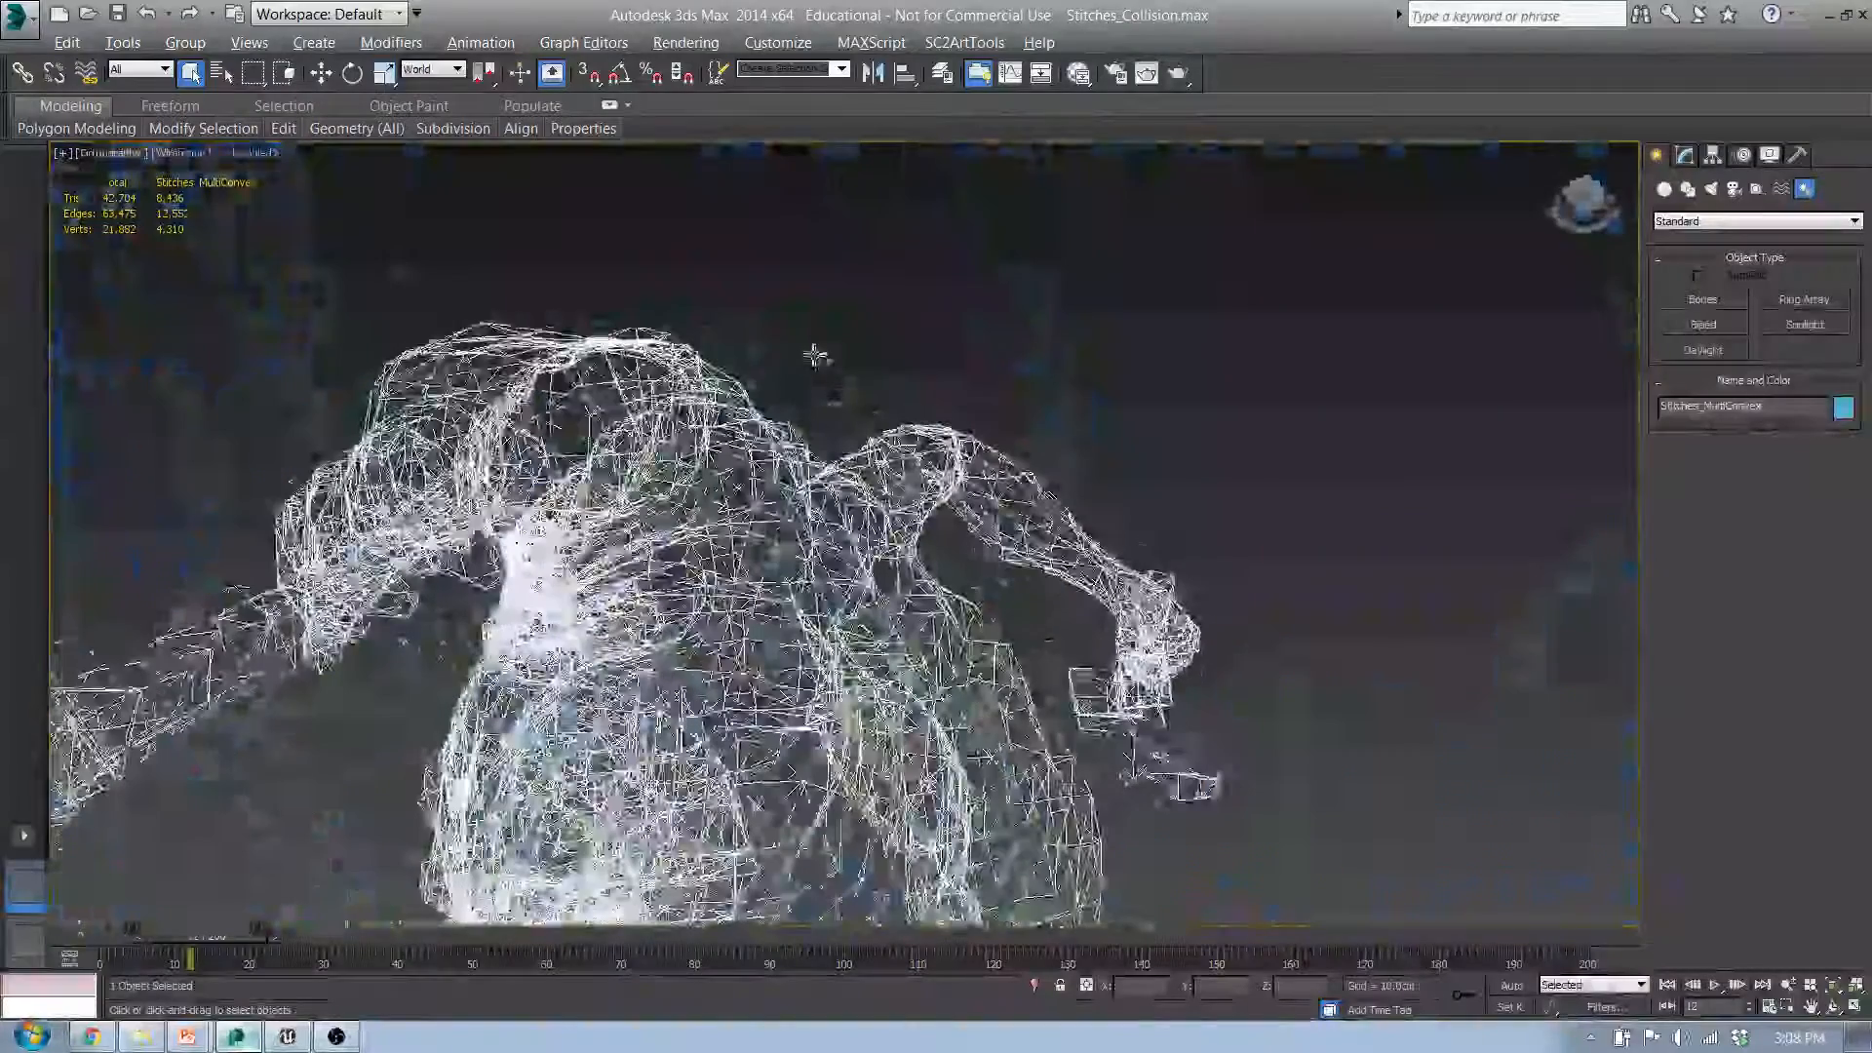
pyautogui.keyDown('alt'); pyautogui.moveTo(1170, 550); pyautogui.dragTo(1223, 458, button='middle'); pyautogui.keyUp('alt')
pyautogui.scroll(-5, 1189, 429)
pyautogui.moveTo(705, 525); pyautogui.dragTo(673, 546, button='middle')
pyautogui.click(890, 409)
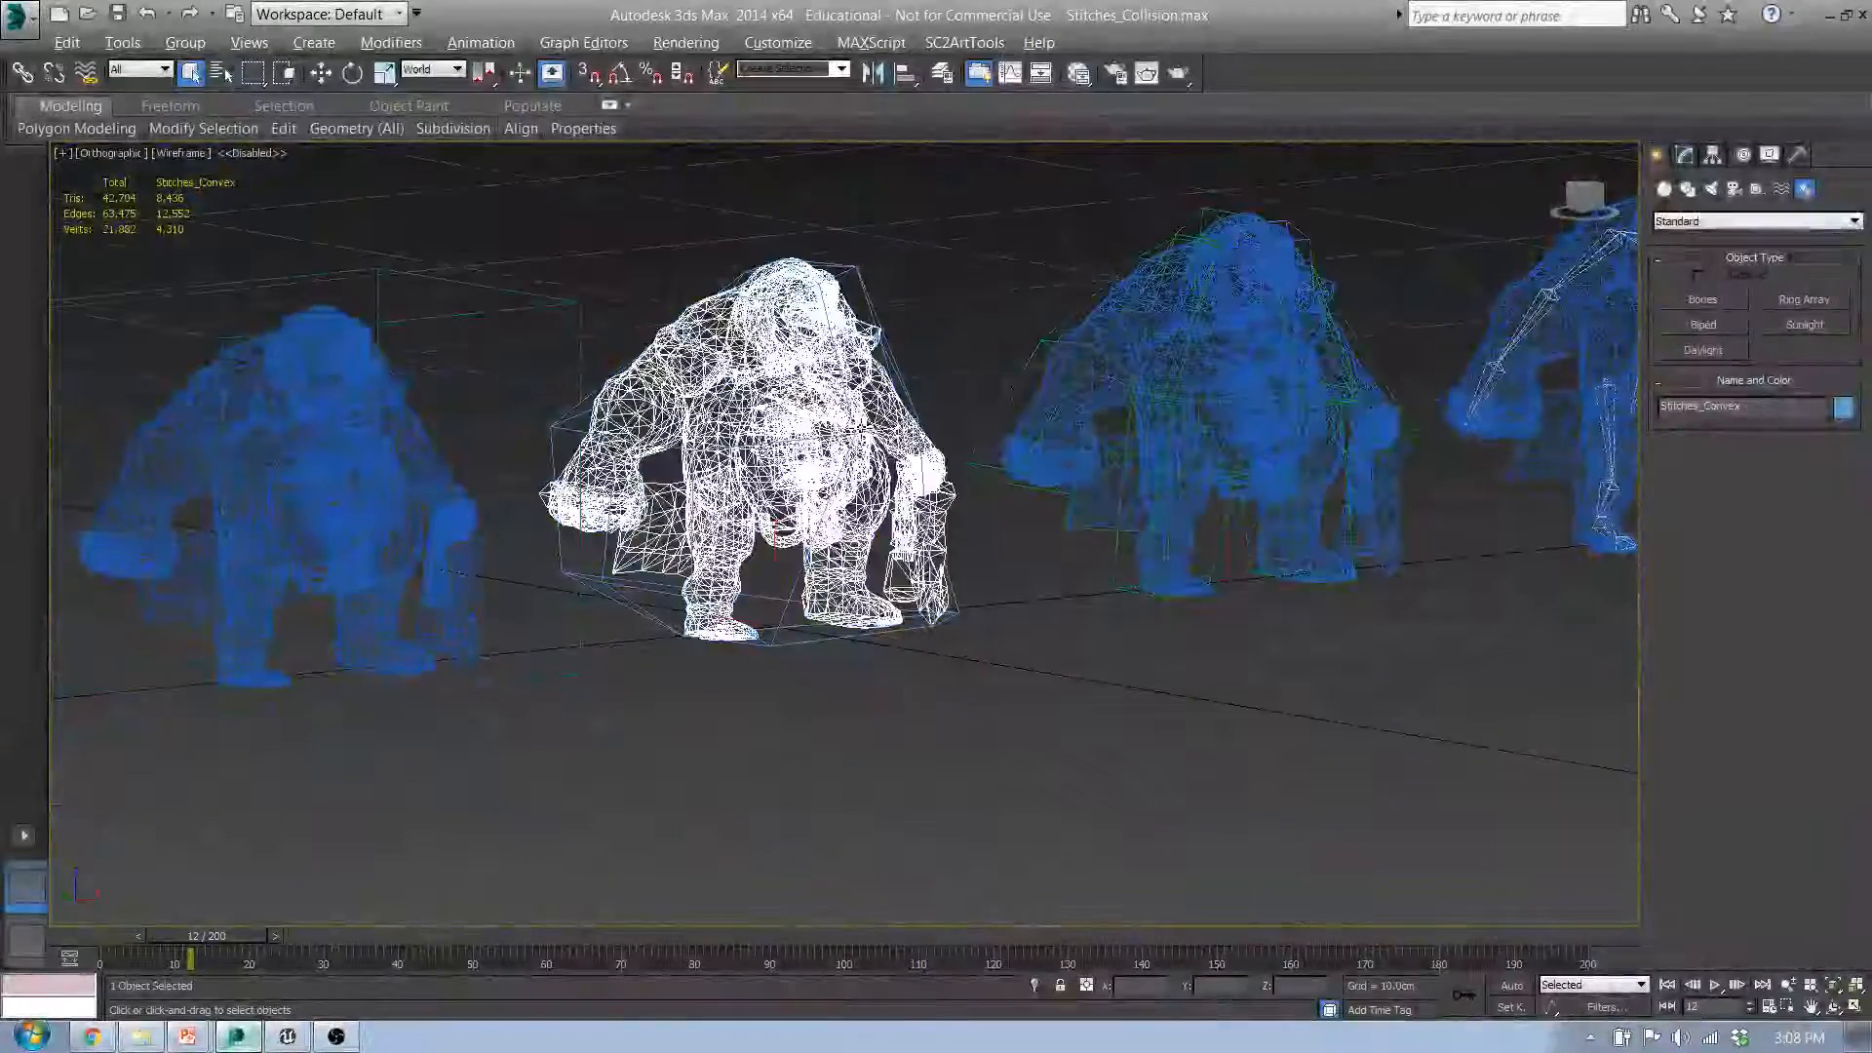
pyautogui.click(864, 285)
pyautogui.keyDown('alt'); pyautogui.moveTo(769, 405); pyautogui.dragTo(894, 456, button='middle'); pyautogui.keyUp('alt')
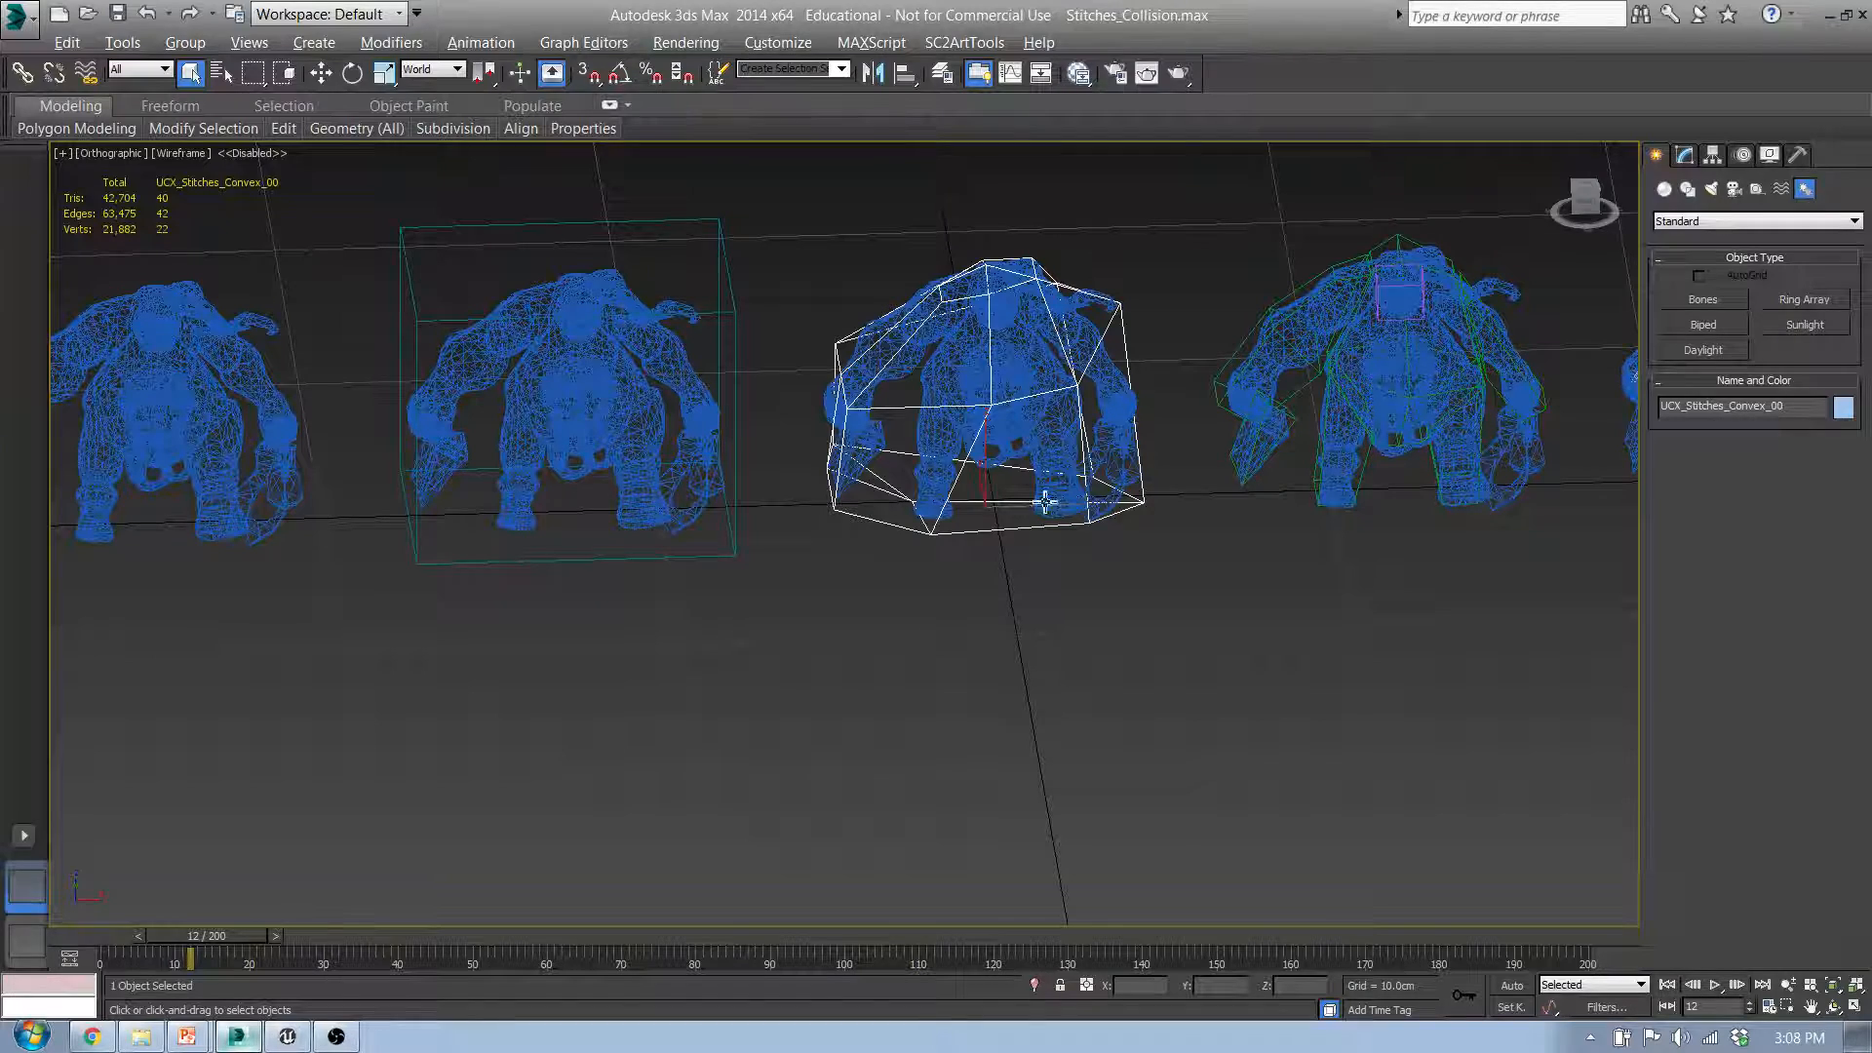
# Step: Select the Stitches_NoCollision mesh and compare it with the box, convex and multi-convex versions in the row
pyautogui.click(183, 376)
pyautogui.moveTo(256, 457); pyautogui.dragTo(646, 503, button='middle')
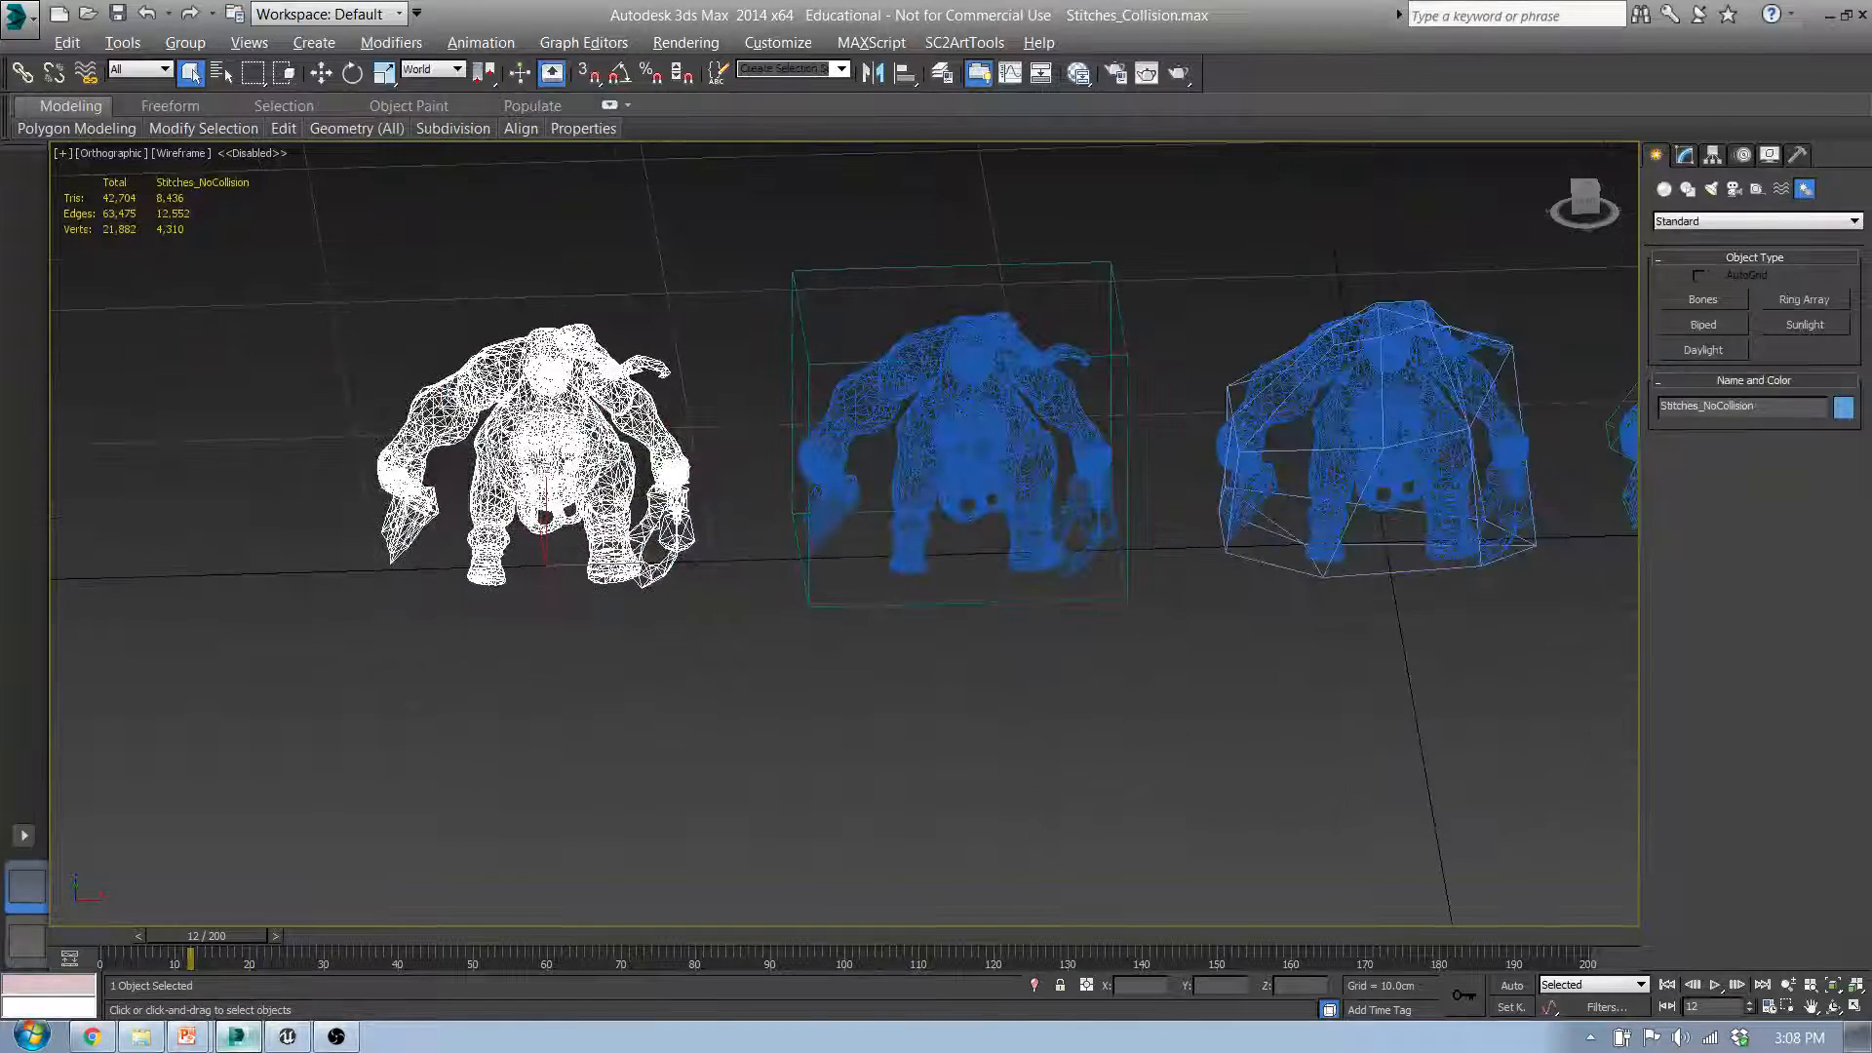
pyautogui.moveTo(1151, 518); pyautogui.dragTo(685, 524, button='middle')
pyautogui.scroll(-4, 770, 507)
pyautogui.moveTo(1122, 506); pyautogui.dragTo(1037, 510, button='middle')
pyautogui.scroll(5, 683, 460)
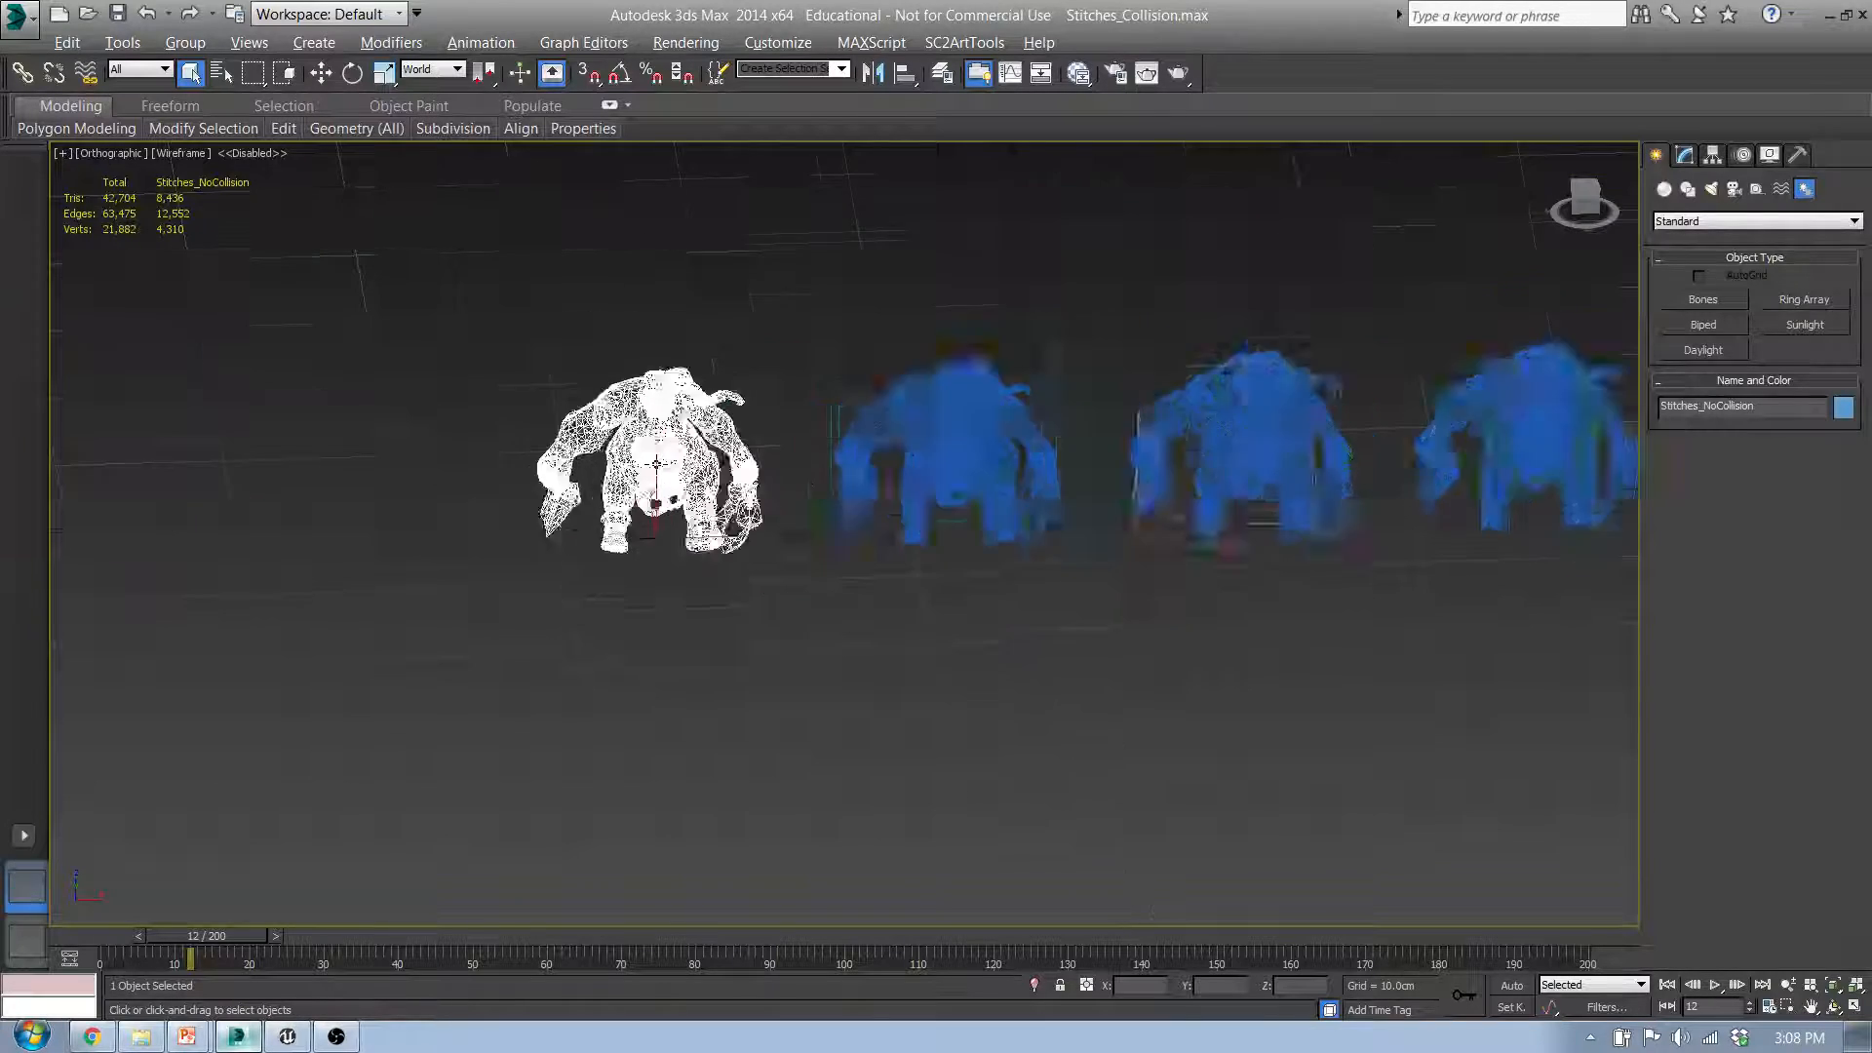
pyautogui.moveTo(1428, 618); pyautogui.dragTo(523, 627, button='middle')
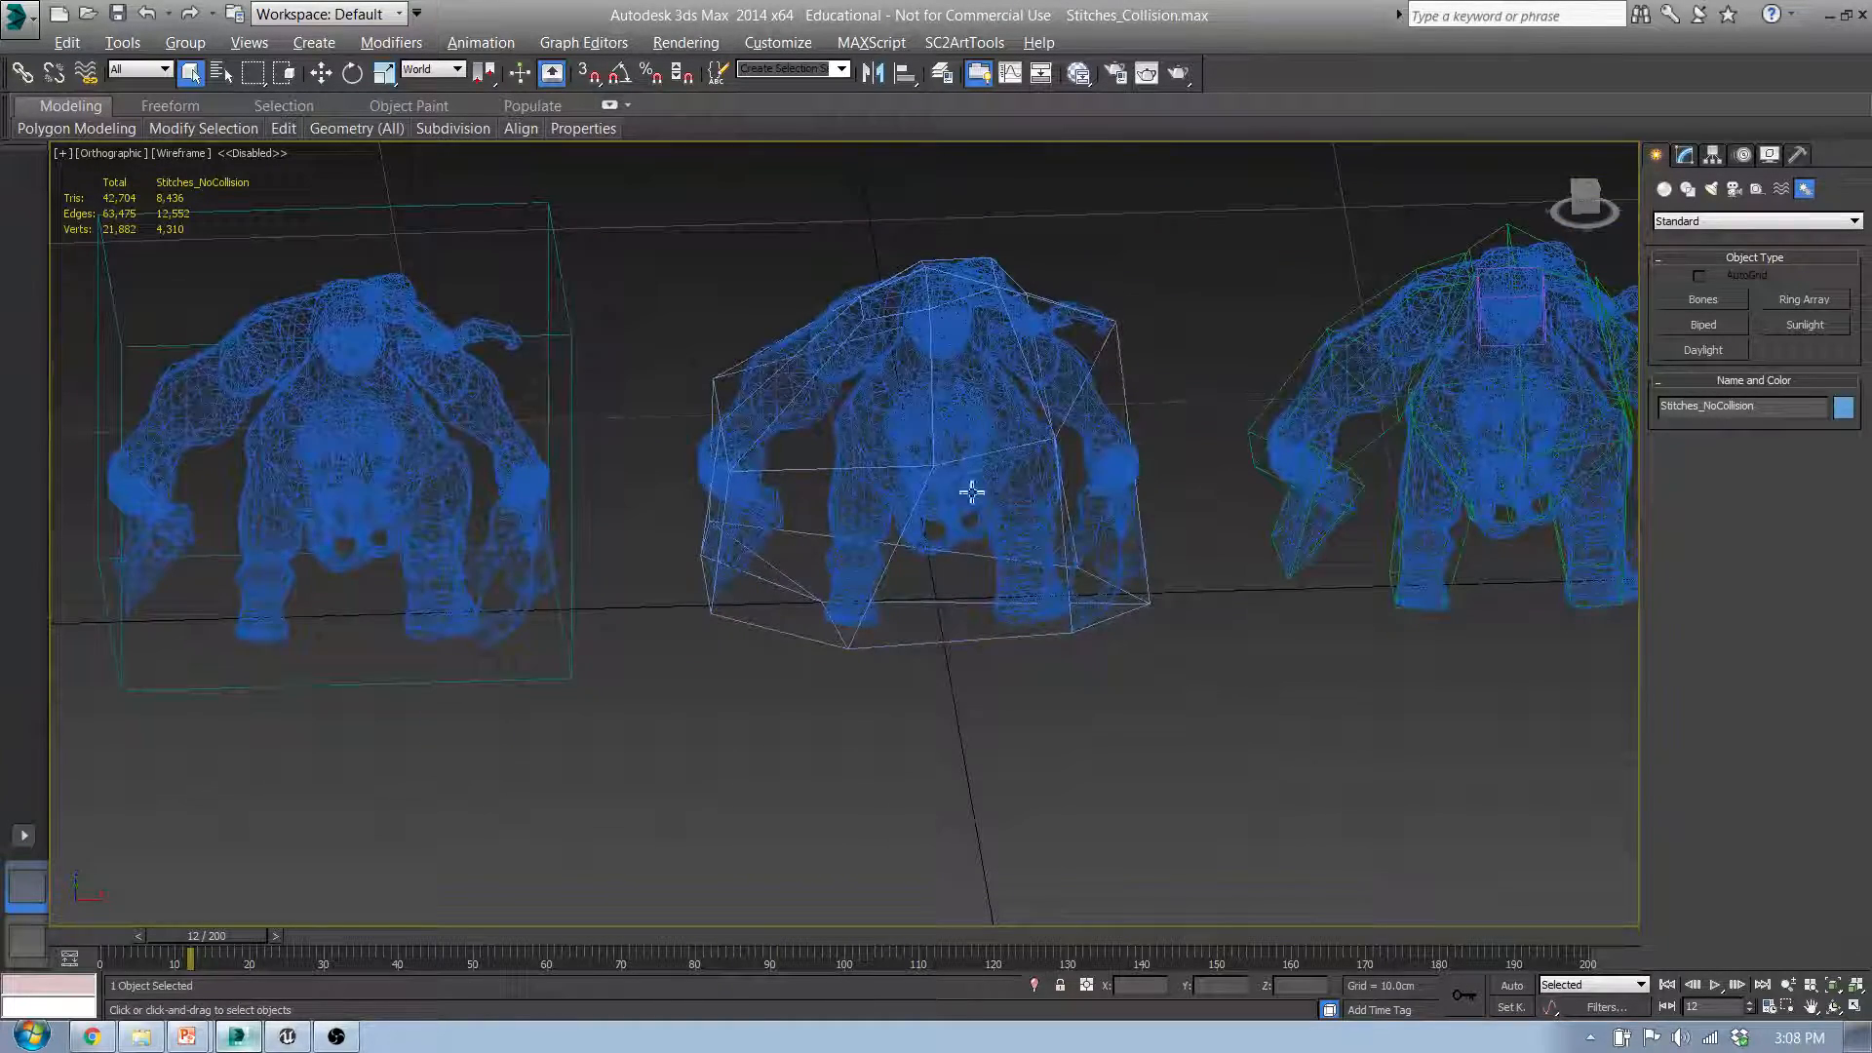
# Step: Examine the space between the legs enclosed by the single convex hull, compare the remaining versions, and switch back to Unreal Engine
pyautogui.press('alt')
pyautogui.keyDown('alt'); pyautogui.moveTo(936, 553); pyautogui.dragTo(898, 524, button='middle'); pyautogui.keyUp('alt')
pyautogui.moveTo(901, 602); pyautogui.dragTo(781, 673, button='middle')
pyautogui.scroll(-3, 781, 673)
pyautogui.scroll(5, 781, 670)
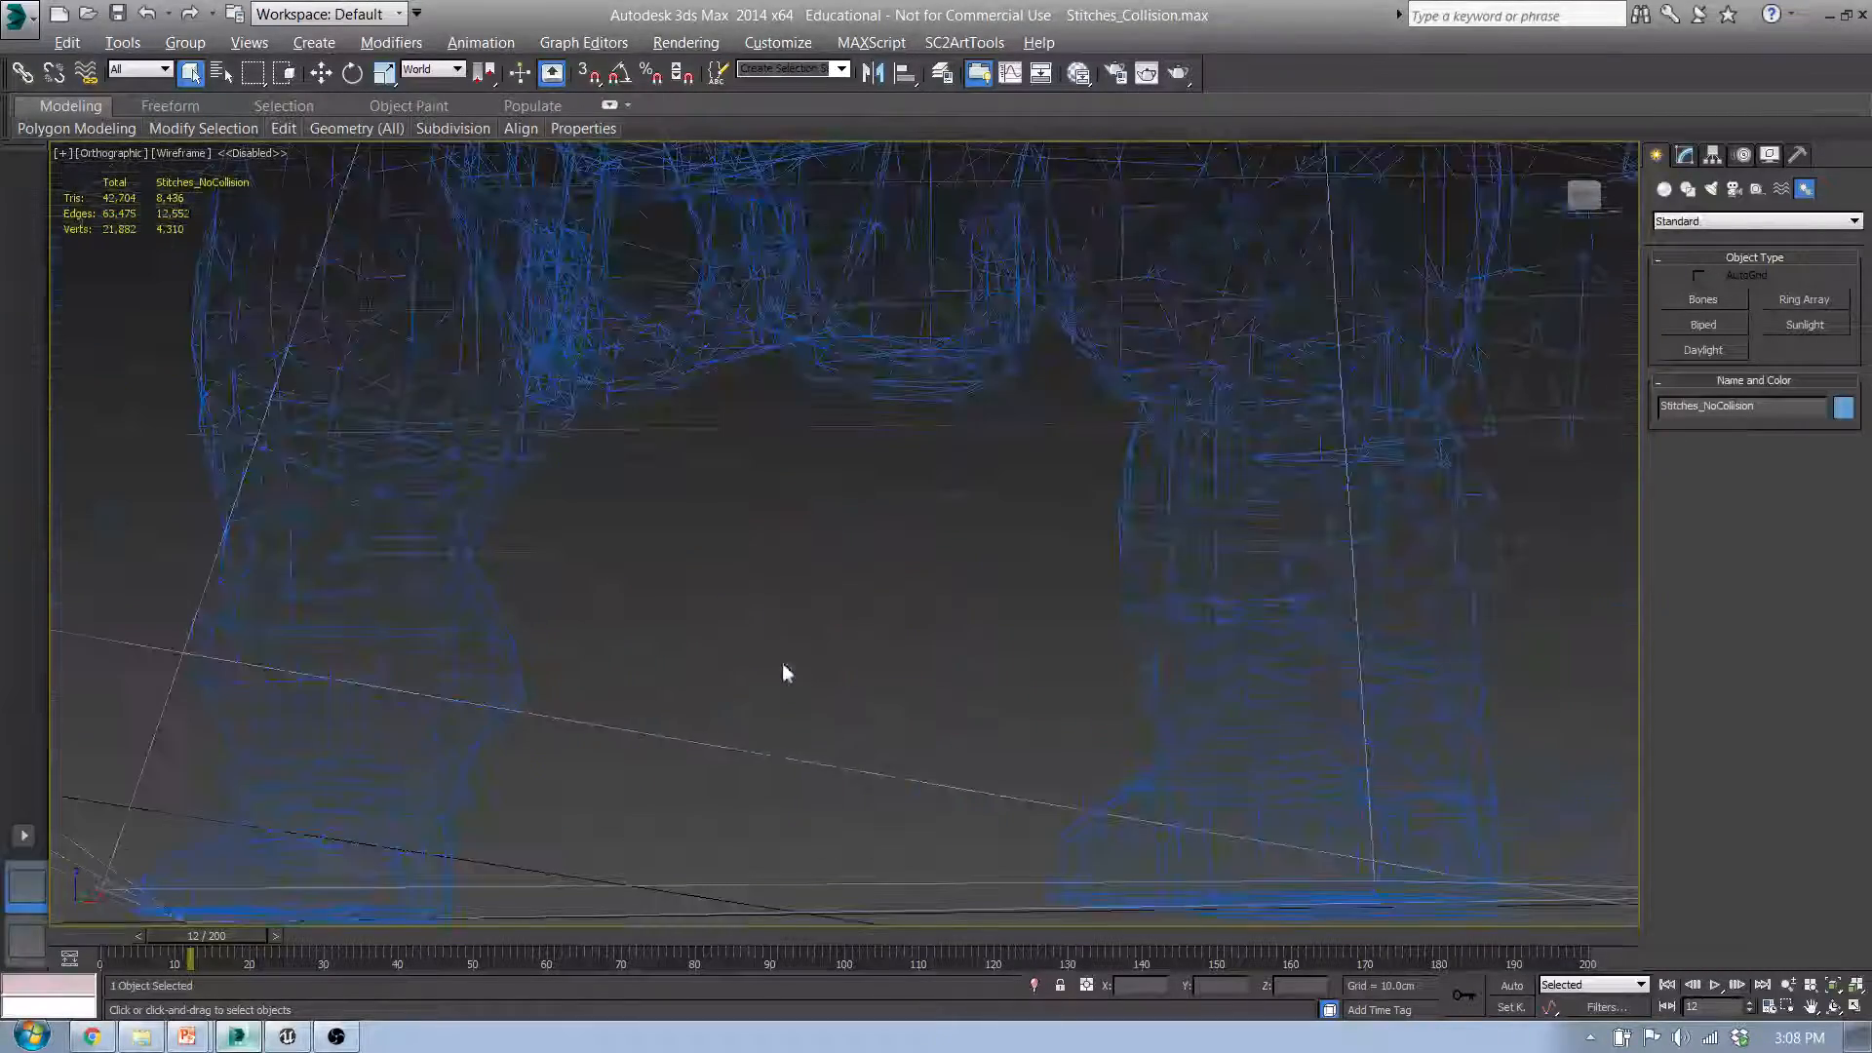
pyautogui.scroll(3, 848, 655)
pyautogui.scroll(-3, 856, 638)
pyautogui.keyDown('alt'); pyautogui.moveTo(861, 611); pyautogui.dragTo(637, 648, button='middle'); pyautogui.keyUp('alt')
pyautogui.scroll(-3, 926, 665)
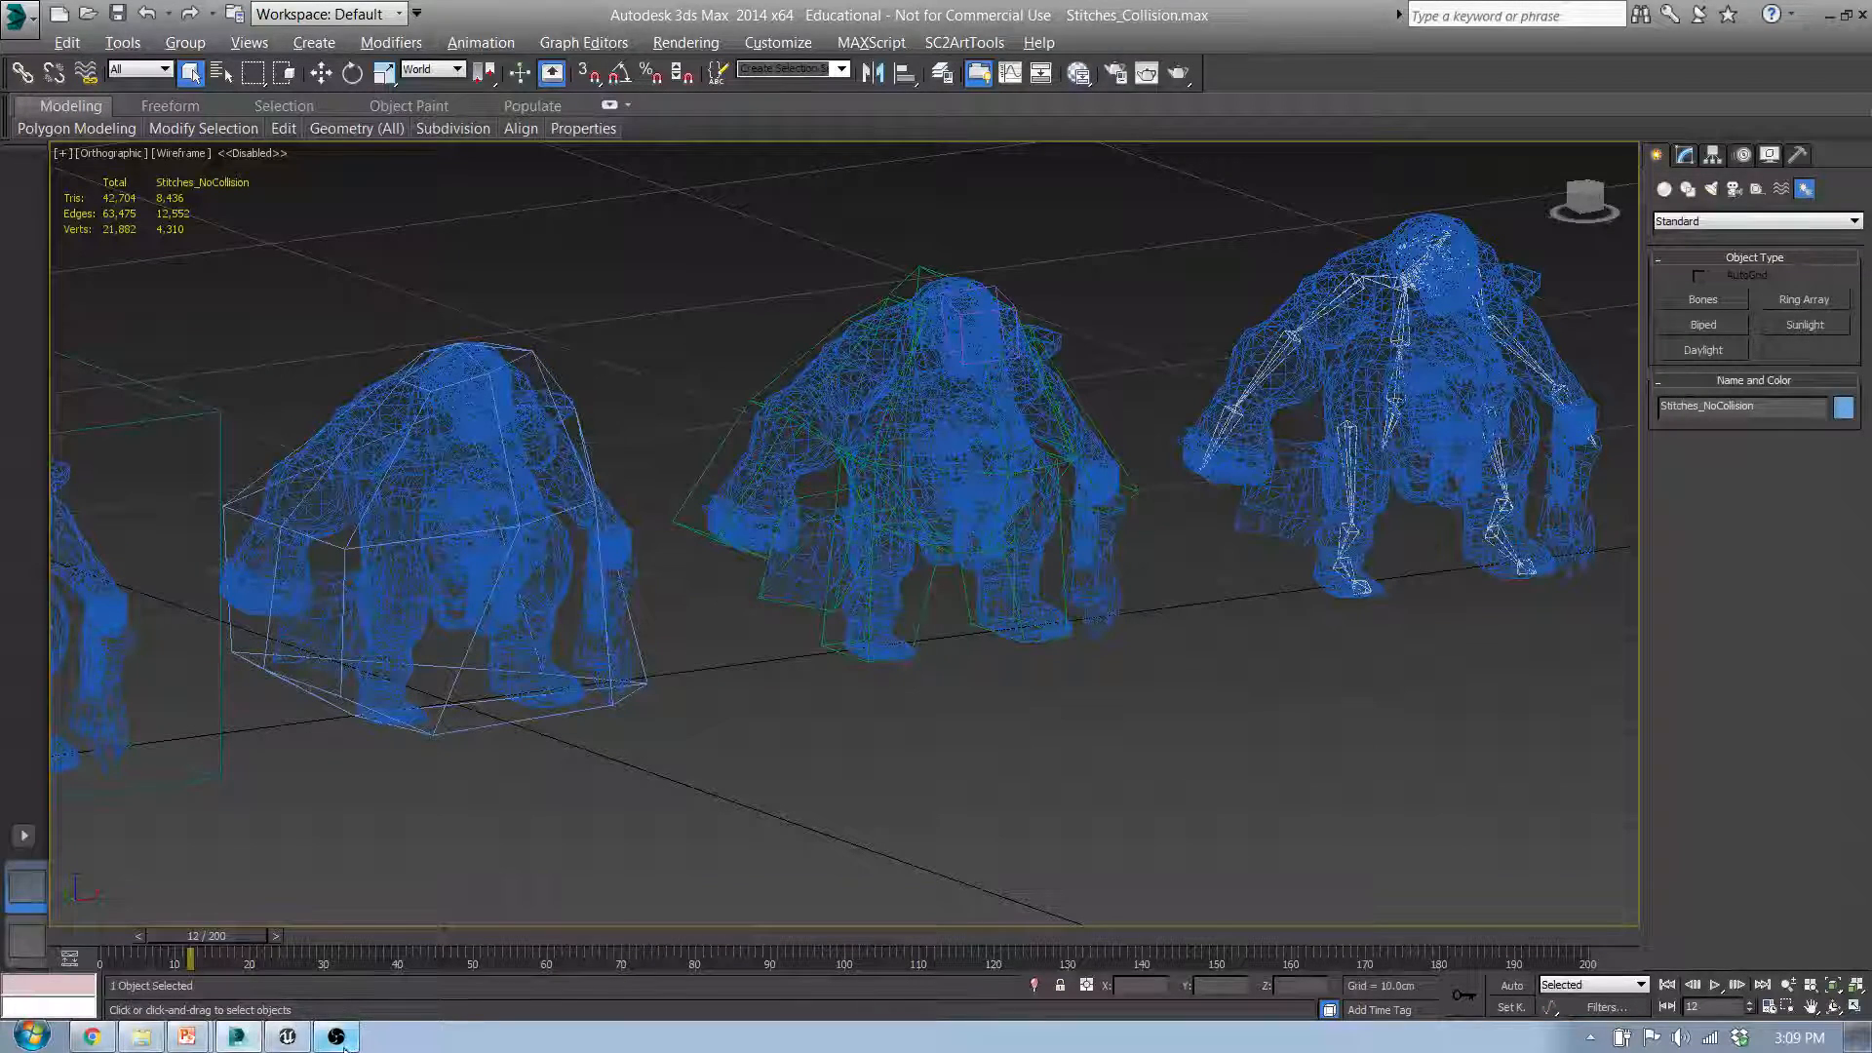
pyautogui.click(287, 1038)
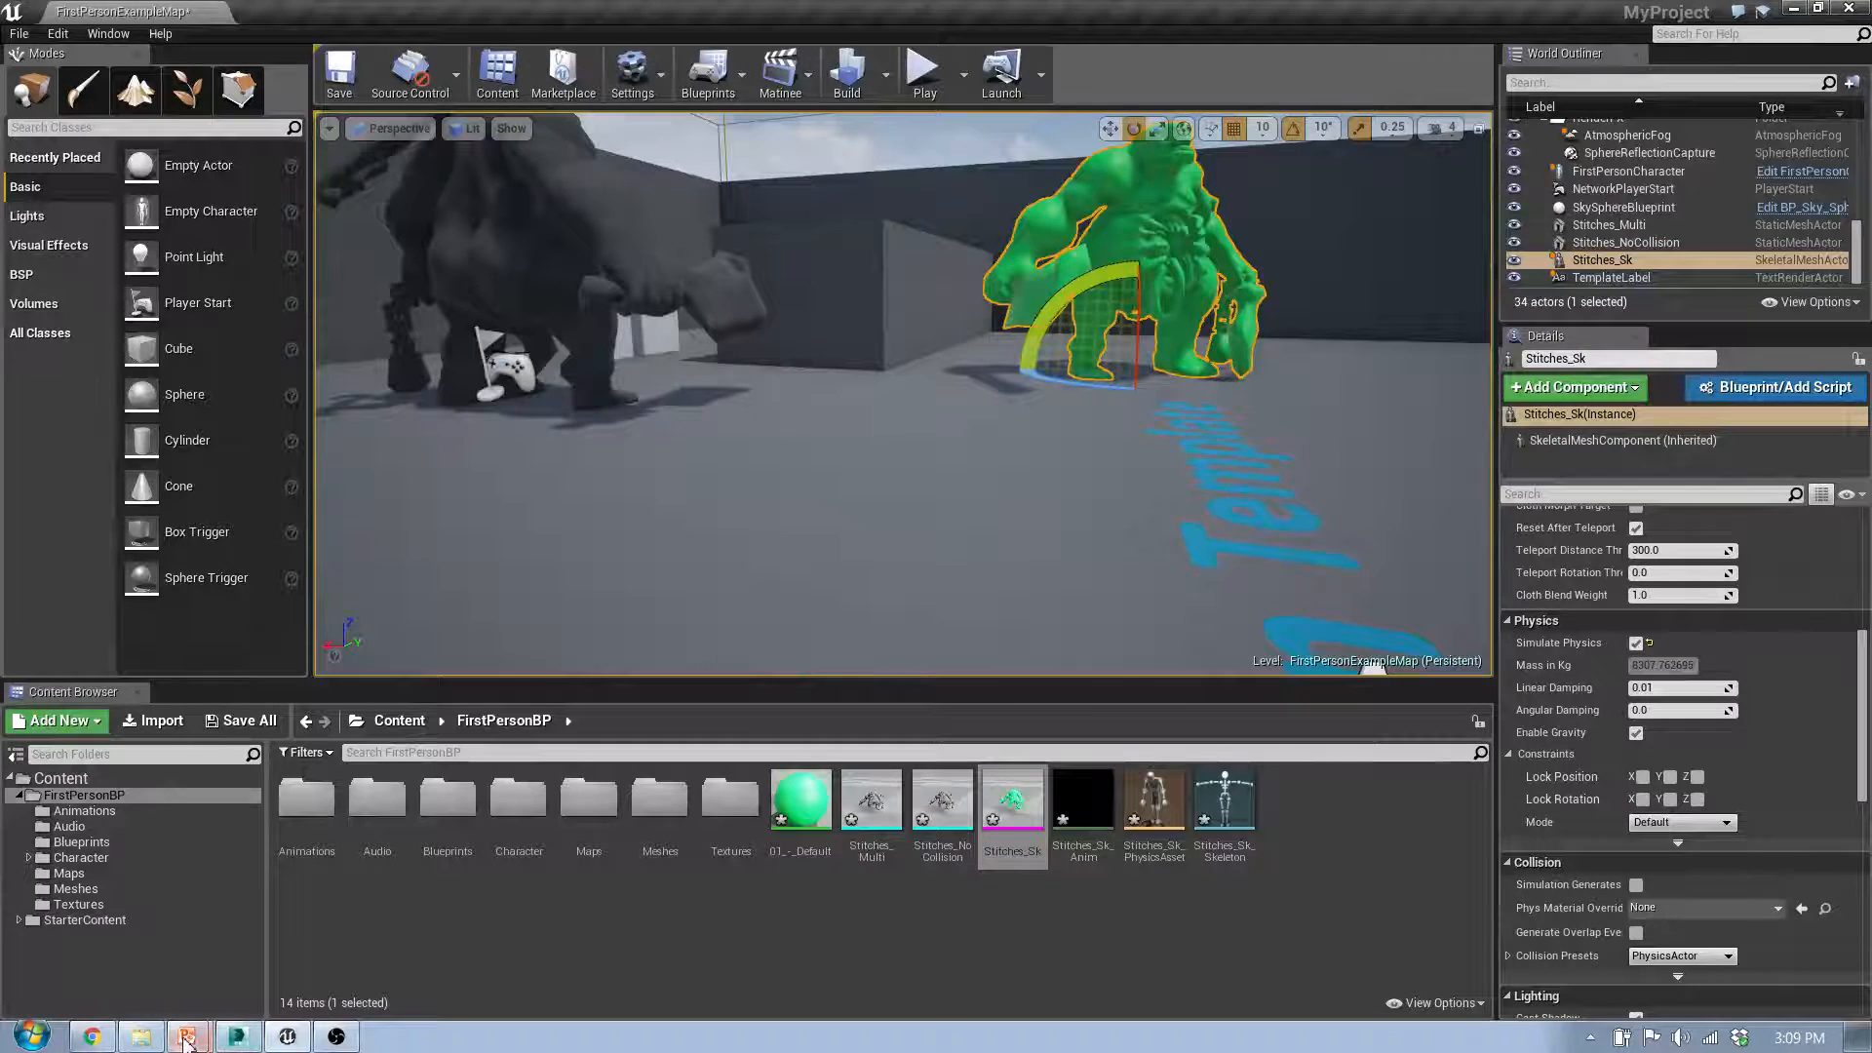